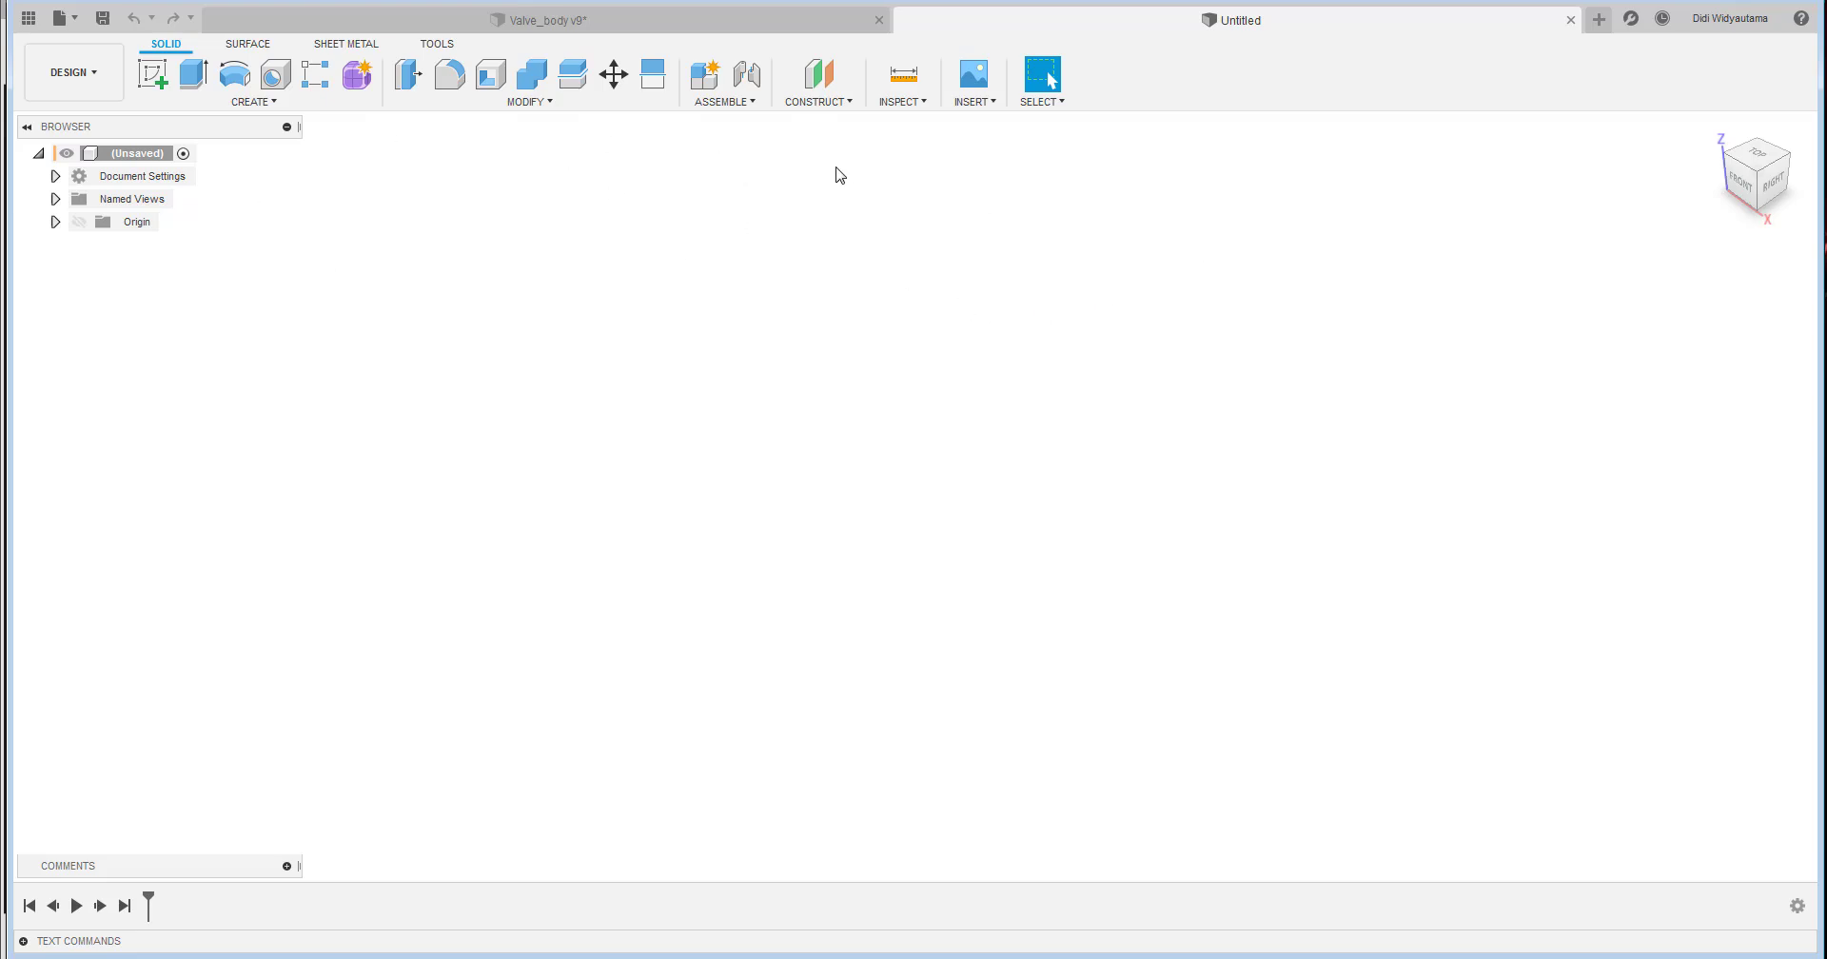
Bring up the File menu's New Drawing options to begin a drawing template.
{"action": "left_click", "coordinate": [90, 84]}
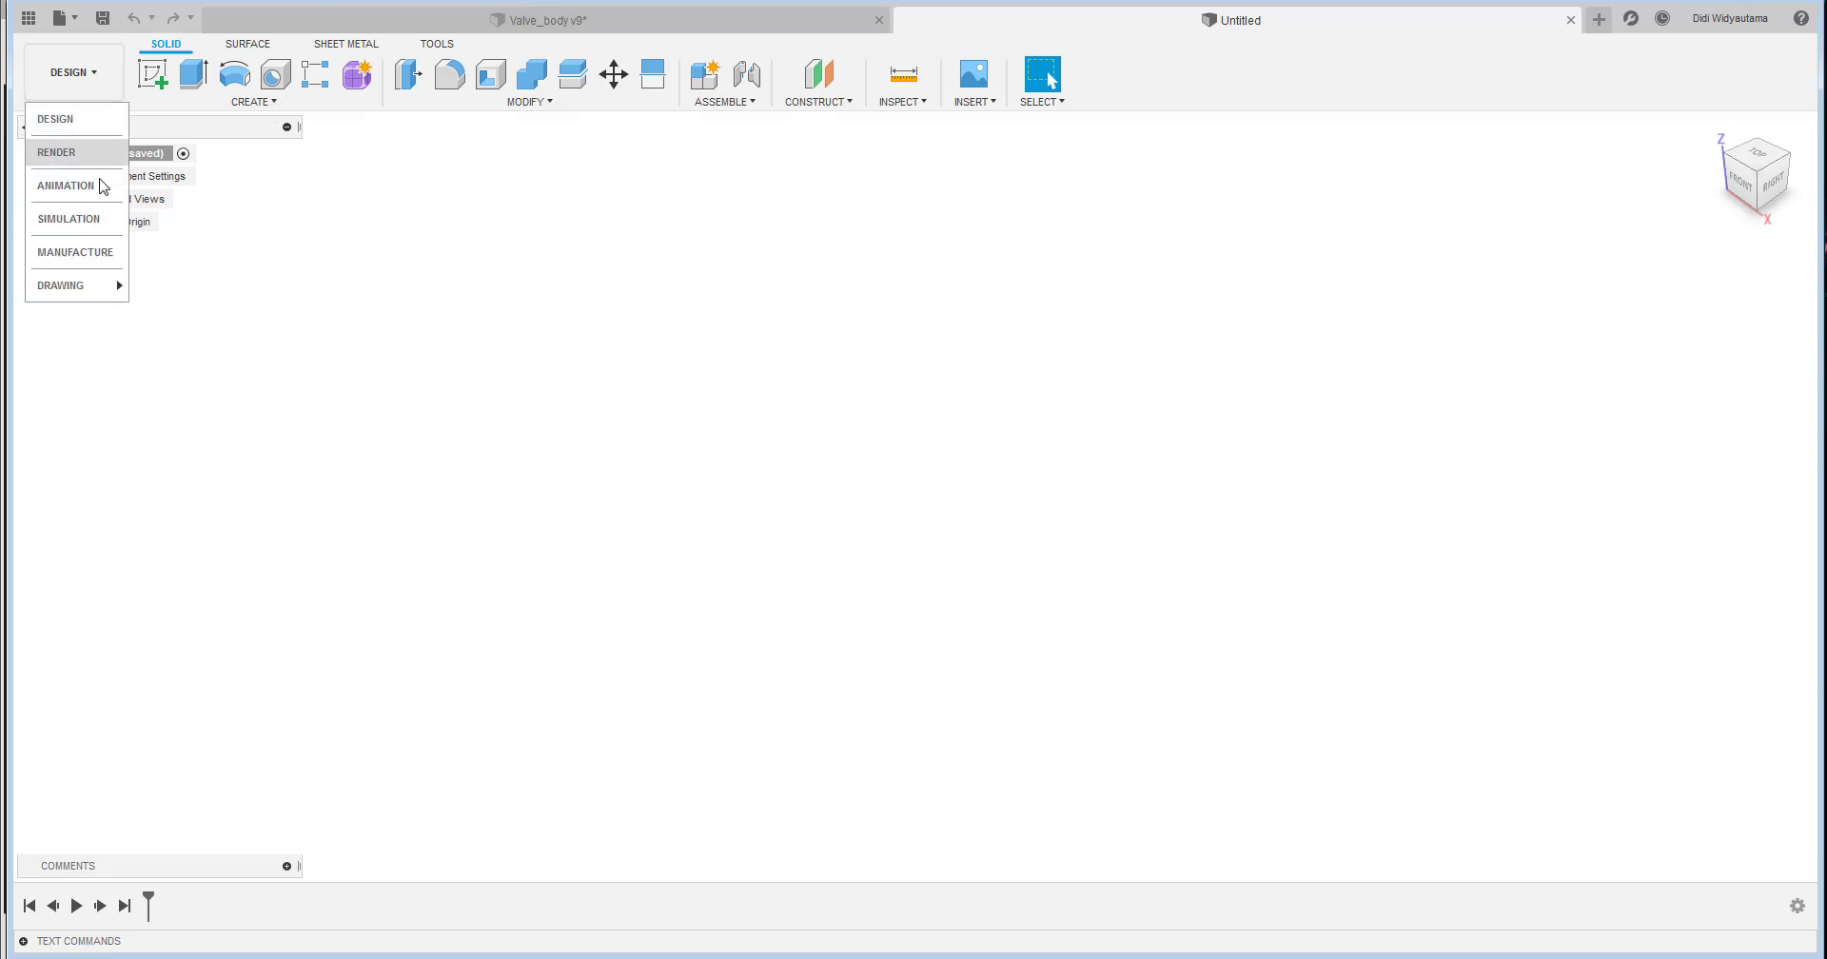
{"action": "mouse_move", "coordinate": [95, 288]}
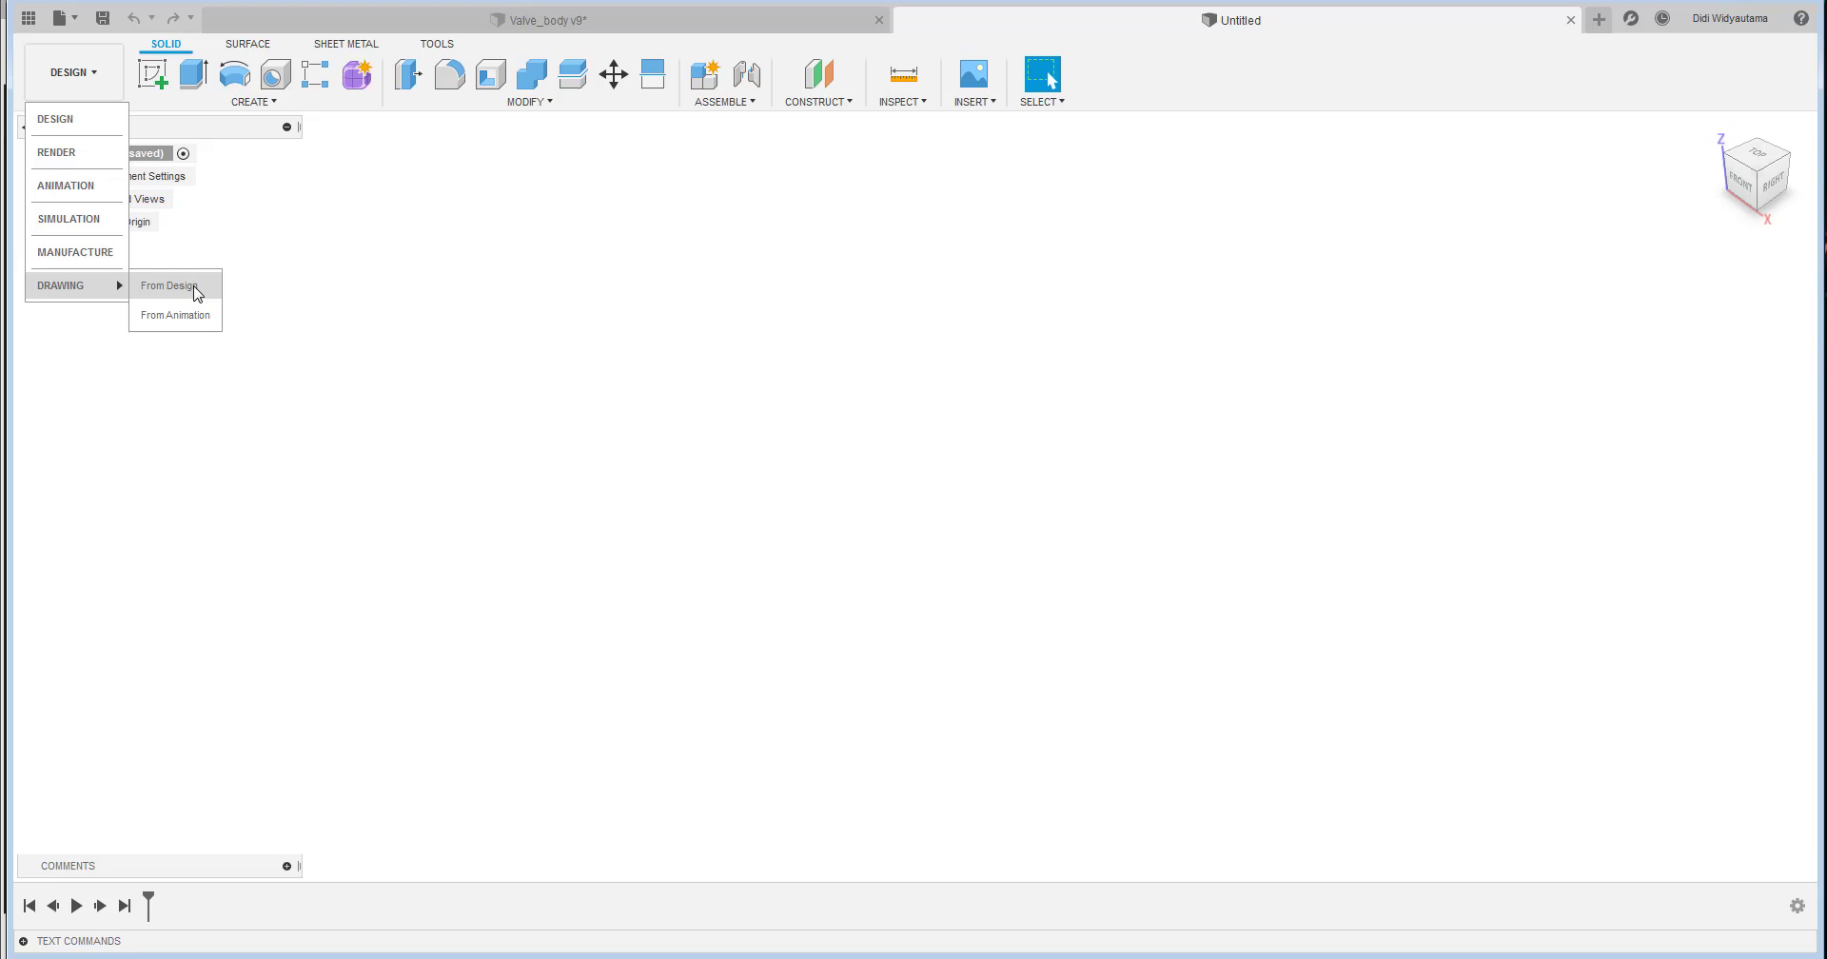
{"action": "left_click", "coordinate": [539, 290]}
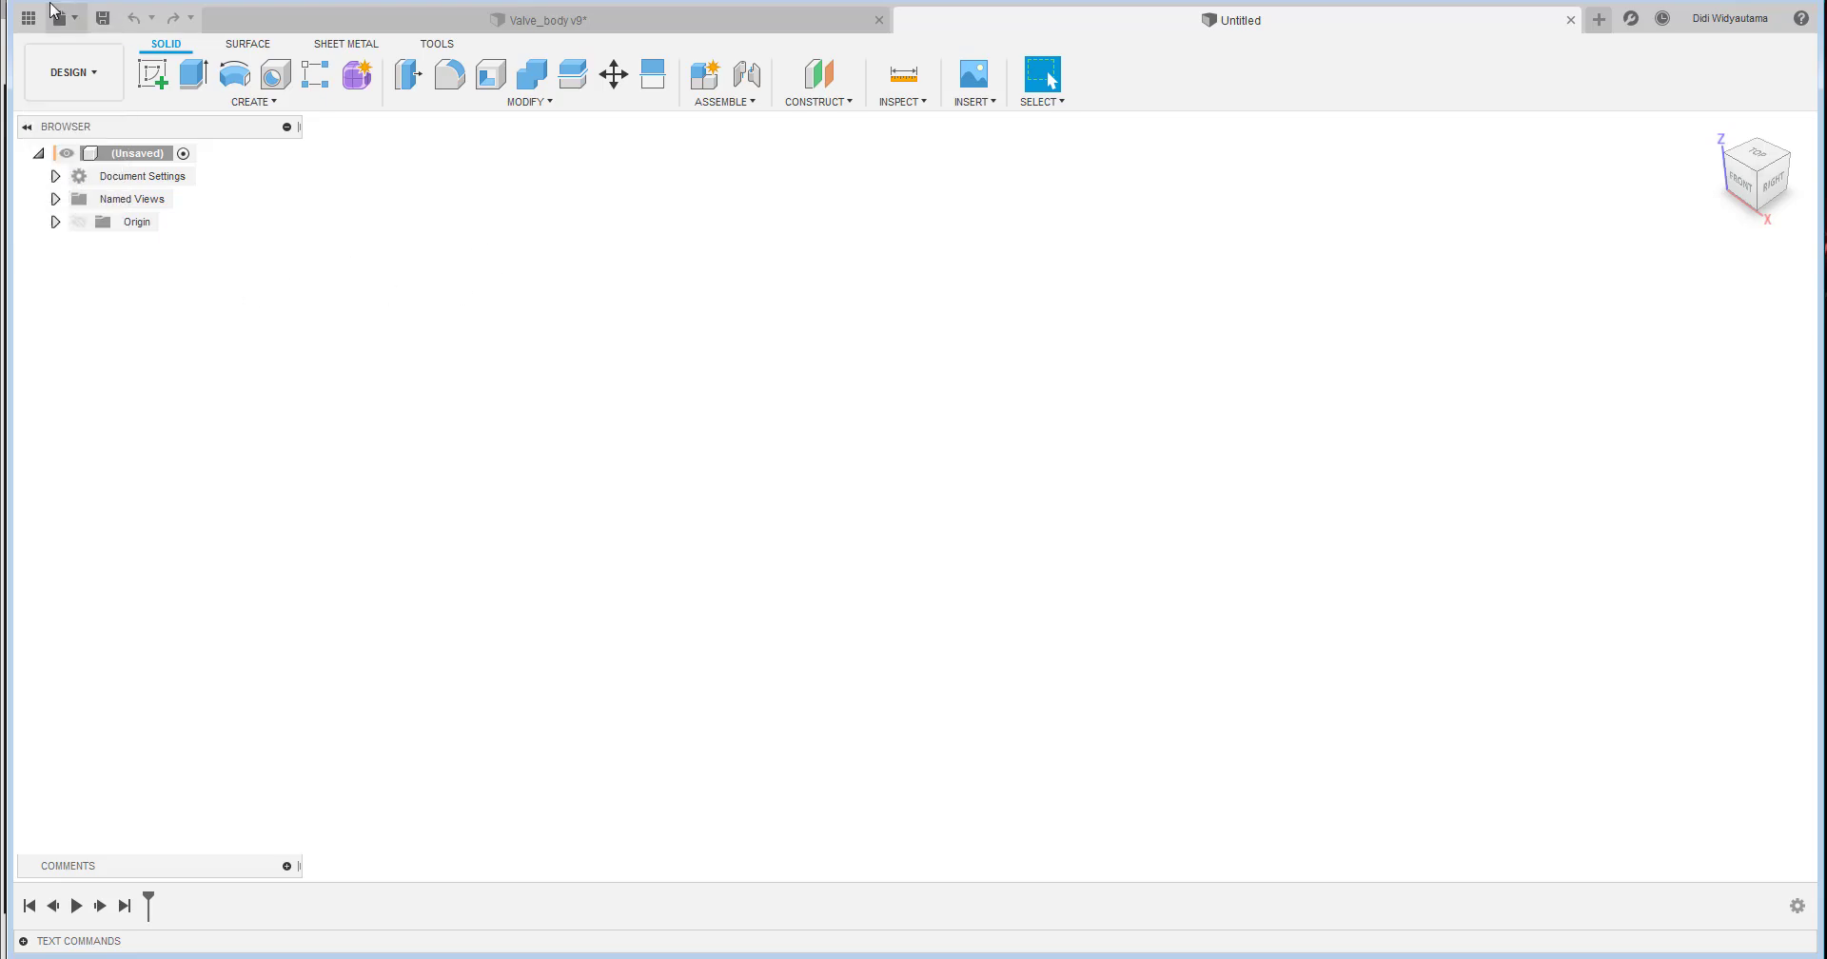
{"action": "left_click", "coordinate": [59, 17]}
{"action": "mouse_move", "coordinate": [100, 74]}
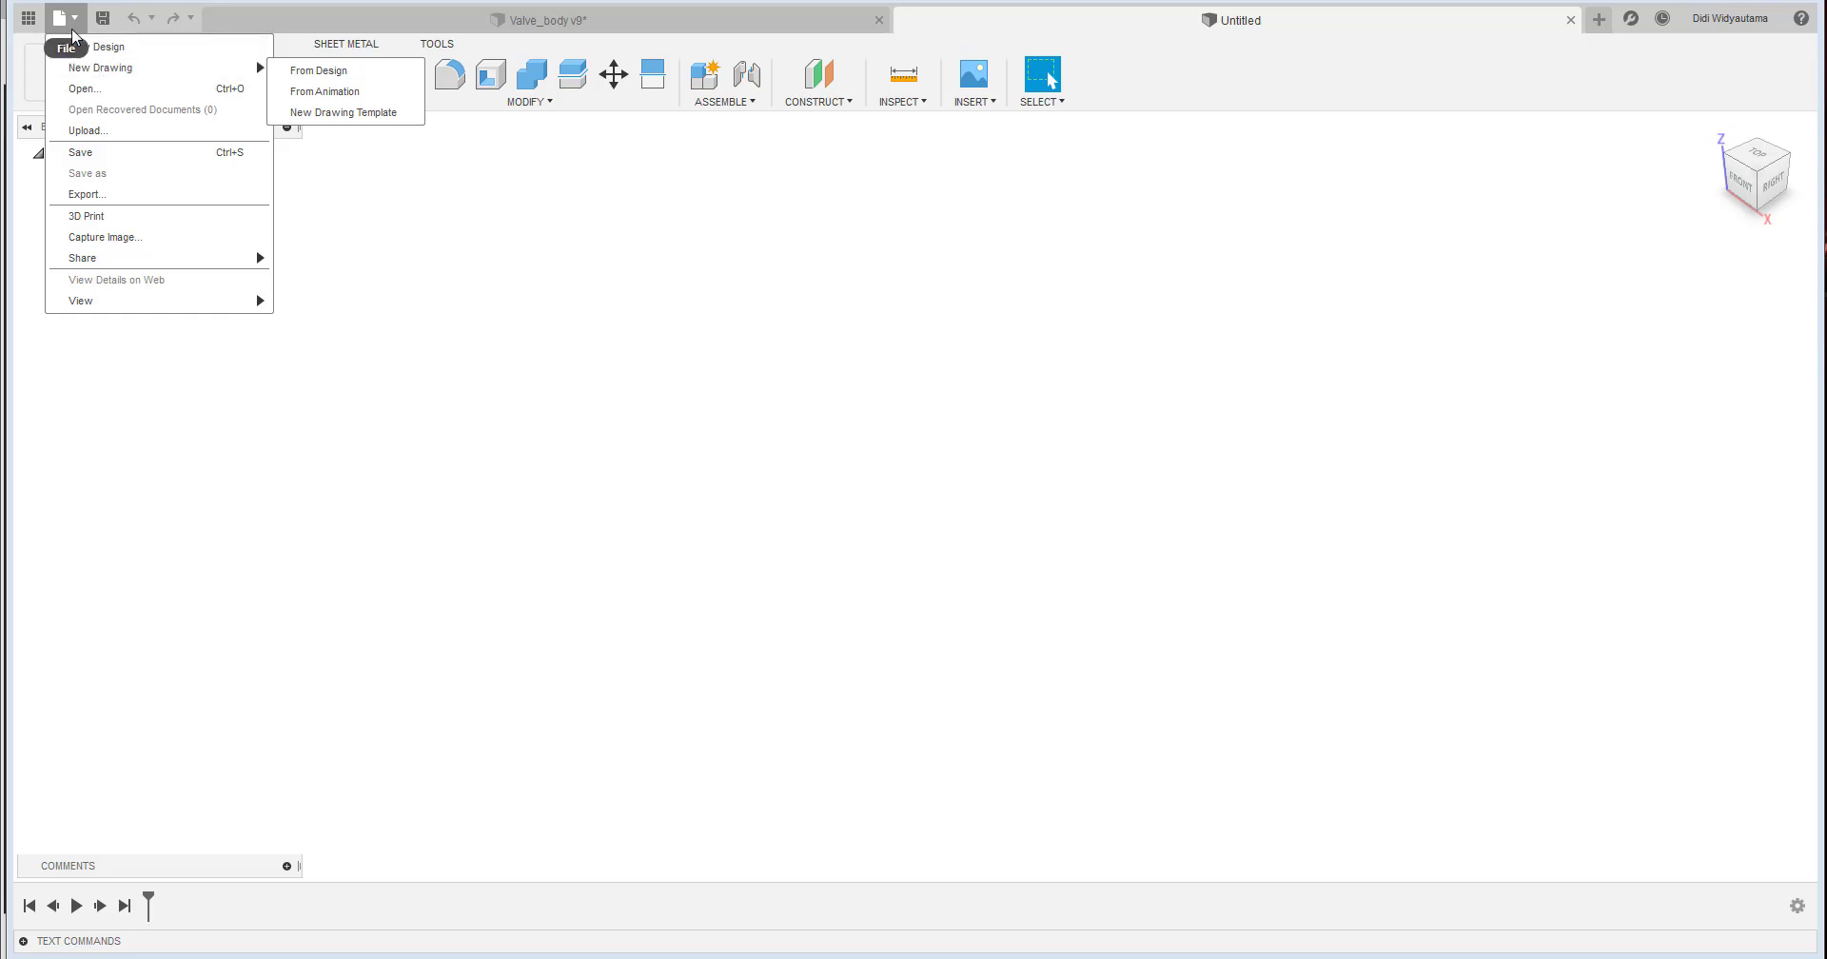
Create a drawing template From Scratch with ISO standard, mm units and an A3 sheet.
{"action": "left_click", "coordinate": [378, 116]}
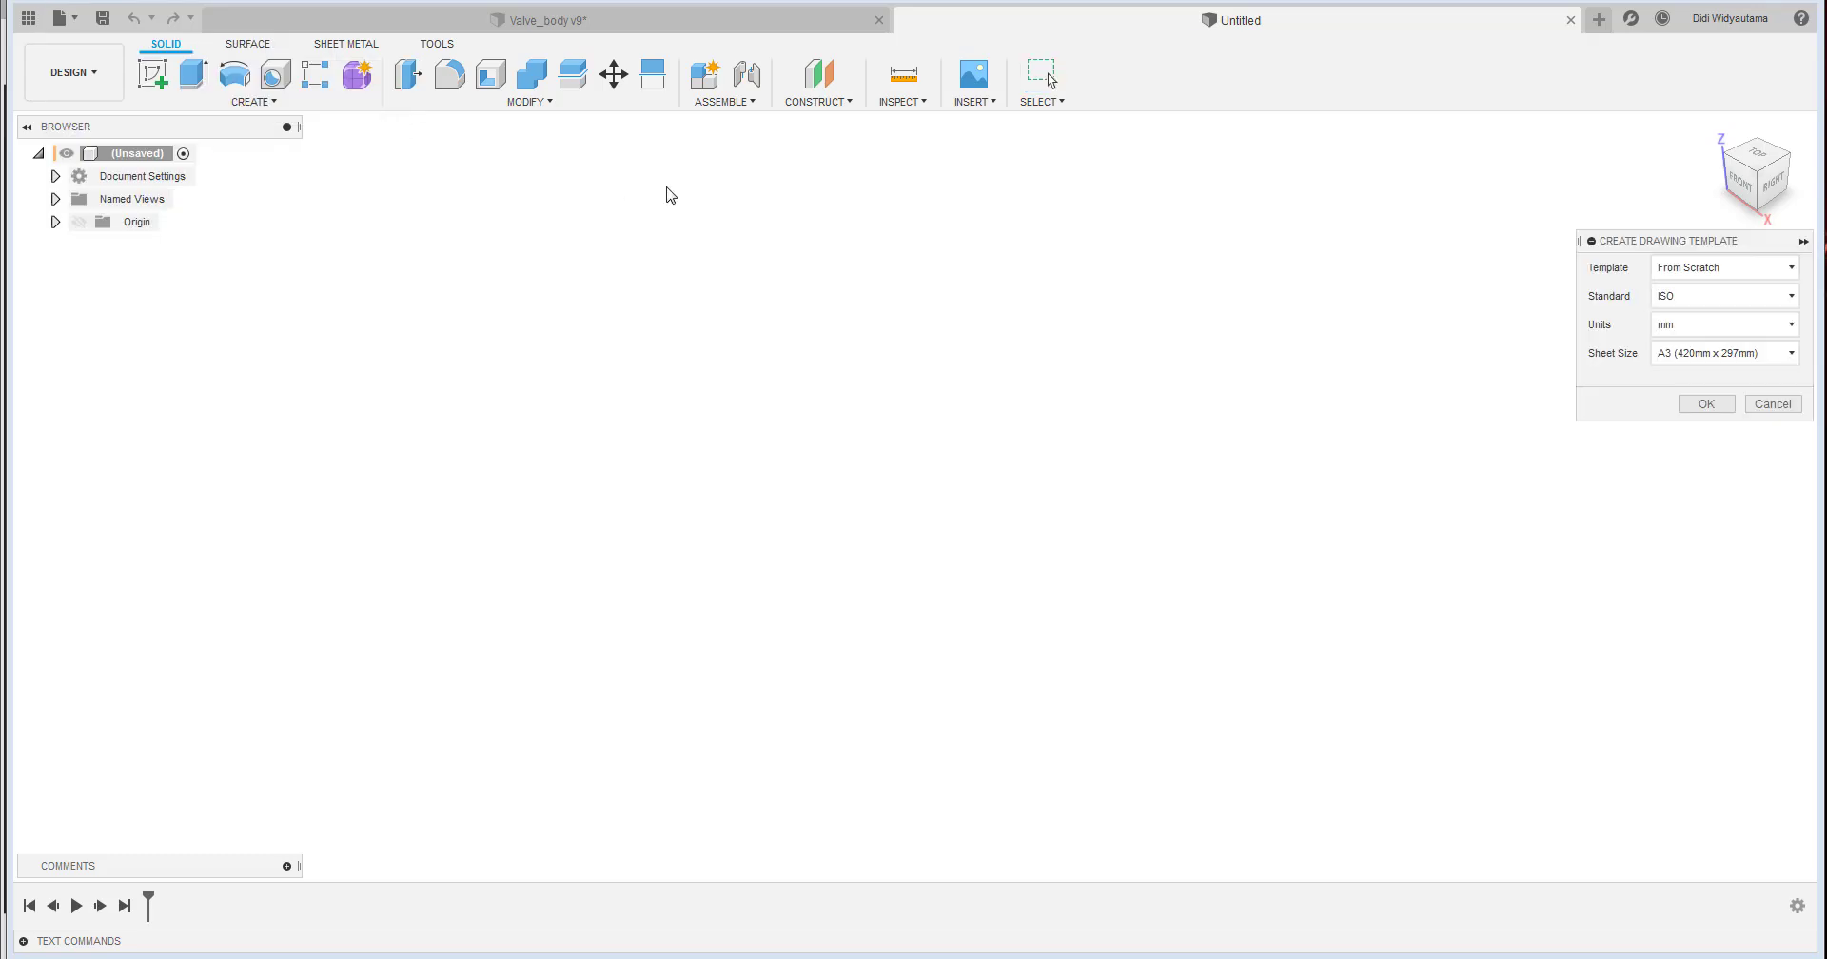
{"action": "left_click", "coordinate": [1746, 276]}
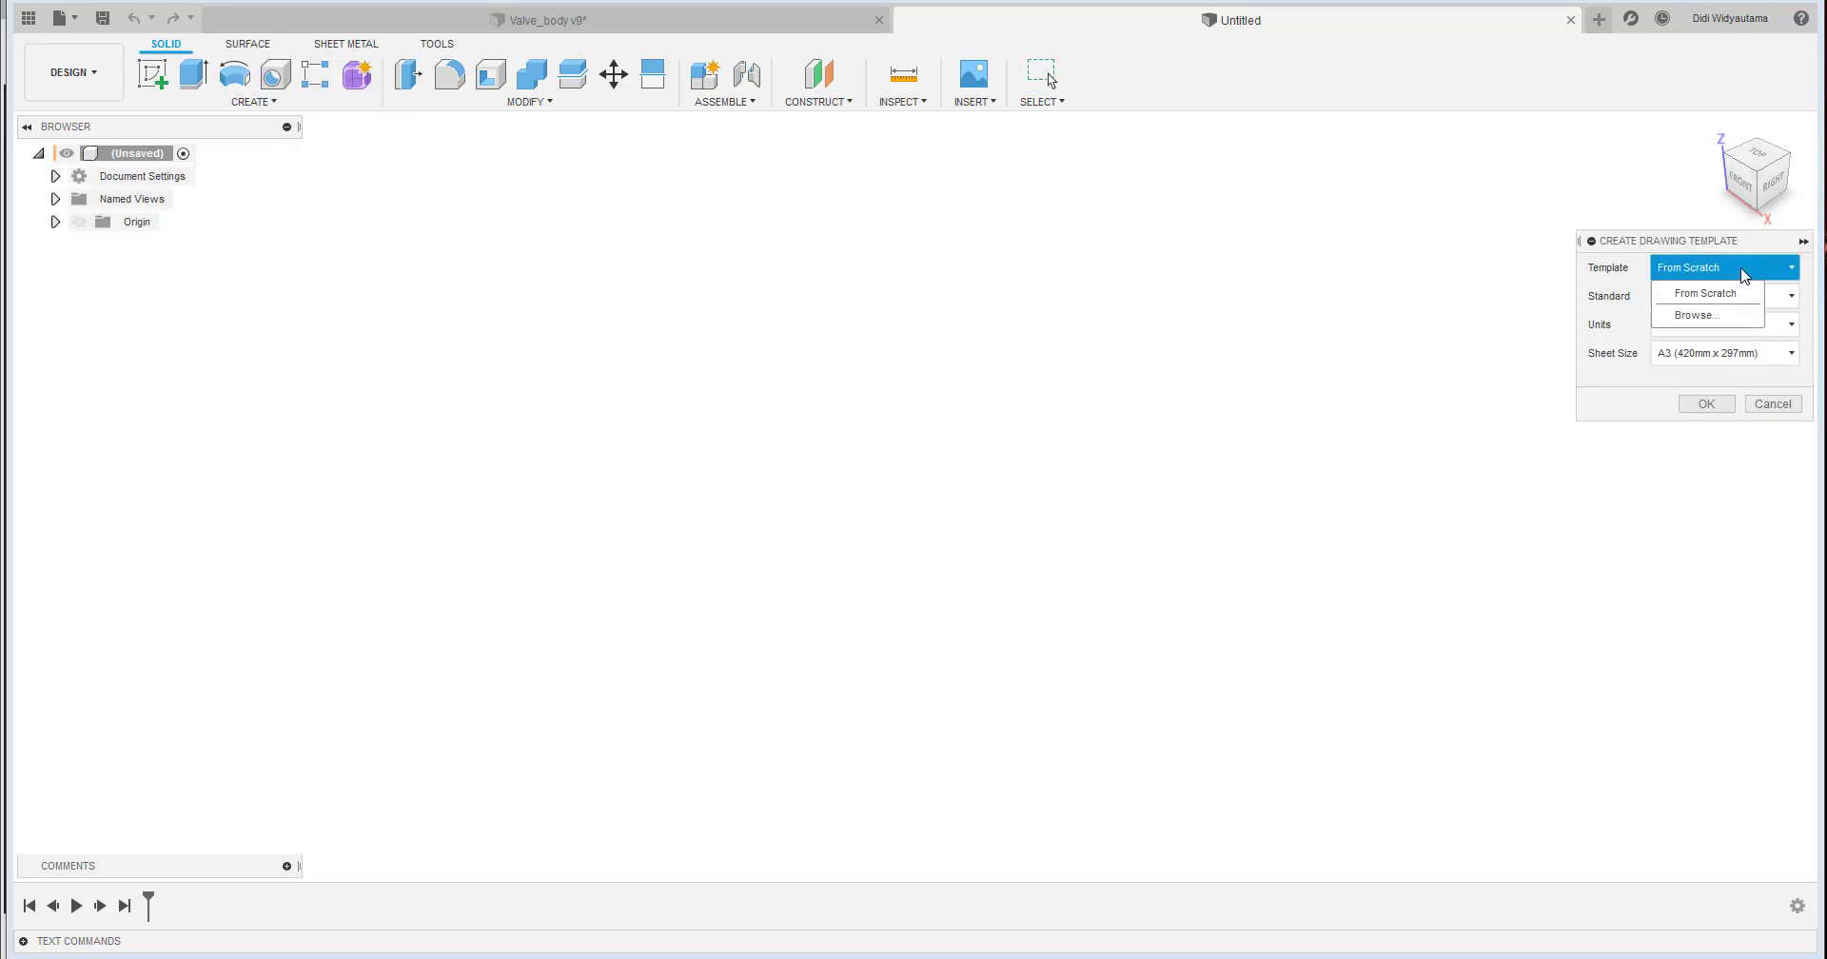
{"action": "left_click", "coordinate": [1692, 304]}
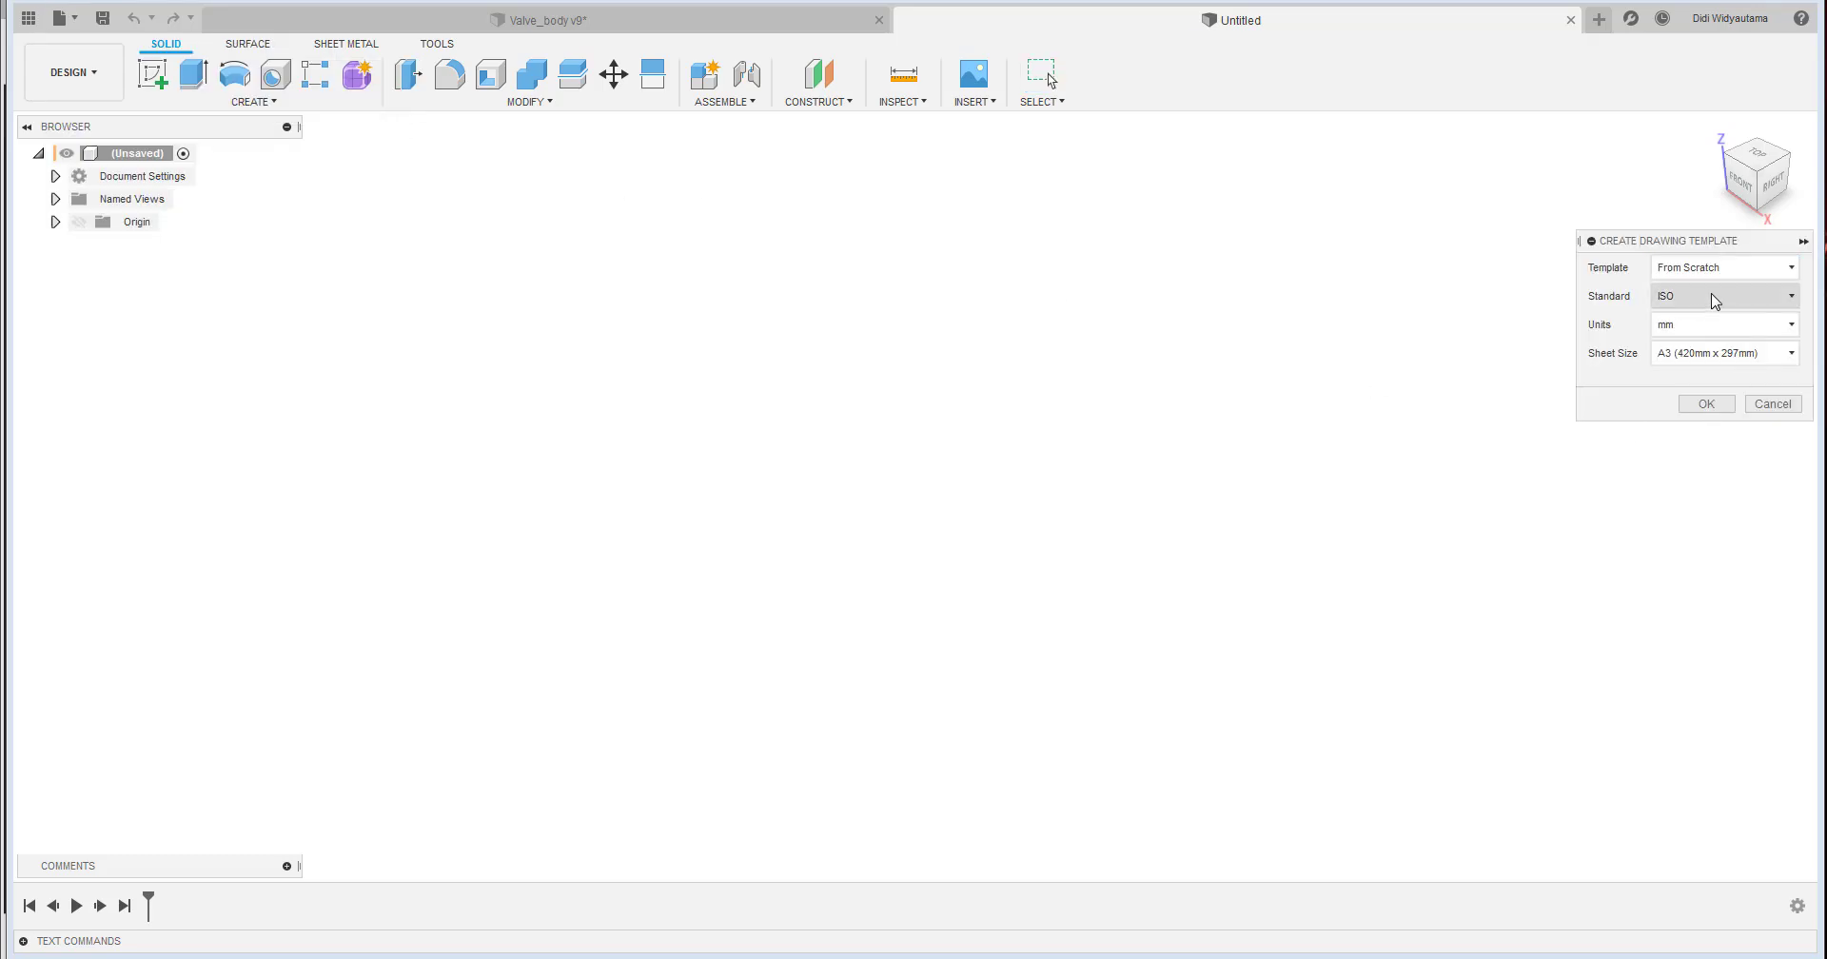
{"action": "left_click", "coordinate": [1712, 295]}
{"action": "left_click", "coordinate": [1712, 295]}
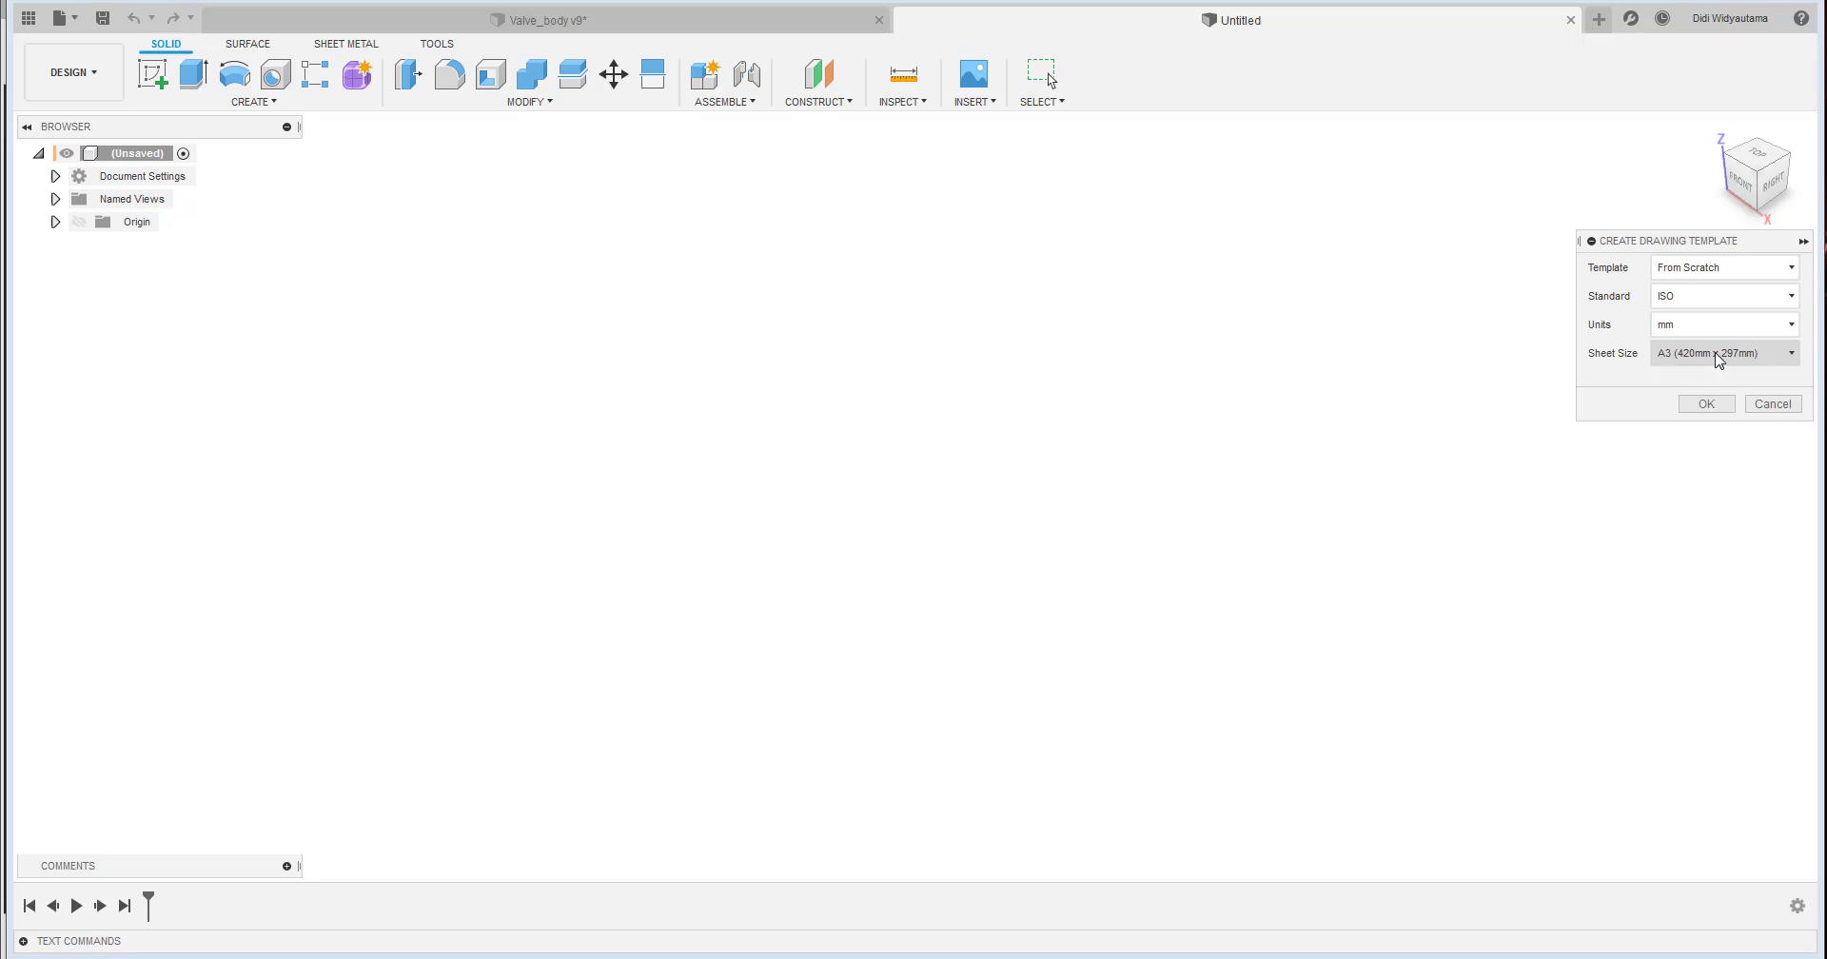
{"action": "left_click", "coordinate": [1707, 403]}
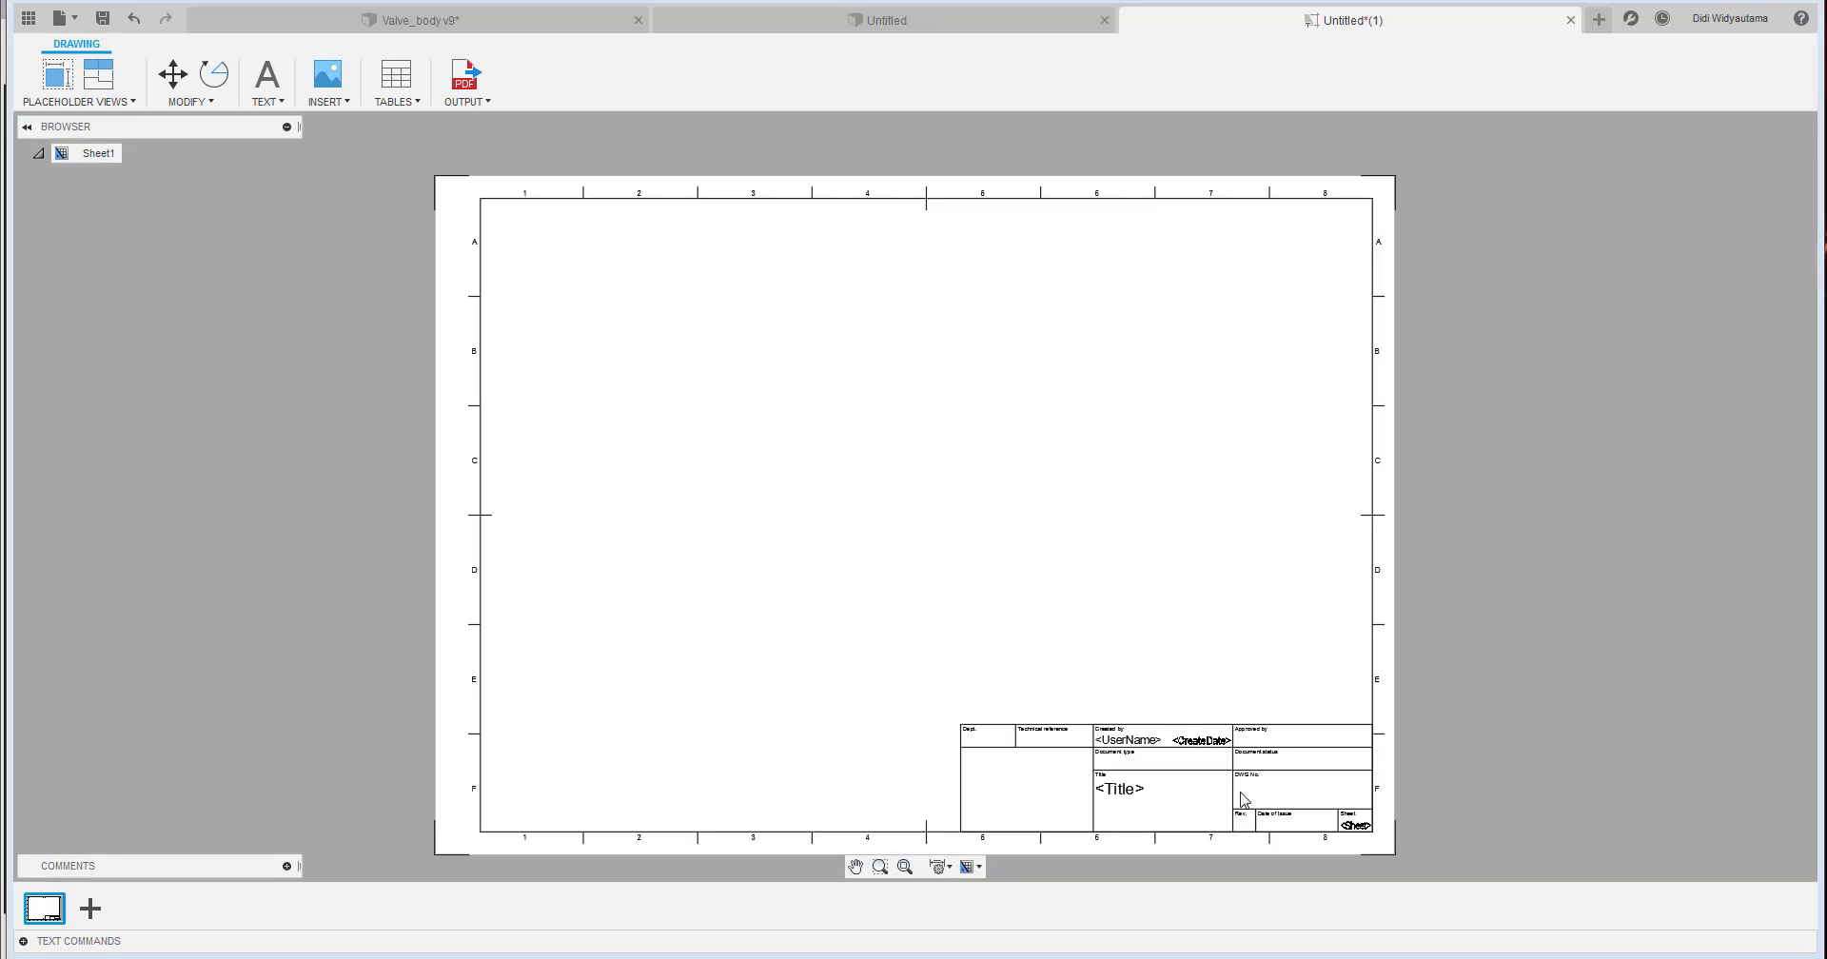
Add a new title block from the existing title block's context menu.
{"action": "scroll", "coordinate": [1215, 779], "scroll_direction": "up", "scroll_amount": 5}
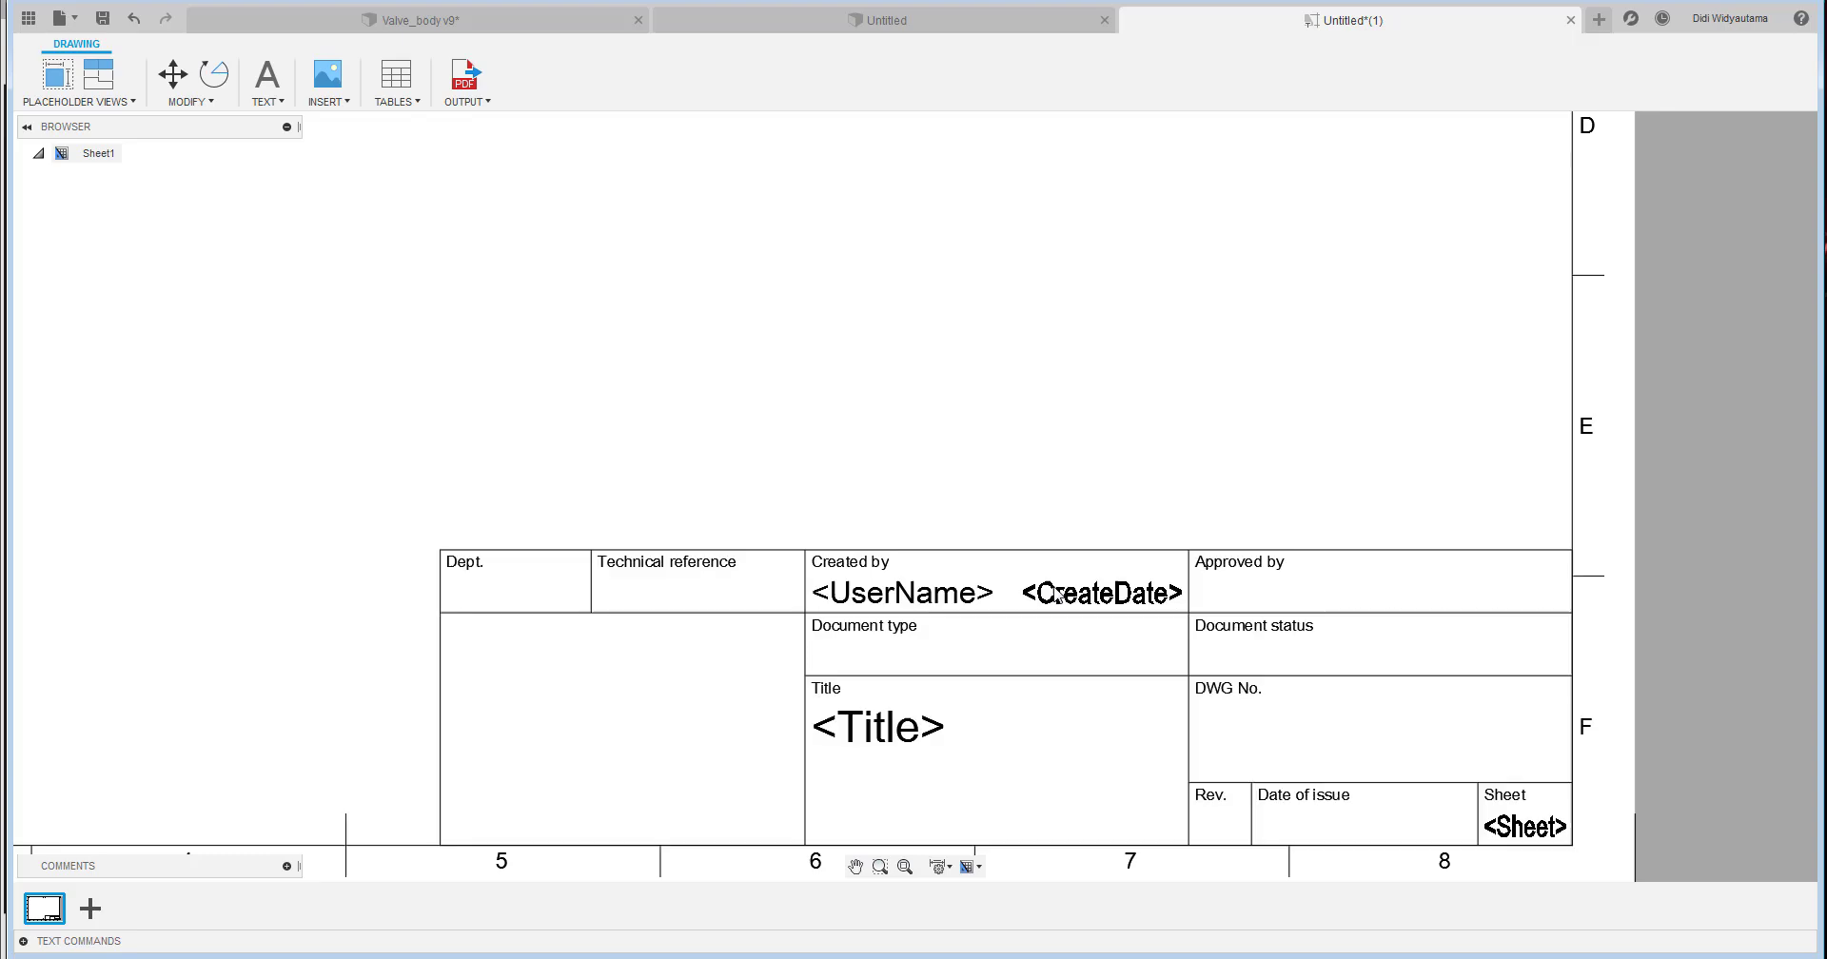
{"action": "left_click", "coordinate": [1051, 588]}
{"action": "right_click", "coordinate": [1056, 594]}
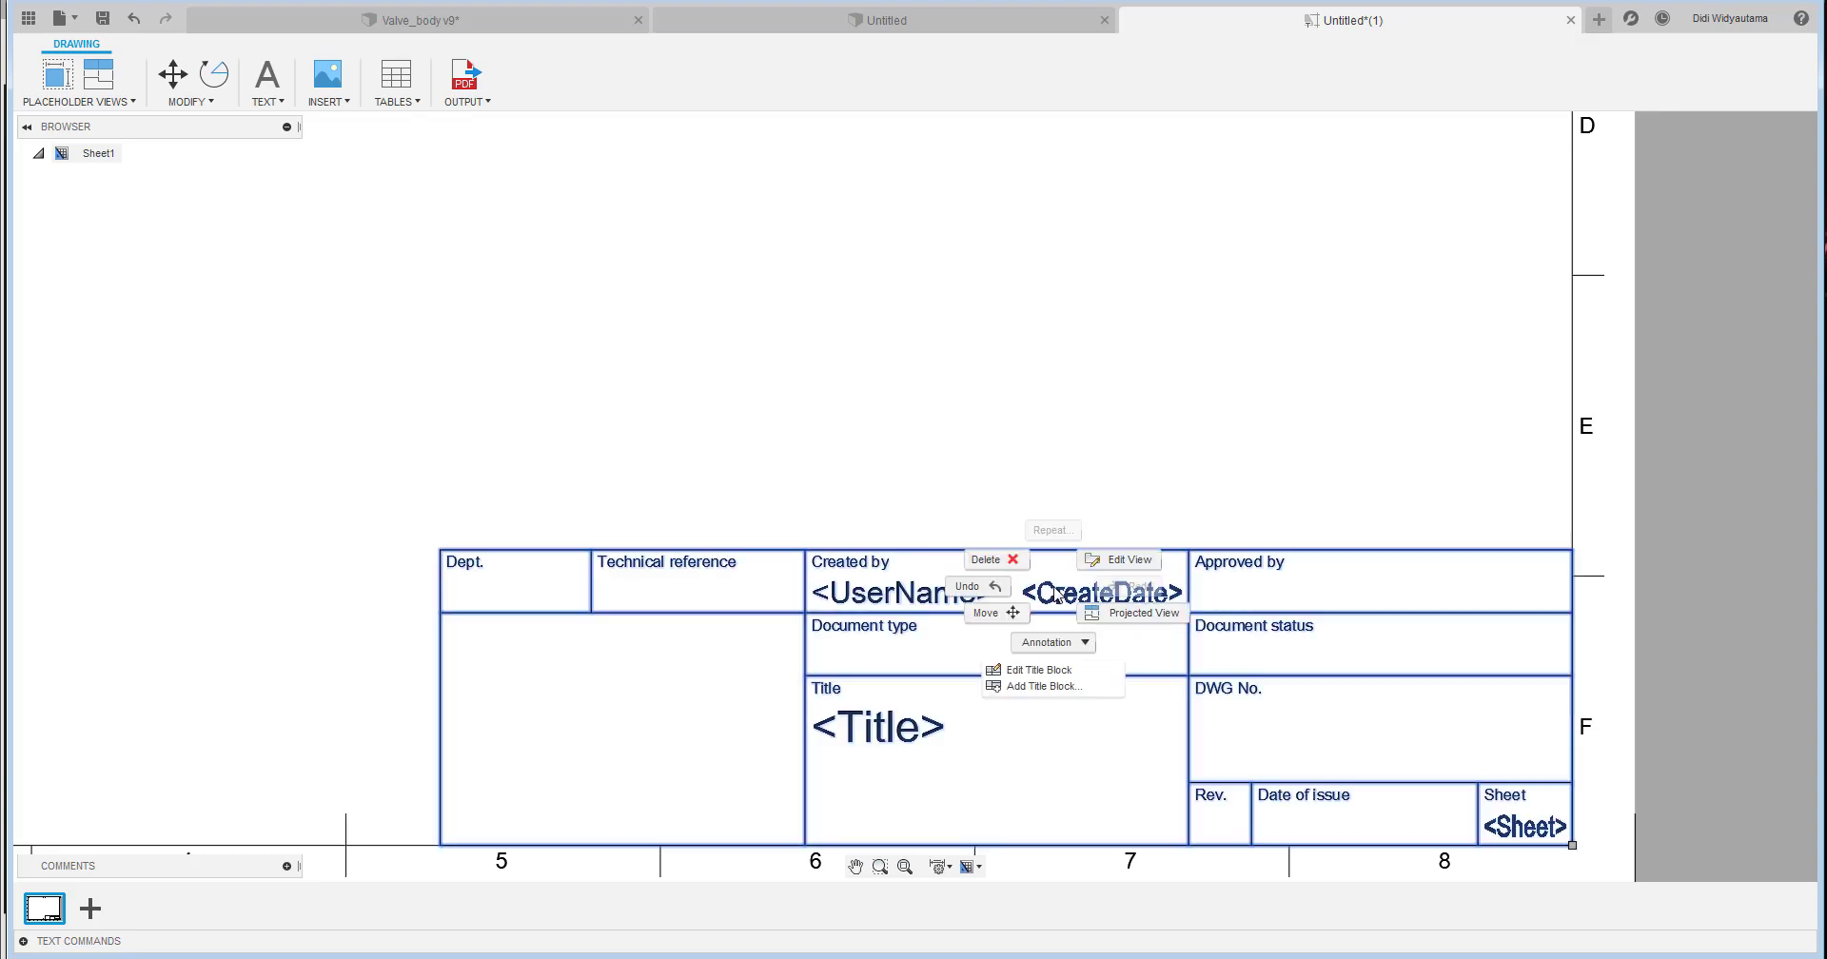
{"action": "key", "text": "Escape"}
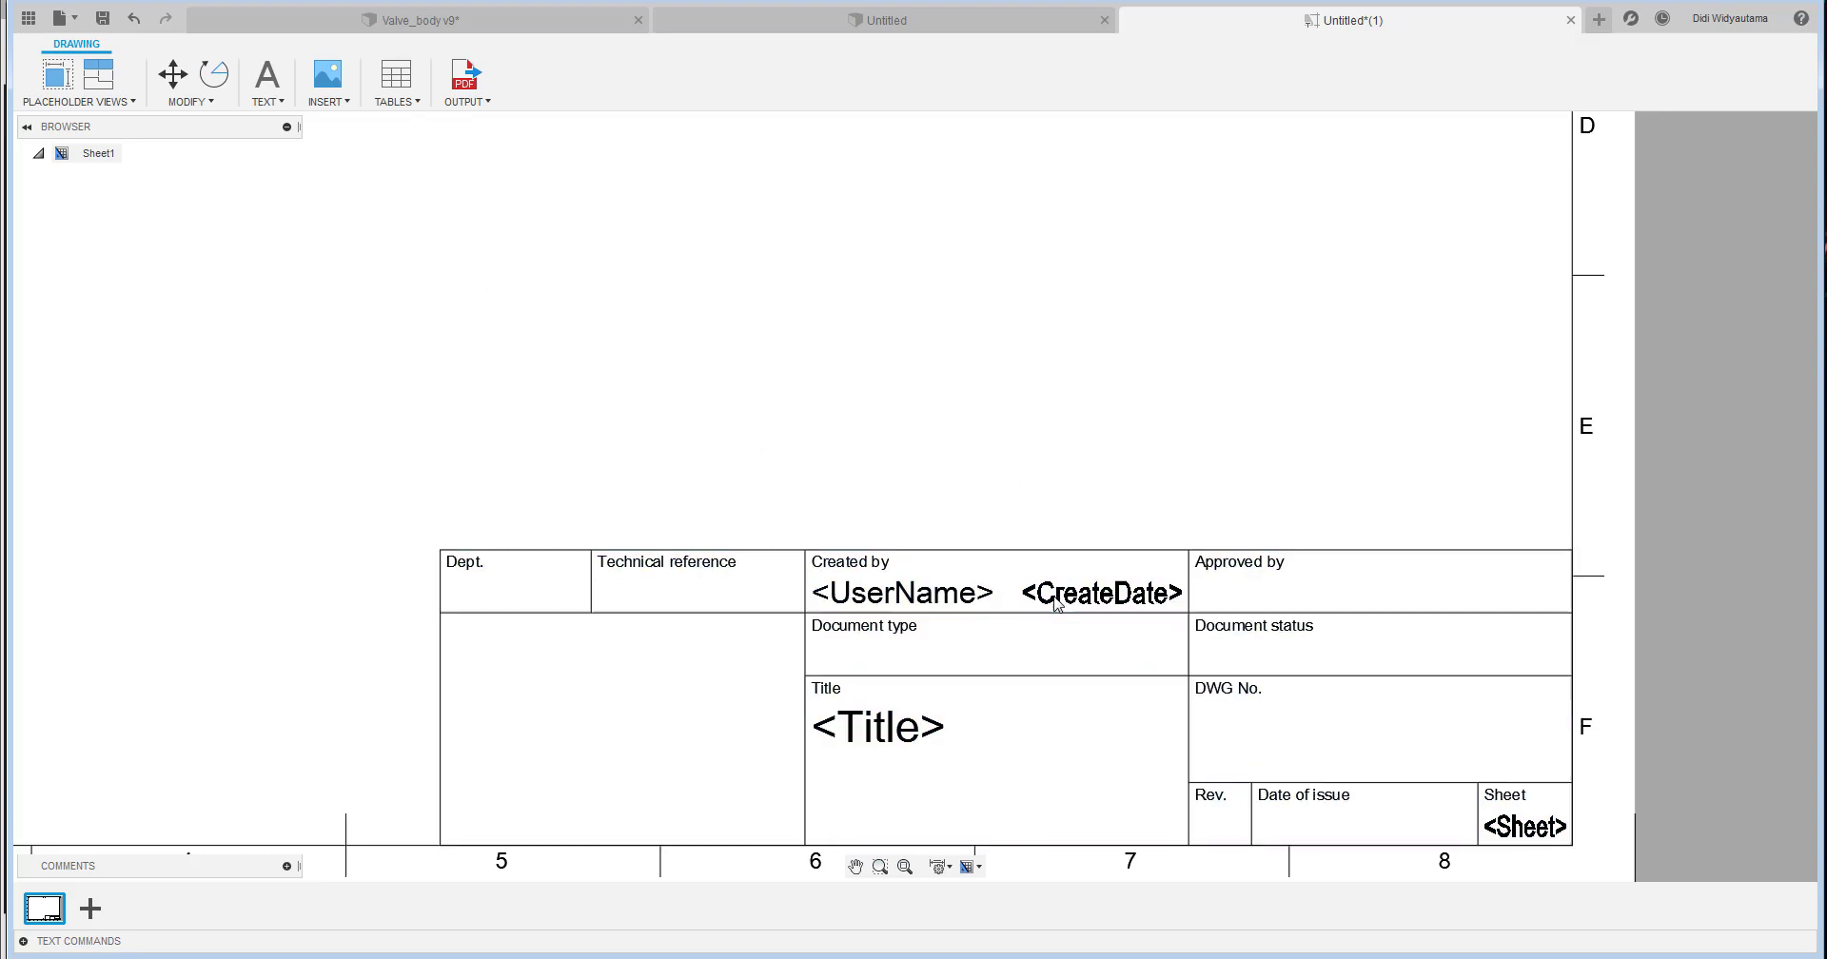
{"action": "right_click", "coordinate": [1054, 602]}
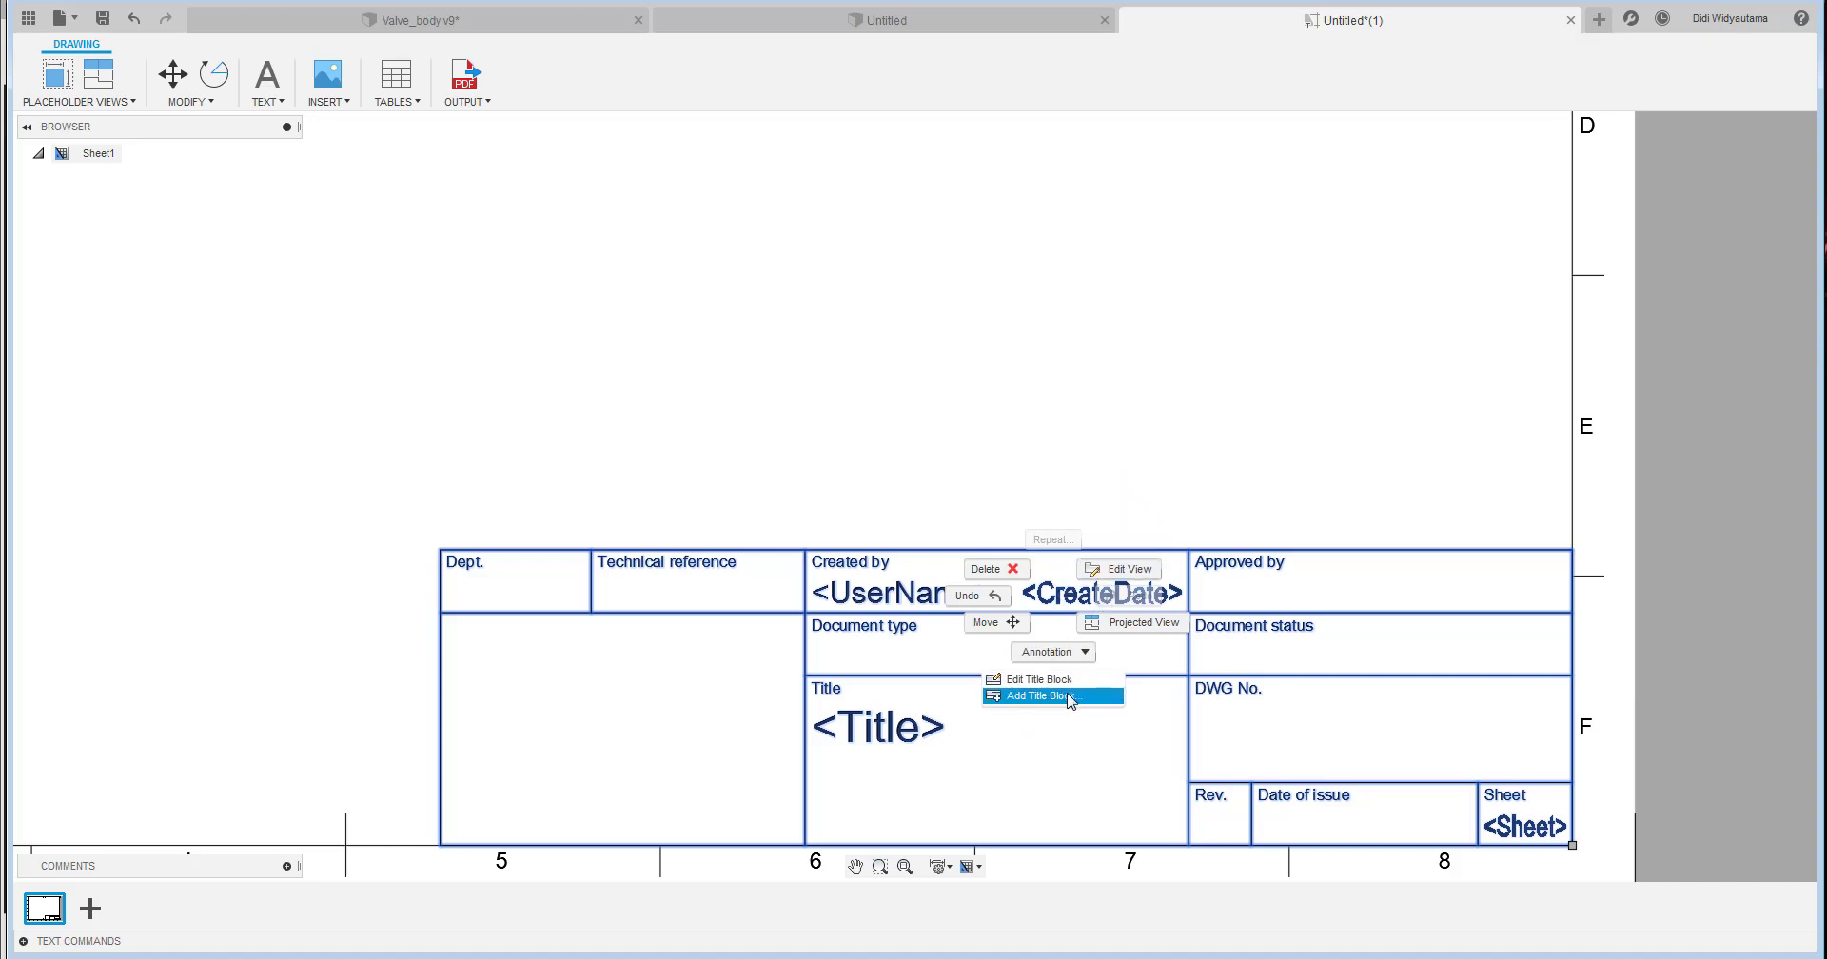
{"action": "left_click", "coordinate": [1070, 698]}
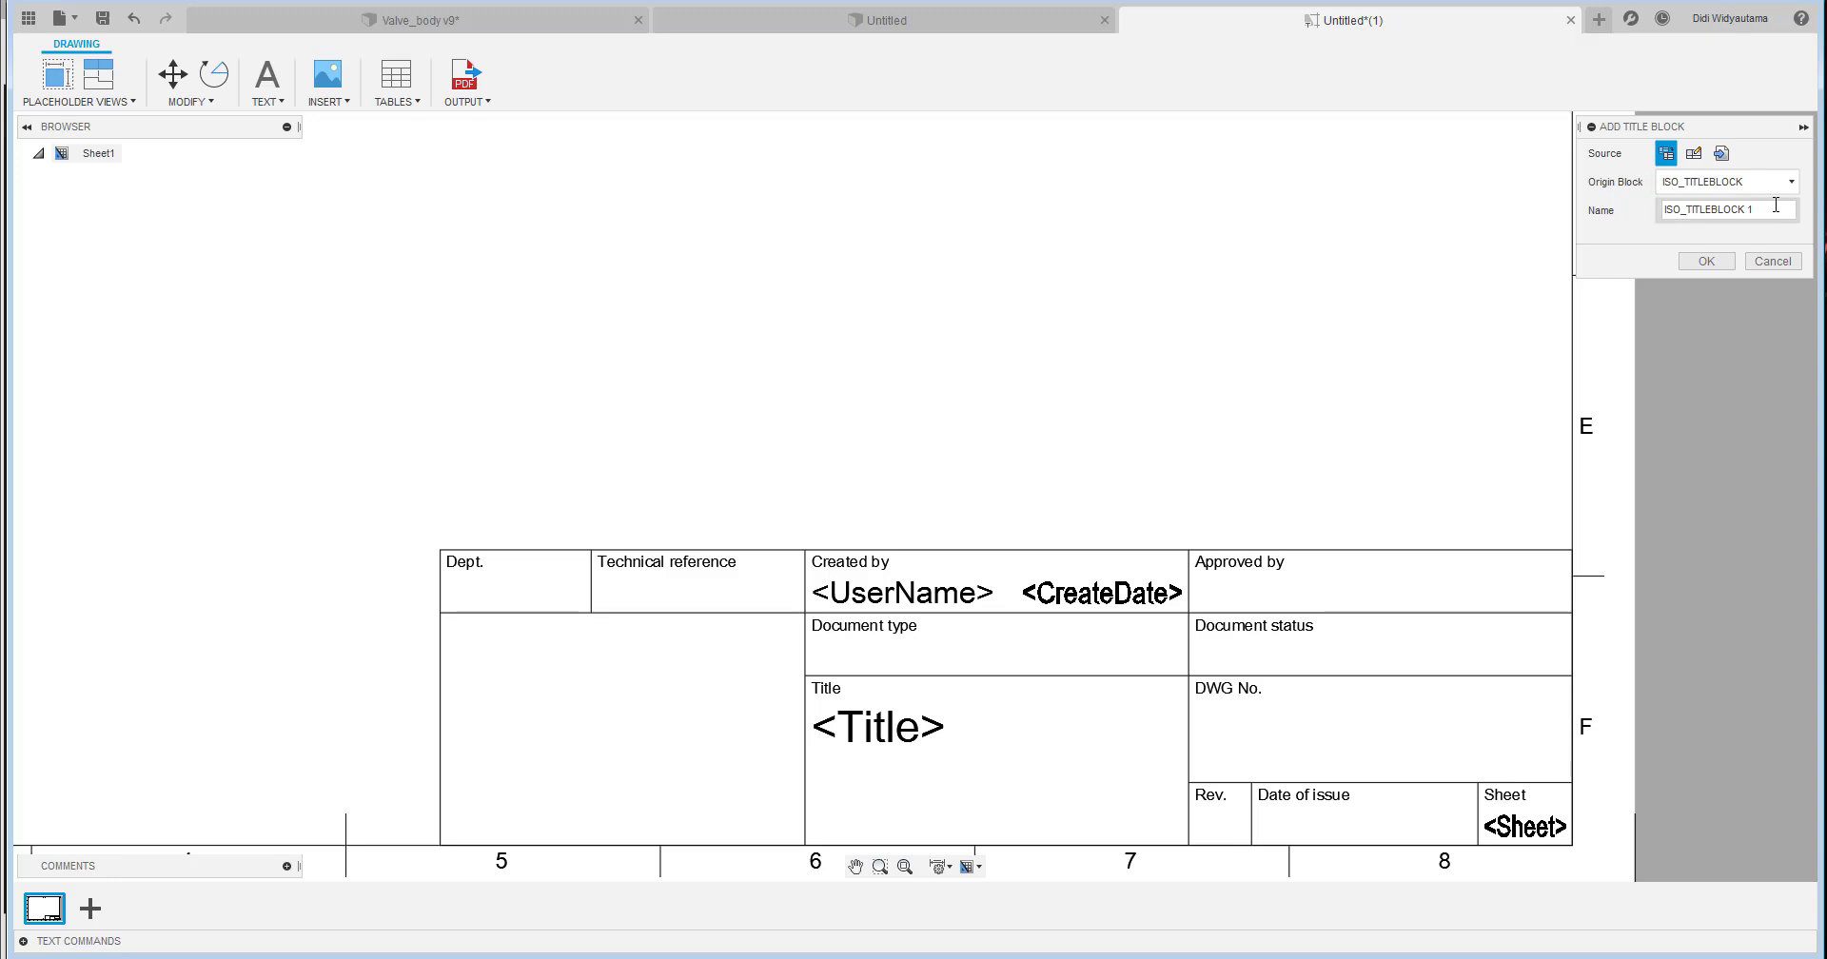
Set the new title block's source to From Scratch and name it 'Unty'.
{"action": "left_click", "coordinate": [1696, 154]}
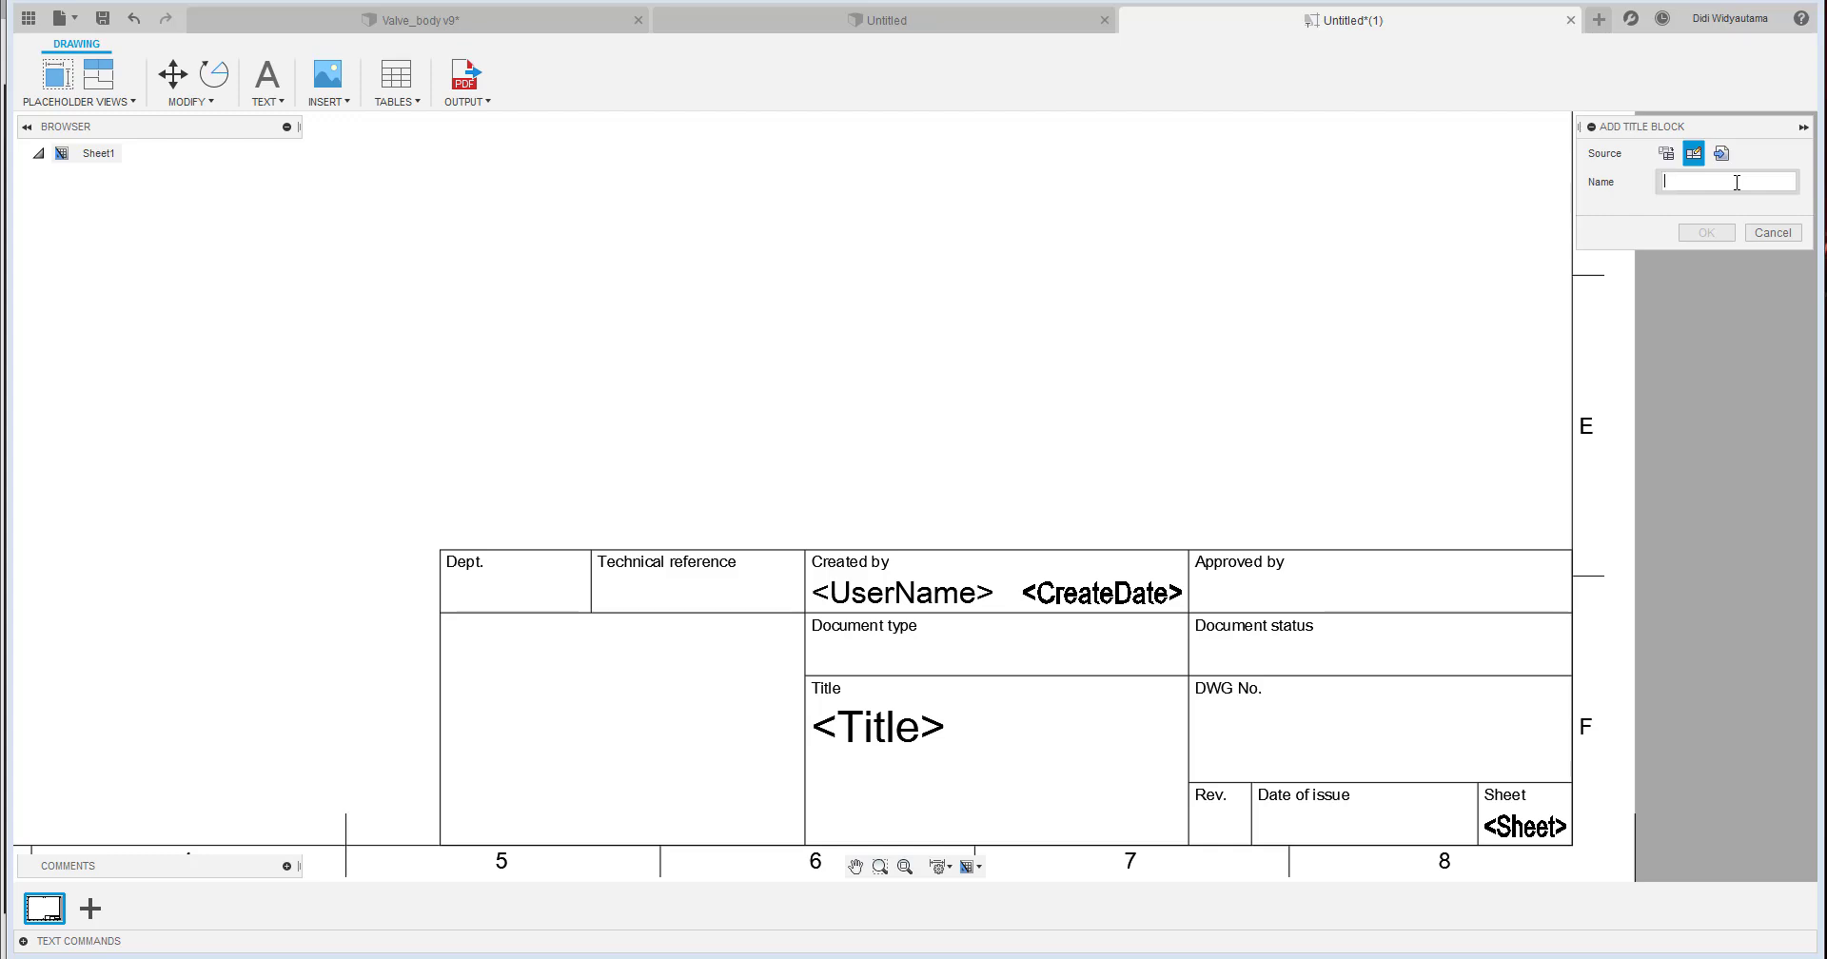
{"action": "left_click", "coordinate": [1737, 182]}
{"action": "type", "text": "Unty"}
Create the named title block for editing and zoom toward the sheet's lower-right corner.
{"action": "left_click", "coordinate": [1707, 233]}
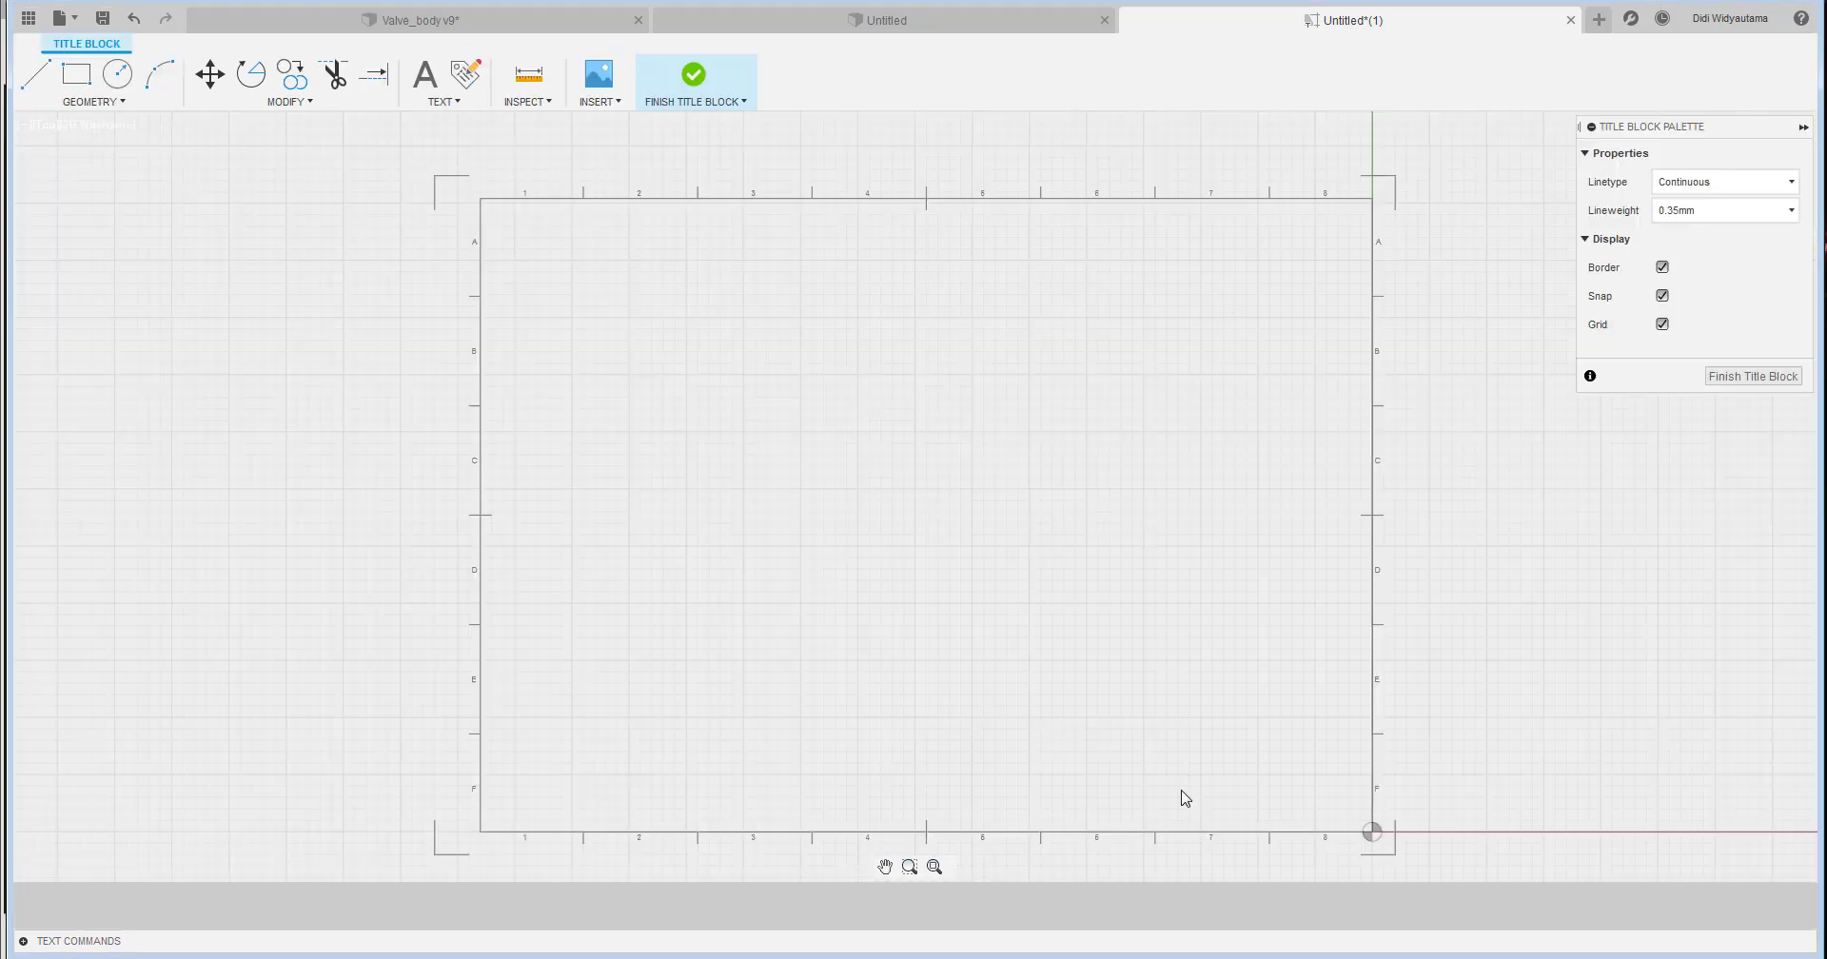
{"action": "middle_click_drag", "start_coordinate": [1104, 748], "coordinate": [954, 645]}
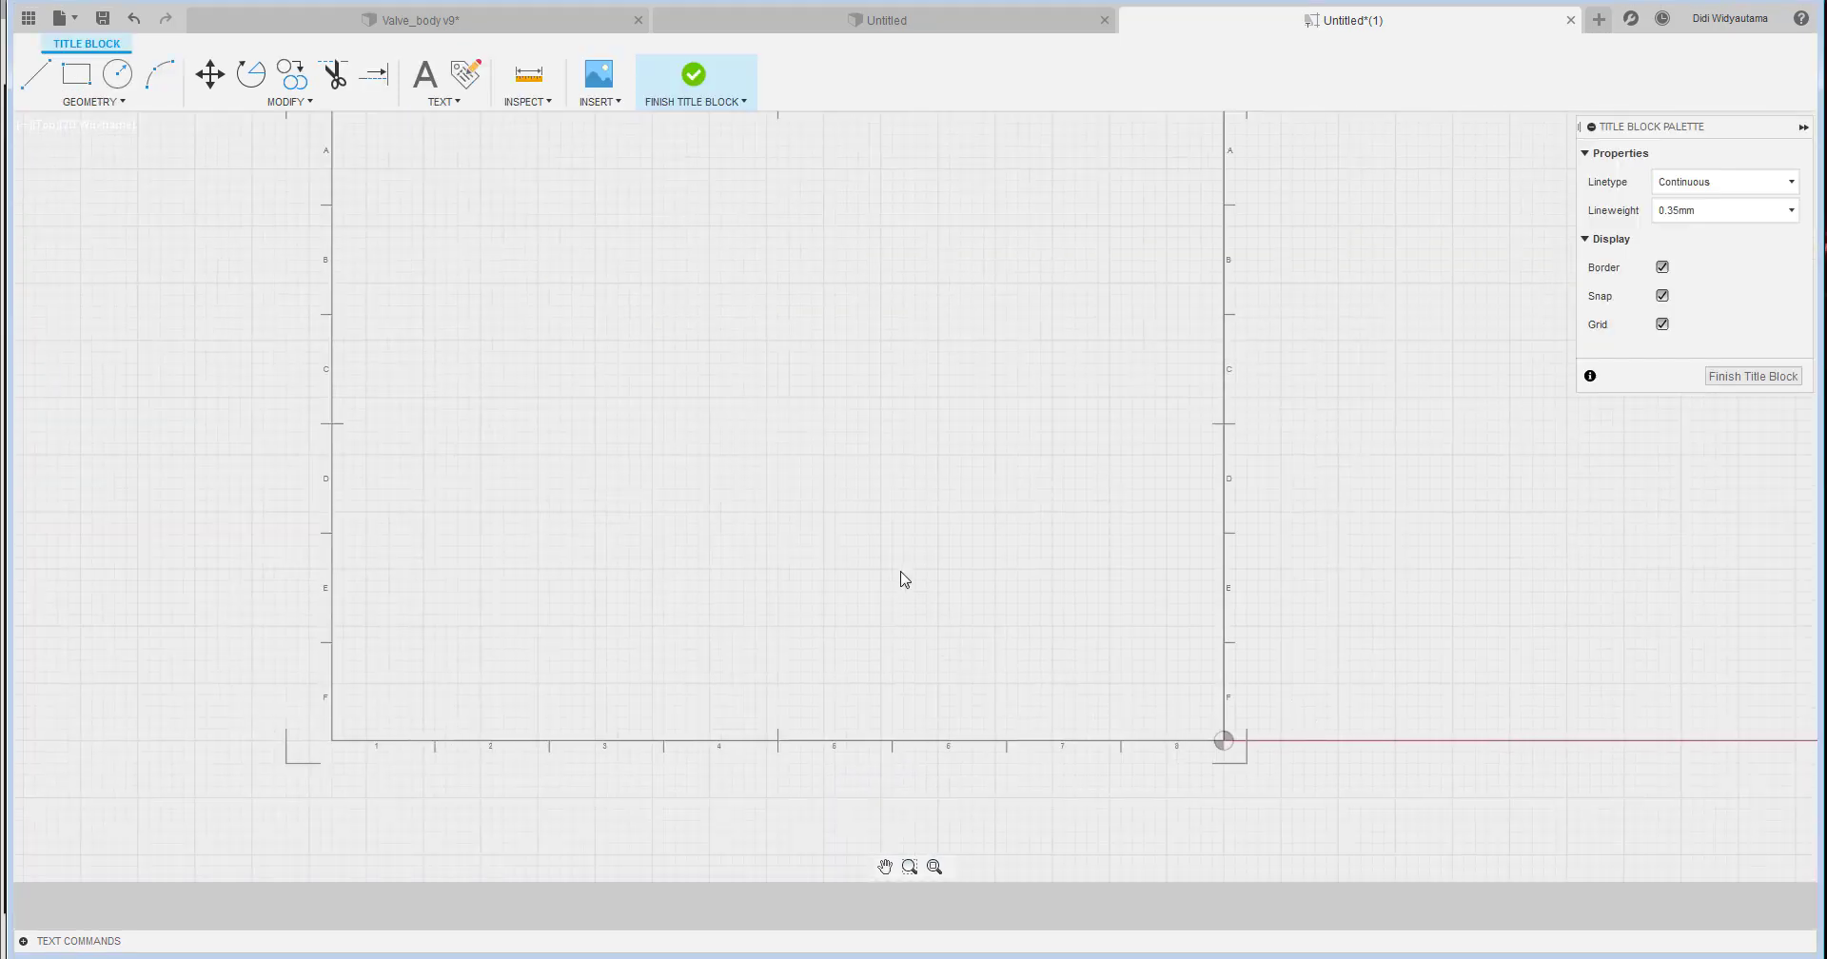
{"action": "scroll", "coordinate": [1233, 761], "scroll_direction": "up", "scroll_amount": 5}
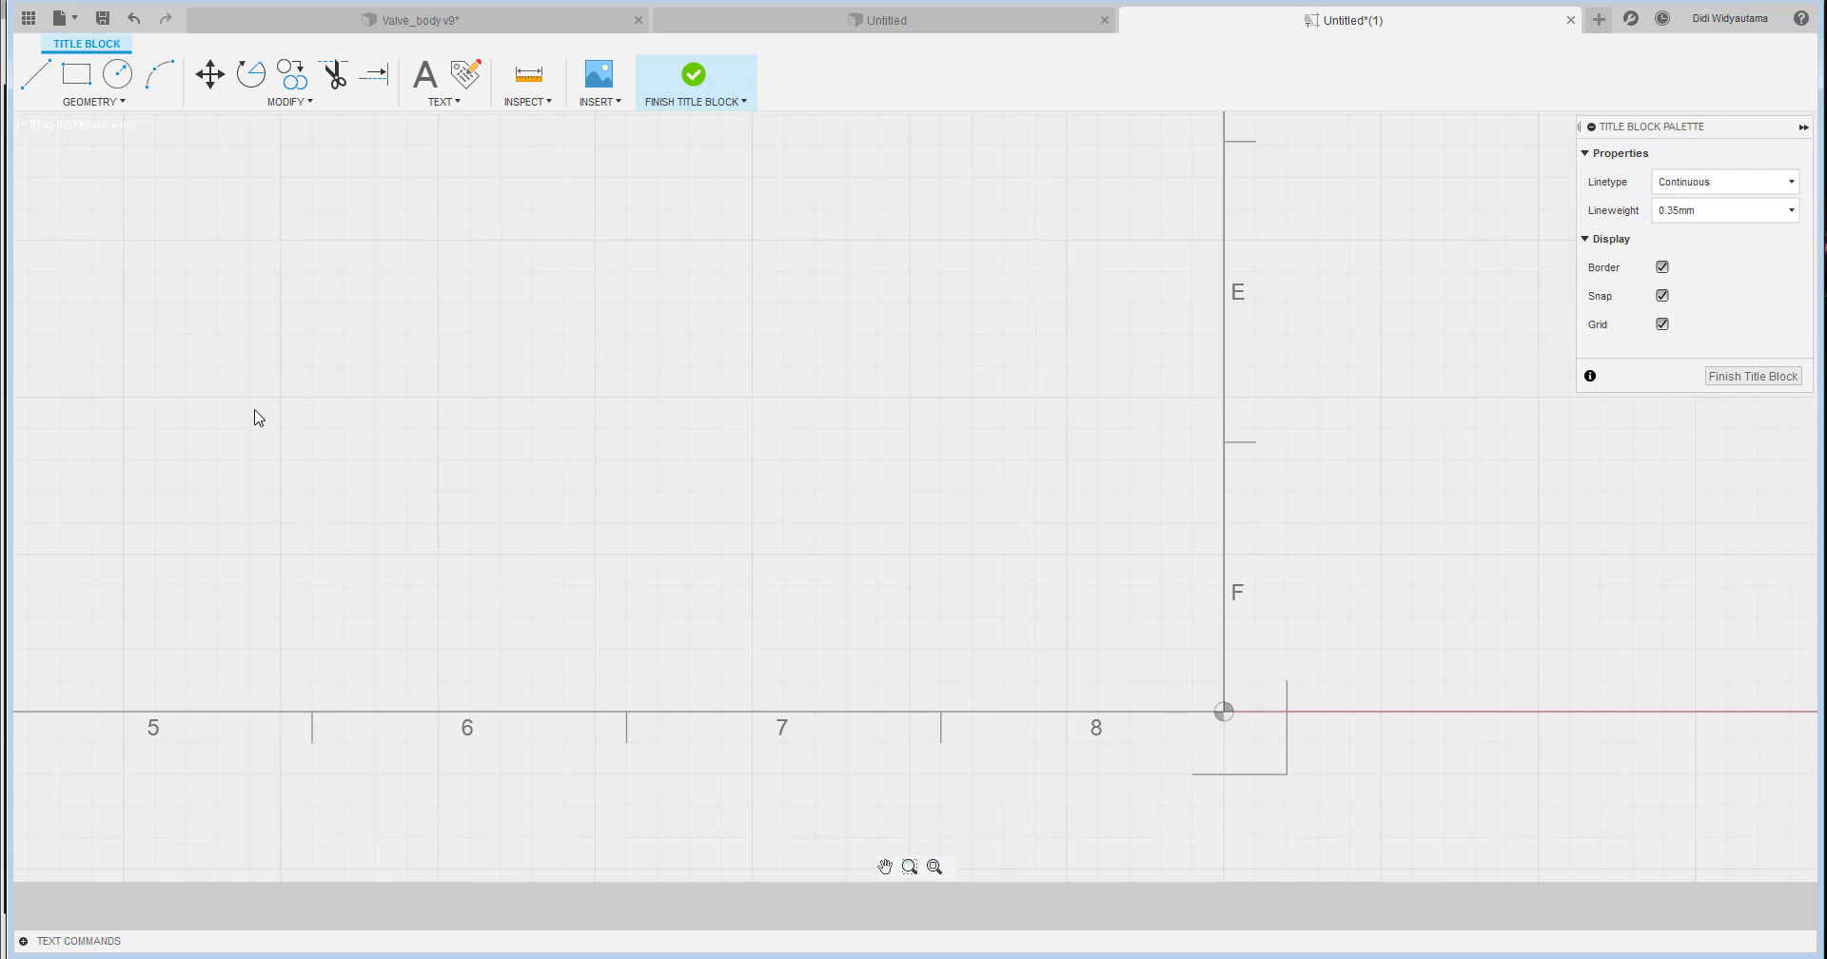
{"action": "left_click", "coordinate": [78, 75]}
{"action": "key", "text": "Escape"}
Set the title block lines to 0.5mm lineweight with Continuous linetype.
{"action": "left_click", "coordinate": [1786, 215]}
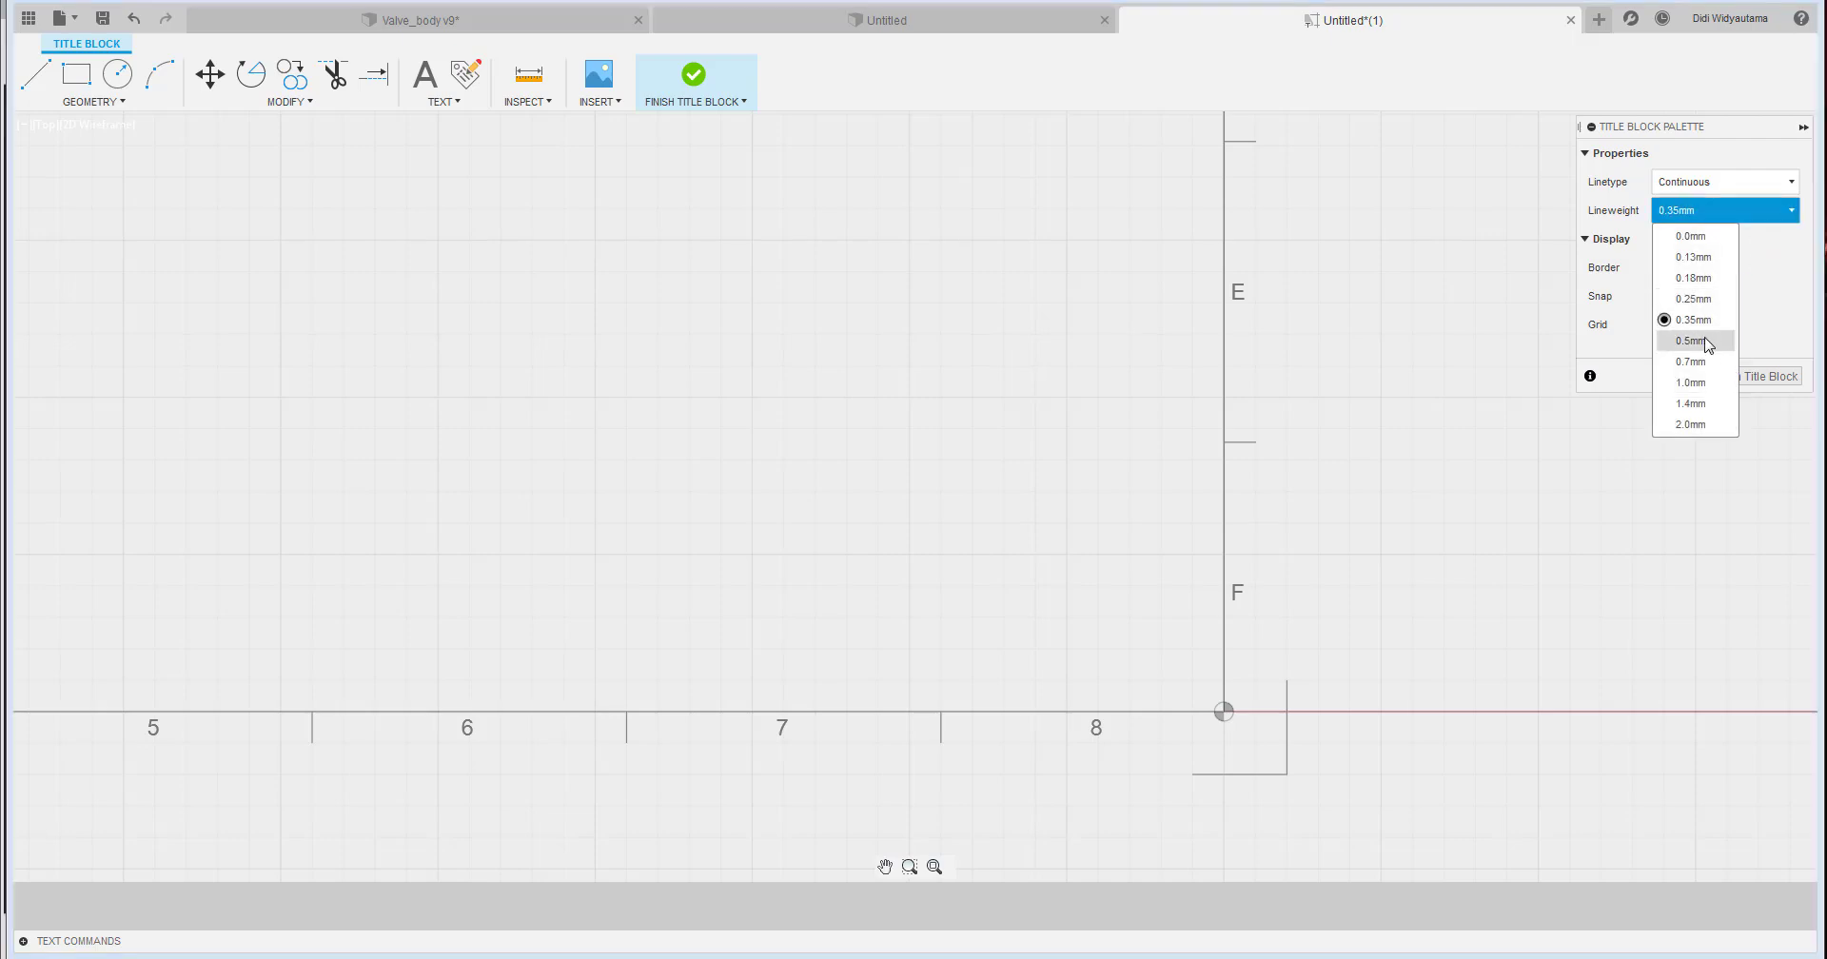
{"action": "left_click", "coordinate": [1721, 336]}
{"action": "left_click", "coordinate": [1776, 183]}
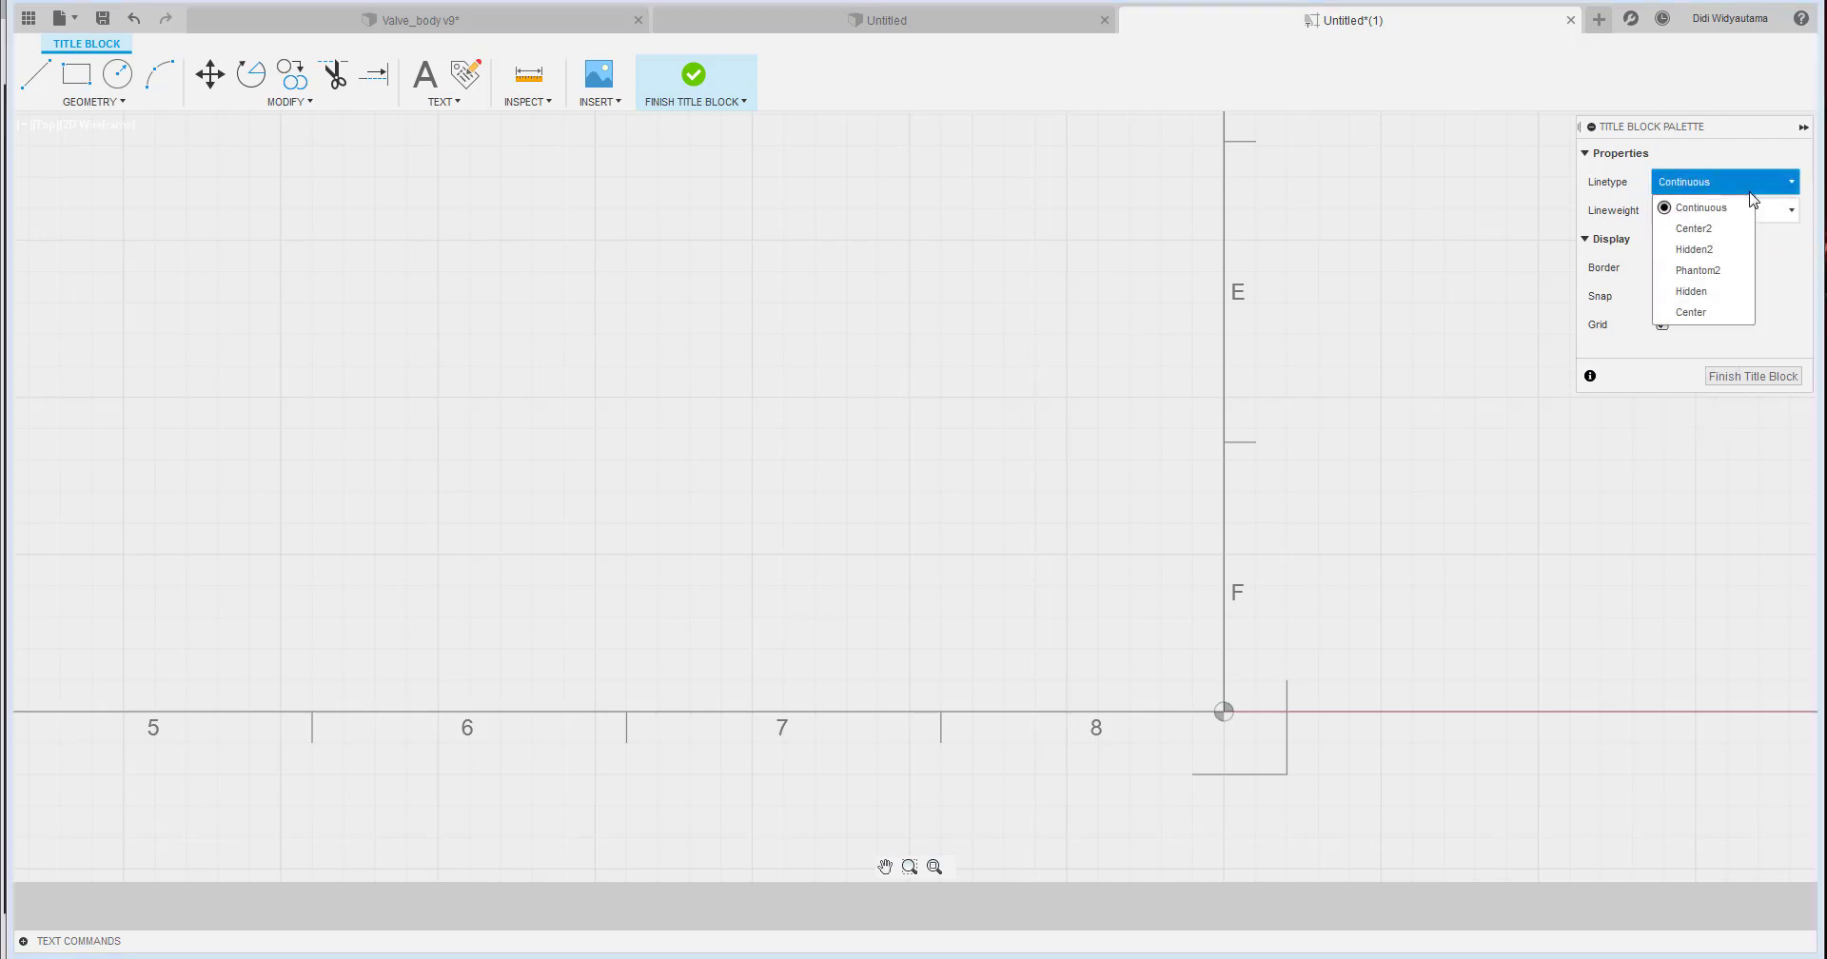
{"action": "left_click", "coordinate": [1708, 208]}
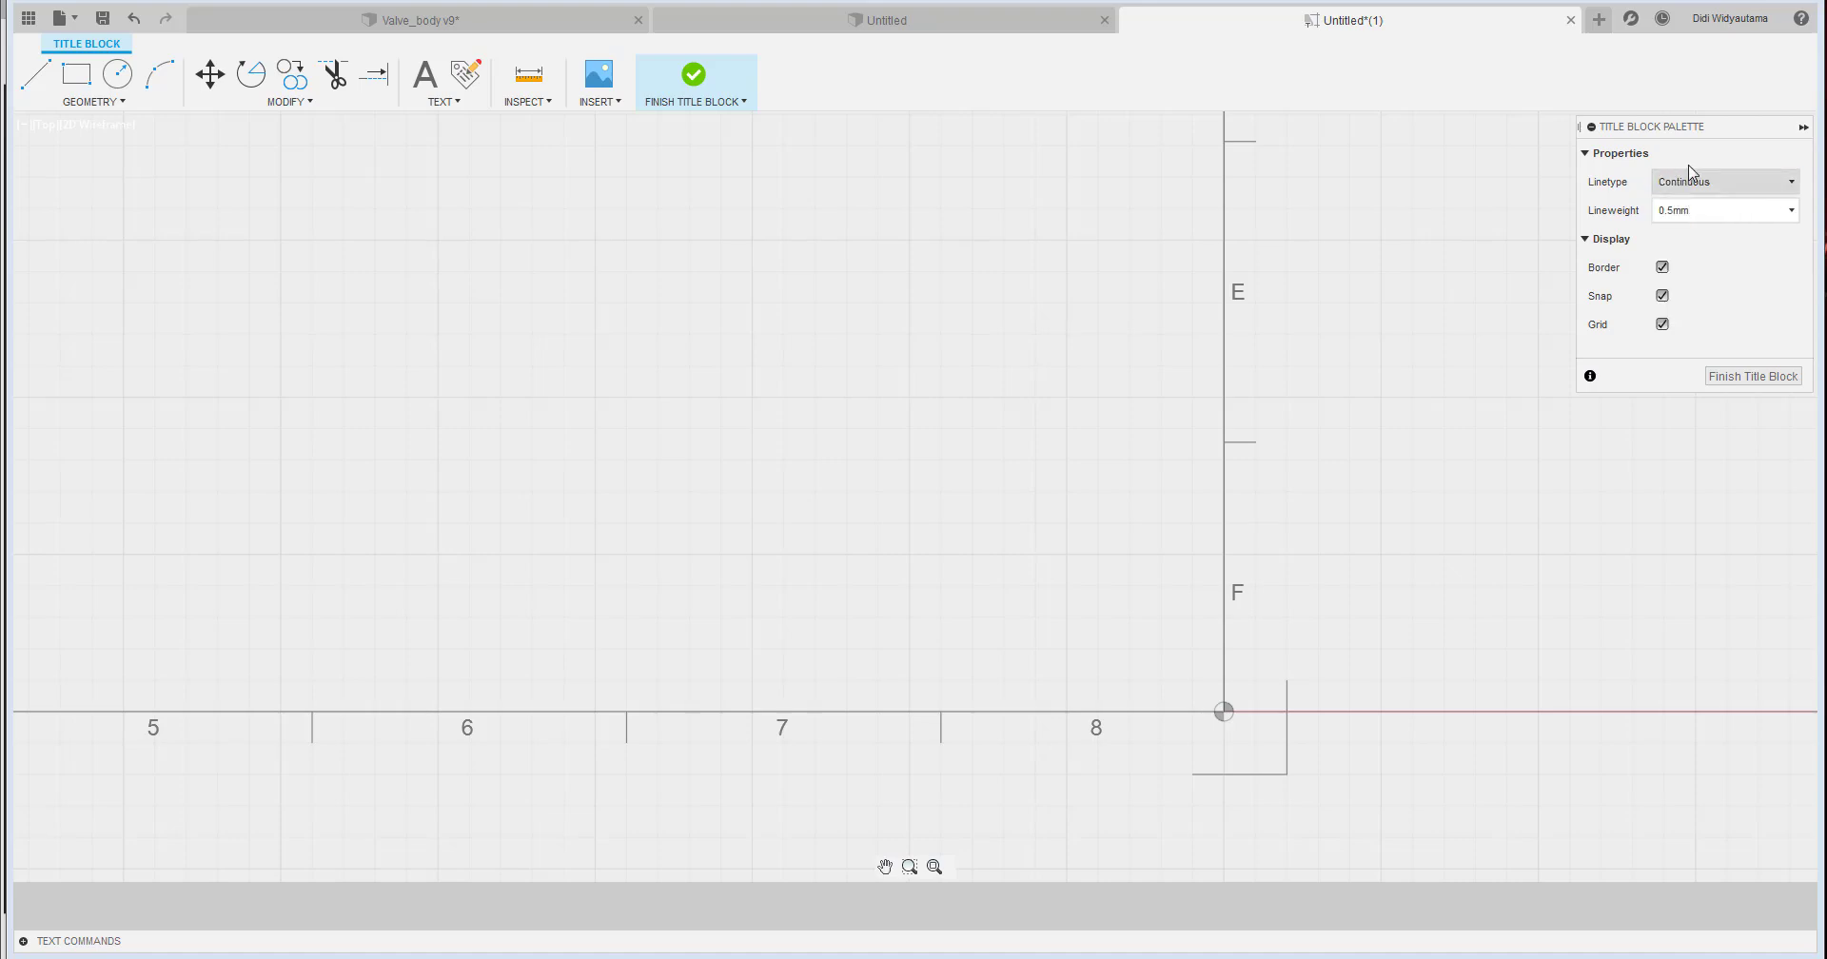
{"action": "left_click", "coordinate": [84, 74]}
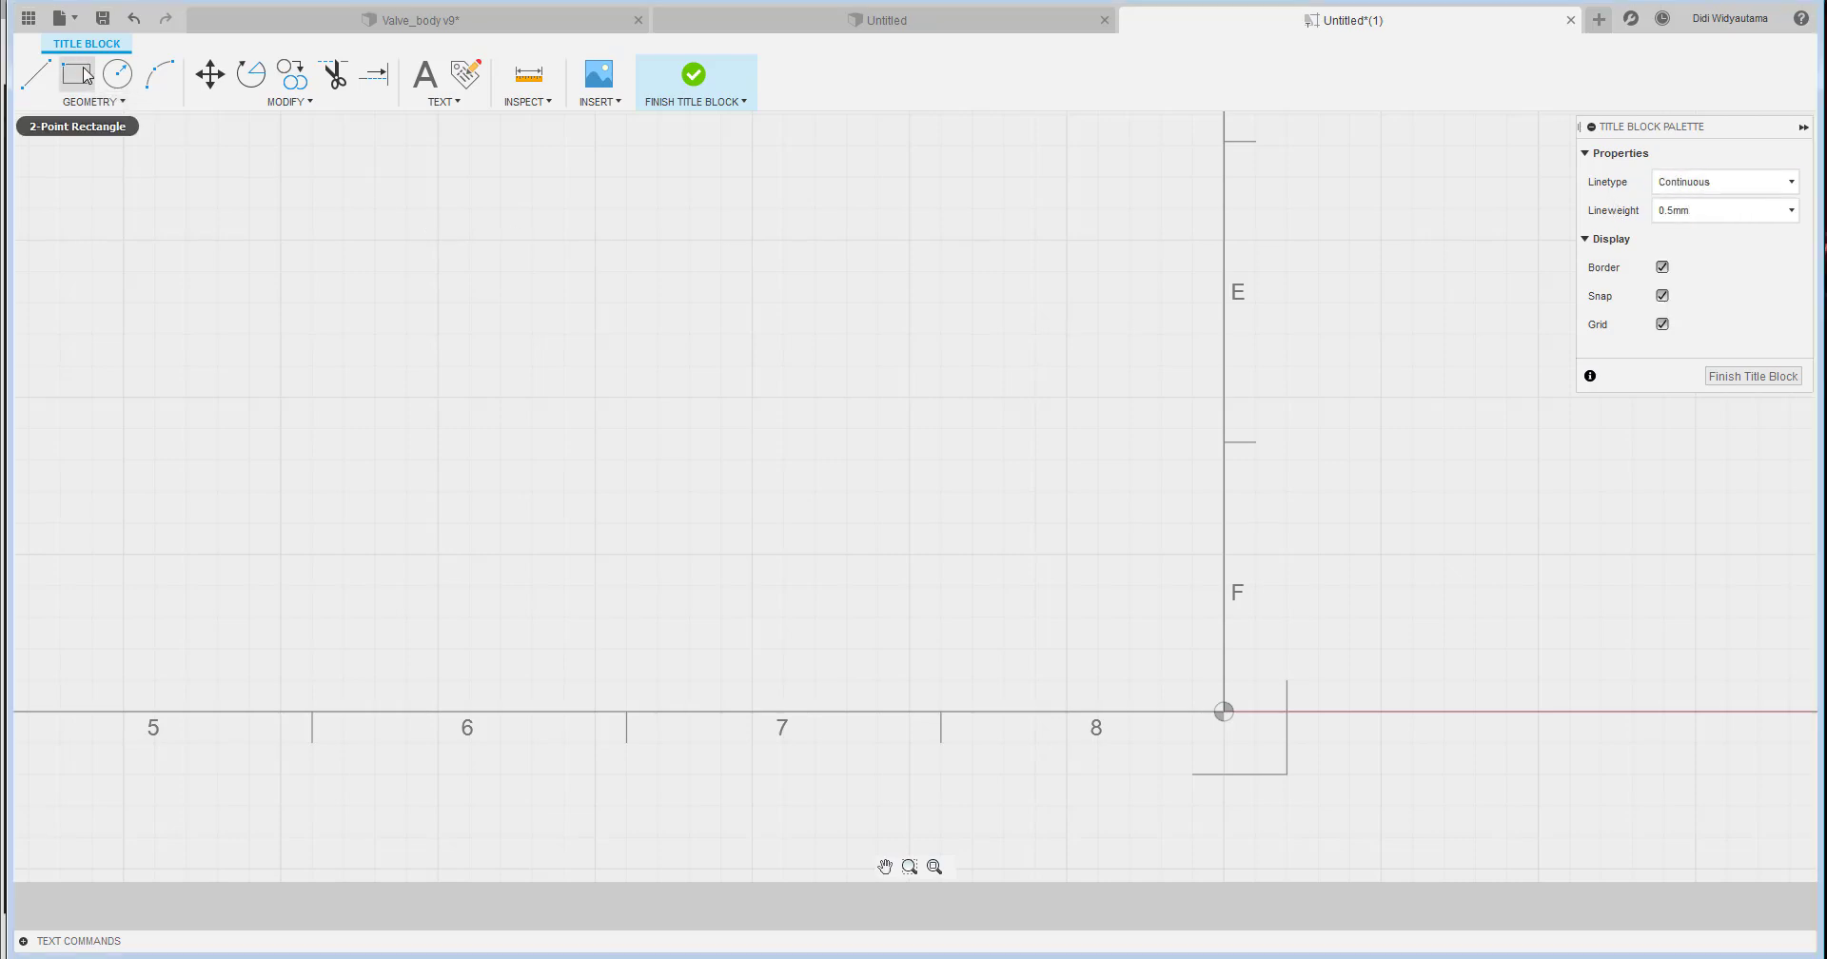
Draw a rectangle from the border's bottom-right corner and measure its 150 width.
{"action": "left_click", "coordinate": [1224, 711]}
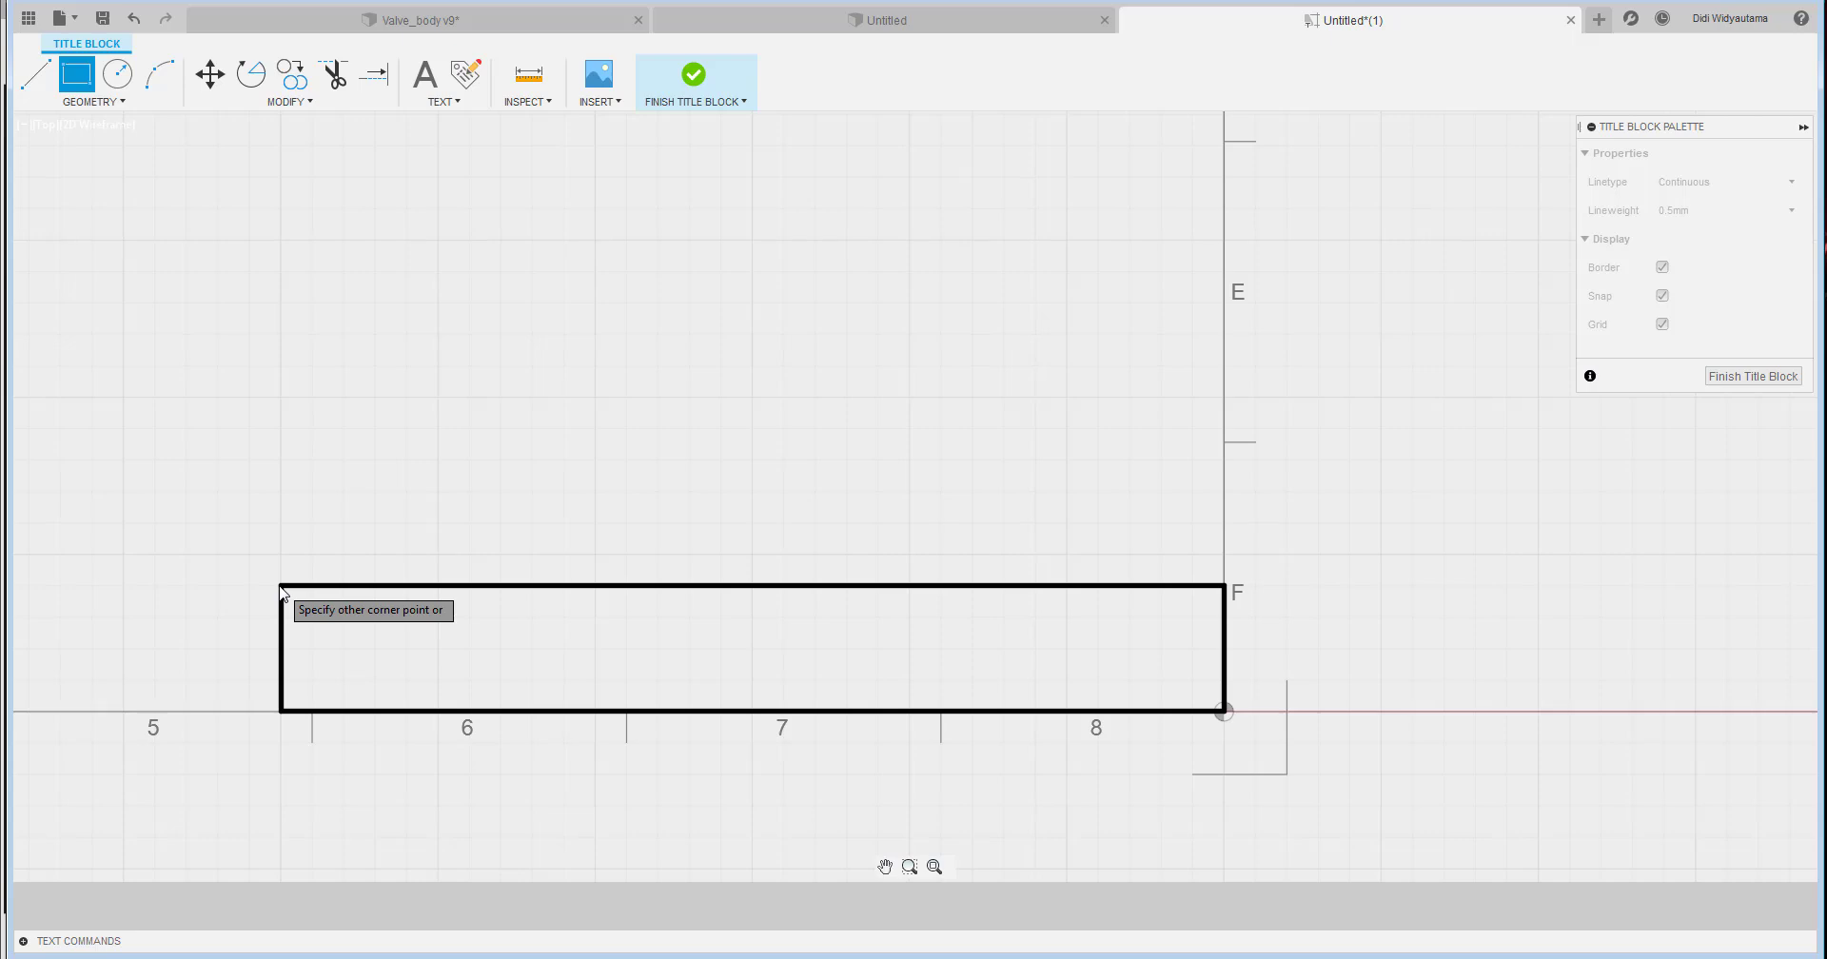
{"action": "left_click", "coordinate": [281, 590]}
{"action": "key", "text": "i"}
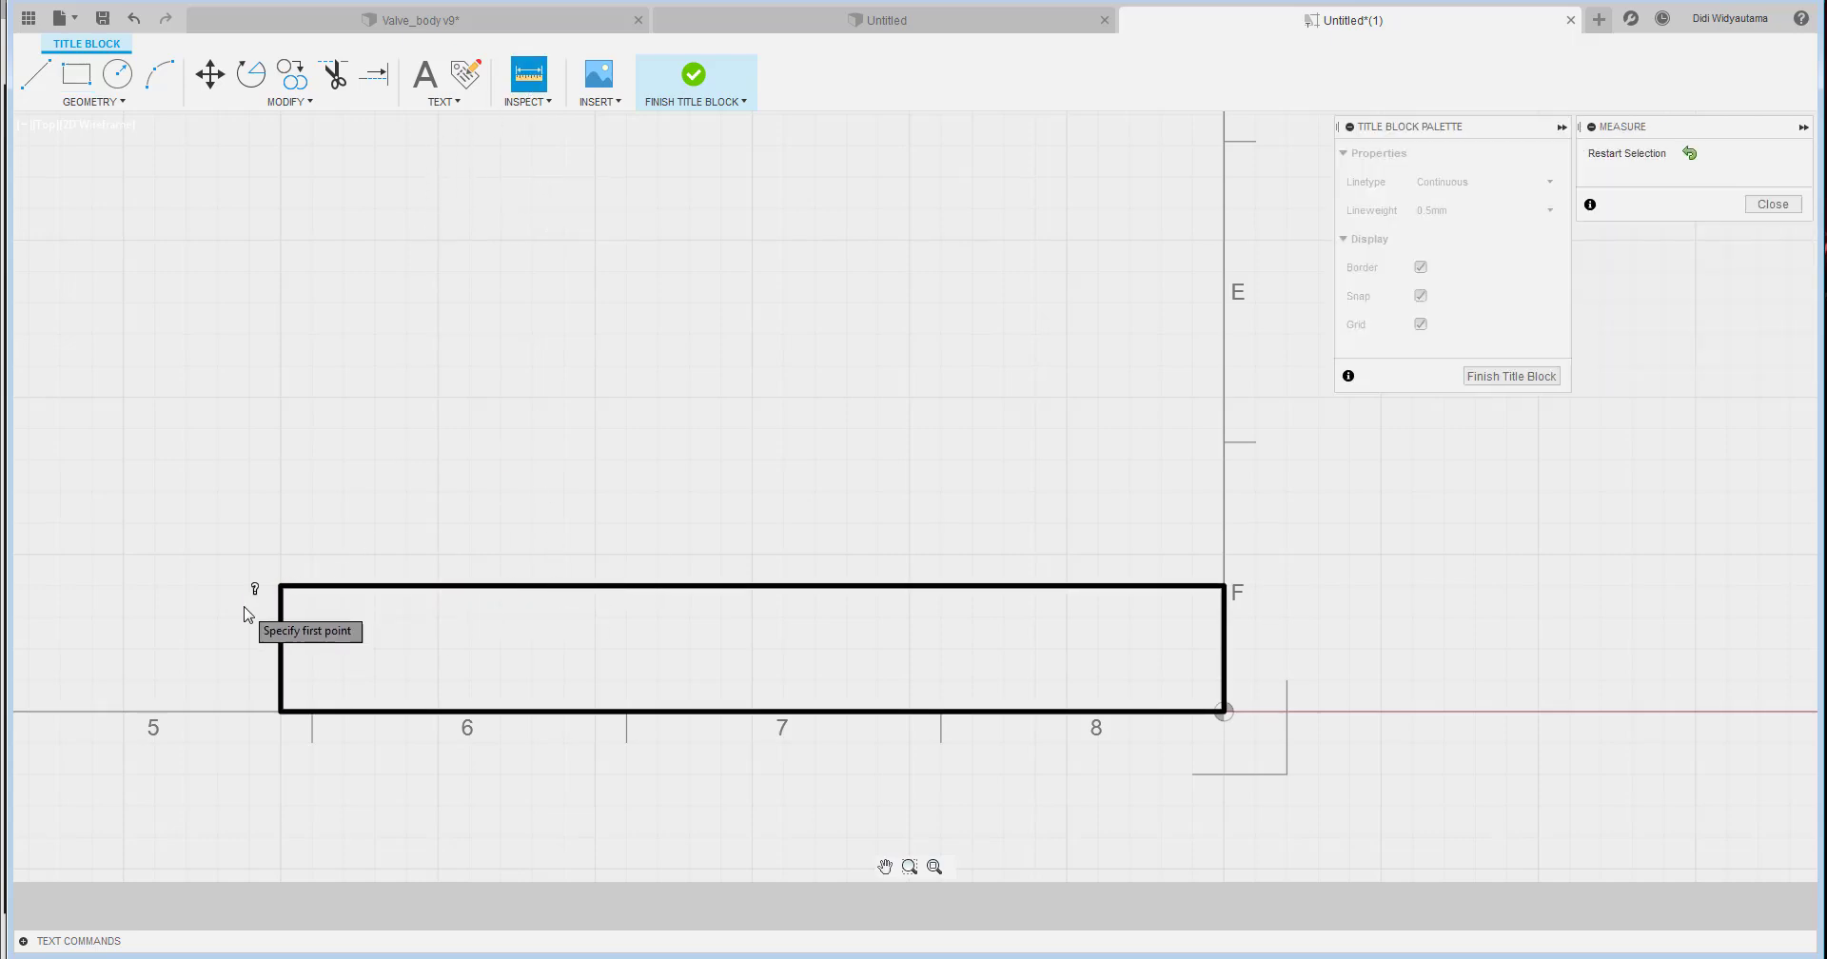
{"action": "left_click", "coordinate": [281, 585]}
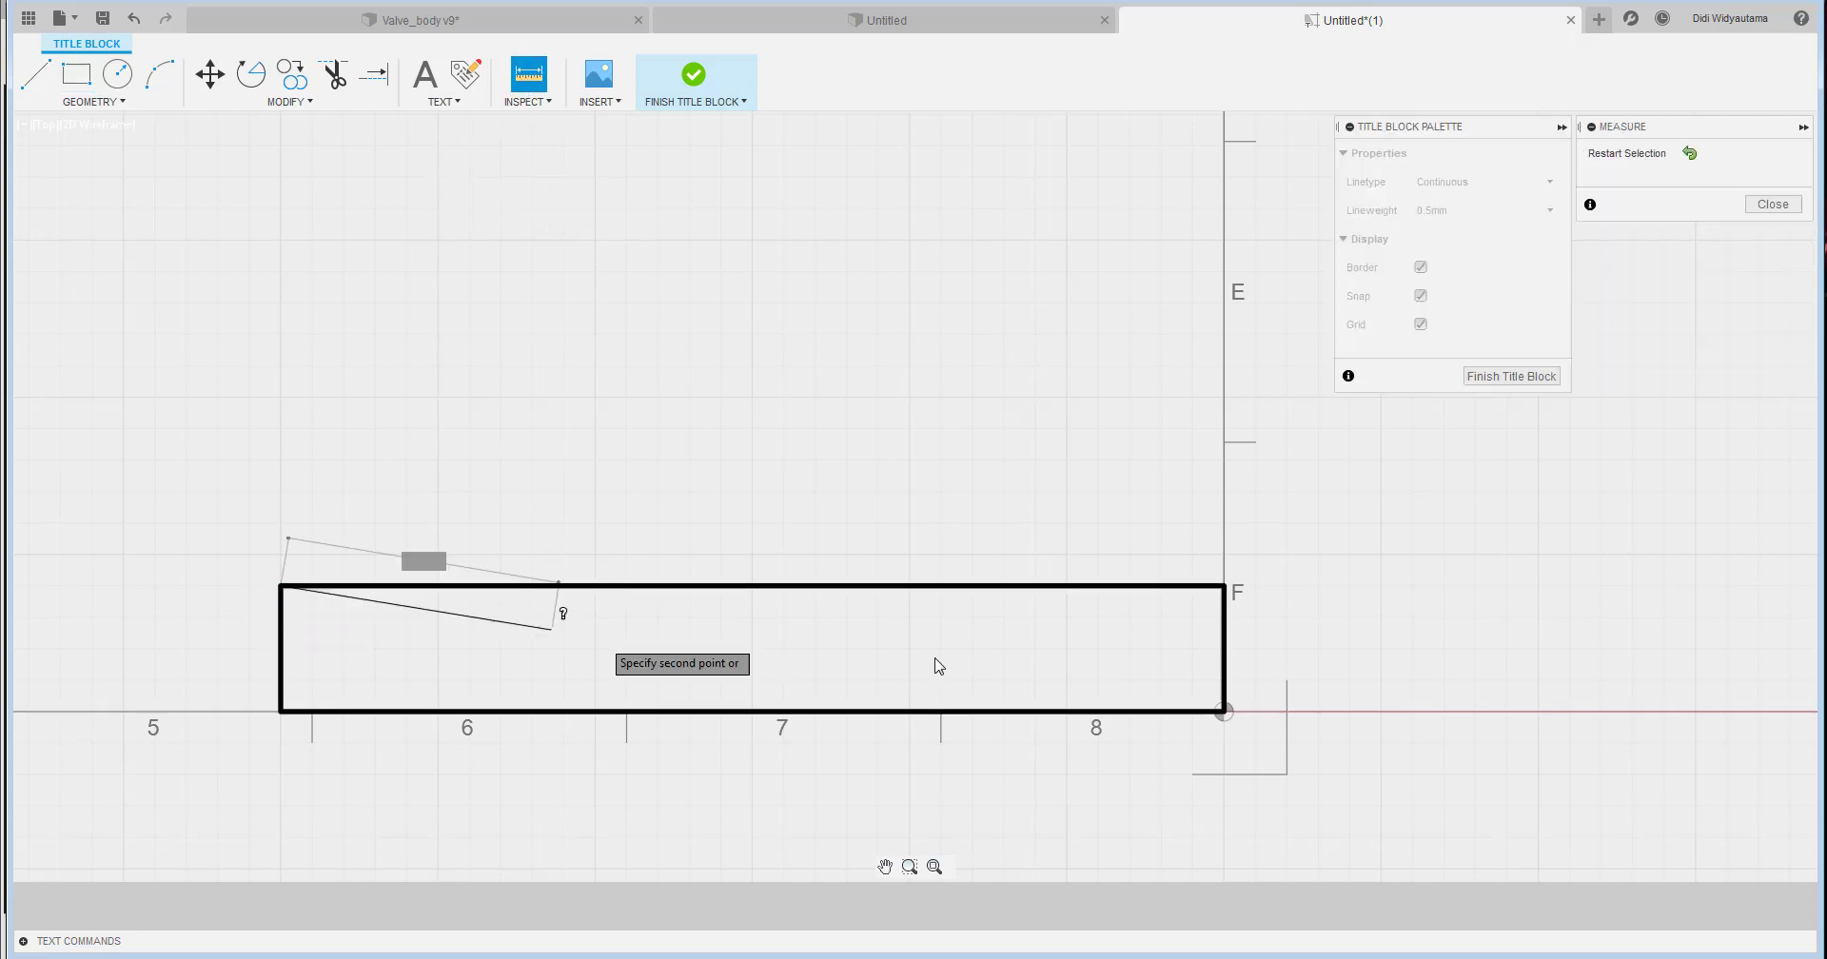
{"action": "left_click", "coordinate": [1224, 586]}
{"action": "key", "text": "Escape"}
Stretch the rectangle's left edge outward until its width measures 170.
{"action": "left_click", "coordinate": [283, 659]}
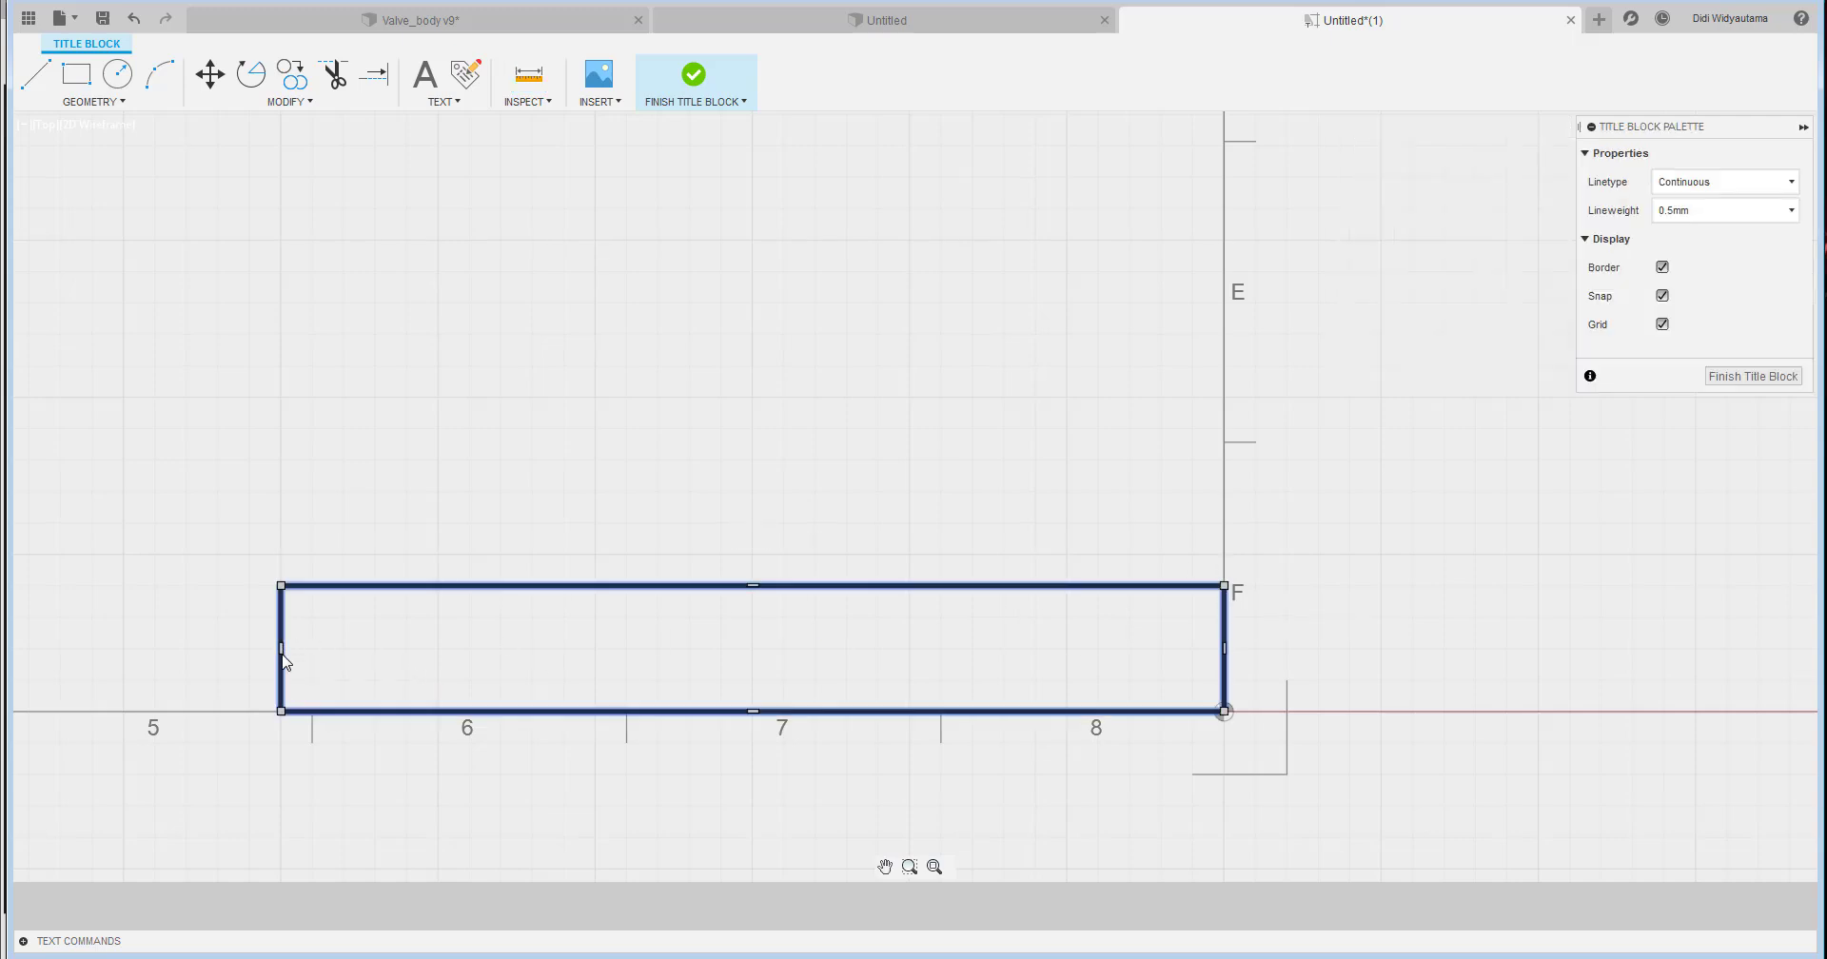
{"action": "left_click_drag", "start_coordinate": [283, 657], "coordinate": [155, 649]}
{"action": "left_click", "coordinate": [528, 74]}
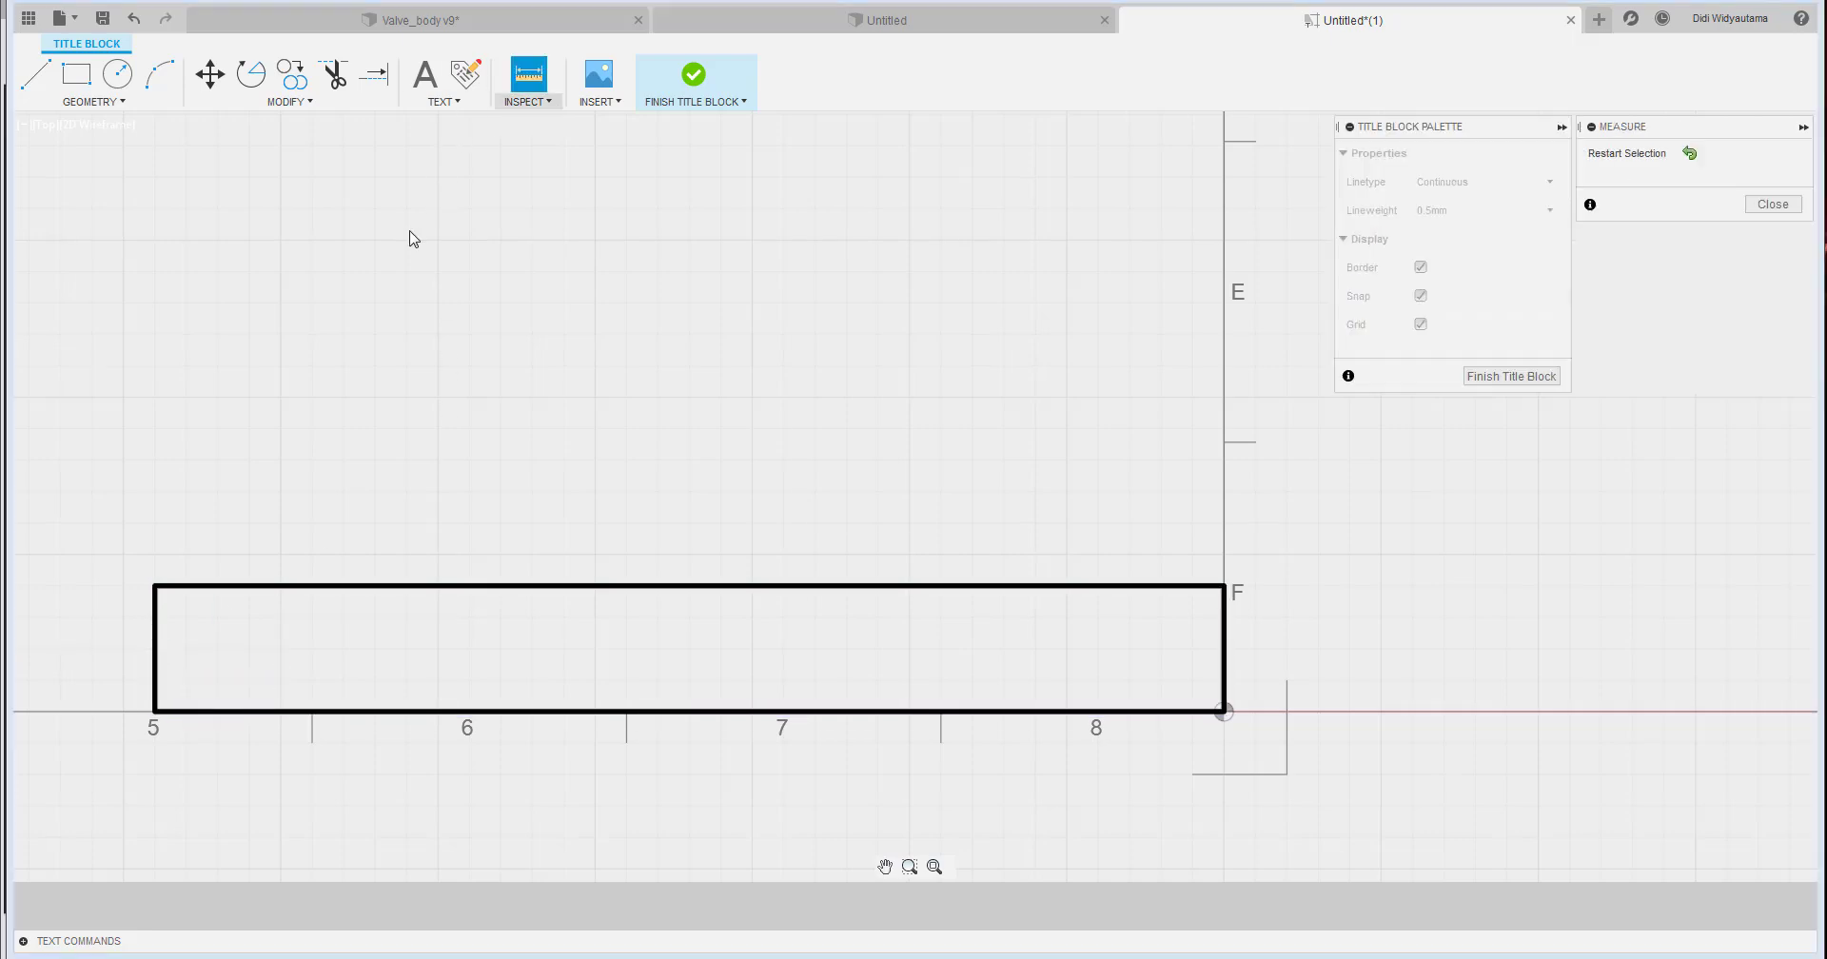
{"action": "left_click", "coordinate": [155, 586]}
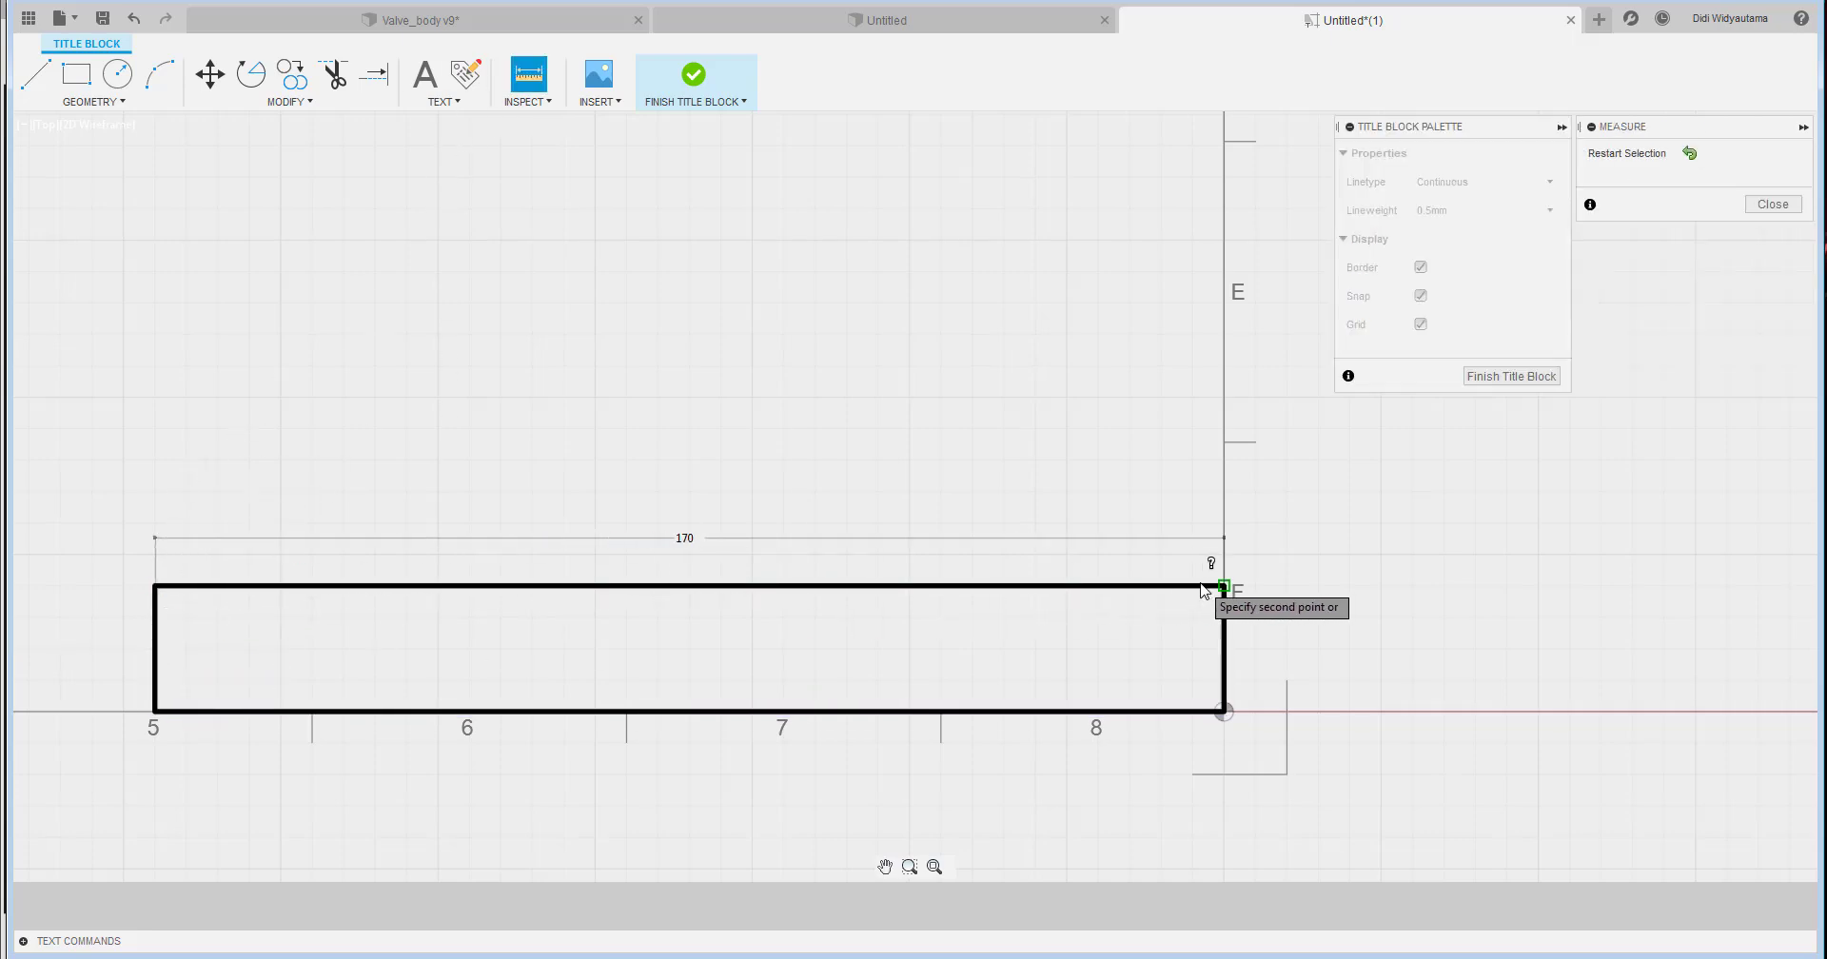
{"action": "left_click", "coordinate": [1224, 586]}
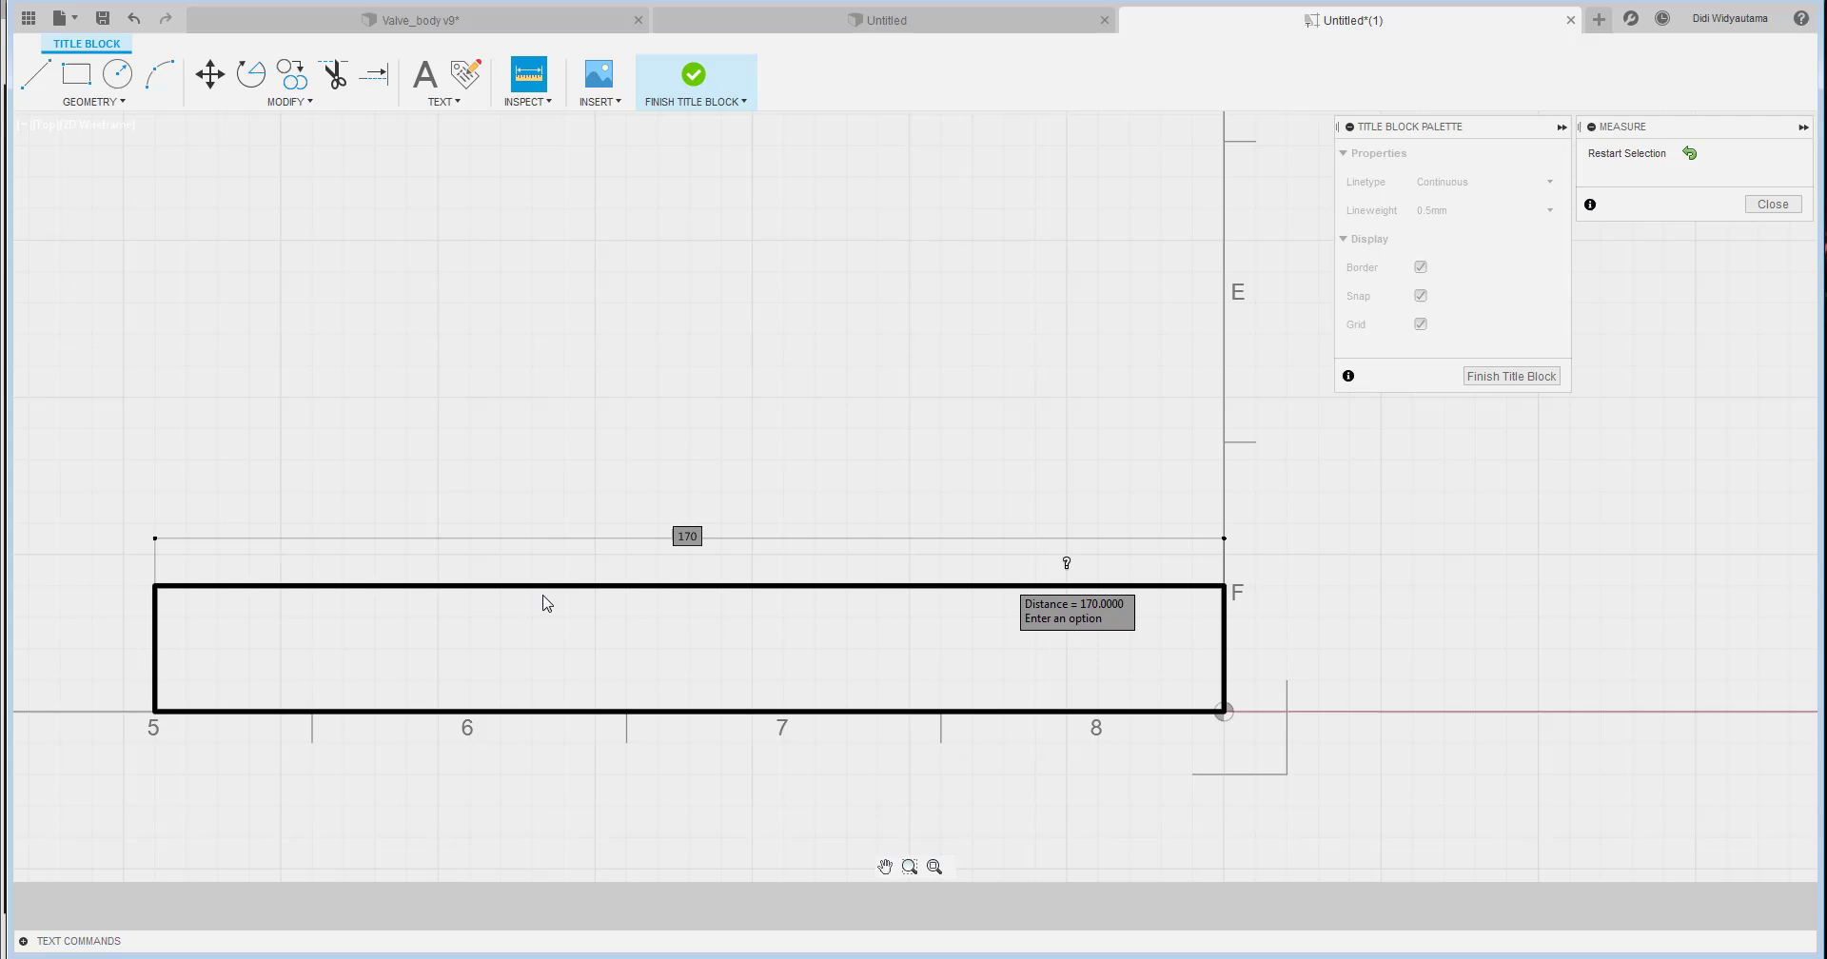
{"action": "left_click", "coordinate": [529, 74]}
Raise the rectangle's top edge to make it 27 tall and measure the height.
{"action": "left_click", "coordinate": [528, 74]}
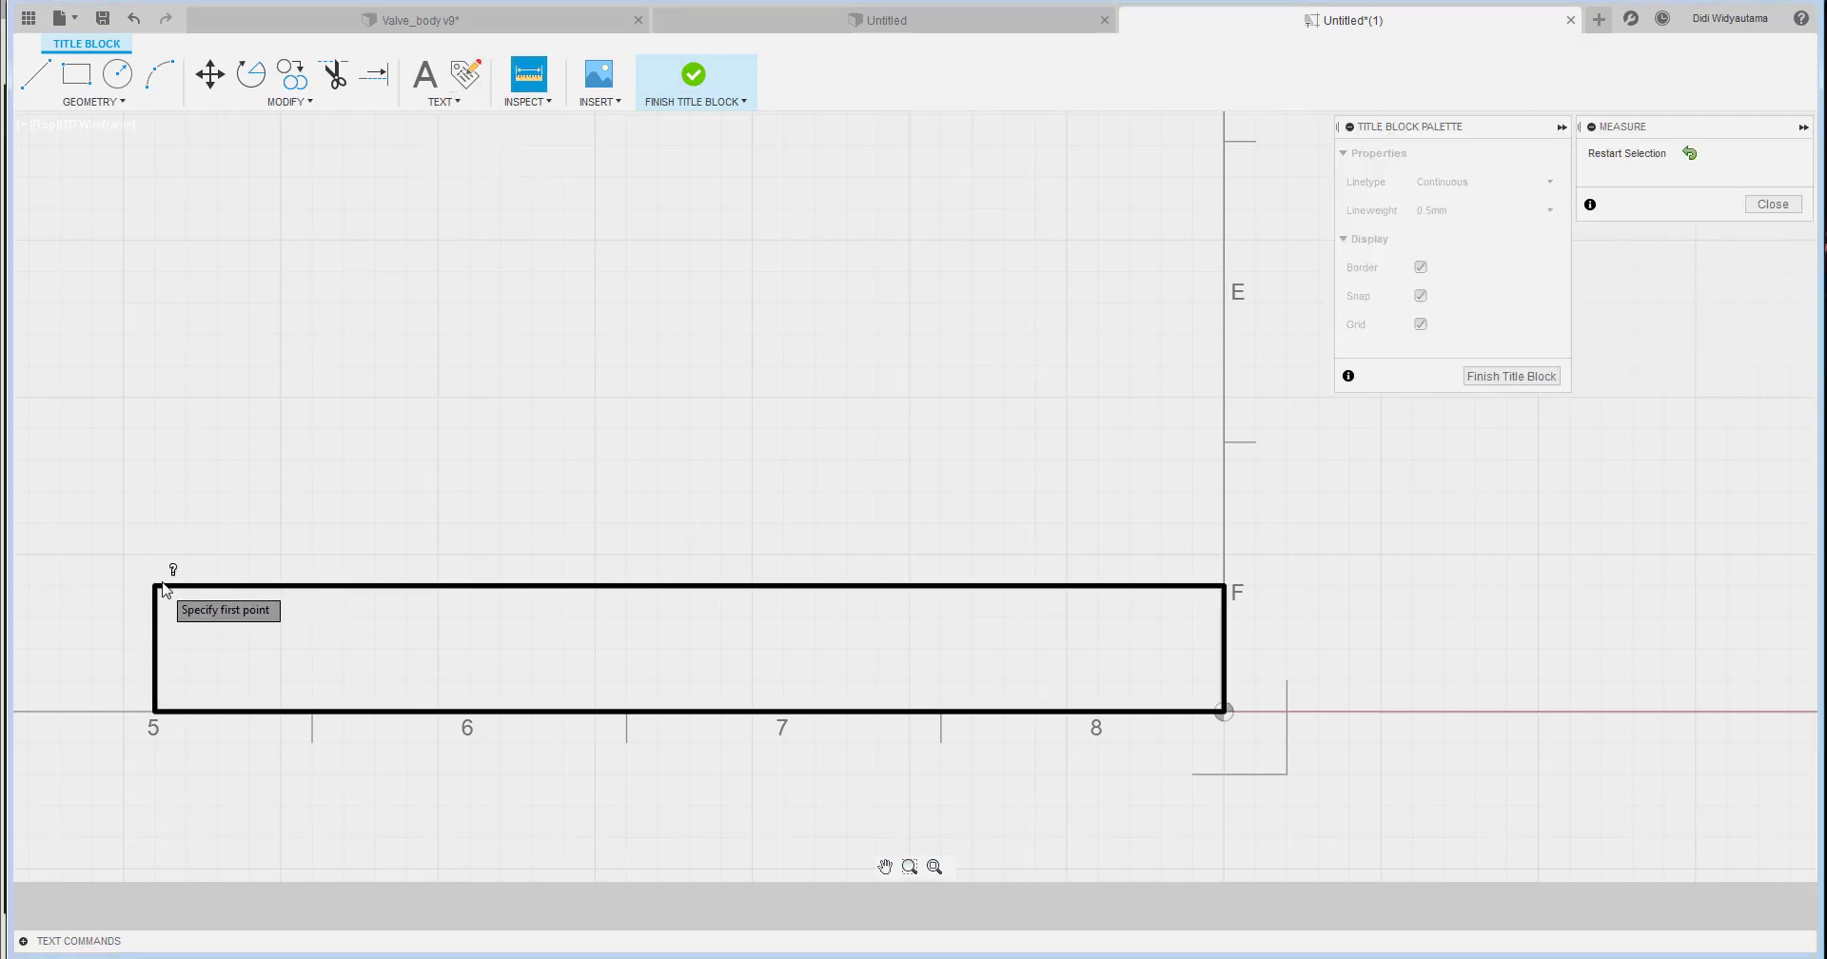
{"action": "left_click", "coordinate": [155, 586]}
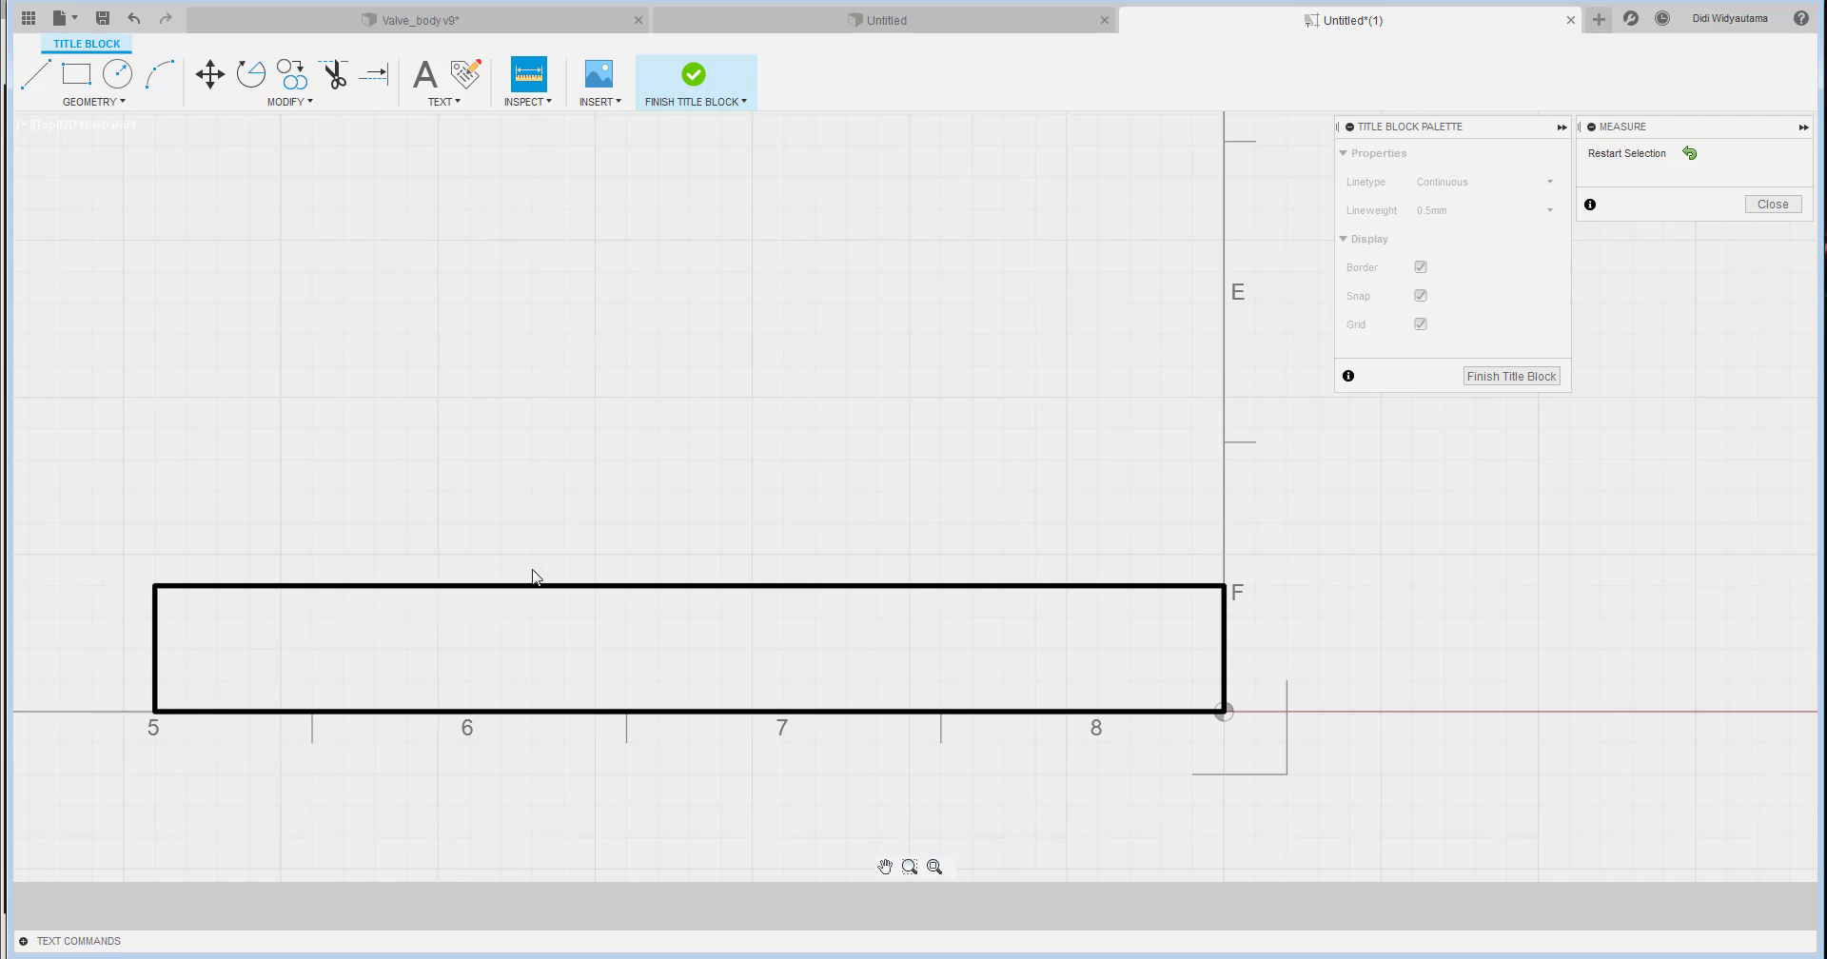
{"action": "key", "text": "Escape"}
{"action": "left_click", "coordinate": [705, 588]}
{"action": "left_click_drag", "start_coordinate": [690, 587], "coordinate": [689, 557]}
{"action": "left_click", "coordinate": [404, 179]}
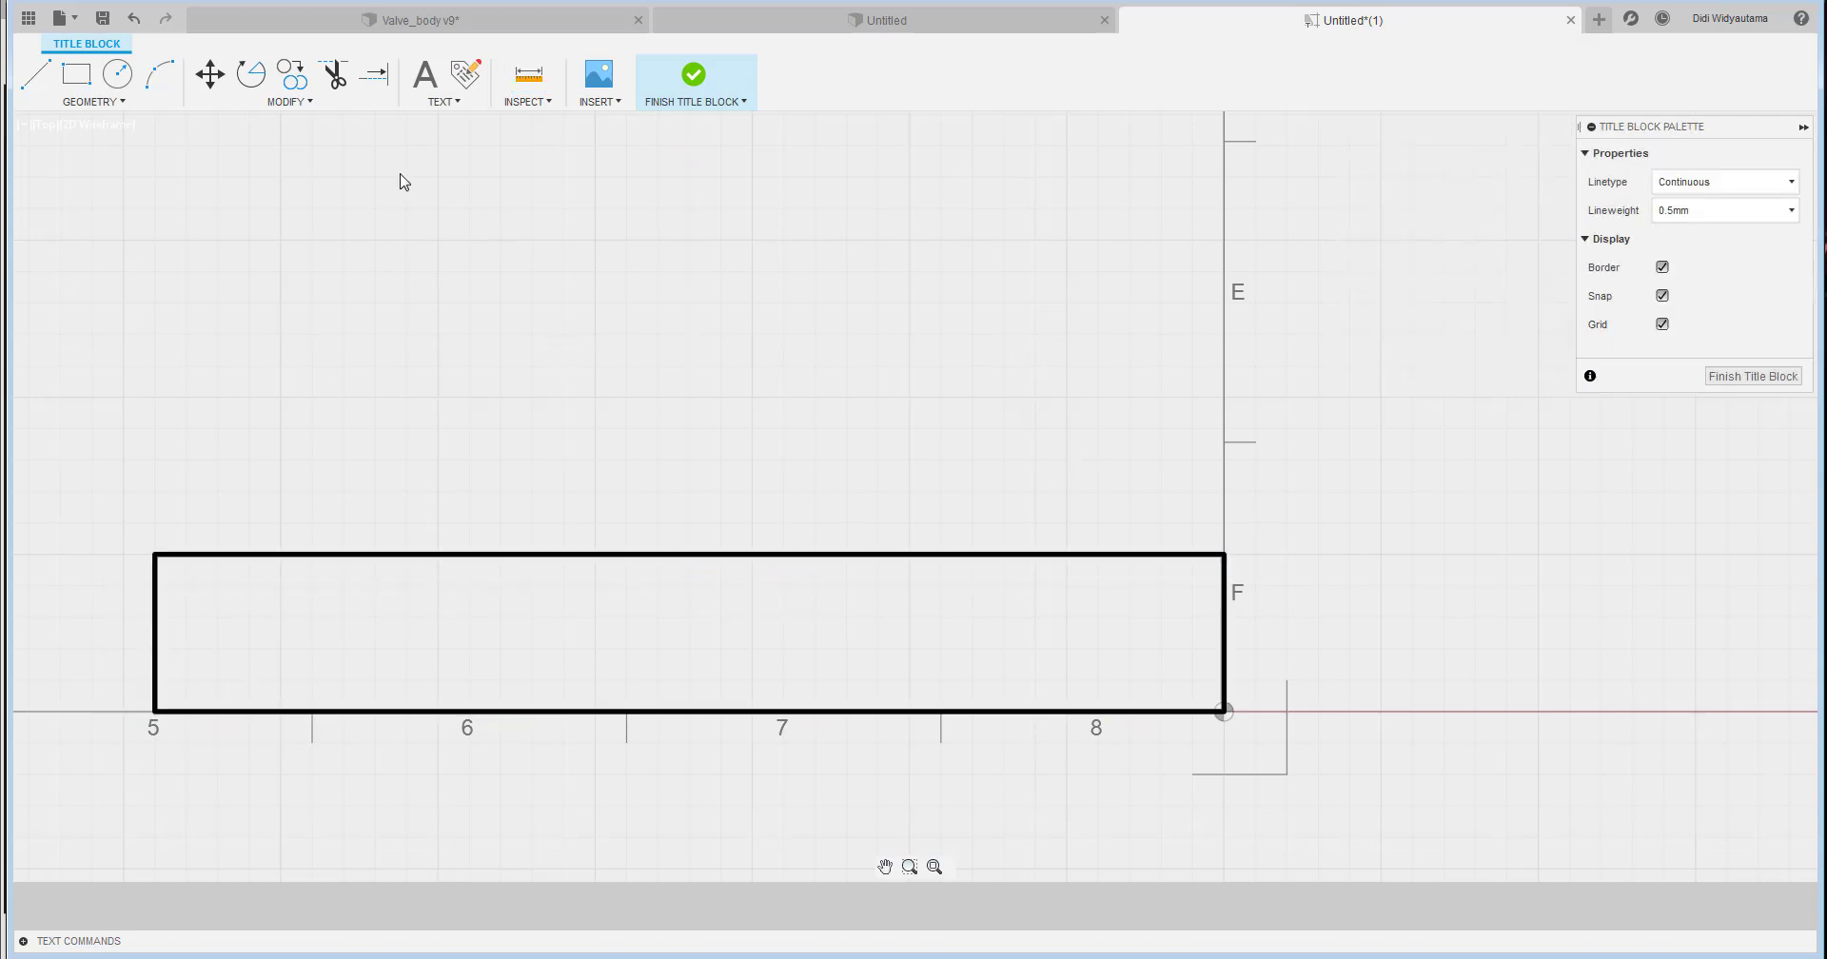
{"action": "left_click", "coordinate": [529, 75]}
{"action": "left_click", "coordinate": [154, 556]}
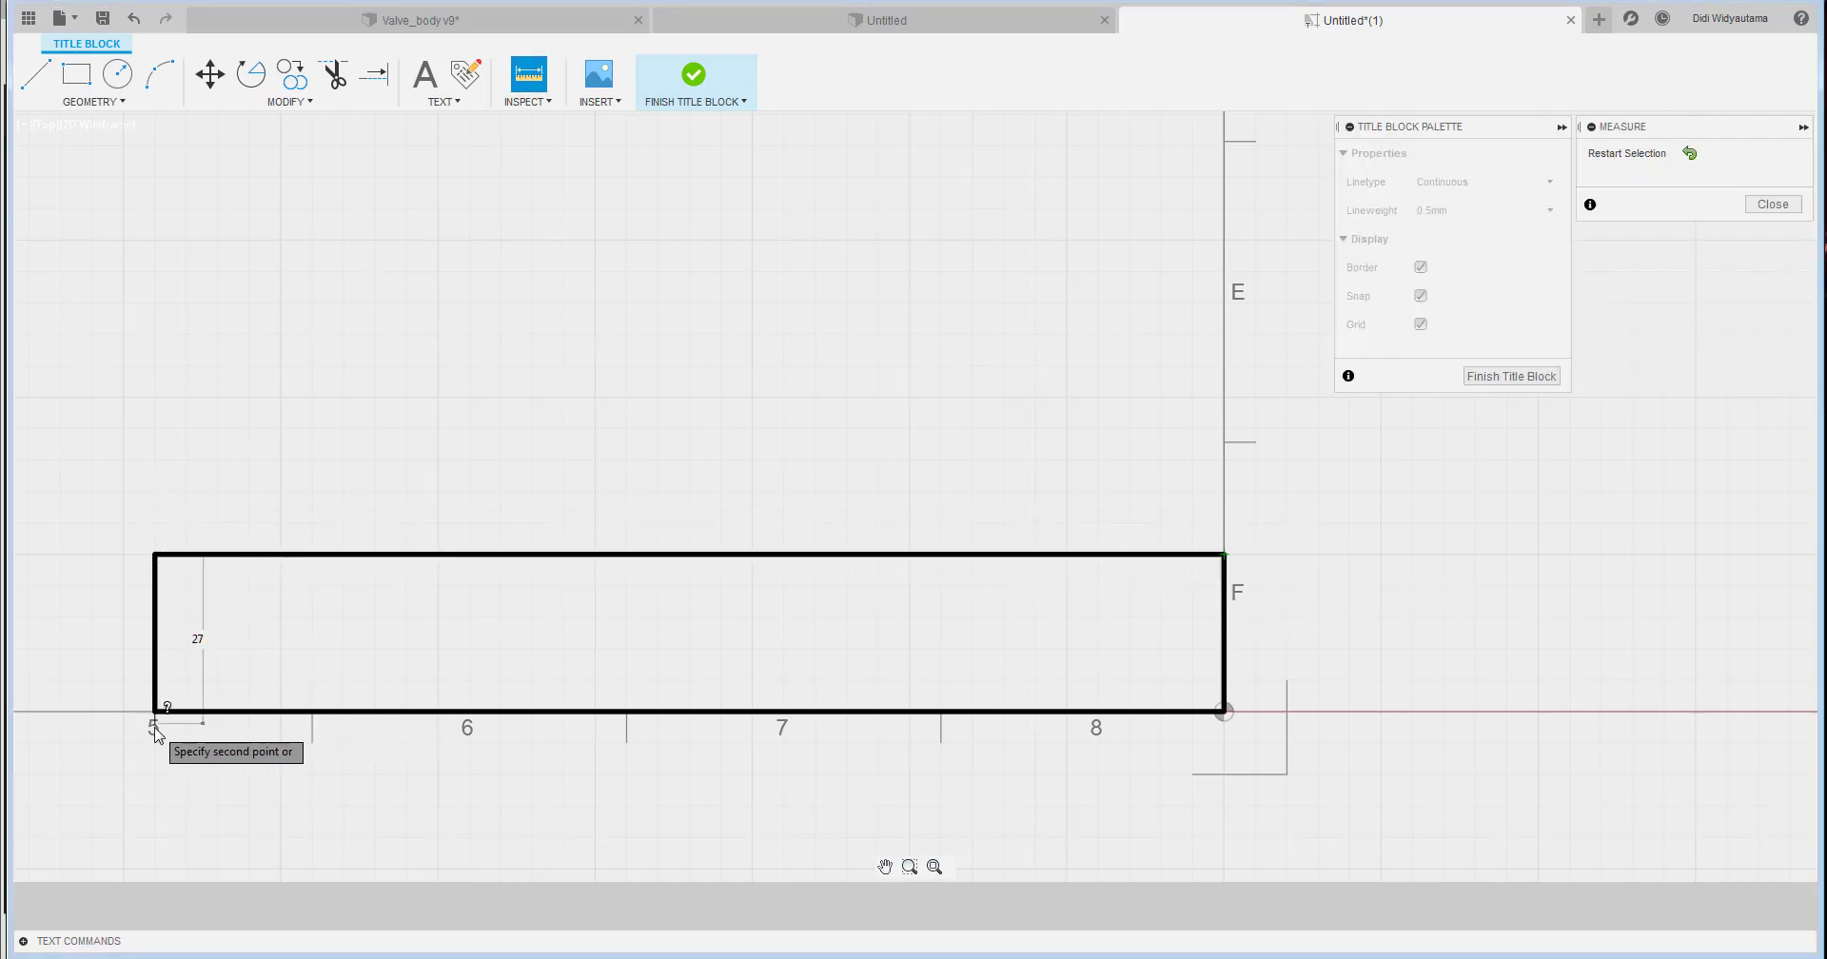
{"action": "key", "text": "Escape"}
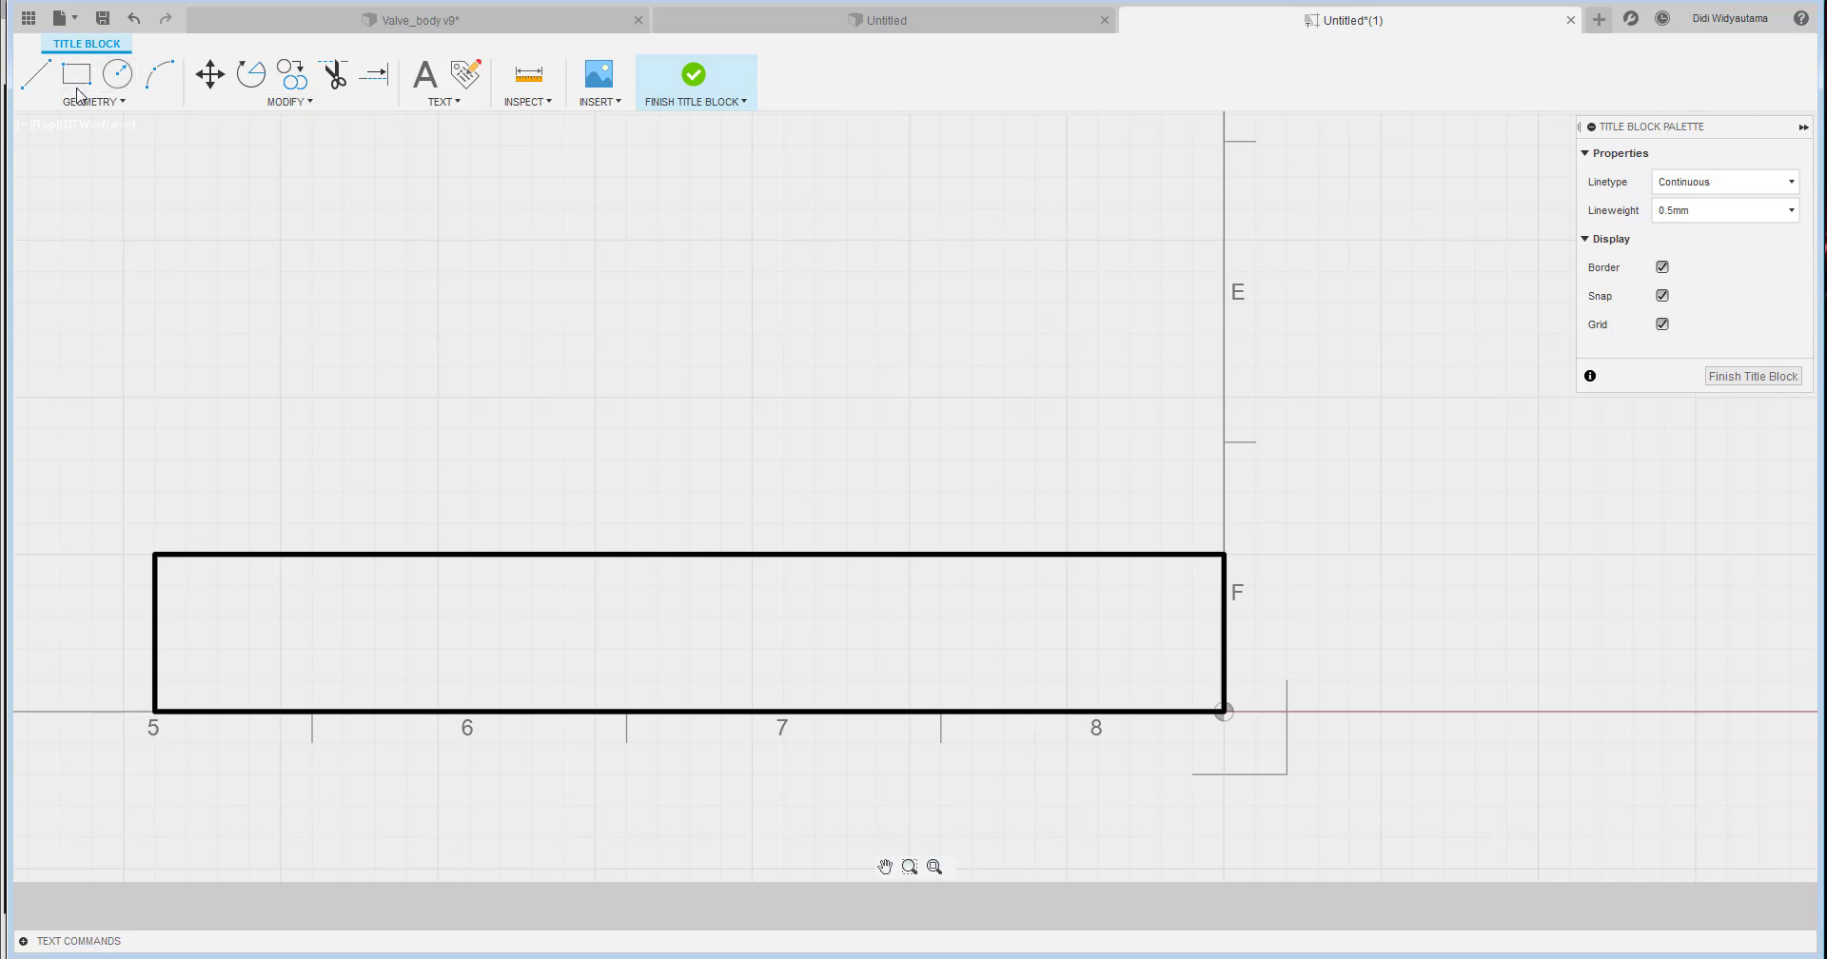
{"action": "left_click", "coordinate": [35, 73]}
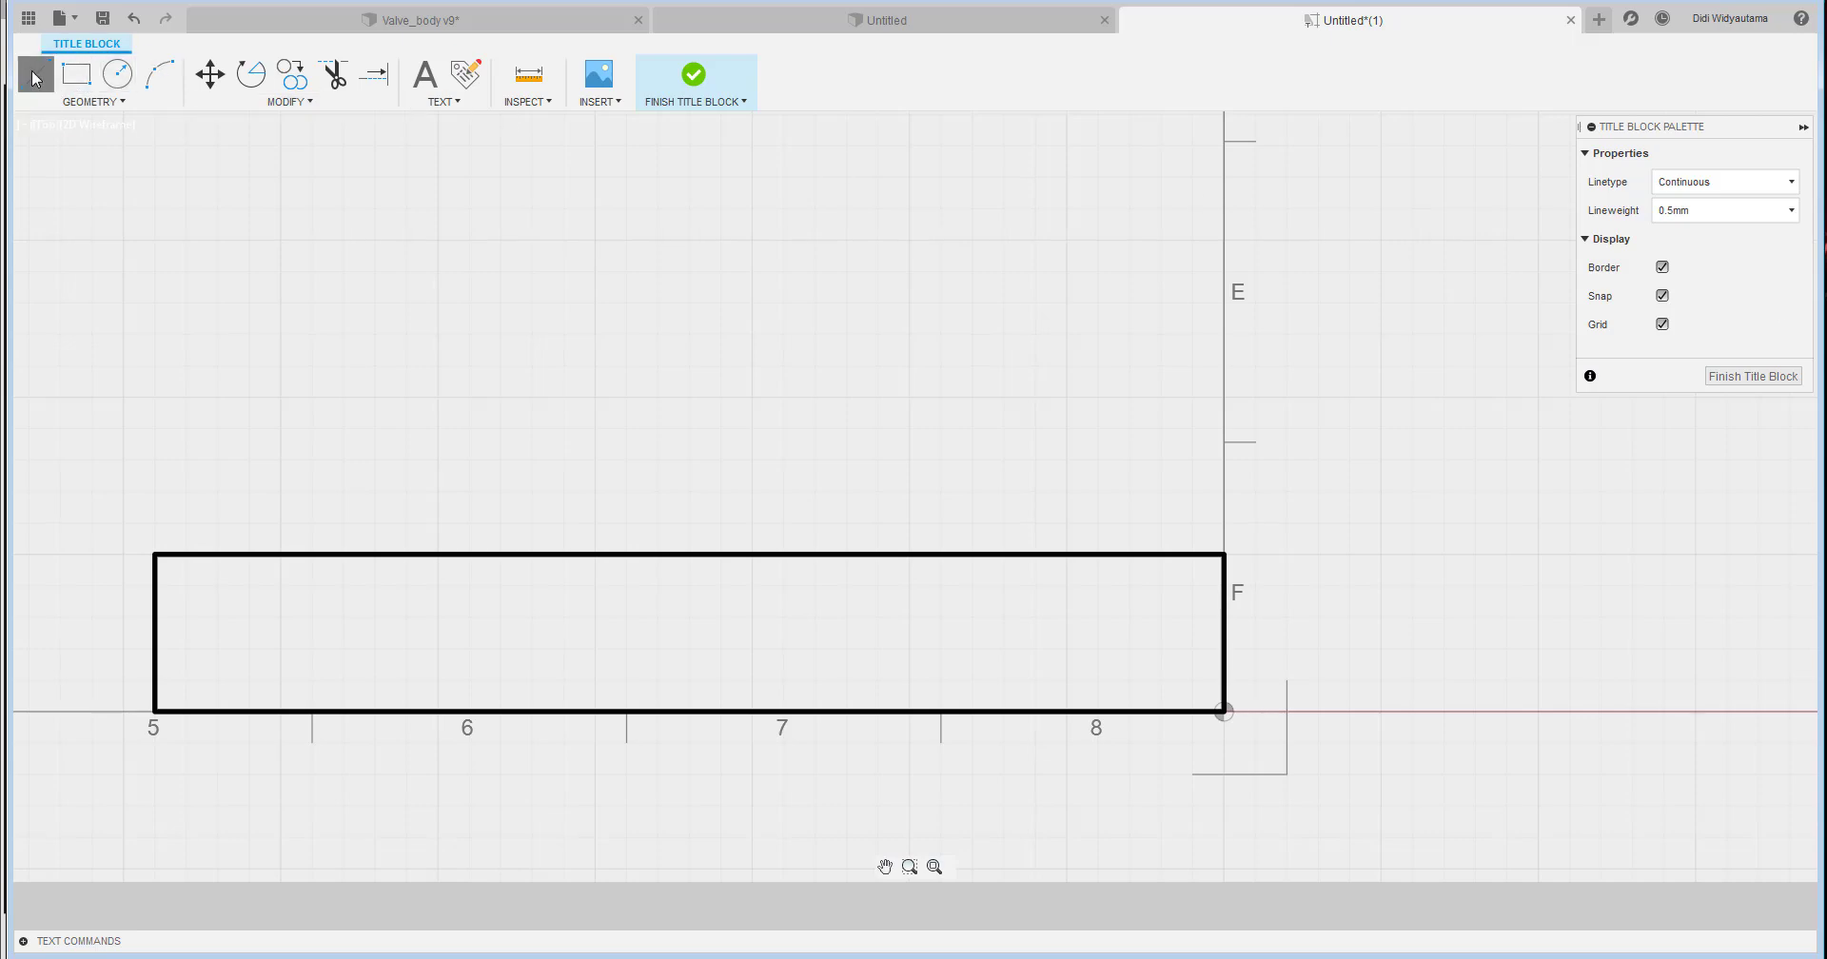
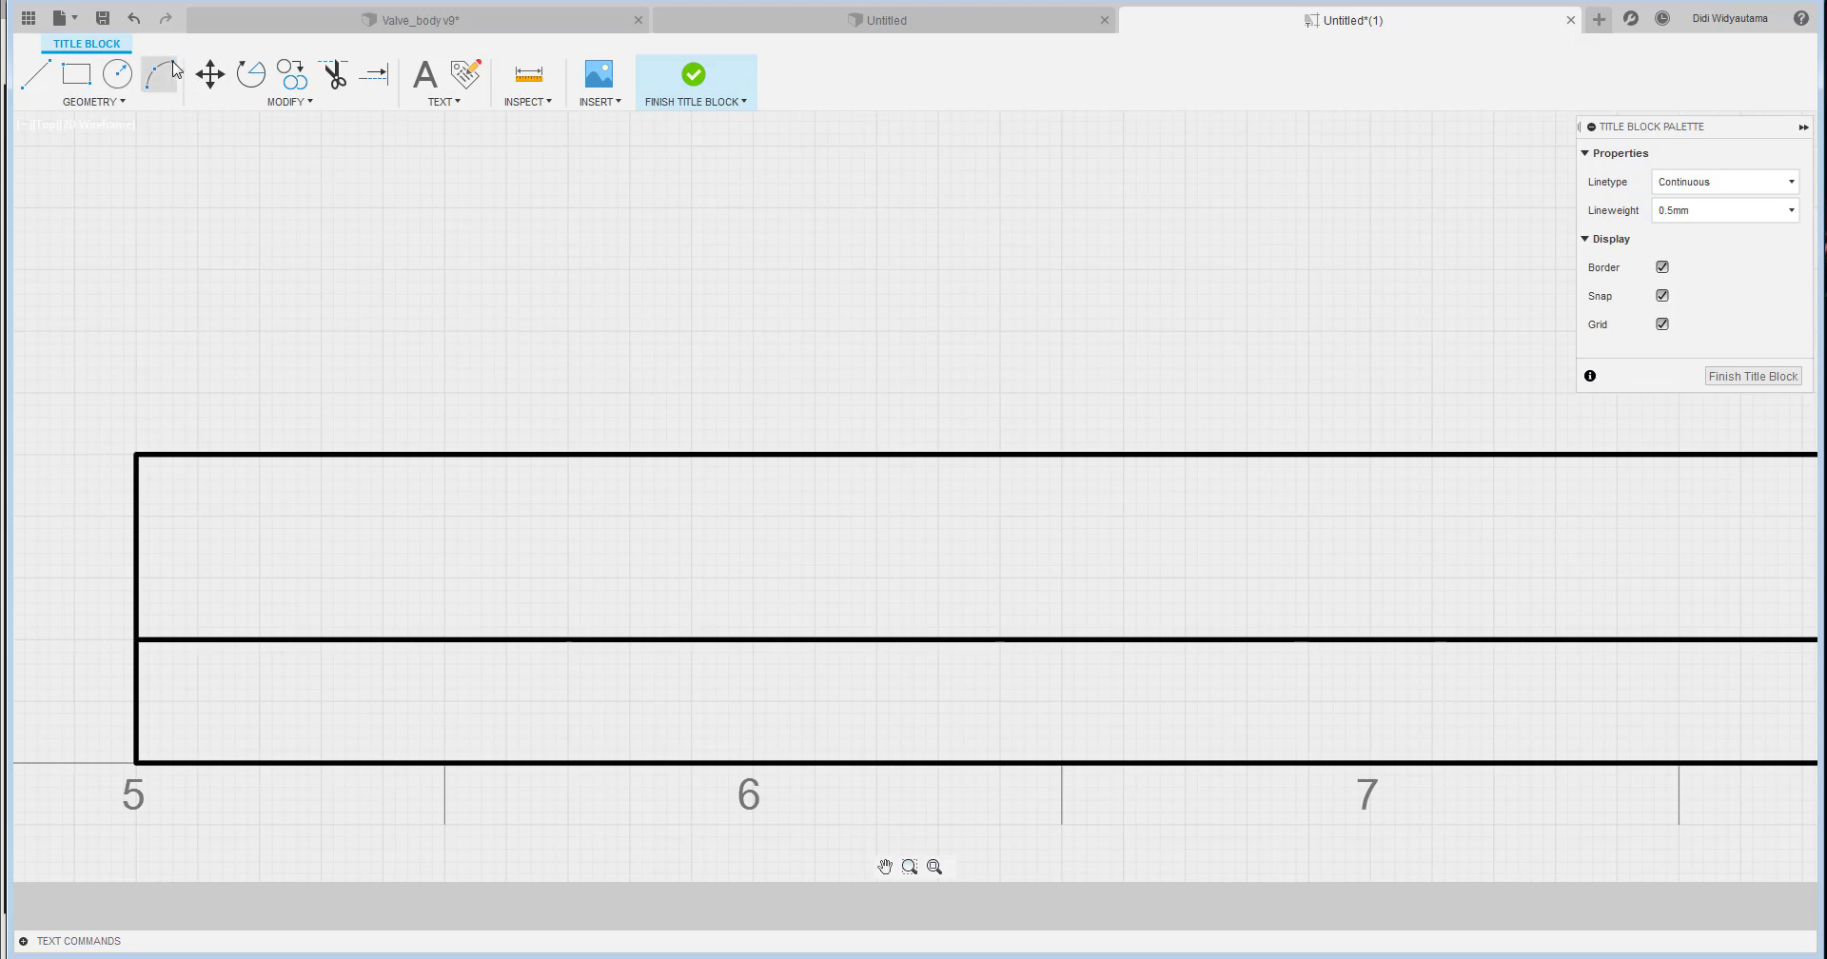
Draw two vertical dividers from the top border down to the middle line.
{"action": "left_click", "coordinate": [52, 77]}
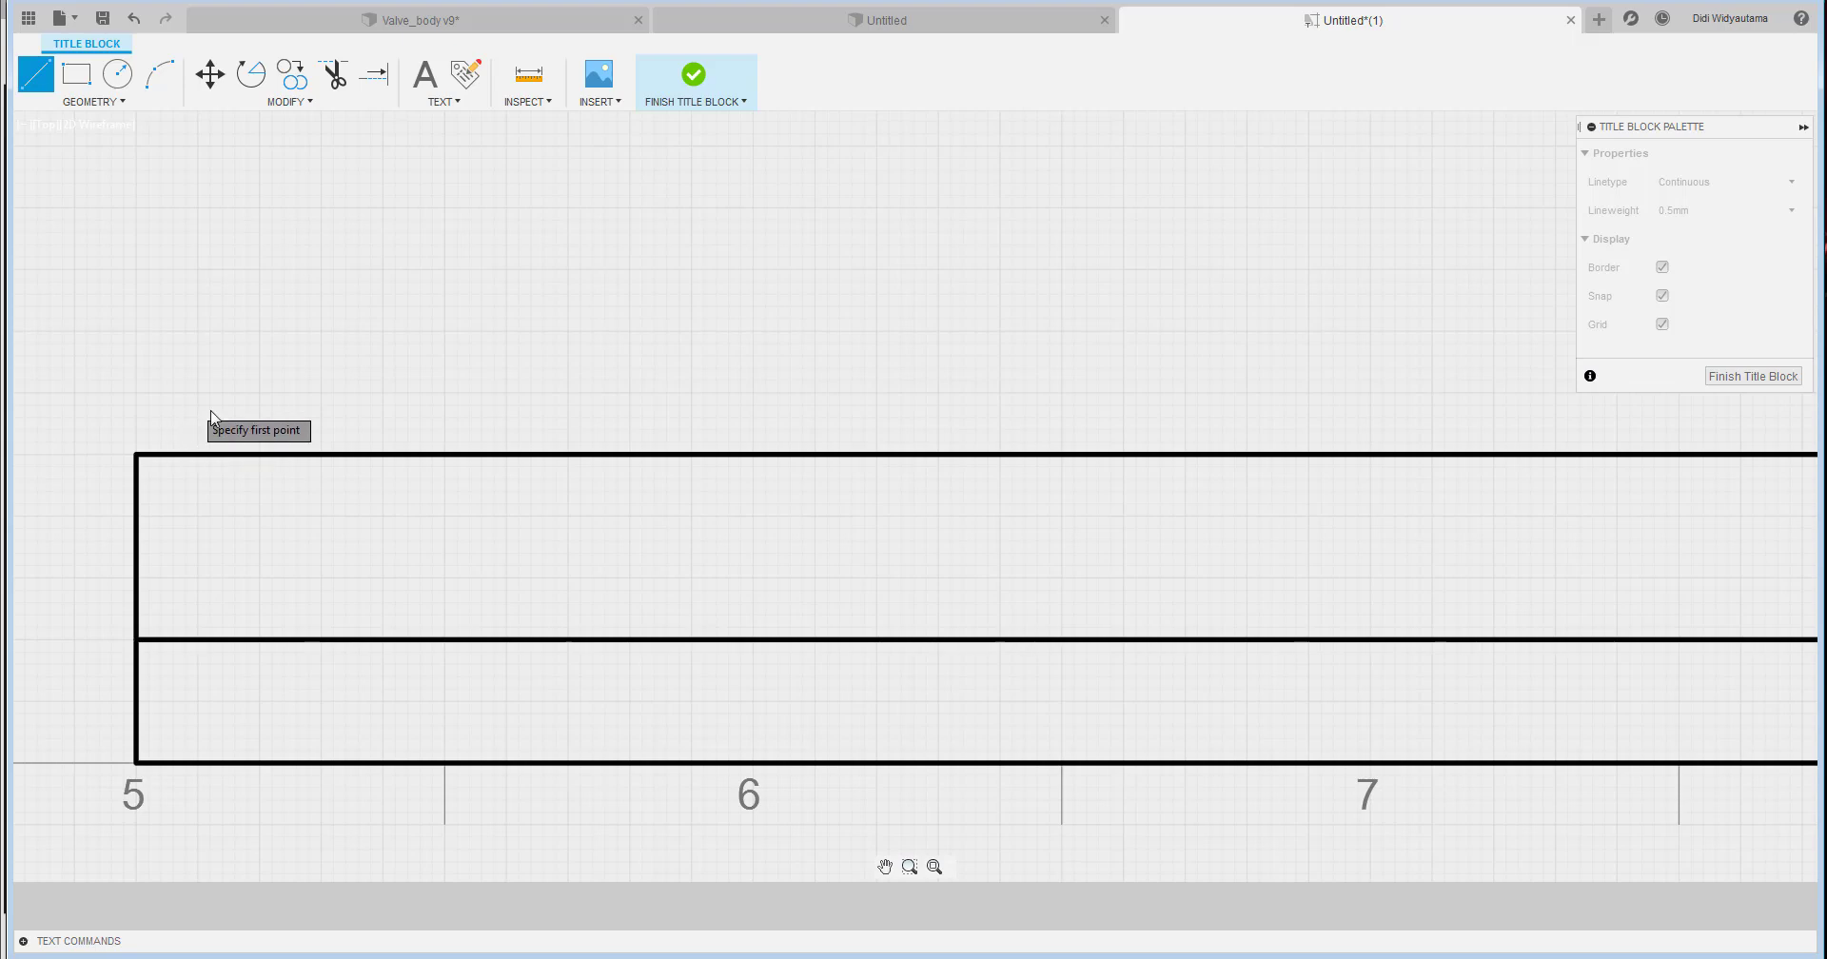
{"action": "left_click", "coordinate": [508, 455]}
{"action": "left_click", "coordinate": [505, 639]}
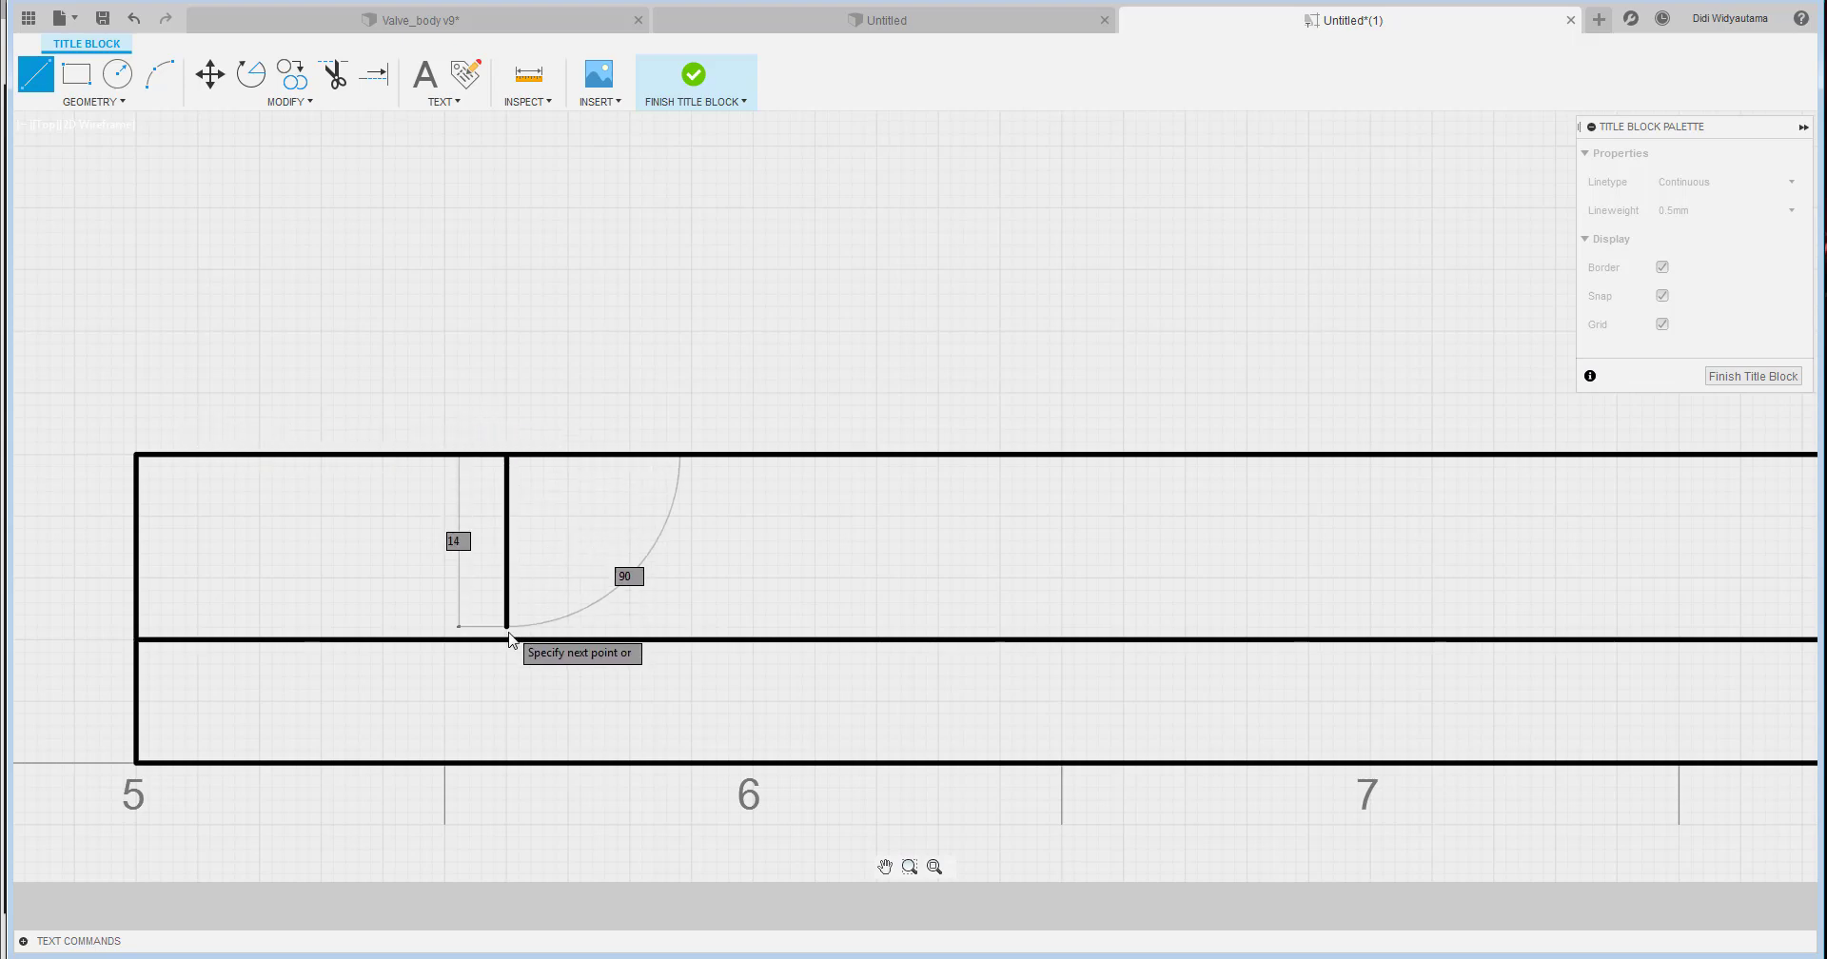
{"action": "key", "text": "Escape"}
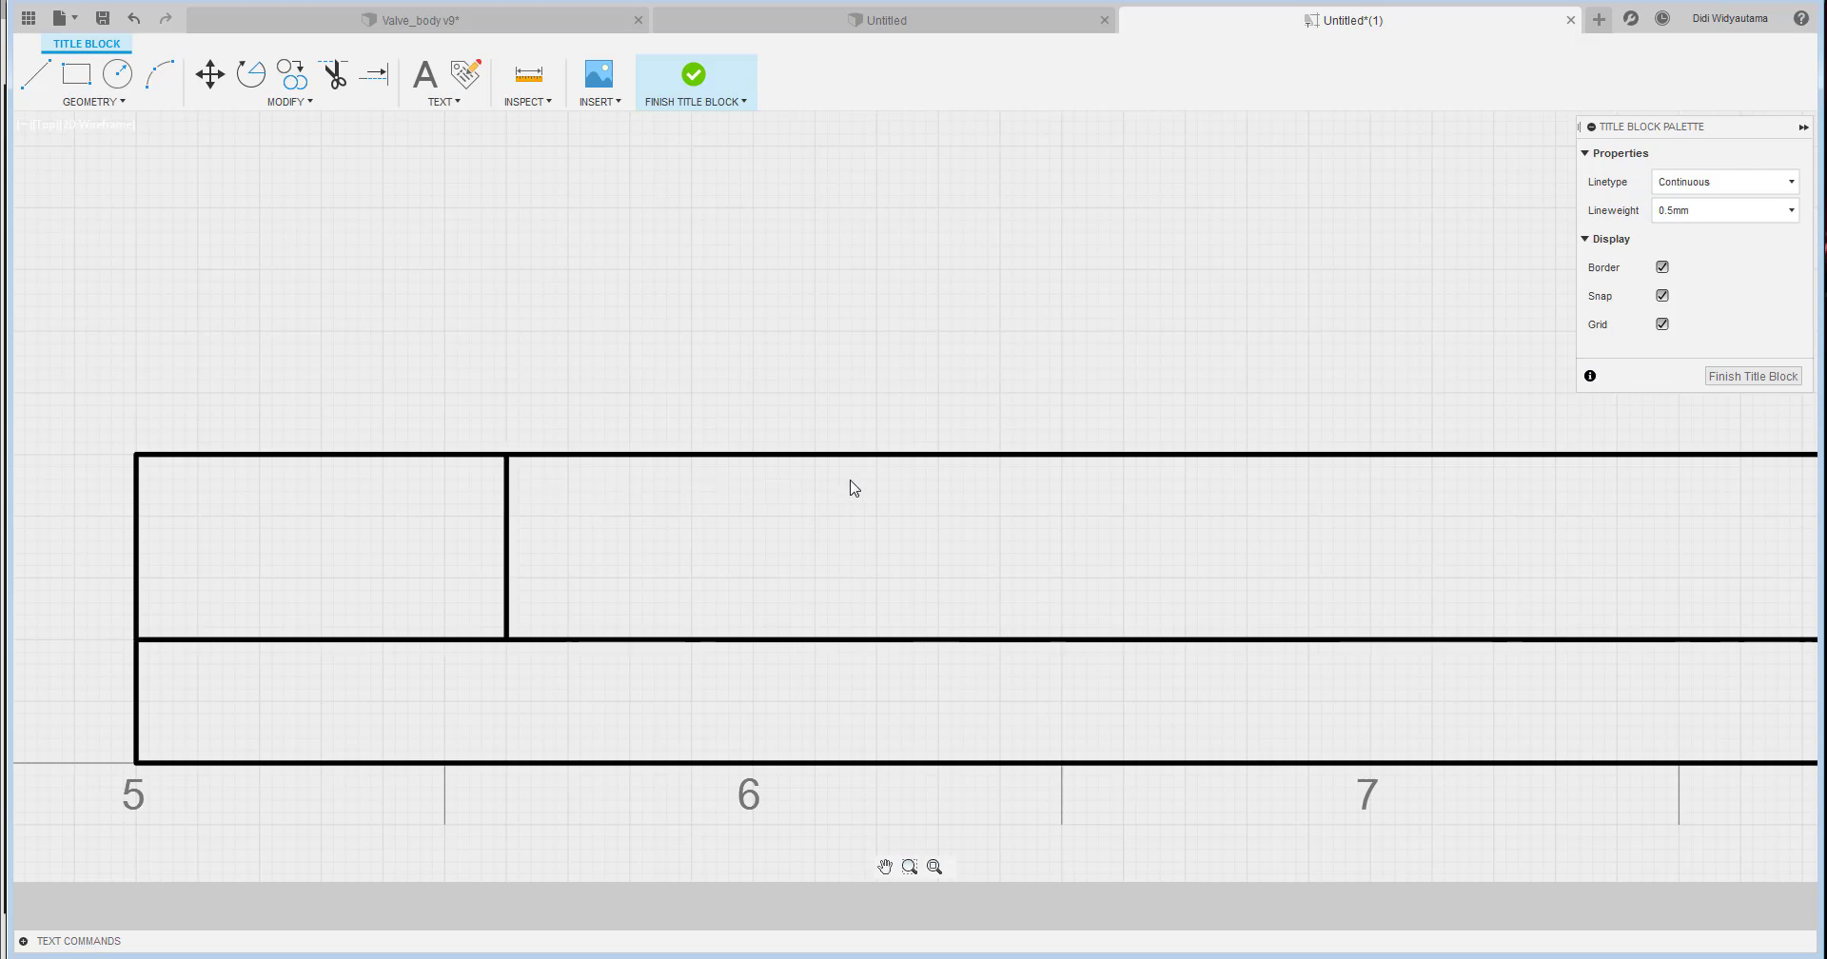
{"action": "left_click", "coordinate": [35, 73]}
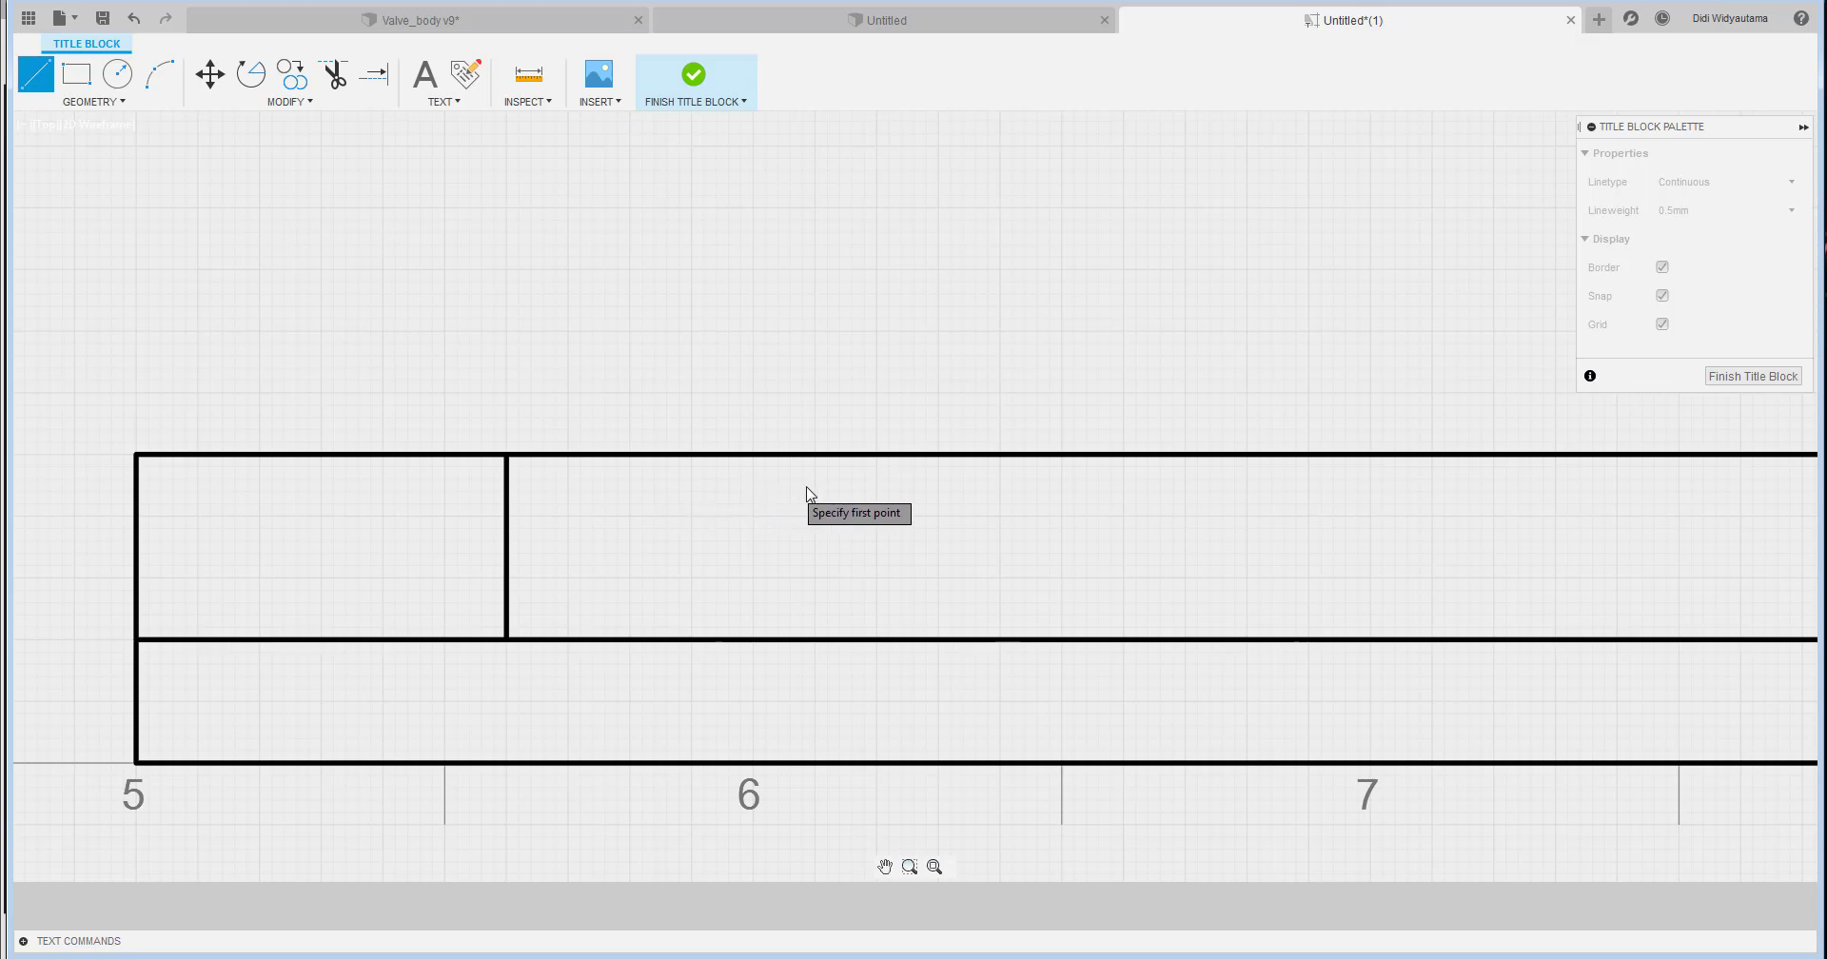
{"action": "left_click", "coordinate": [1000, 455]}
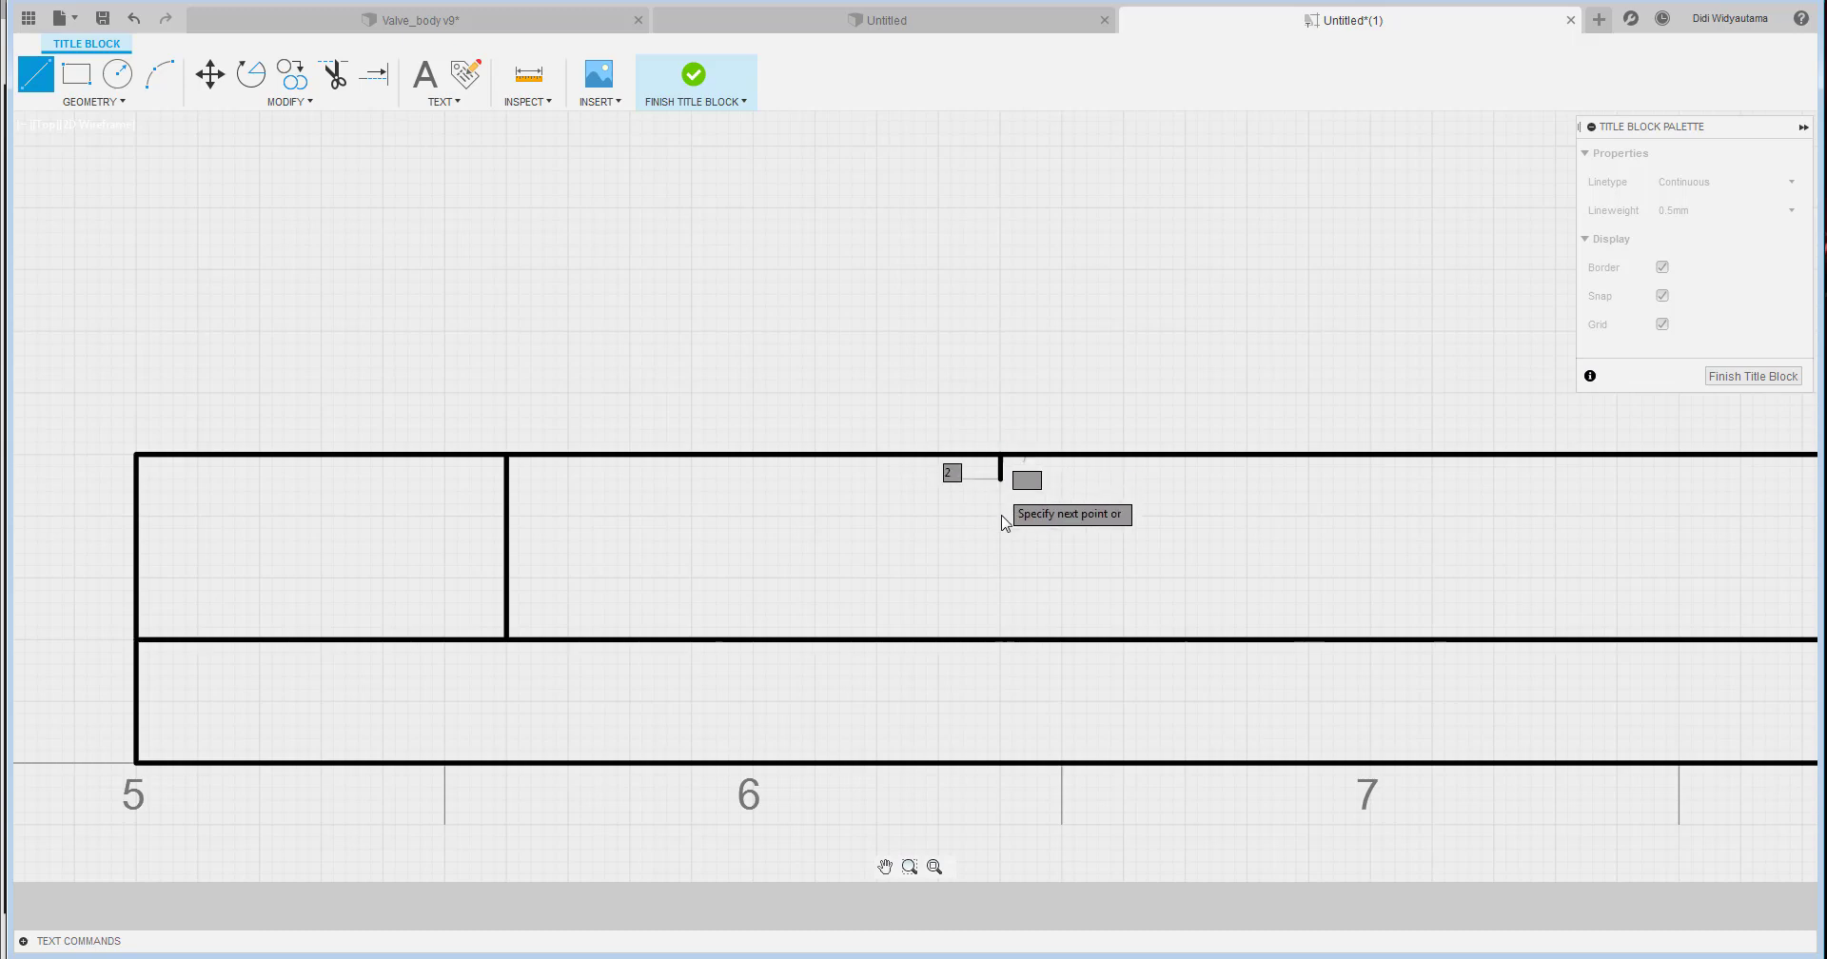
{"action": "left_click", "coordinate": [1000, 639]}
{"action": "key", "text": "Escape"}
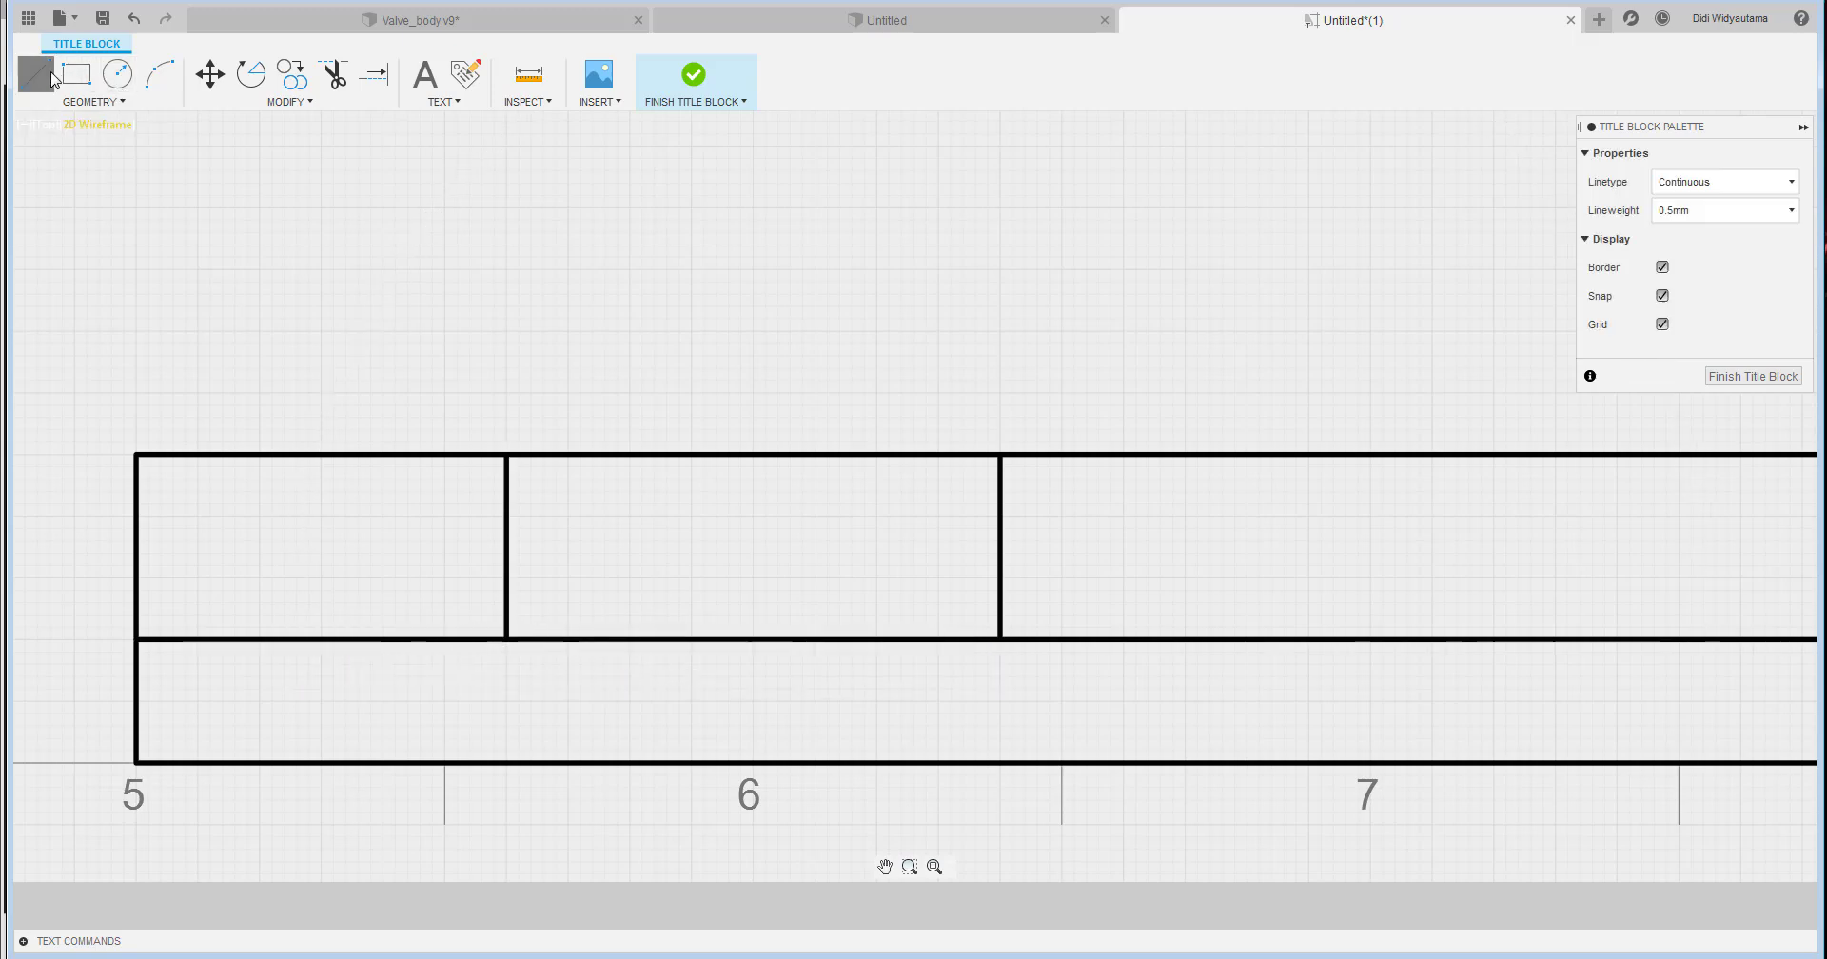
Add one vertical divider in the bottom row, from the middle line to the bottom border.
{"action": "left_click", "coordinate": [52, 76]}
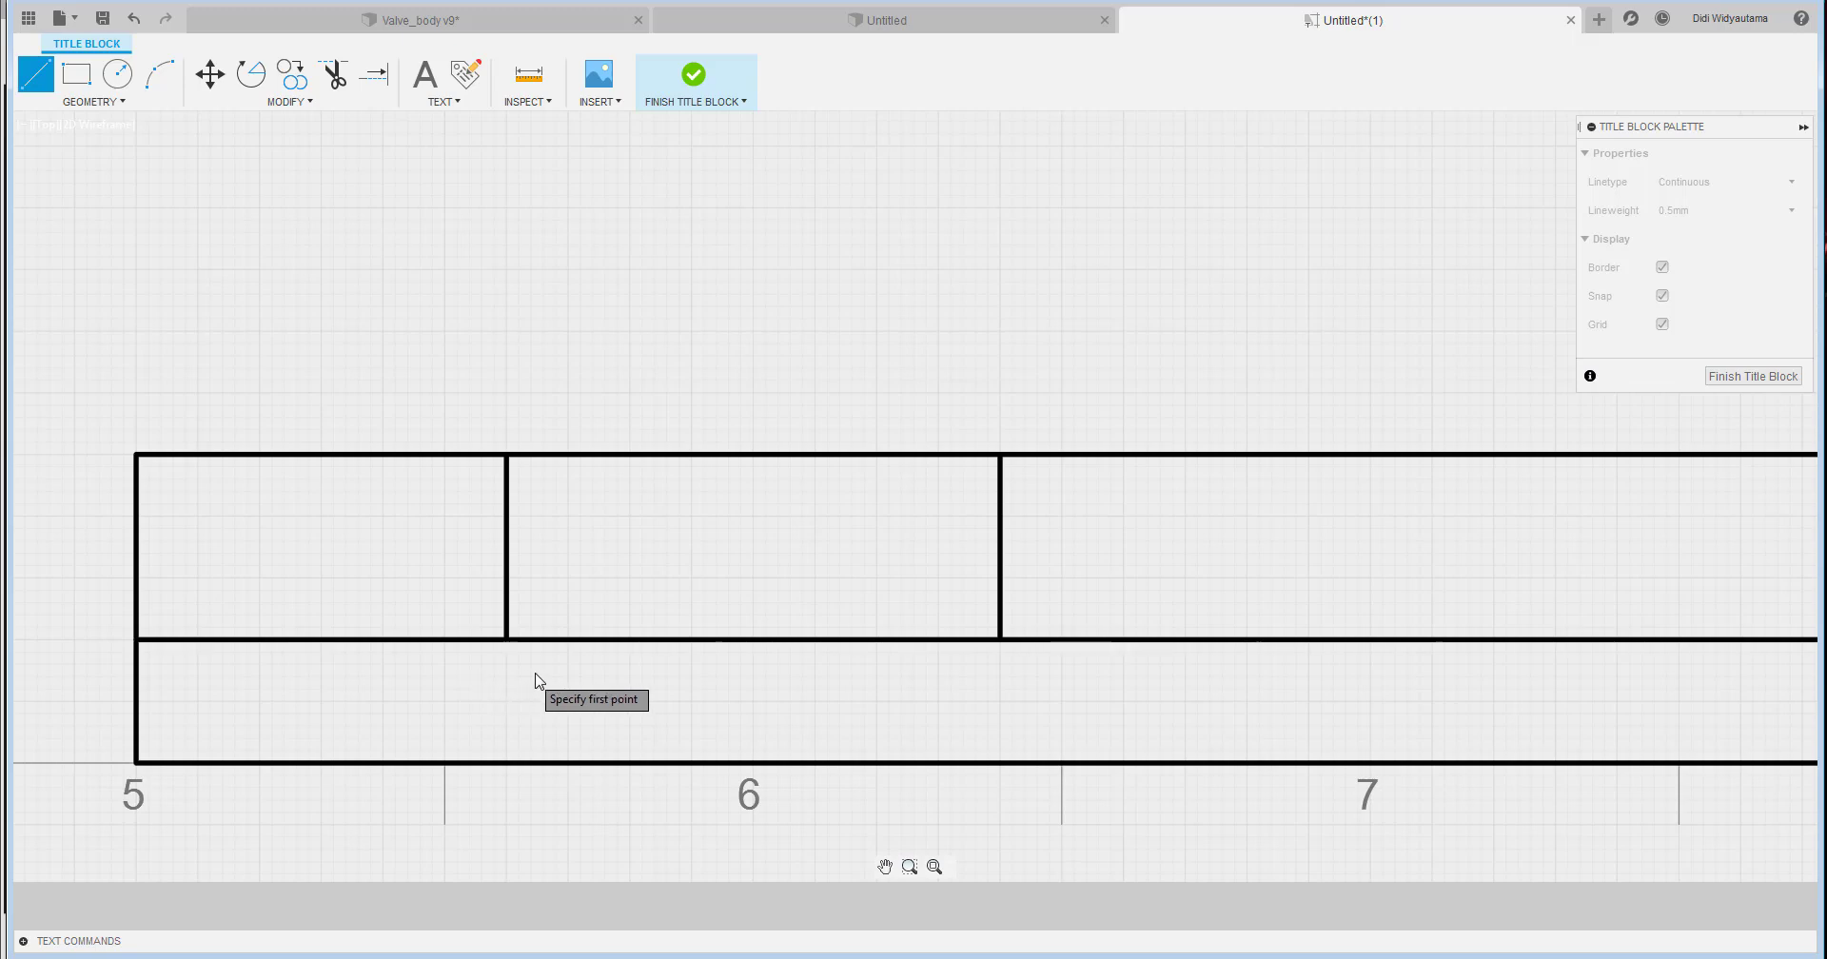
{"action": "left_click", "coordinate": [753, 640]}
{"action": "left_click", "coordinate": [754, 762]}
{"action": "key", "text": "Escape"}
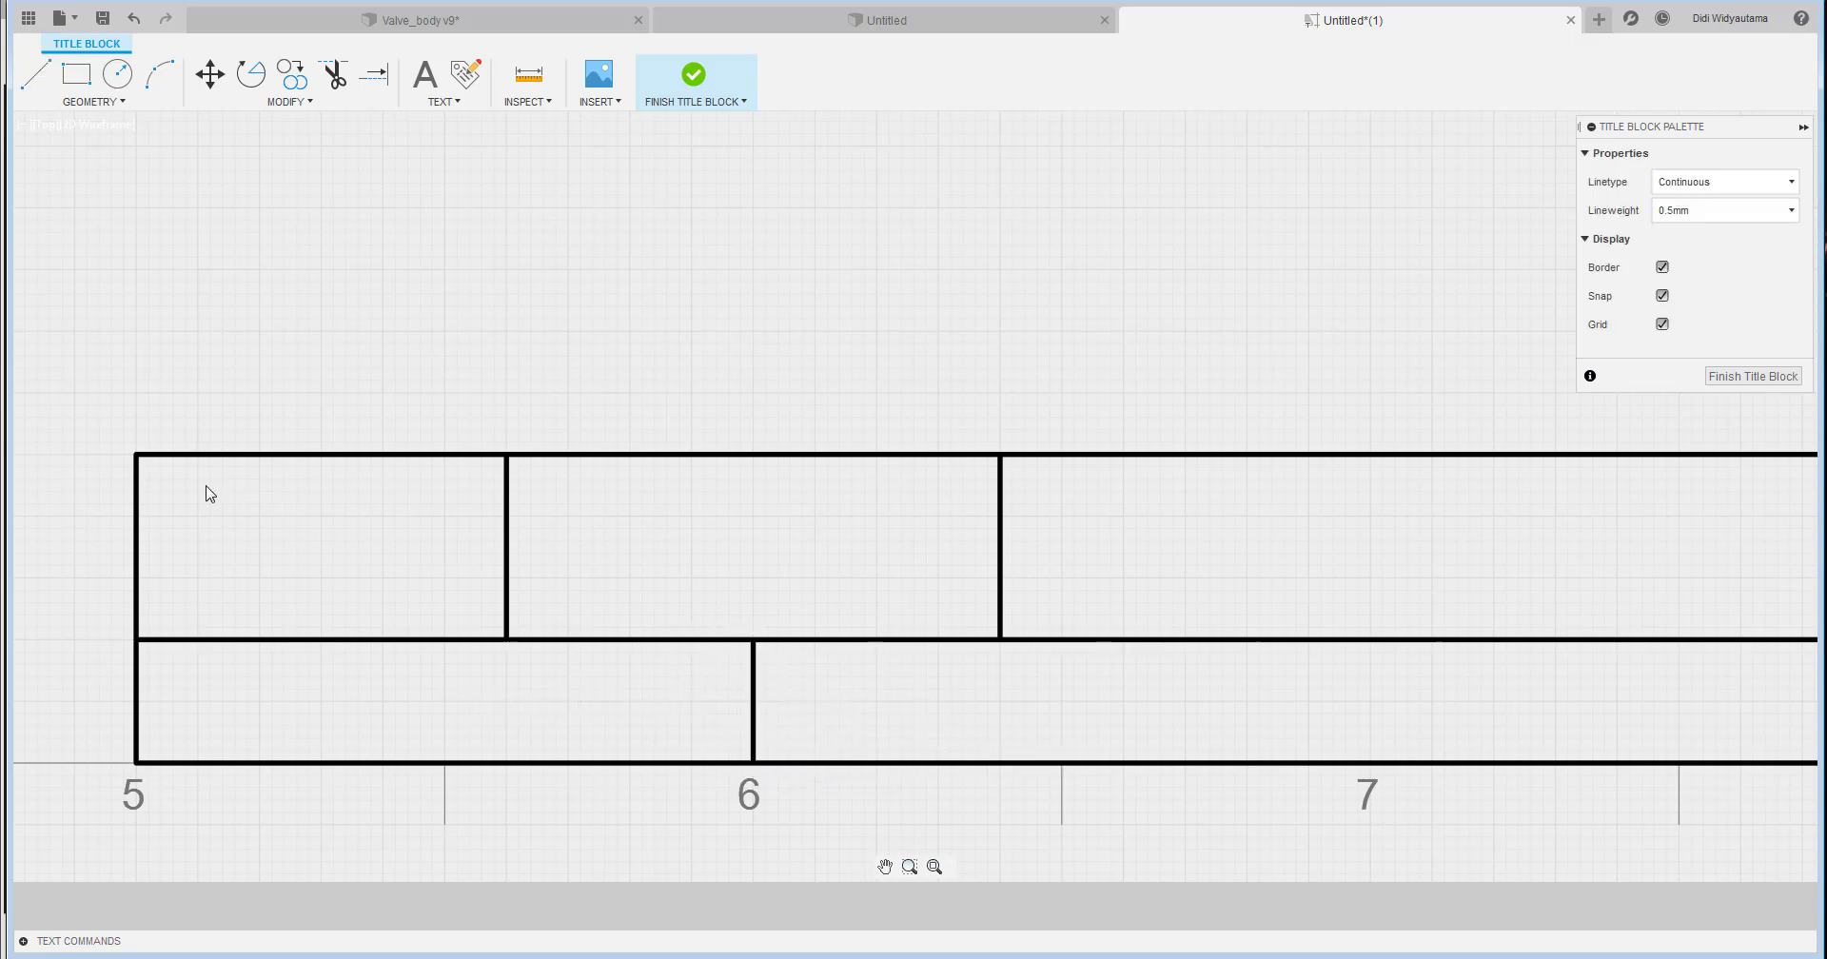
{"action": "left_click", "coordinate": [528, 74]}
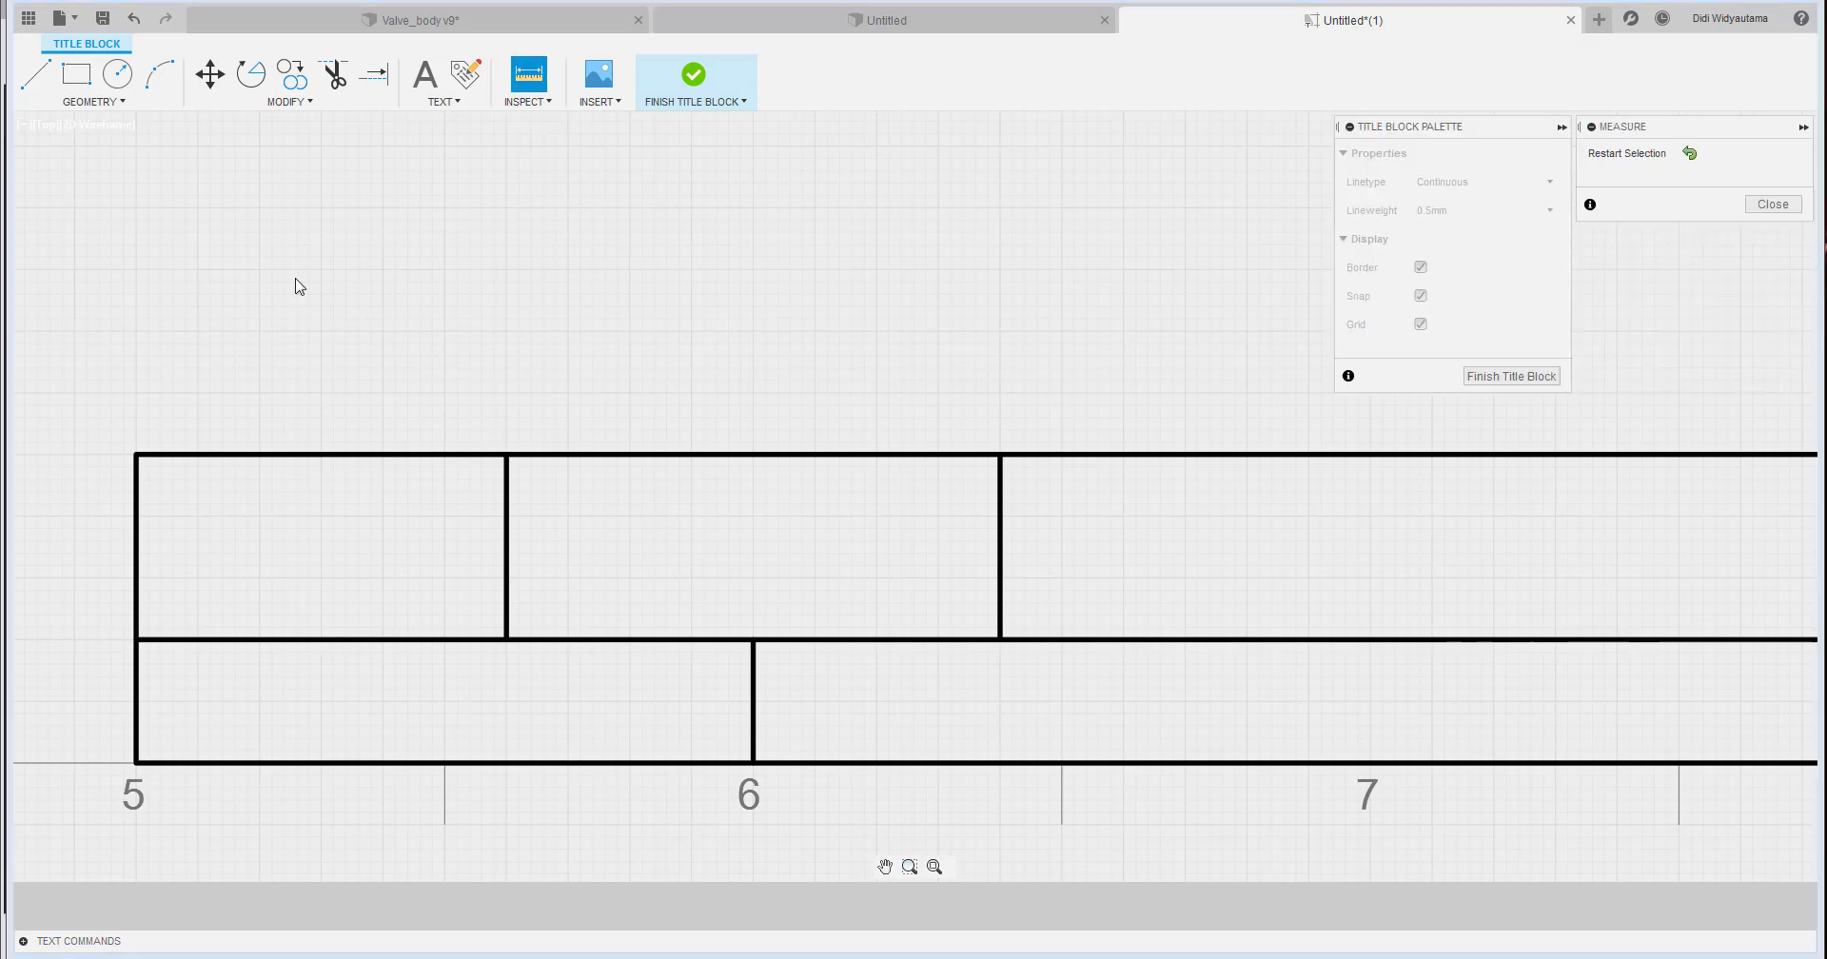
{"action": "left_click", "coordinate": [136, 454]}
{"action": "key", "text": "Escape"}
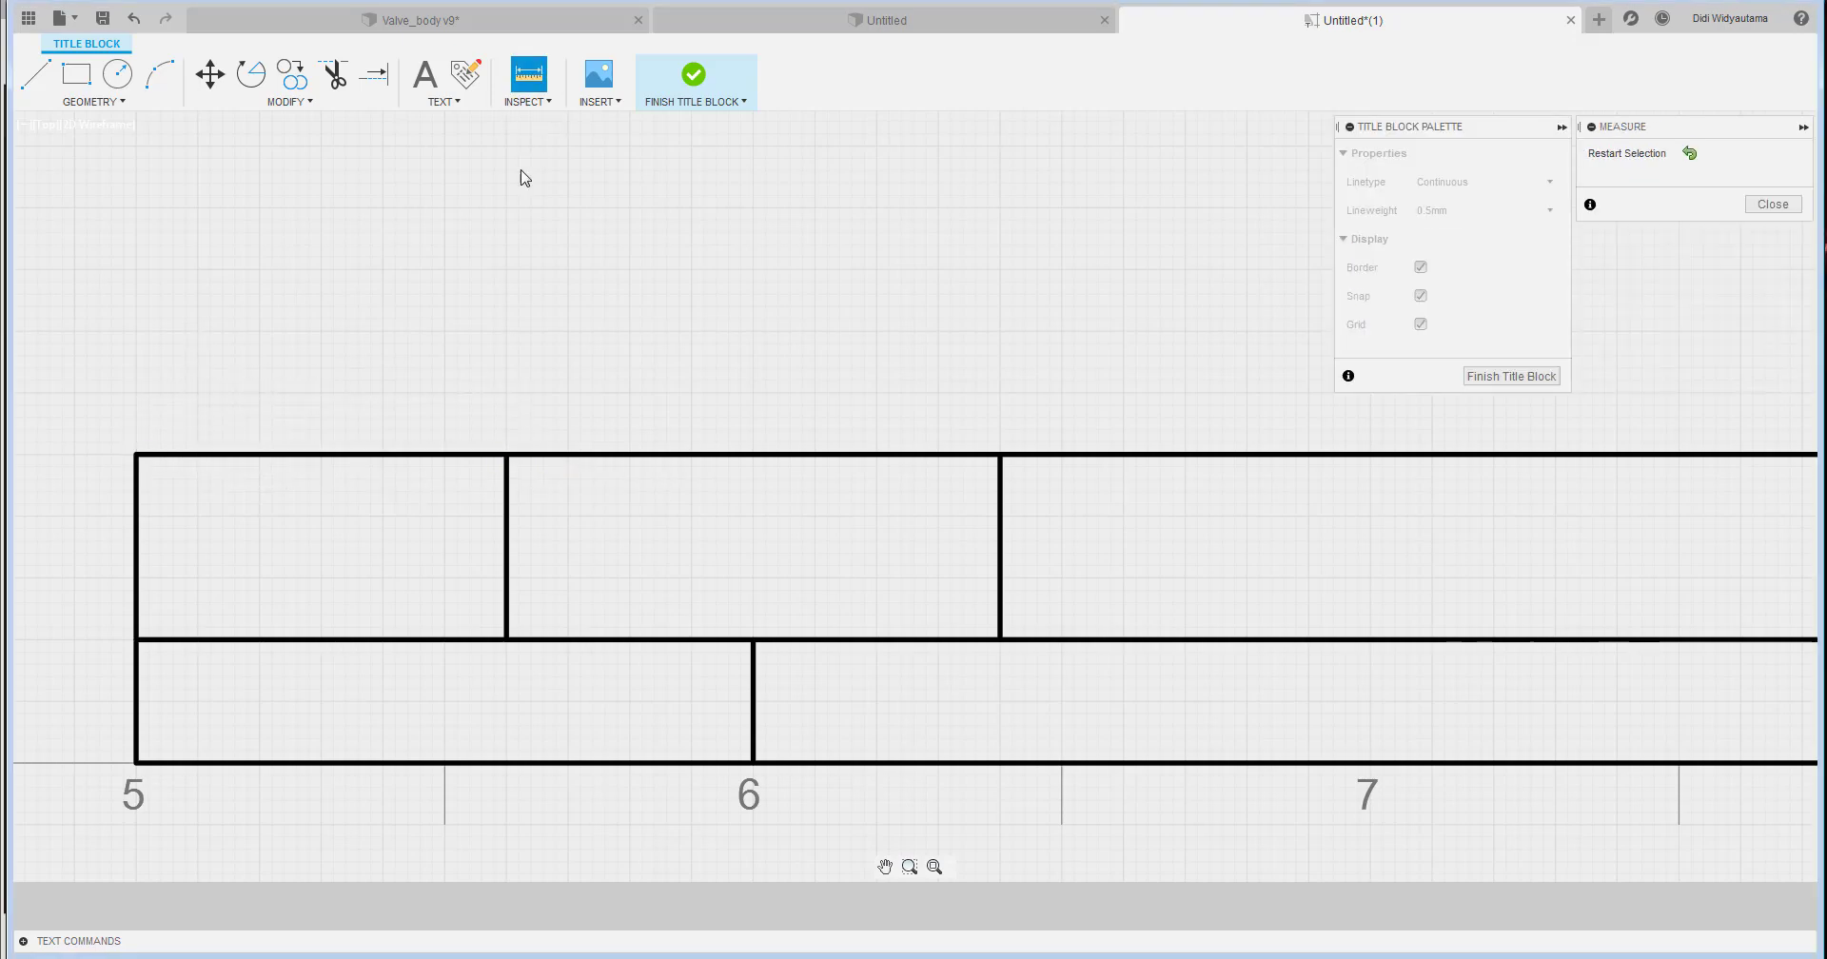
{"action": "key", "text": "Escape"}
{"action": "left_click", "coordinate": [528, 74]}
{"action": "left_click", "coordinate": [506, 455]}
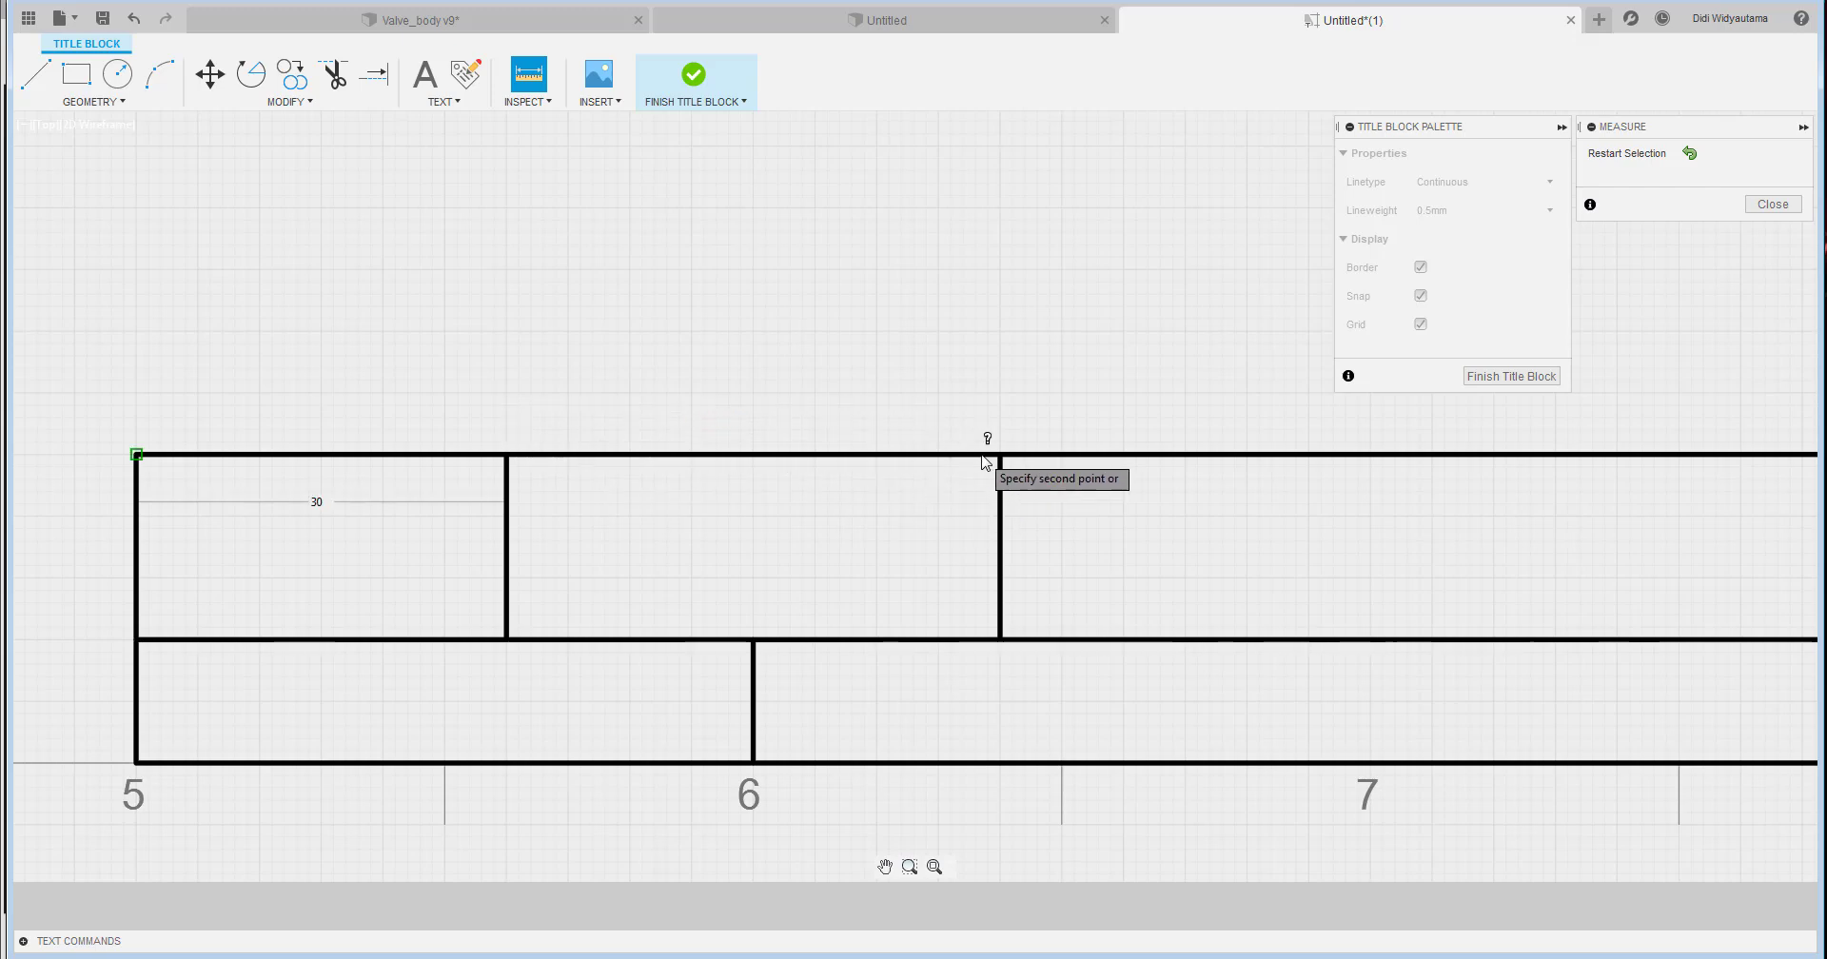
{"action": "key", "text": "Escape"}
{"action": "key", "text": "Escape"}
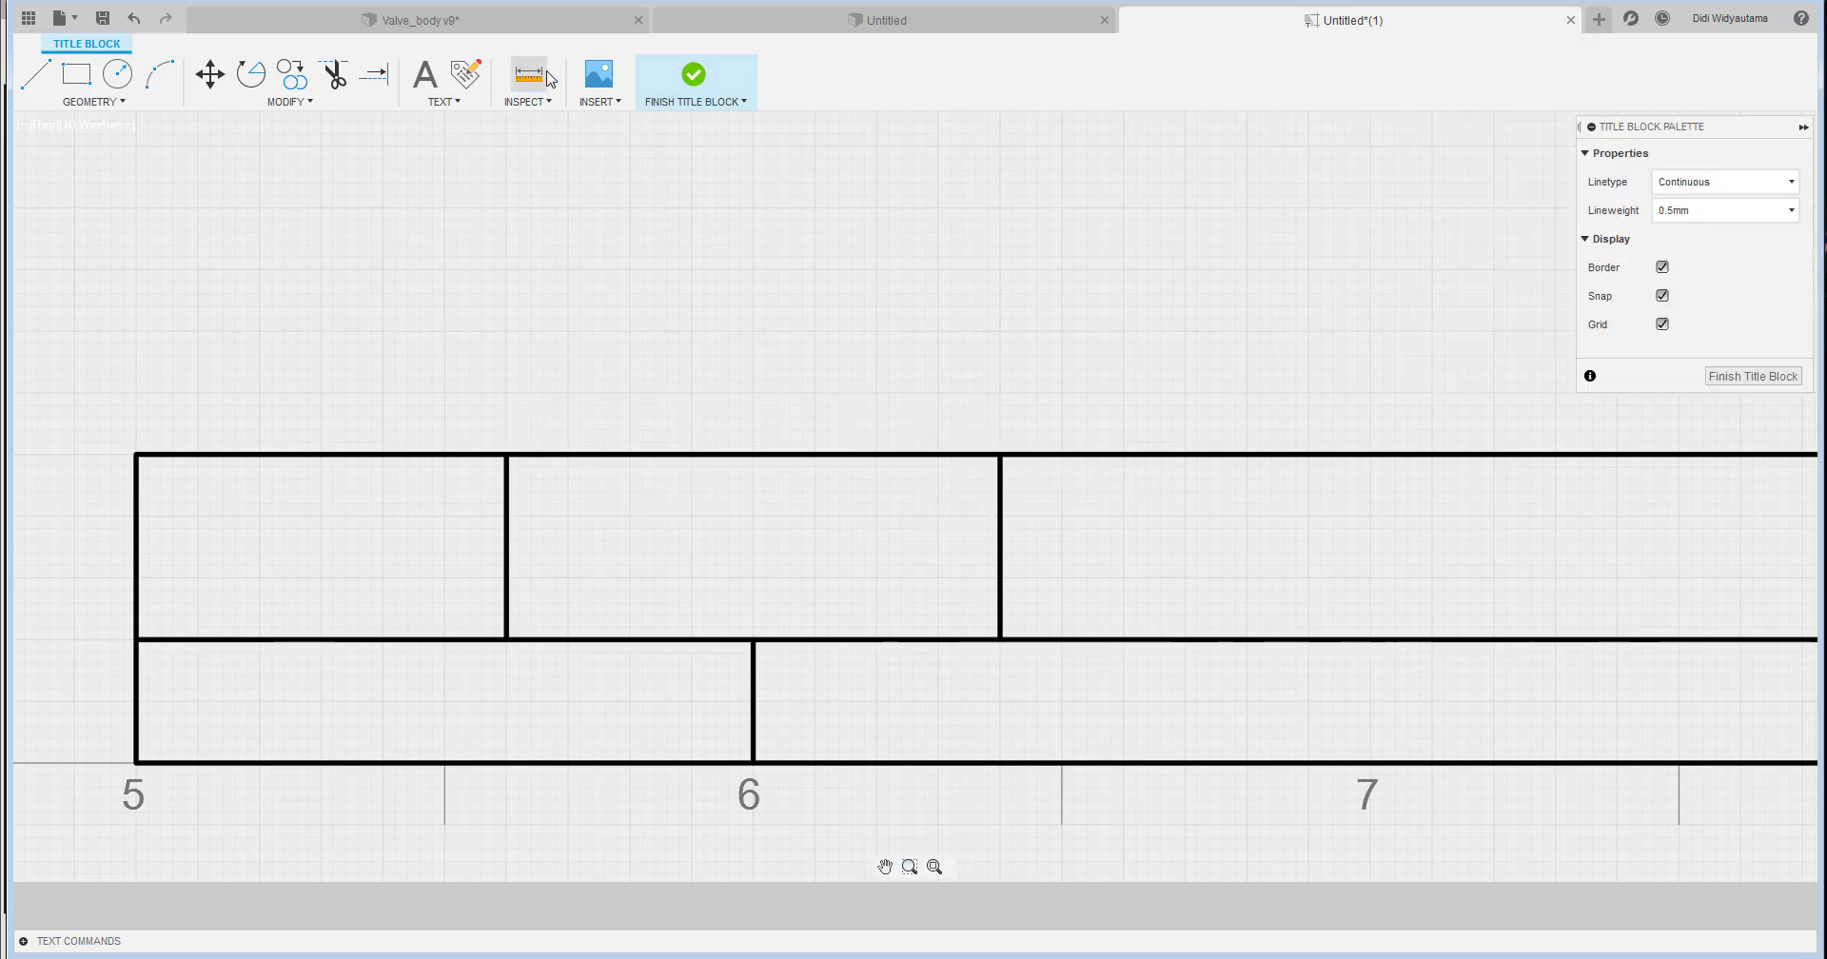
{"action": "left_click", "coordinate": [537, 78]}
{"action": "left_click", "coordinate": [138, 638]}
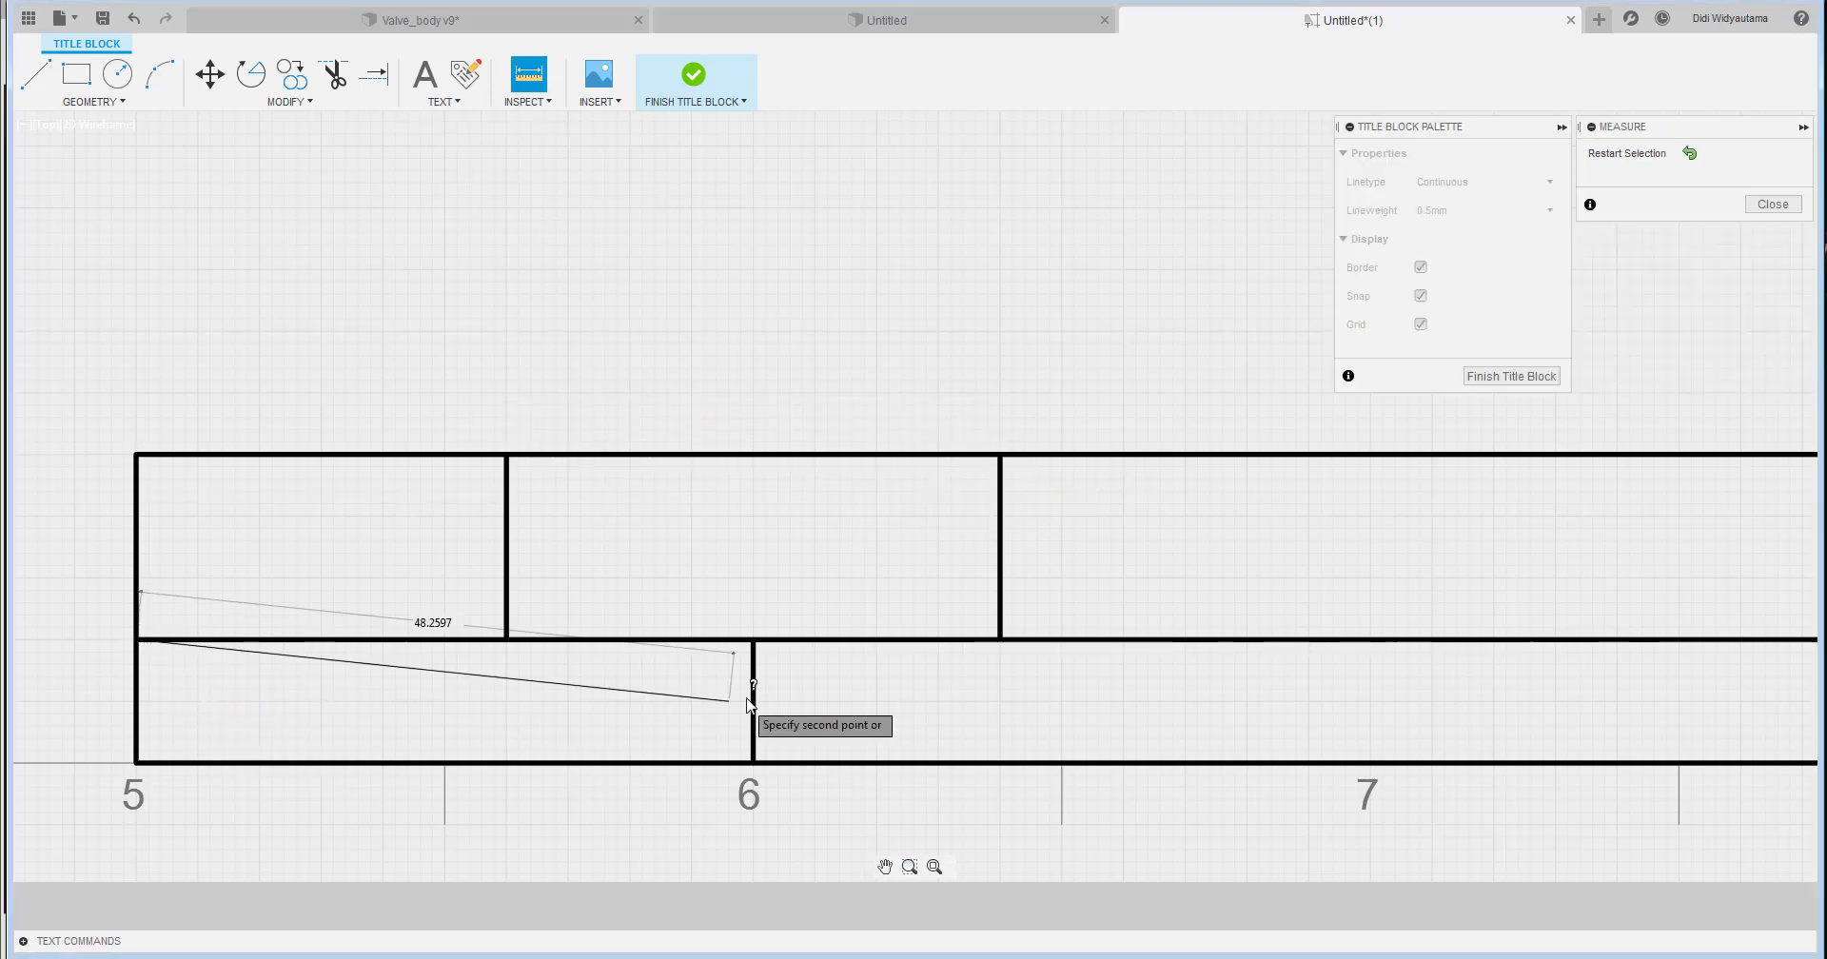
{"action": "key", "text": "Escape"}
{"action": "mouse_move", "coordinate": [1089, 612]}
{"action": "middle_mouse_down"}
{"action": "mouse_move", "coordinate": [825, 555]}
{"action": "mouse_move", "coordinate": [324, 660]}
{"action": "middle_mouse_up"}
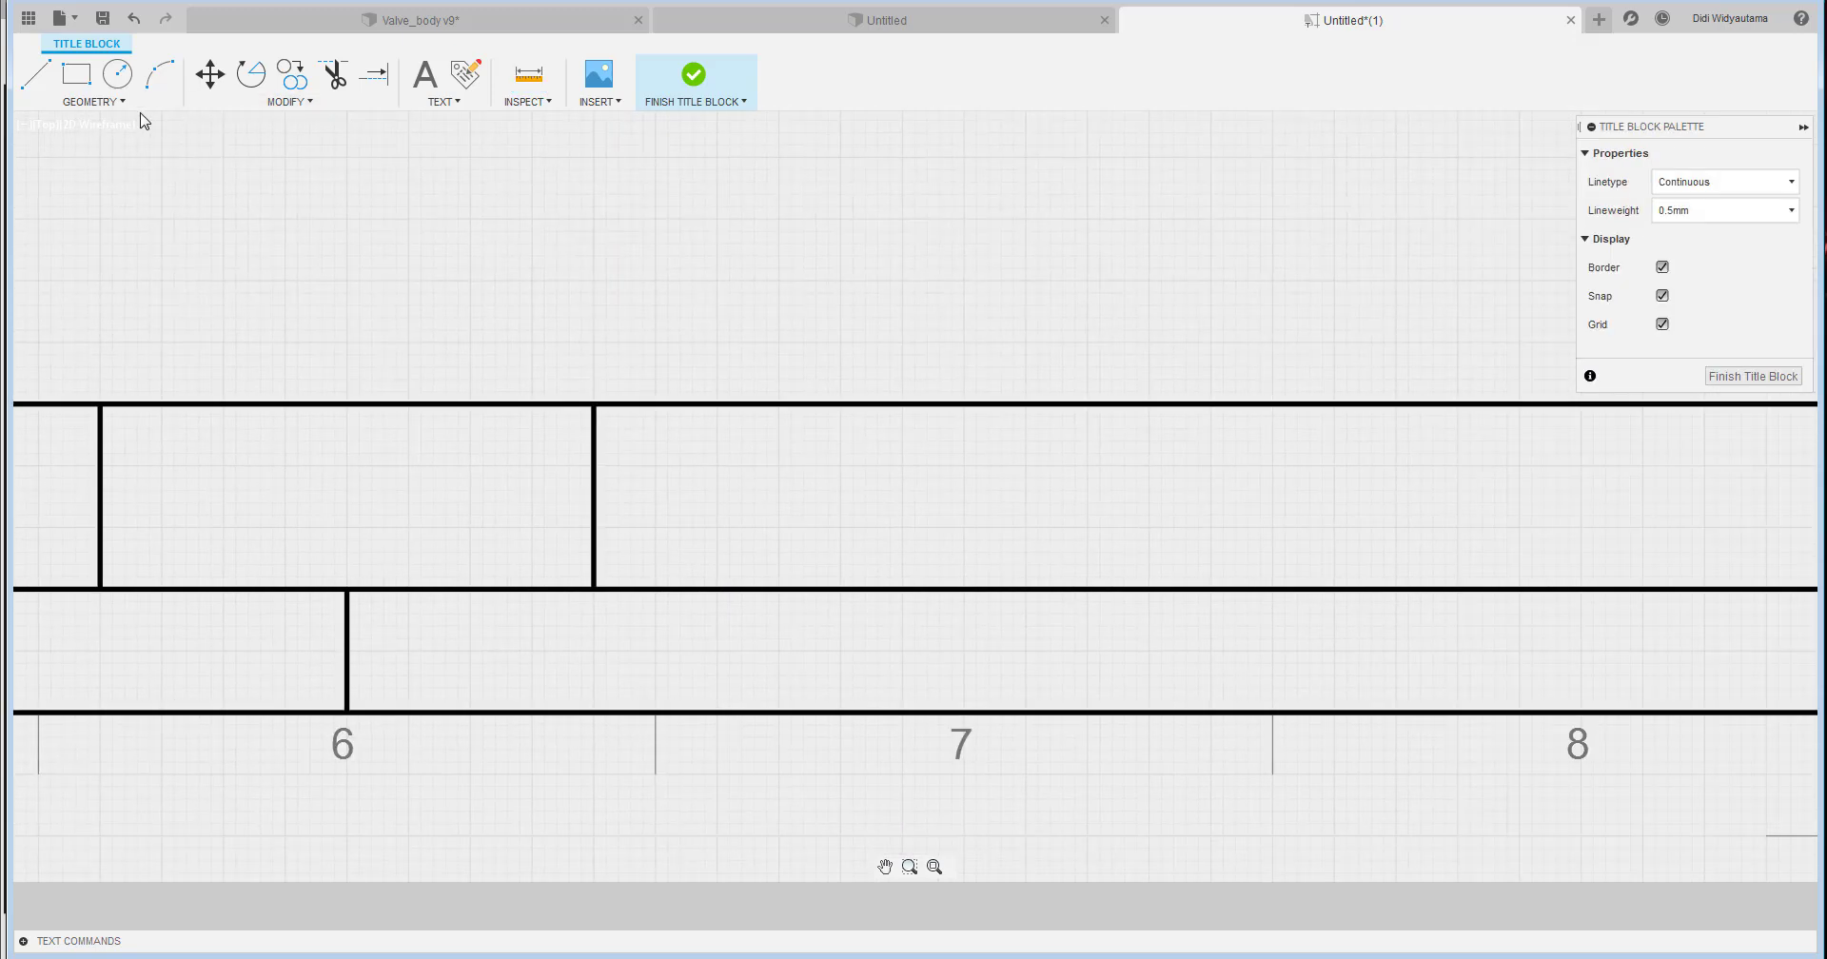
{"action": "left_click", "coordinate": [48, 84]}
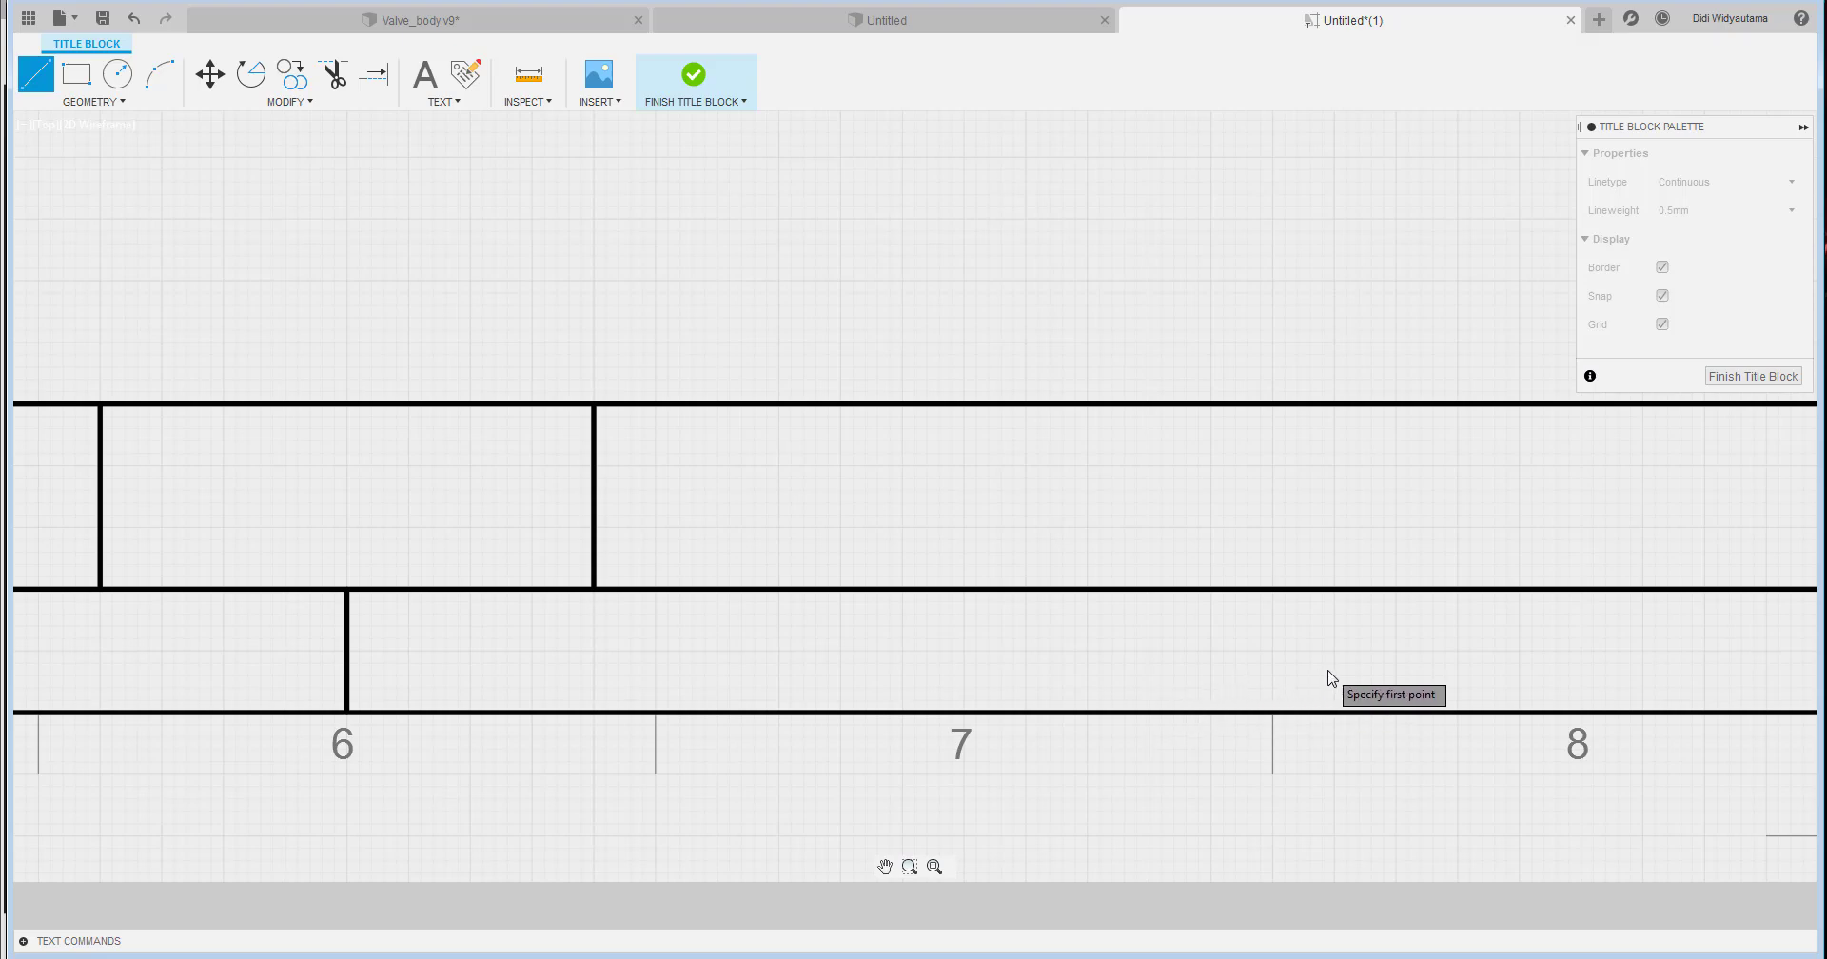
Draw a full-height divider near the right end and measure its distance from the bottom-row divider.
{"action": "left_click", "coordinate": [1384, 712]}
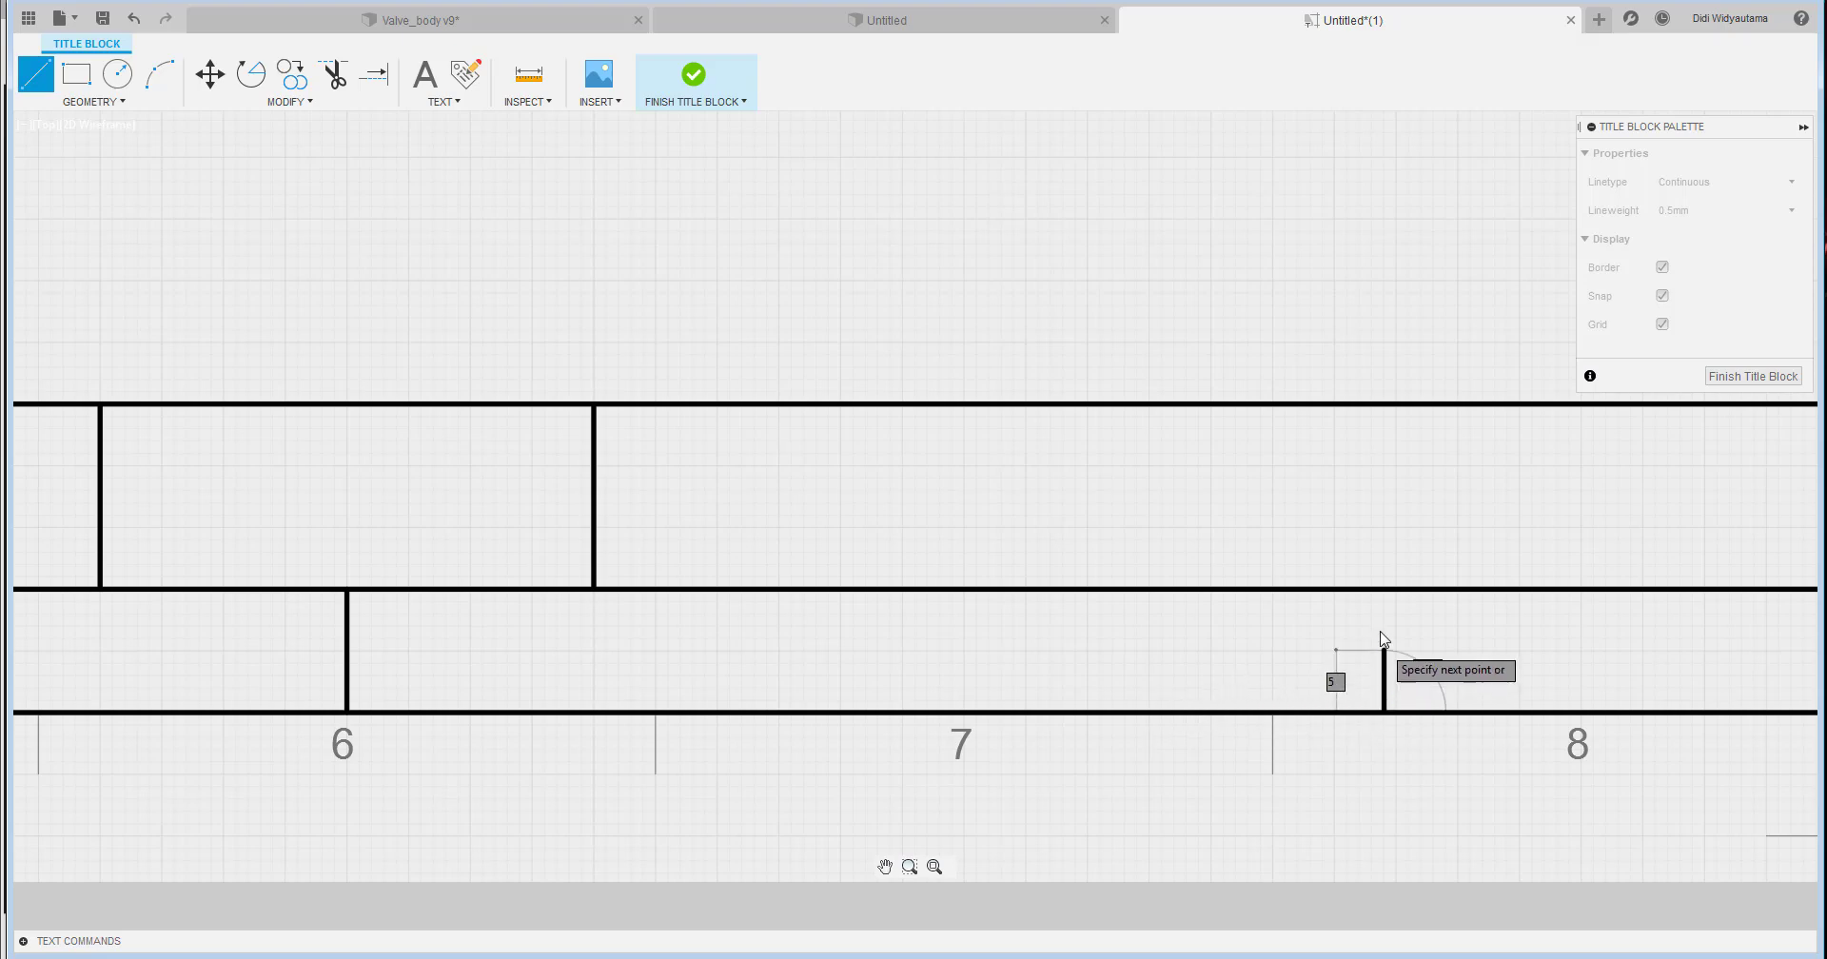
{"action": "left_click", "coordinate": [1385, 405]}
{"action": "key", "text": "Escape"}
{"action": "left_click", "coordinate": [530, 75]}
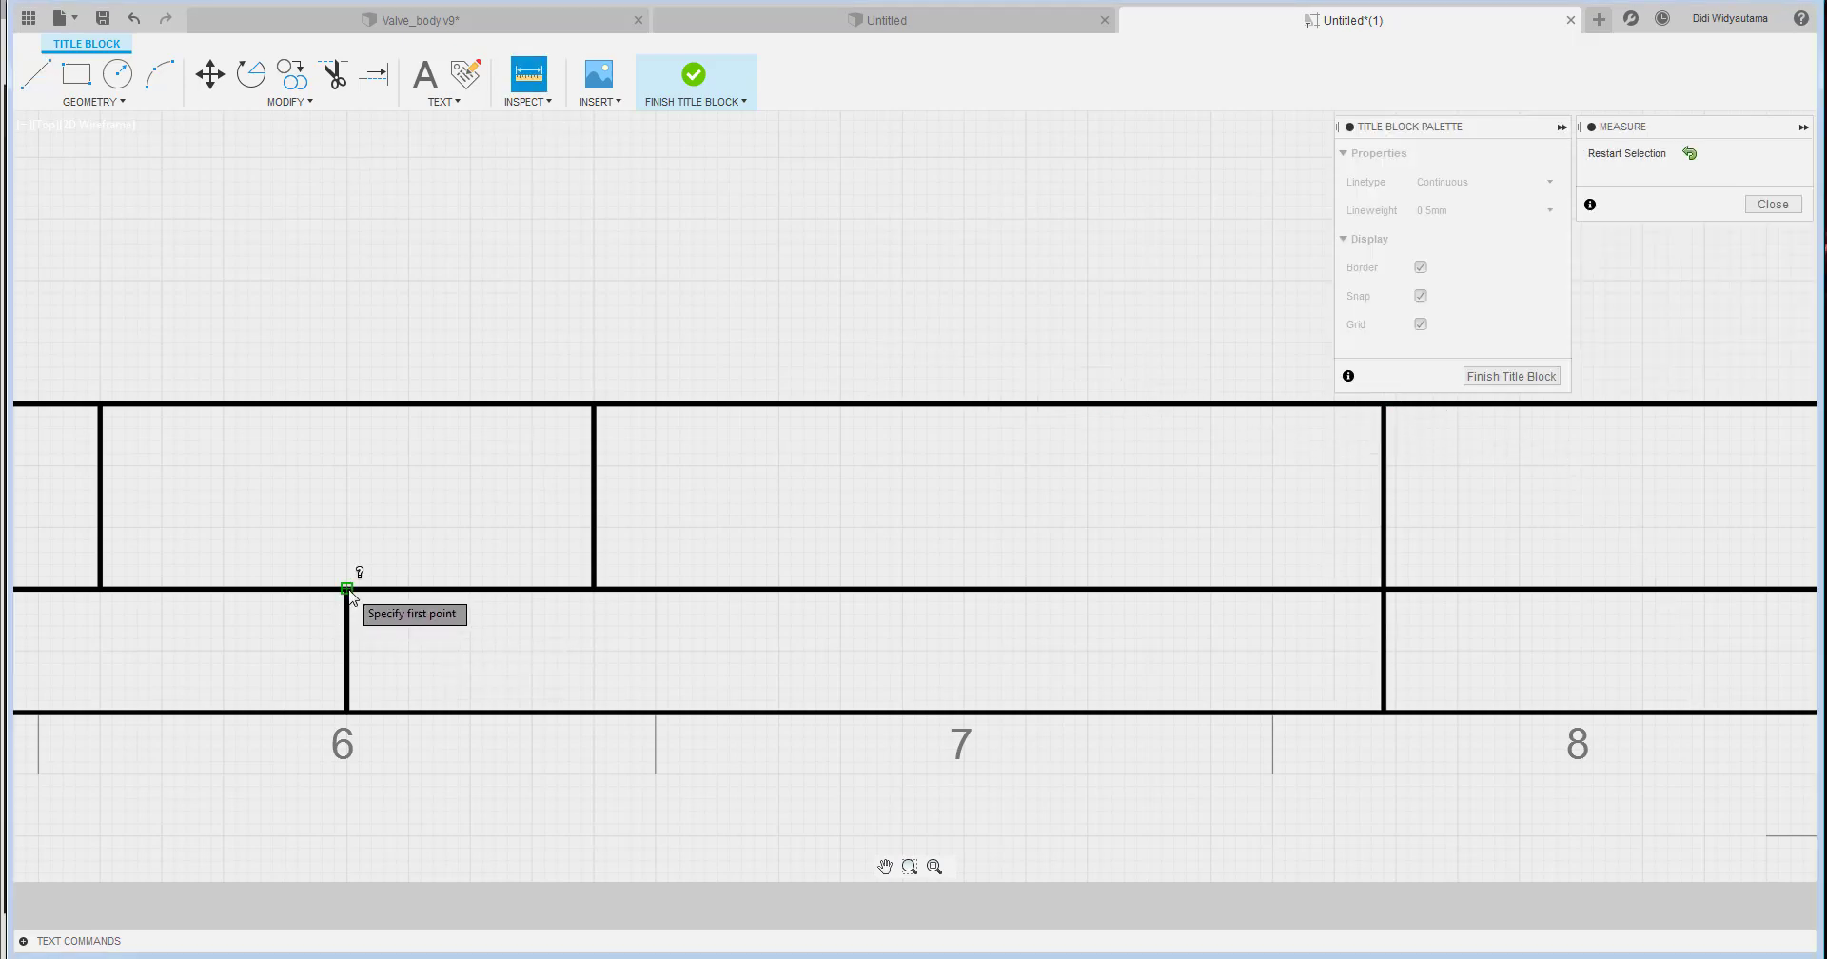
{"action": "left_click", "coordinate": [347, 589]}
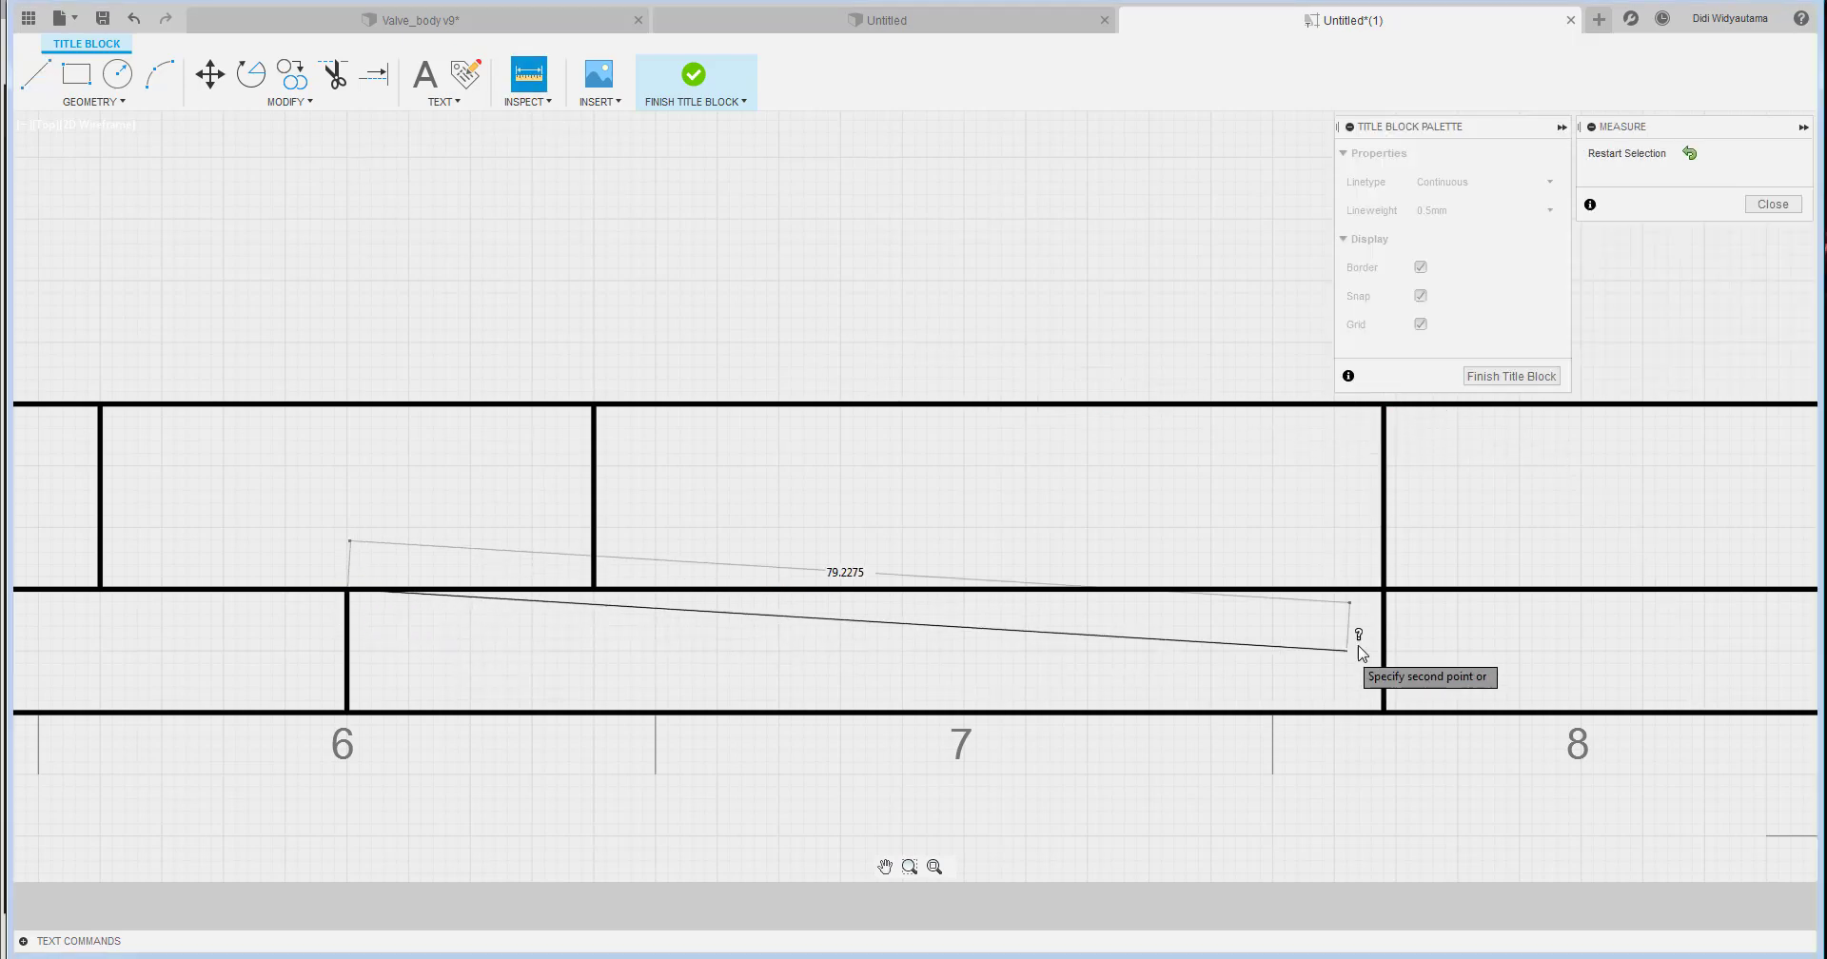
{"action": "left_click", "coordinate": [1385, 590]}
{"action": "key", "text": "Escape"}
{"action": "middle_click_drag", "start_coordinate": [1475, 733], "coordinate": [867, 738]}
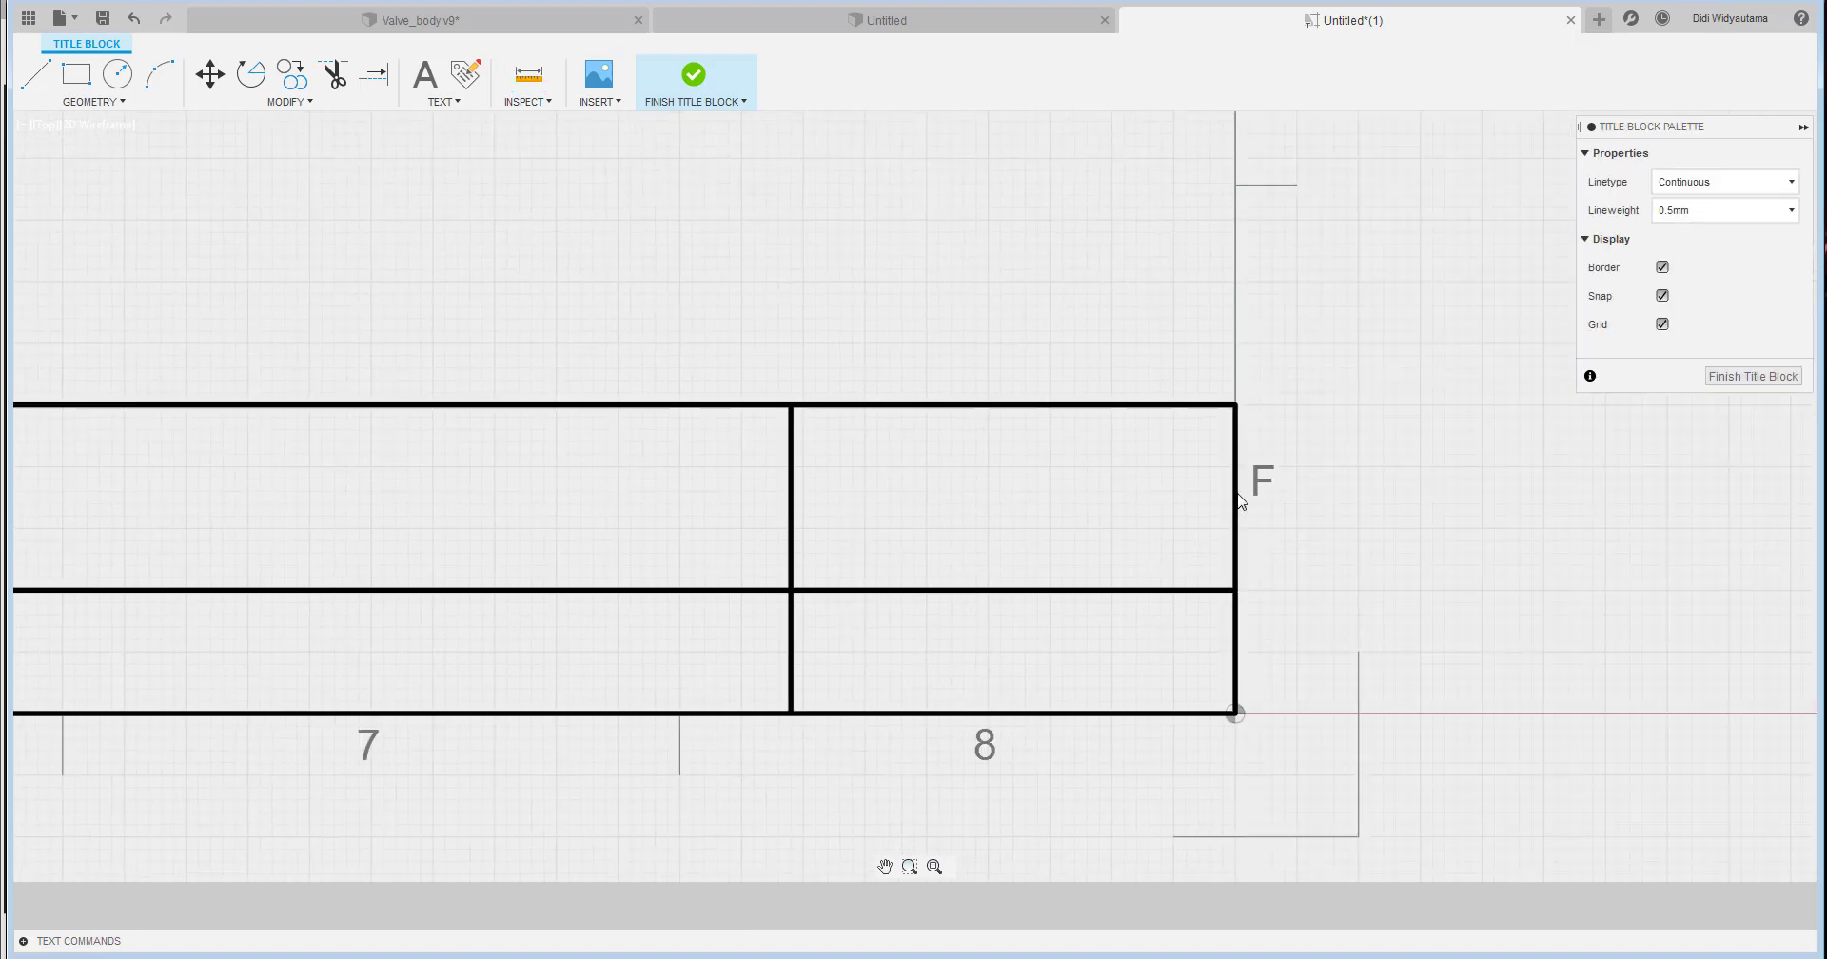
Split the bottom-right cell with a short vertical divider down to the bottom border.
{"action": "left_click", "coordinate": [36, 74]}
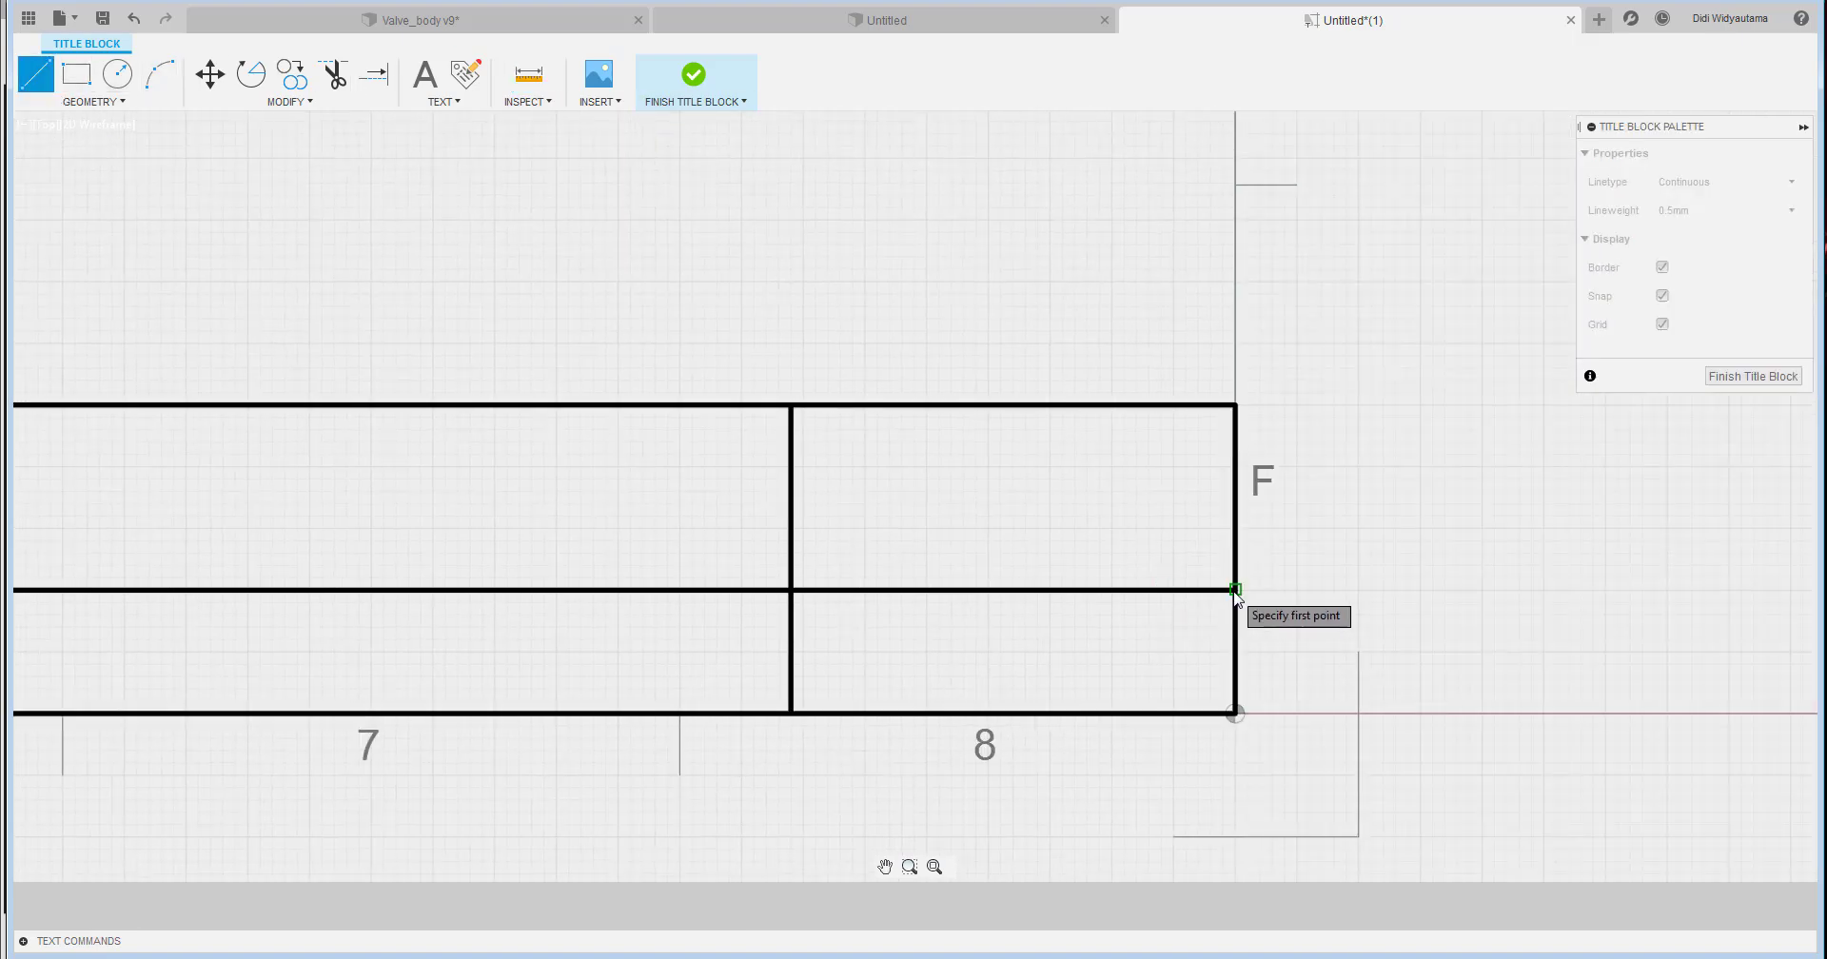
{"action": "left_click", "coordinate": [990, 591]}
{"action": "left_click", "coordinate": [990, 712]}
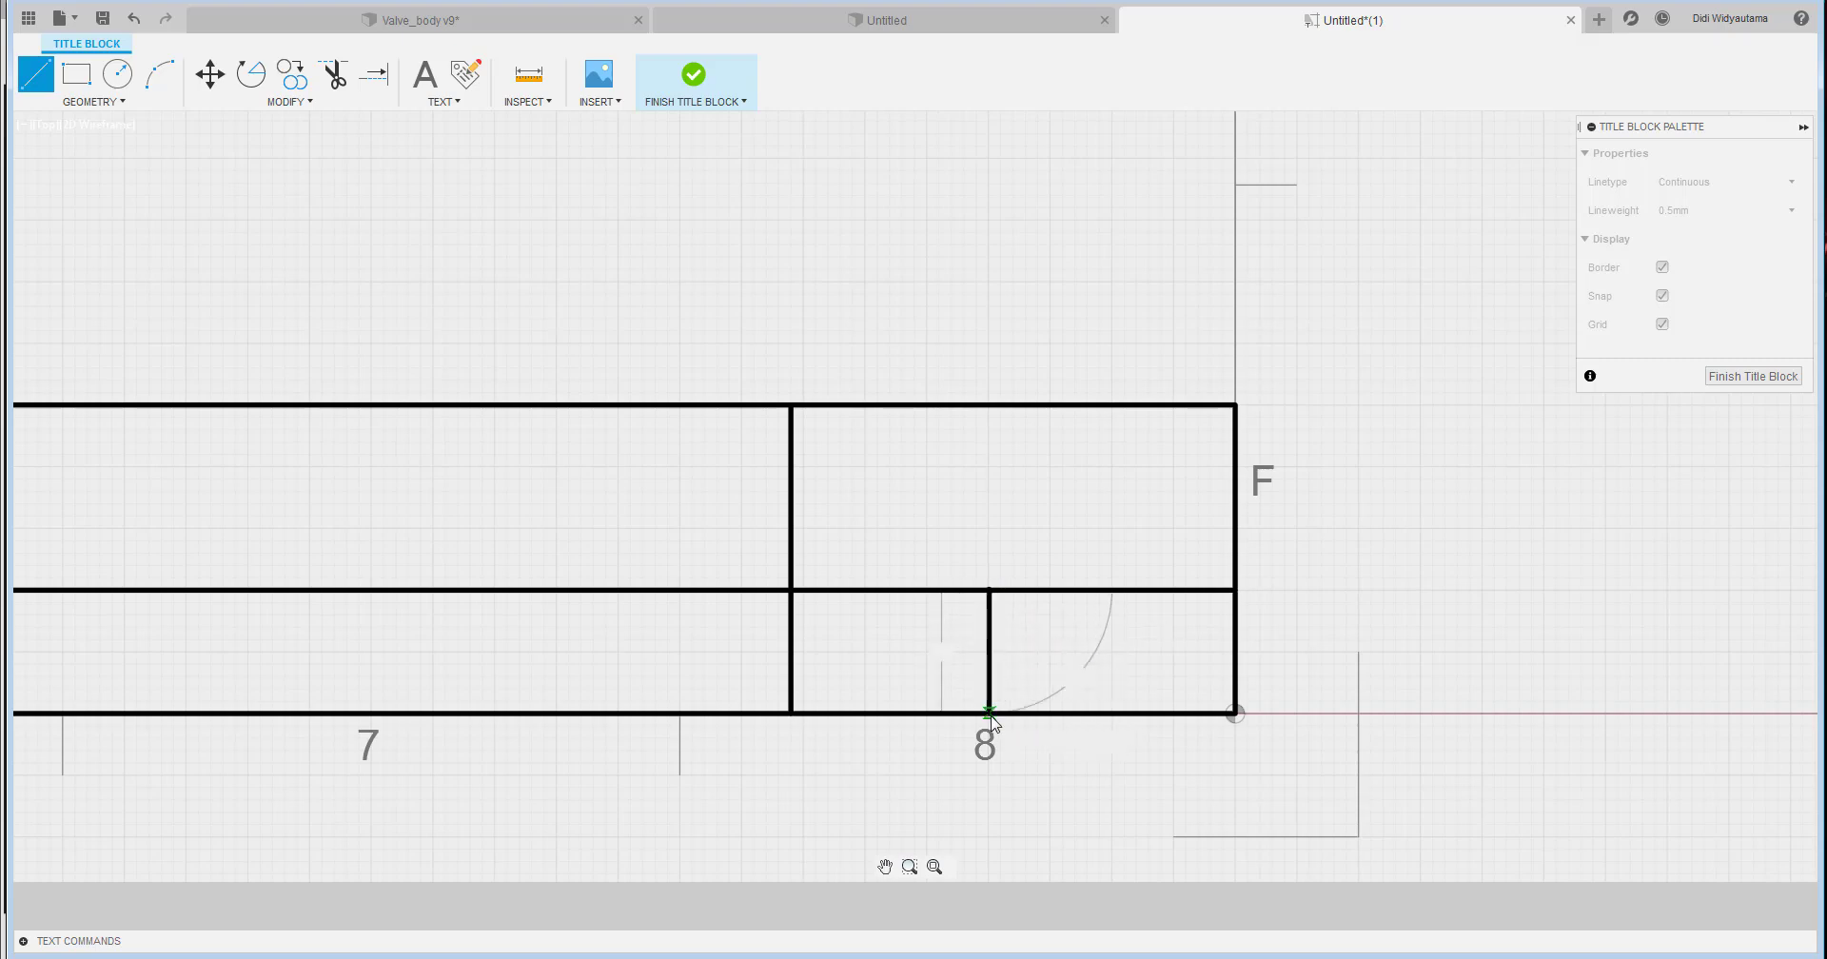
{"action": "key", "text": "Escape"}
{"action": "scroll", "coordinate": [798, 574], "scroll_direction": "down", "scroll_amount": 2}
{"action": "middle_click_drag", "start_coordinate": [812, 593], "coordinate": [1038, 607]}
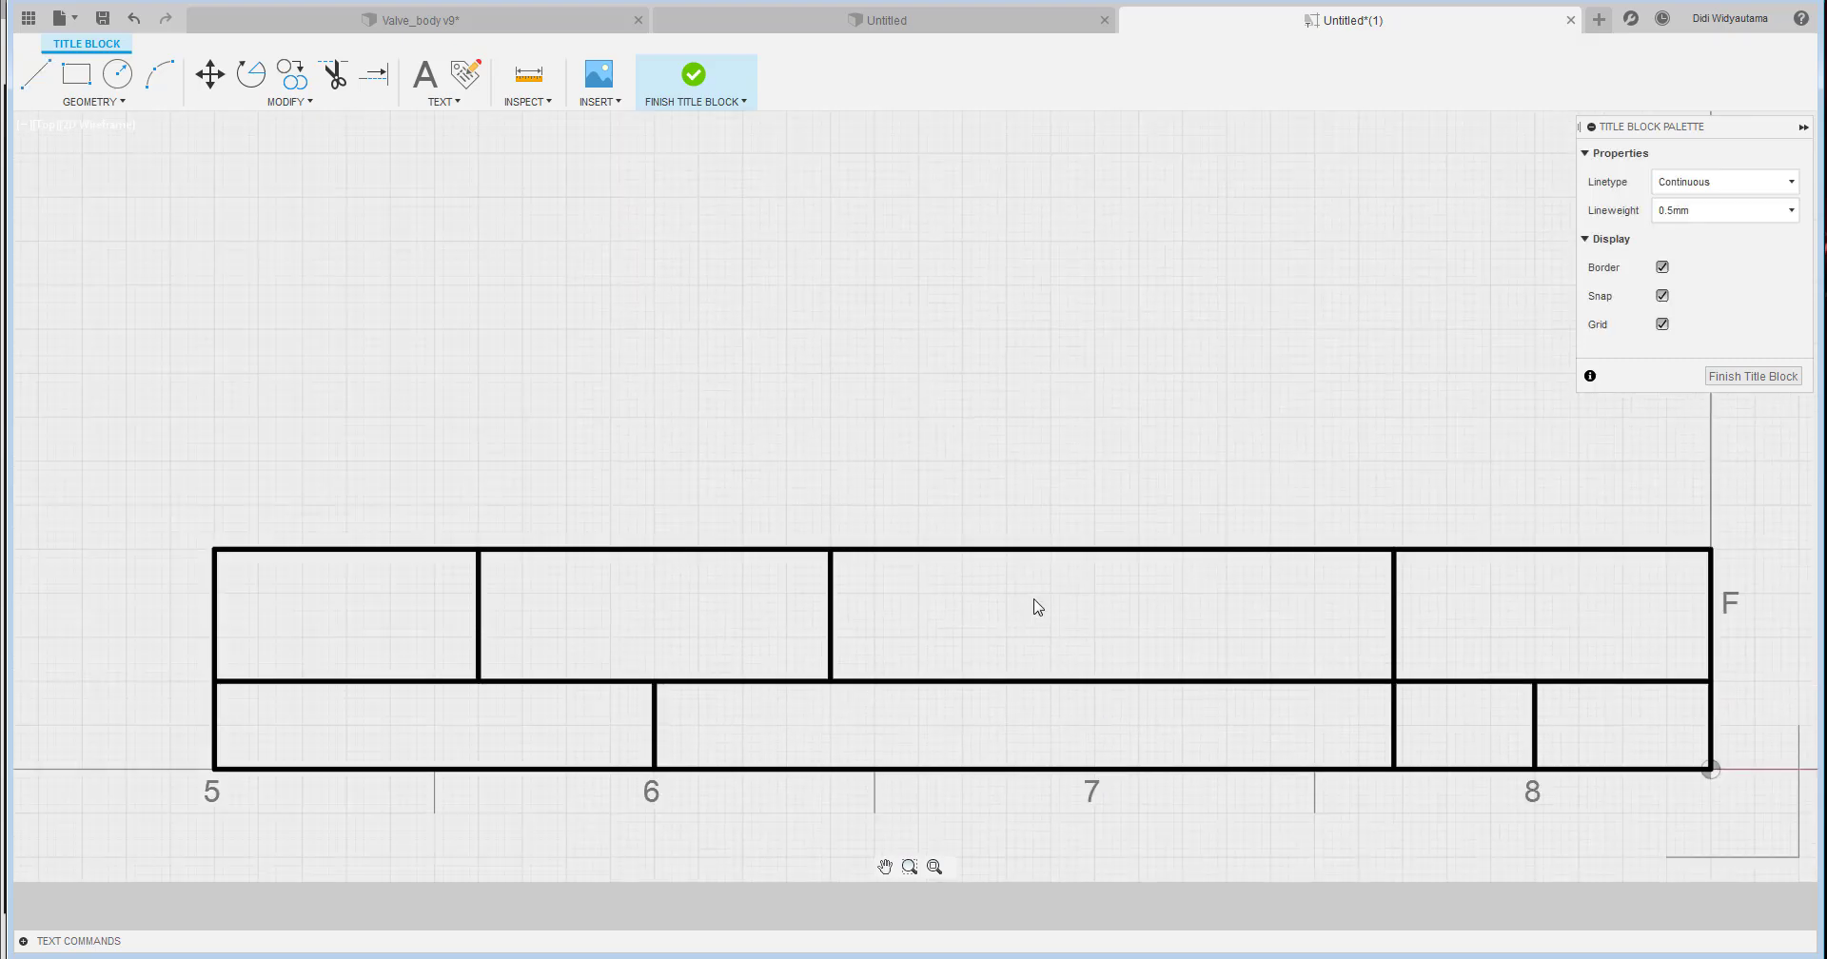
At 0.35mm lineweight, draw two horizontal lines across the middle top-row cells to the right divider.
{"action": "left_click", "coordinate": [1725, 211]}
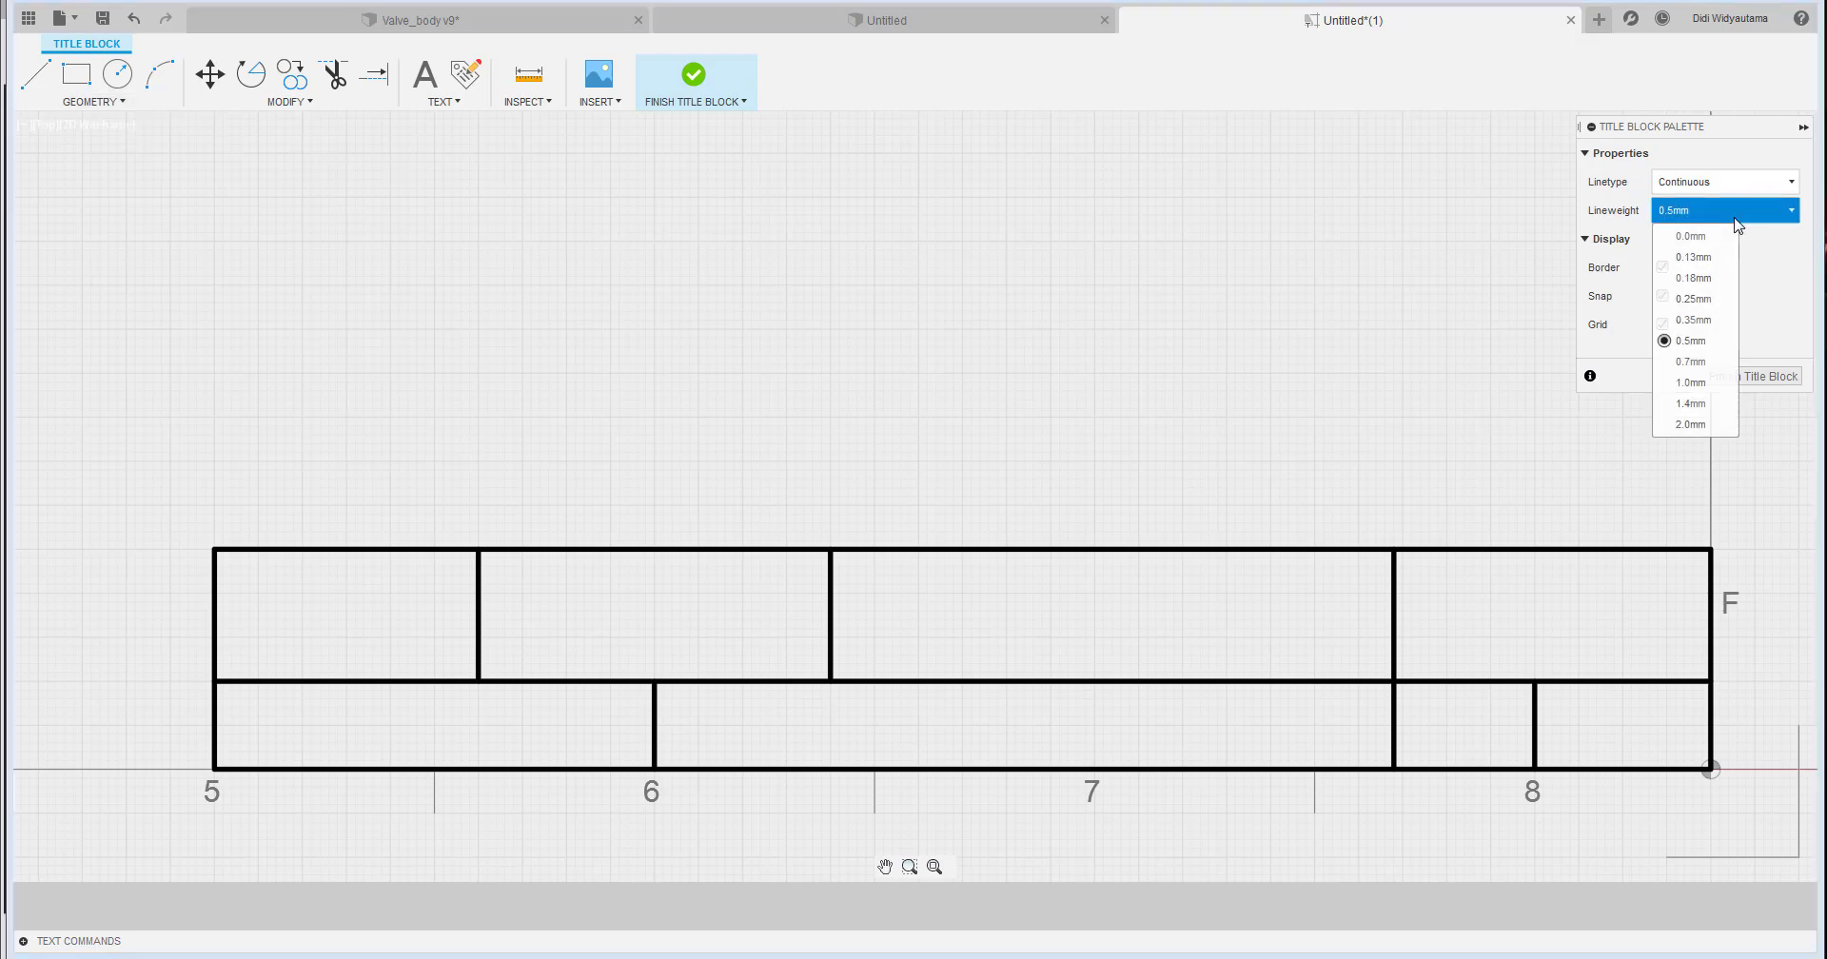
{"action": "left_click", "coordinate": [1704, 315]}
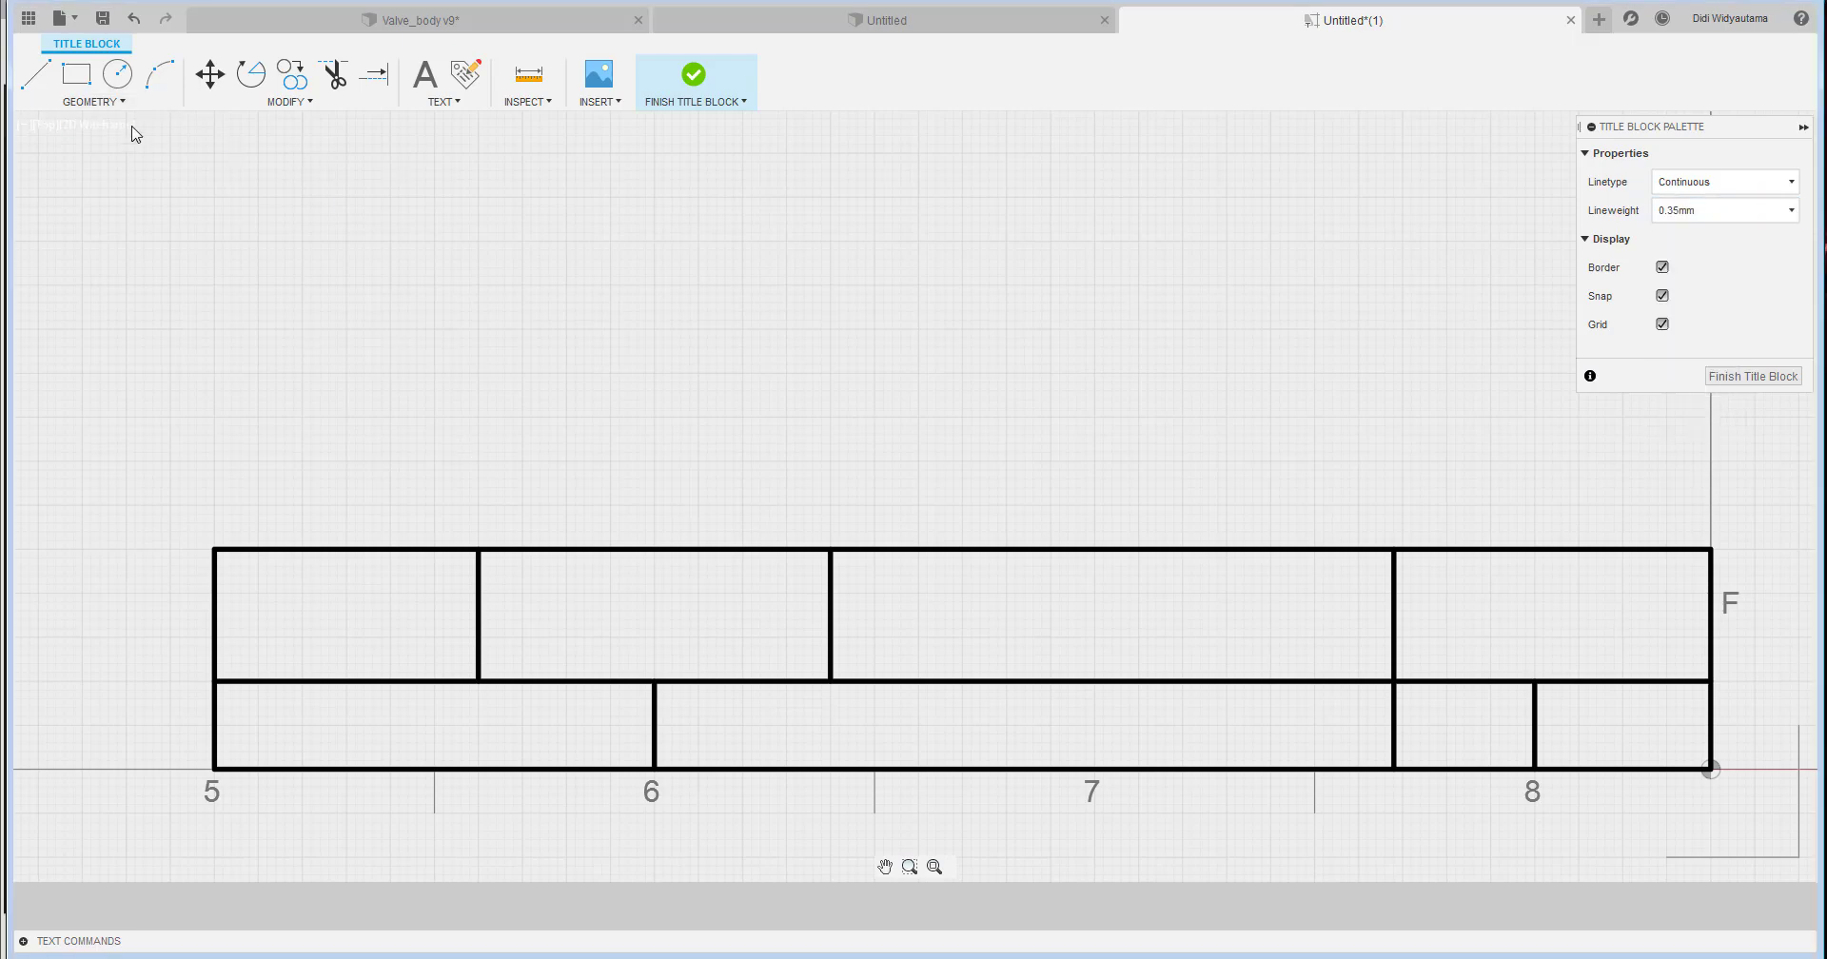
{"action": "left_click", "coordinate": [36, 90]}
{"action": "left_click", "coordinate": [482, 593]}
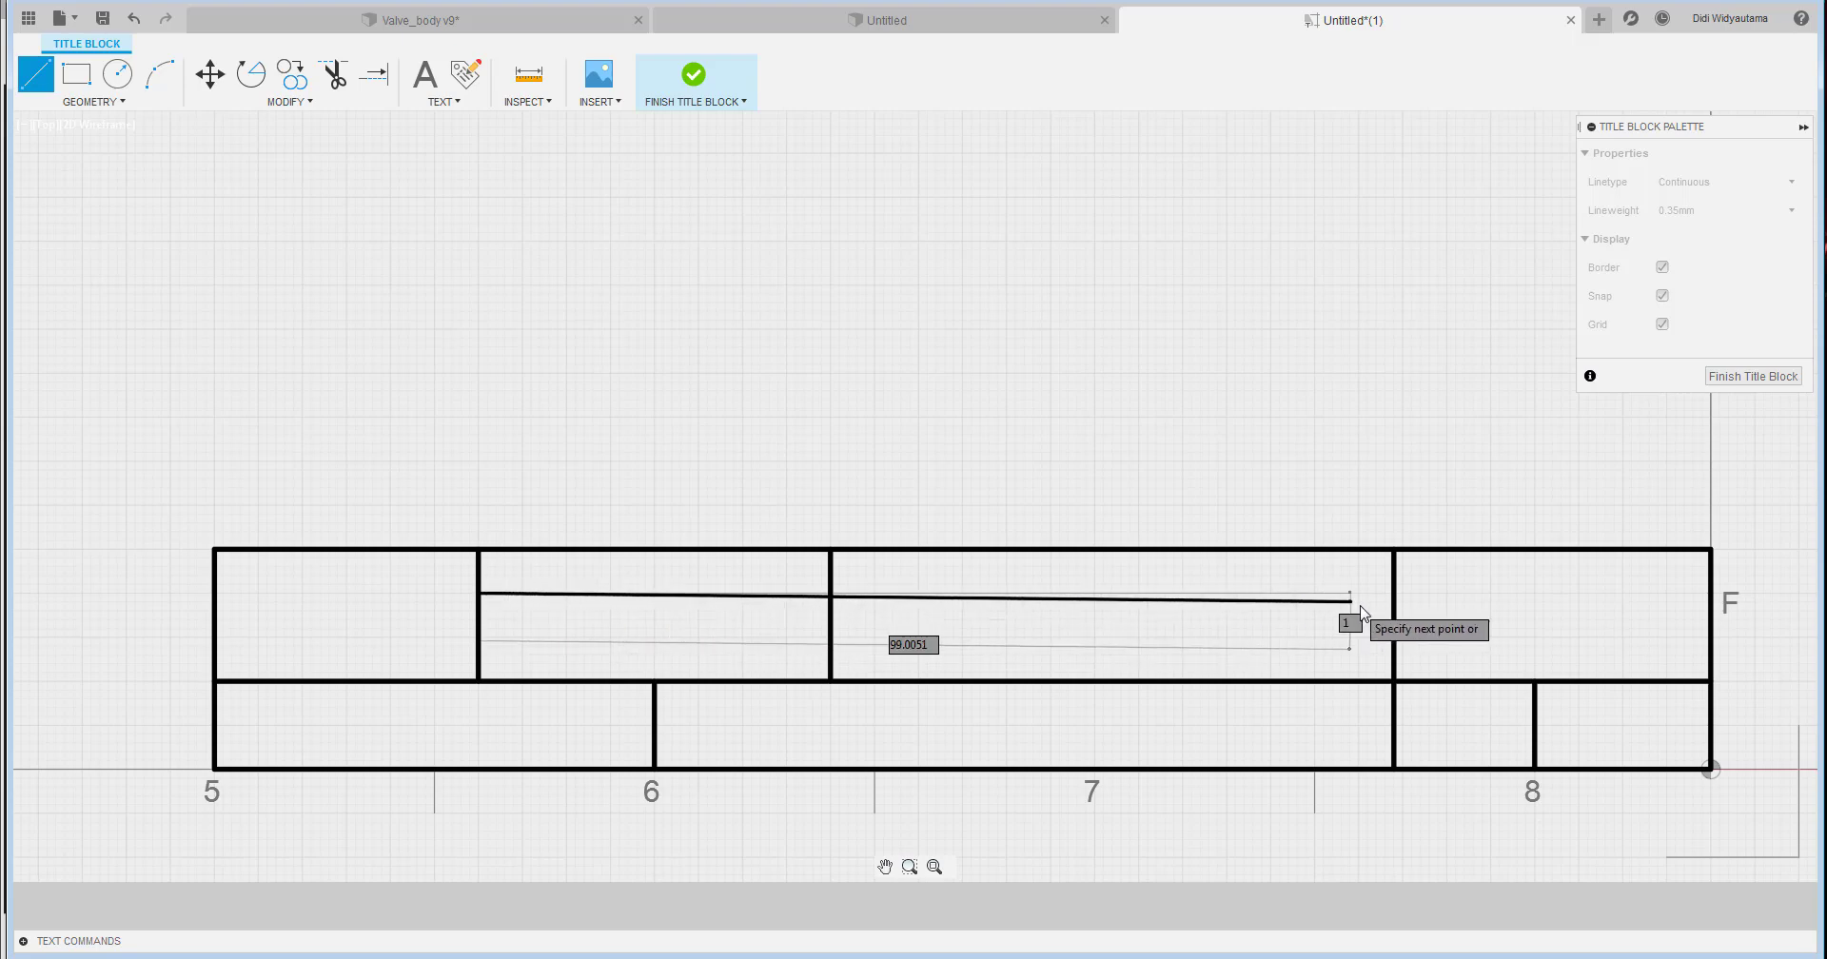
{"action": "left_click", "coordinate": [1394, 593]}
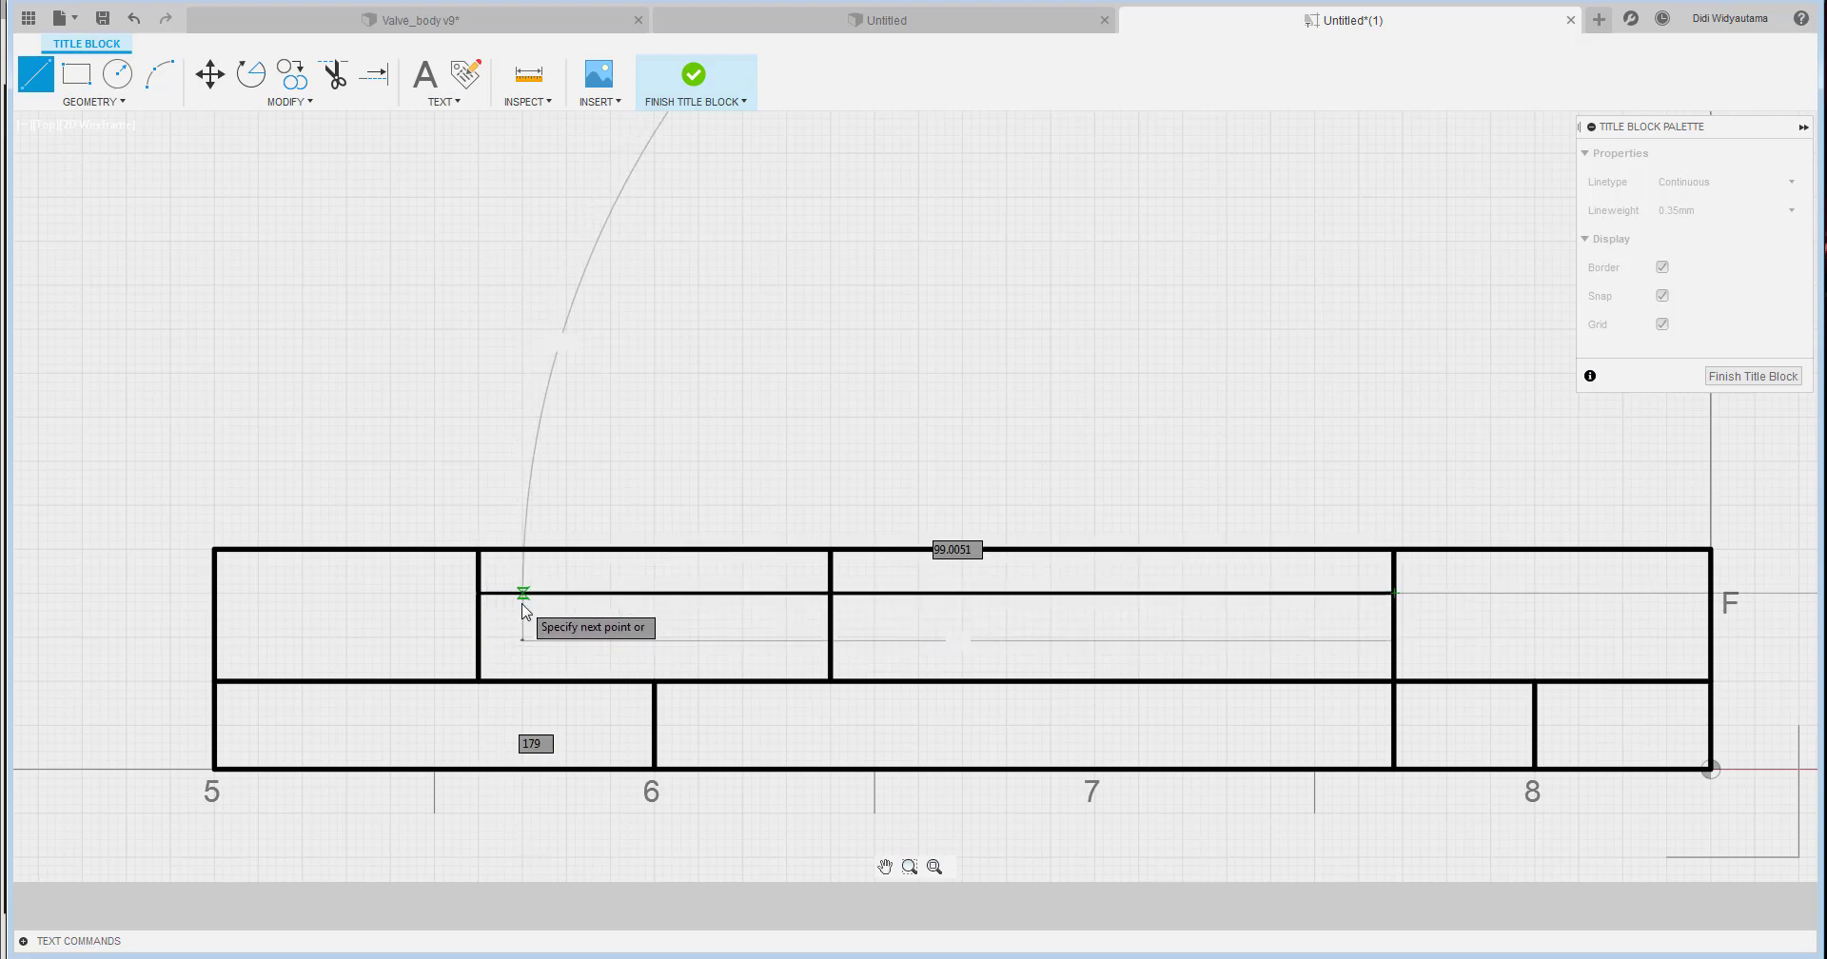
{"action": "key", "text": "Escape"}
{"action": "left_click", "coordinate": [36, 73]}
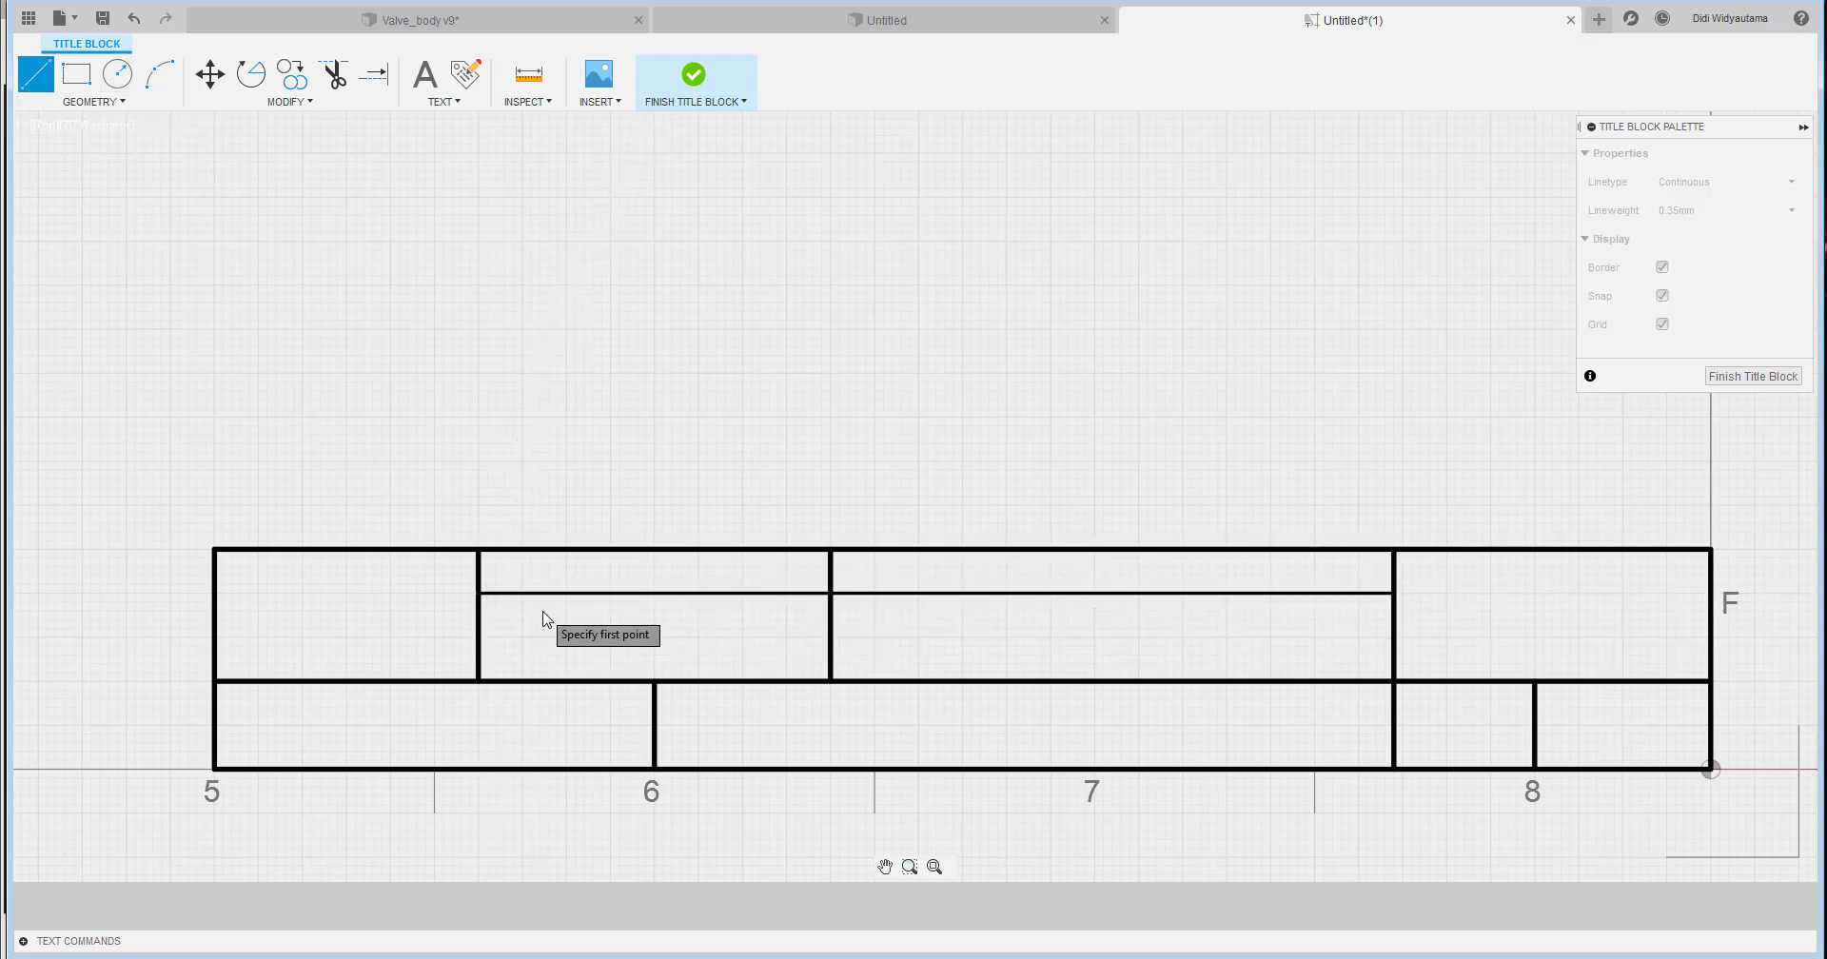
{"action": "left_click", "coordinate": [479, 636]}
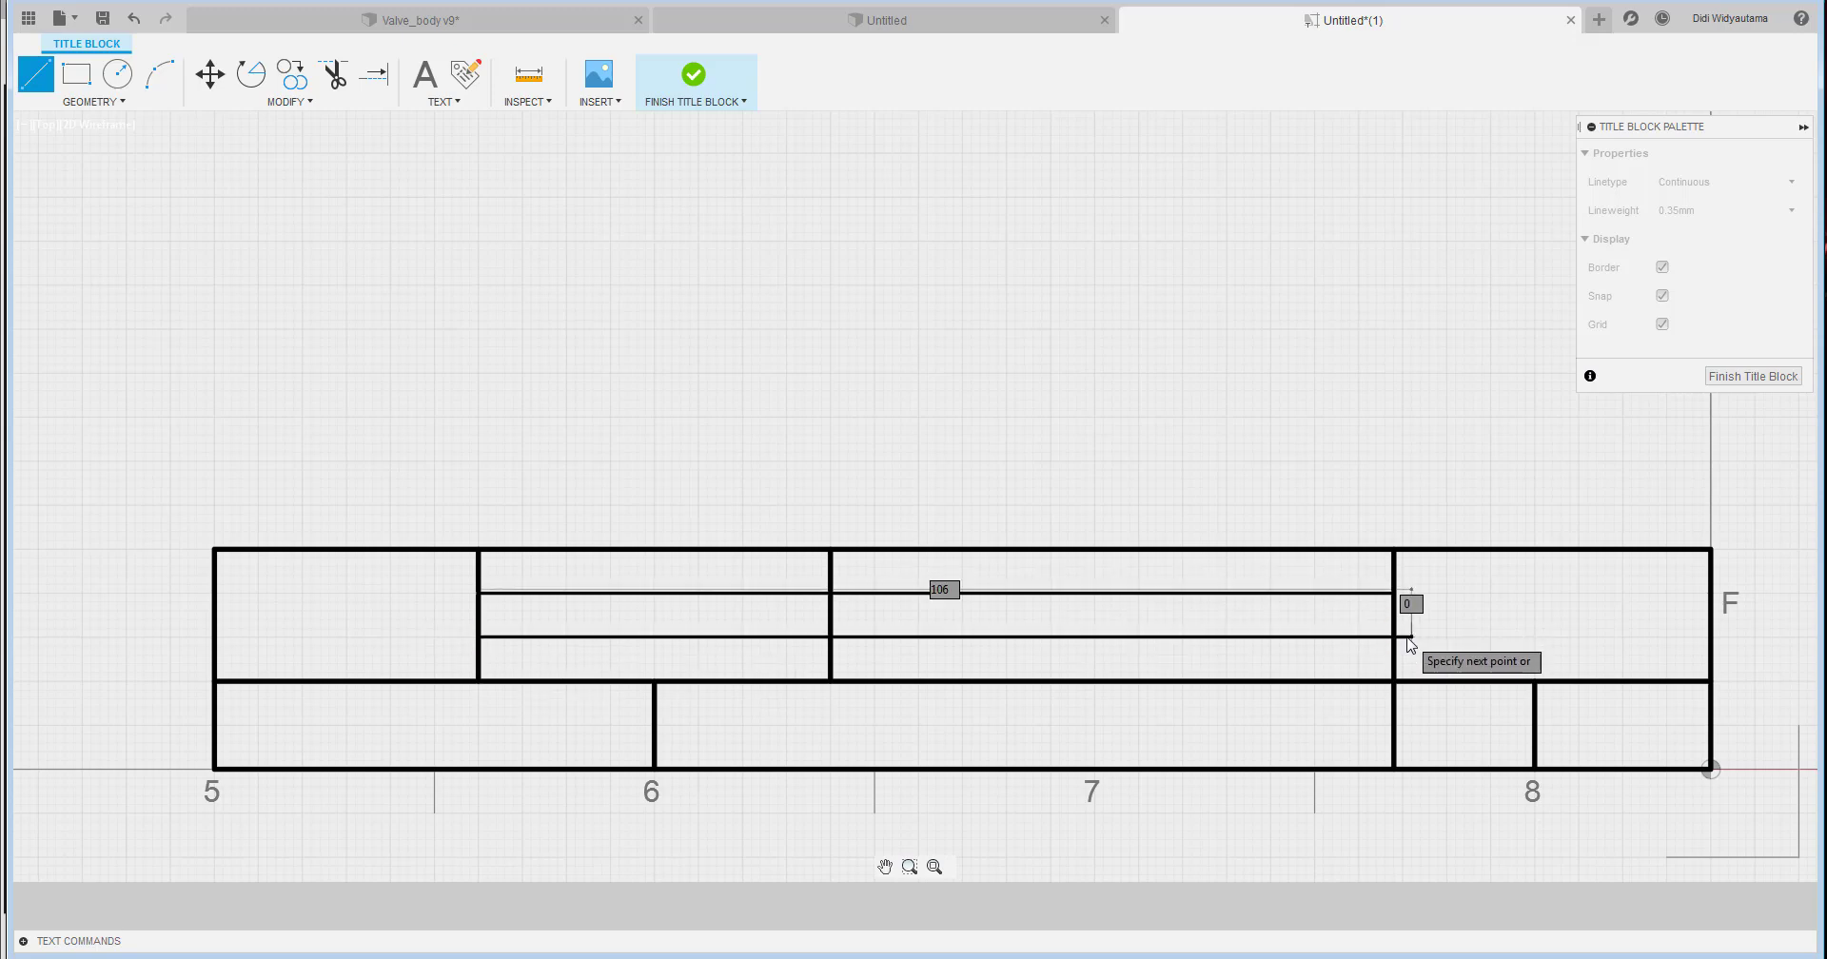
{"action": "left_click", "coordinate": [1394, 636]}
{"action": "key", "text": "Escape"}
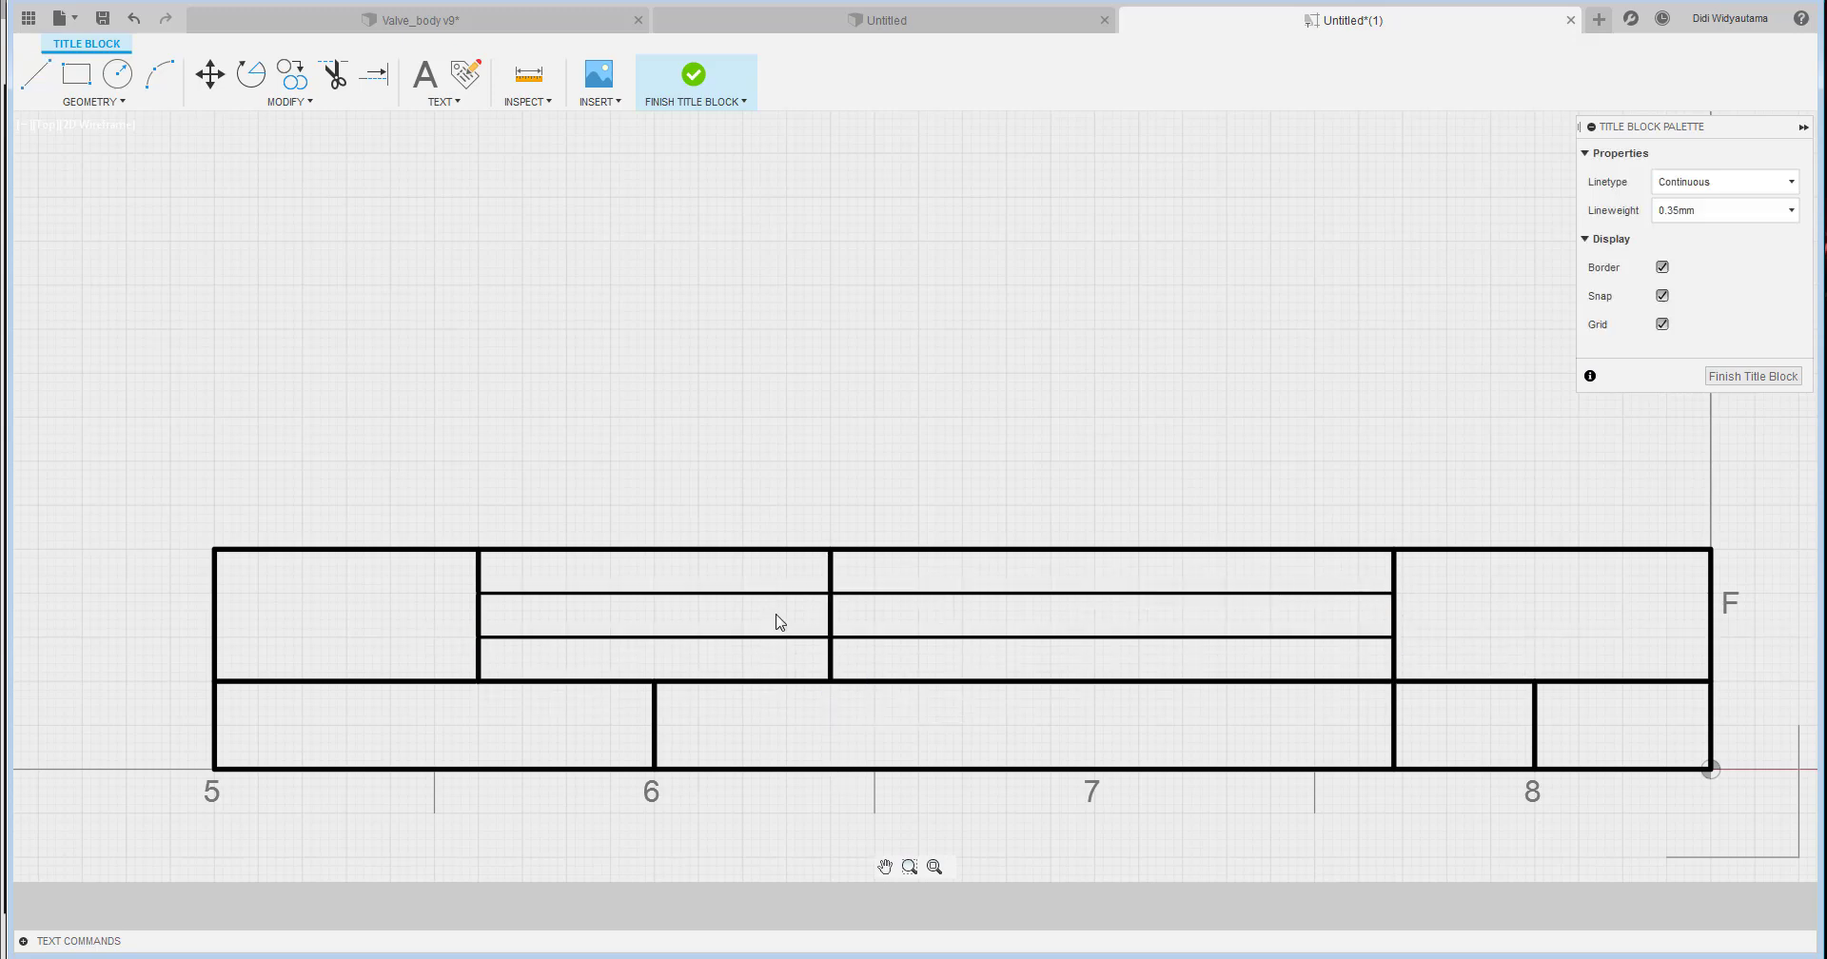
Turn off snapping and switch to the Center Point Circle tool, zoomed in.
{"action": "middle_click_drag", "start_coordinate": [536, 587], "coordinate": [605, 533]}
{"action": "scroll", "coordinate": [604, 533], "scroll_direction": "up", "scroll_amount": 1}
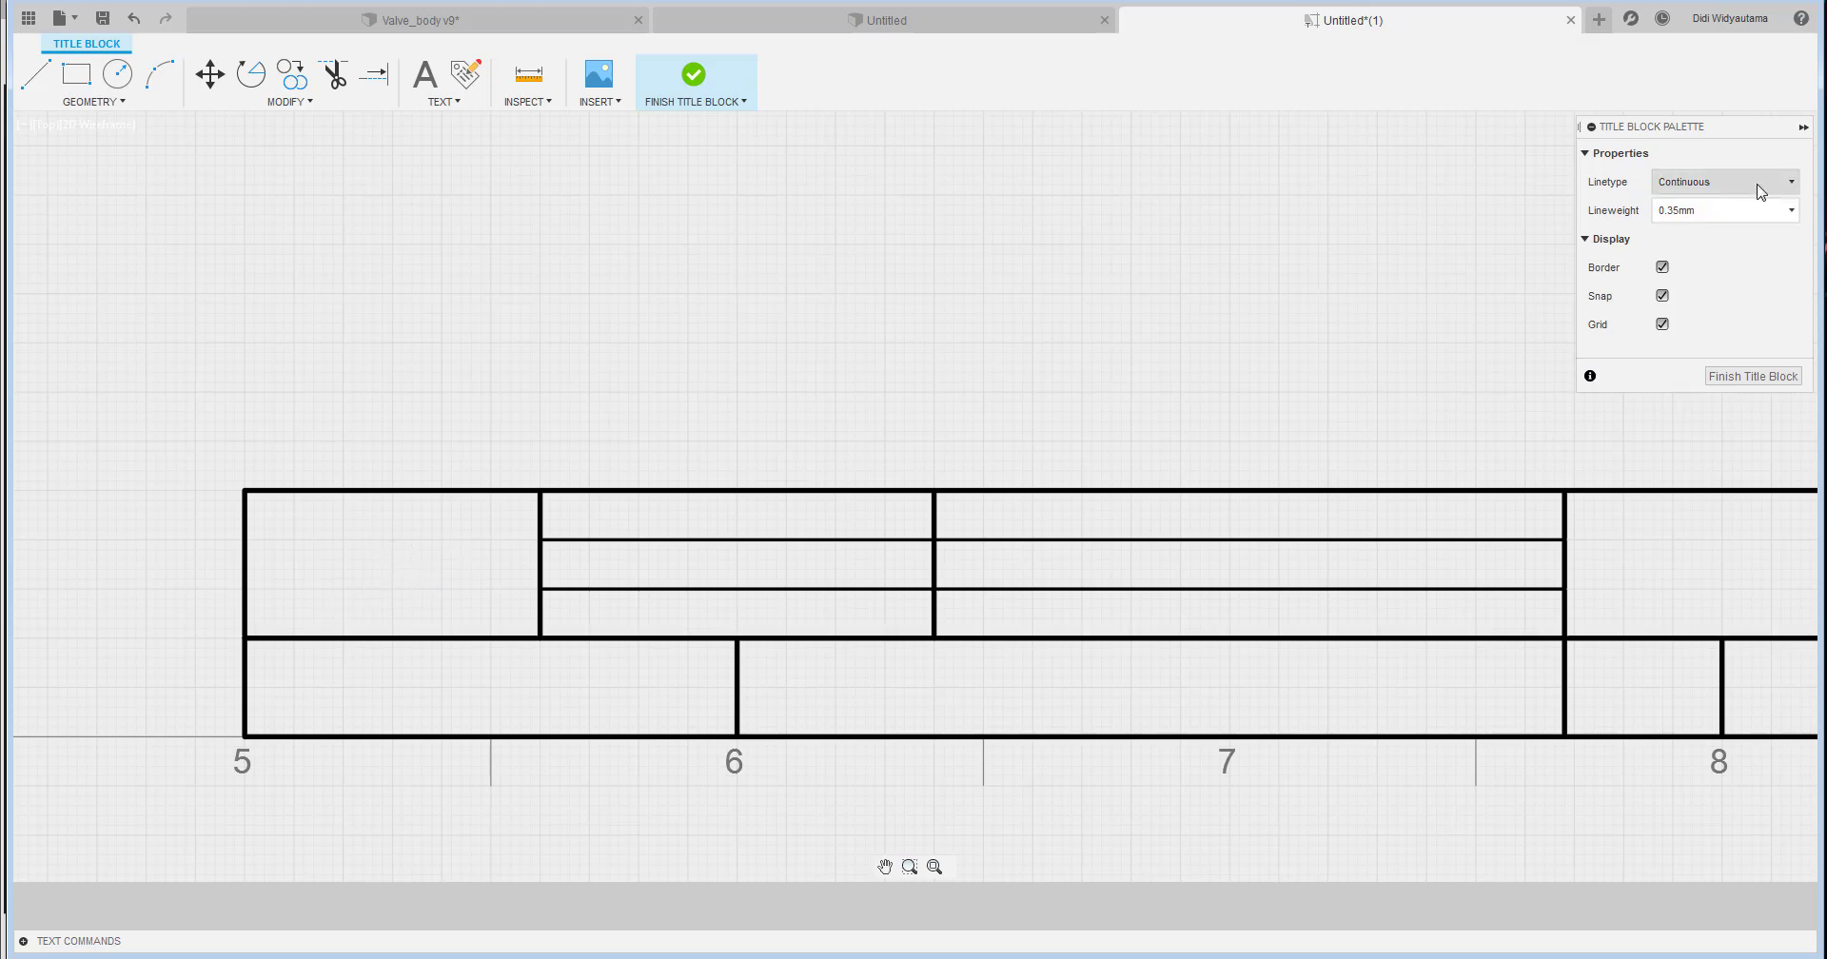
{"action": "left_click", "coordinate": [1663, 298]}
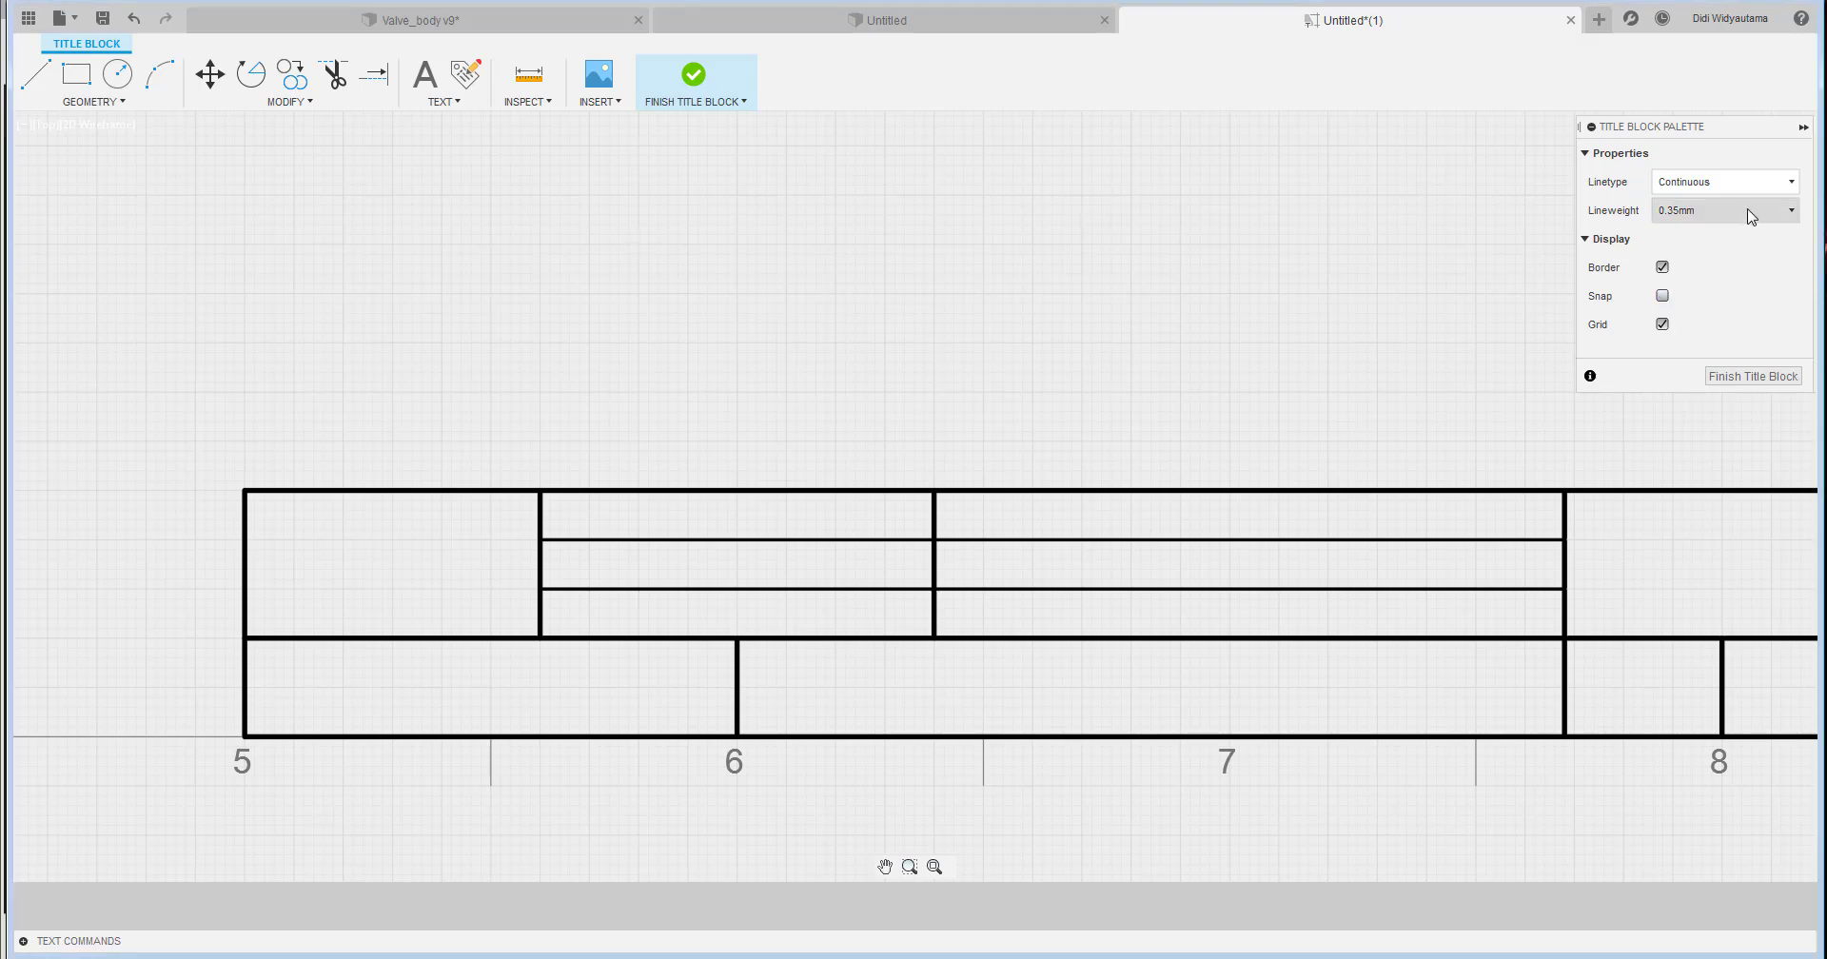
{"action": "left_click", "coordinate": [136, 68]}
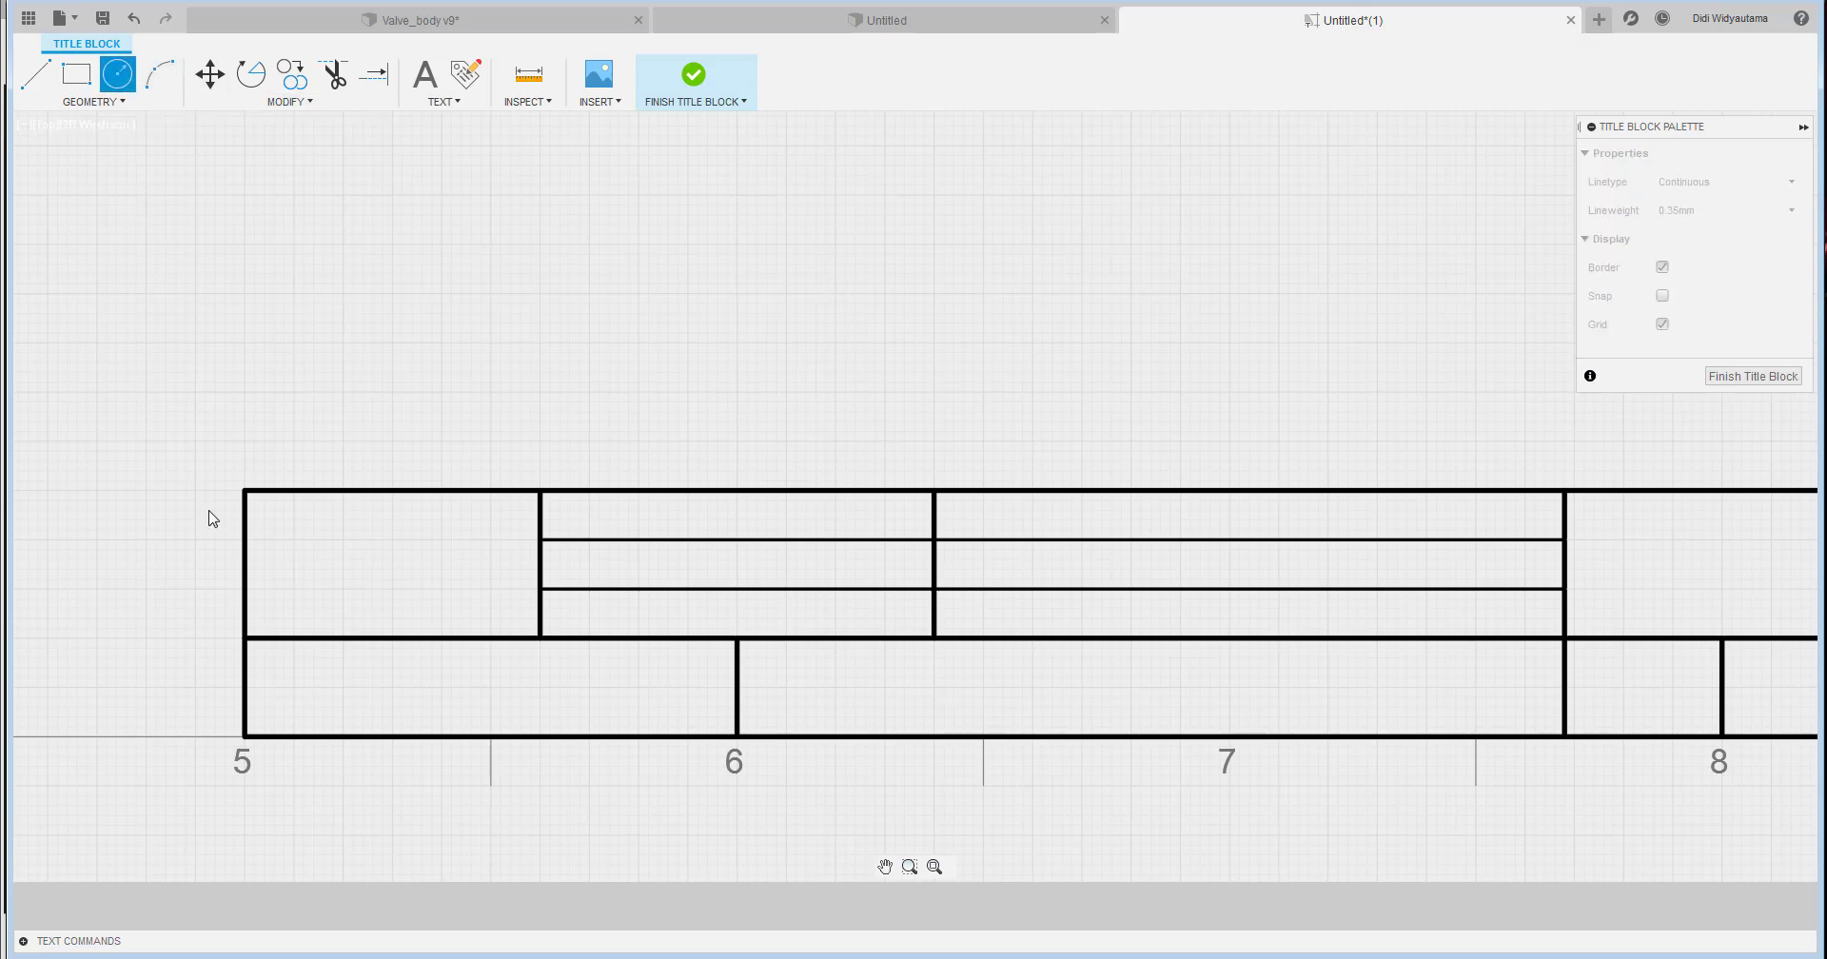
{"action": "scroll", "coordinate": [306, 571], "scroll_direction": "up", "scroll_amount": 3}
Draw a small circle and a larger concentric circle in the left cell.
{"action": "middle_click_drag", "start_coordinate": [368, 565], "coordinate": [597, 517]}
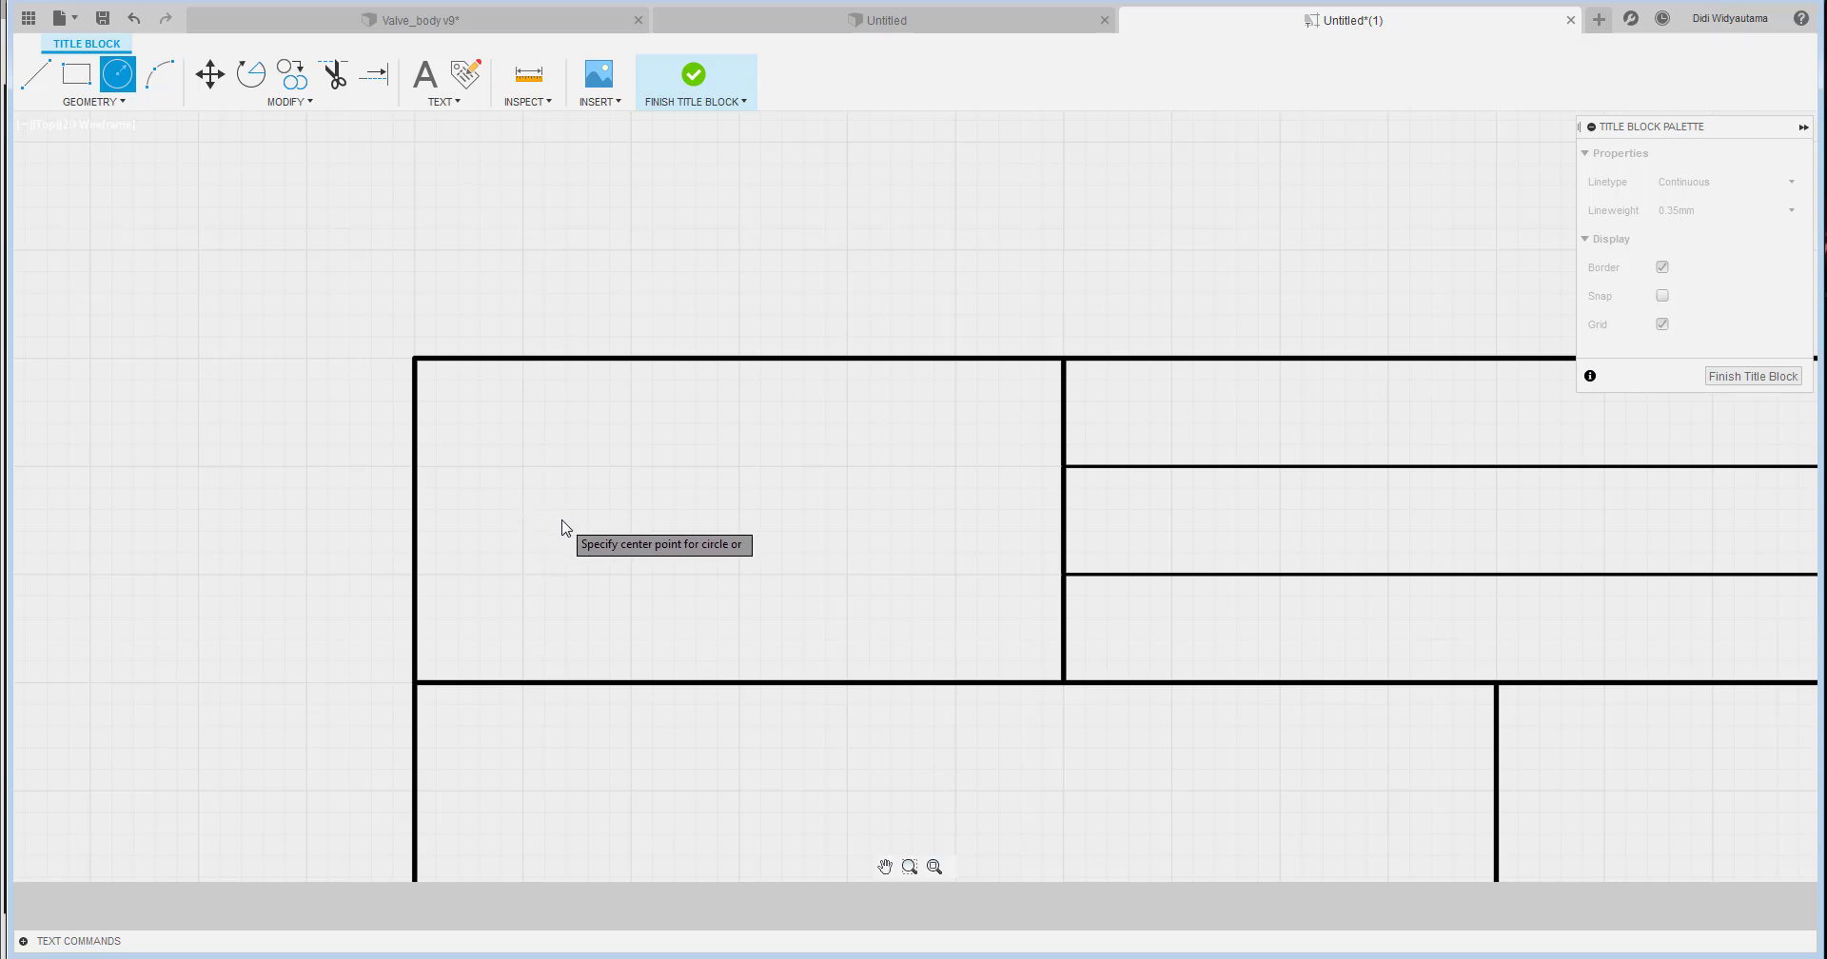
{"action": "left_click", "coordinate": [562, 519]}
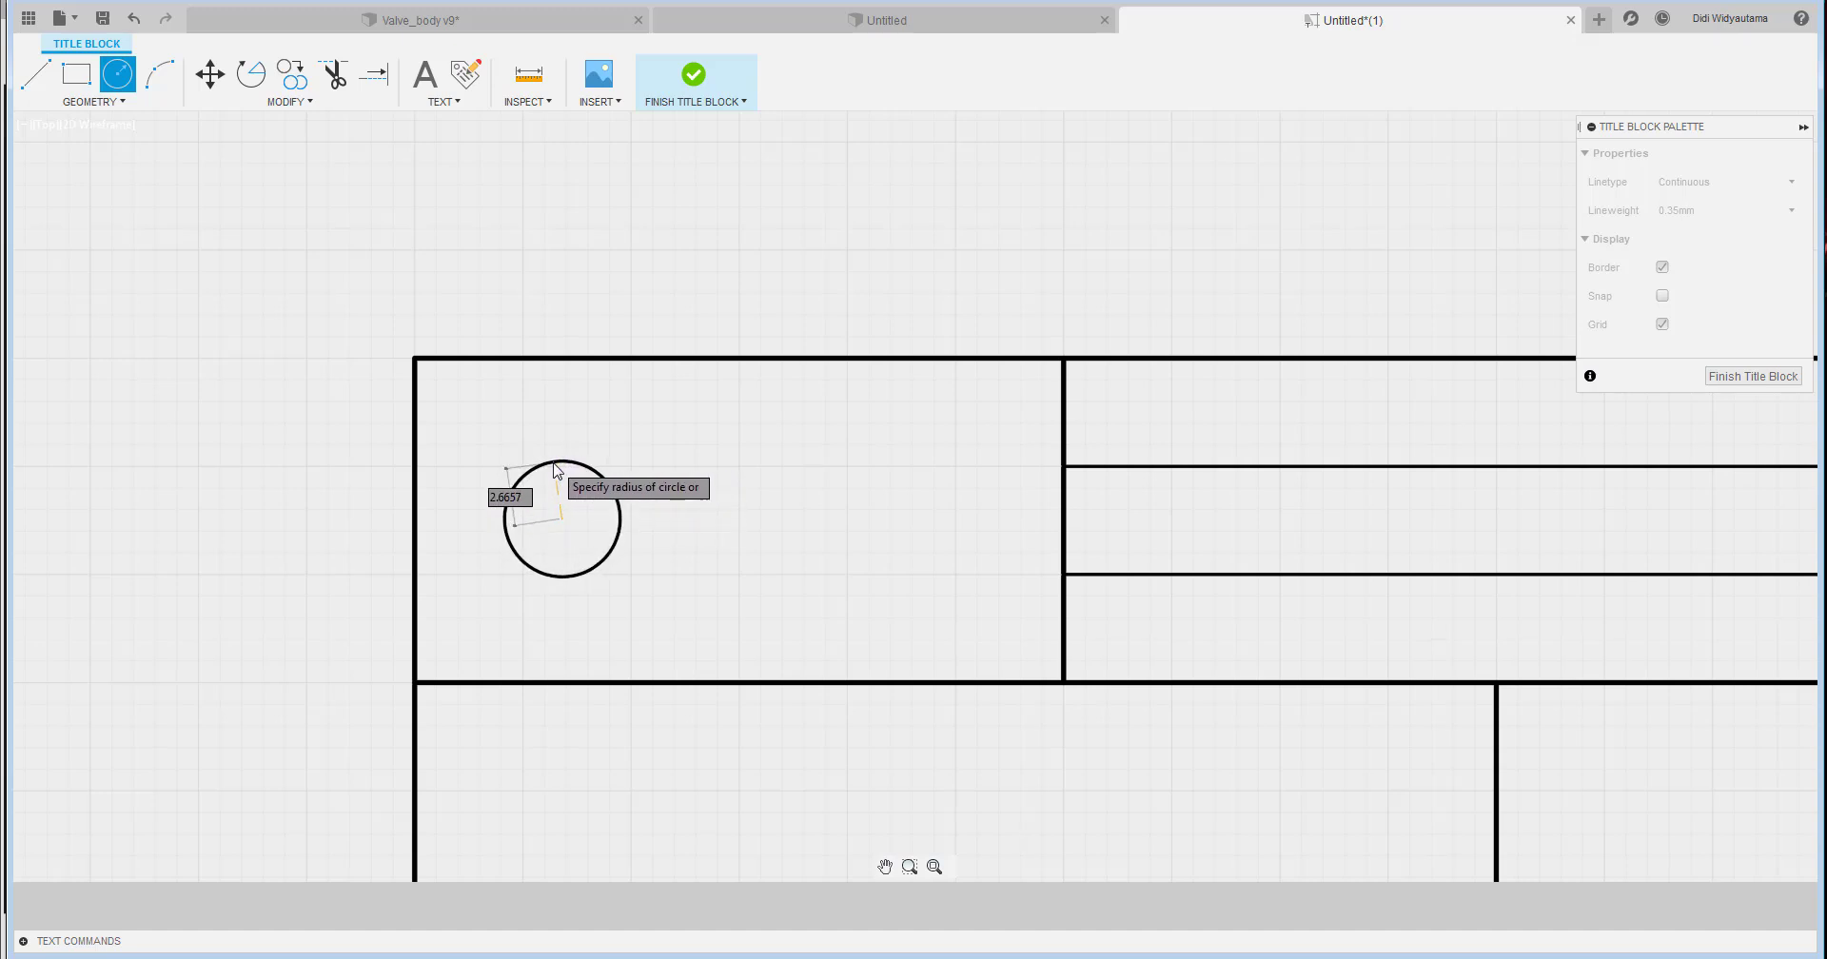
{"action": "left_click", "coordinate": [564, 467]}
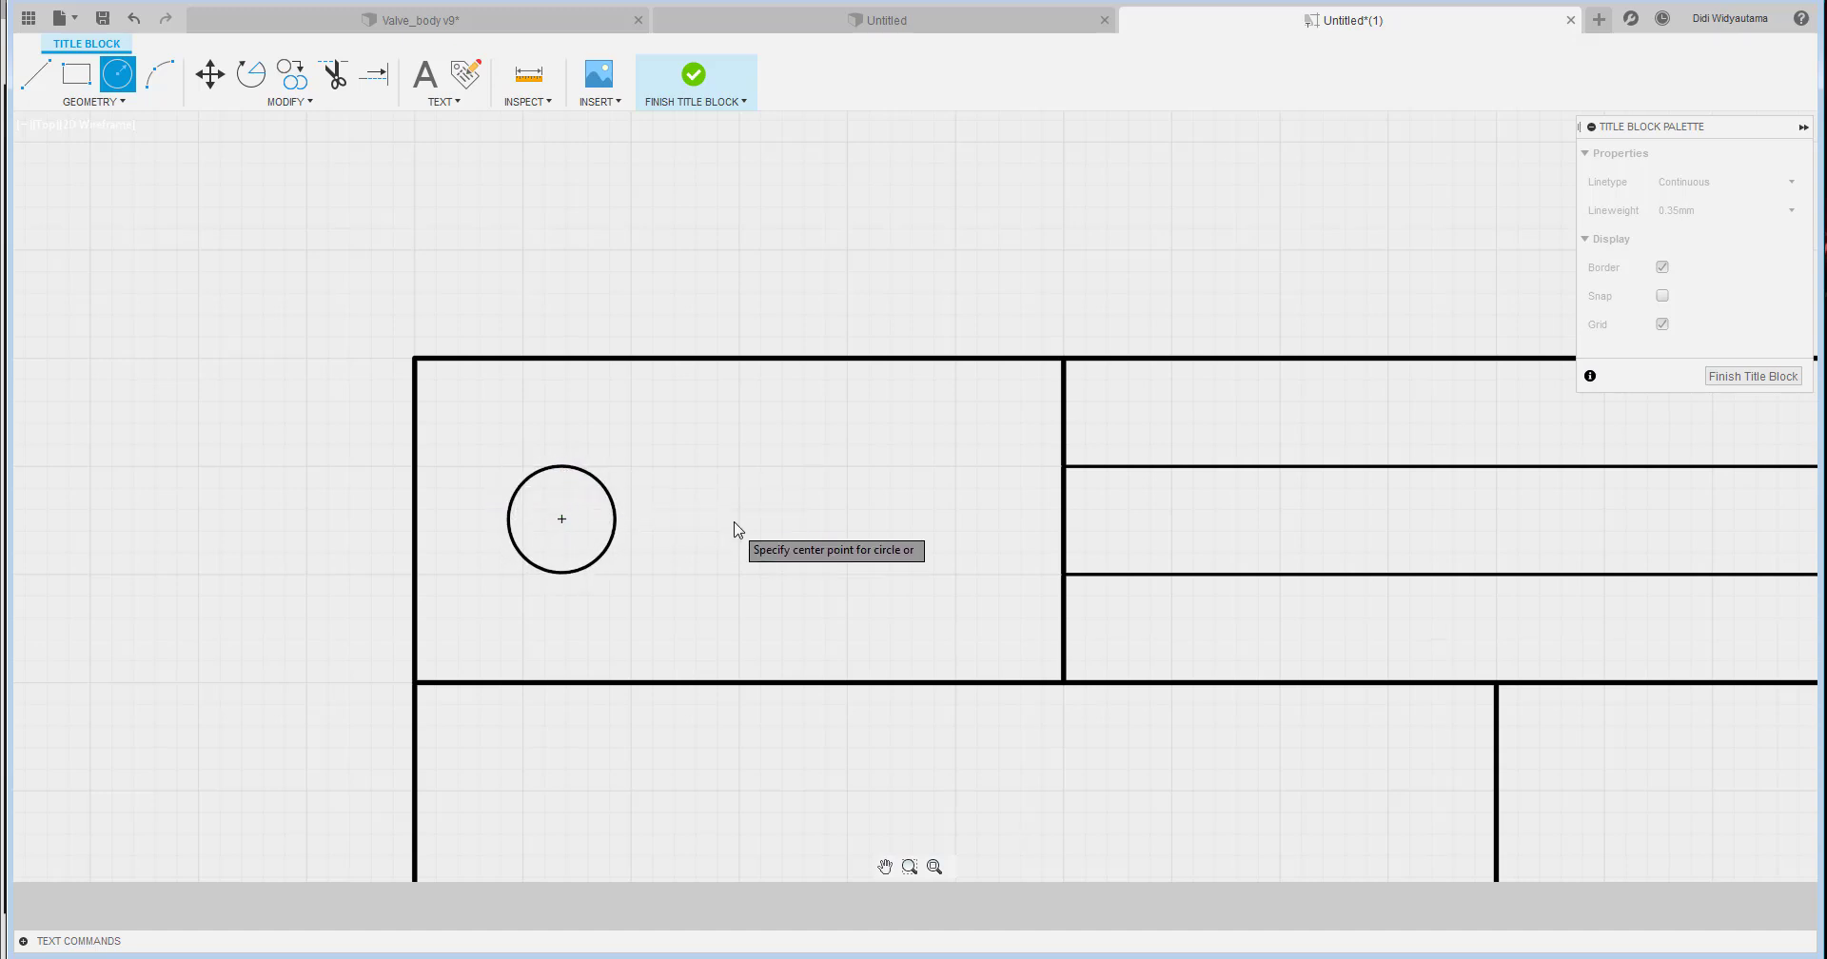
{"action": "left_click", "coordinate": [562, 519]}
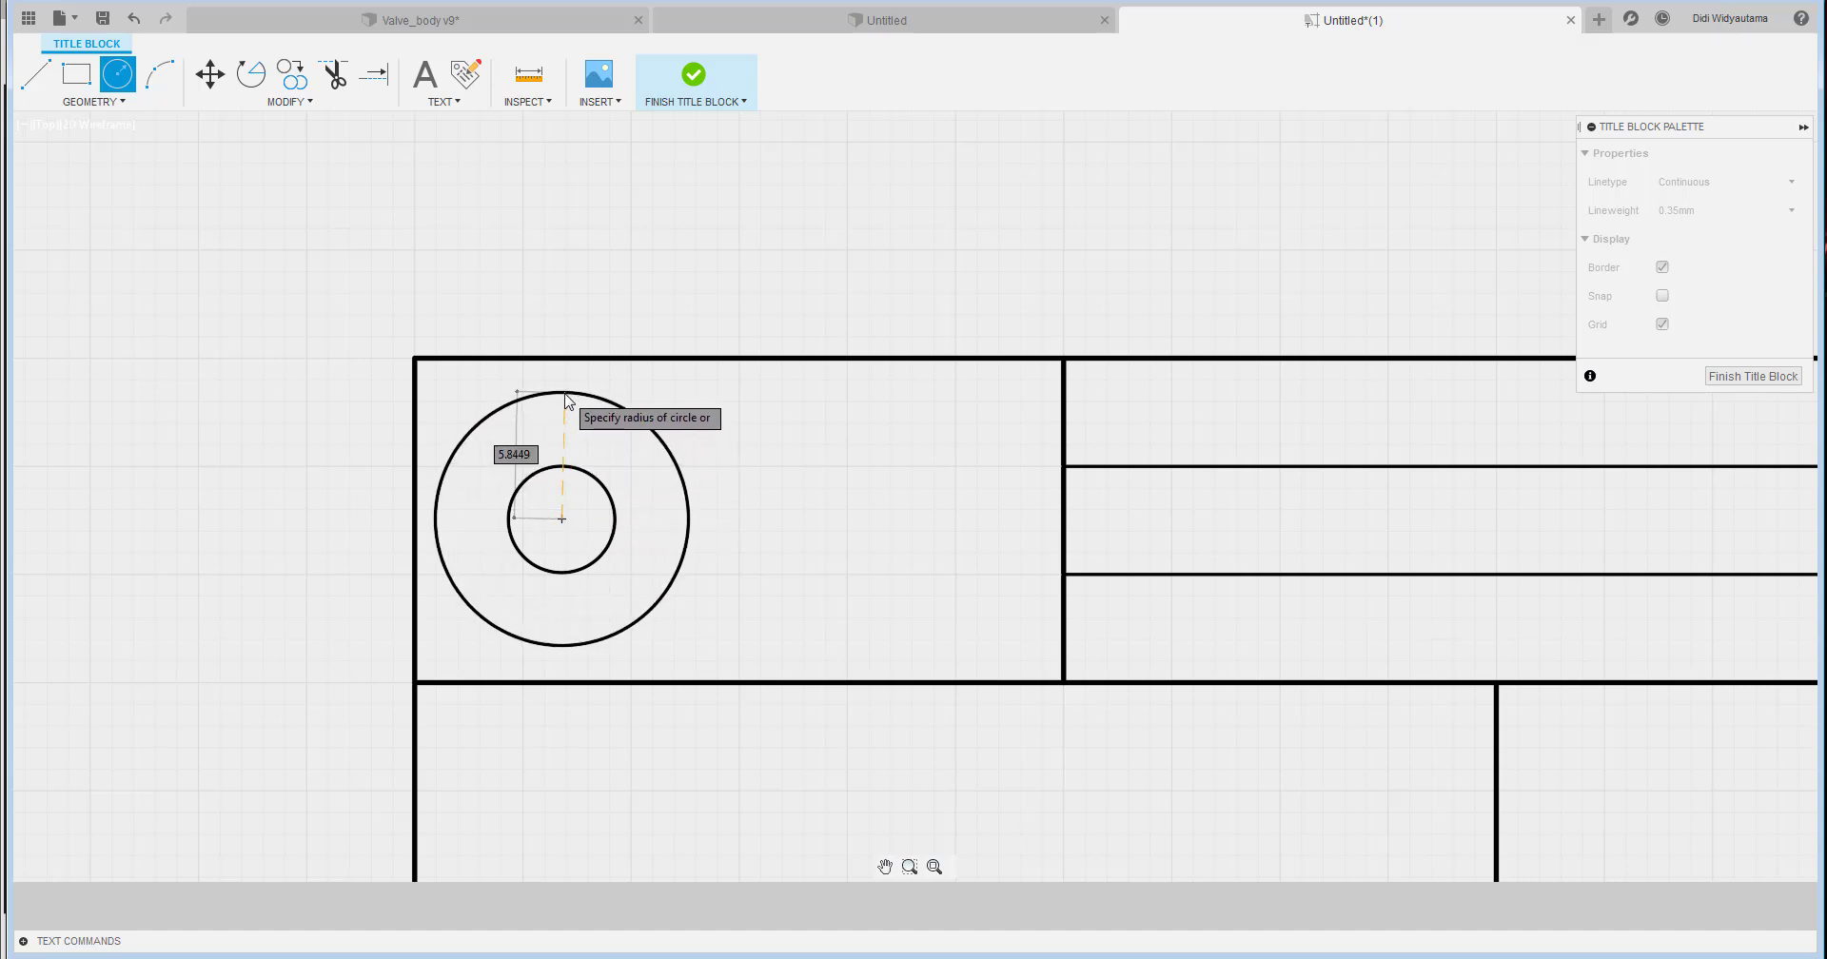
{"action": "left_click", "coordinate": [567, 398]}
With snapping on, draw a horizontal centre line through the circles' centre, extended past both sides.
{"action": "left_click", "coordinate": [35, 73]}
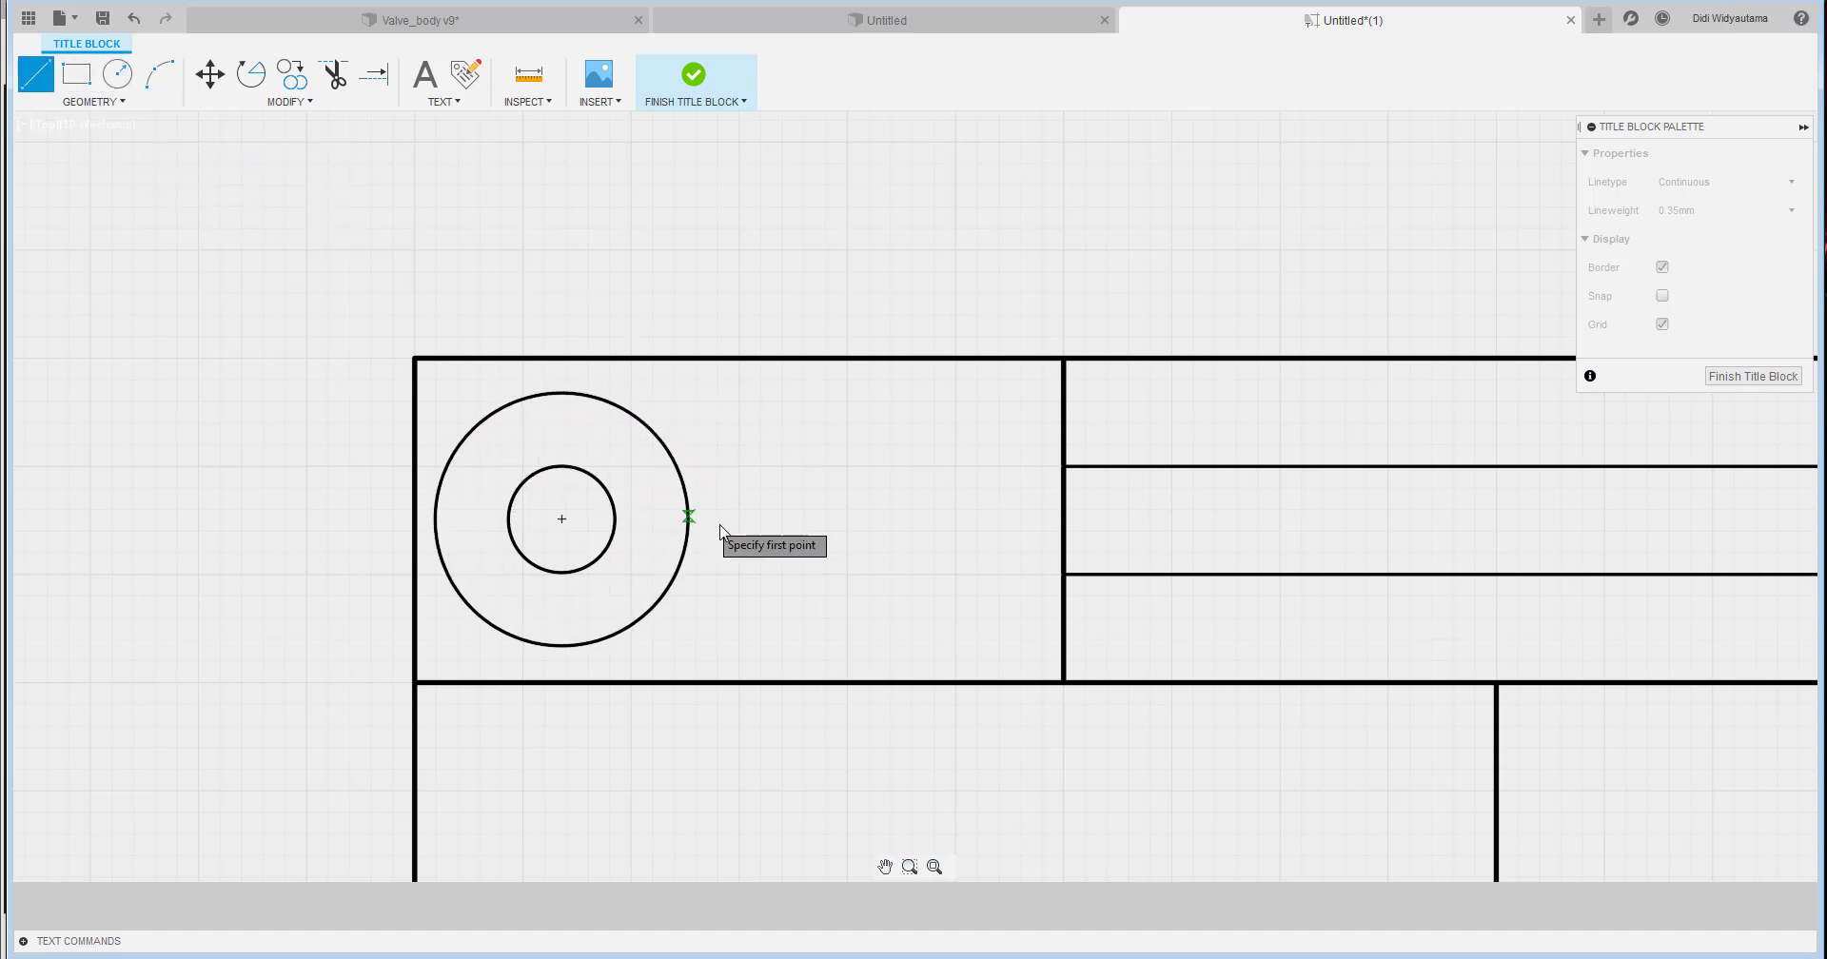
{"action": "left_click", "coordinate": [1663, 296]}
{"action": "left_click", "coordinate": [38, 76]}
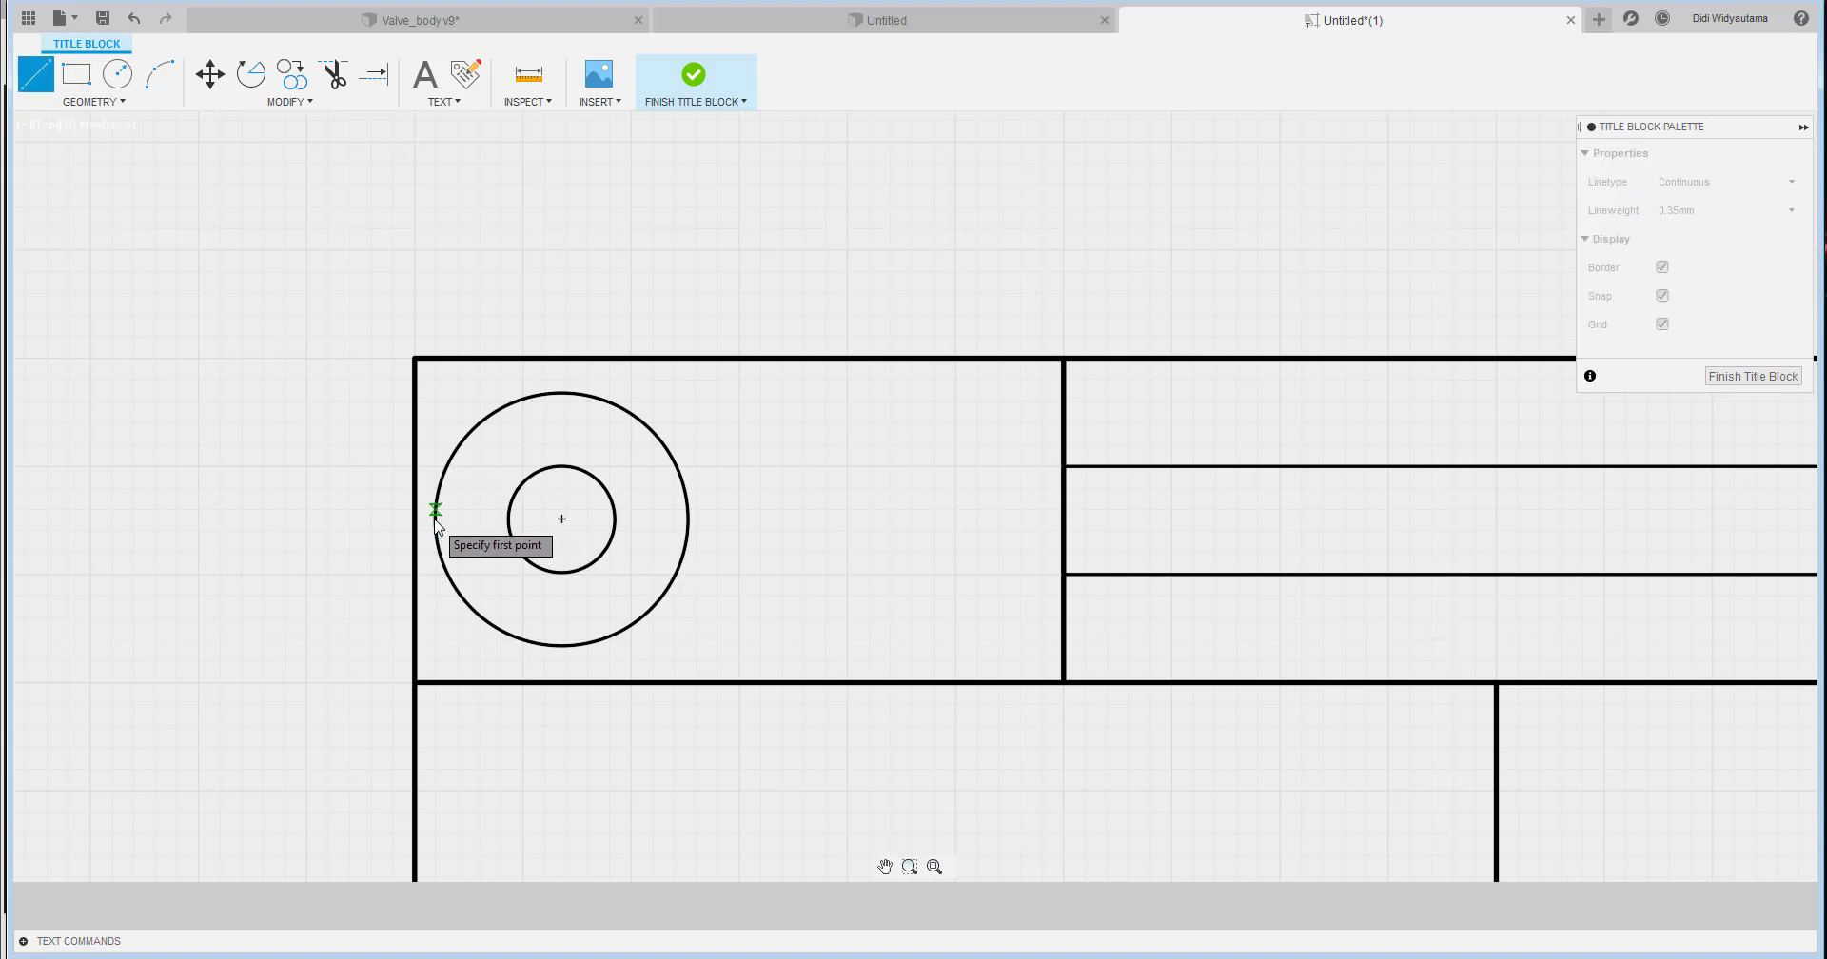
{"action": "key", "text": "Escape"}
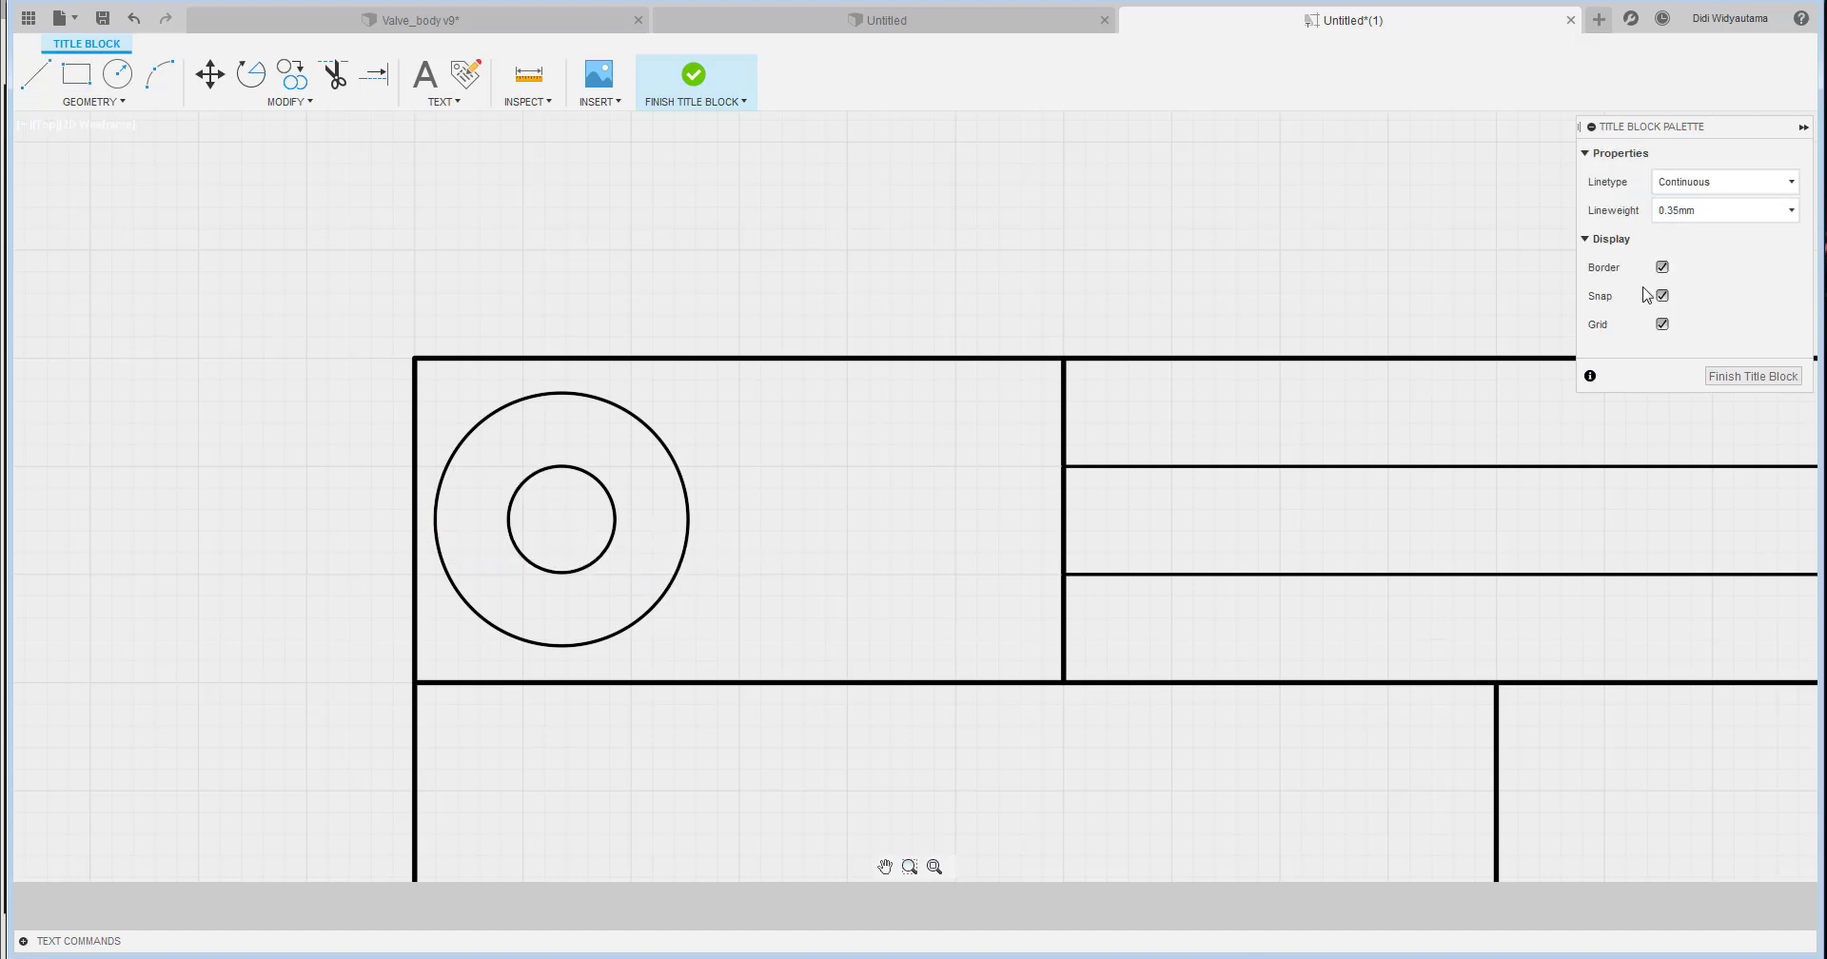
{"action": "left_click", "coordinate": [35, 74]}
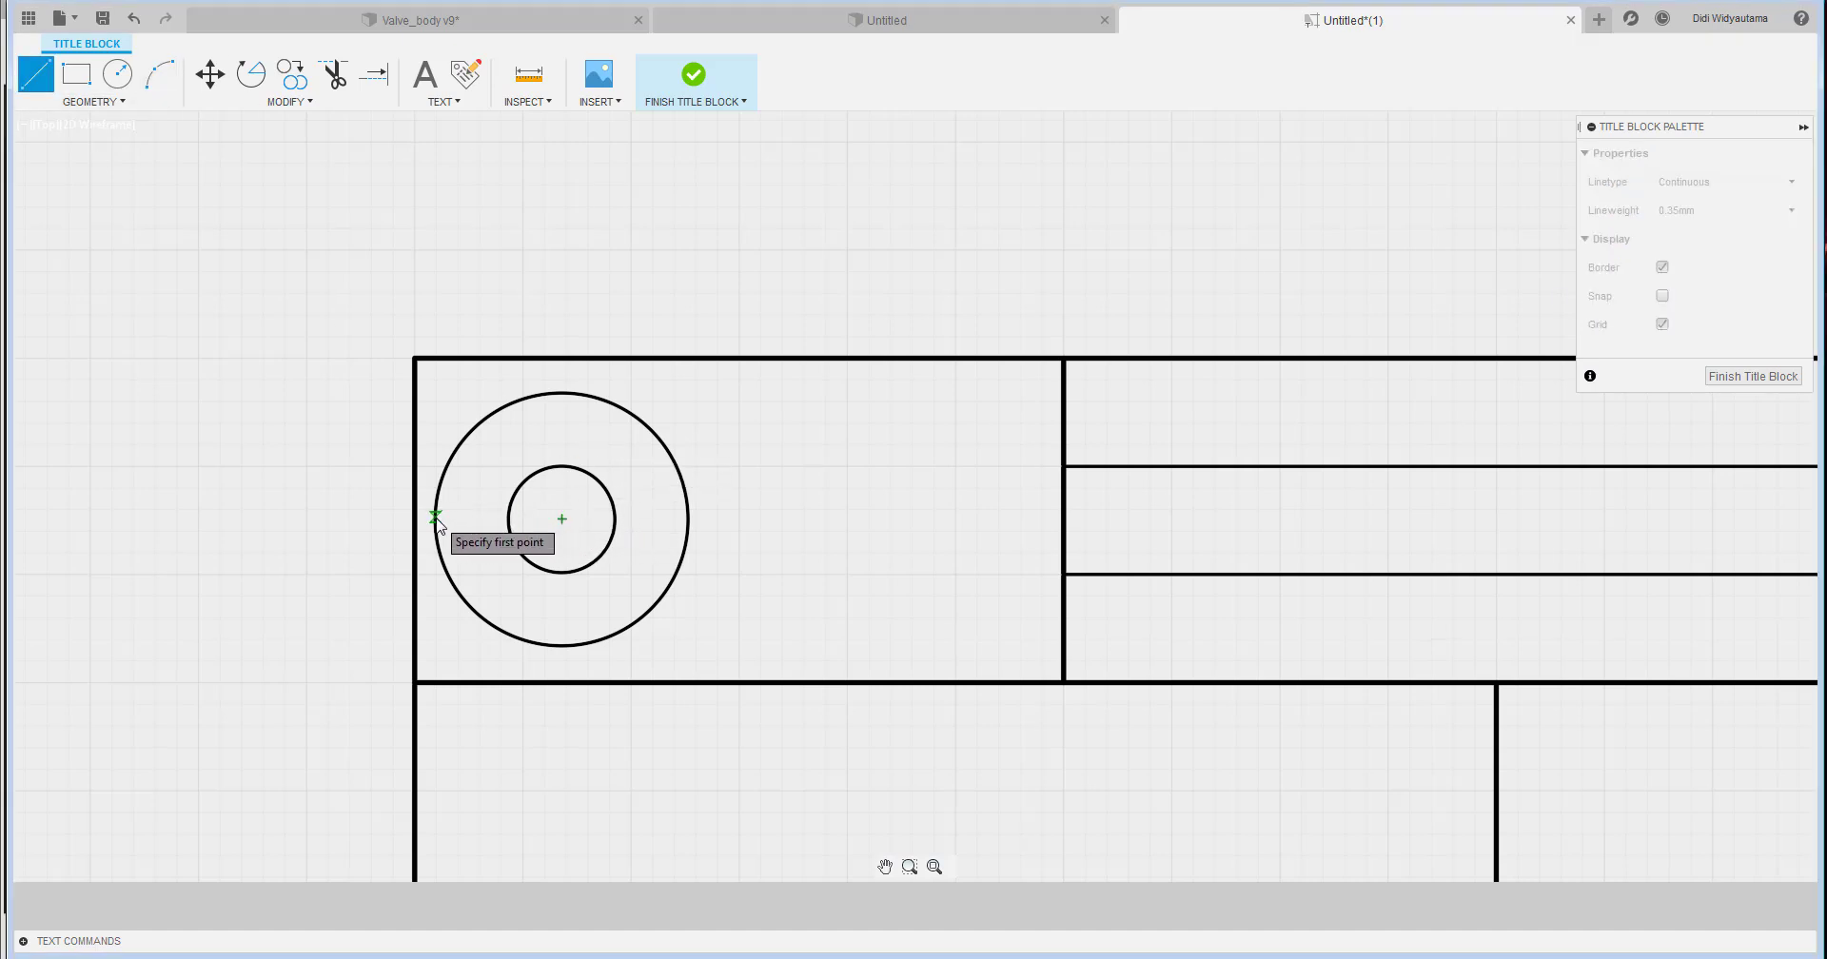
{"action": "left_click", "coordinate": [561, 518]}
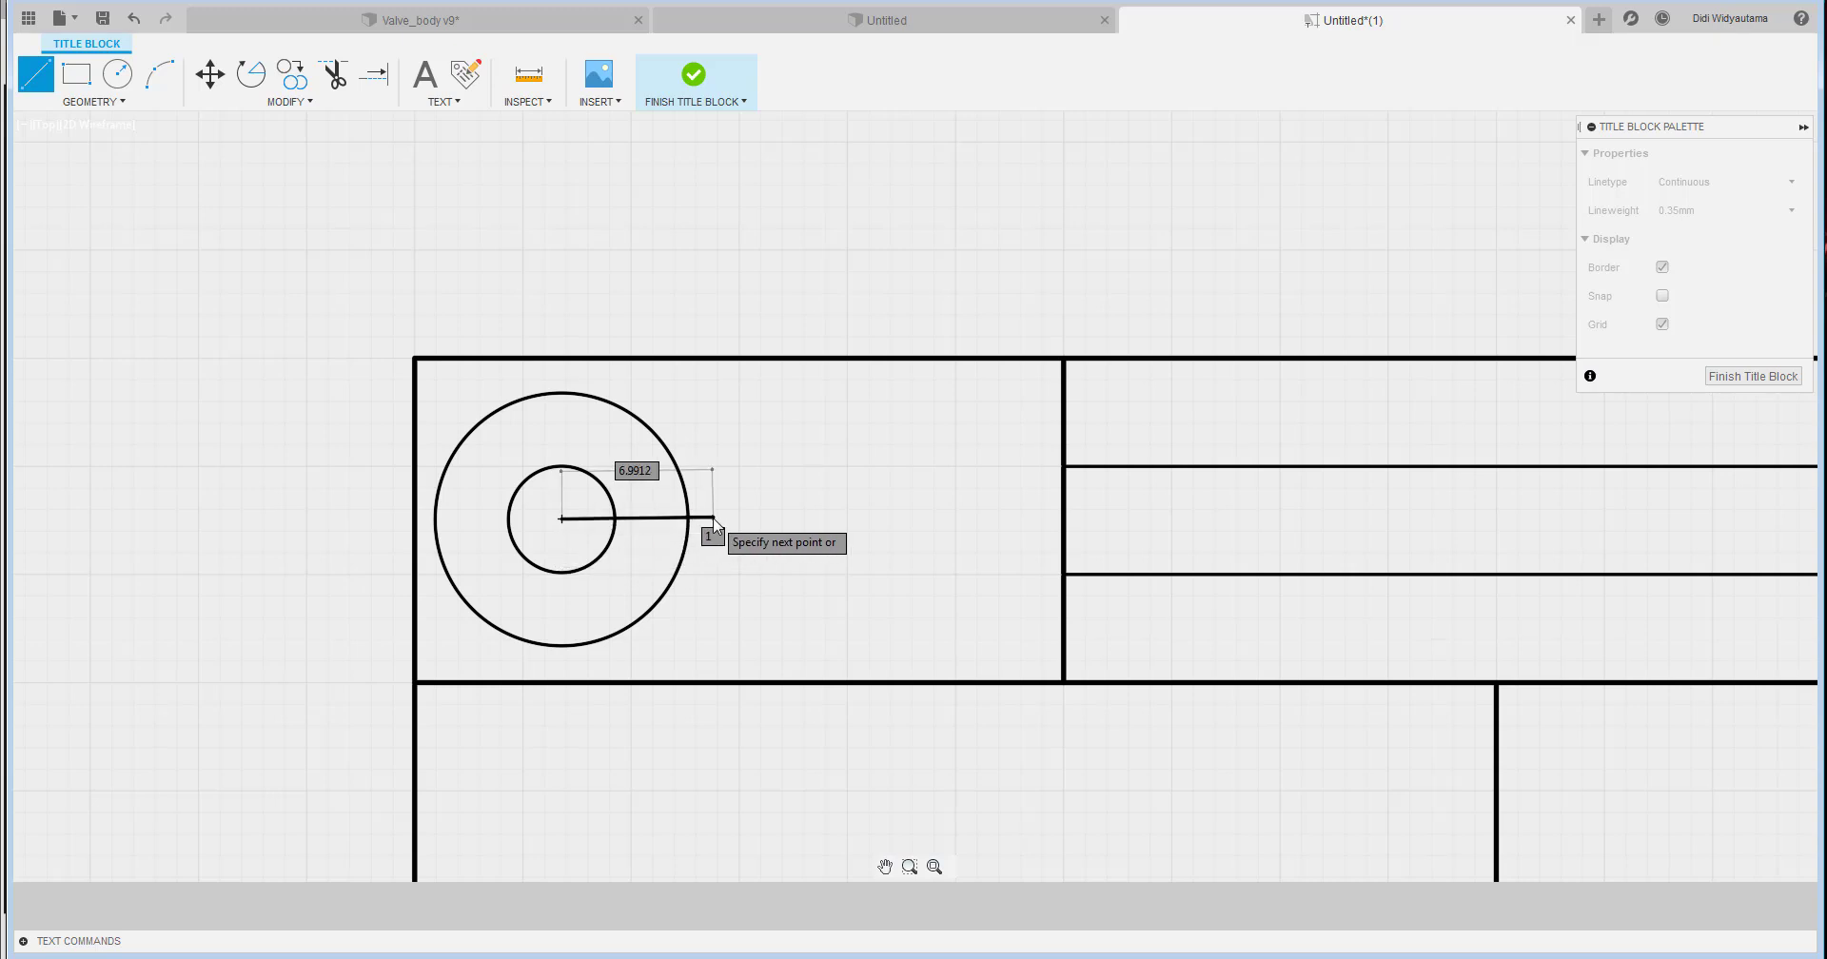
{"action": "left_click", "coordinate": [701, 518]}
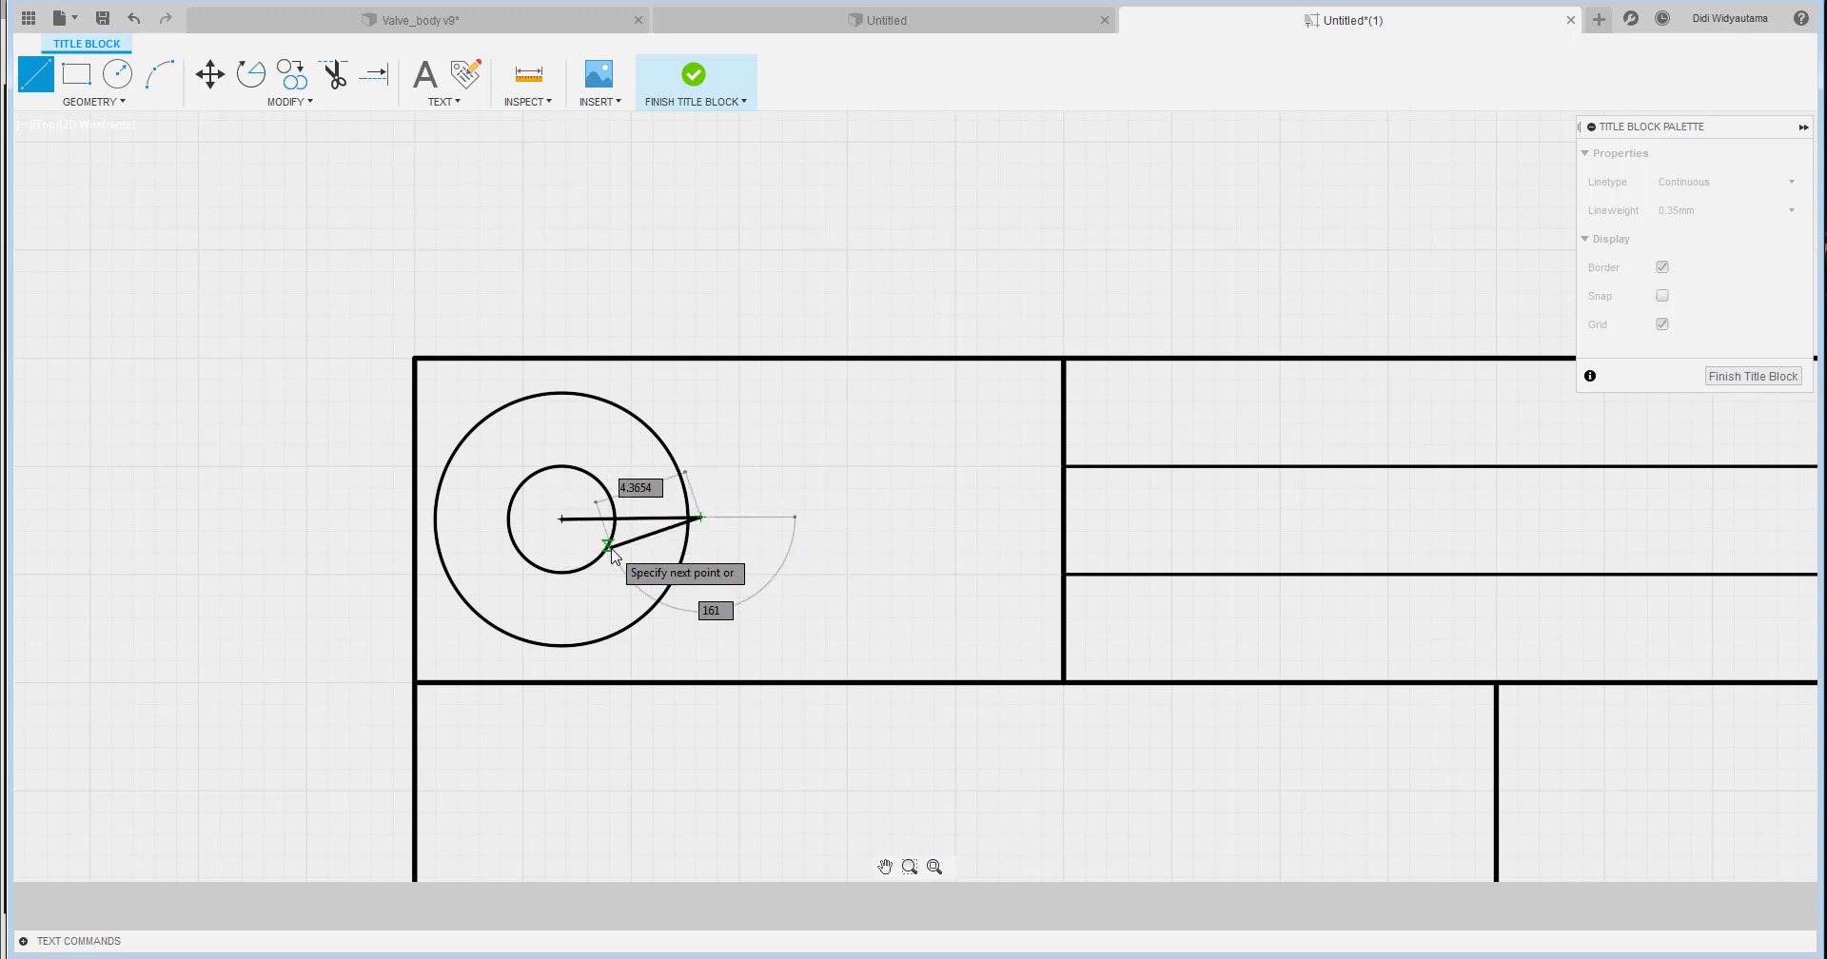
{"action": "key", "text": "Escape"}
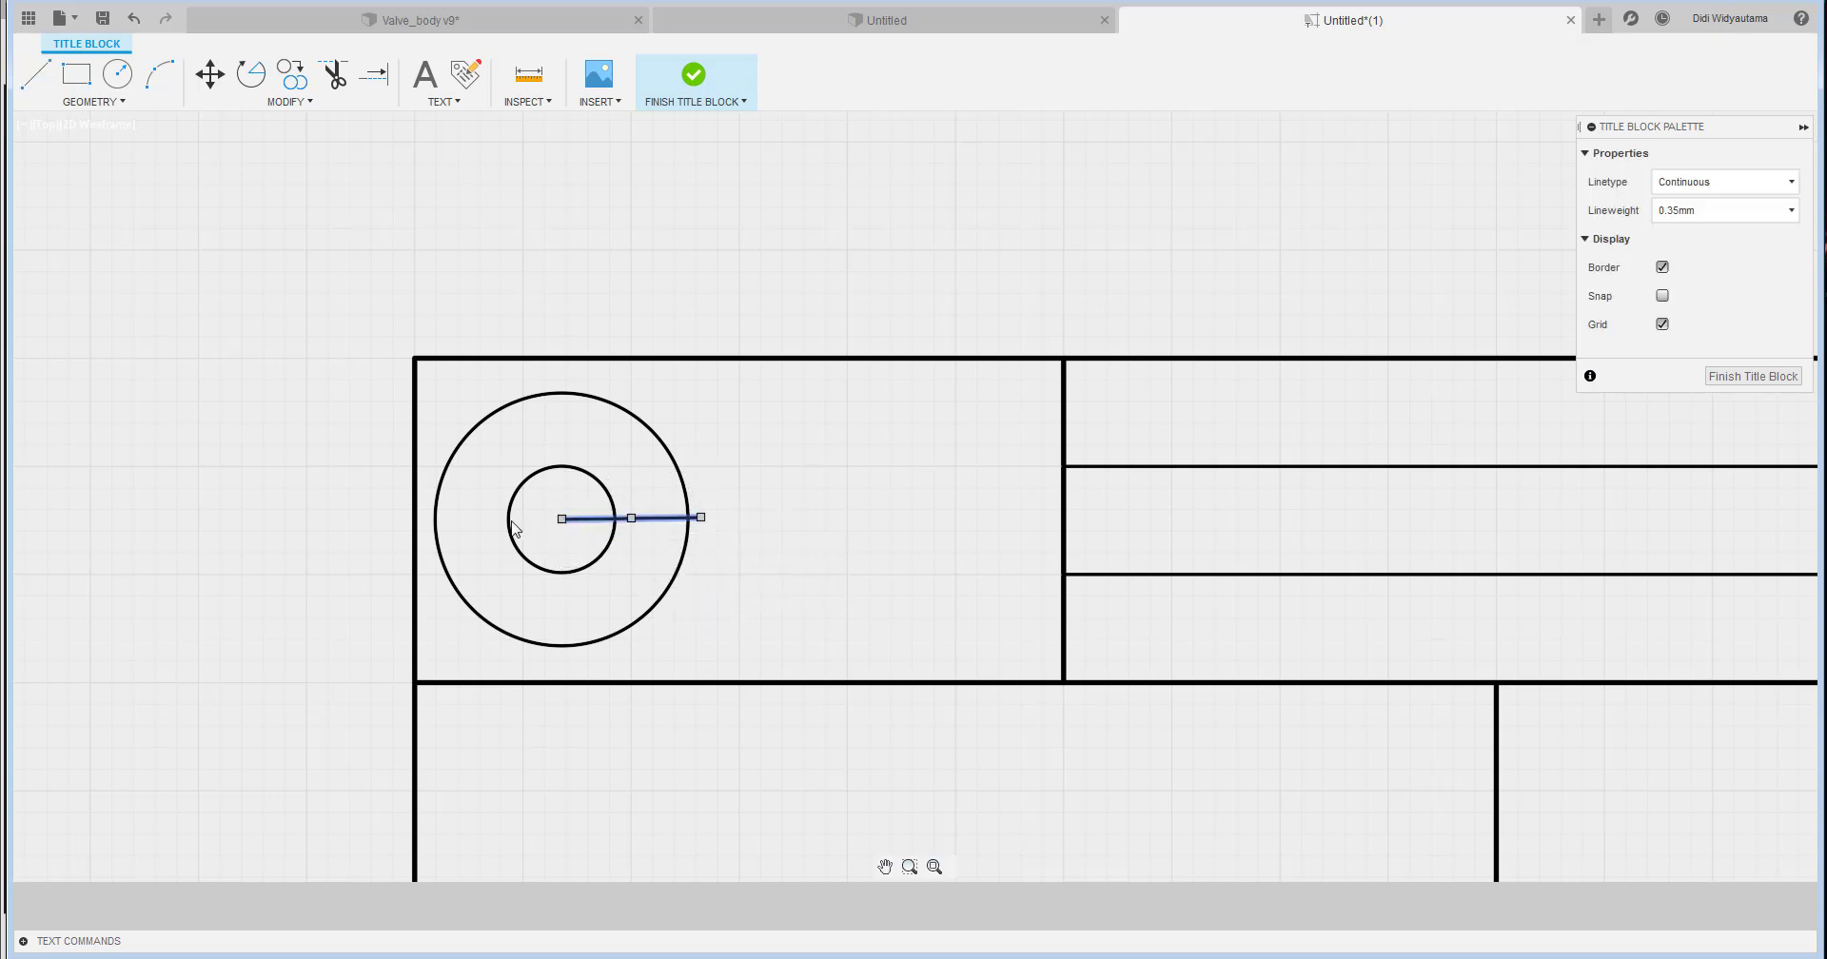
{"action": "left_click_drag", "start_coordinate": [563, 524], "coordinate": [427, 519]}
{"action": "scroll", "coordinate": [424, 521], "scroll_direction": "up", "scroll_amount": 4}
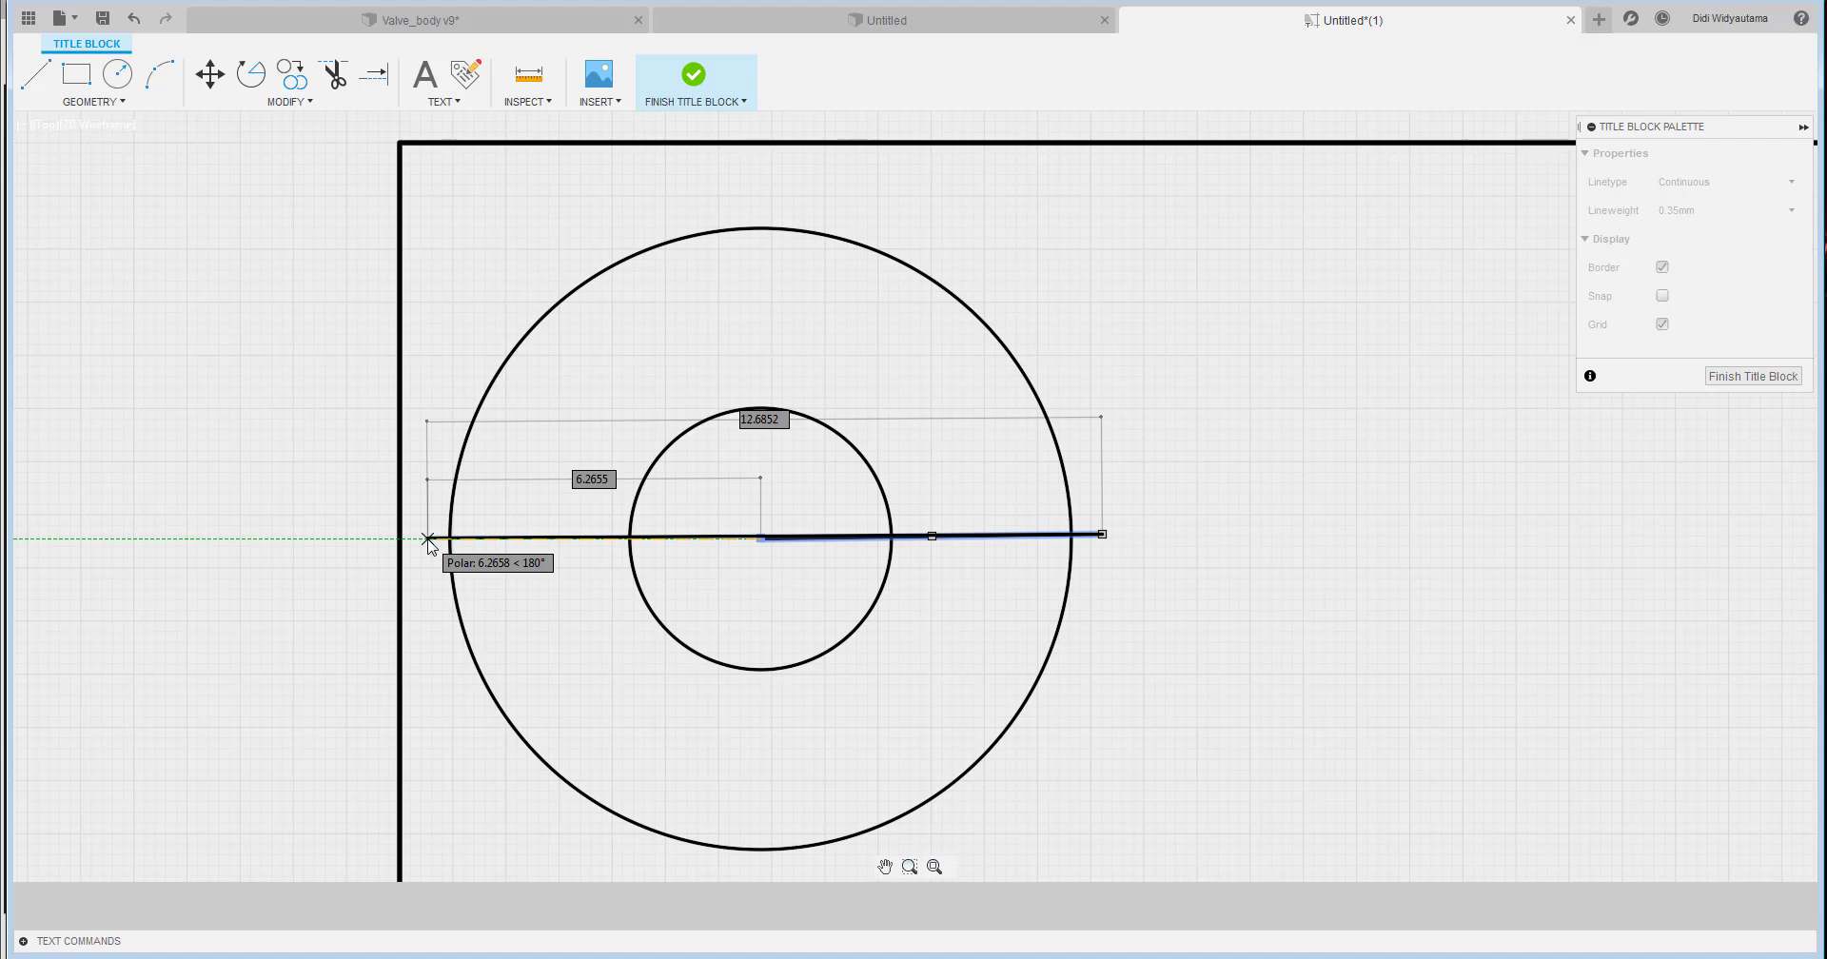
{"action": "left_click", "coordinate": [429, 539]}
{"action": "key", "text": "Escape"}
{"action": "scroll", "coordinate": [1174, 579], "scroll_direction": "down", "scroll_amount": 2}
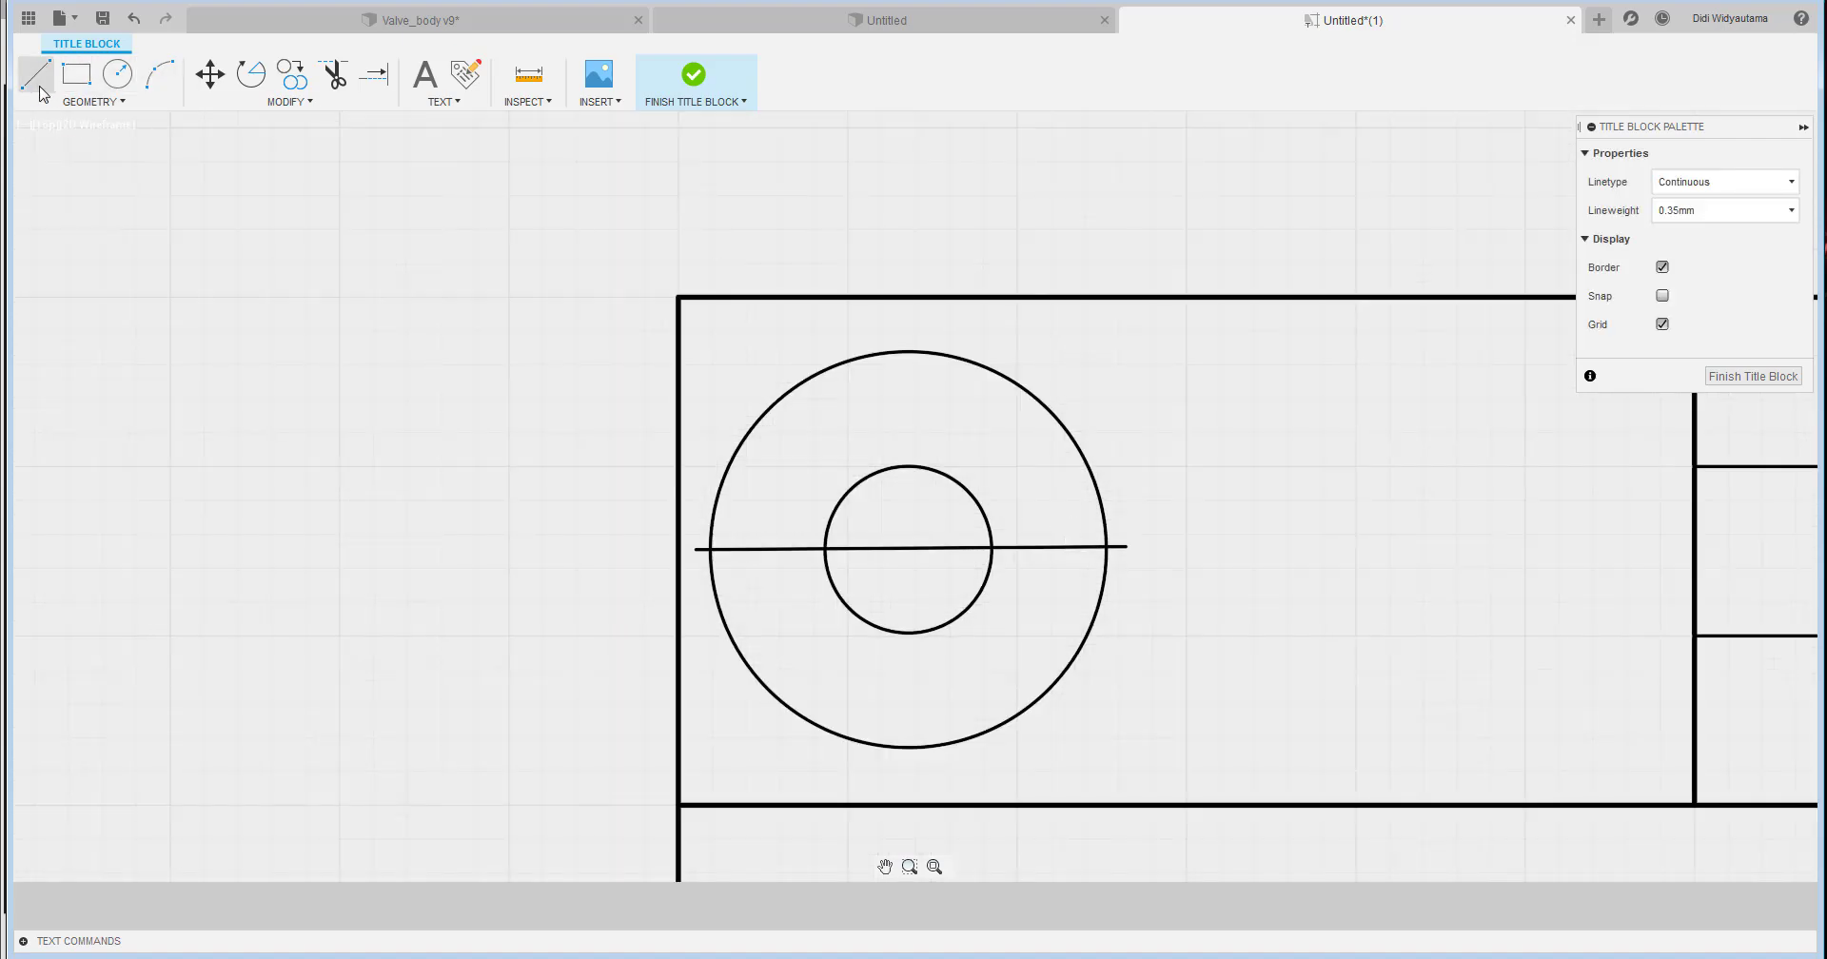
Draw a vertical centre line through the circles, above and below the outer circle.
{"action": "left_click", "coordinate": [40, 88]}
{"action": "left_click", "coordinate": [909, 549]}
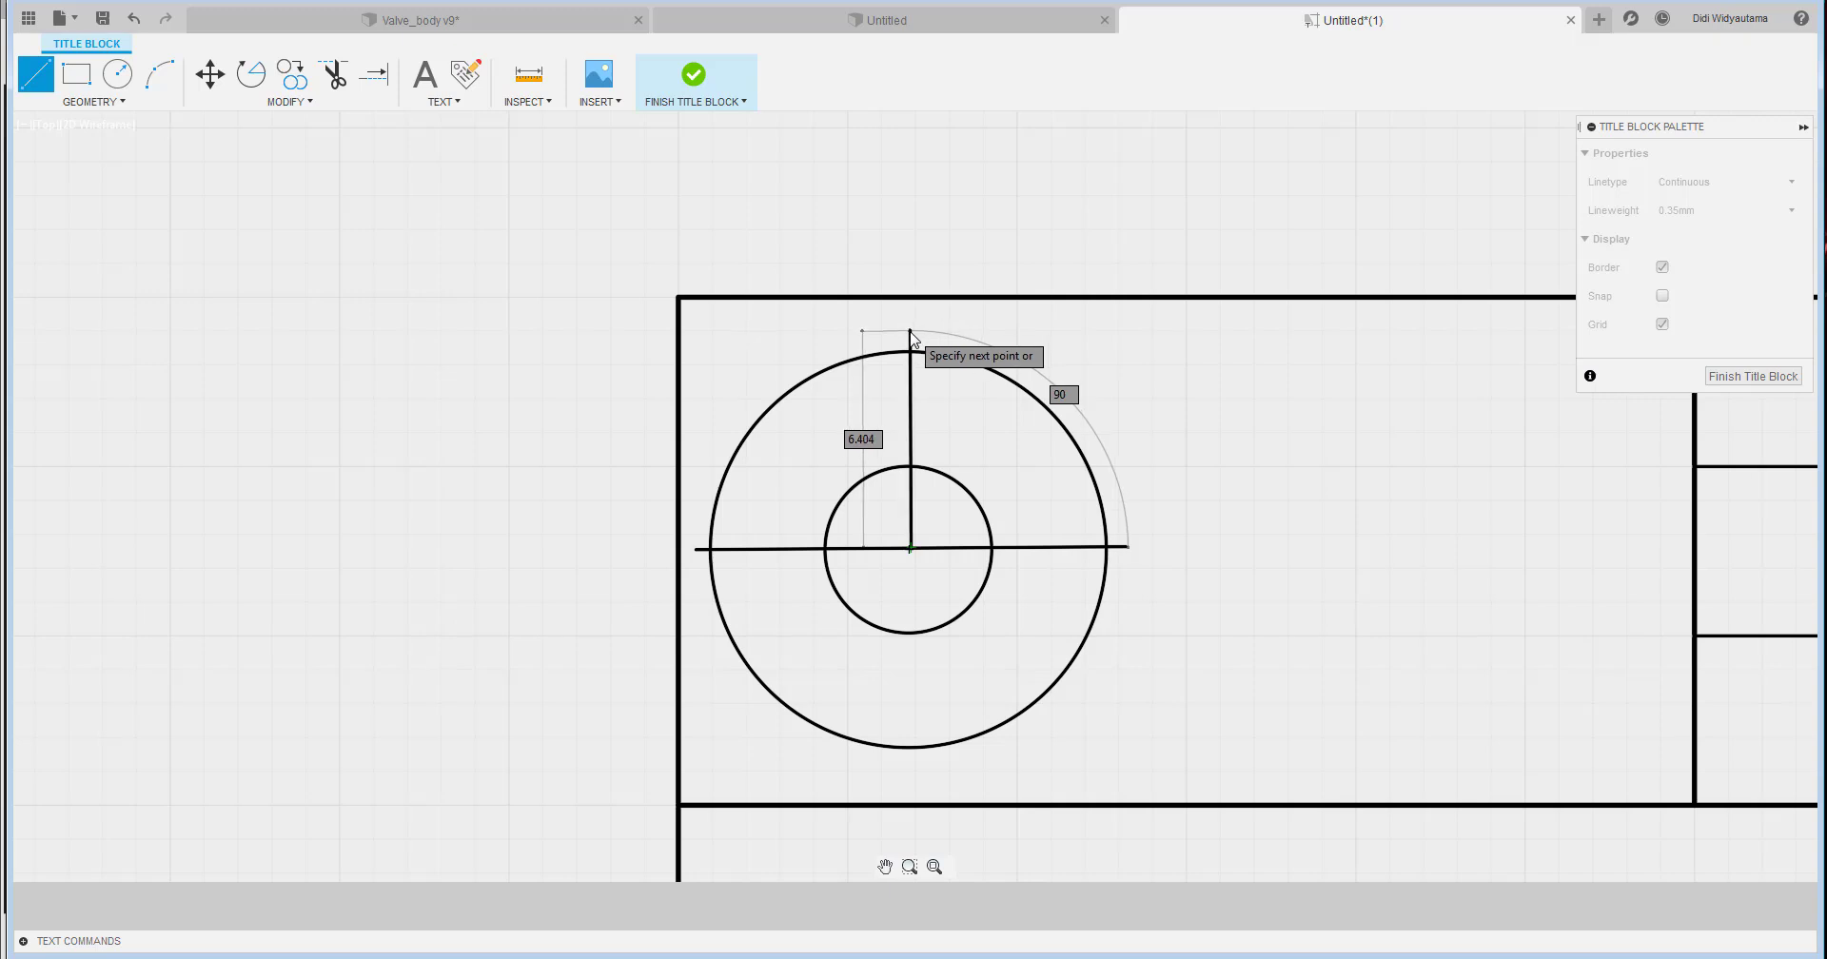
{"action": "left_click", "coordinate": [911, 332]}
{"action": "key", "text": "Escape"}
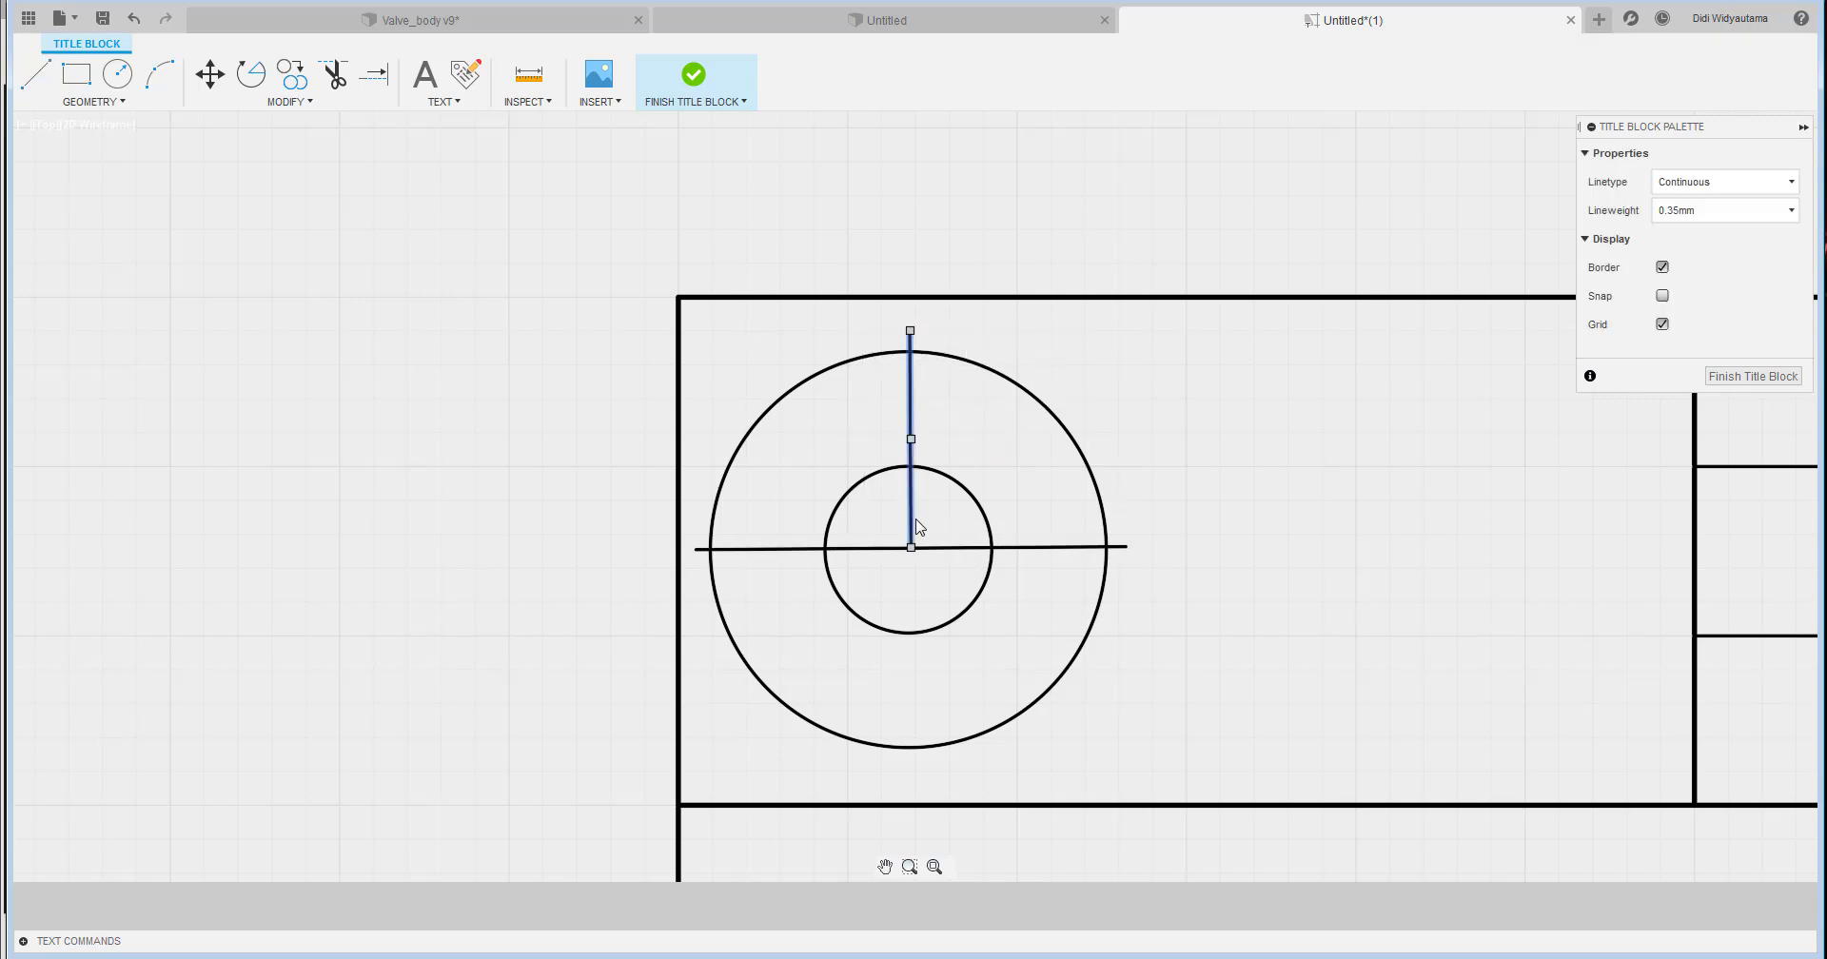
{"action": "key", "text": "l"}
{"action": "left_click", "coordinate": [911, 549]}
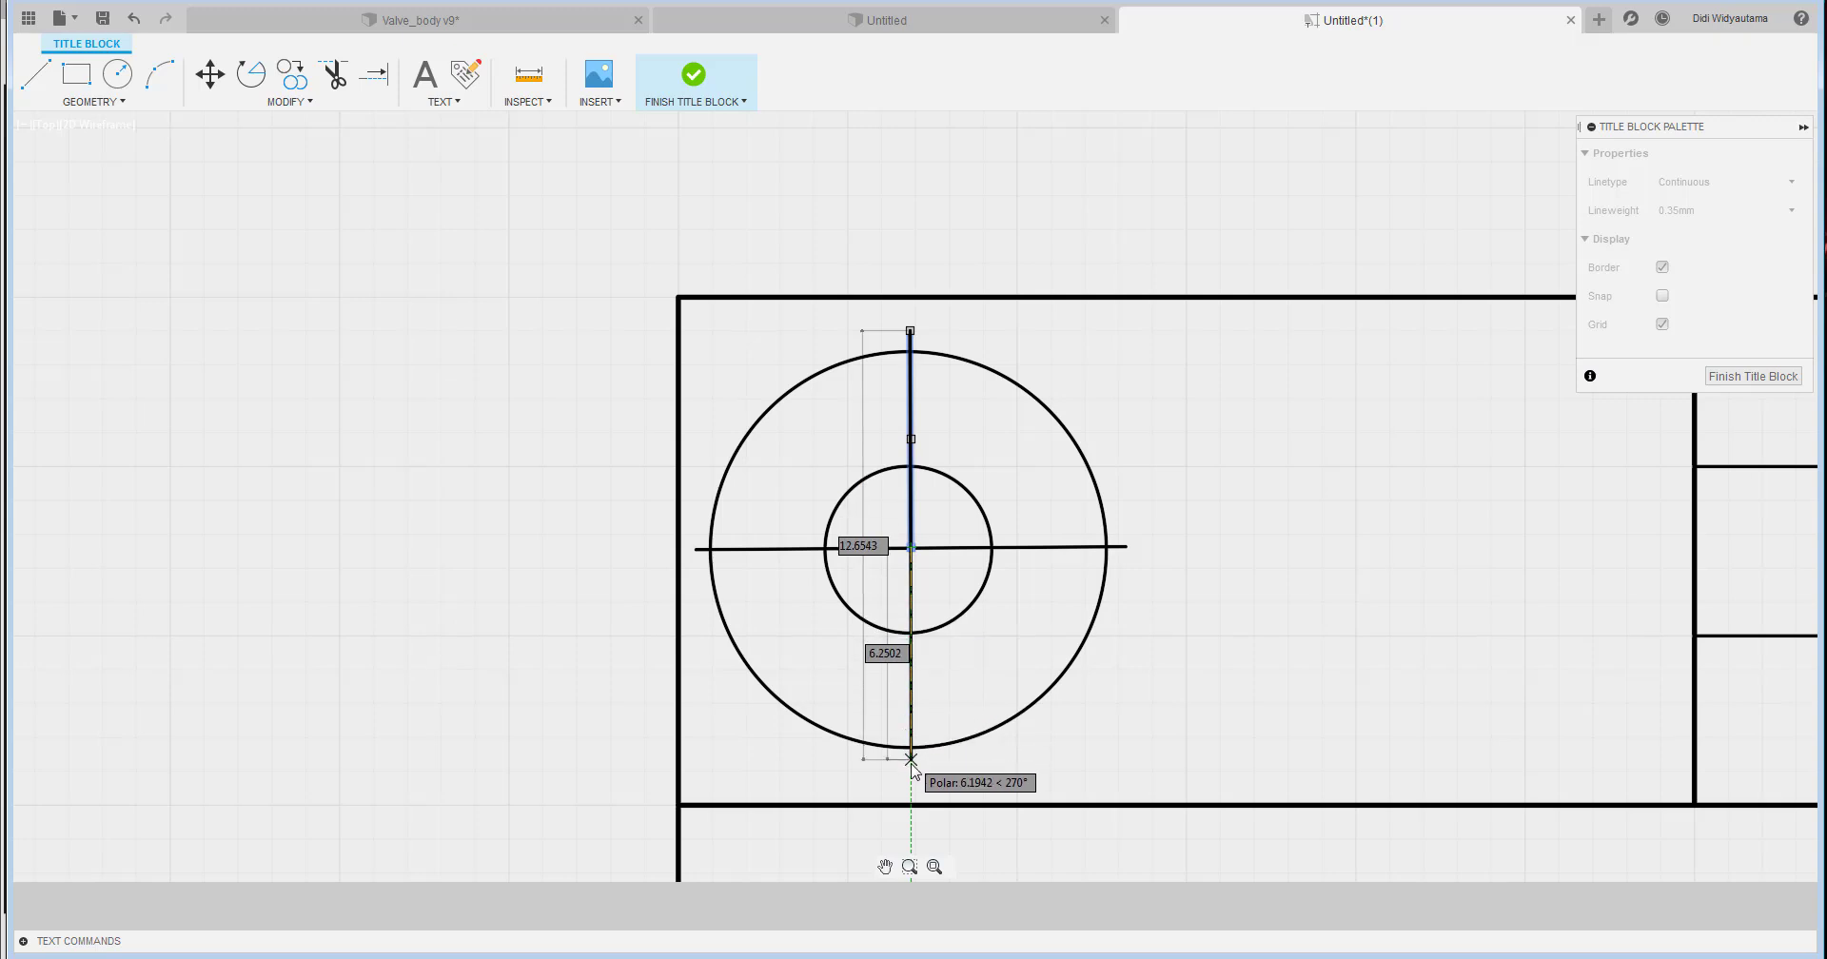
{"action": "left_click", "coordinate": [911, 759]}
{"action": "key", "text": "Escape"}
{"action": "mouse_move", "coordinate": [1391, 559]}
{"action": "middle_mouse_down"}
{"action": "mouse_move", "coordinate": [1142, 445]}
{"action": "mouse_move", "coordinate": [149, 131]}
{"action": "middle_mouse_up"}
Draw the tab's top edge right from the inner circle with a vertical right side.
{"action": "scroll", "coordinate": [149, 131], "scroll_direction": "down", "scroll_amount": 1}
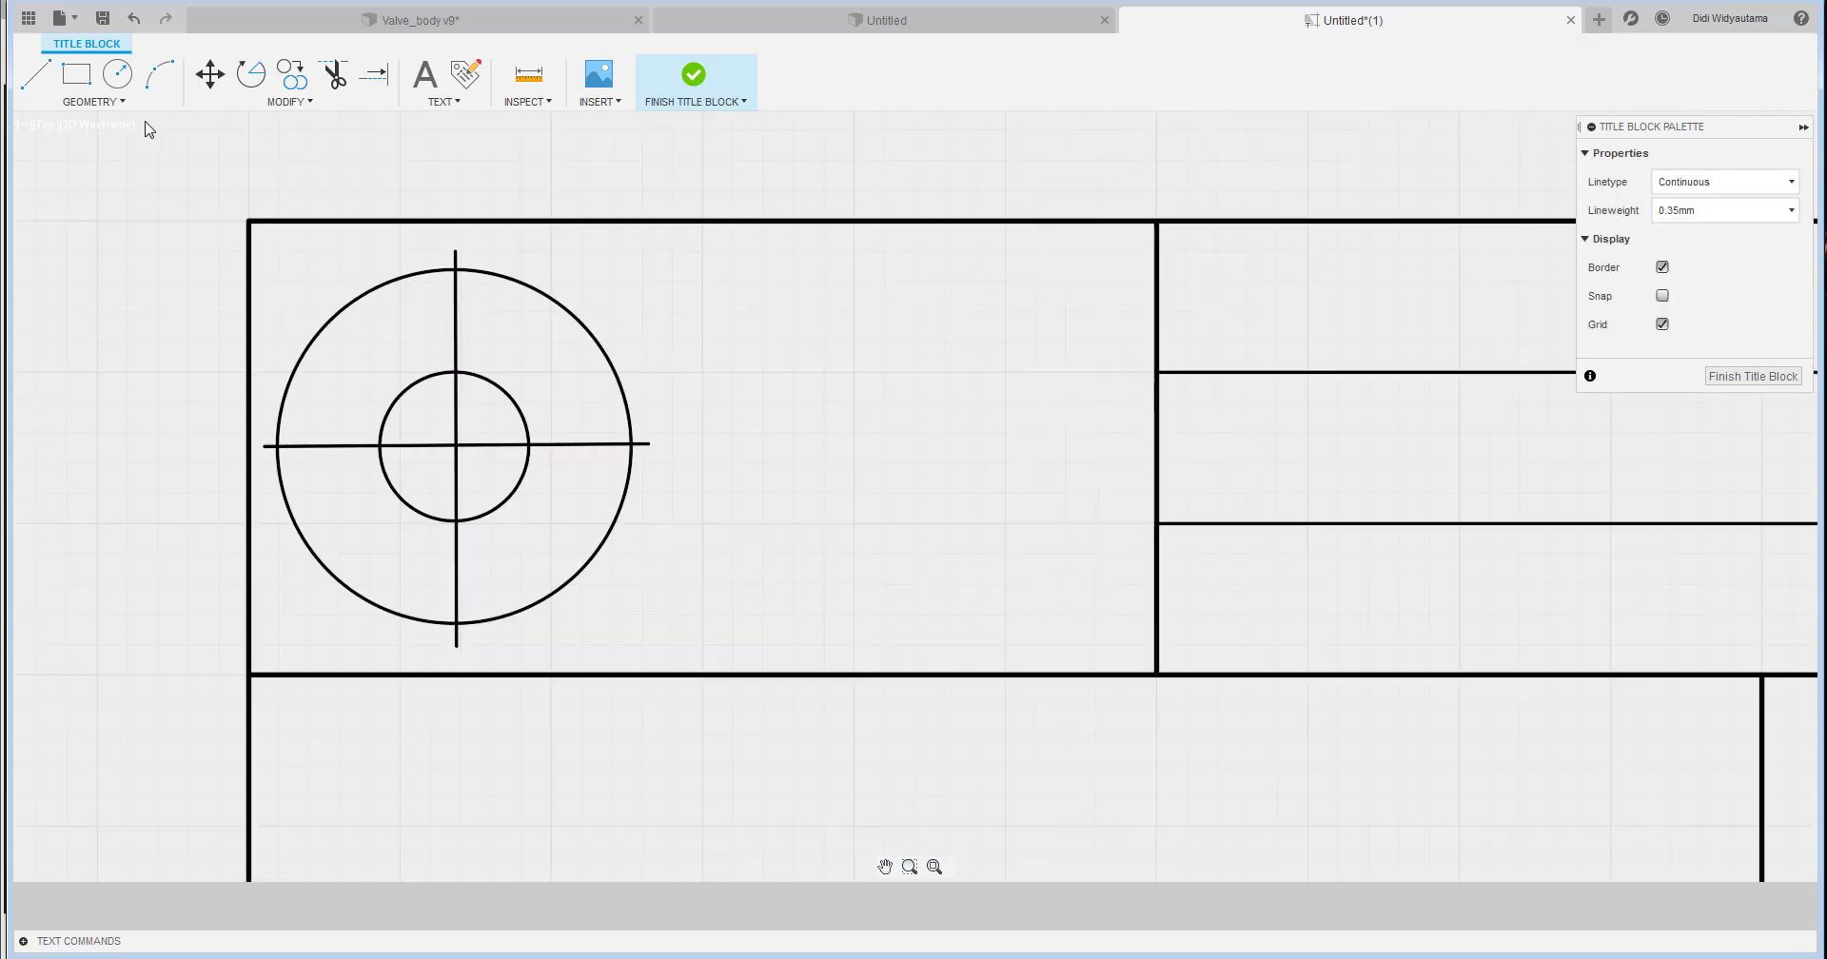
{"action": "left_click", "coordinate": [35, 81]}
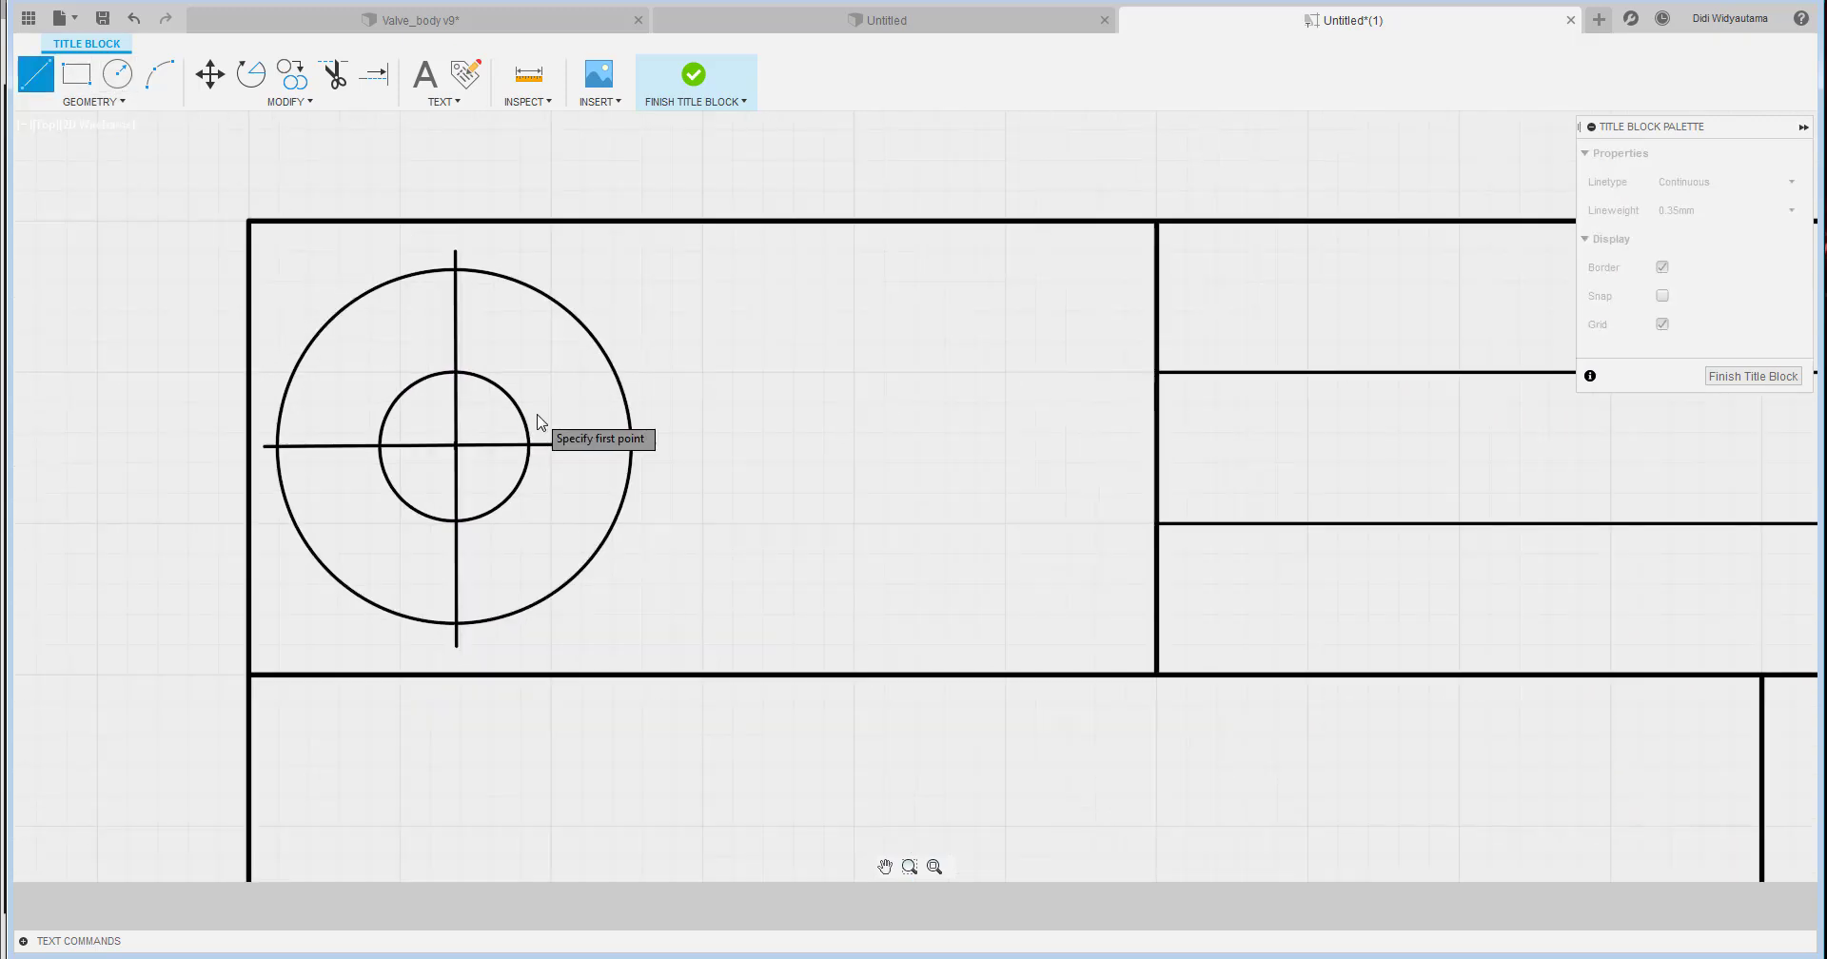
{"action": "left_click", "coordinate": [456, 372]}
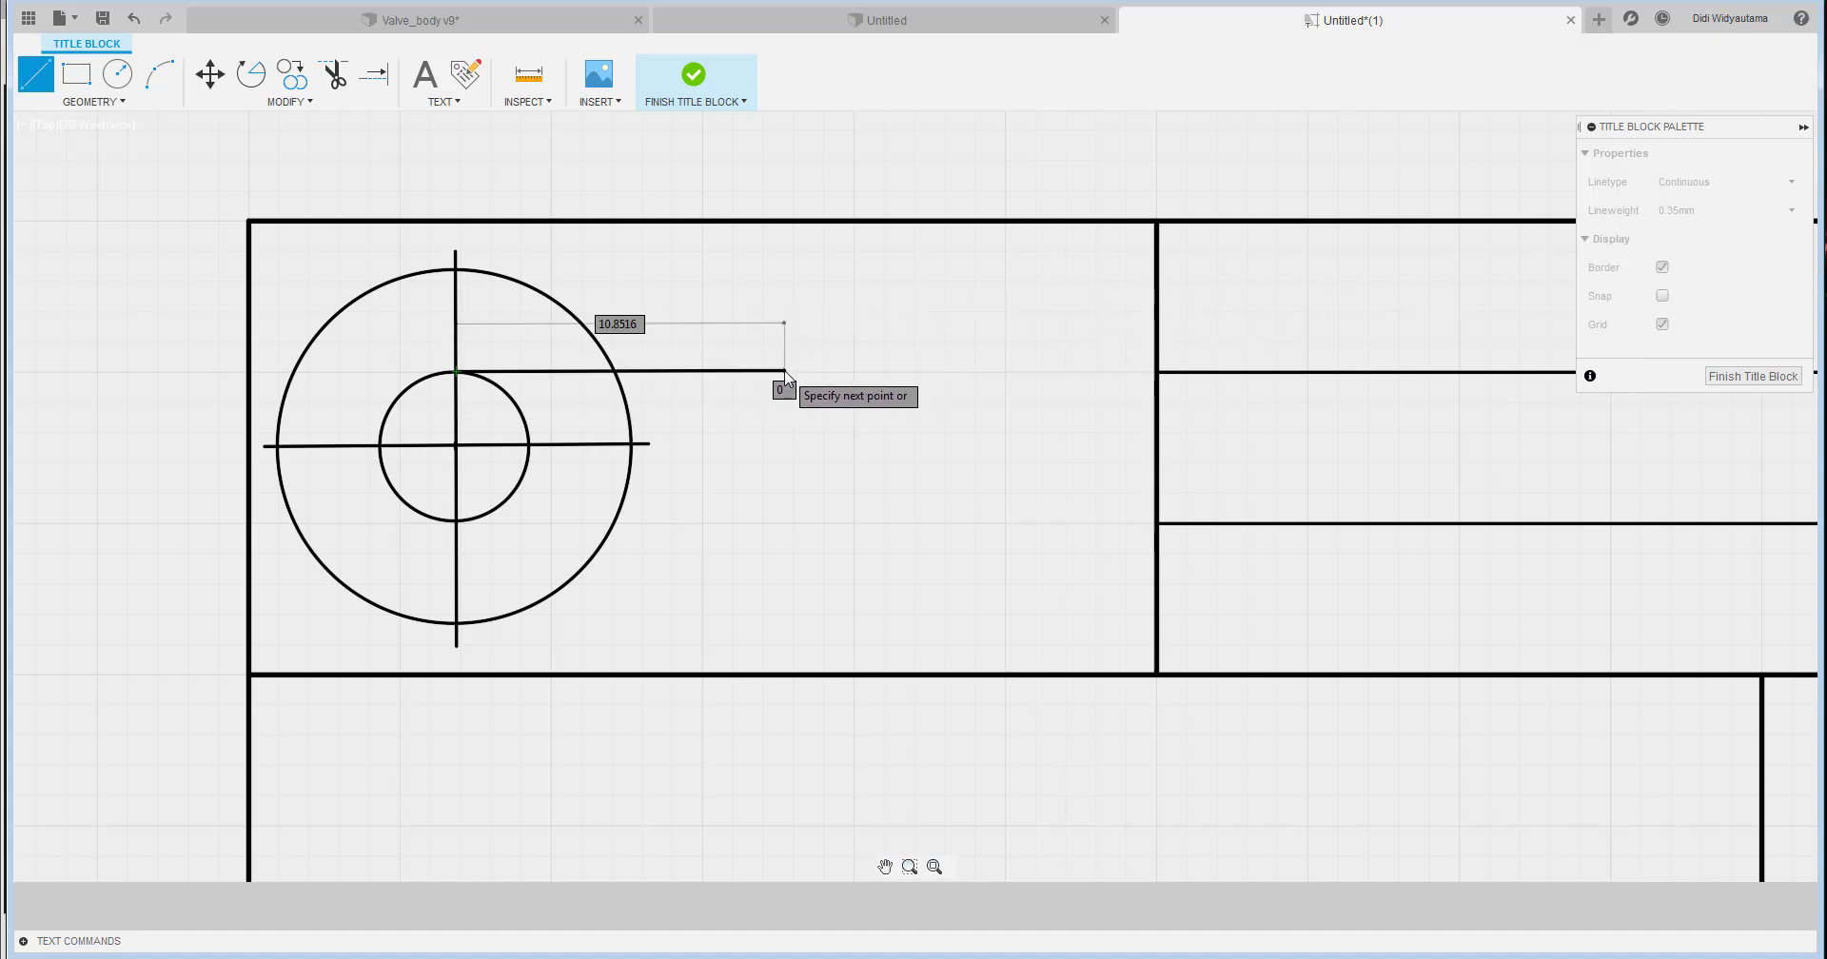
{"action": "left_click", "coordinate": [735, 372]}
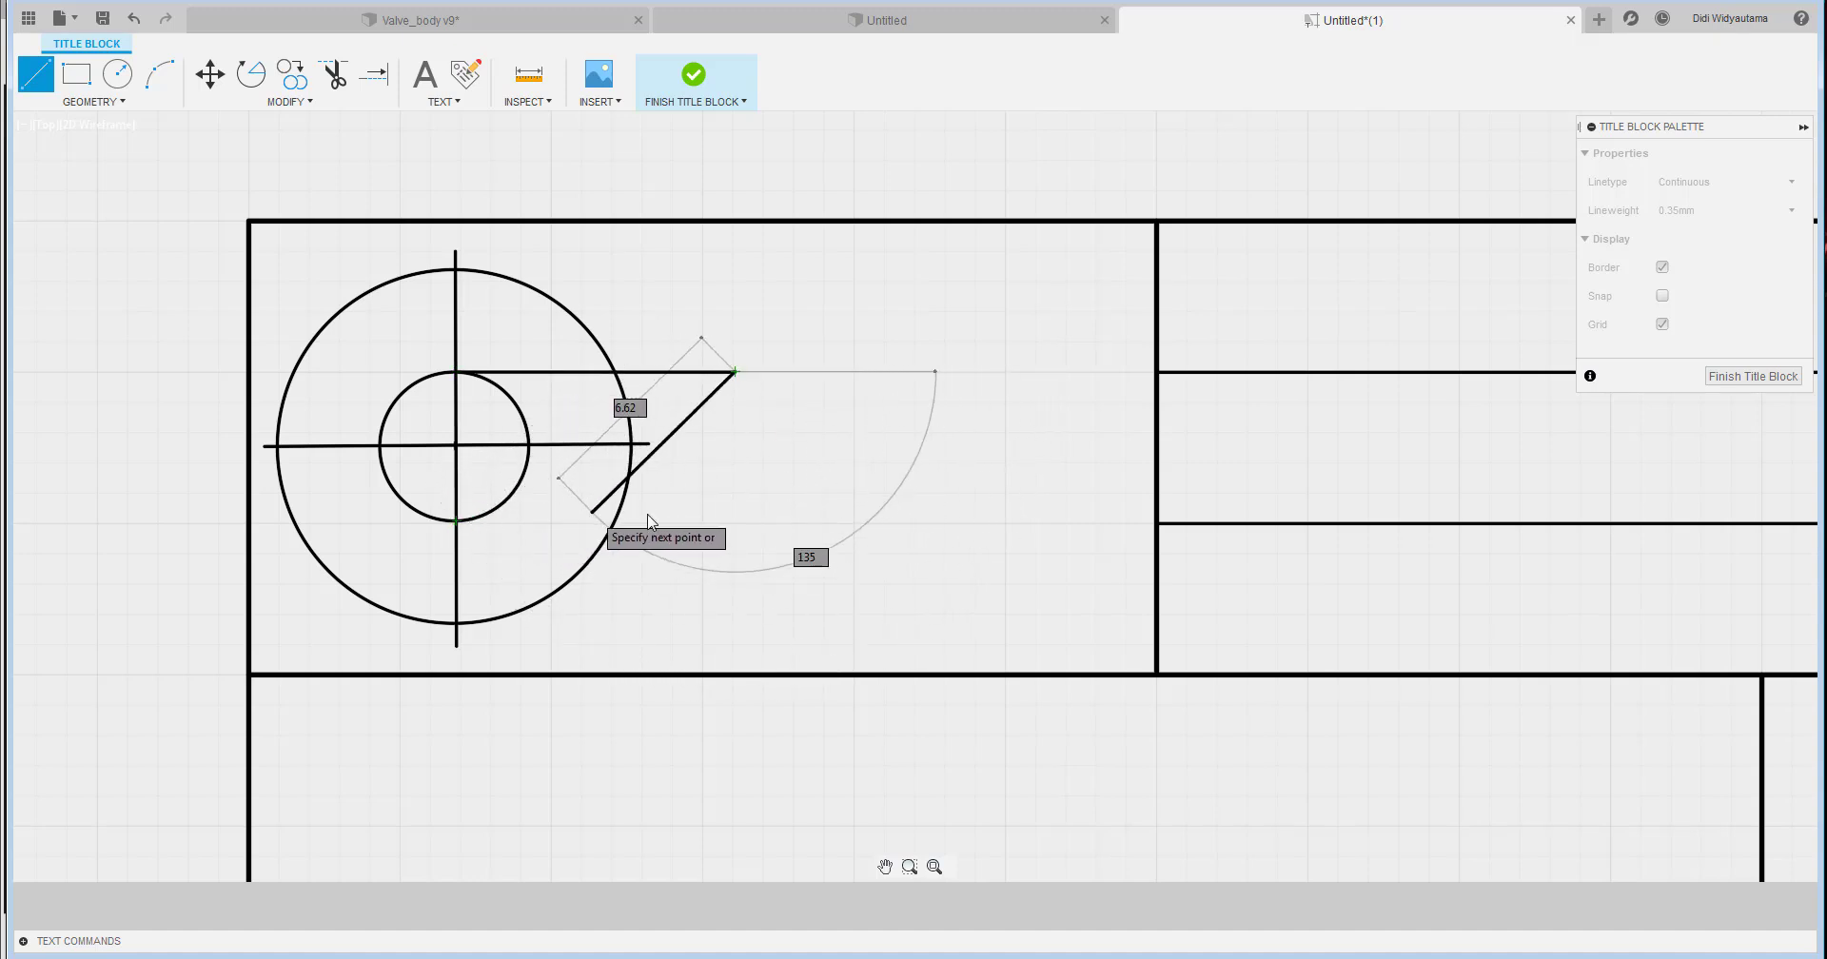
{"action": "left_click", "coordinate": [736, 524]}
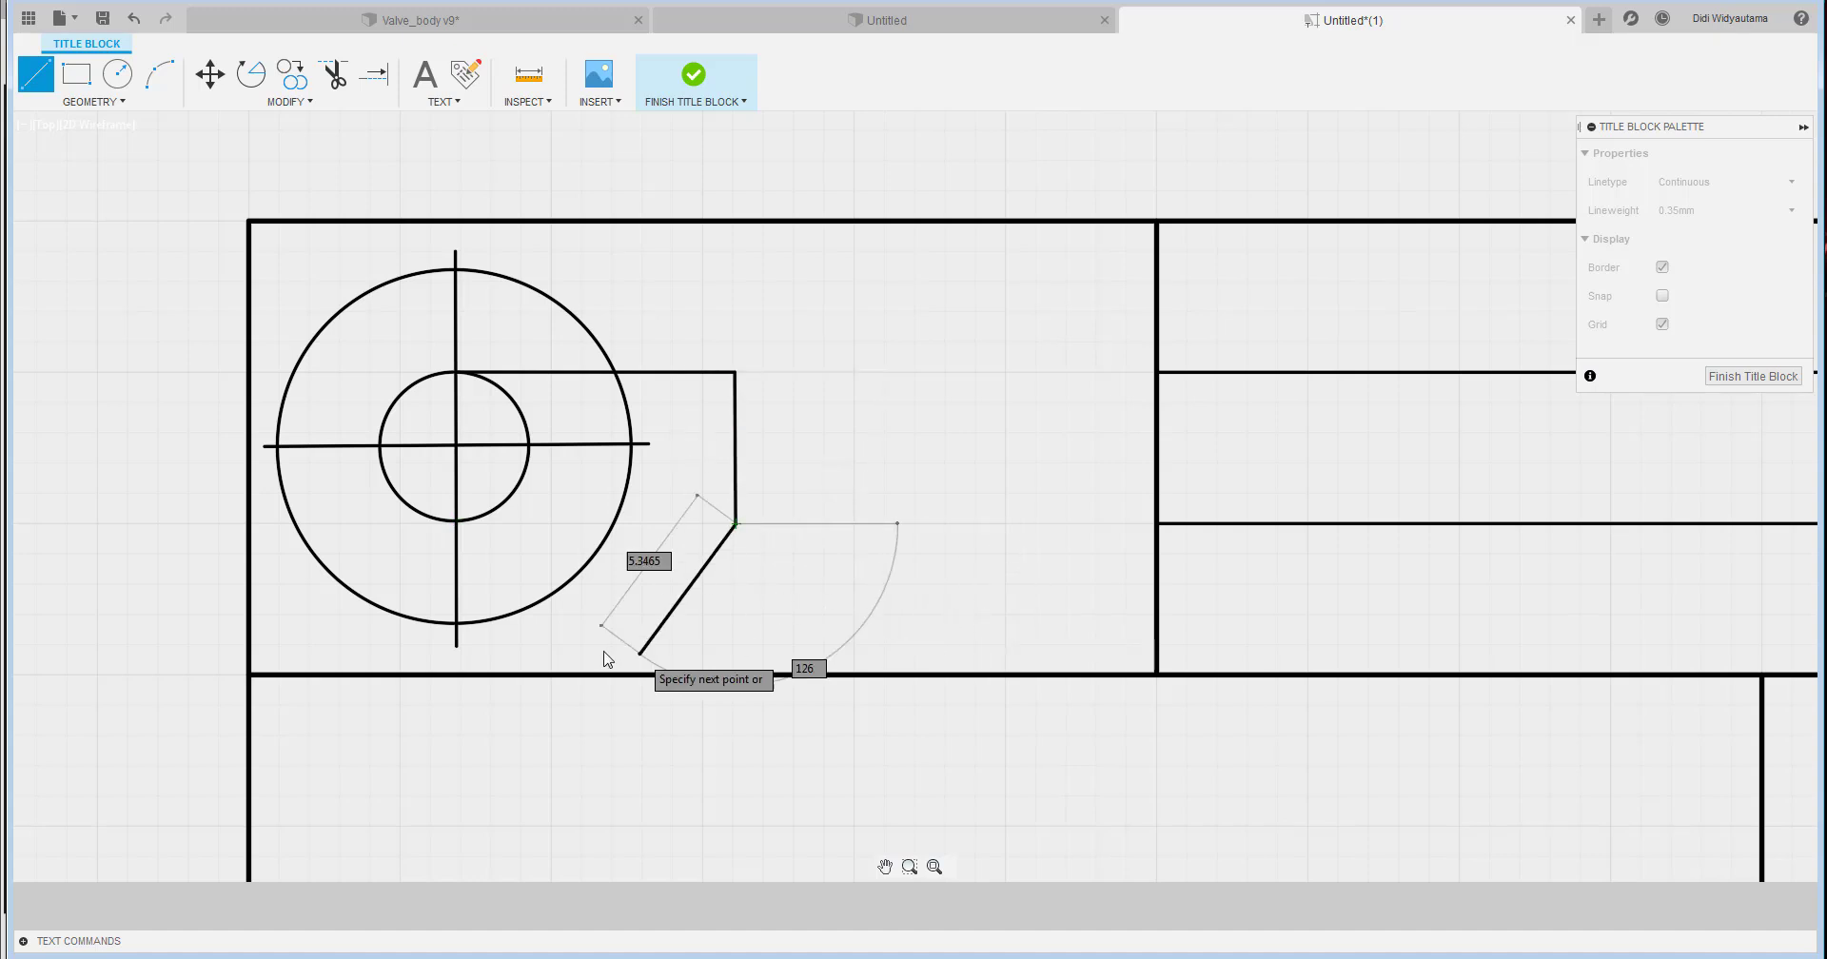
{"action": "key", "text": "Escape"}
Draw the tab's bottom edge from the inner circle and trim its overhanging segments.
{"action": "left_click", "coordinate": [38, 73]}
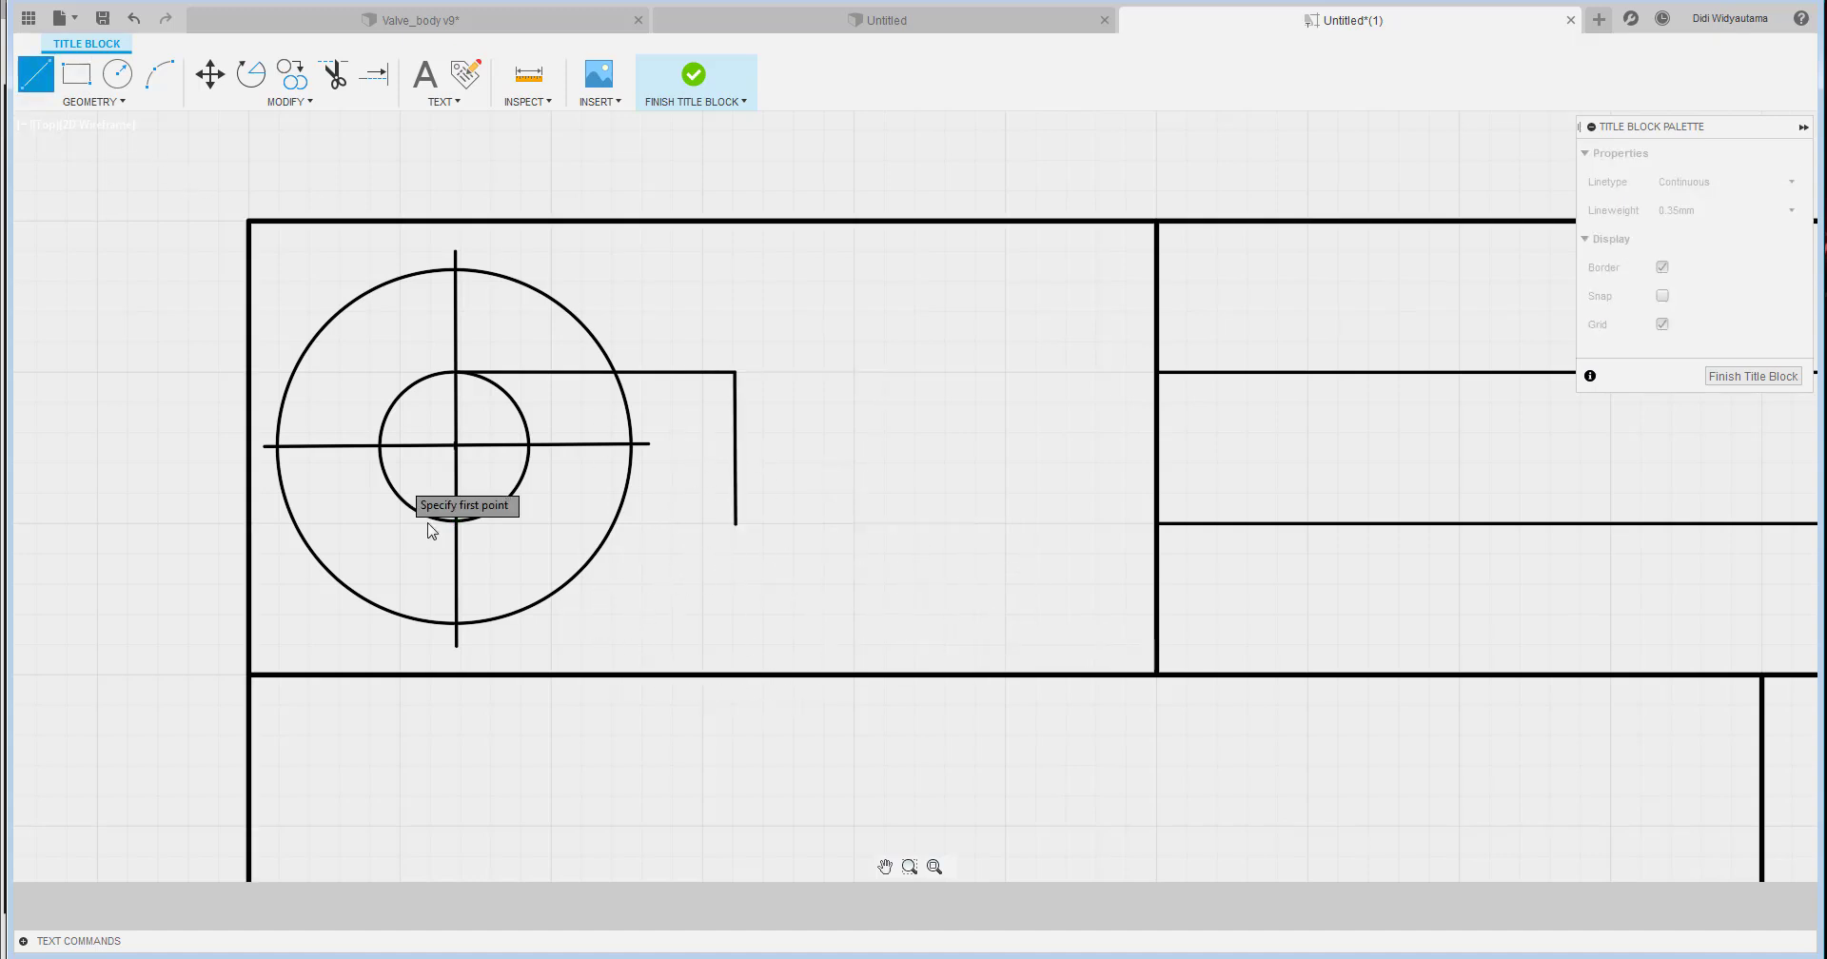
{"action": "left_click", "coordinate": [455, 521]}
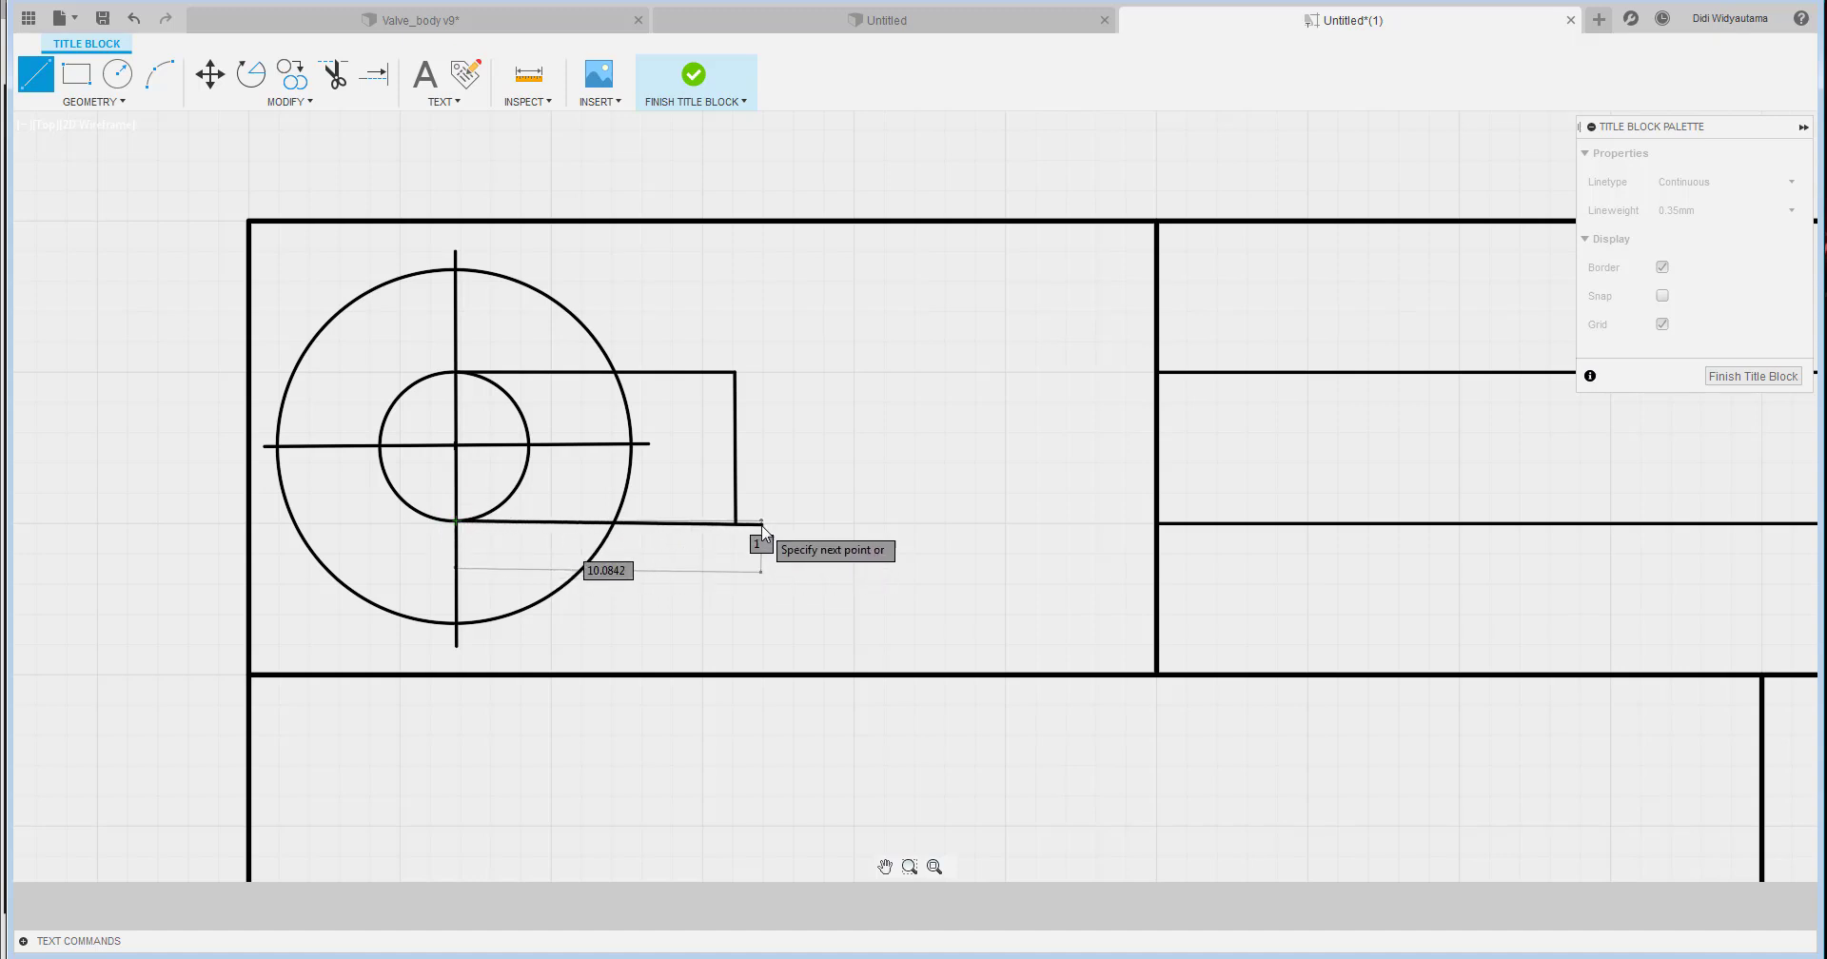
{"action": "left_click", "coordinate": [763, 522]}
{"action": "key", "text": "Escape"}
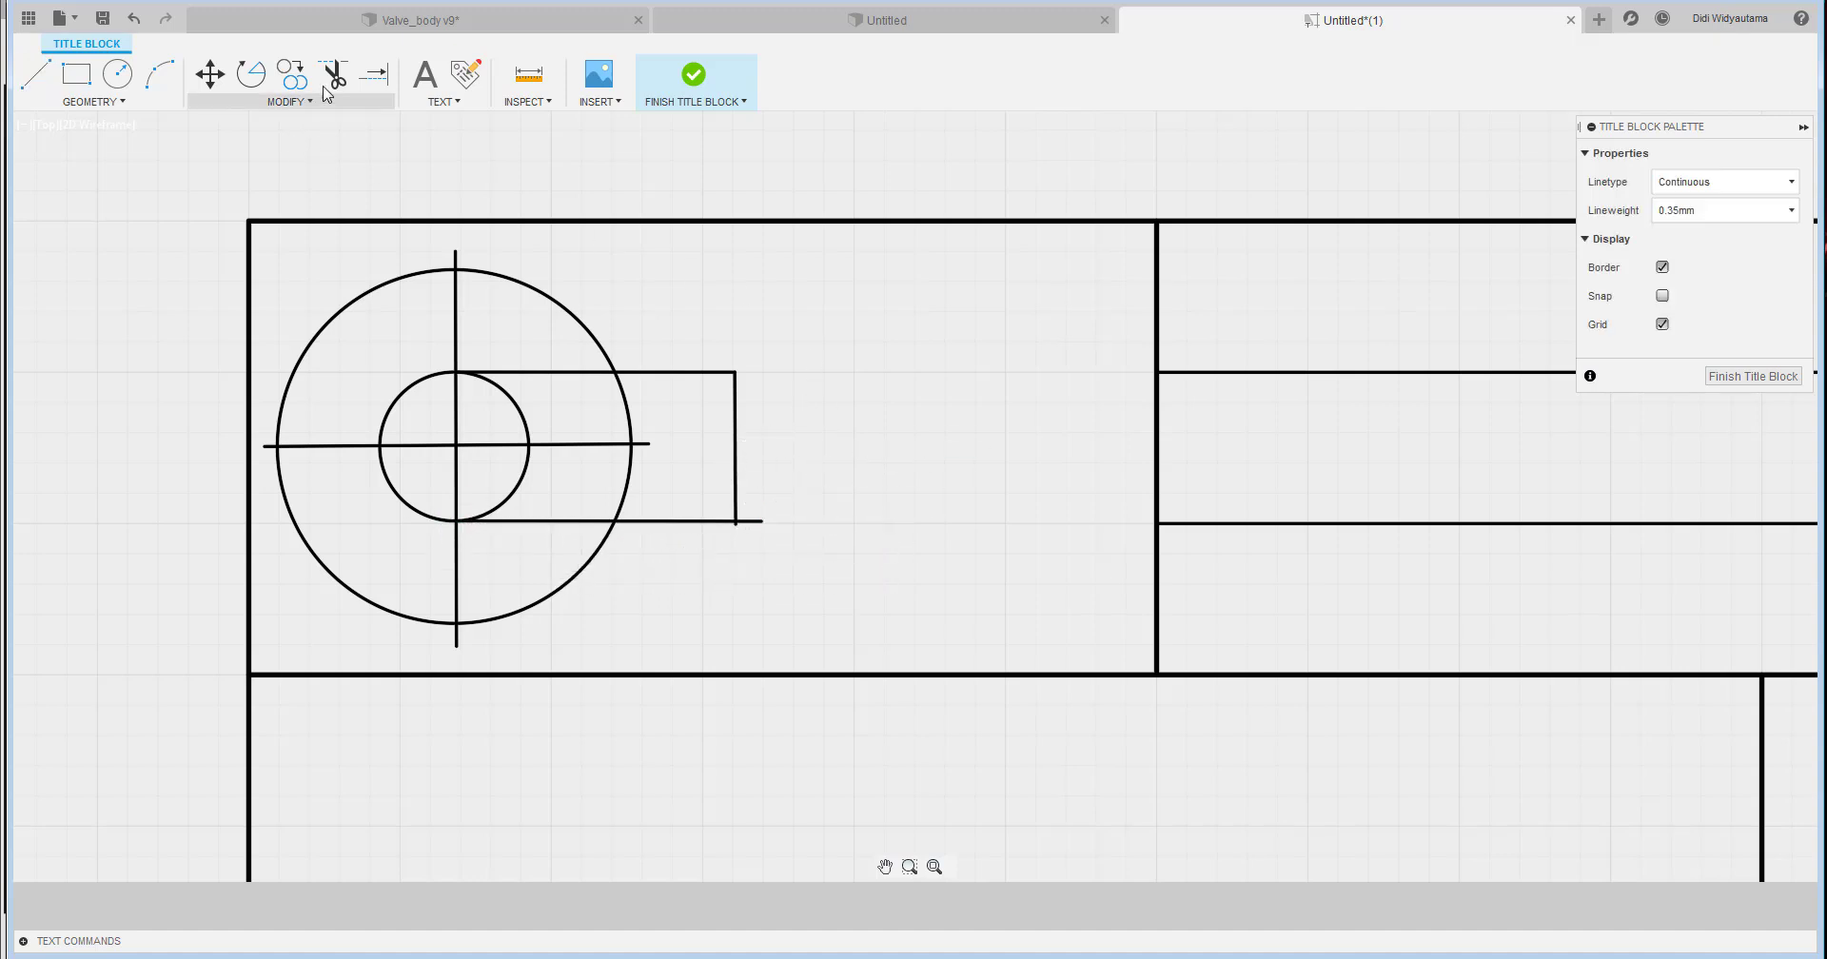
{"action": "left_click", "coordinate": [334, 73]}
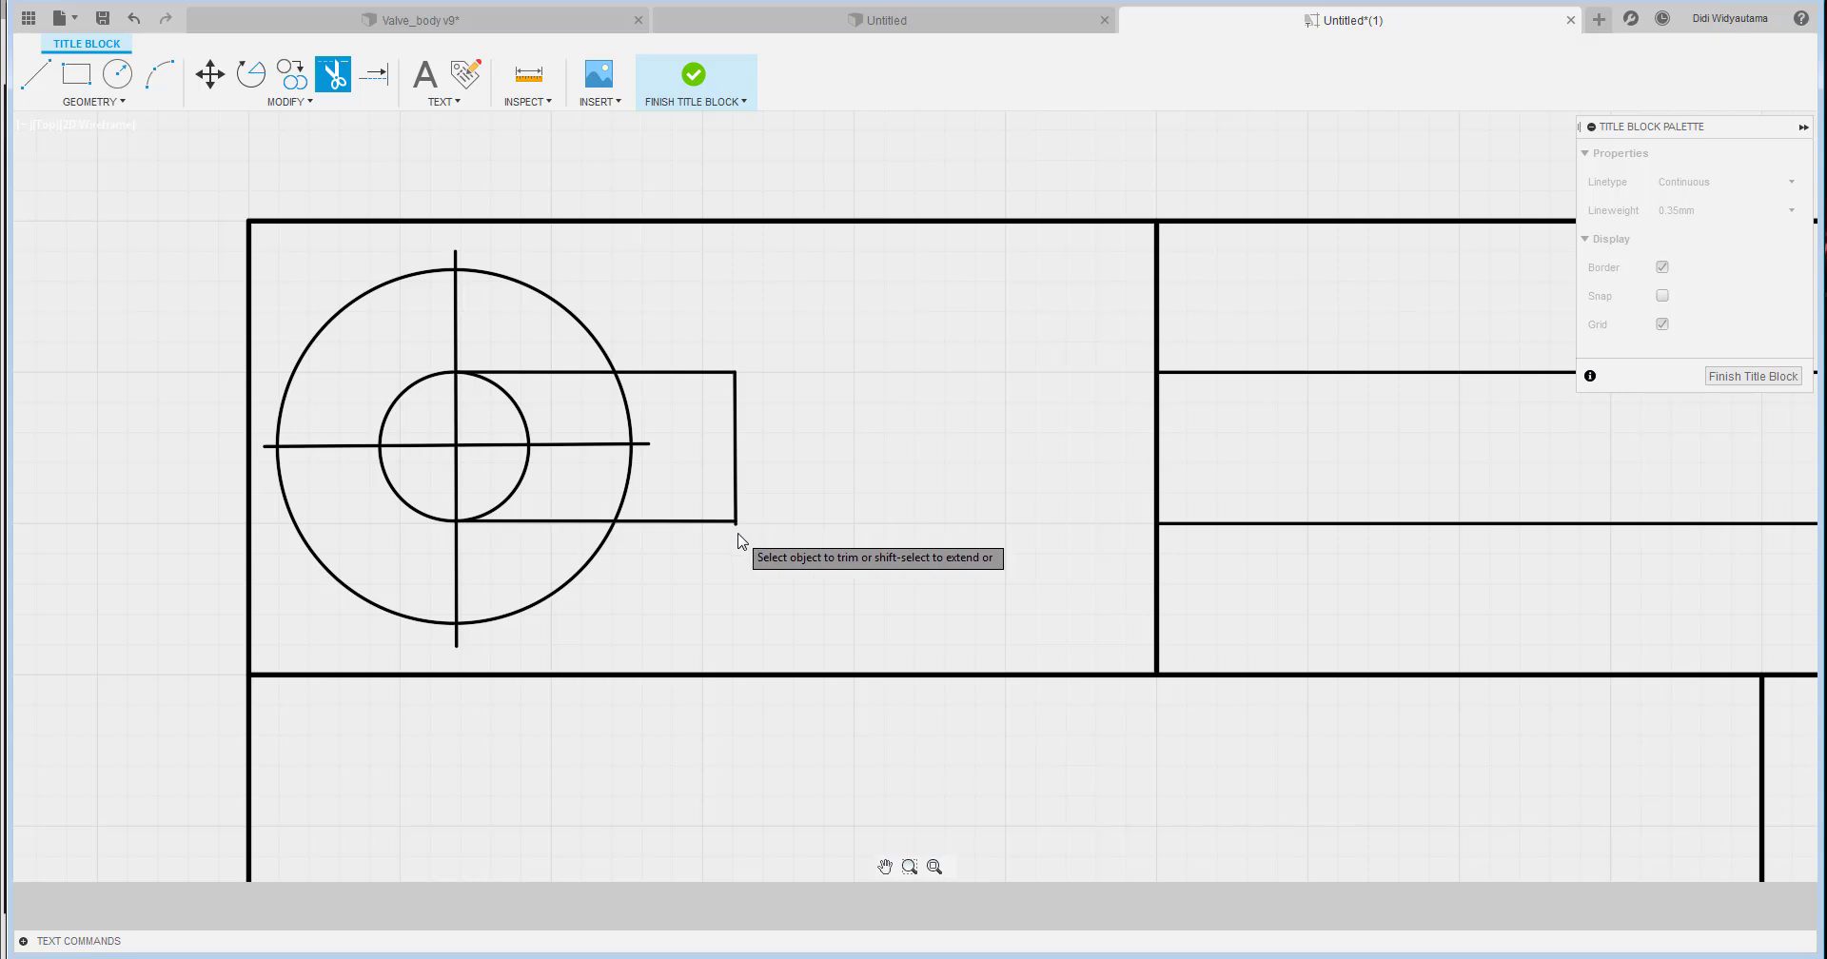
{"action": "key", "text": "Escape"}
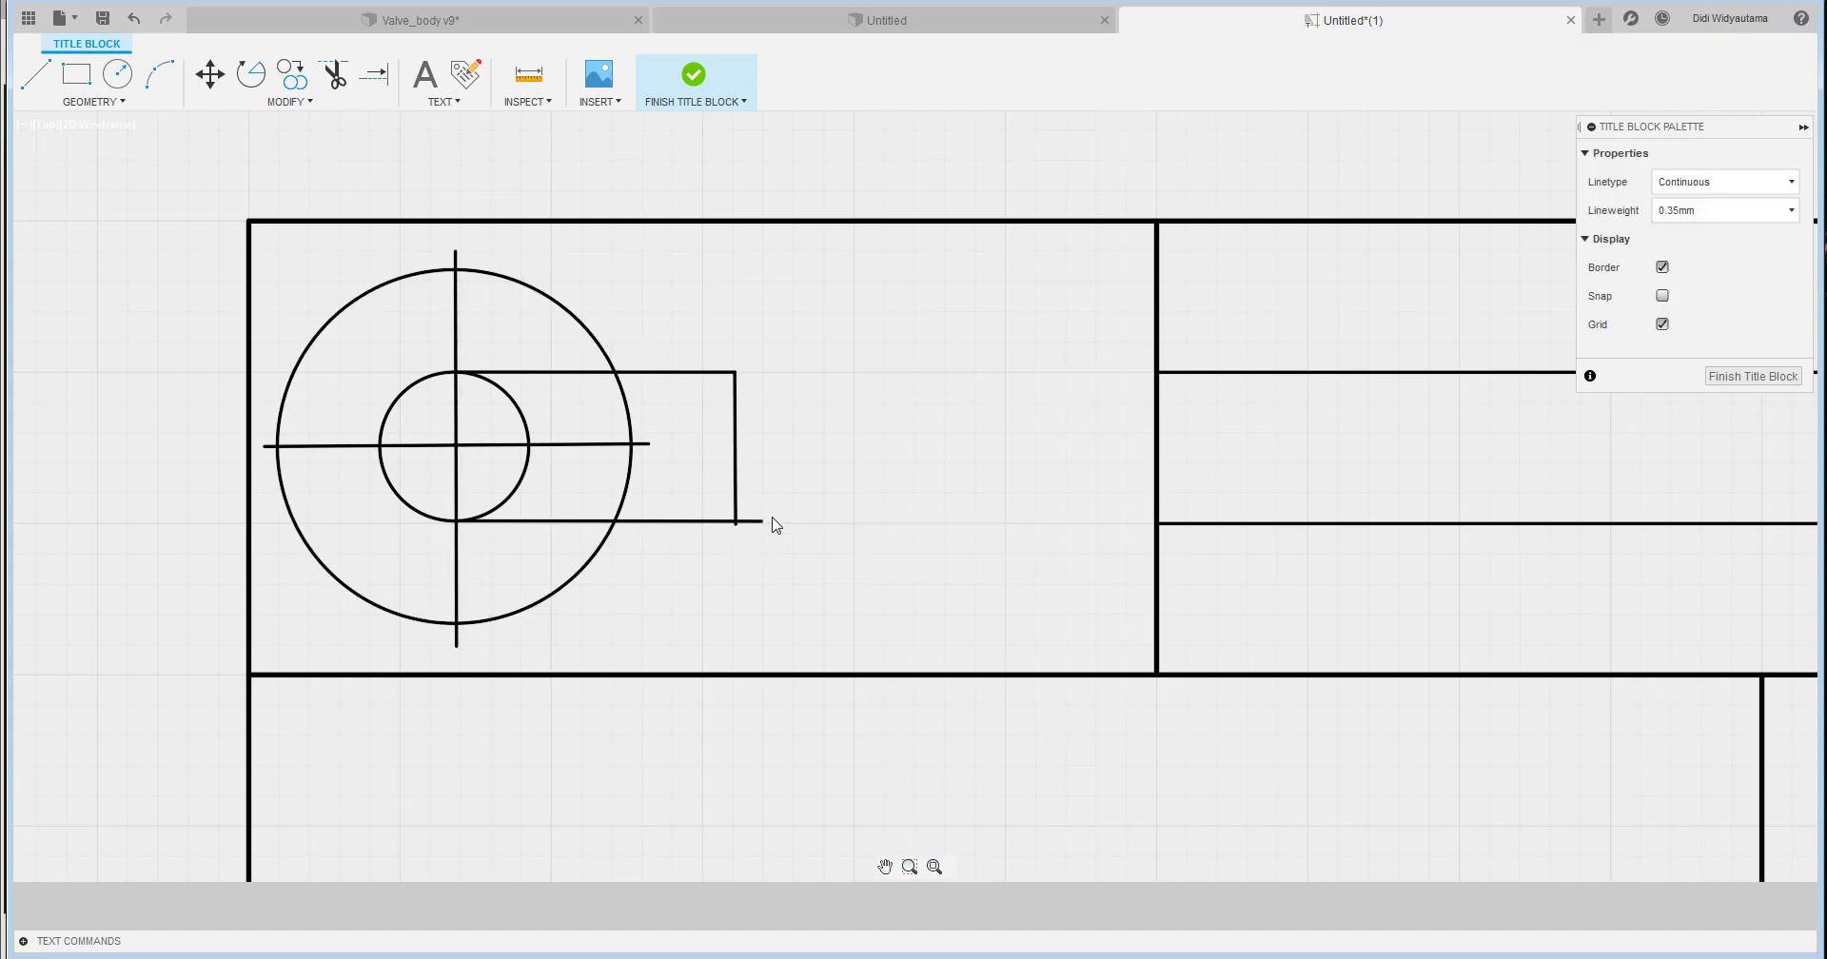
{"action": "left_click", "coordinate": [333, 74]}
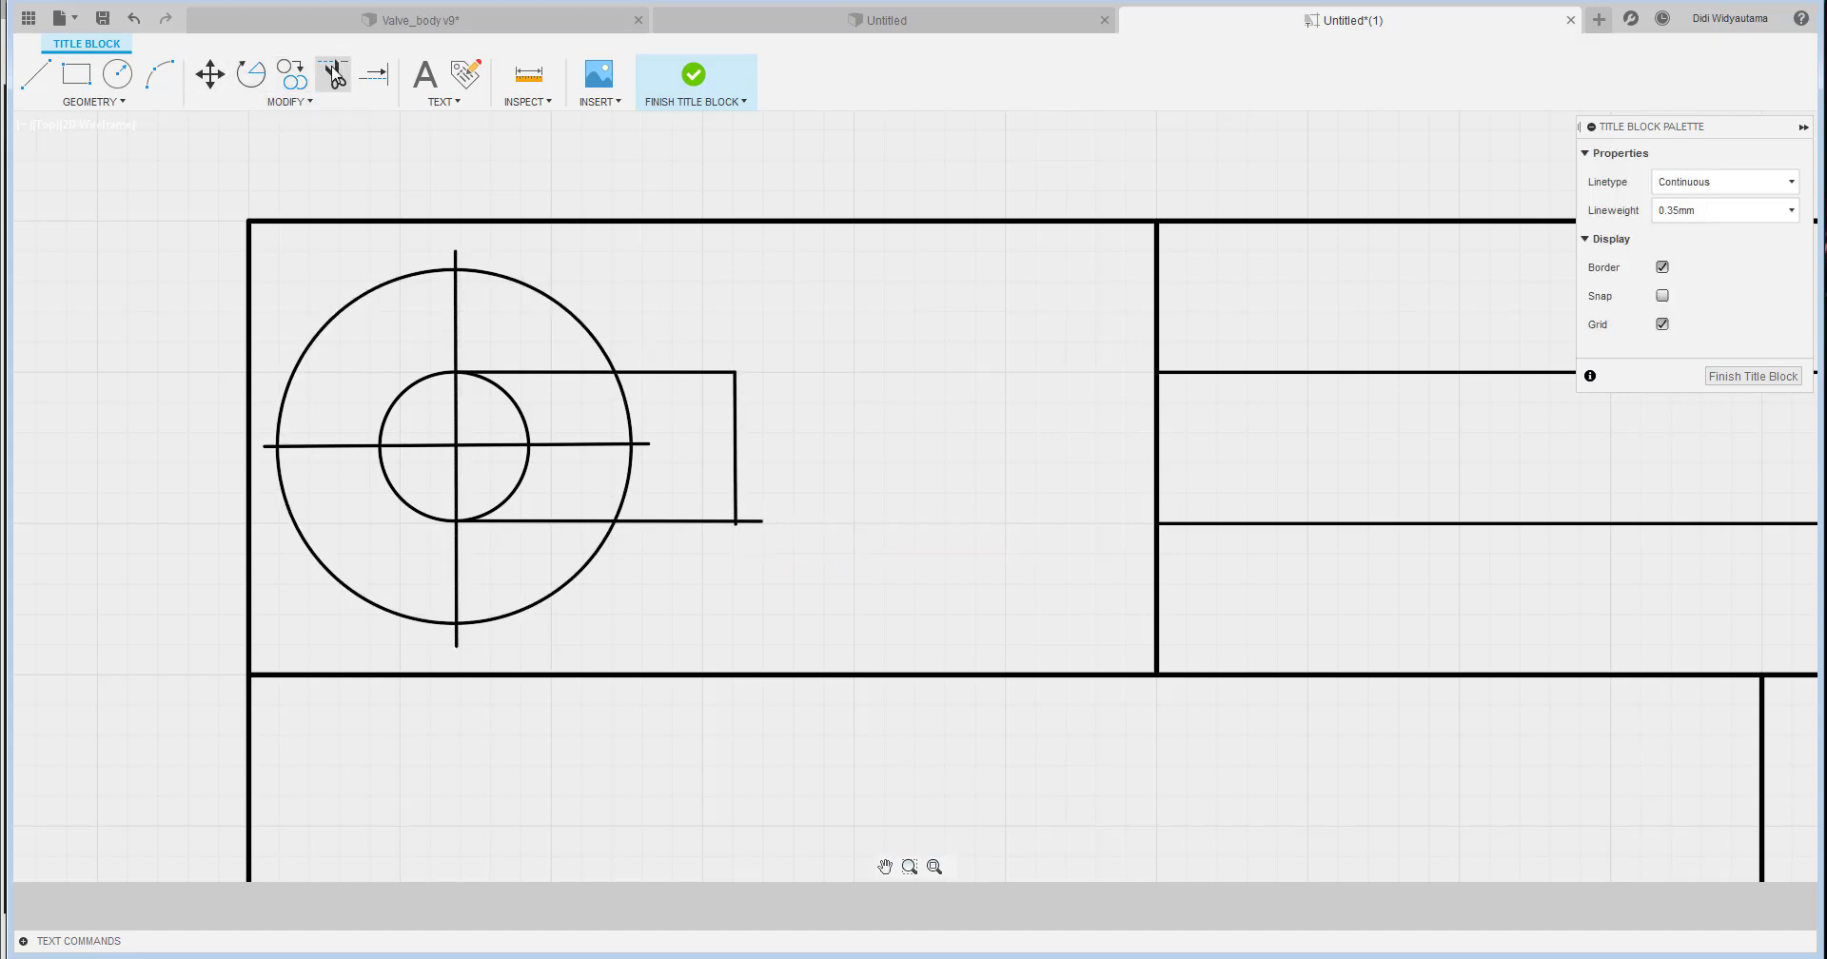
{"action": "left_click", "coordinate": [759, 524]}
{"action": "left_click", "coordinate": [728, 521]}
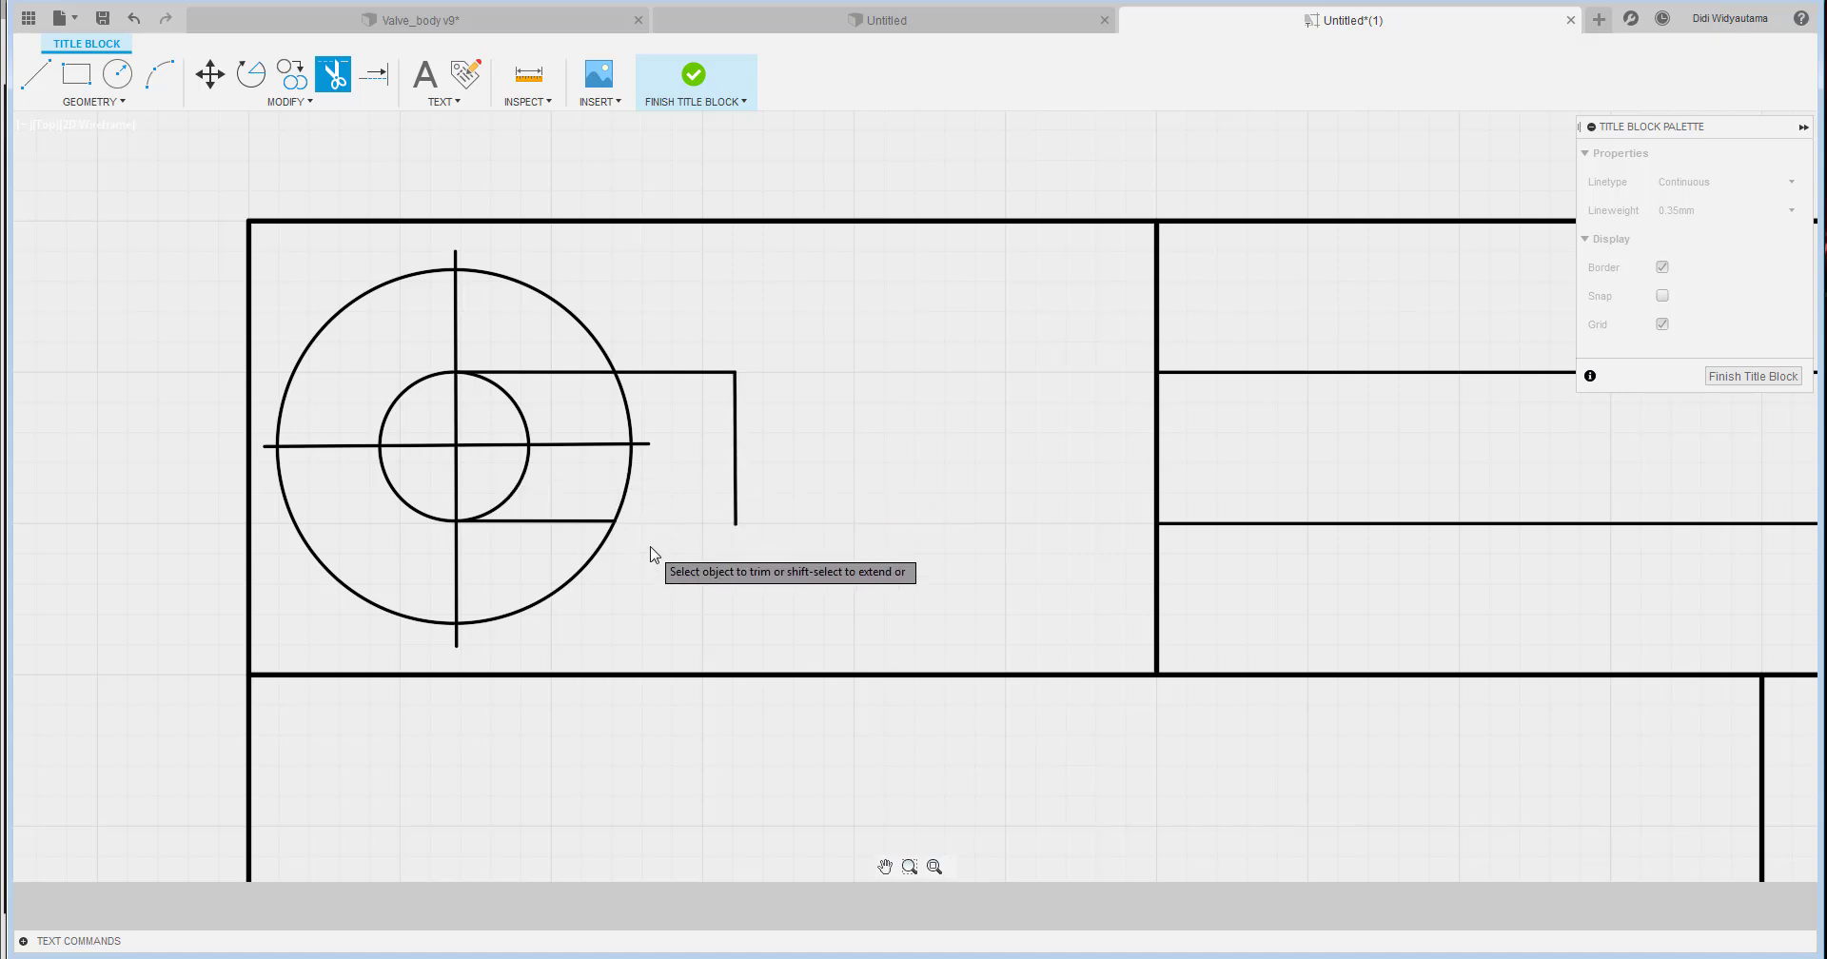
{"action": "key", "text": "Escape"}
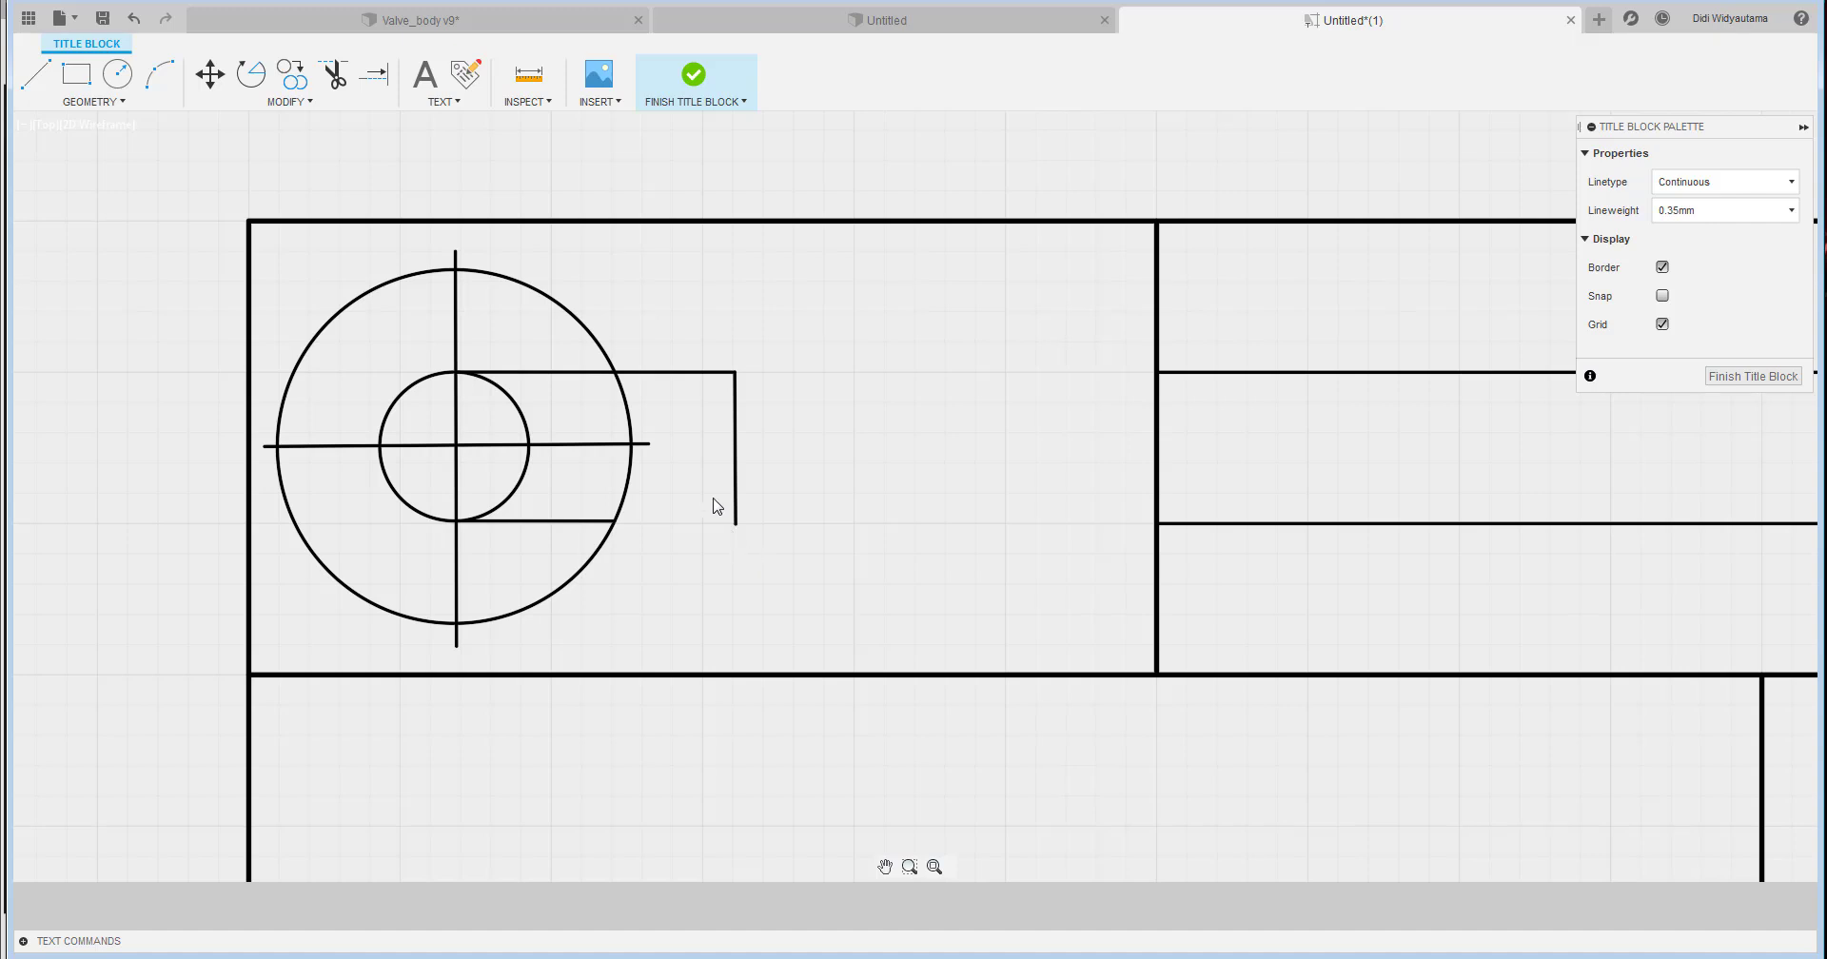
Draw horizontal lines right from the large circle's bottom and top, ending level.
{"action": "left_click", "coordinate": [35, 74]}
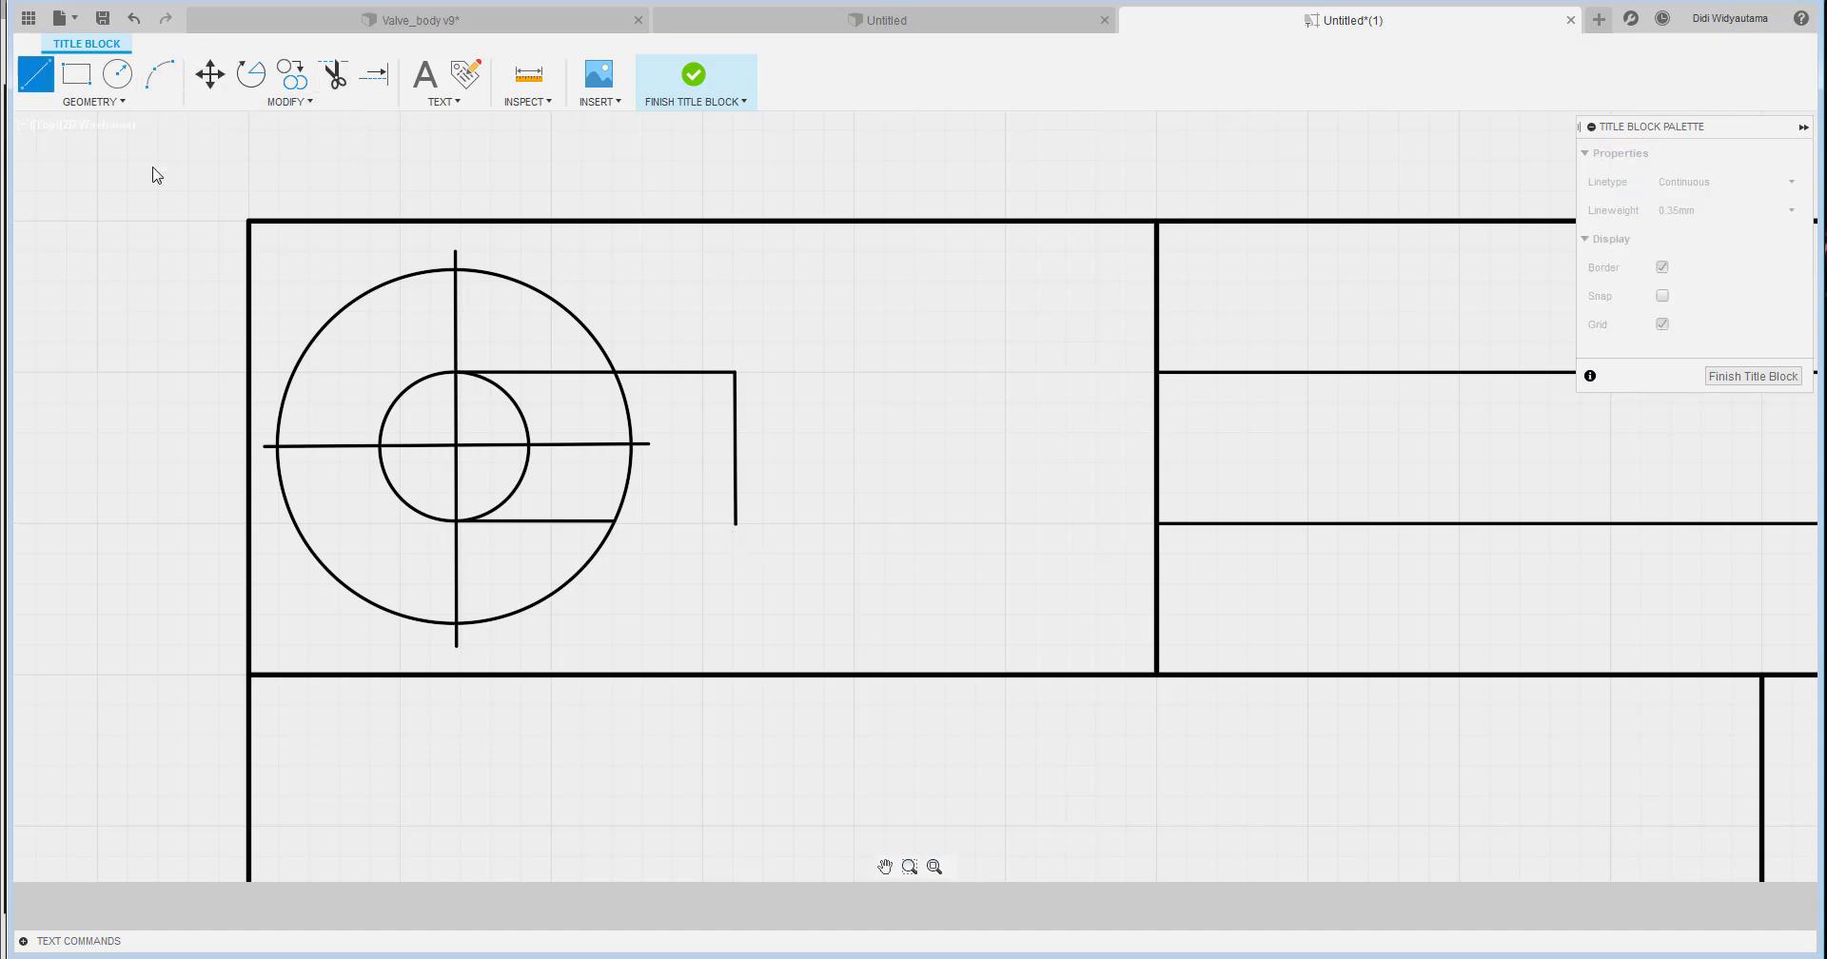
{"action": "key", "text": "Escape"}
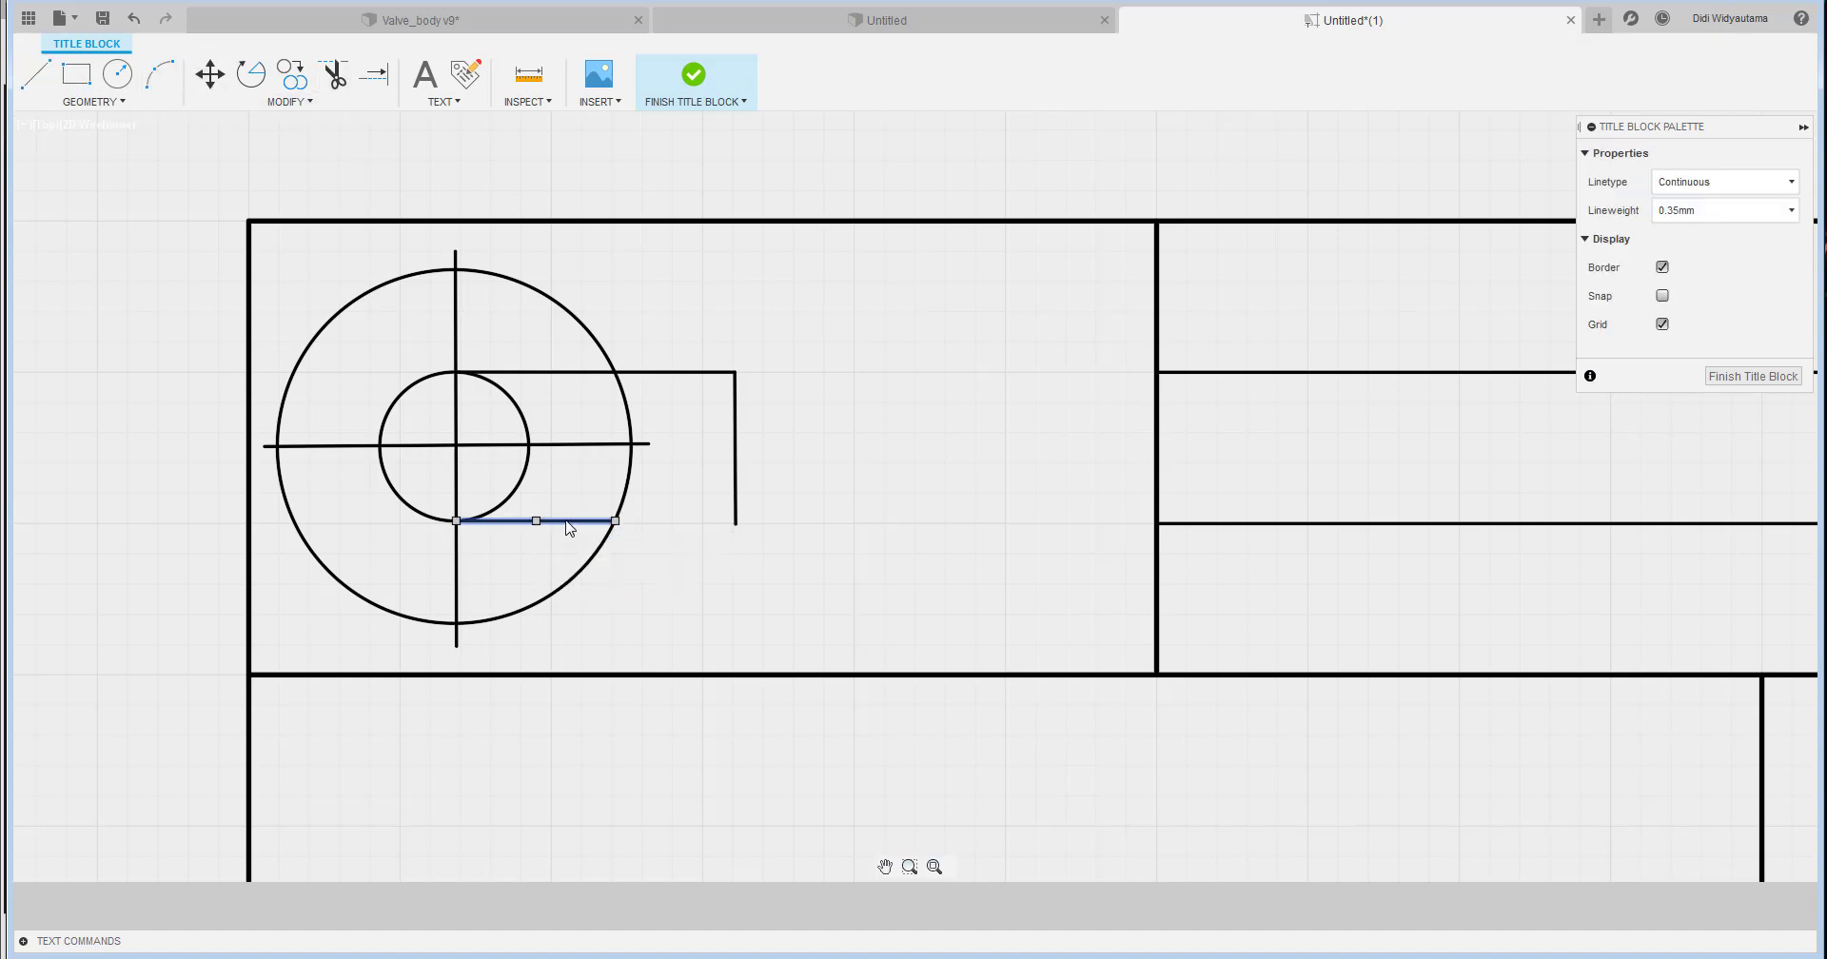
{"action": "key", "text": "l"}
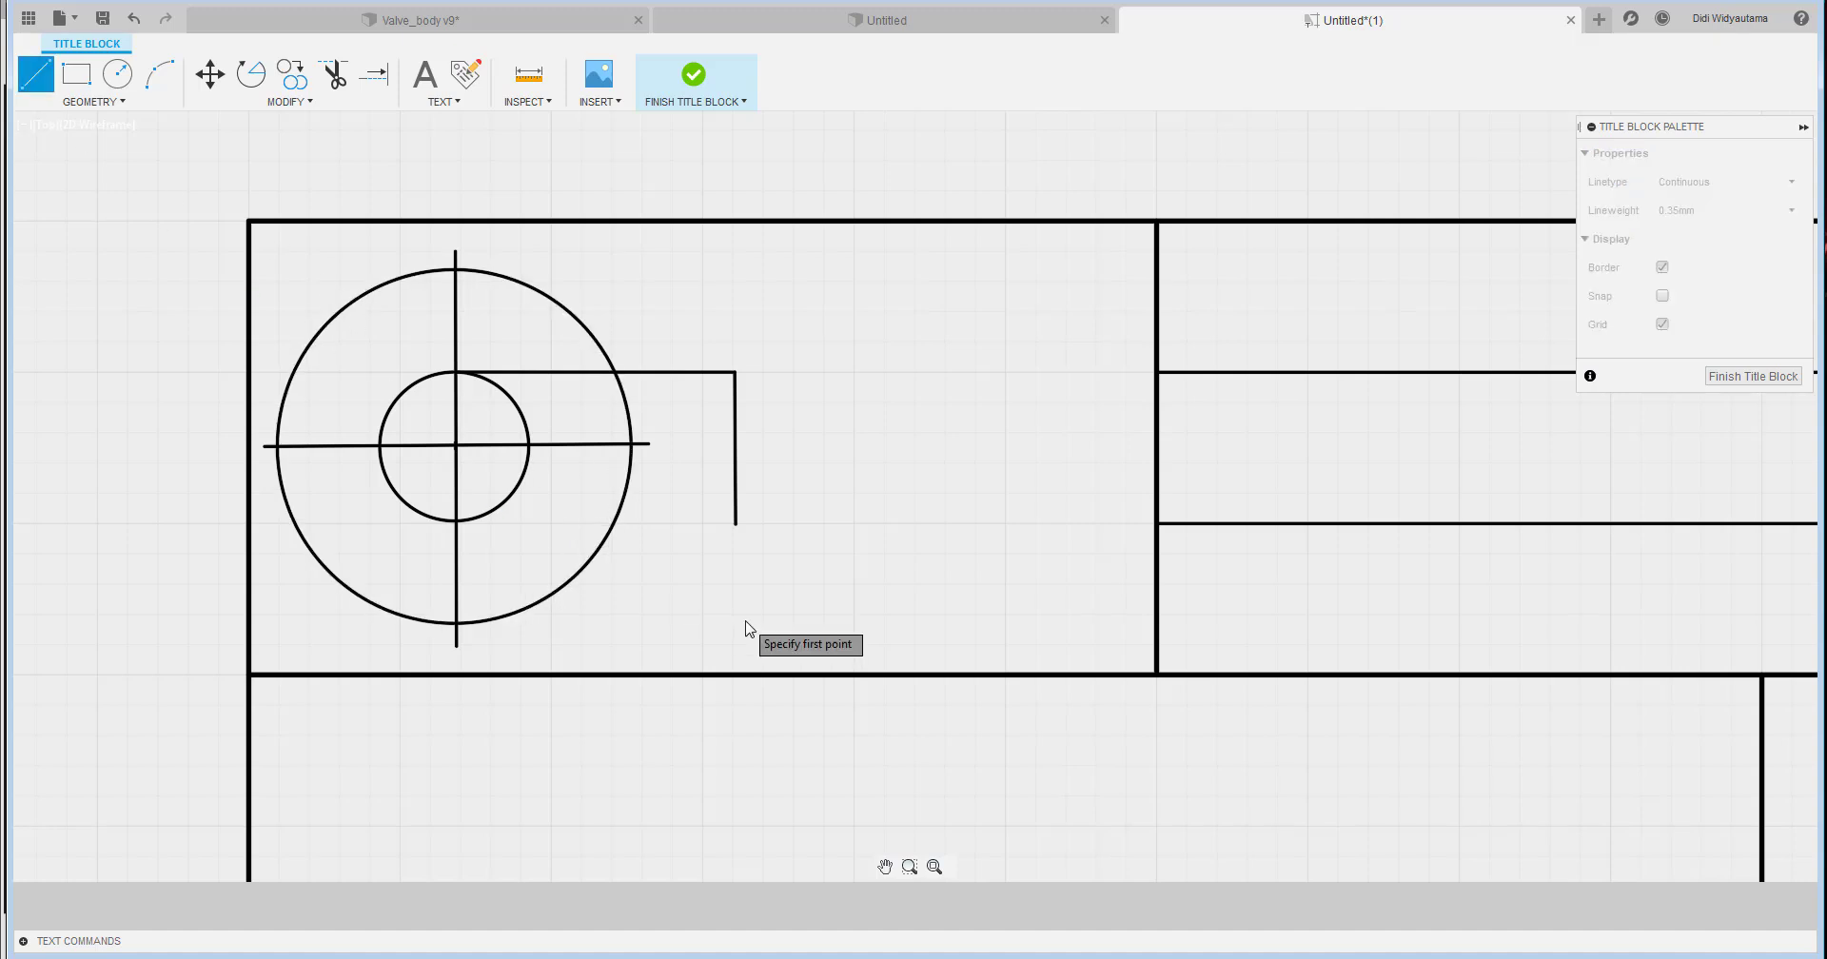
{"action": "left_click", "coordinate": [456, 623]}
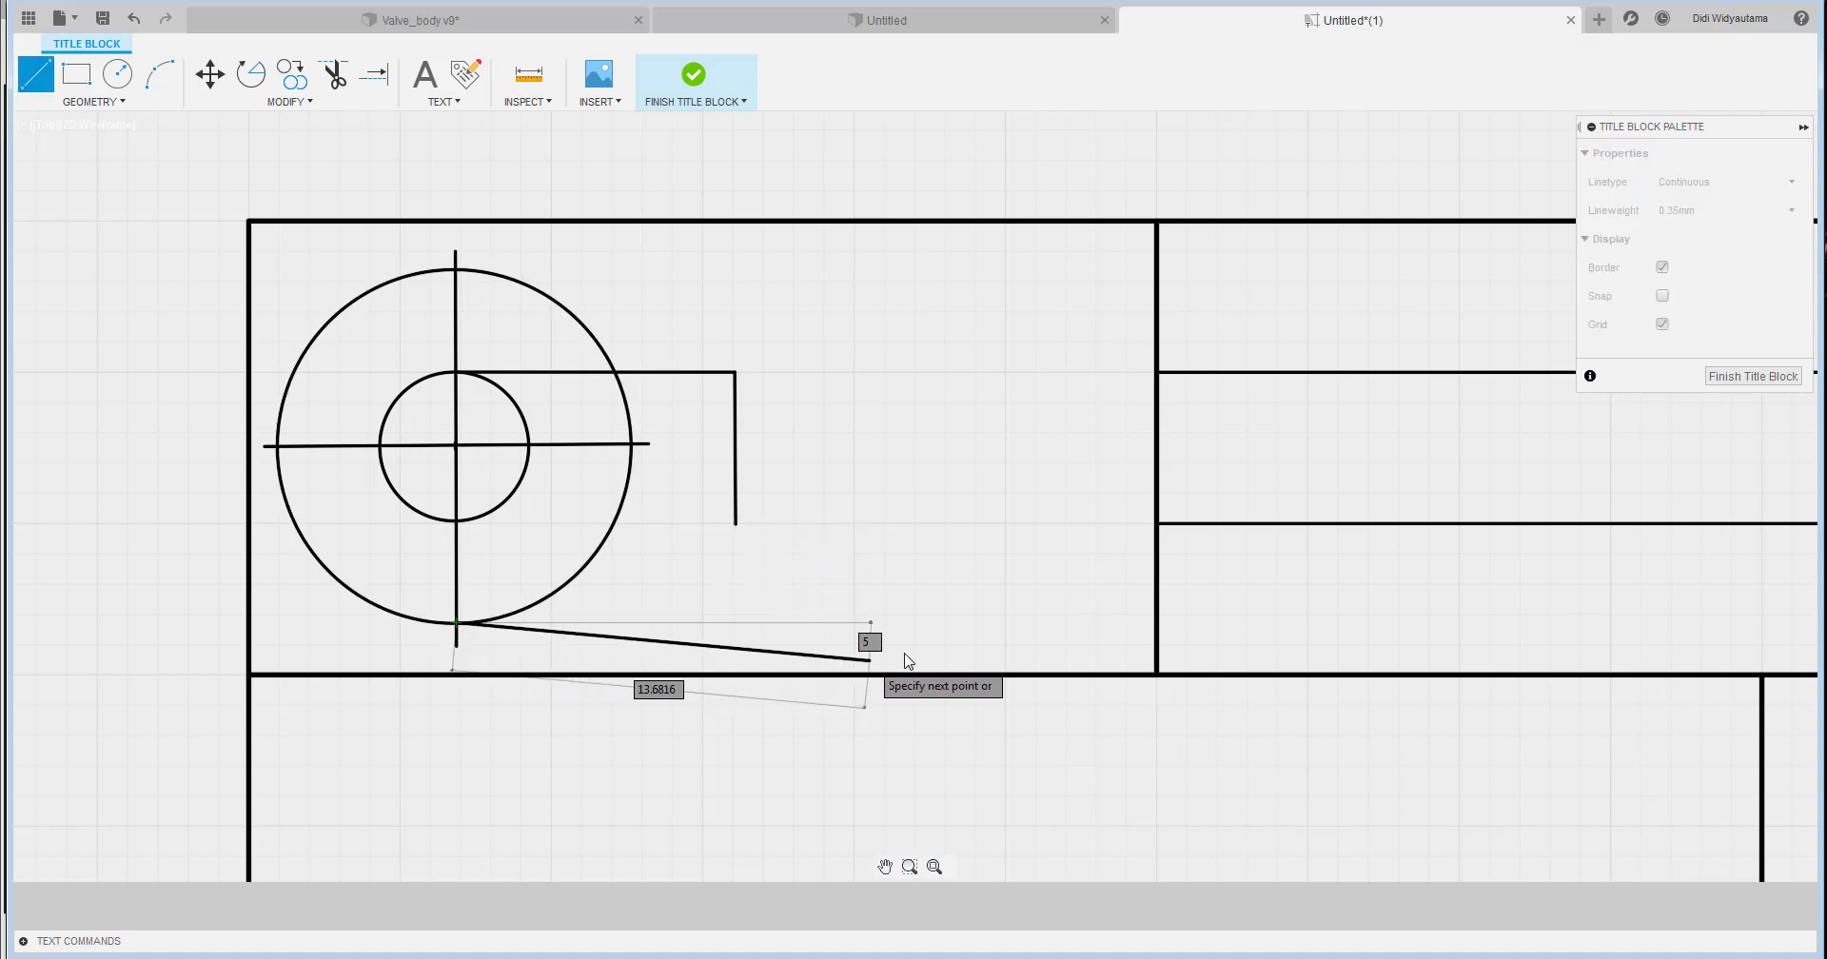
{"action": "left_click", "coordinate": [1078, 624]}
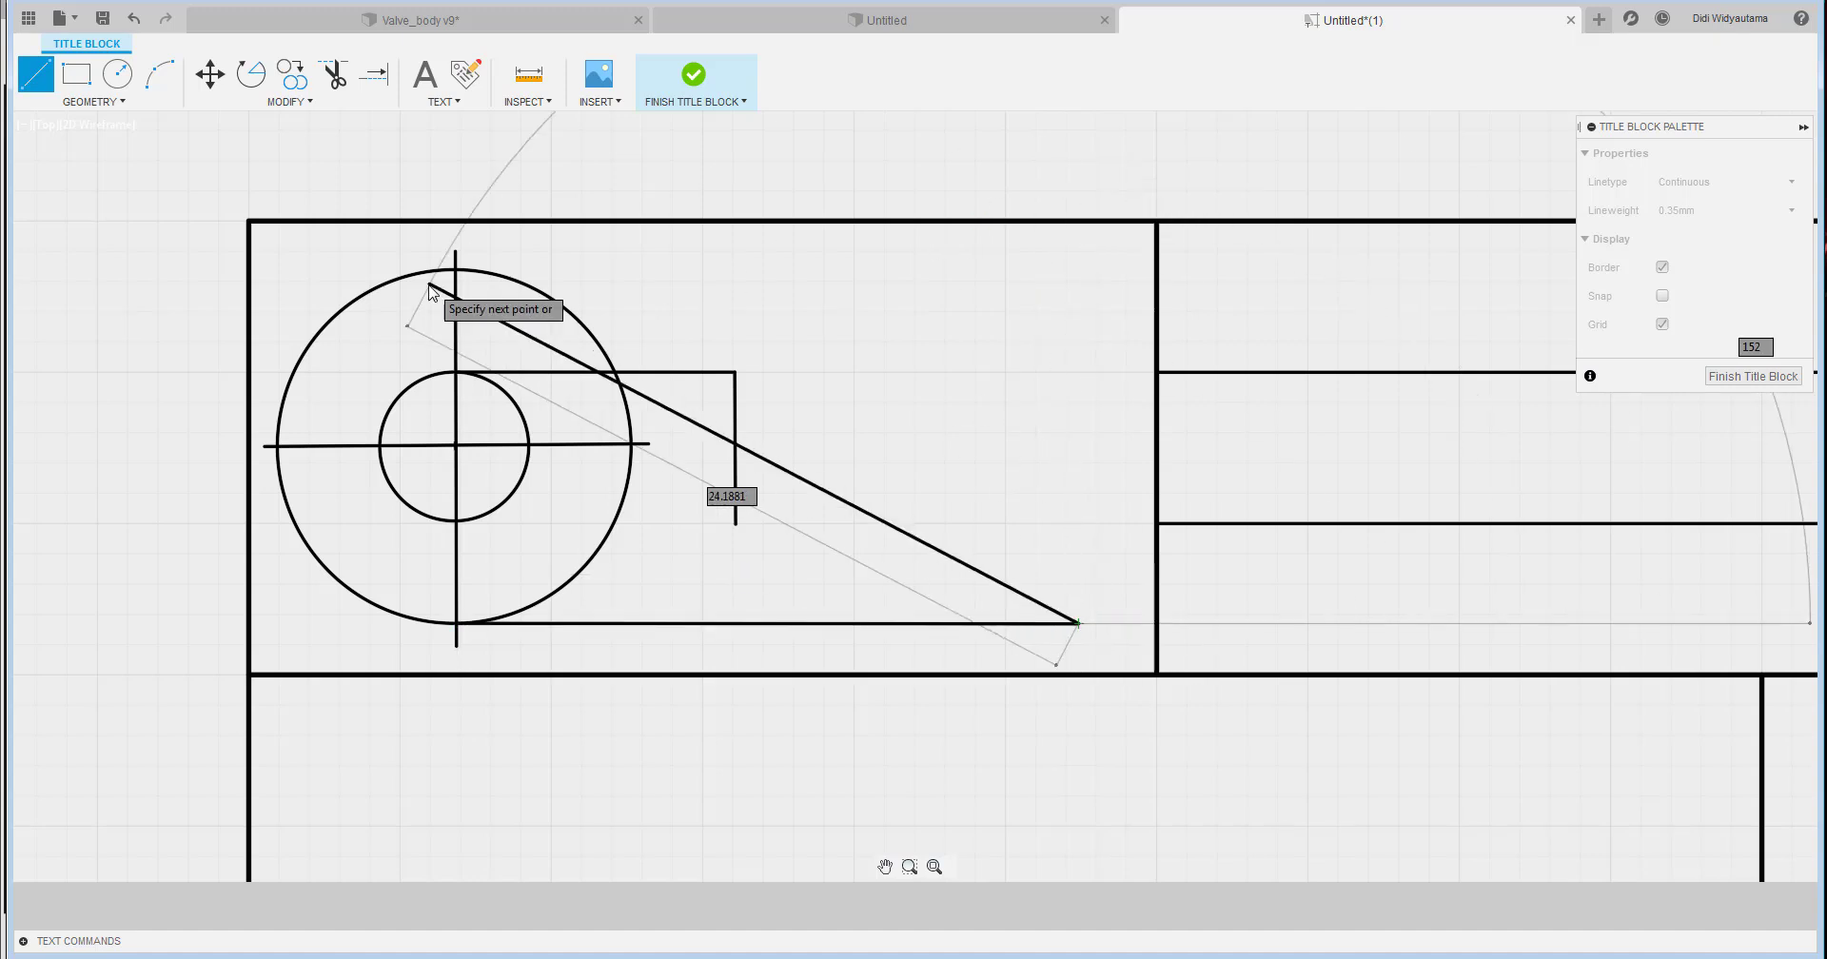
{"action": "key", "text": "Escape"}
{"action": "key", "text": "l"}
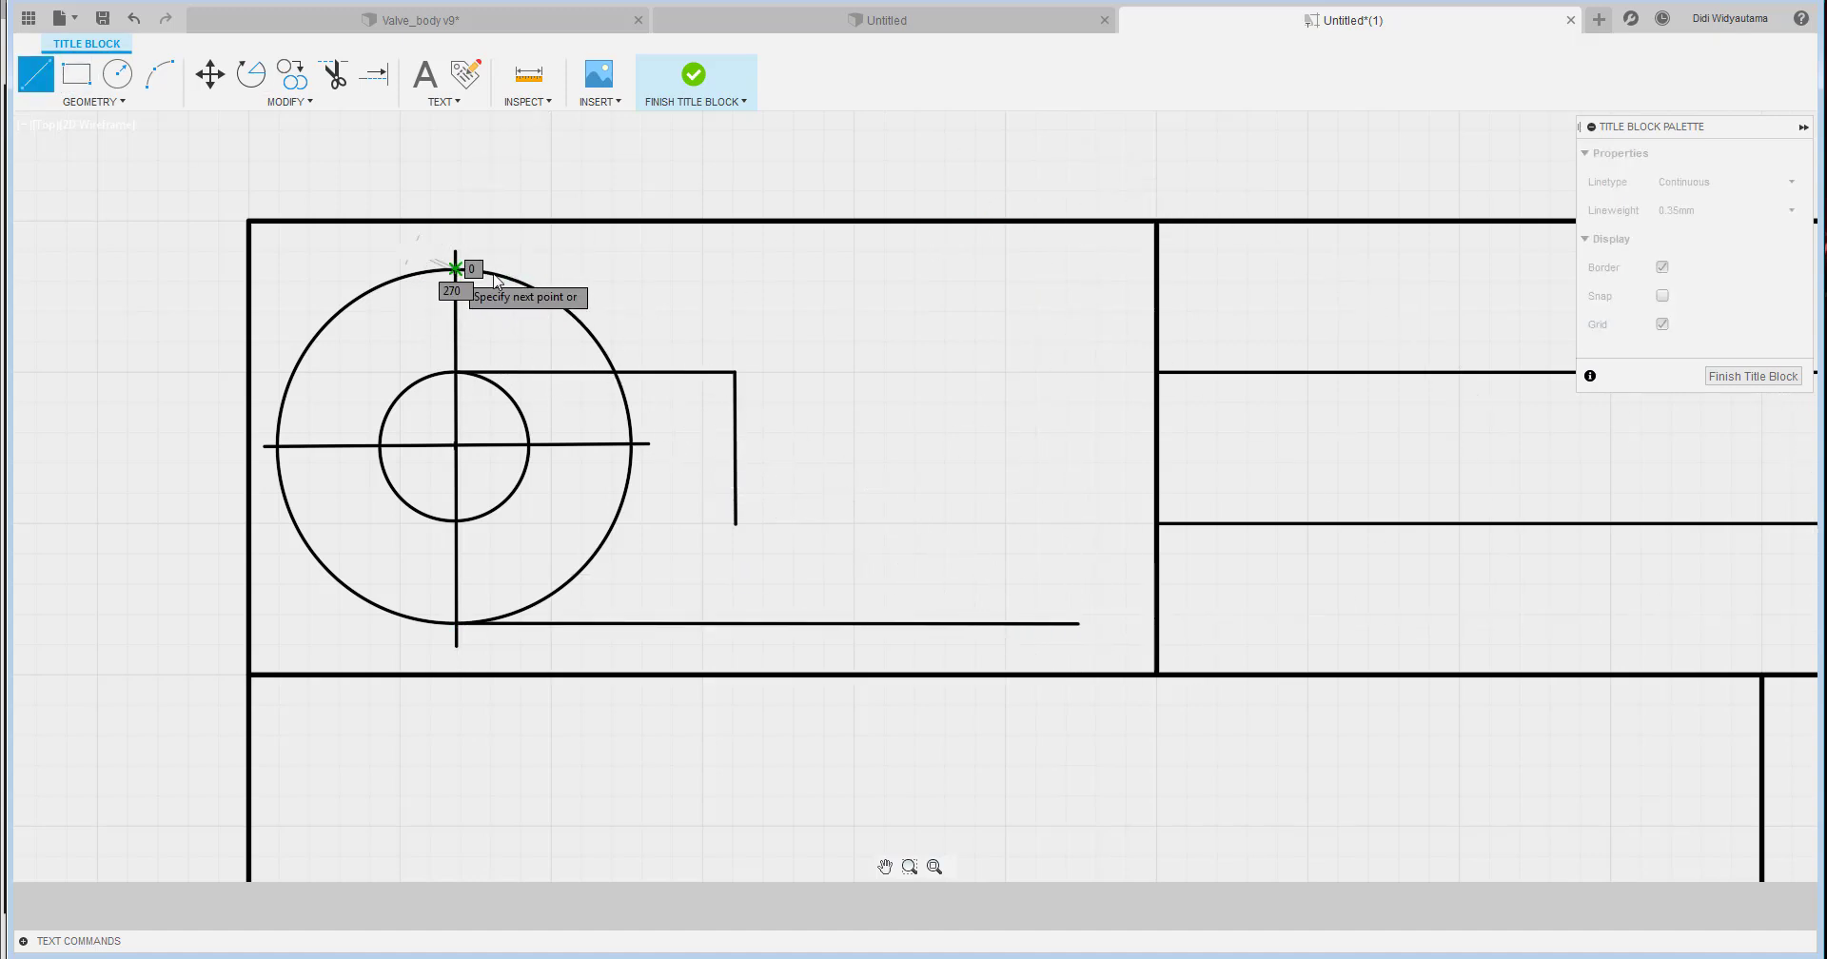
{"action": "left_click", "coordinate": [456, 269]}
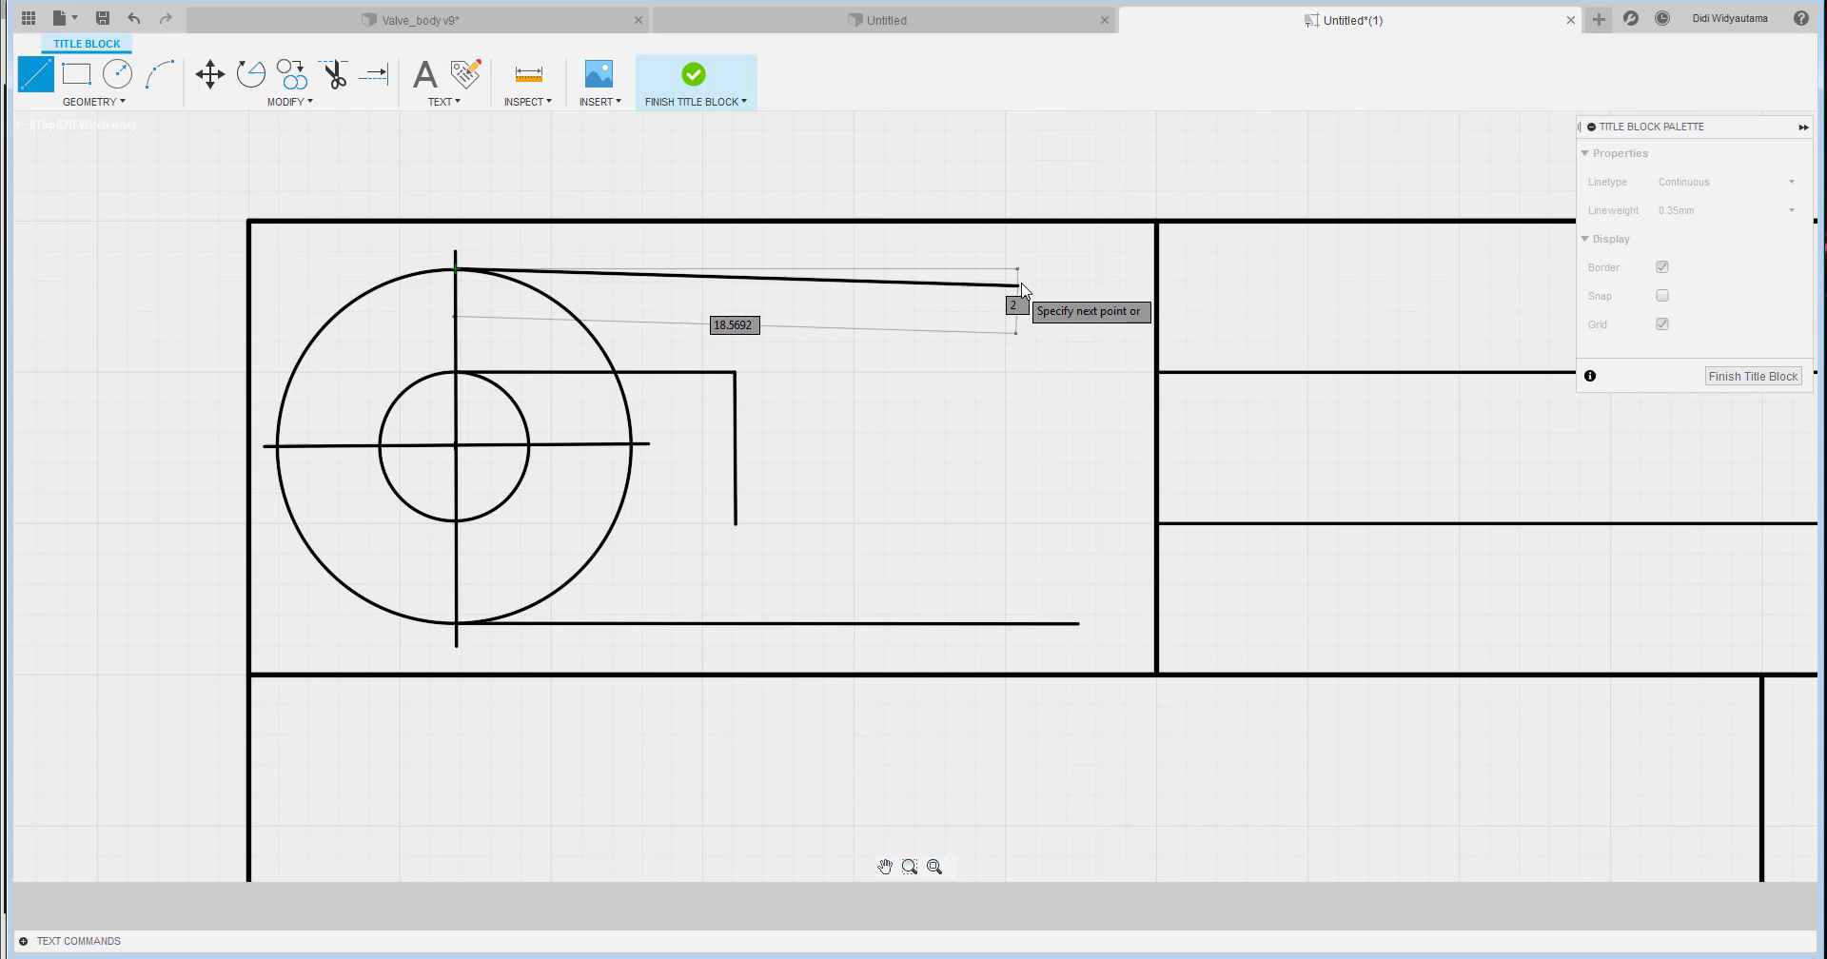
{"action": "left_click", "coordinate": [1085, 269]}
{"action": "key", "text": "Escape"}
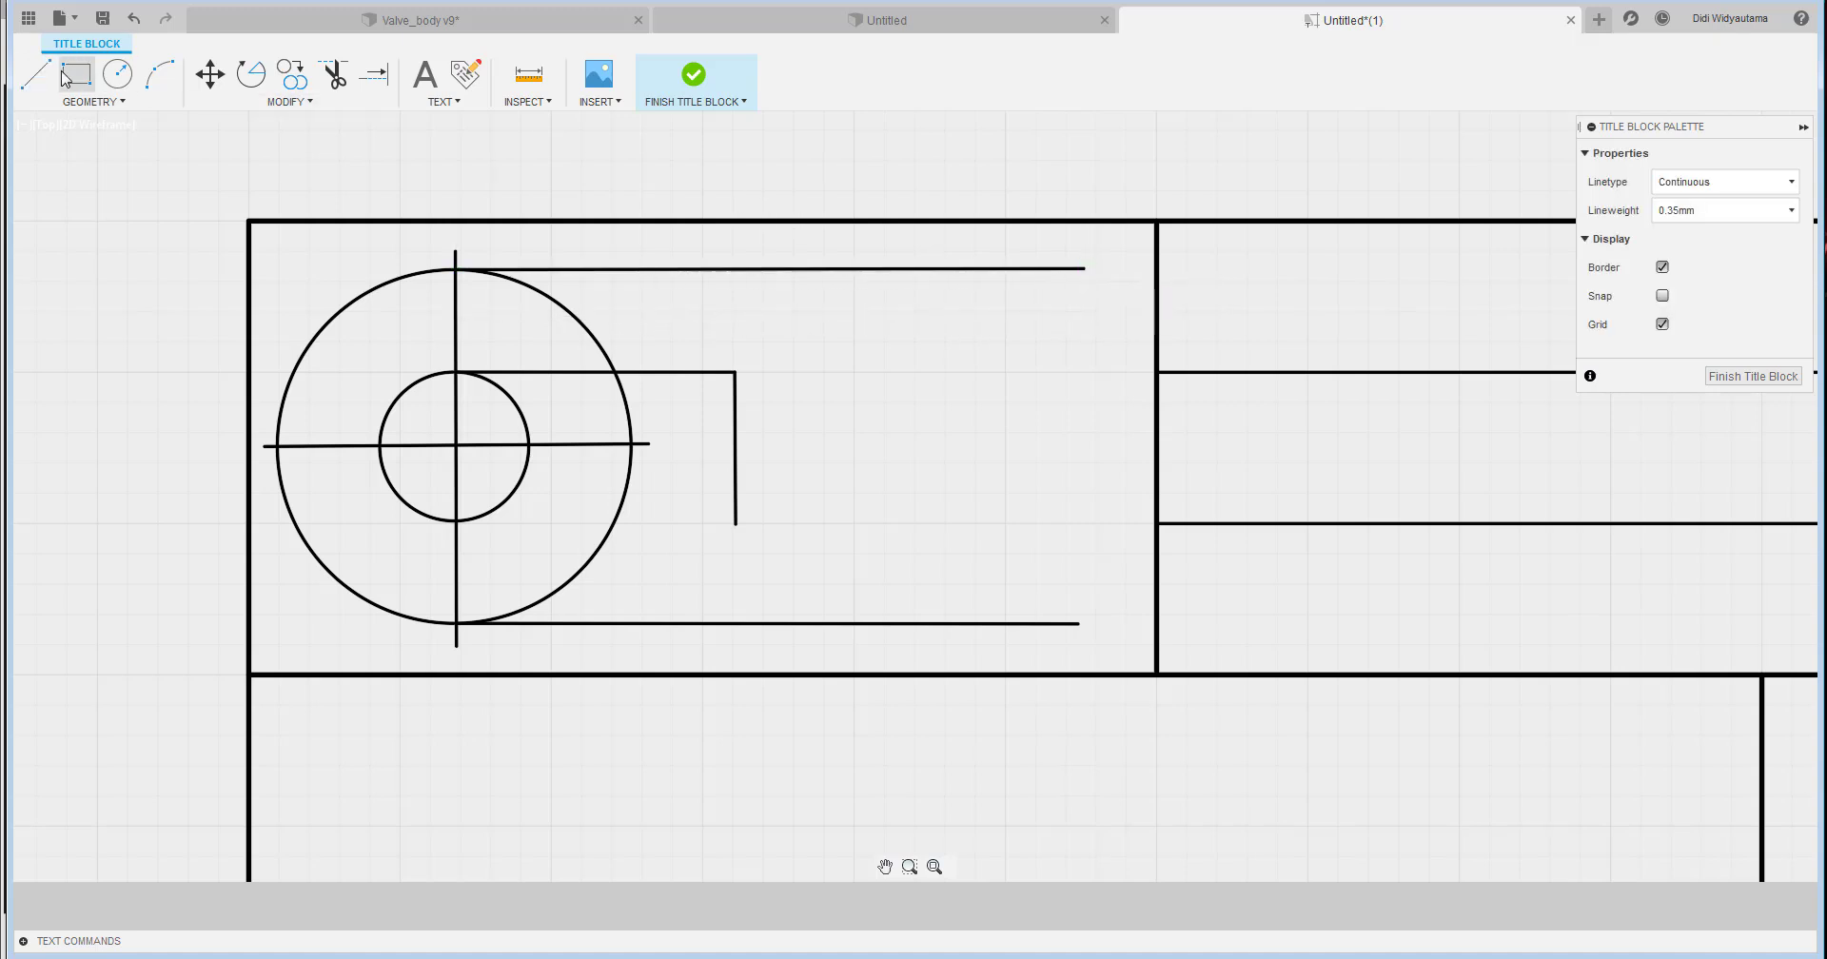
Close the outline with a vertical right edge, extending the bottom line and trimming the stub.
{"action": "left_click", "coordinate": [1085, 269]}
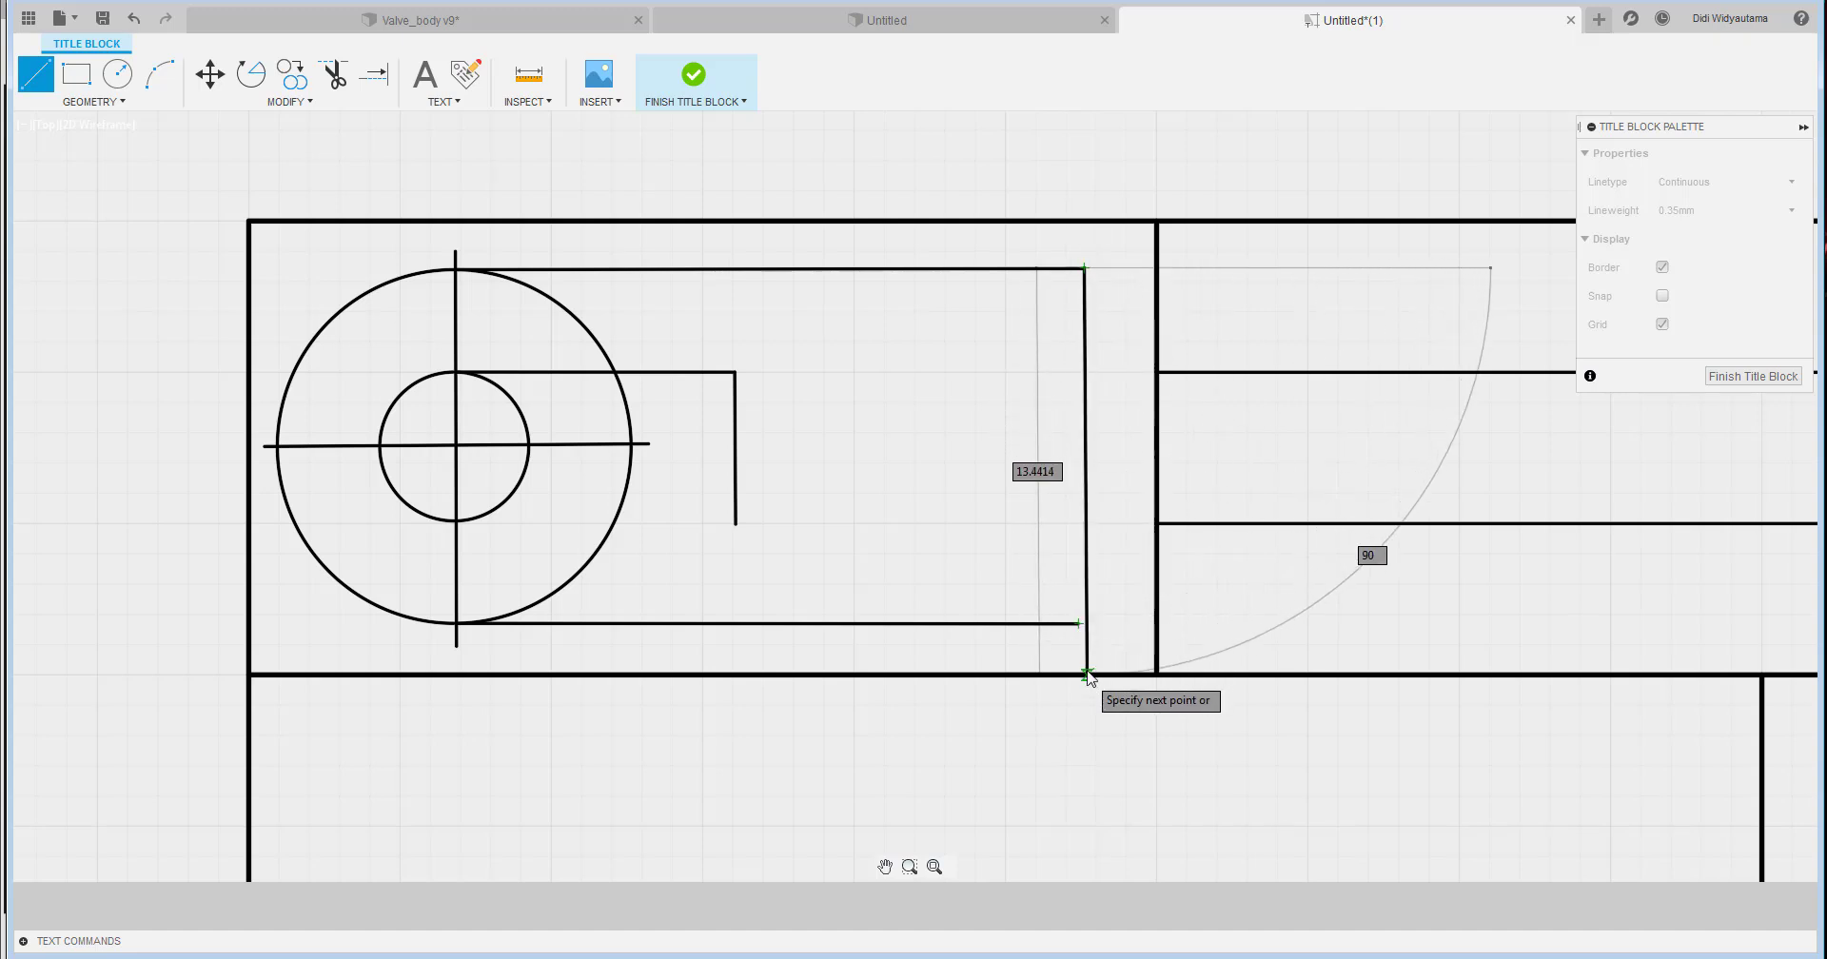
{"action": "scroll", "coordinate": [1089, 643], "scroll_direction": "up", "scroll_amount": 3}
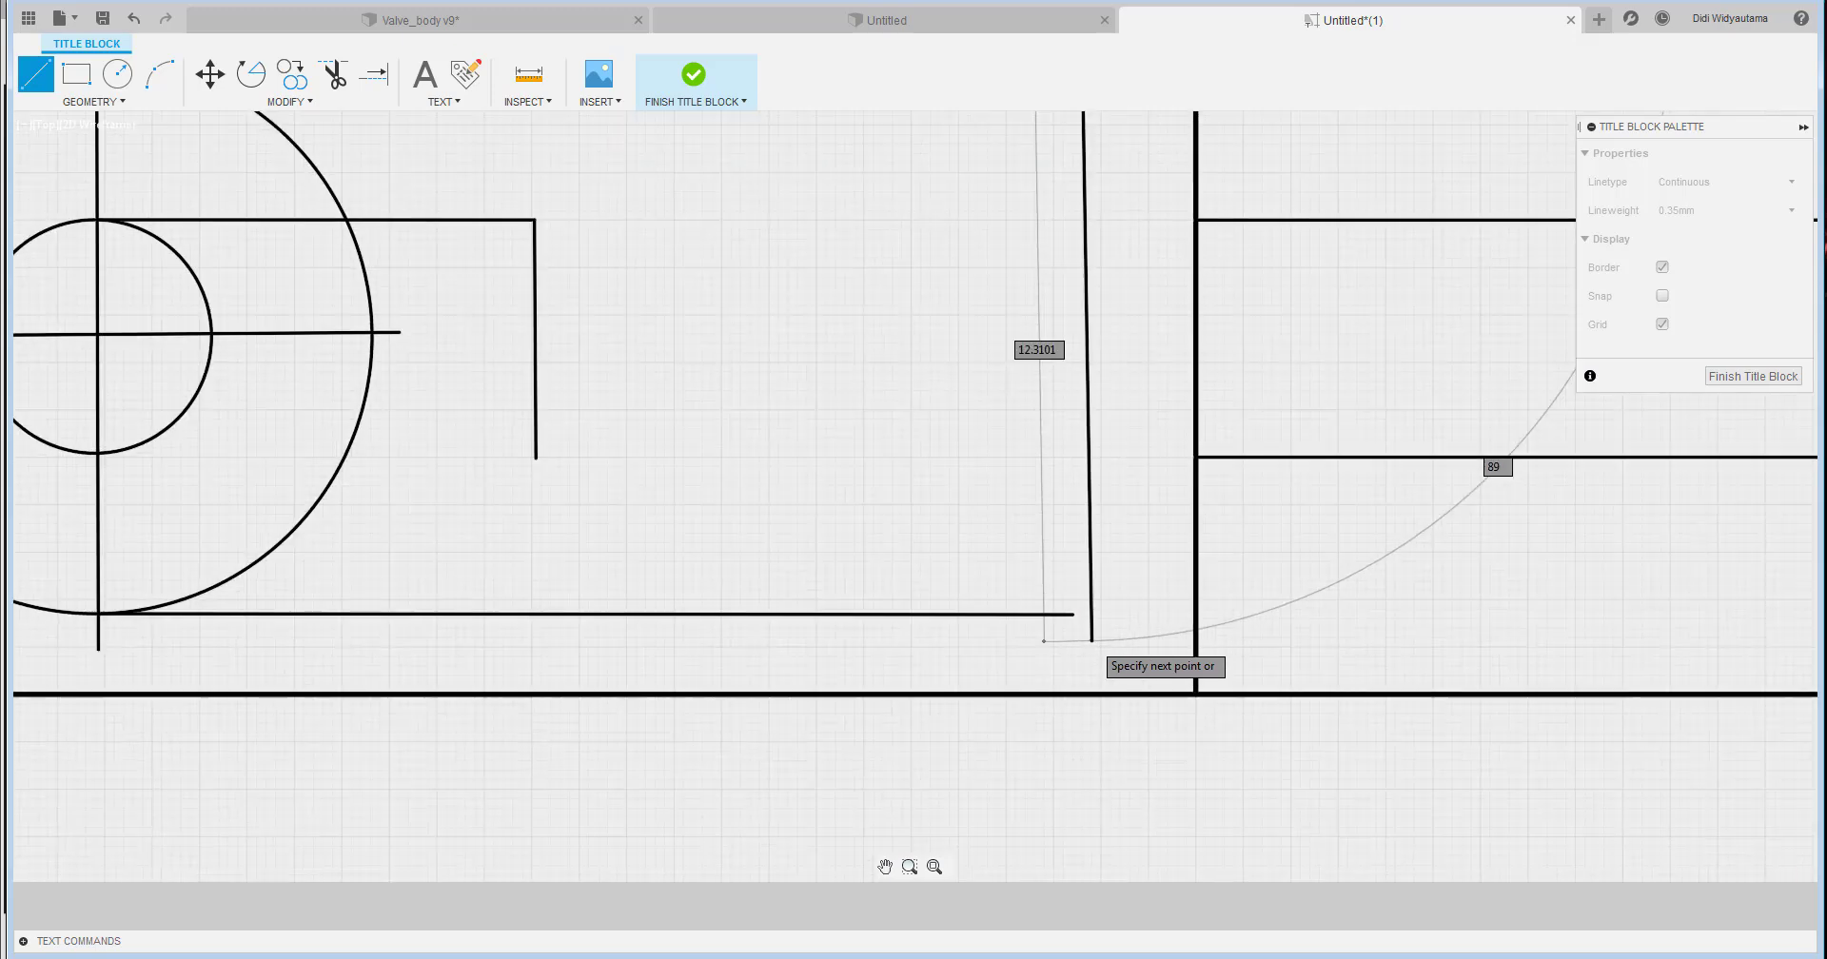
{"action": "left_click", "coordinate": [1082, 653]}
{"action": "key", "text": "Escape"}
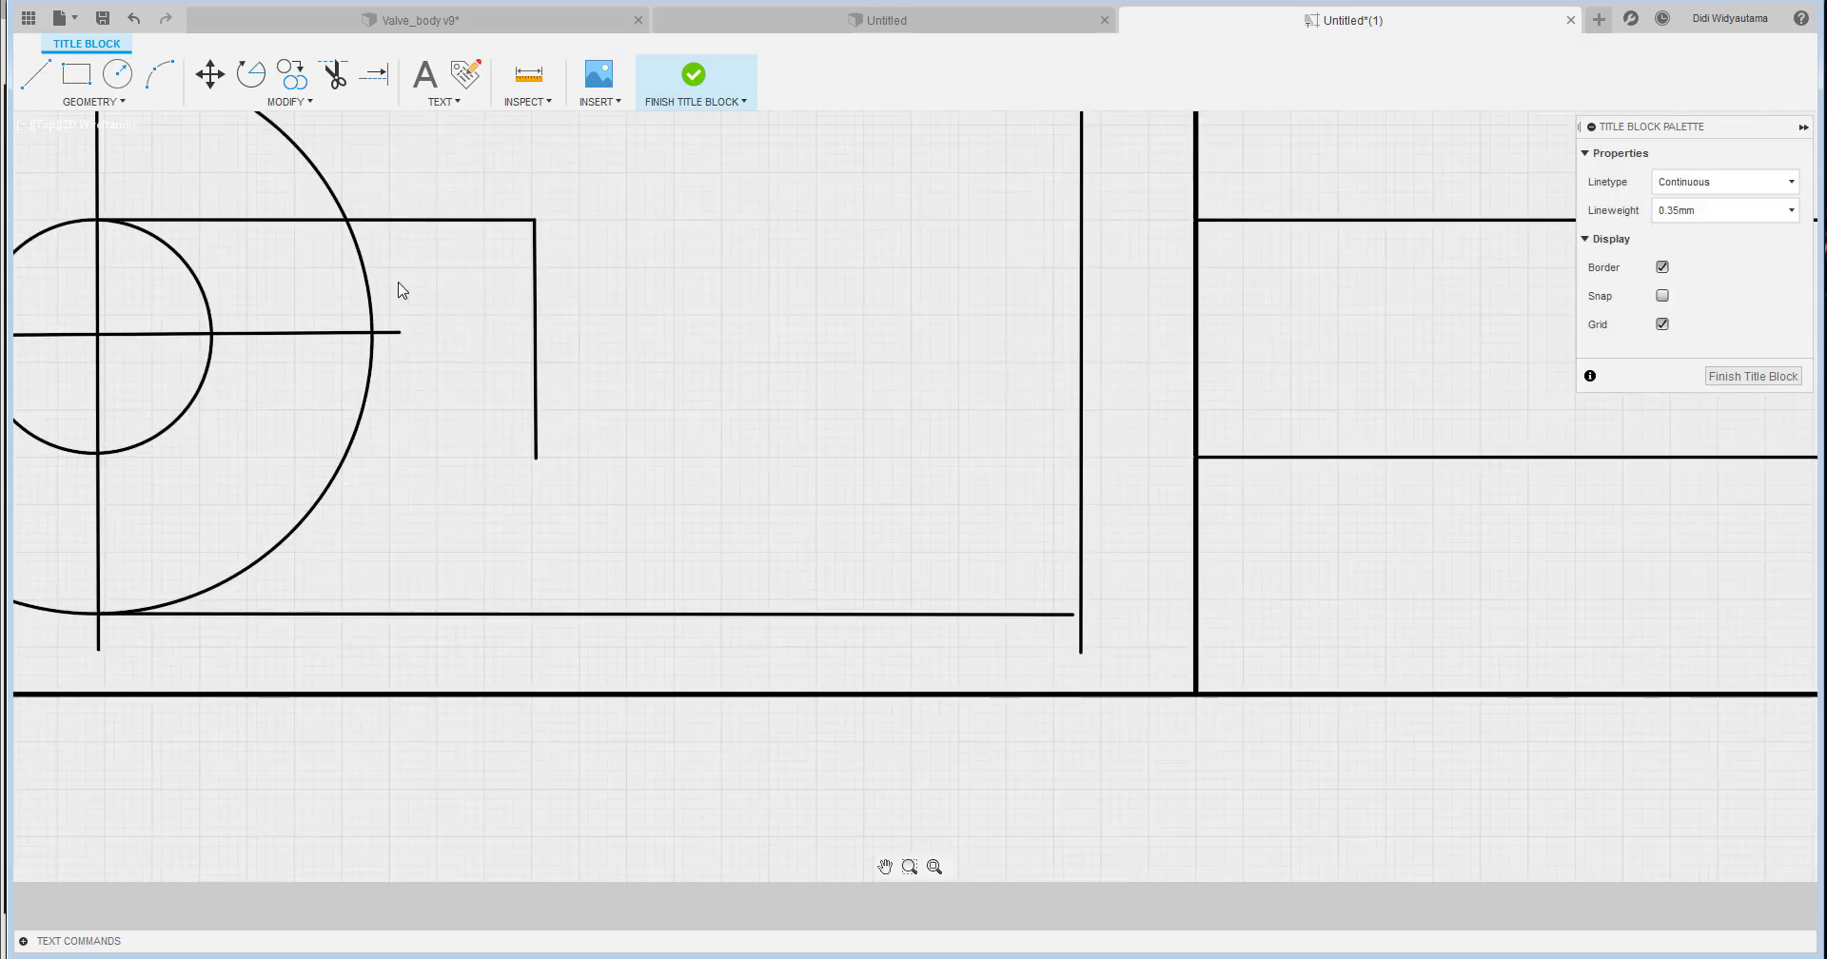
{"action": "left_click", "coordinate": [374, 73]}
{"action": "left_click", "coordinate": [1038, 620]}
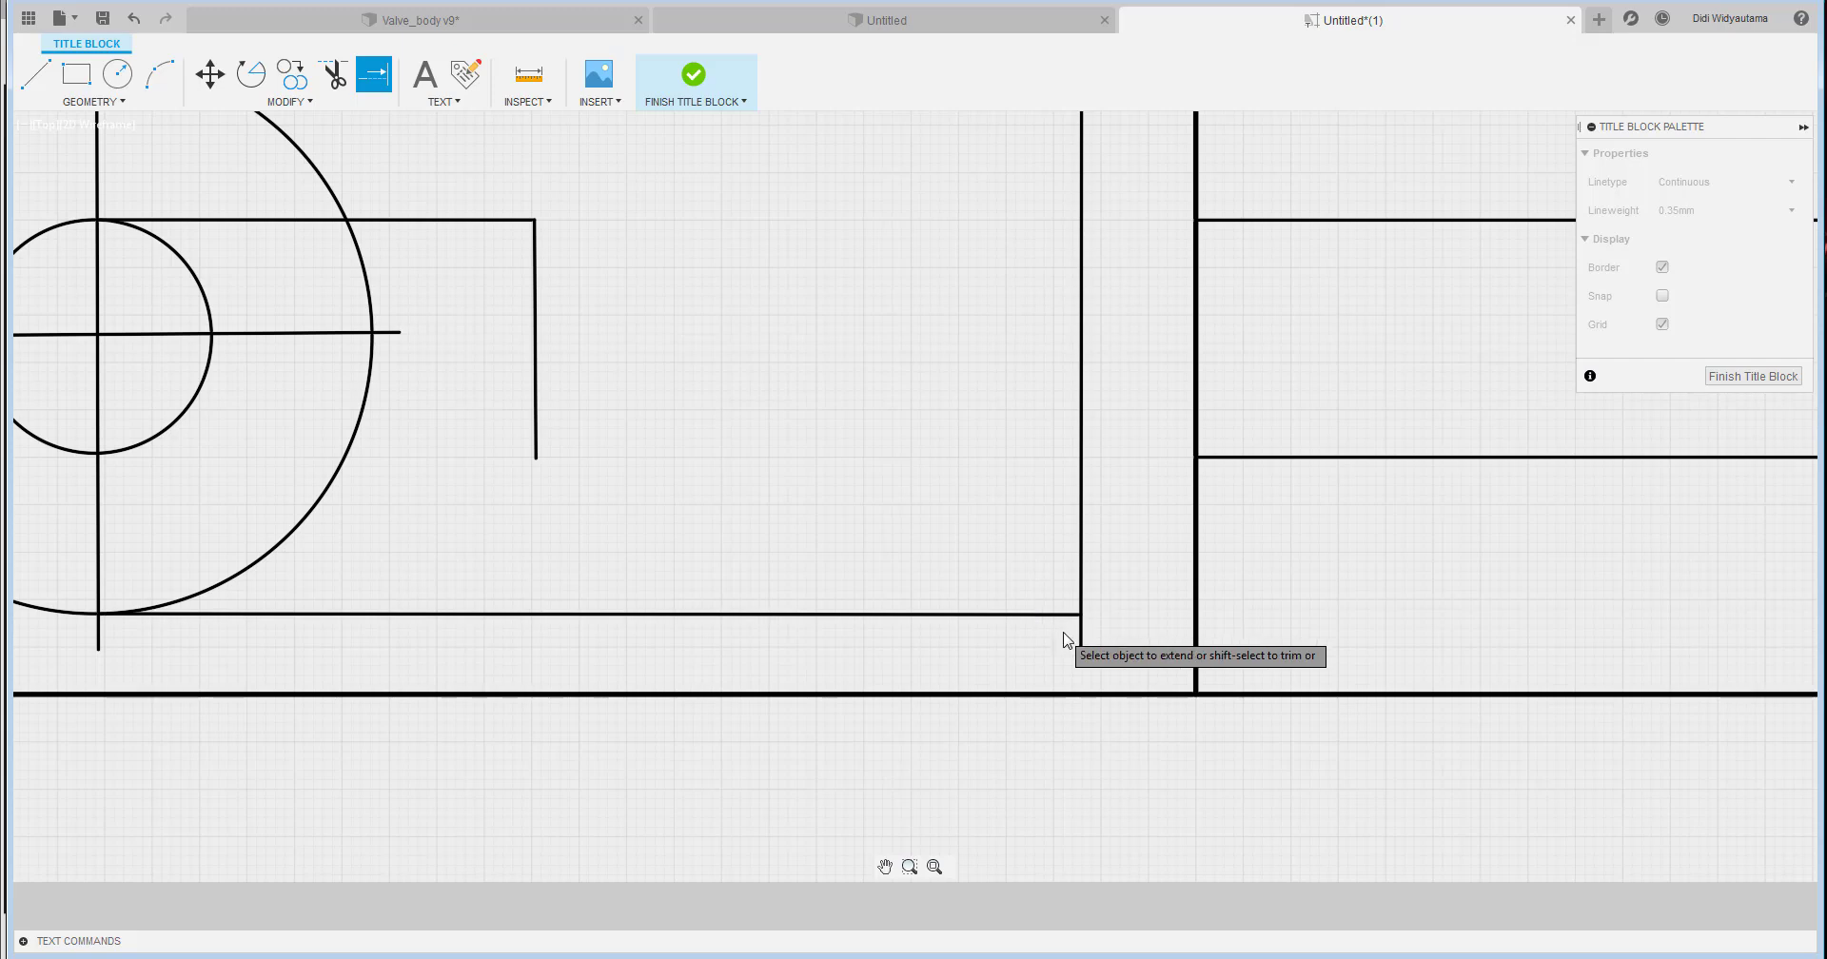
{"action": "left_click", "coordinate": [333, 76]}
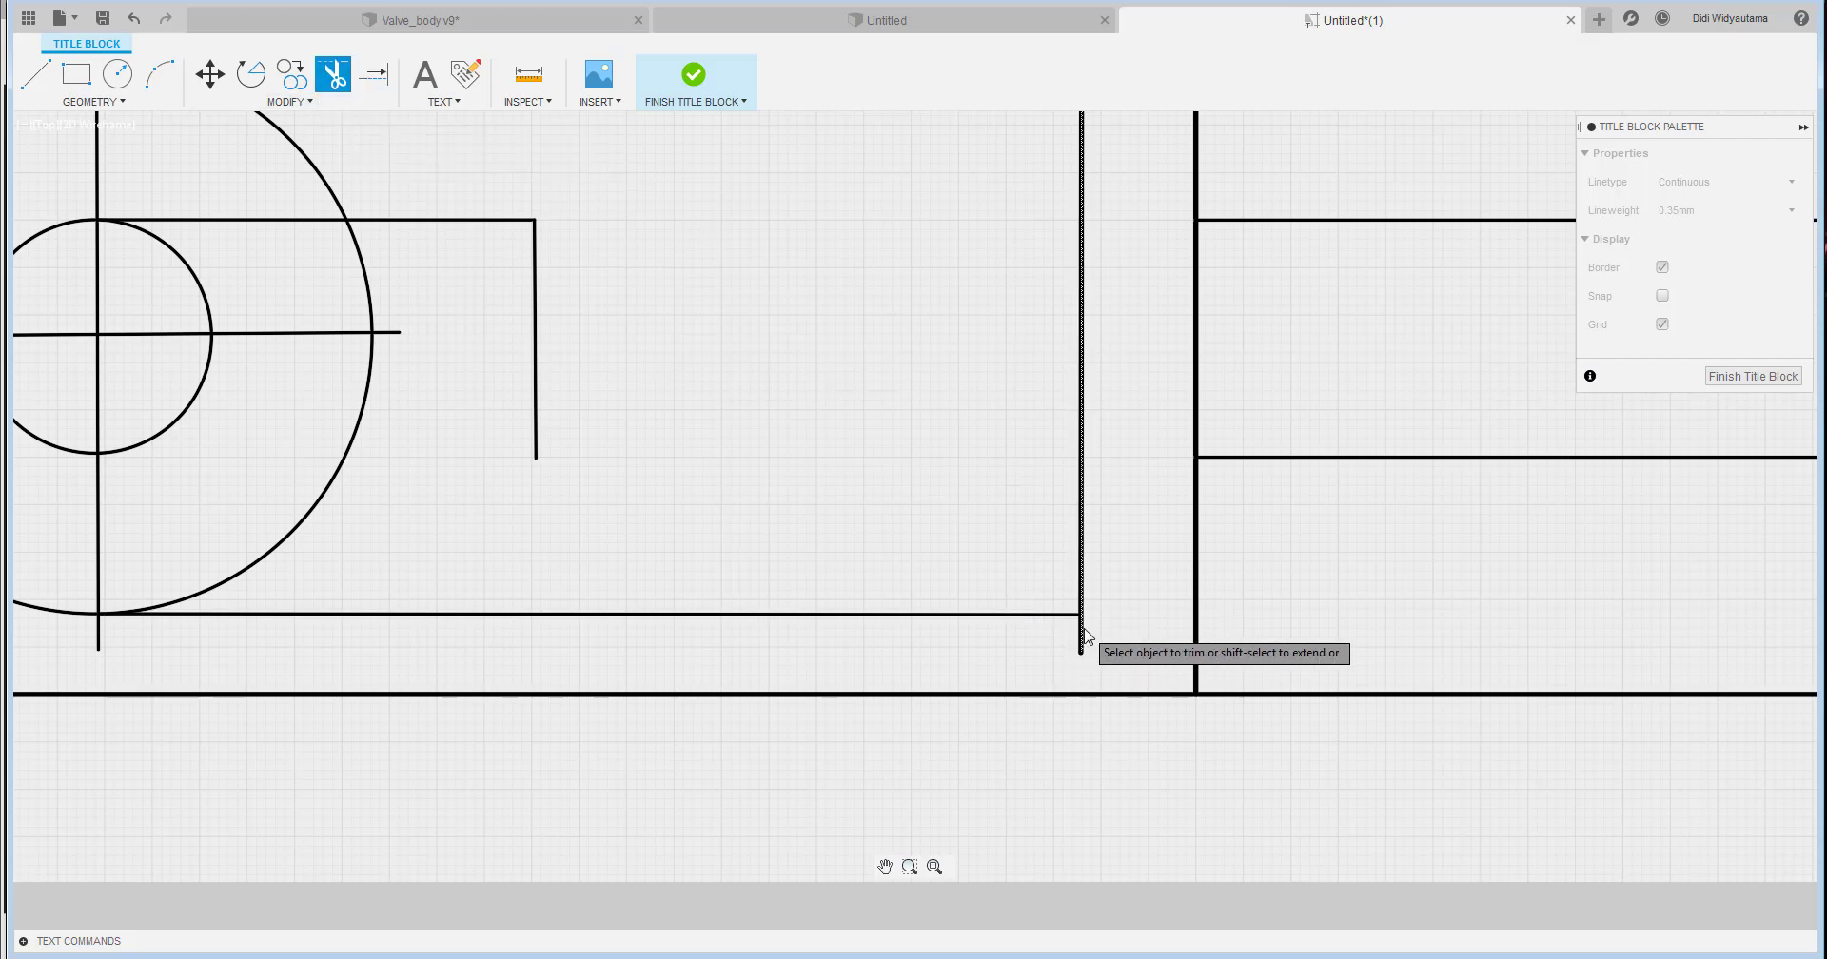
{"action": "left_click", "coordinate": [1083, 636]}
{"action": "middle_click_drag", "start_coordinate": [715, 481], "coordinate": [661, 592]}
{"action": "scroll", "coordinate": [473, 377], "scroll_direction": "down", "scroll_amount": 2}
Trim the lower-right corner stub and draw two slanted edges to the outline's right corners.
{"action": "key", "text": "ctrl+z"}
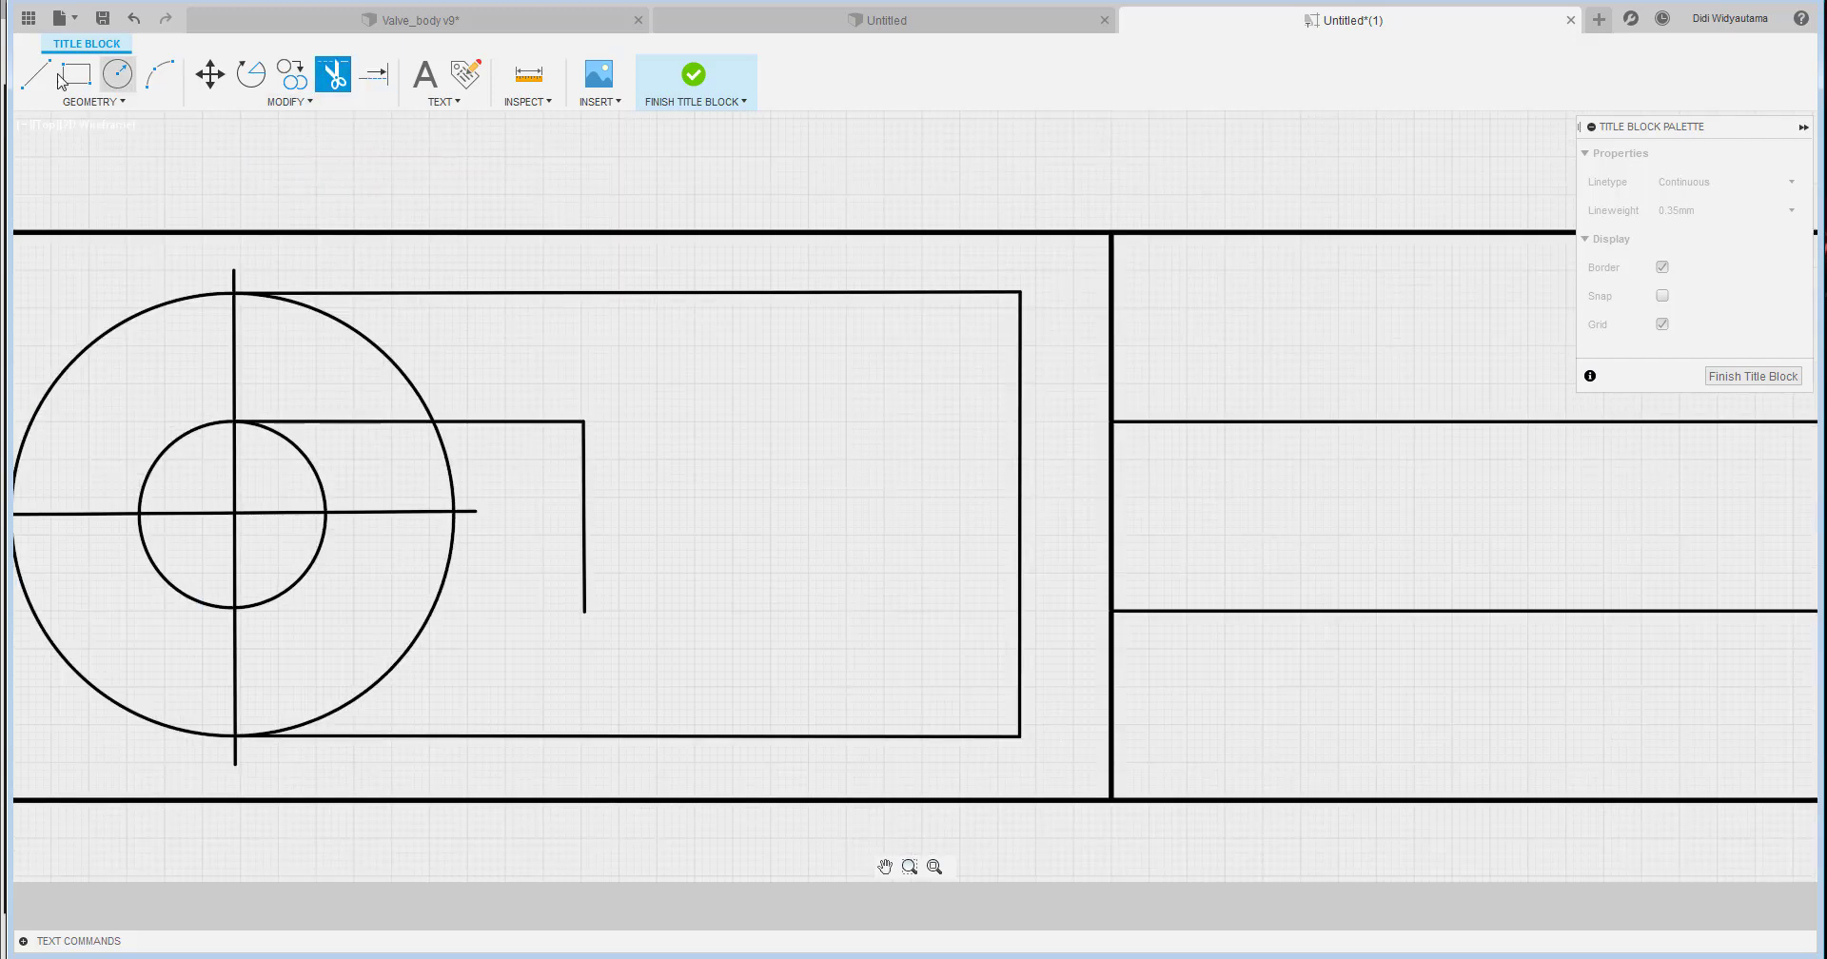
{"action": "key", "text": "l"}
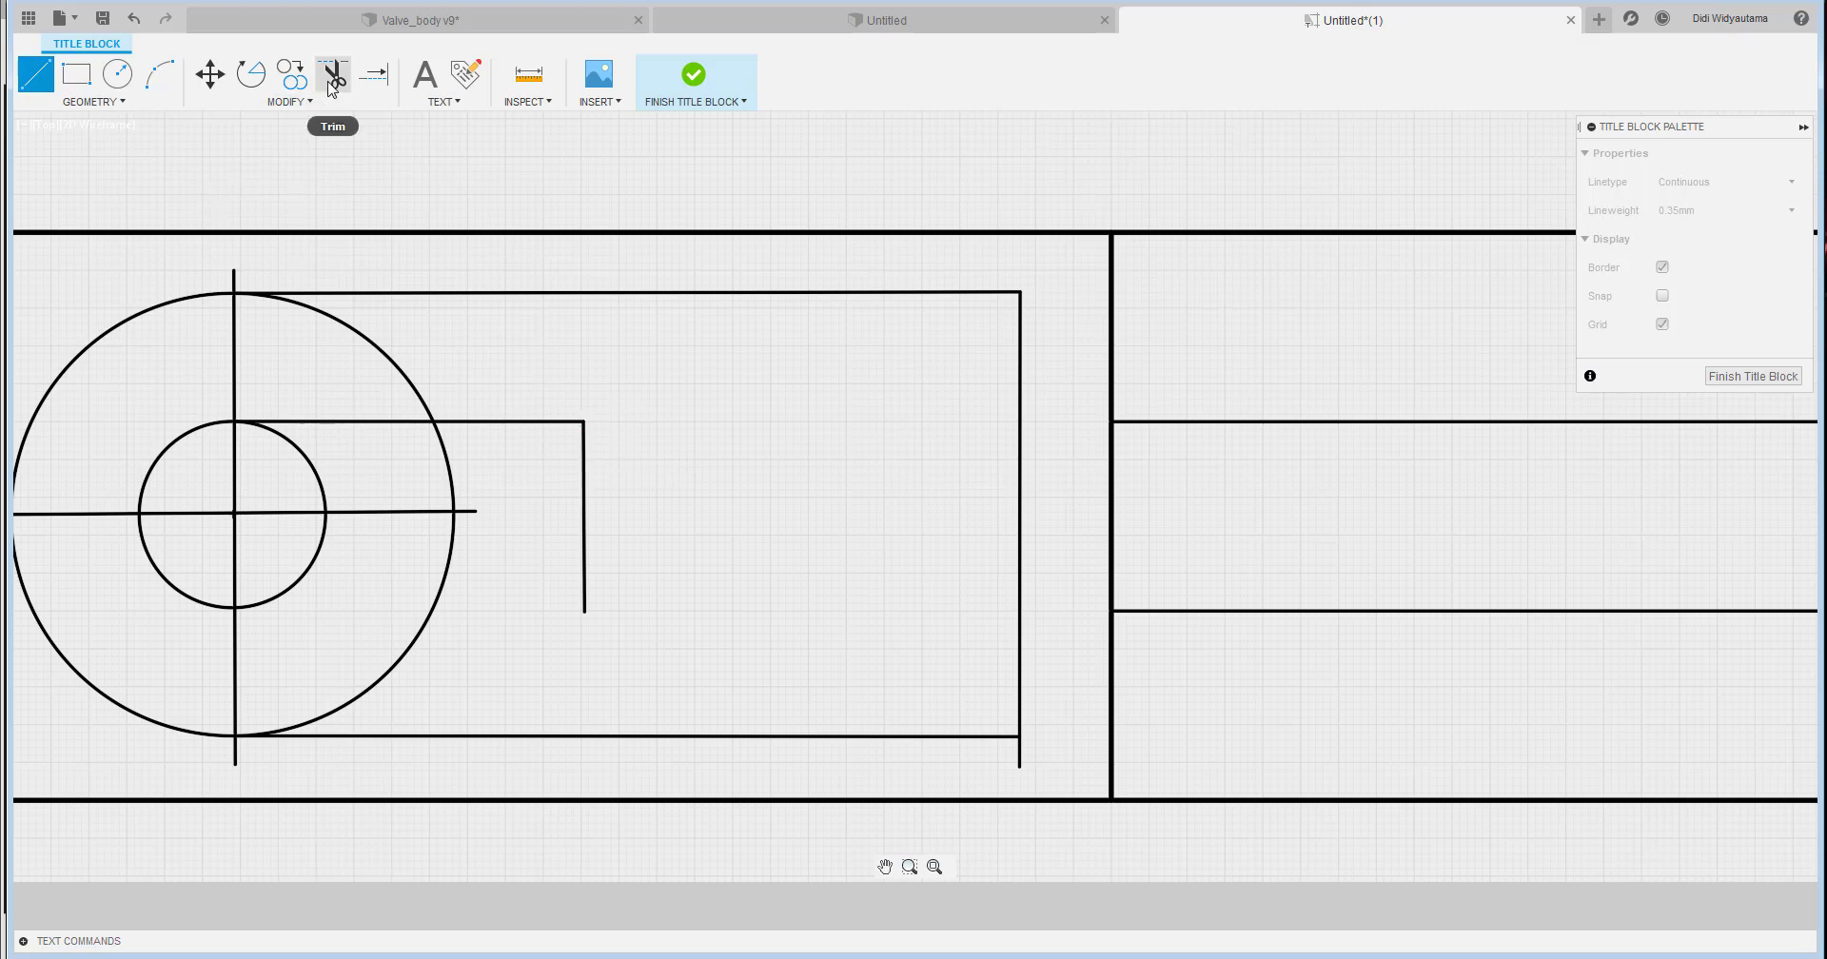
{"action": "left_click", "coordinate": [333, 76]}
{"action": "left_click", "coordinate": [1021, 752]}
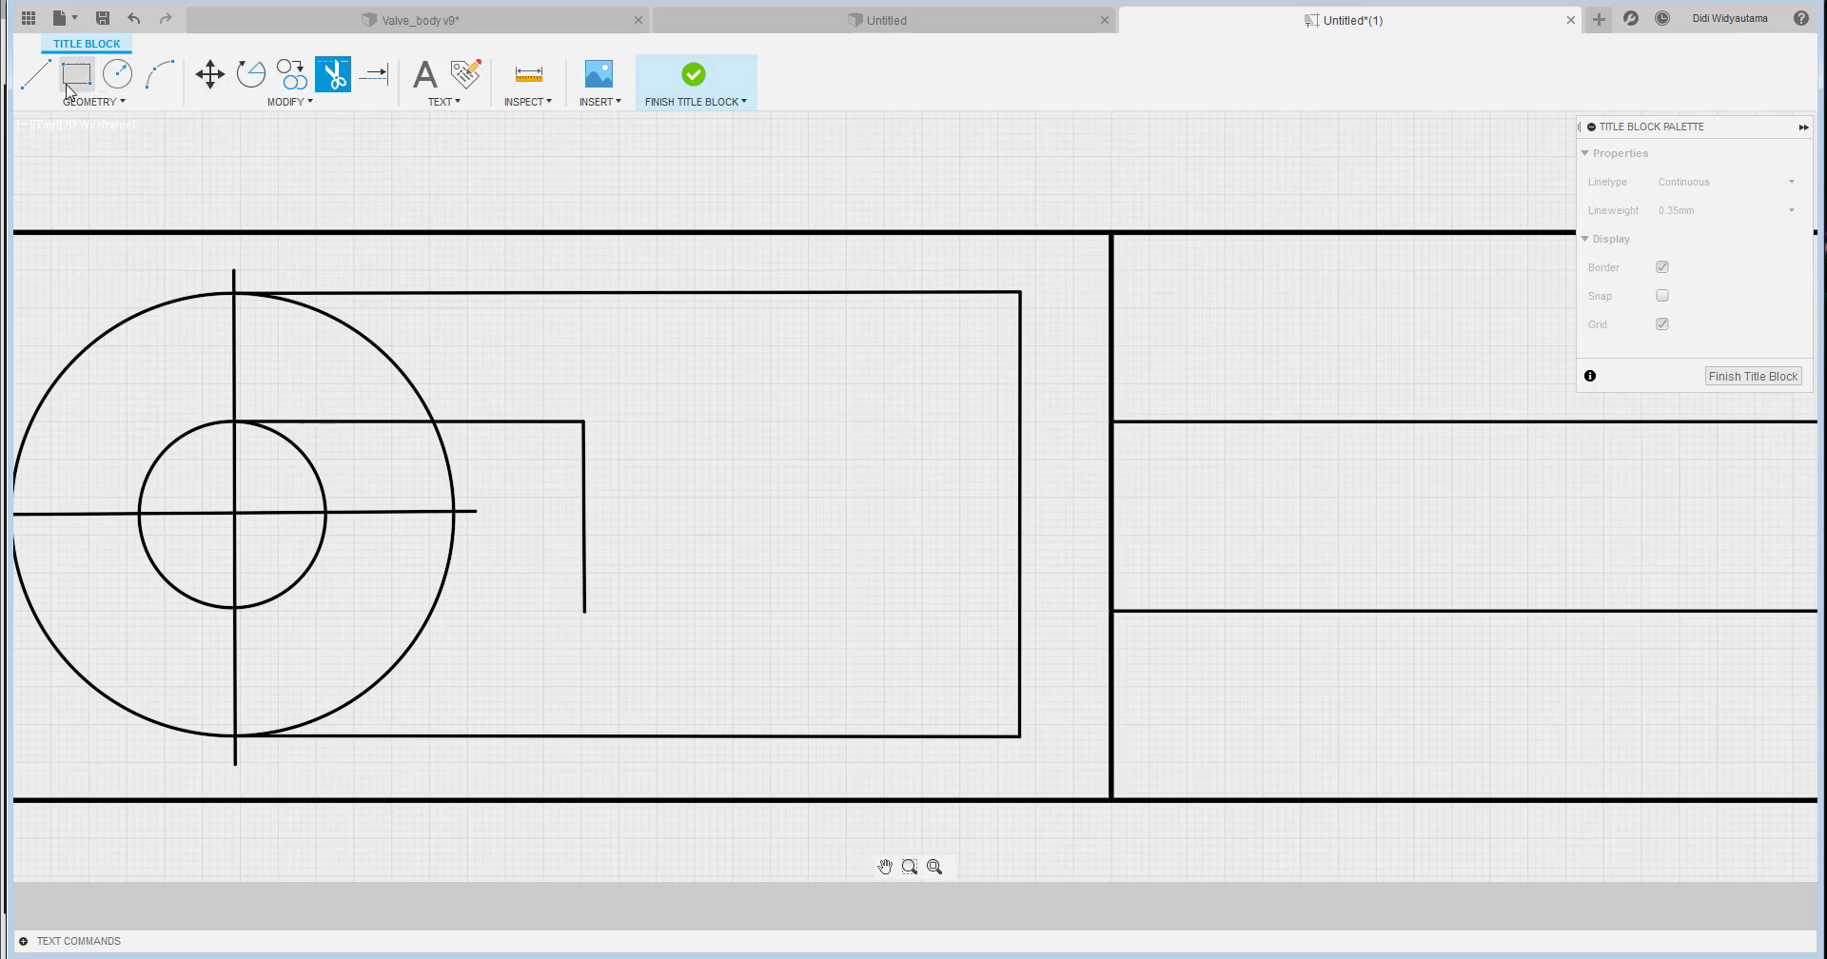
{"action": "left_click", "coordinate": [36, 73]}
{"action": "left_click", "coordinate": [584, 612]}
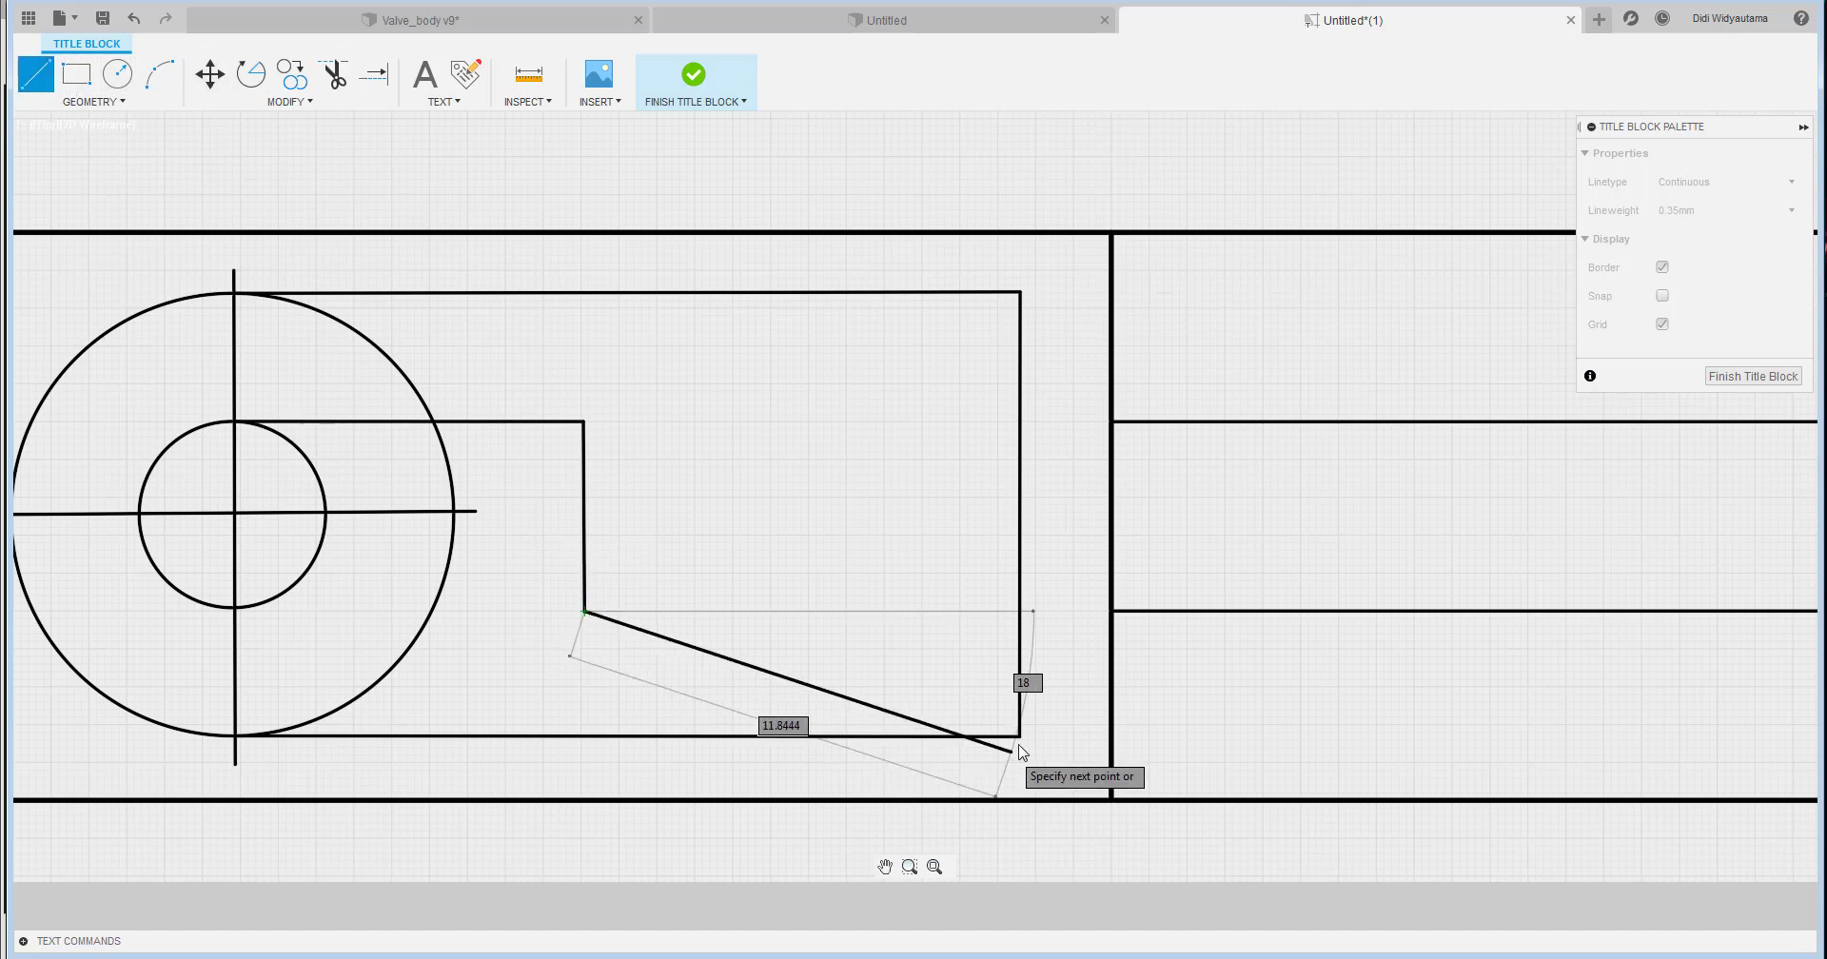
{"action": "left_click", "coordinate": [1019, 736]}
{"action": "key", "text": "Escape"}
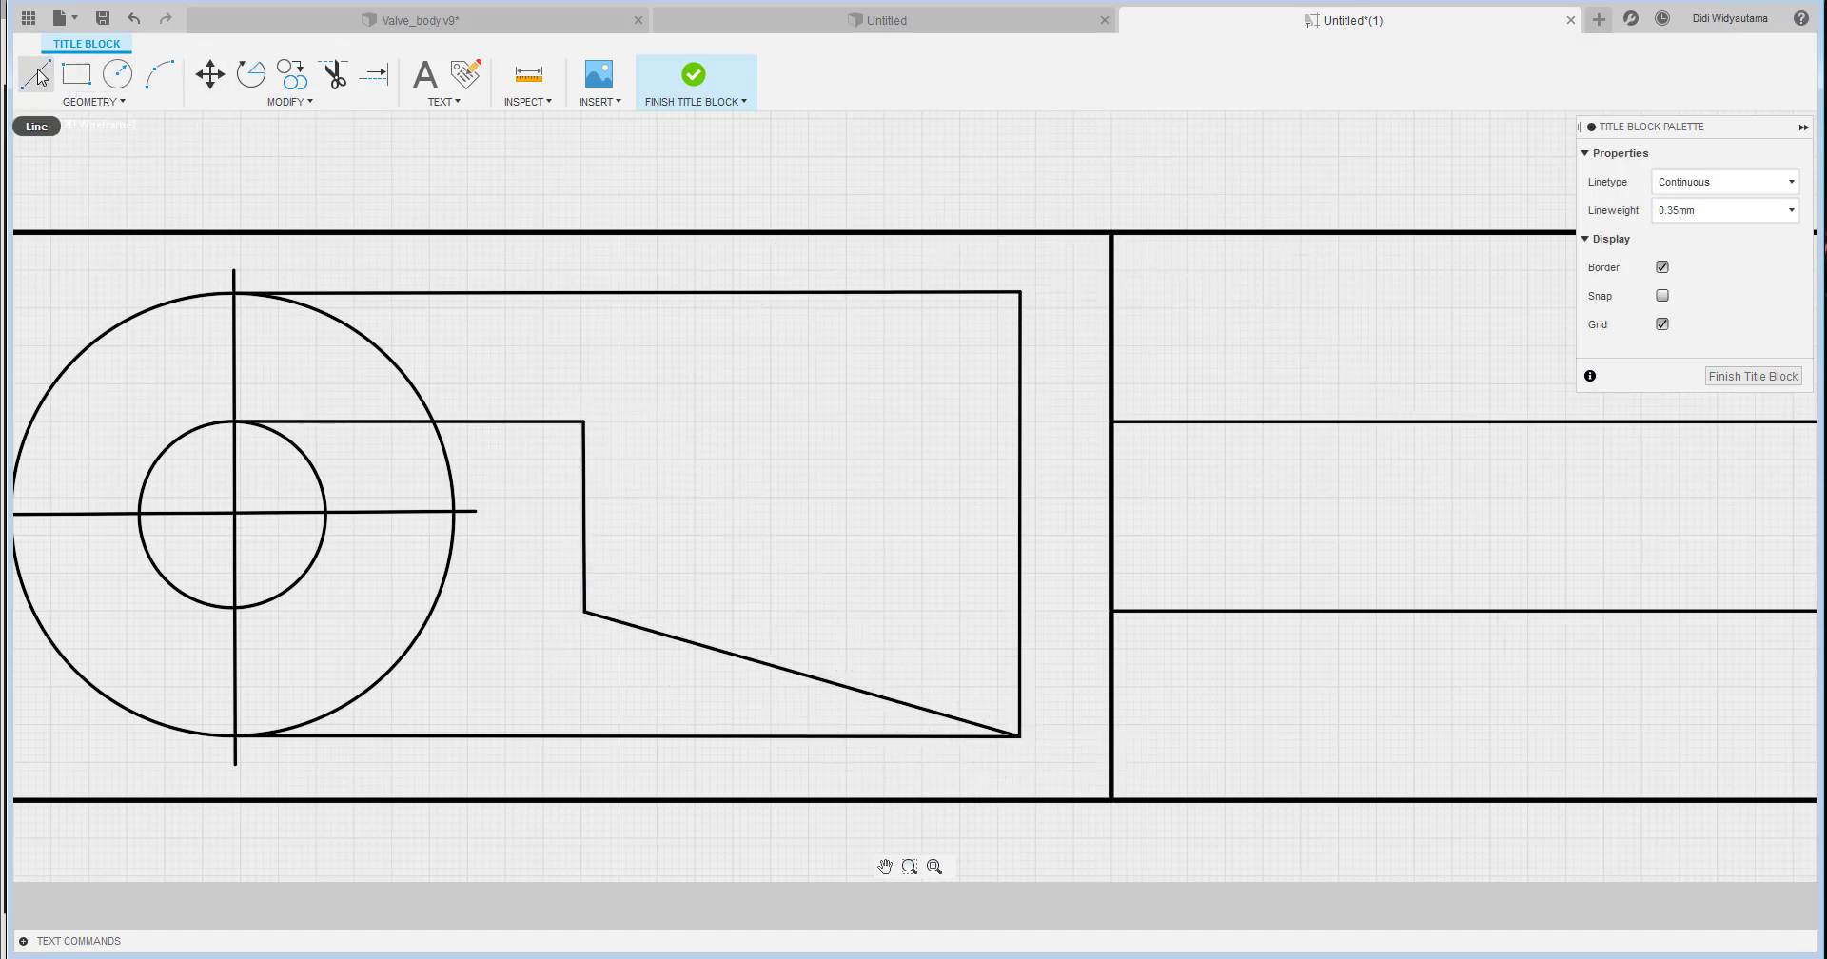
{"action": "left_click", "coordinate": [583, 421]}
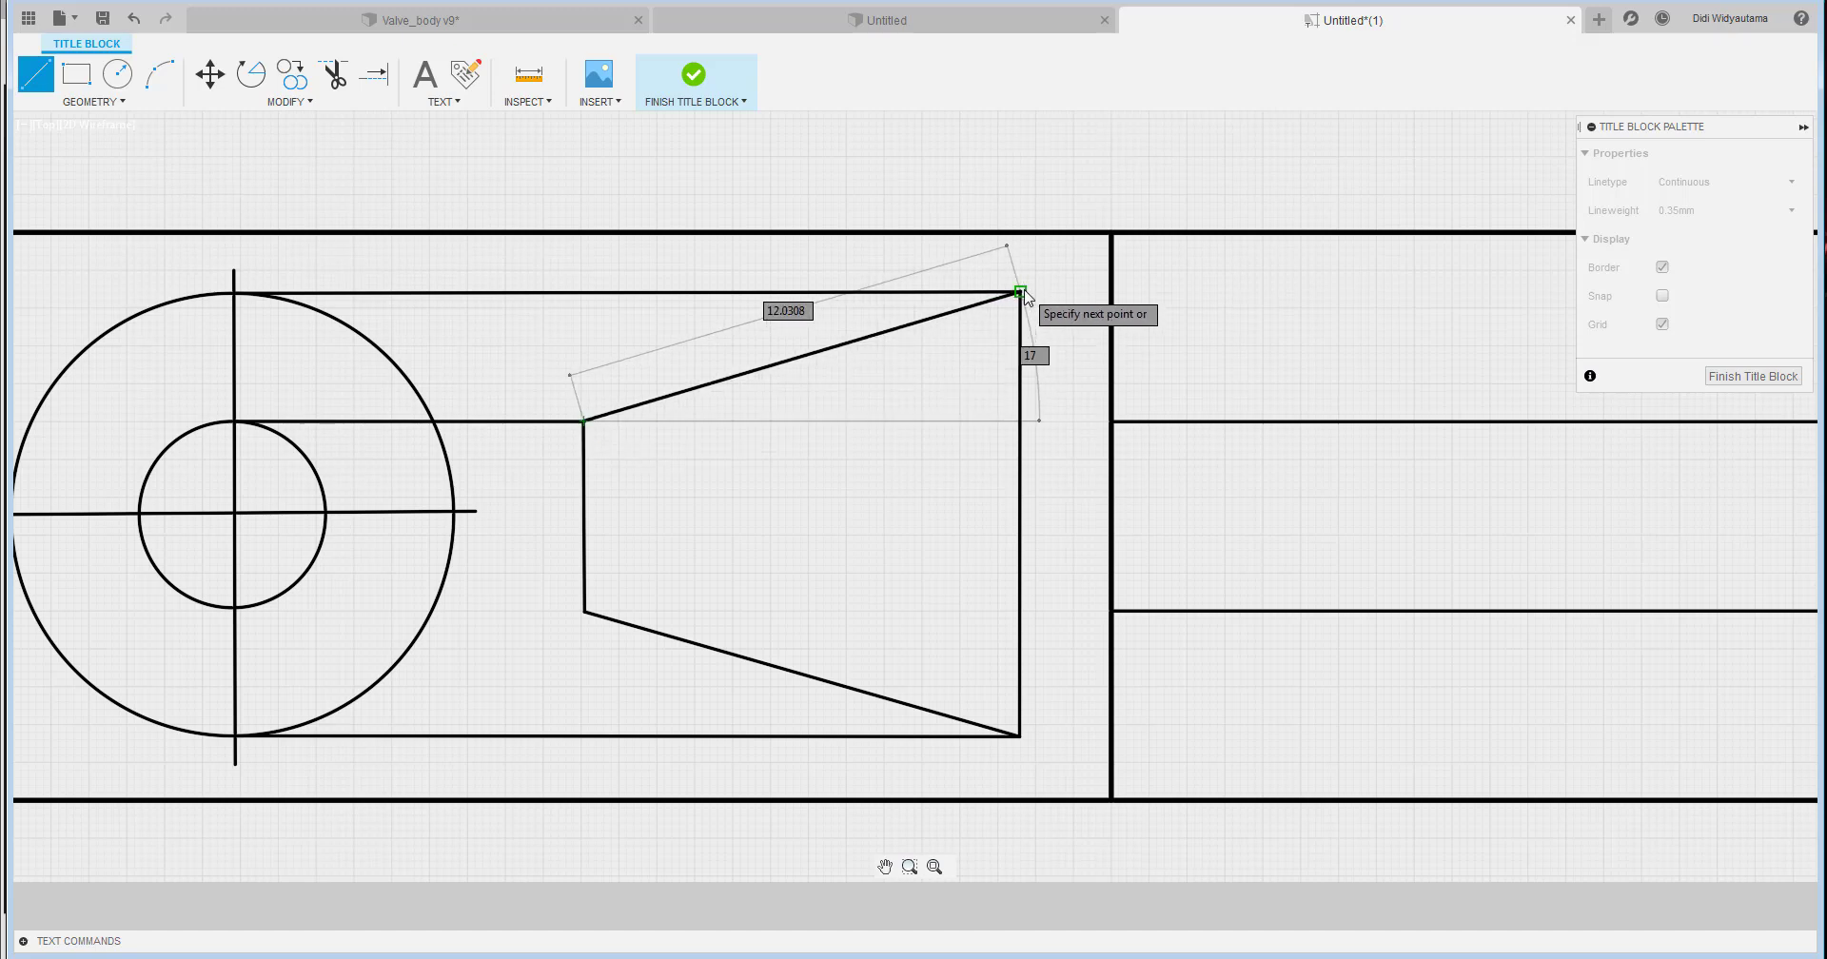
{"action": "left_click", "coordinate": [1020, 292]}
{"action": "key", "text": "Escape"}
{"action": "key", "text": "Escape"}
Delete the inner, top and bottom leftover horizontal lines.
{"action": "left_click", "coordinate": [500, 423]}
{"action": "key", "text": "Delete"}
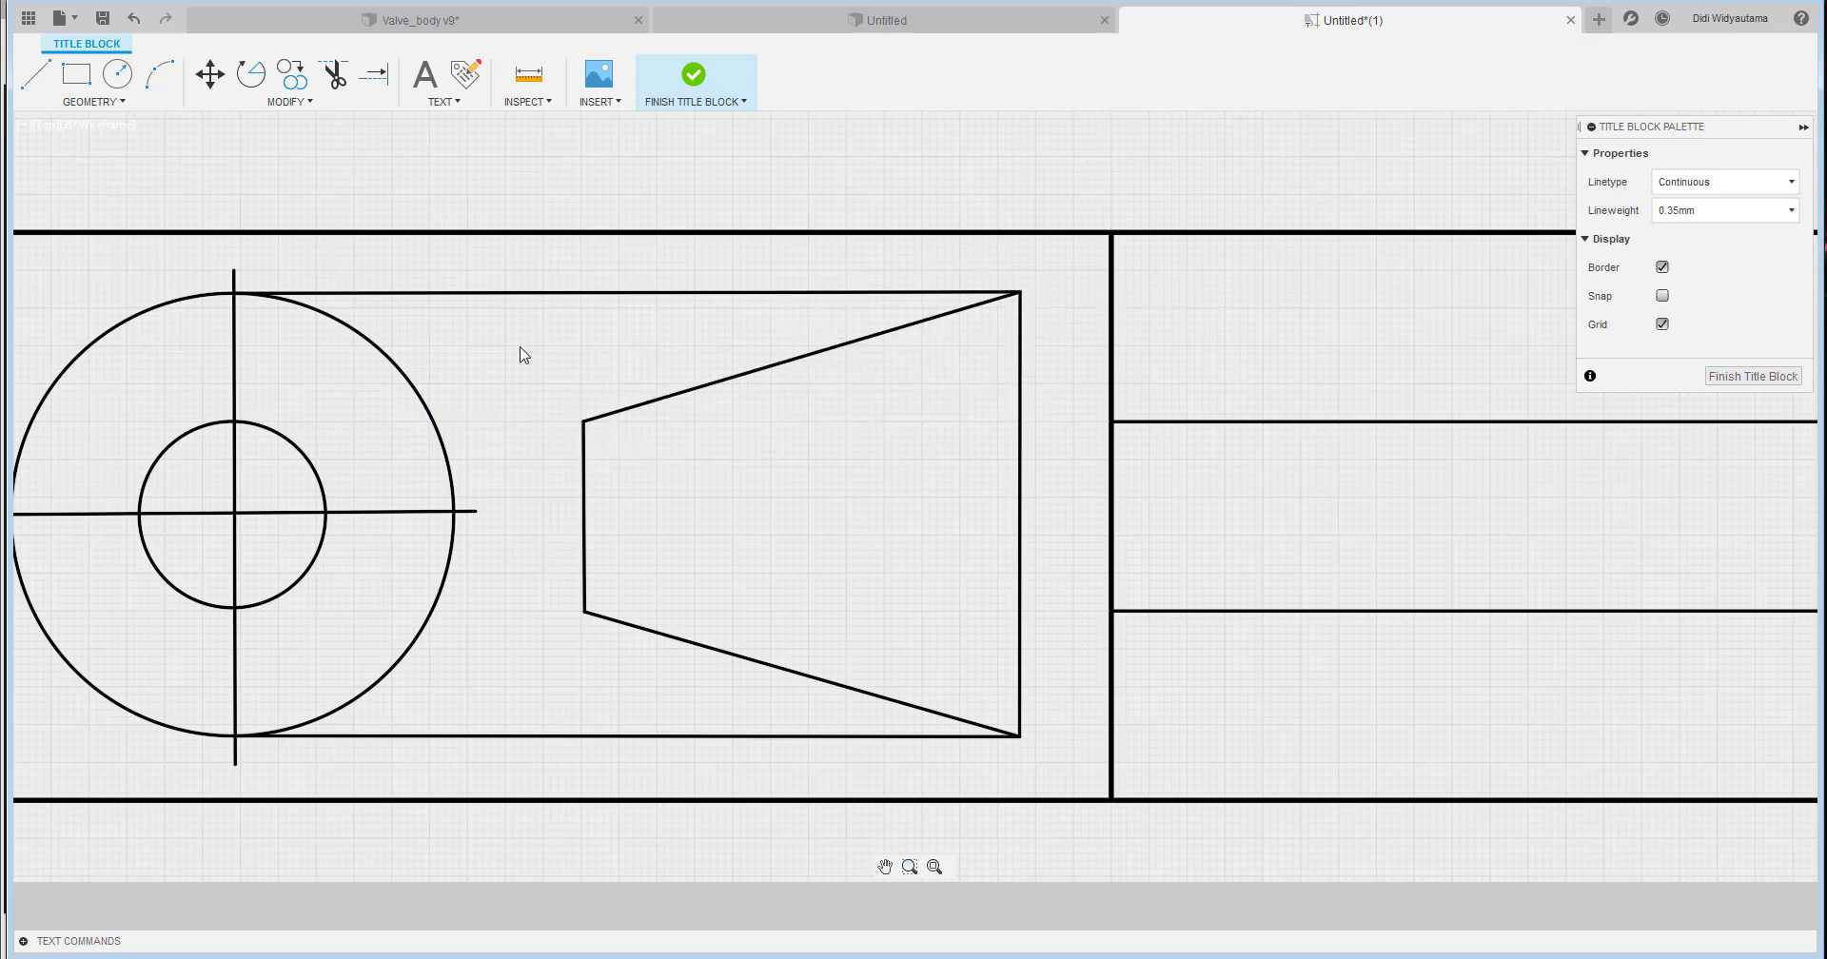
{"action": "left_click", "coordinate": [542, 295]}
{"action": "key", "text": "Delete"}
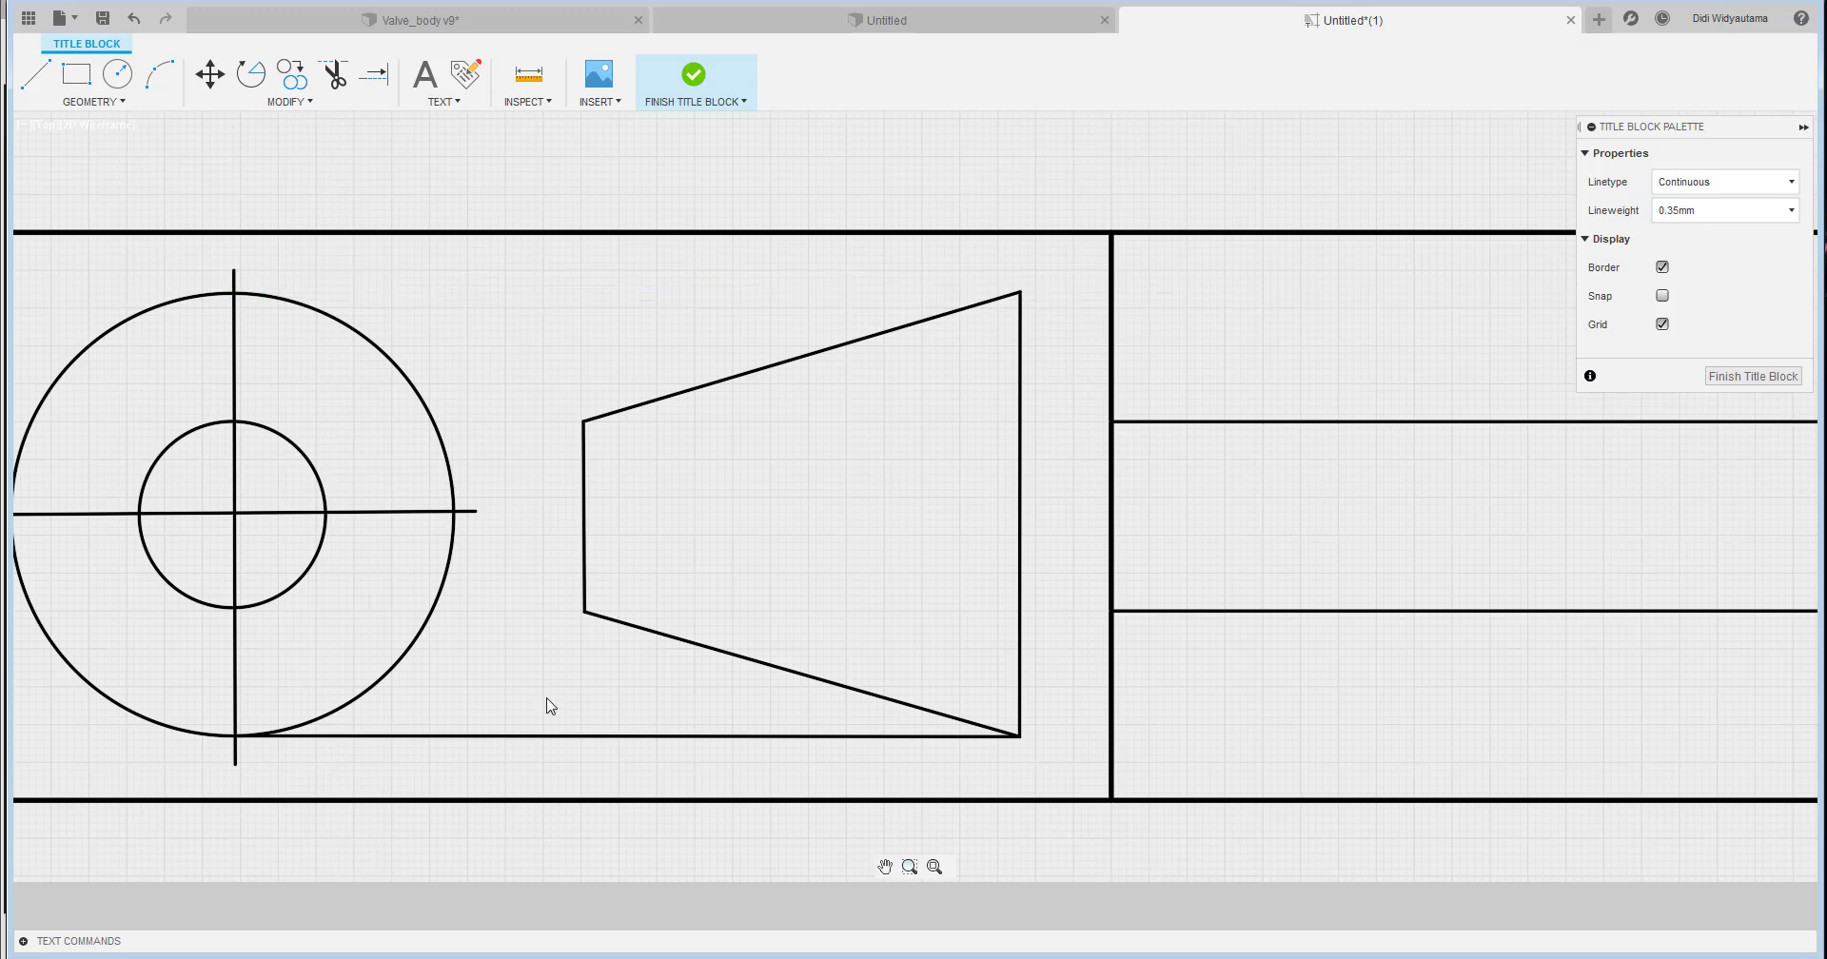
{"action": "left_click", "coordinate": [536, 737]}
{"action": "key", "text": "Delete"}
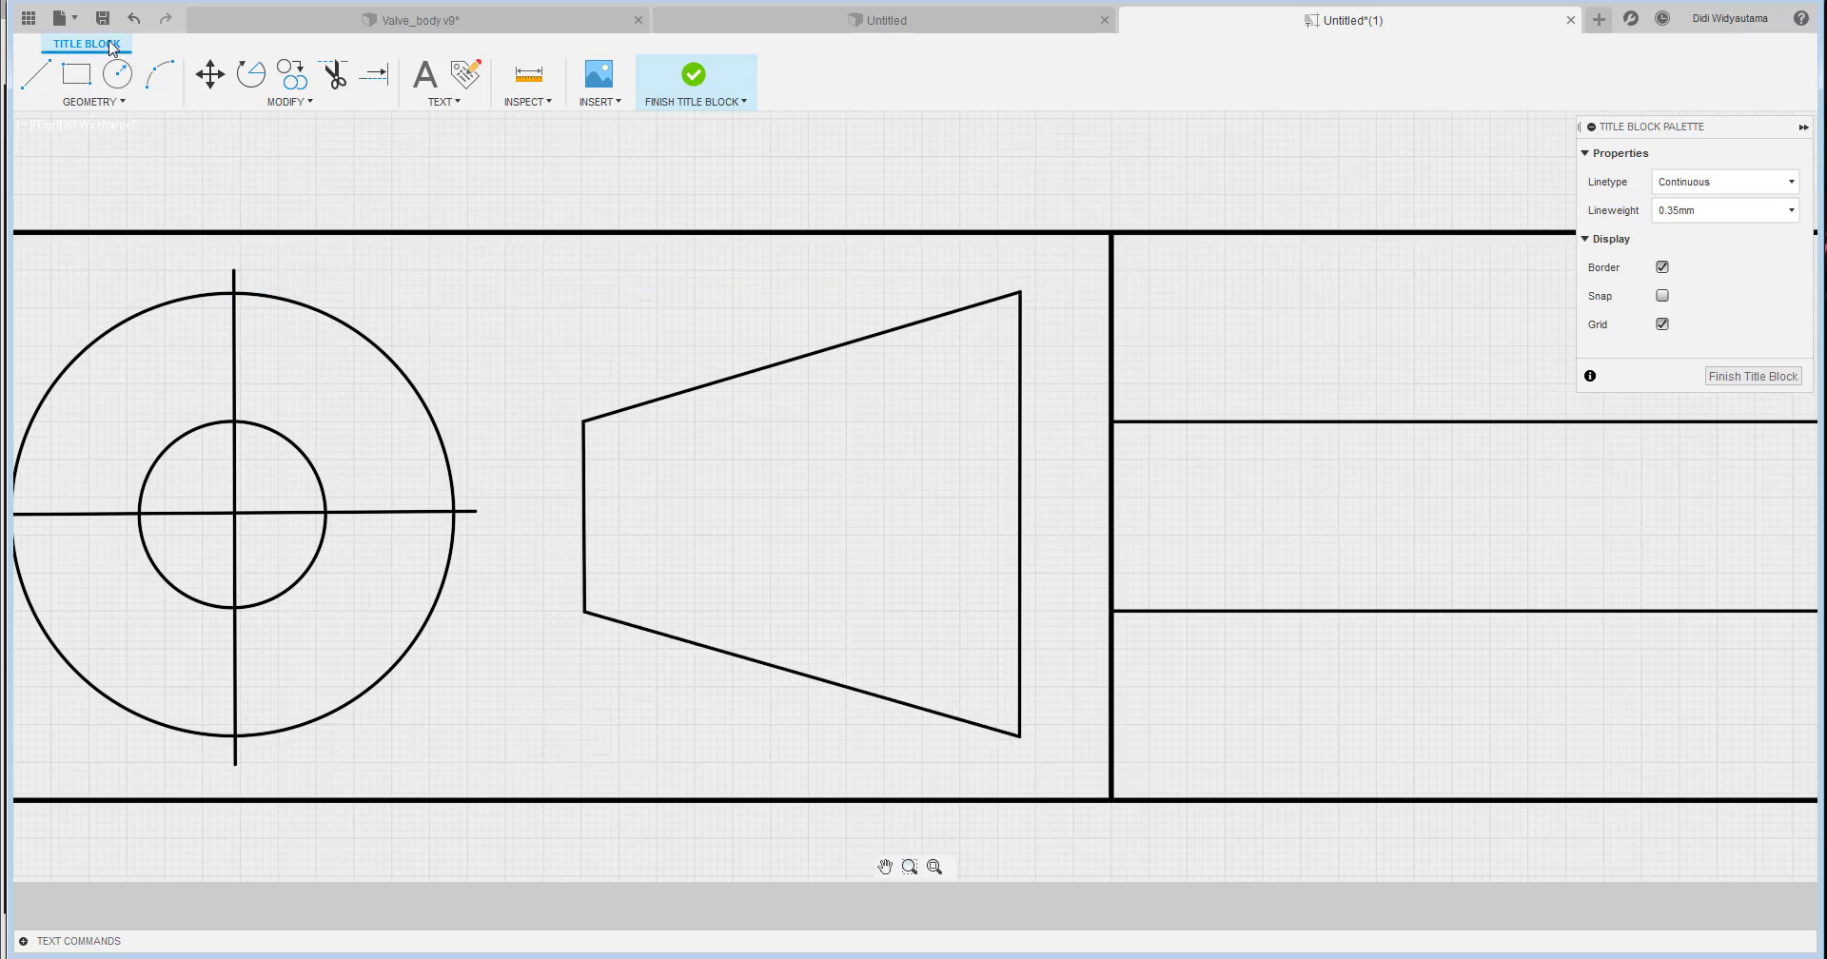
{"action": "left_click", "coordinate": [35, 73]}
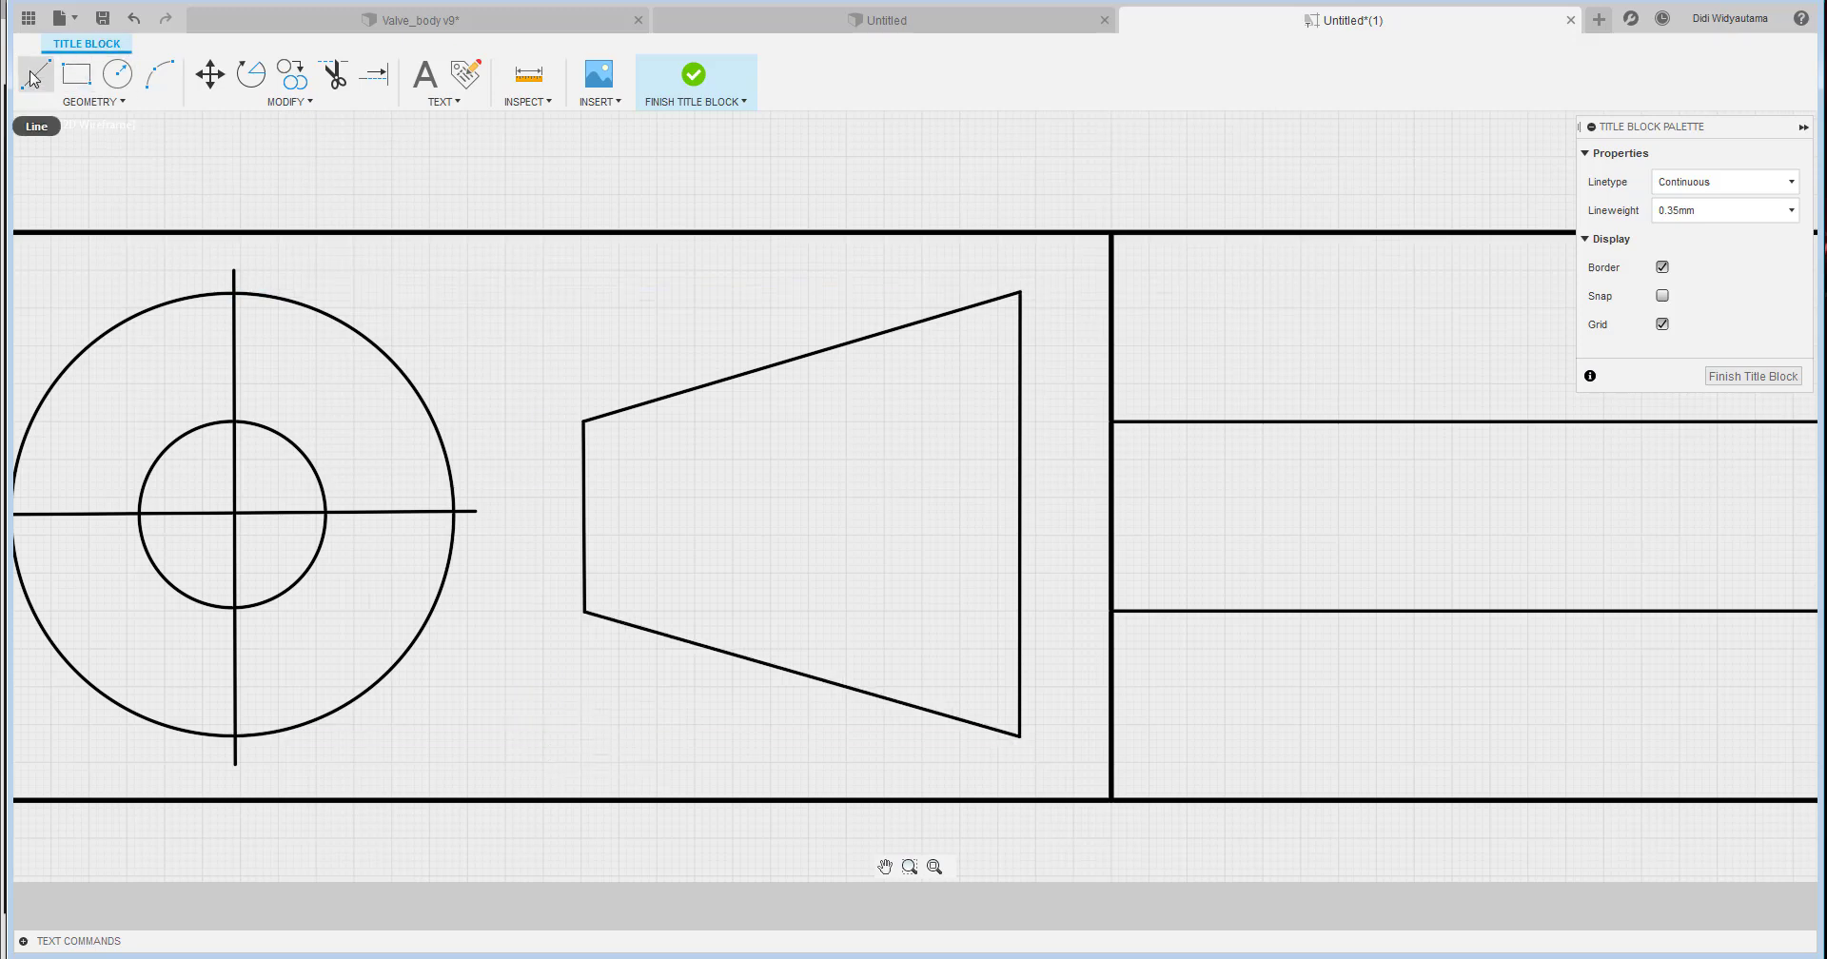
Draw a Center2 linetype centre line from the circle's edge to the block divider.
{"action": "key", "text": "Escape"}
{"action": "left_click", "coordinate": [1757, 181]}
{"action": "left_click", "coordinate": [1738, 236]}
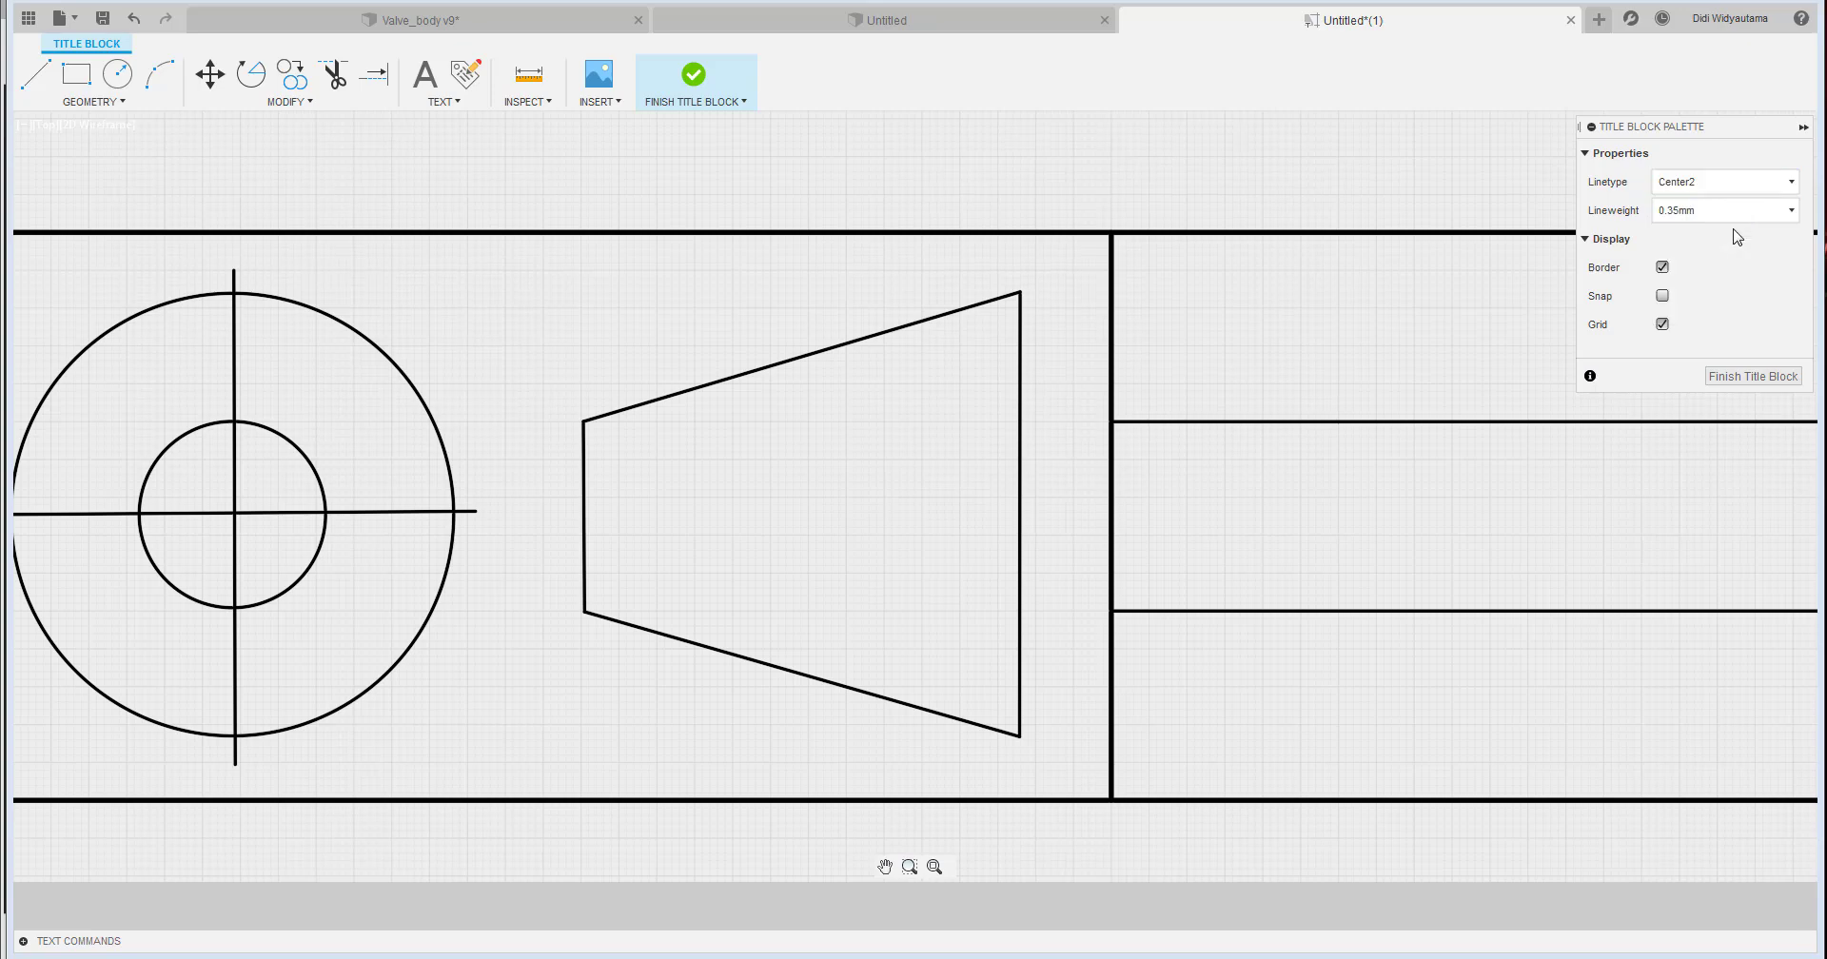
{"action": "left_click", "coordinate": [42, 80]}
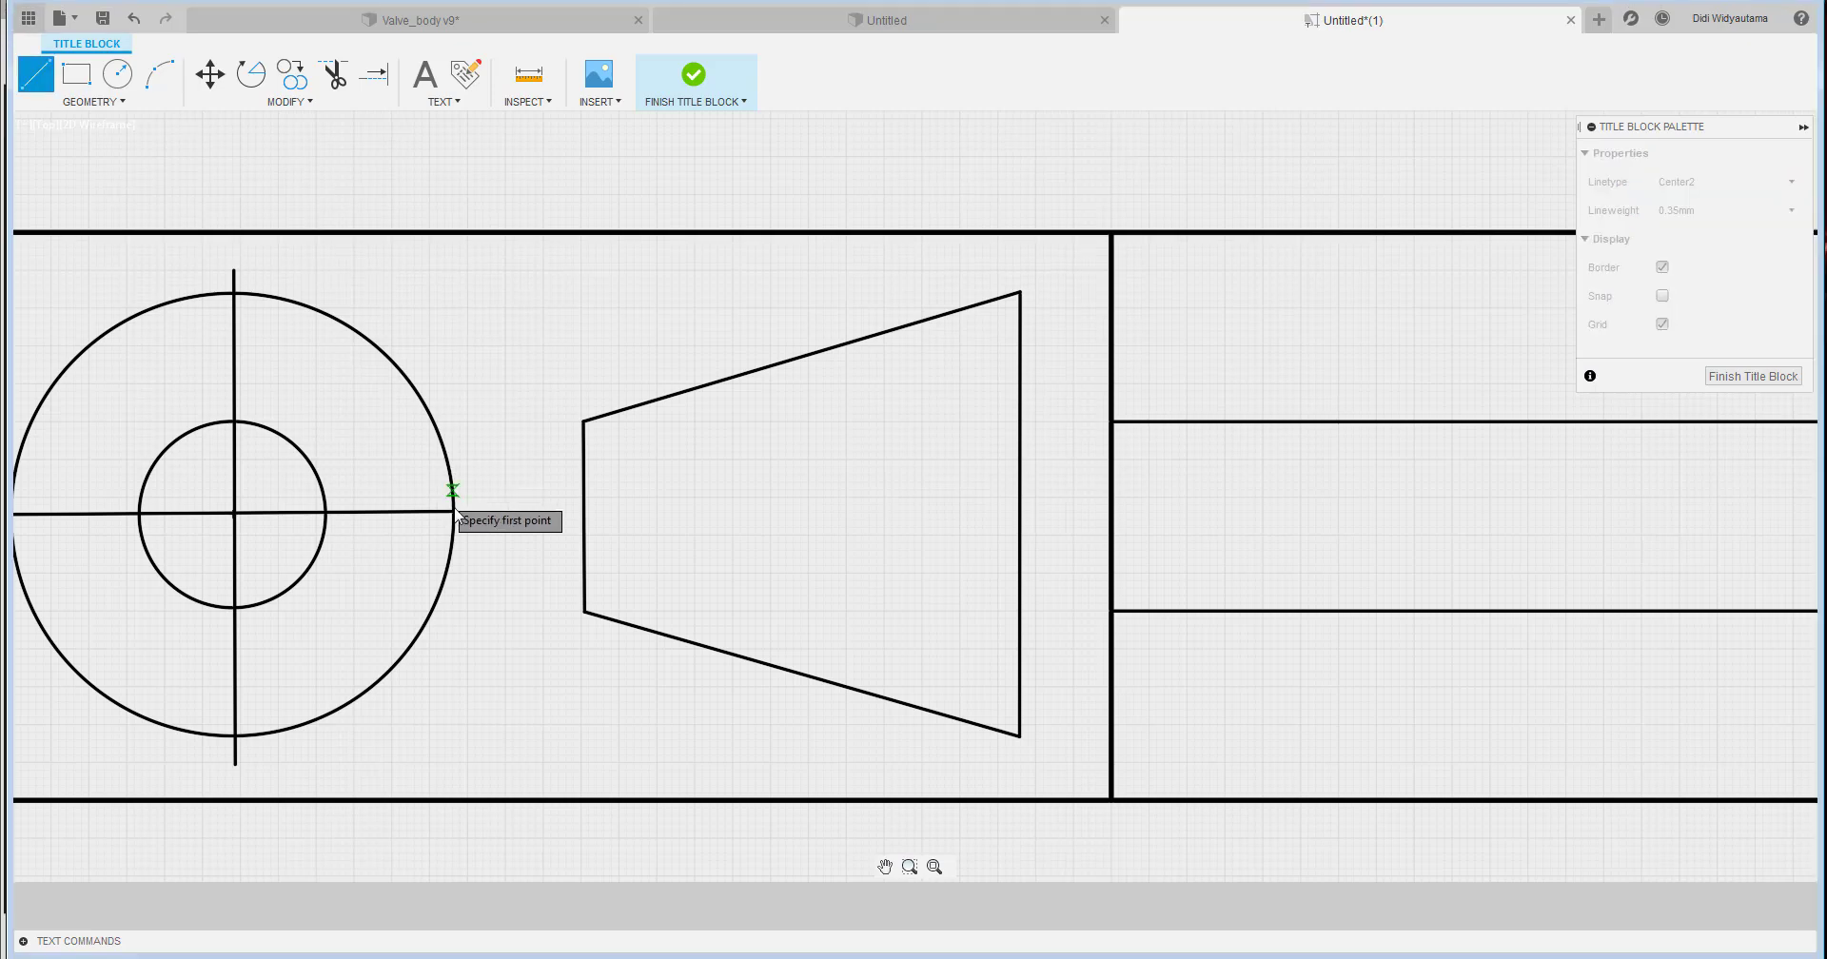
{"action": "left_click", "coordinate": [476, 511]}
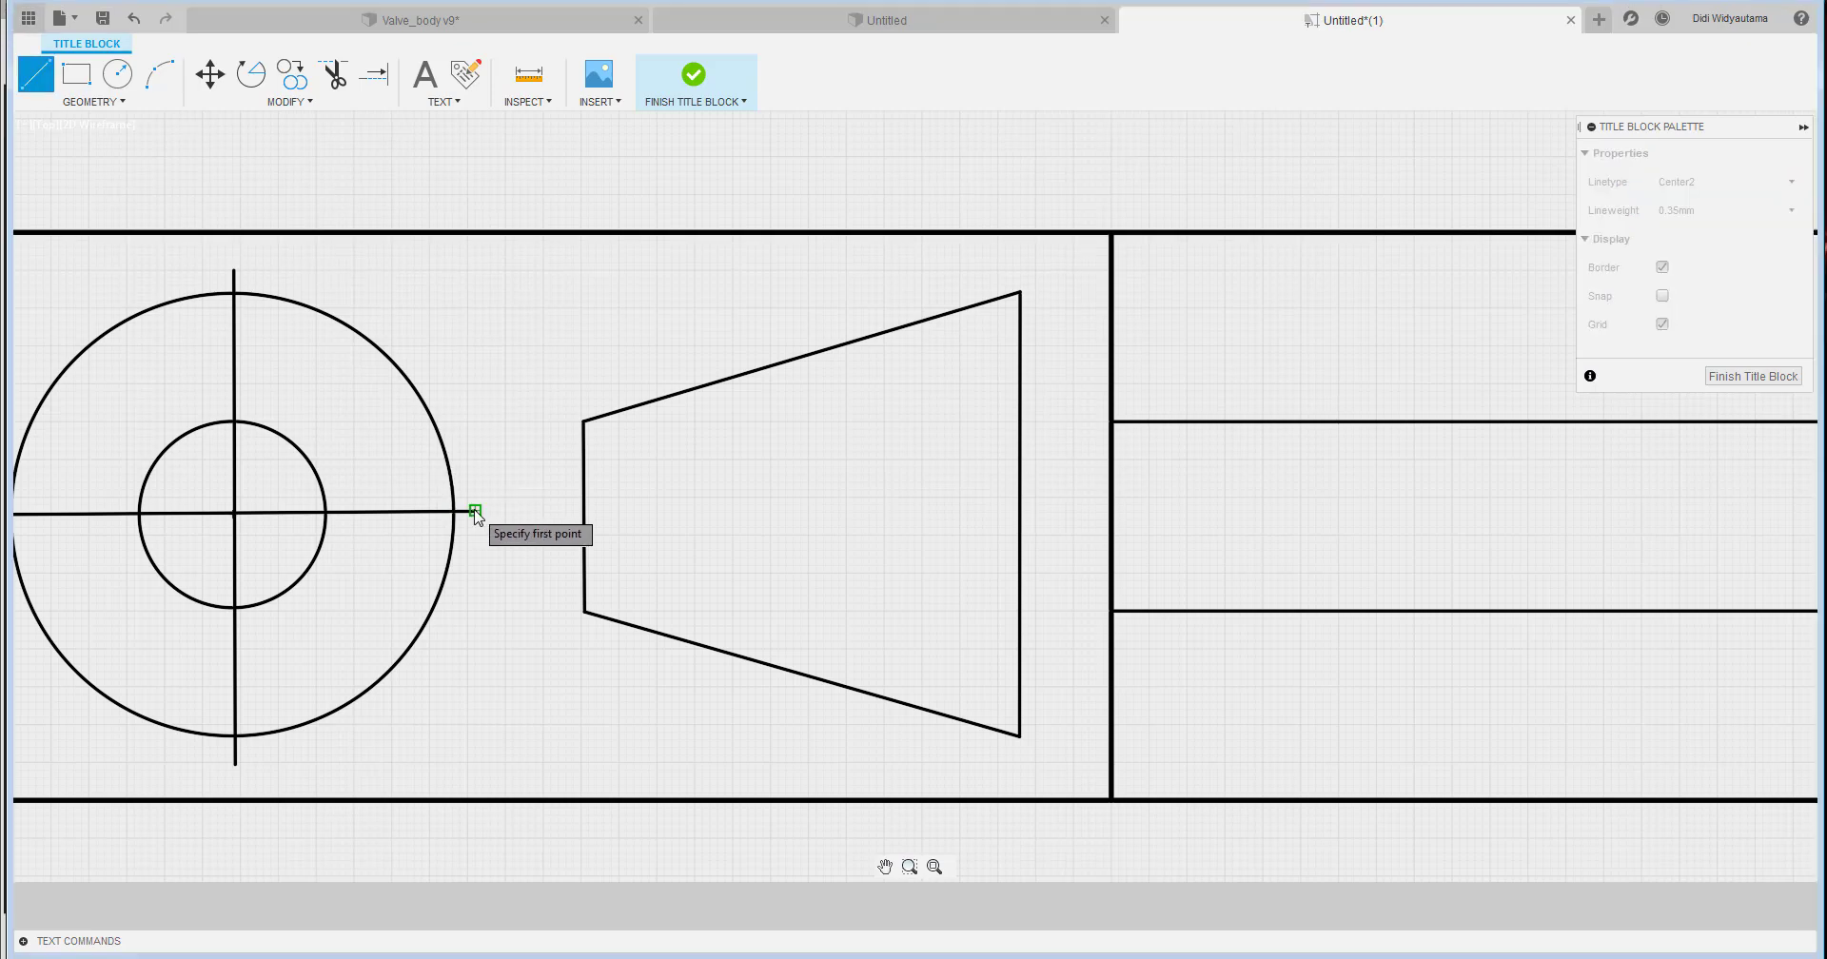
{"action": "left_click", "coordinate": [1095, 513]}
{"action": "key", "text": "Escape"}
{"action": "scroll", "coordinate": [772, 519], "scroll_direction": "down", "scroll_amount": 3}
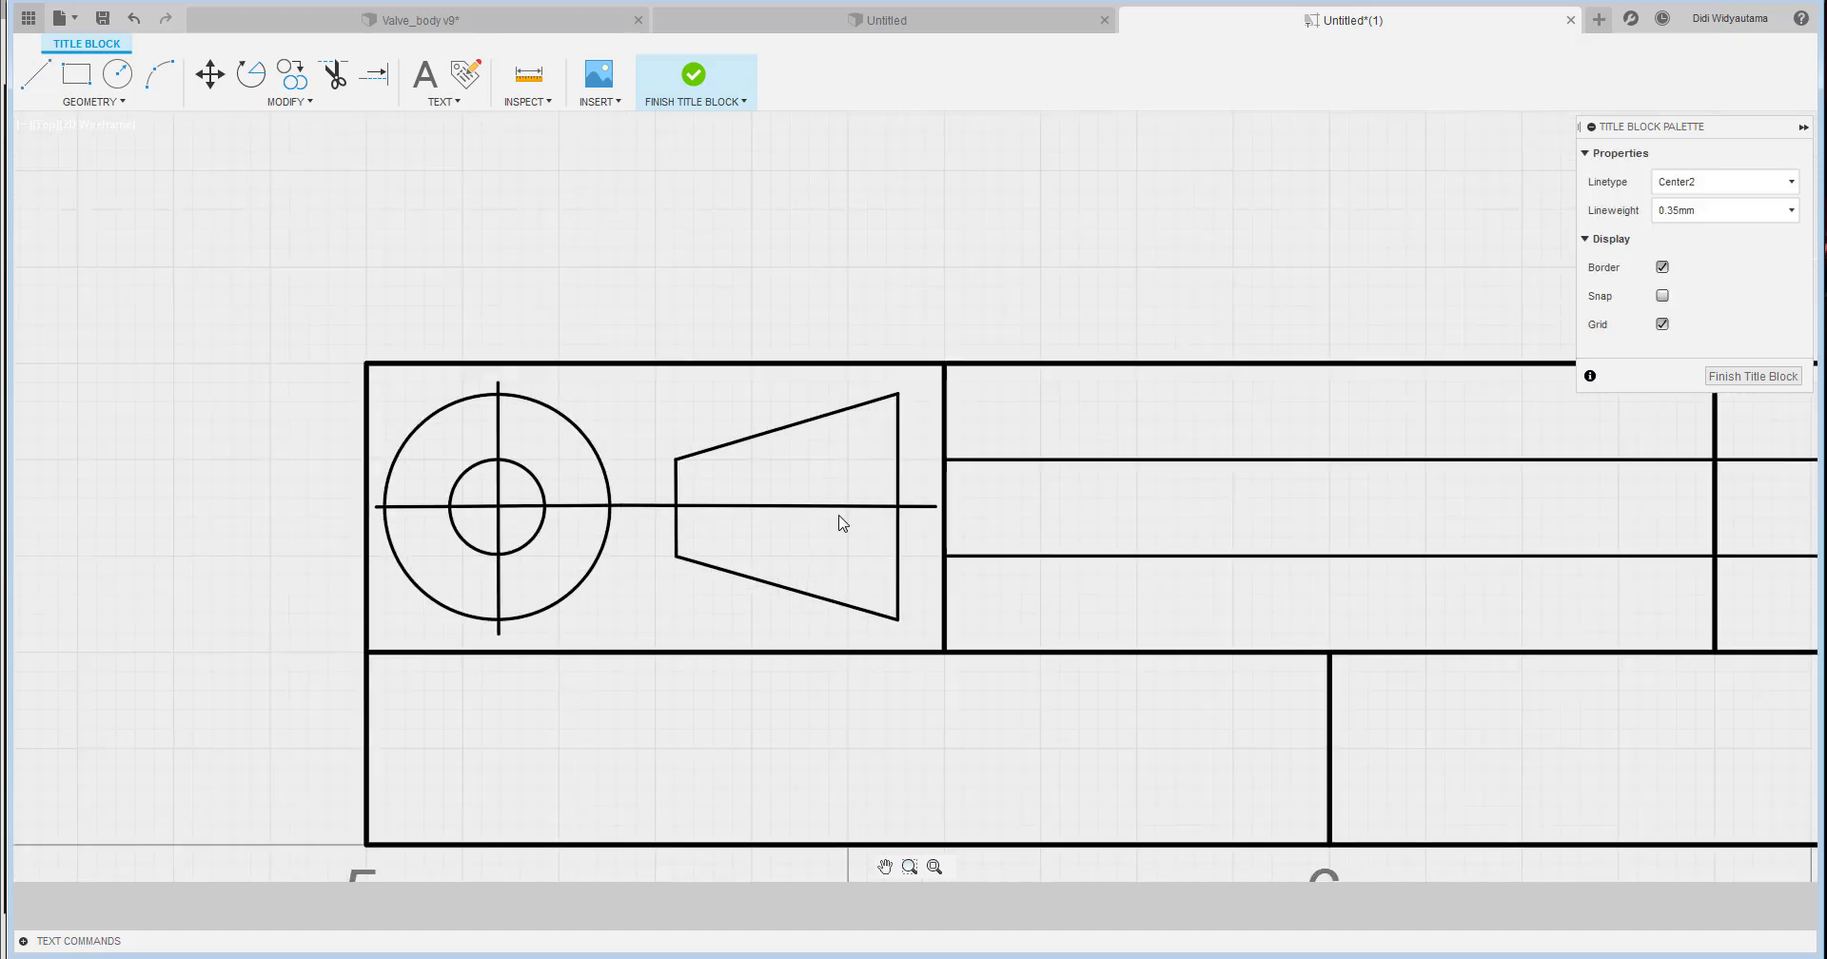
{"action": "left_click", "coordinate": [843, 507]}
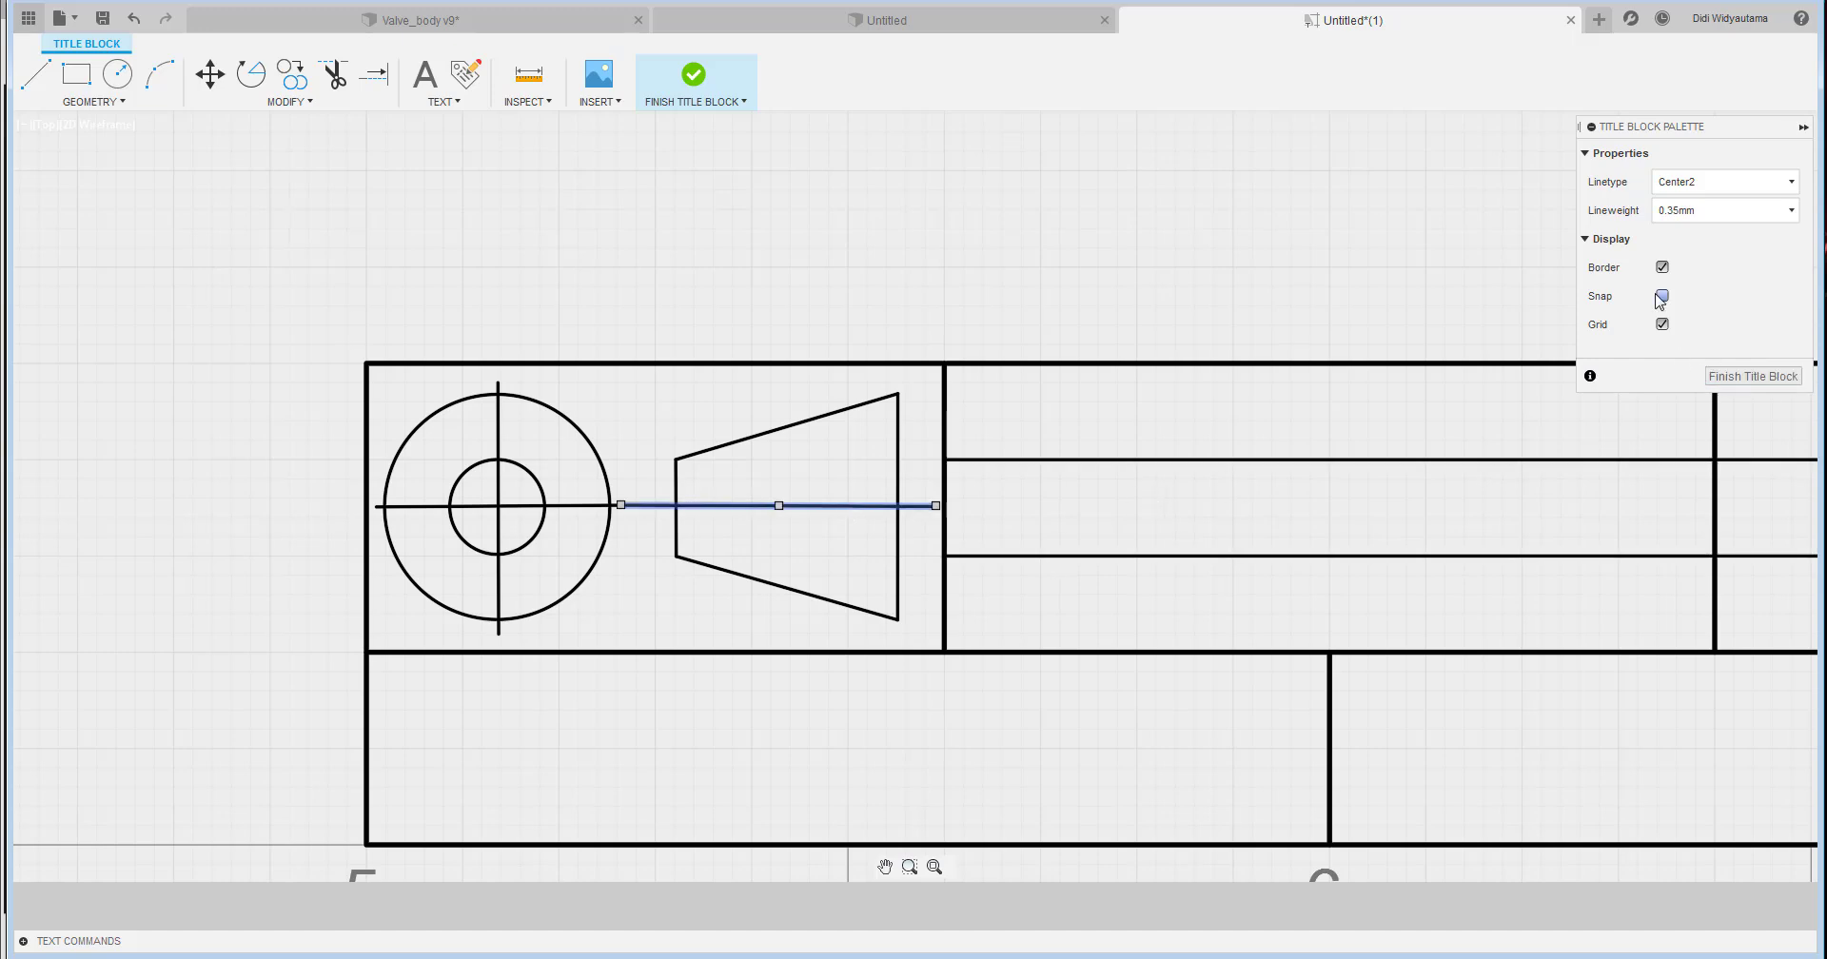
Turn on snapping and pan the title block into view.
{"action": "left_click", "coordinate": [995, 173]}
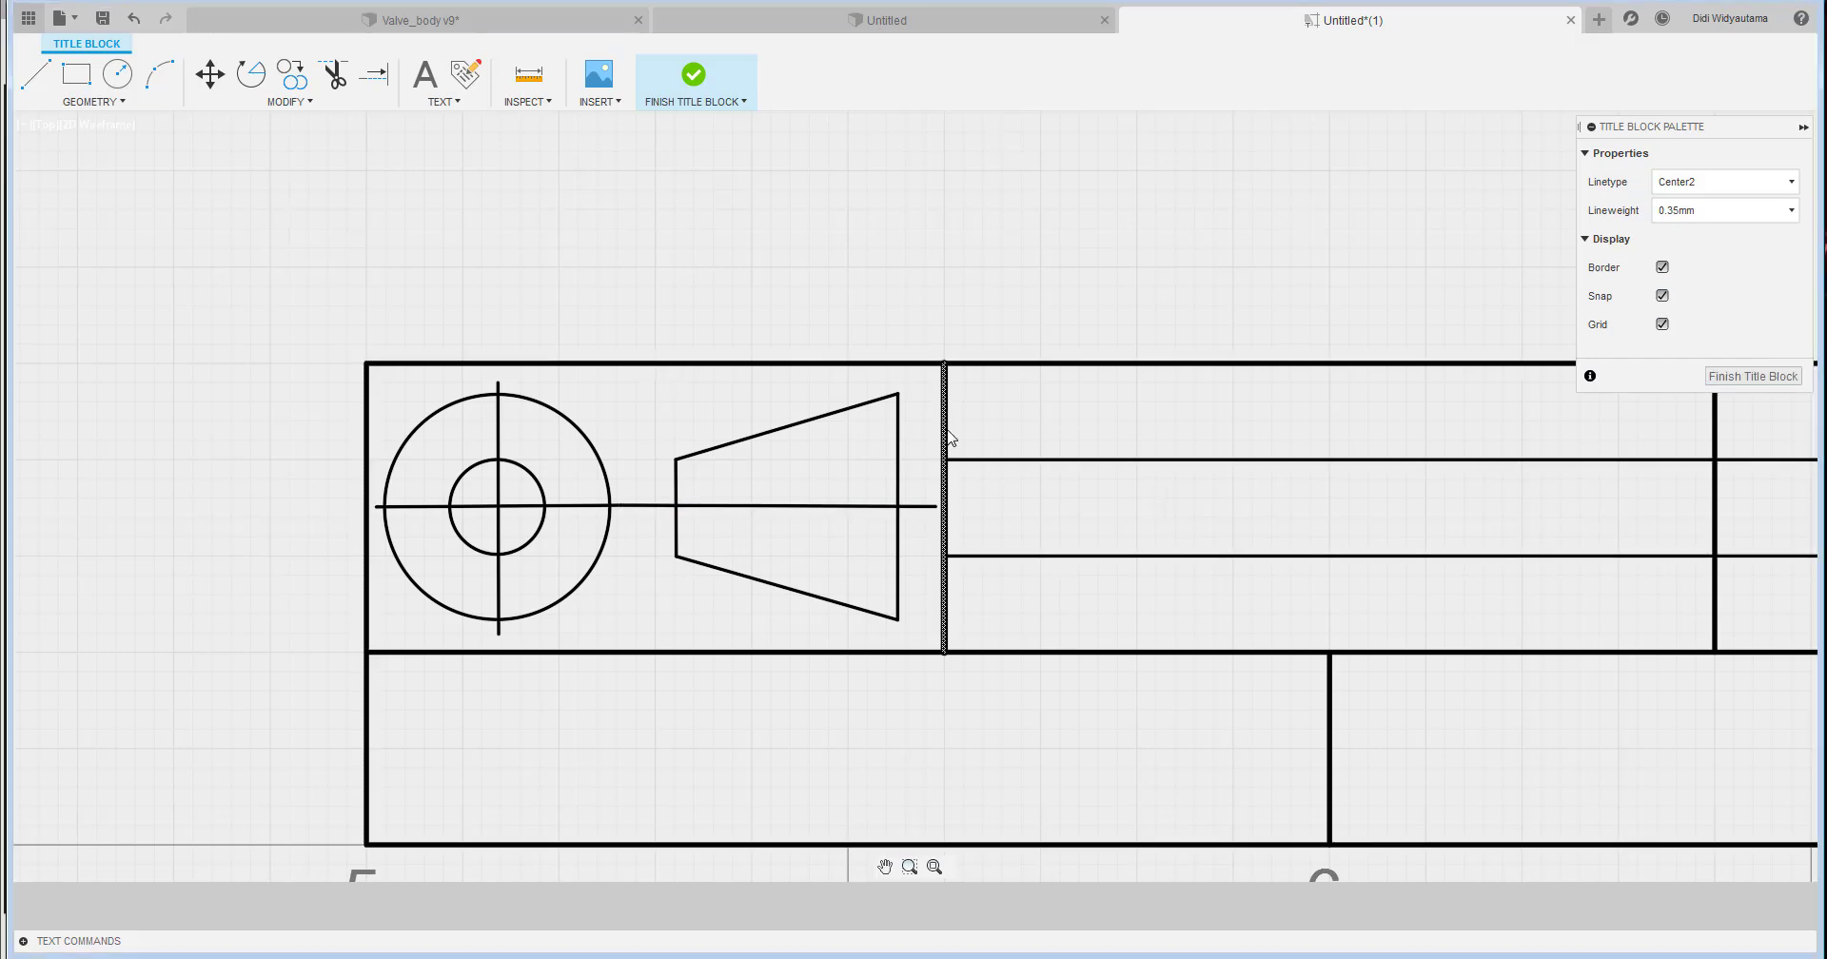
{"action": "scroll", "coordinate": [666, 510], "scroll_direction": "down", "scroll_amount": 2}
{"action": "middle_click_drag", "start_coordinate": [723, 561], "coordinate": [485, 469]}
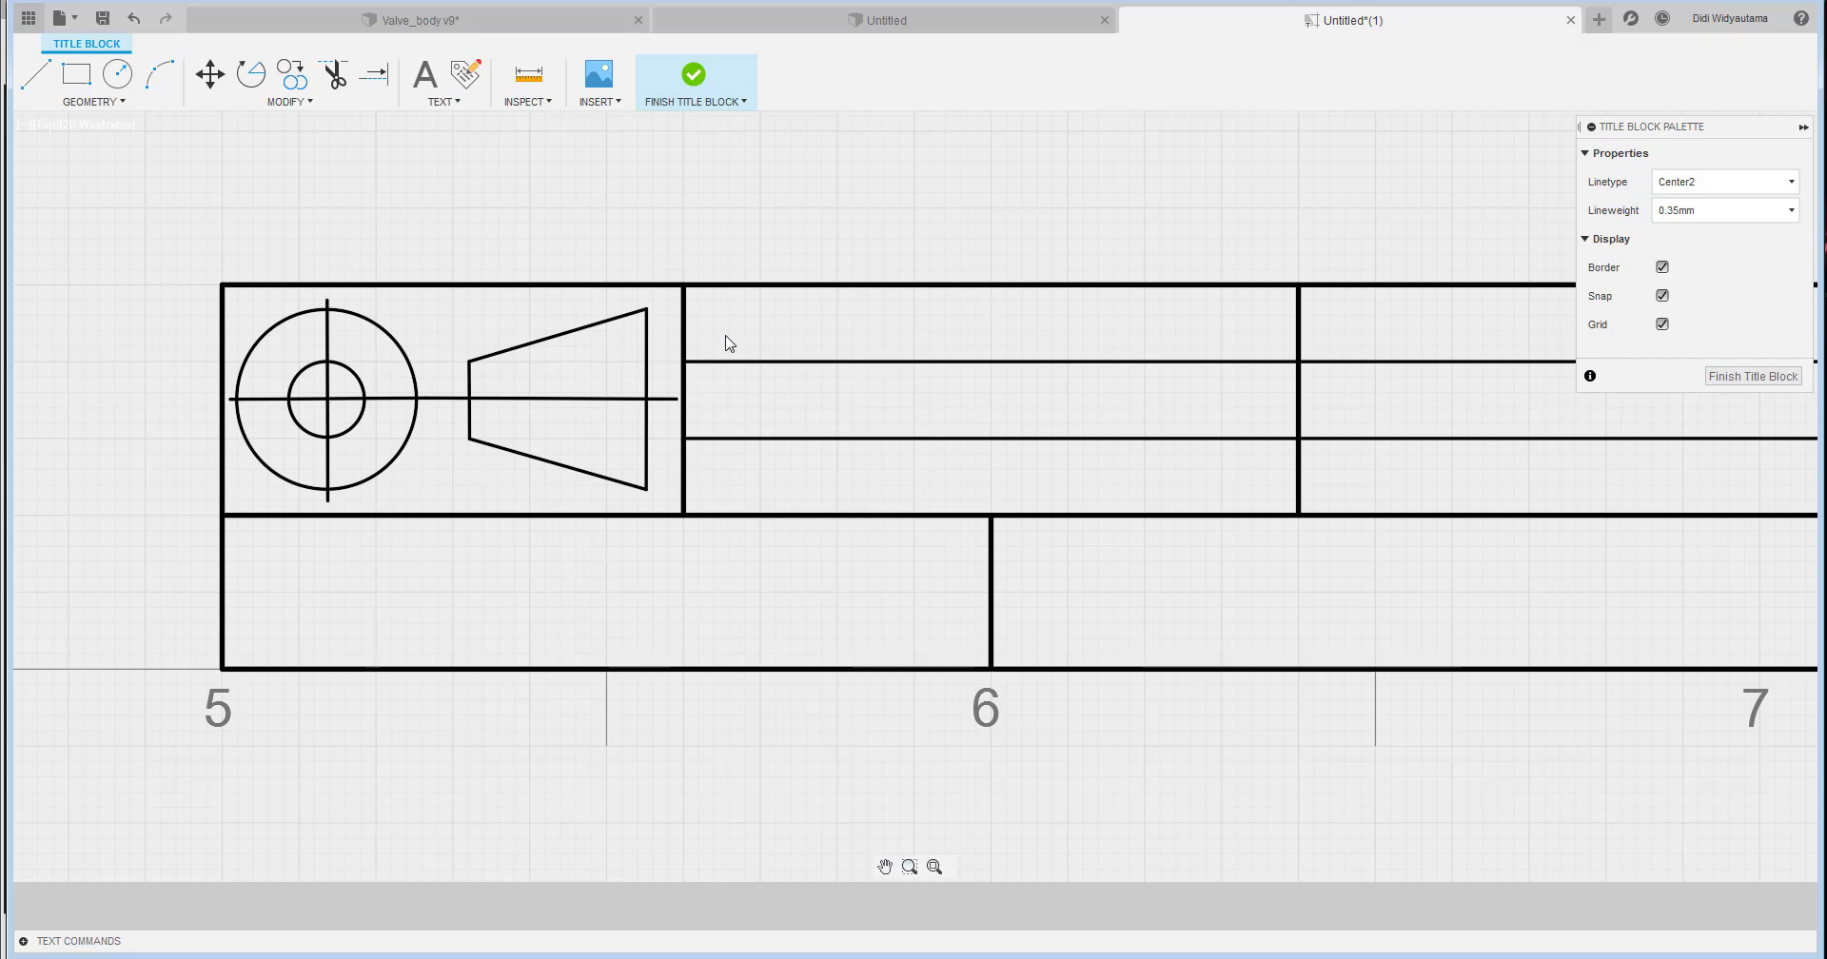
{"action": "middle_click_drag", "start_coordinate": [951, 242], "coordinate": [853, 321]}
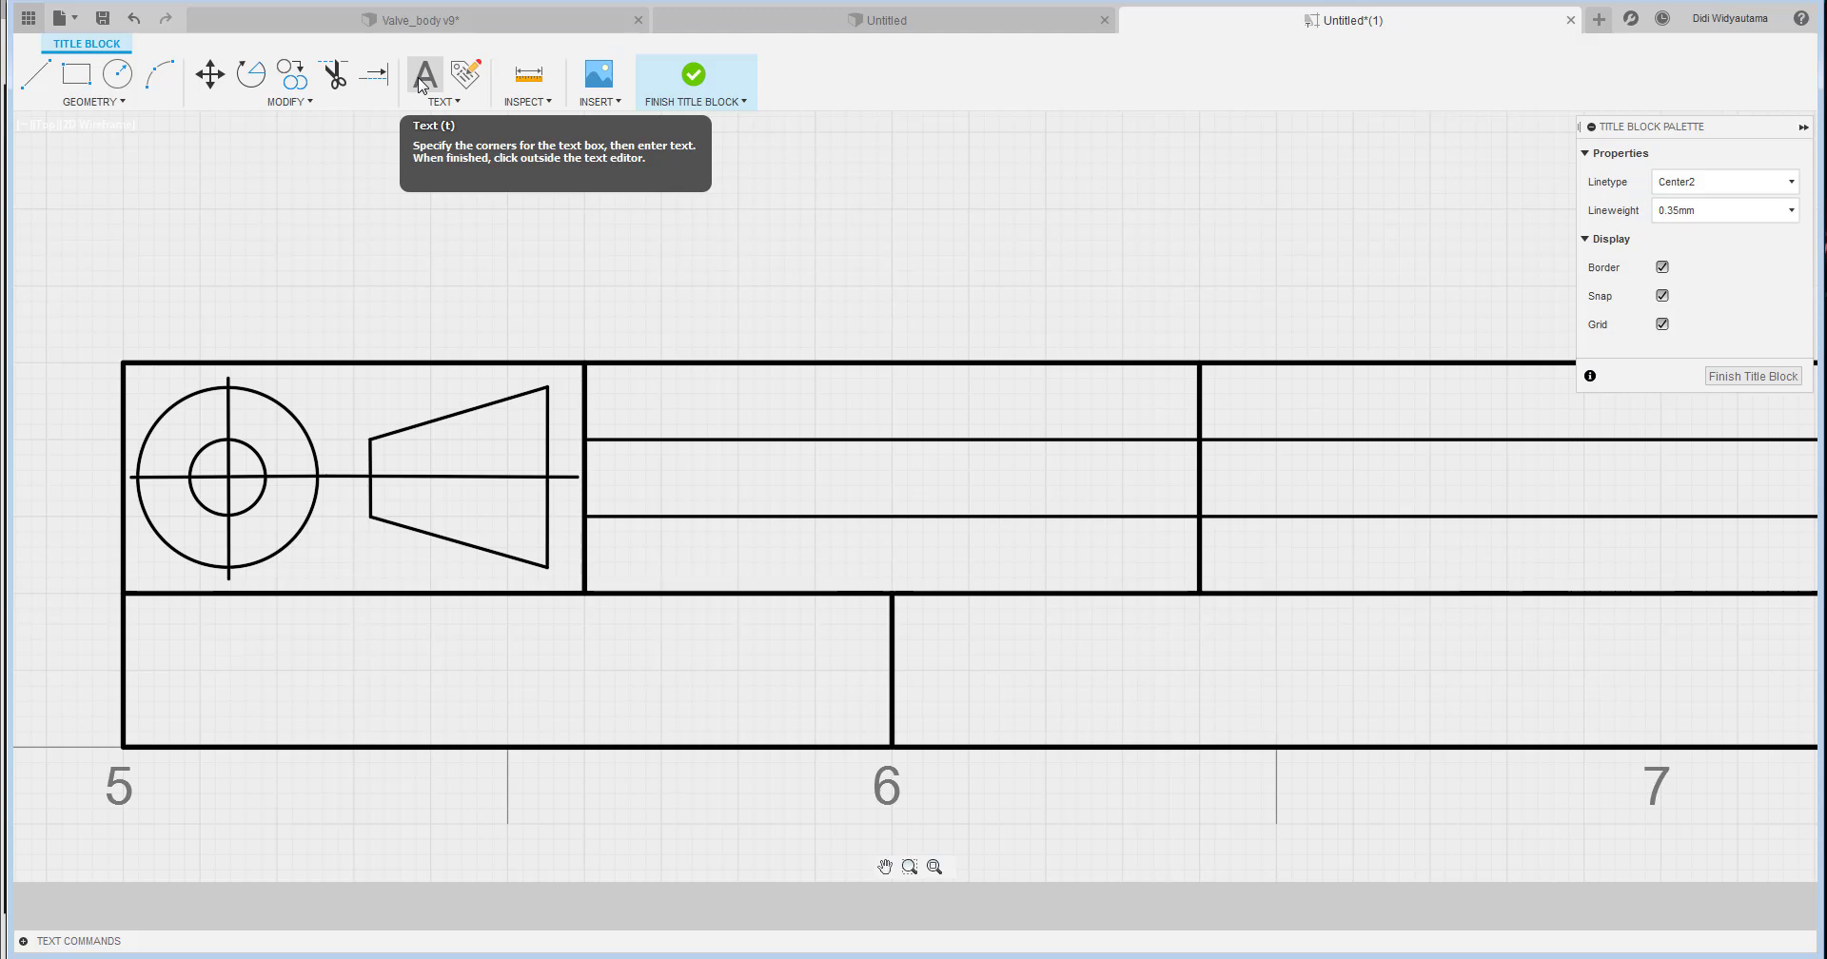
With snap off, draw a text box in the top row beside the projection symbol and type 'Skala'.
{"action": "left_click", "coordinate": [423, 84]}
{"action": "scroll", "coordinate": [614, 424], "scroll_direction": "up", "scroll_amount": 3}
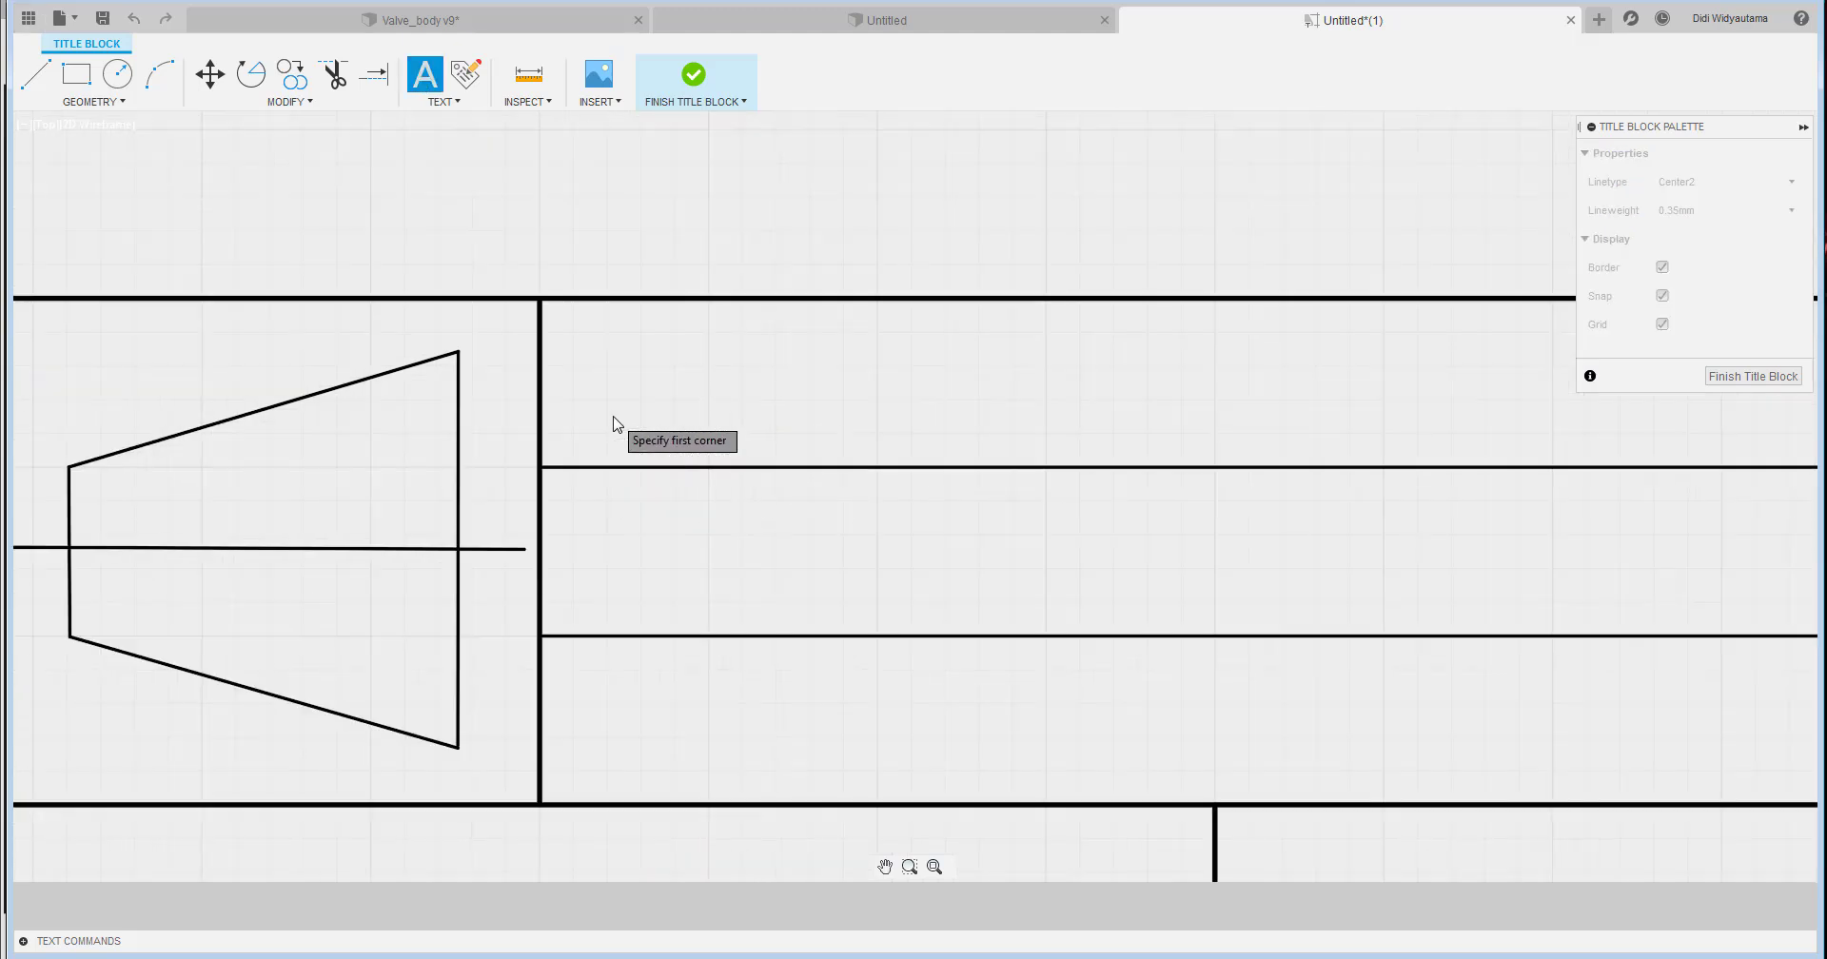
{"action": "left_click", "coordinate": [1663, 296]}
{"action": "left_click", "coordinate": [1663, 296]}
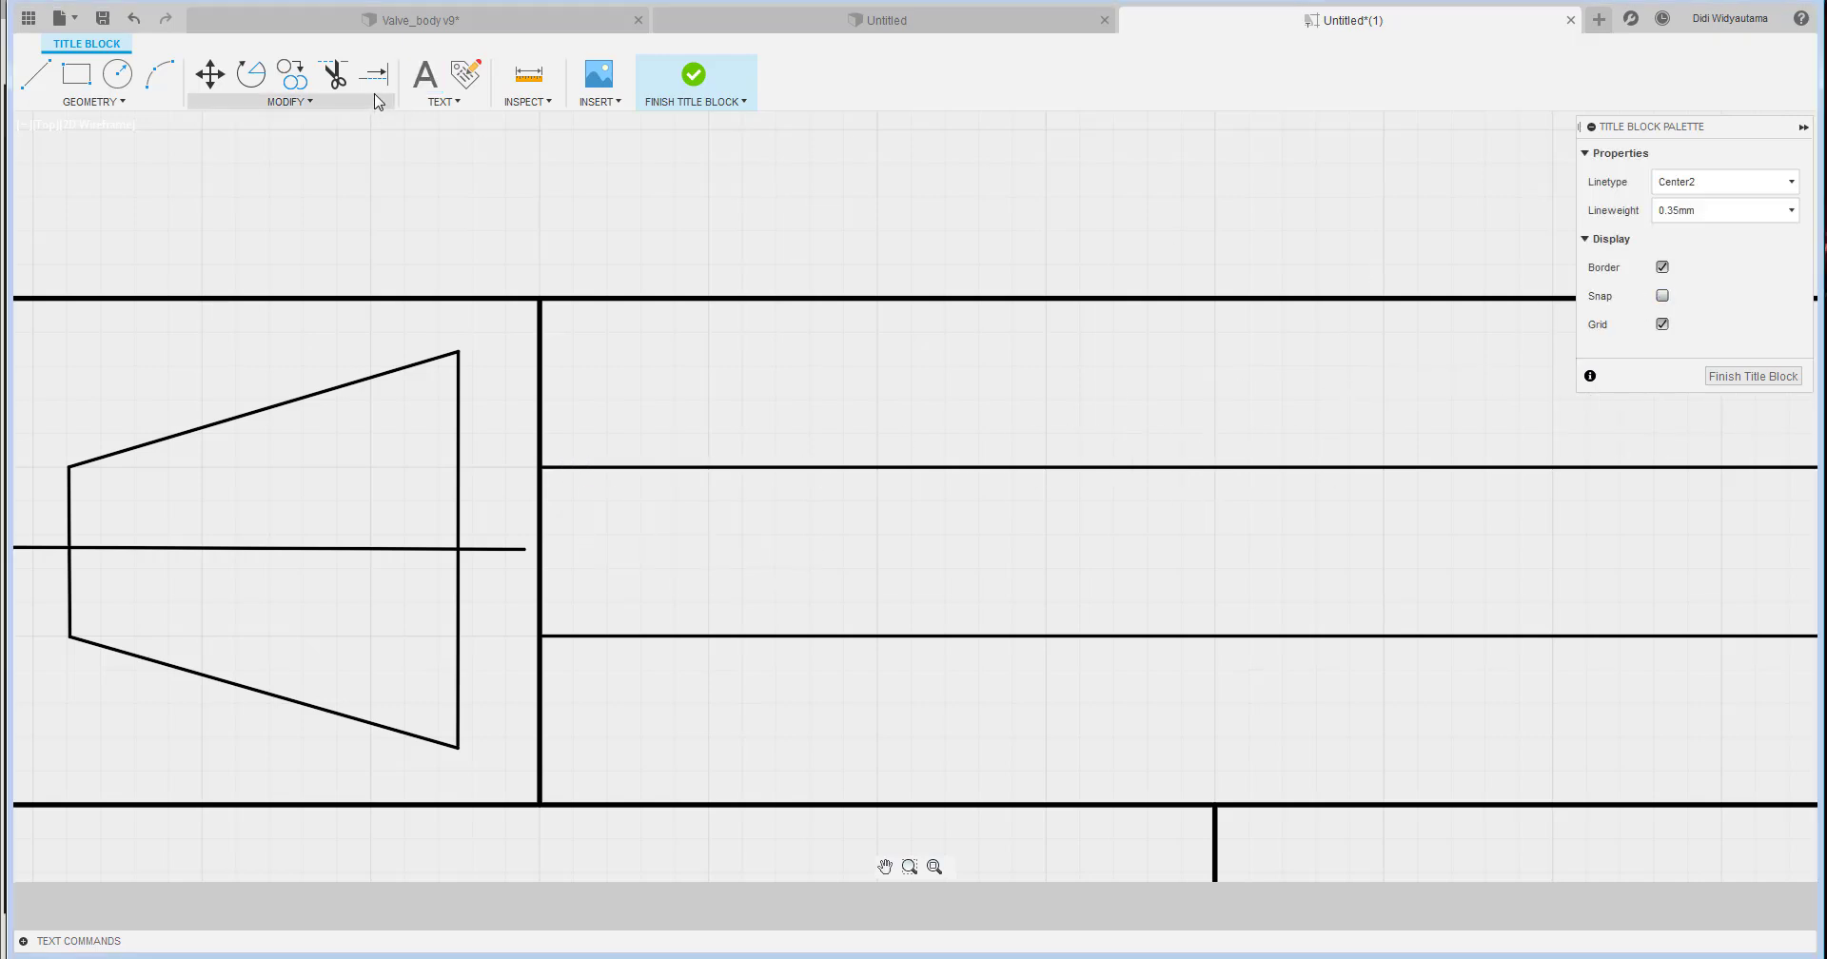
{"action": "left_click", "coordinate": [431, 82]}
{"action": "left_click", "coordinate": [560, 445]}
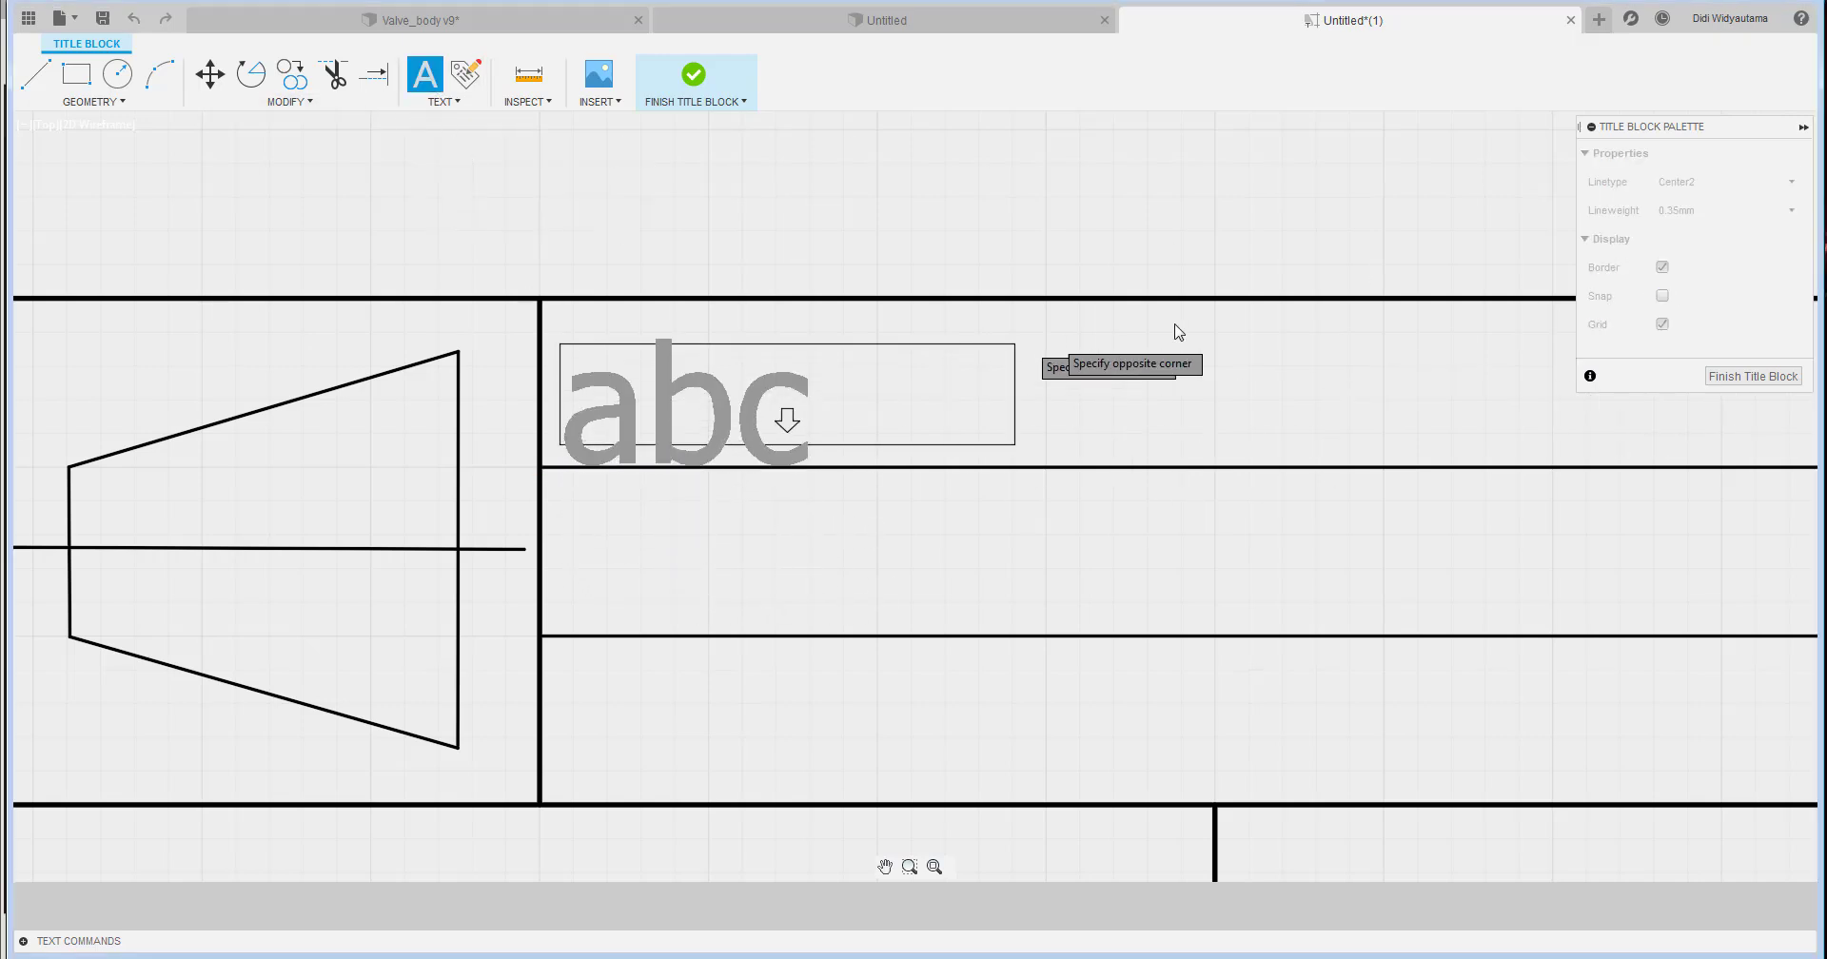
{"action": "left_click", "coordinate": [1551, 314]}
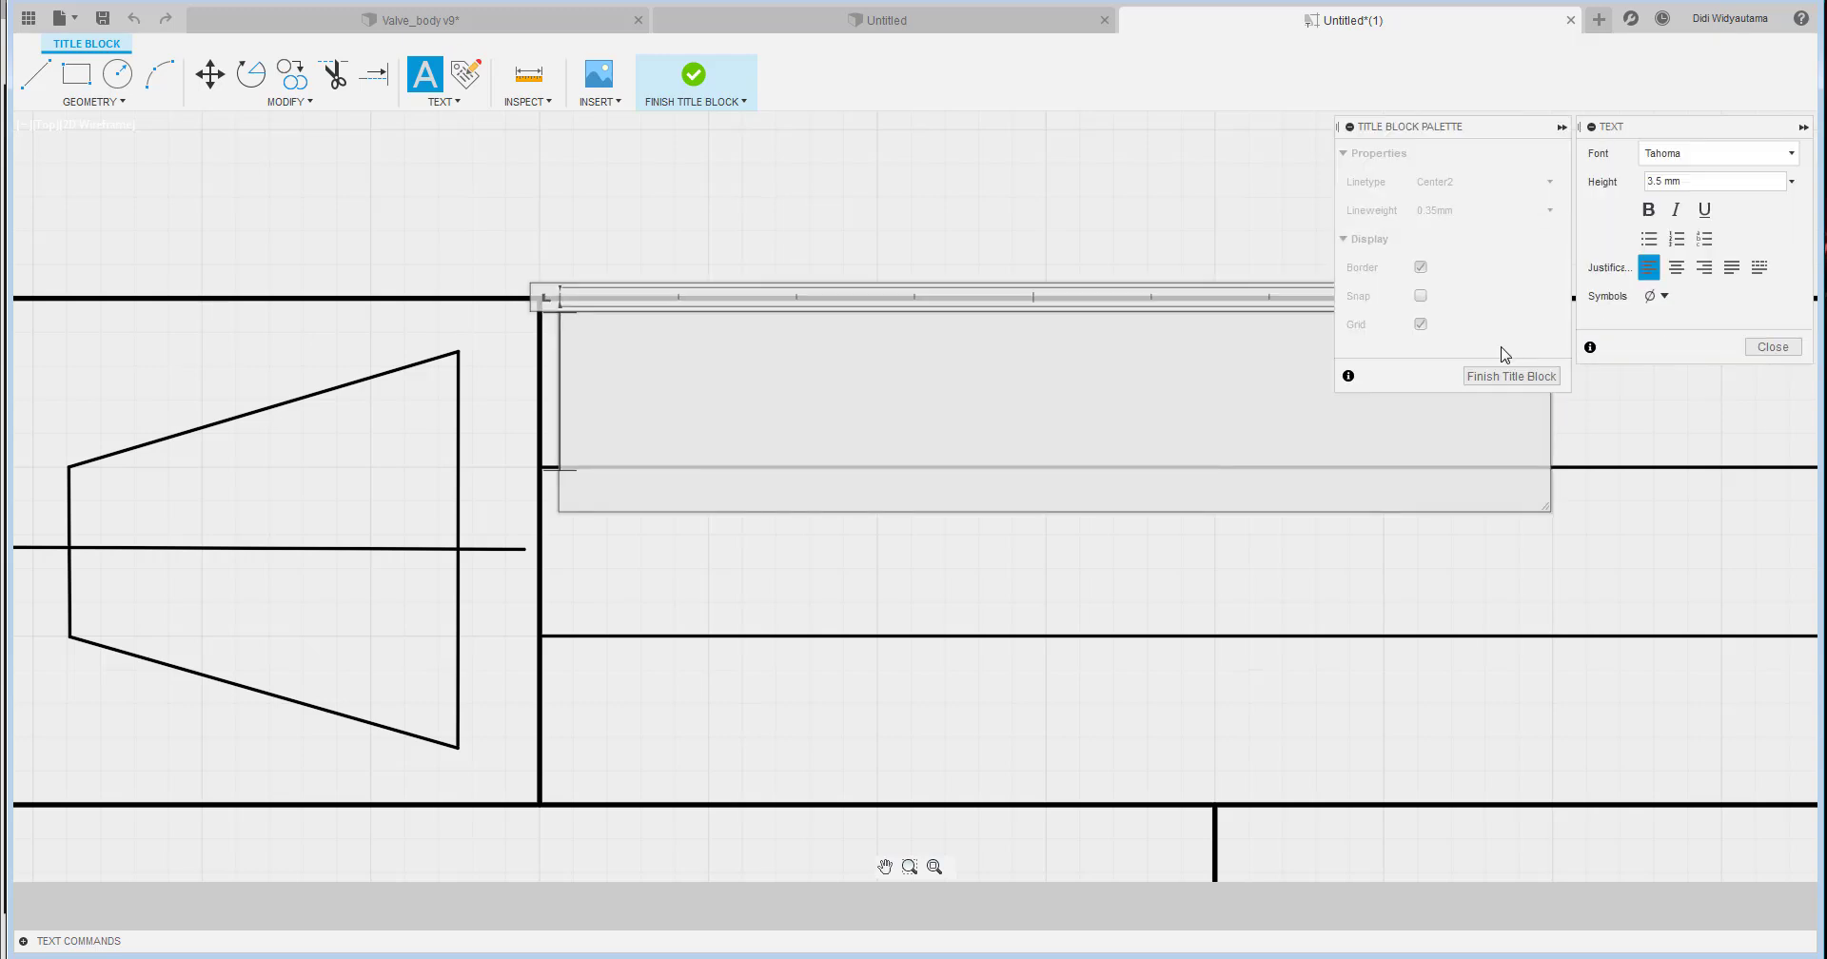
{"action": "type", "text": "Sk"}
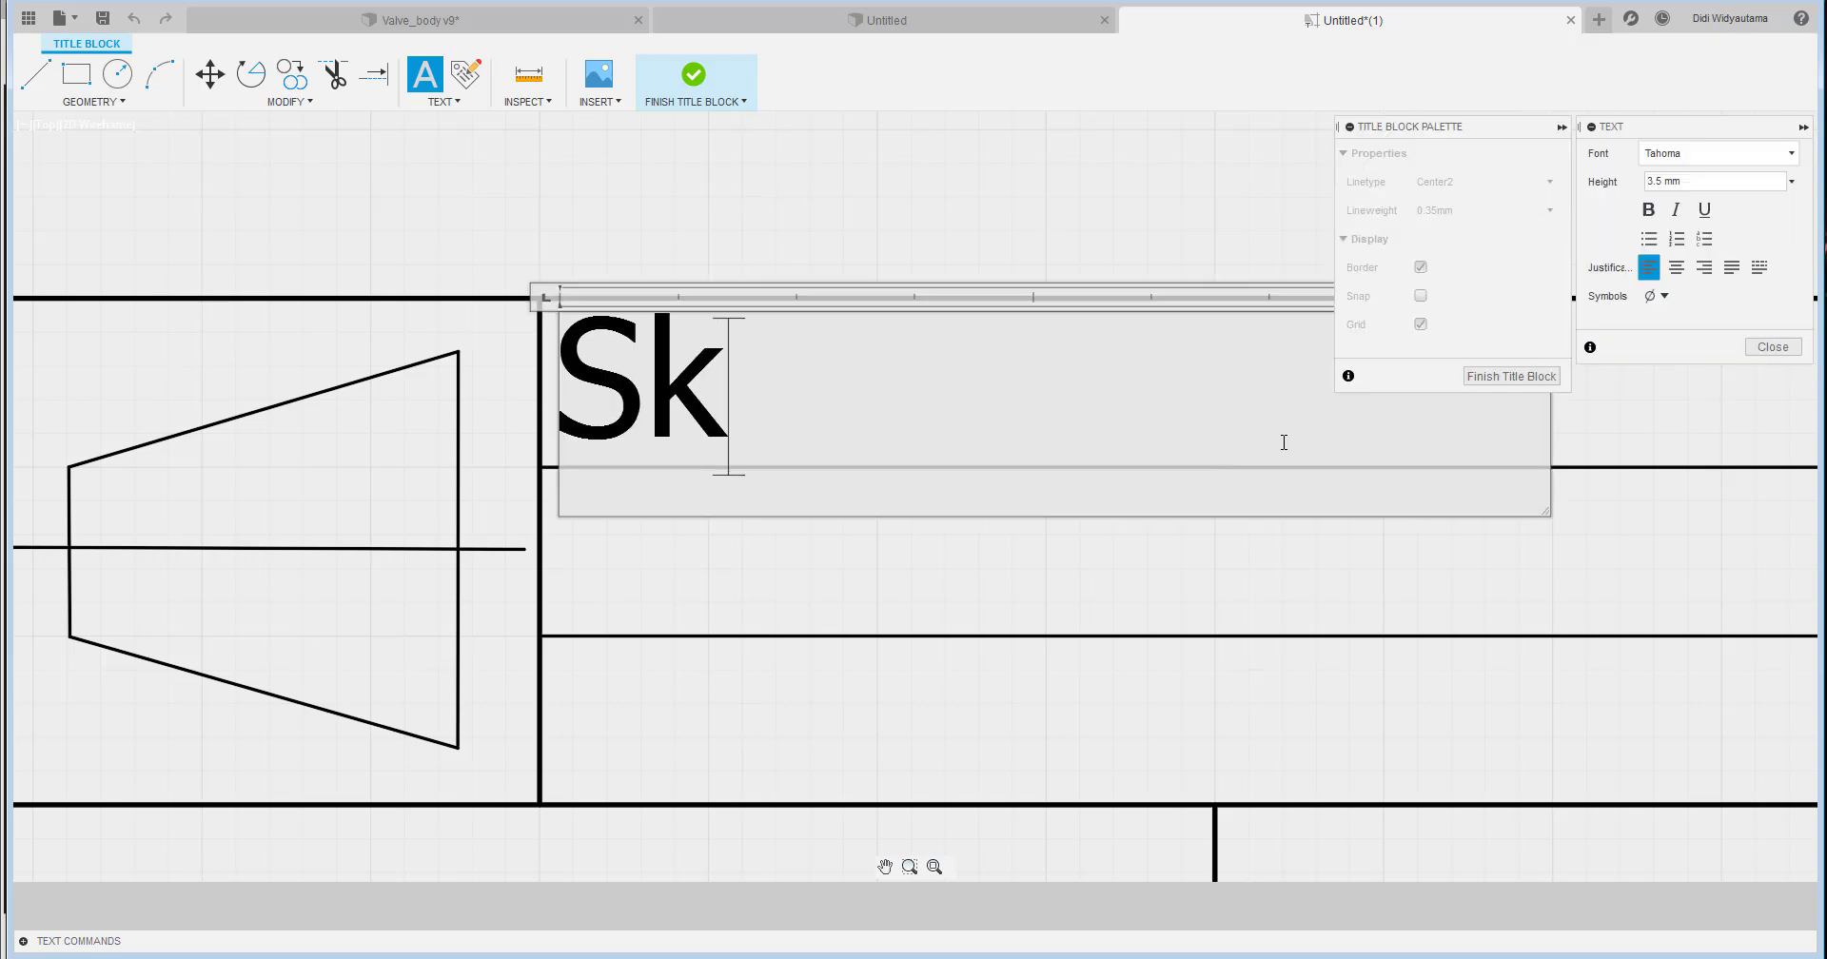
{"action": "type", "text": "ala"}
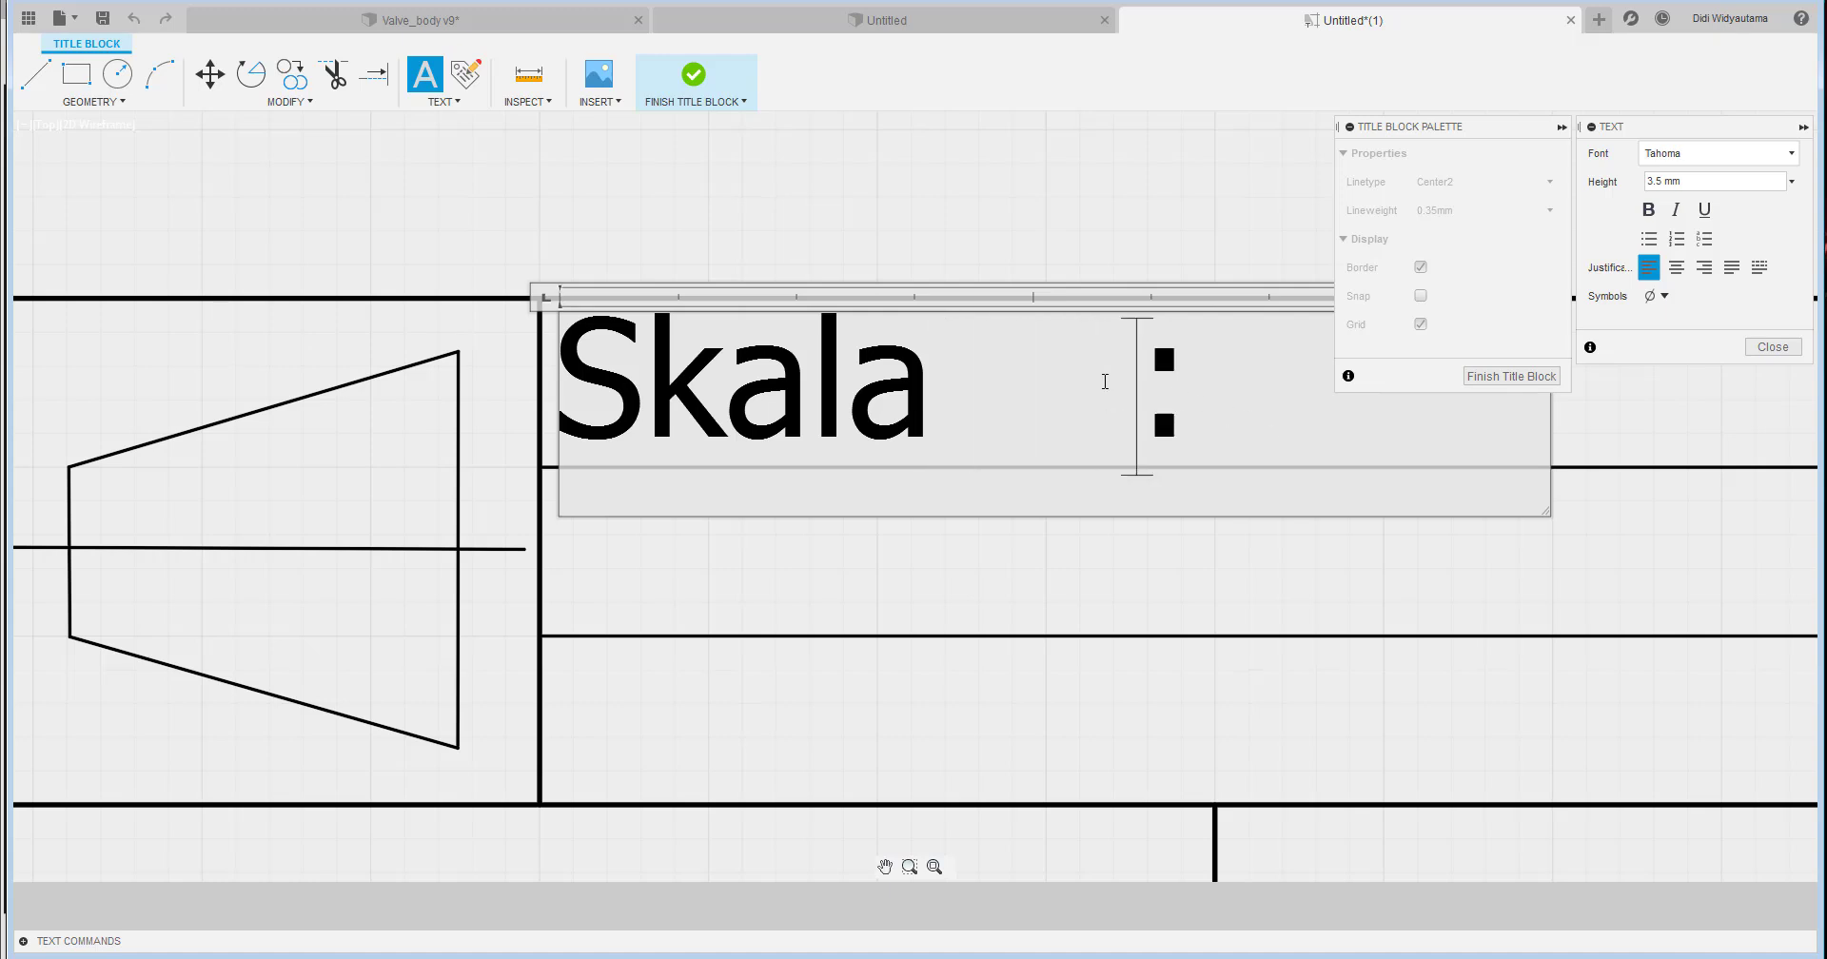
Commit the Skala label, then make a trial copy into the second row and cancel it.
{"action": "left_click", "coordinate": [1772, 347]}
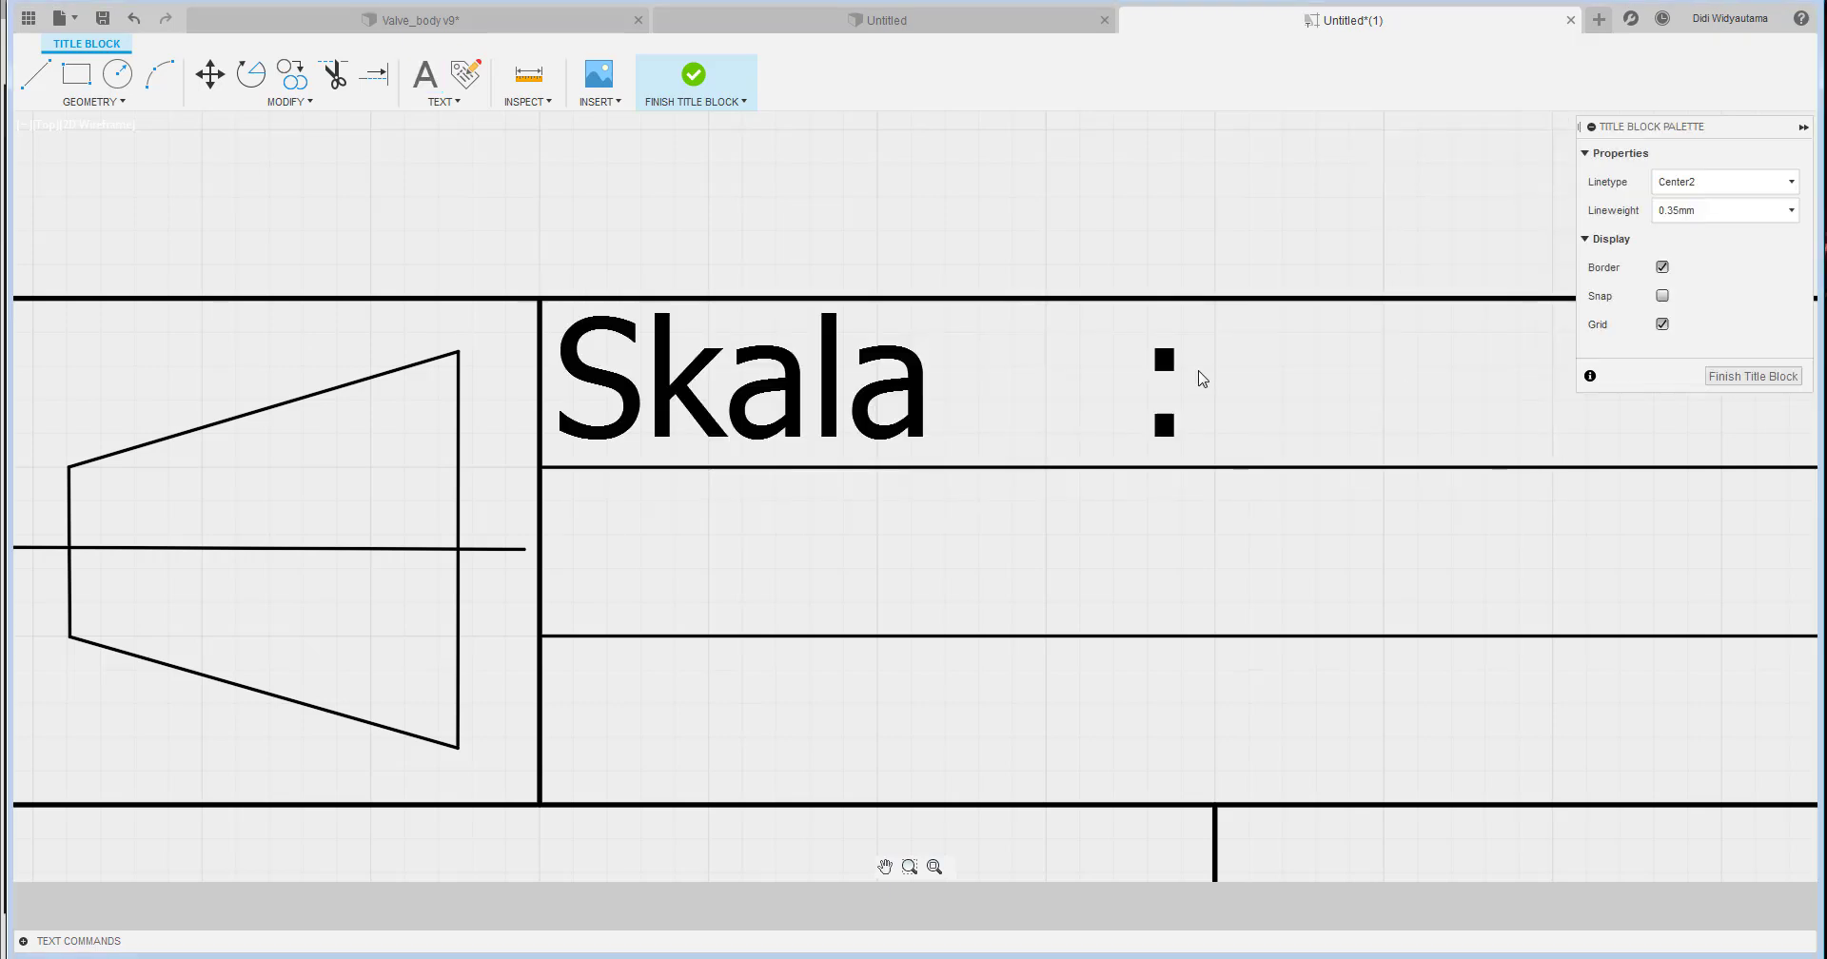
{"action": "scroll", "coordinate": [1195, 378], "scroll_direction": "down", "scroll_amount": 3}
{"action": "scroll", "coordinate": [1294, 440], "scroll_direction": "up", "scroll_amount": 1}
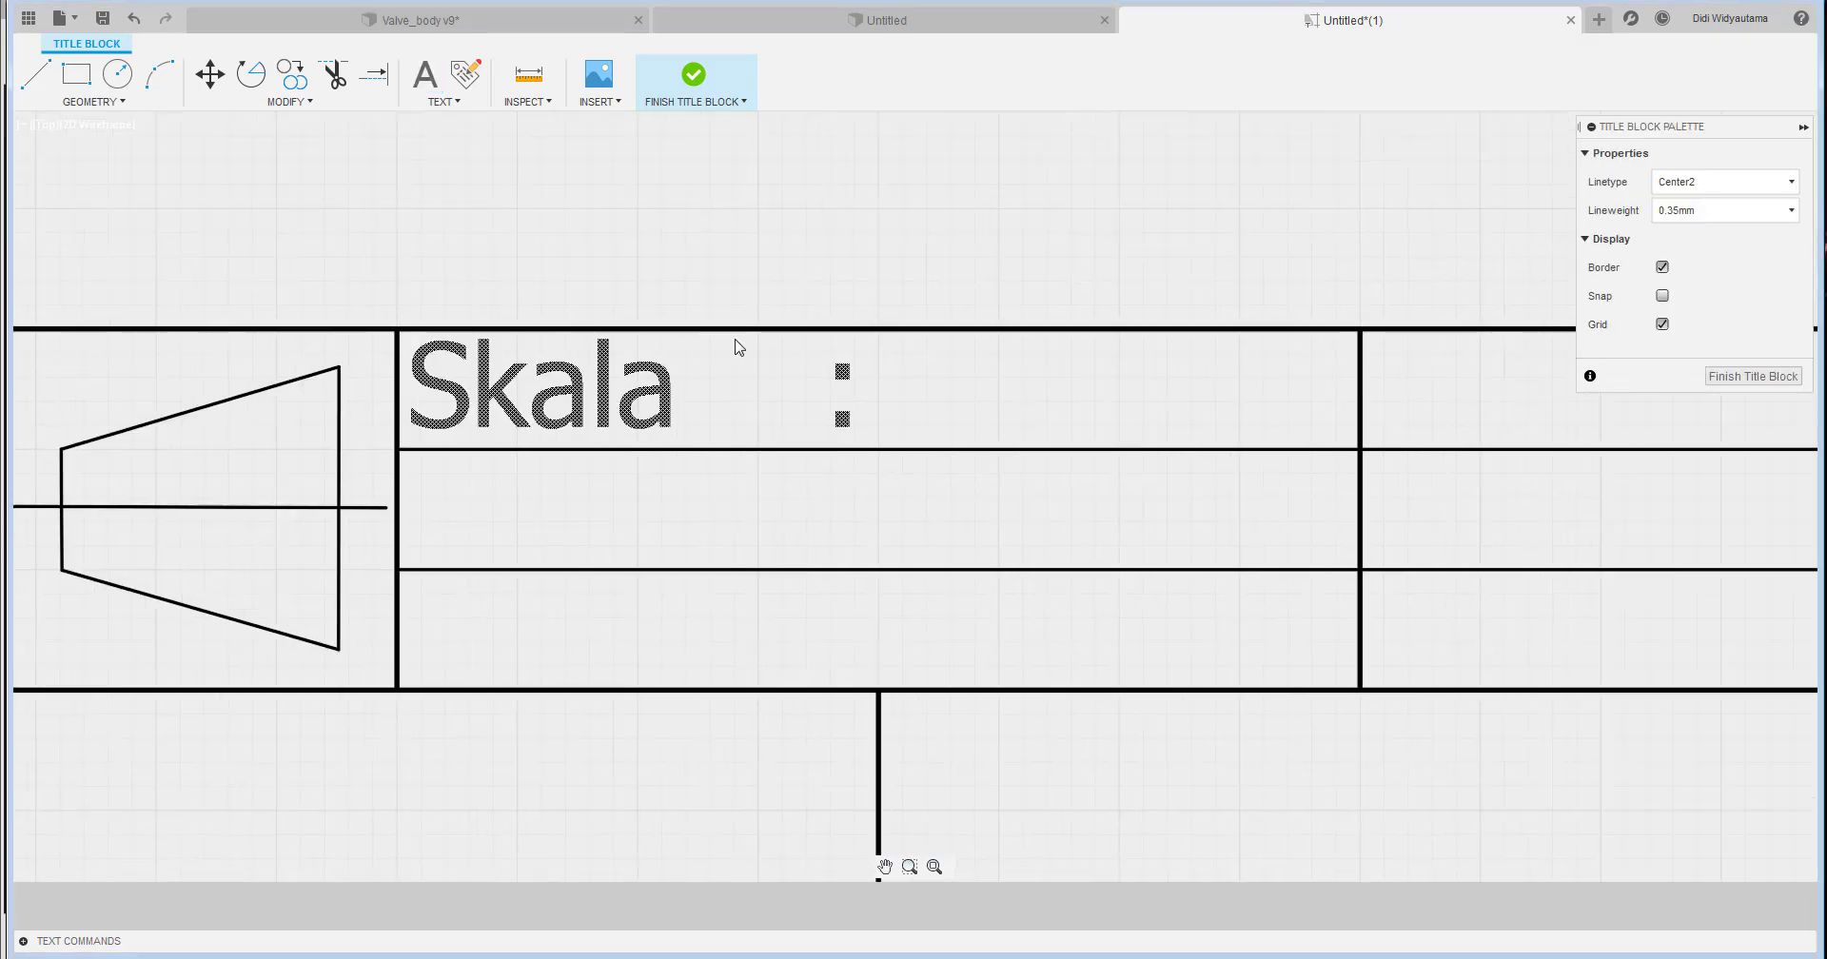
{"action": "left_click", "coordinate": [522, 316]}
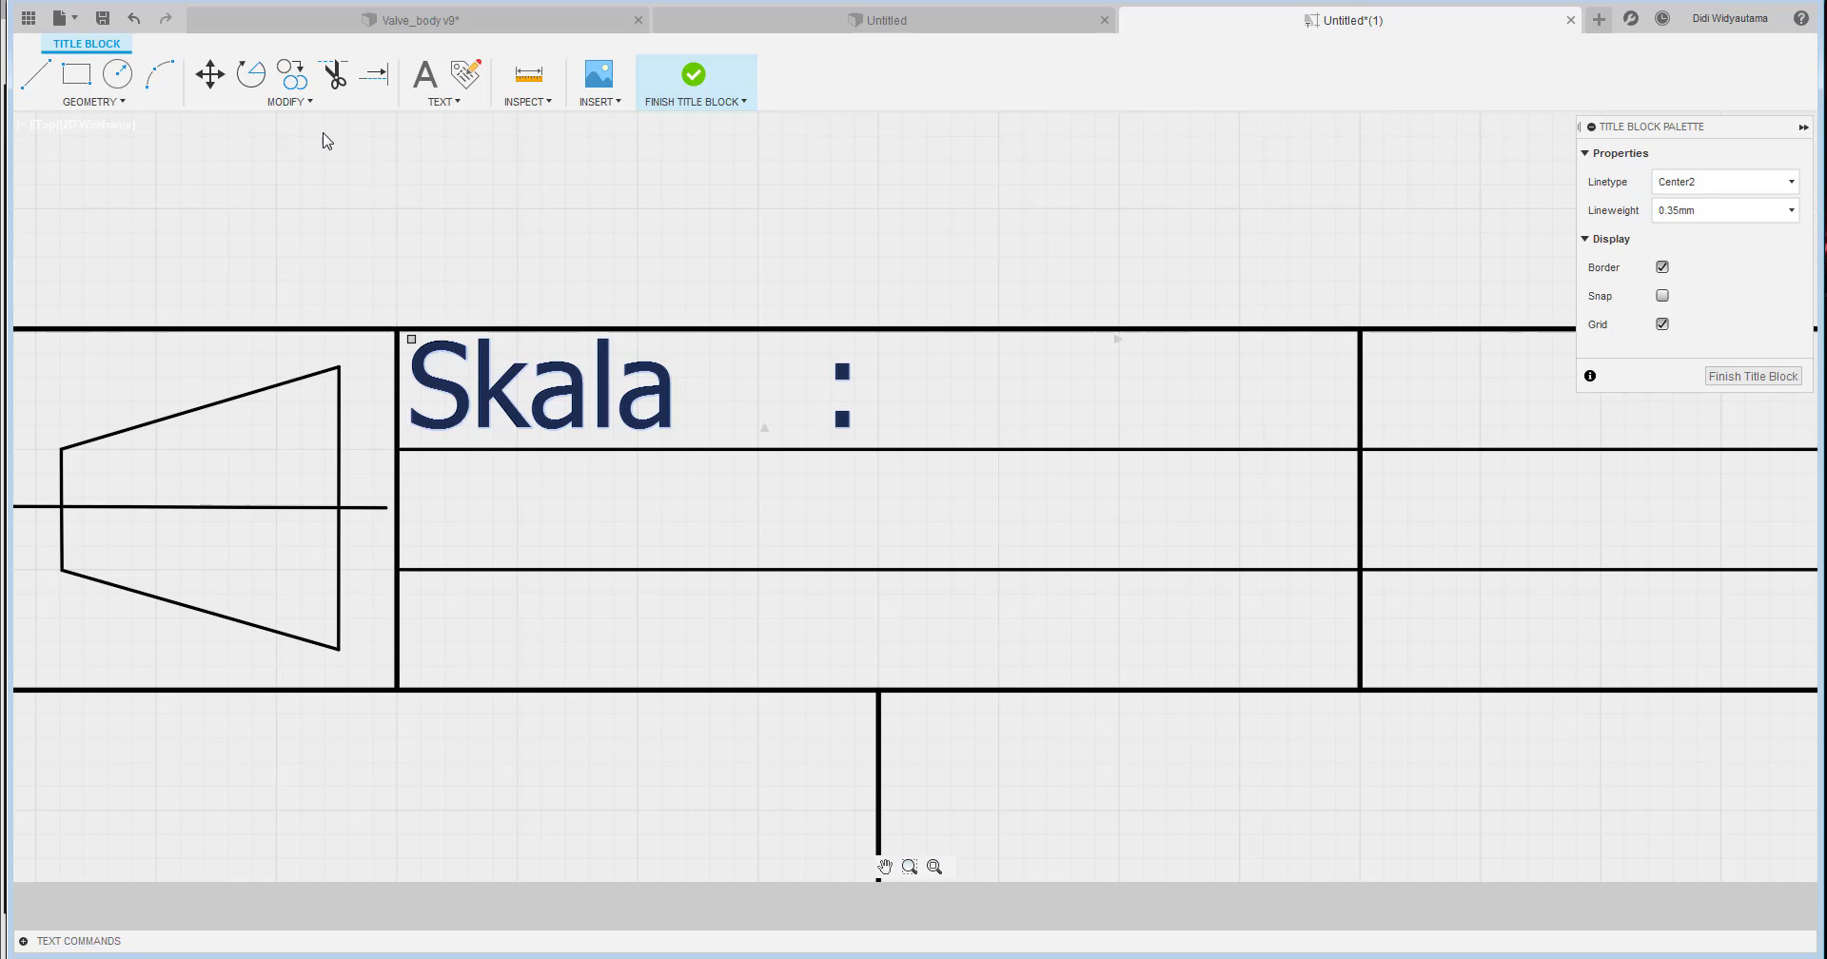
{"action": "left_click", "coordinate": [300, 80]}
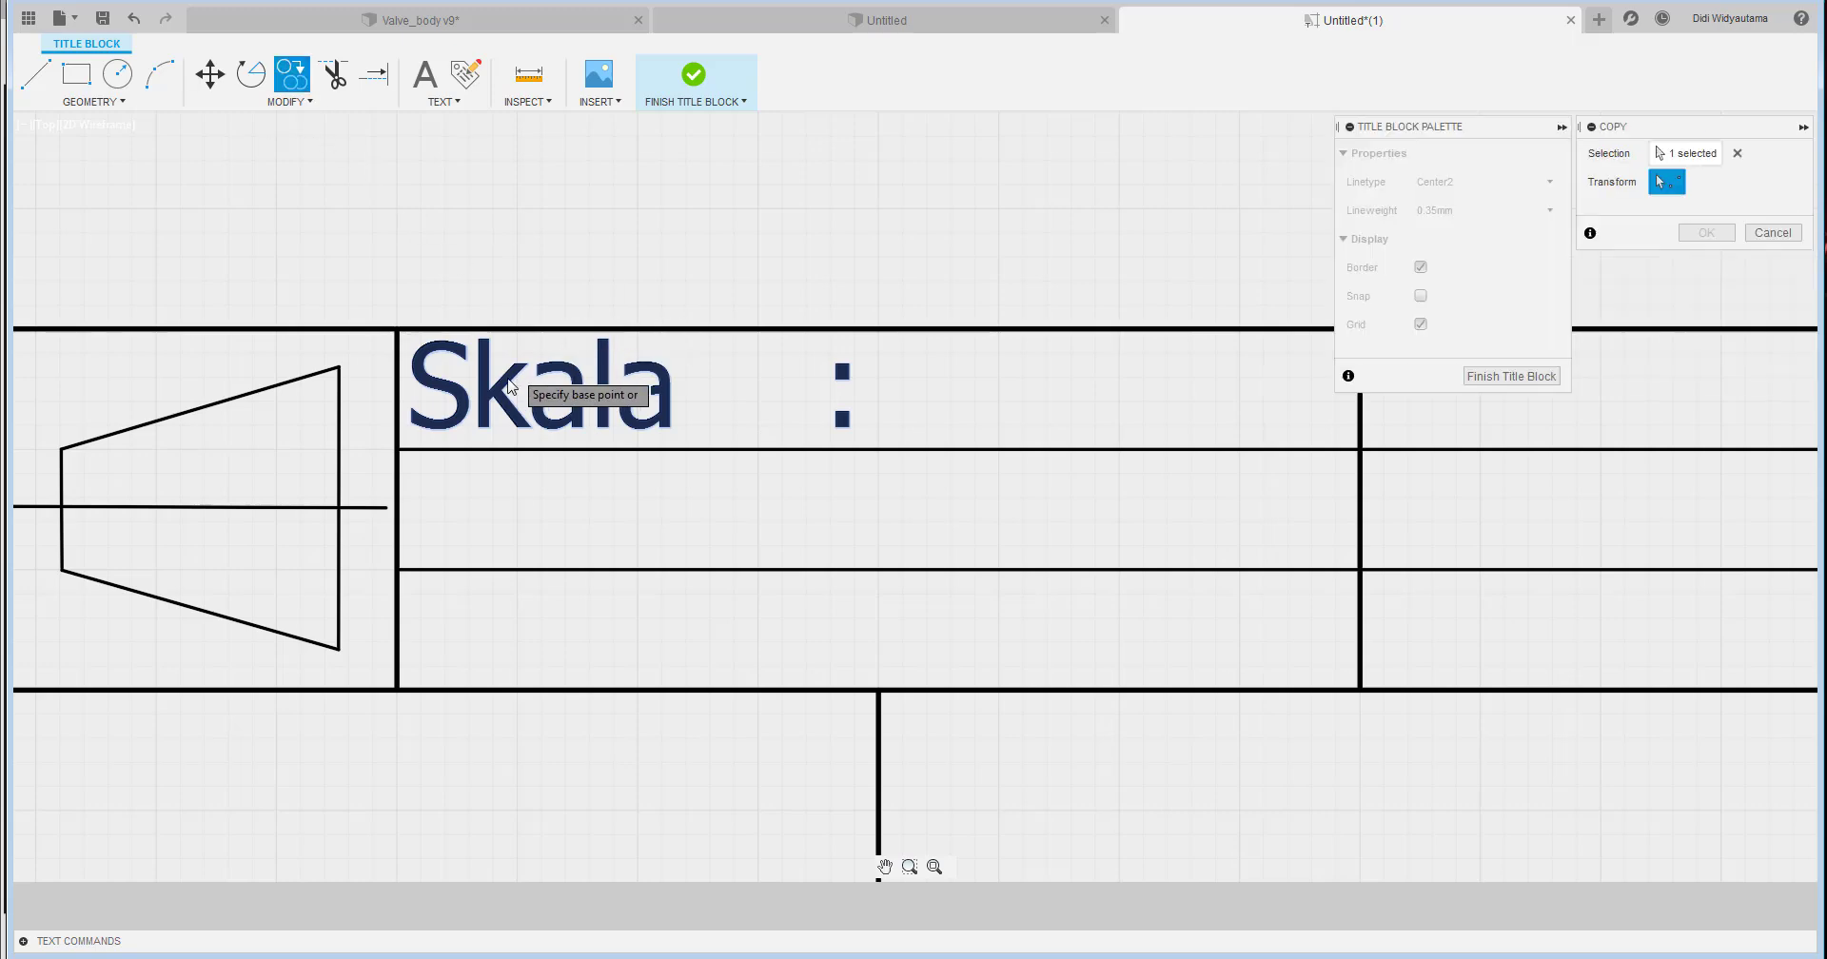
{"action": "left_click", "coordinate": [410, 434]}
{"action": "left_click", "coordinate": [397, 570]}
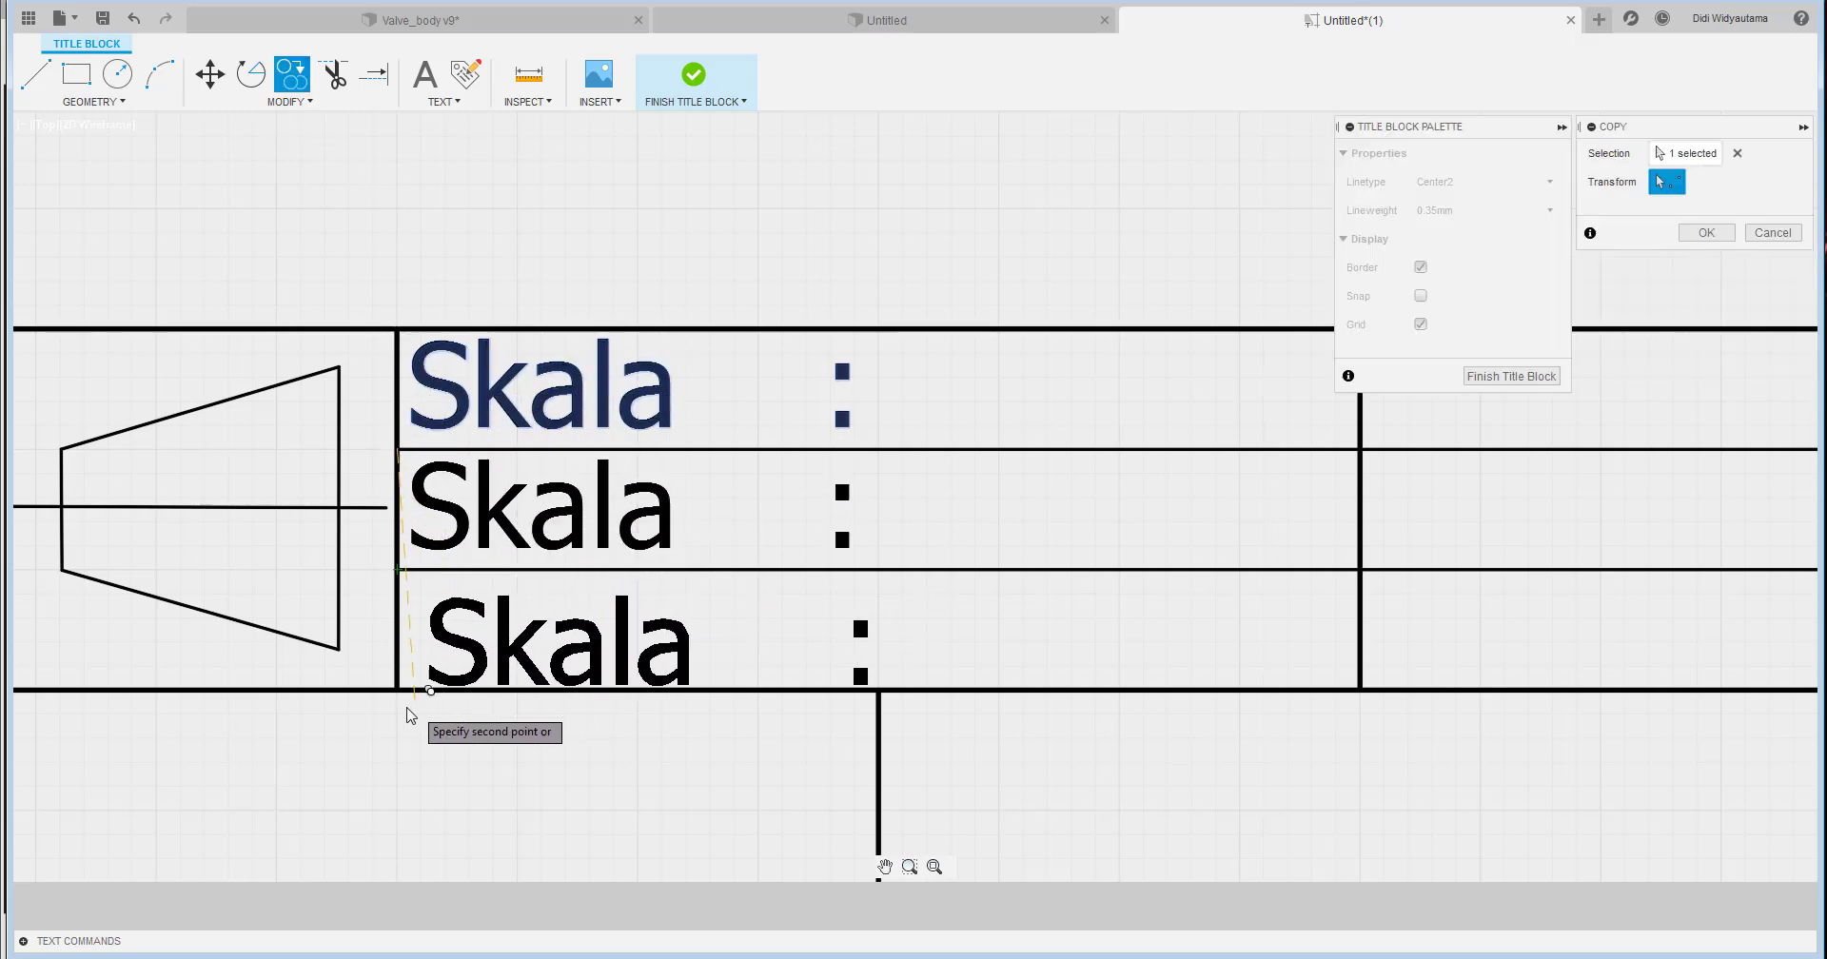
{"action": "key", "text": "Escape"}
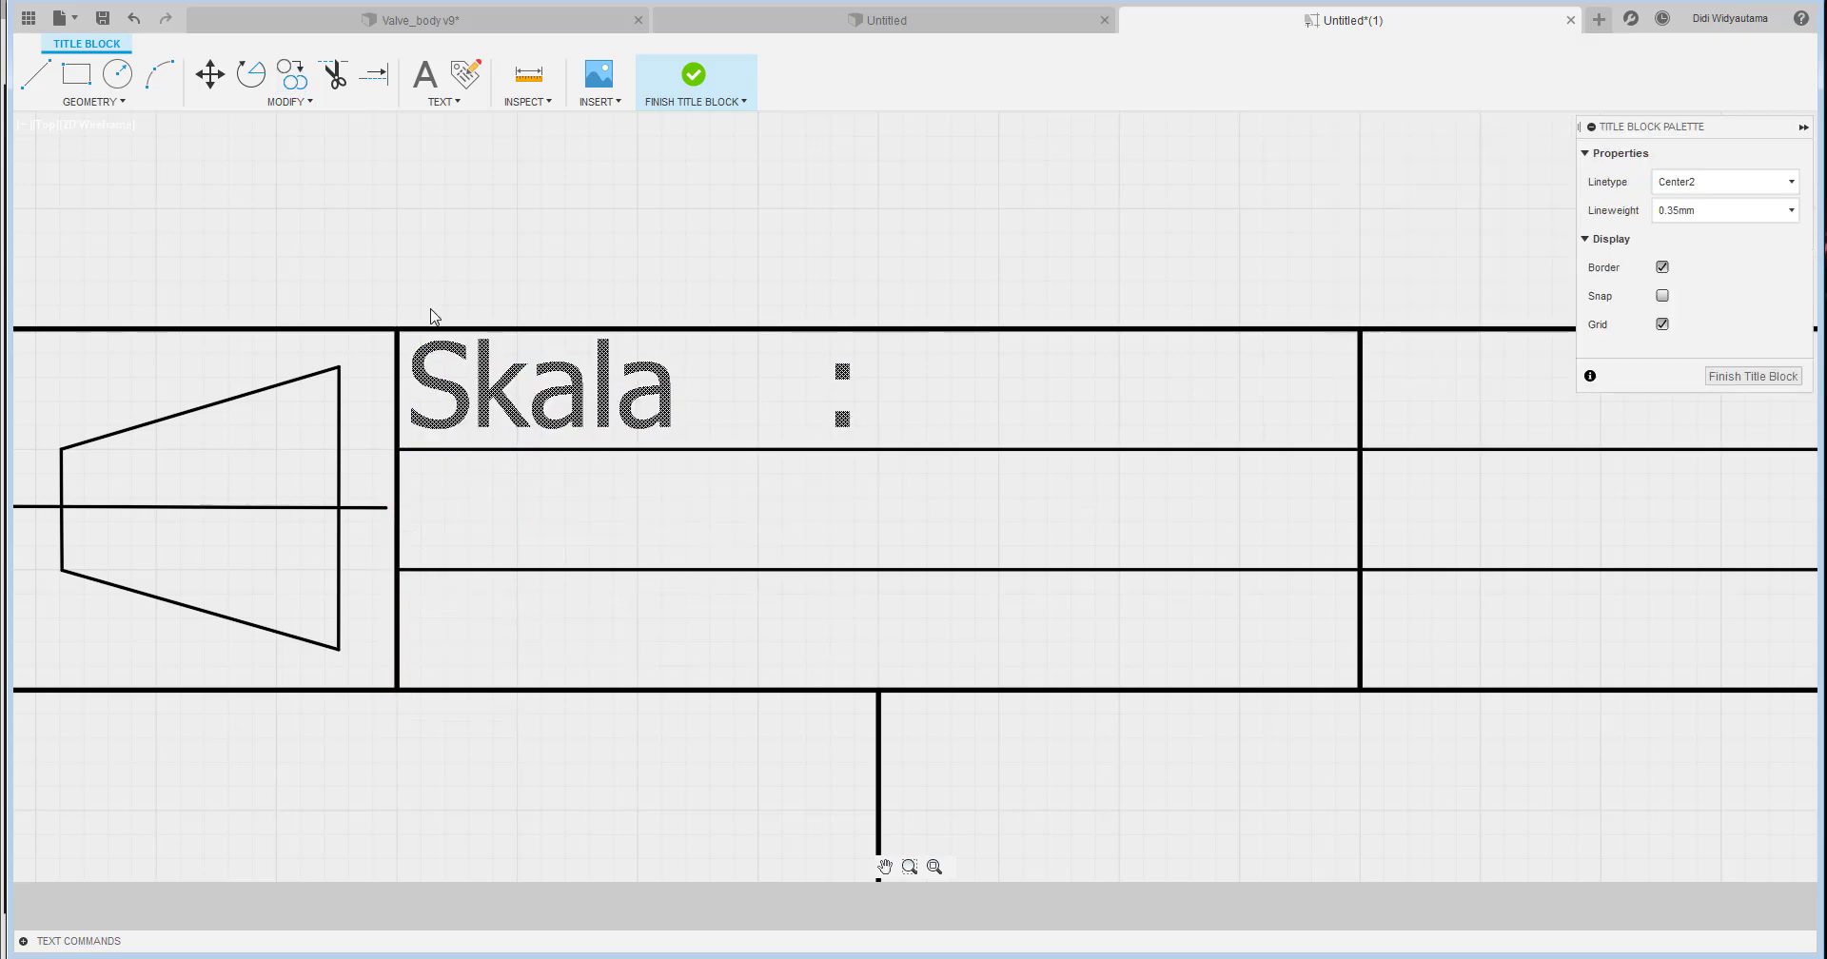
{"action": "key", "text": "ctrl+c"}
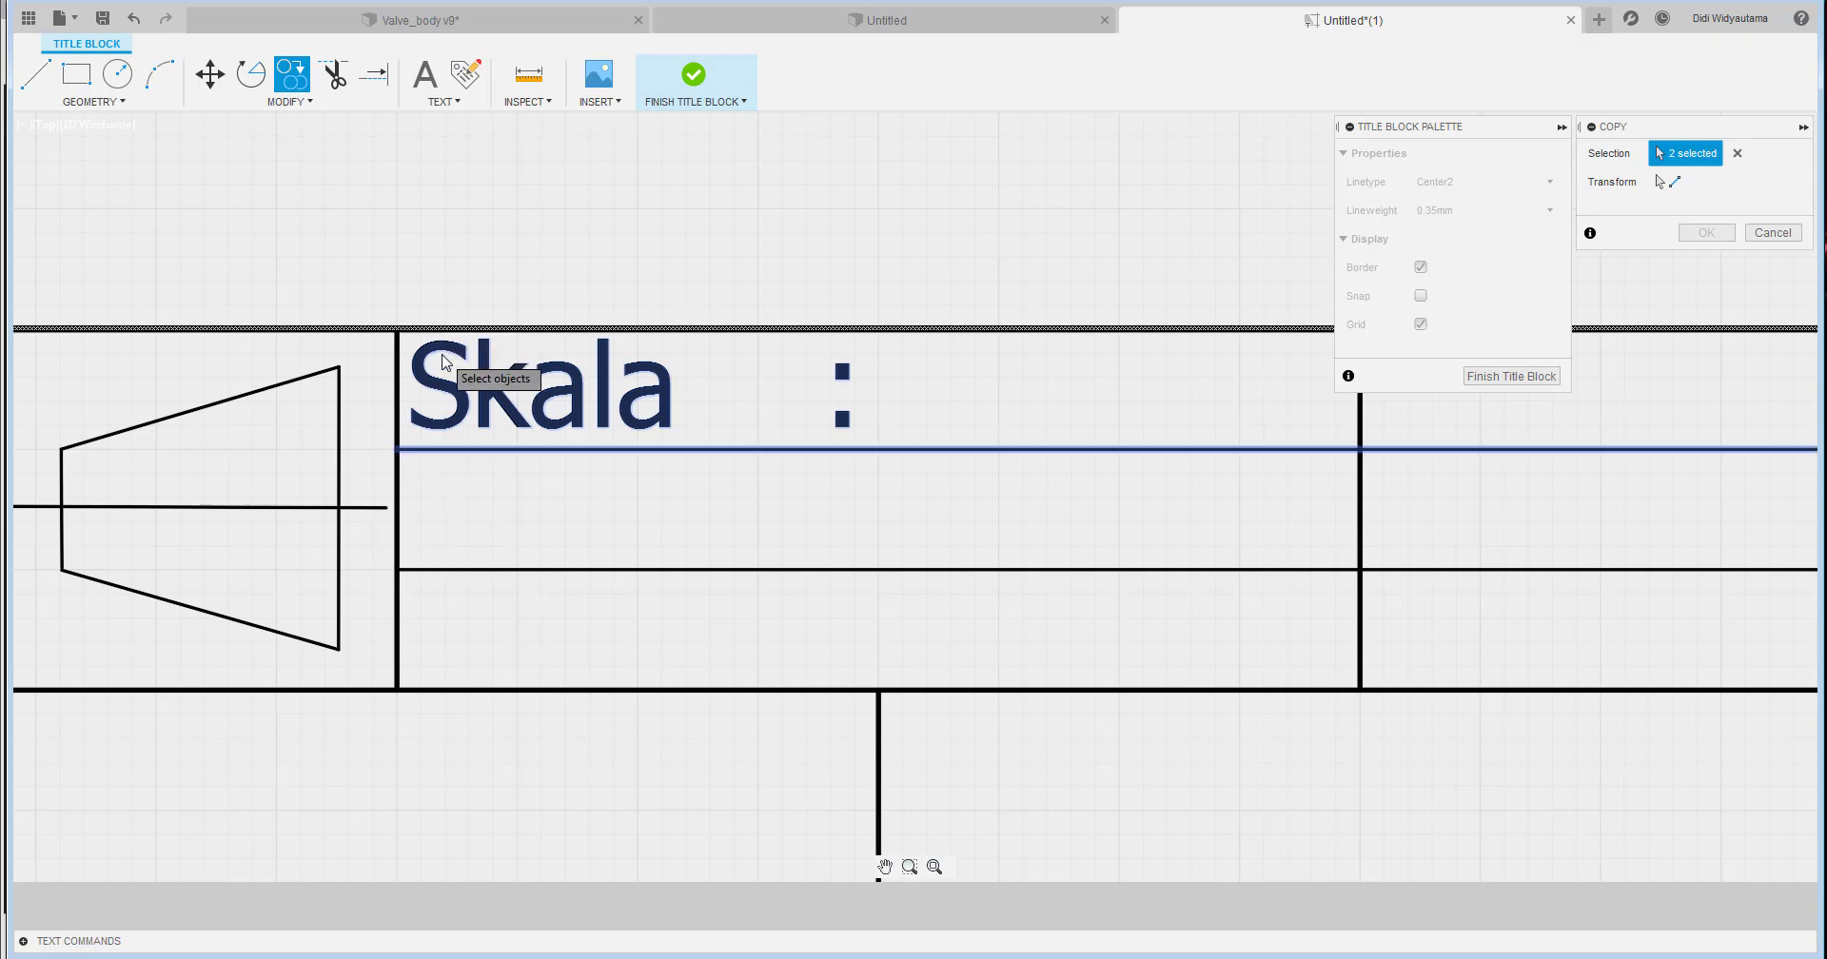
{"action": "key", "text": "Escape"}
Copy the Skala label from its row corner into the left column's second and third rows.
{"action": "left_click", "coordinate": [296, 76]}
{"action": "left_click", "coordinate": [499, 390]}
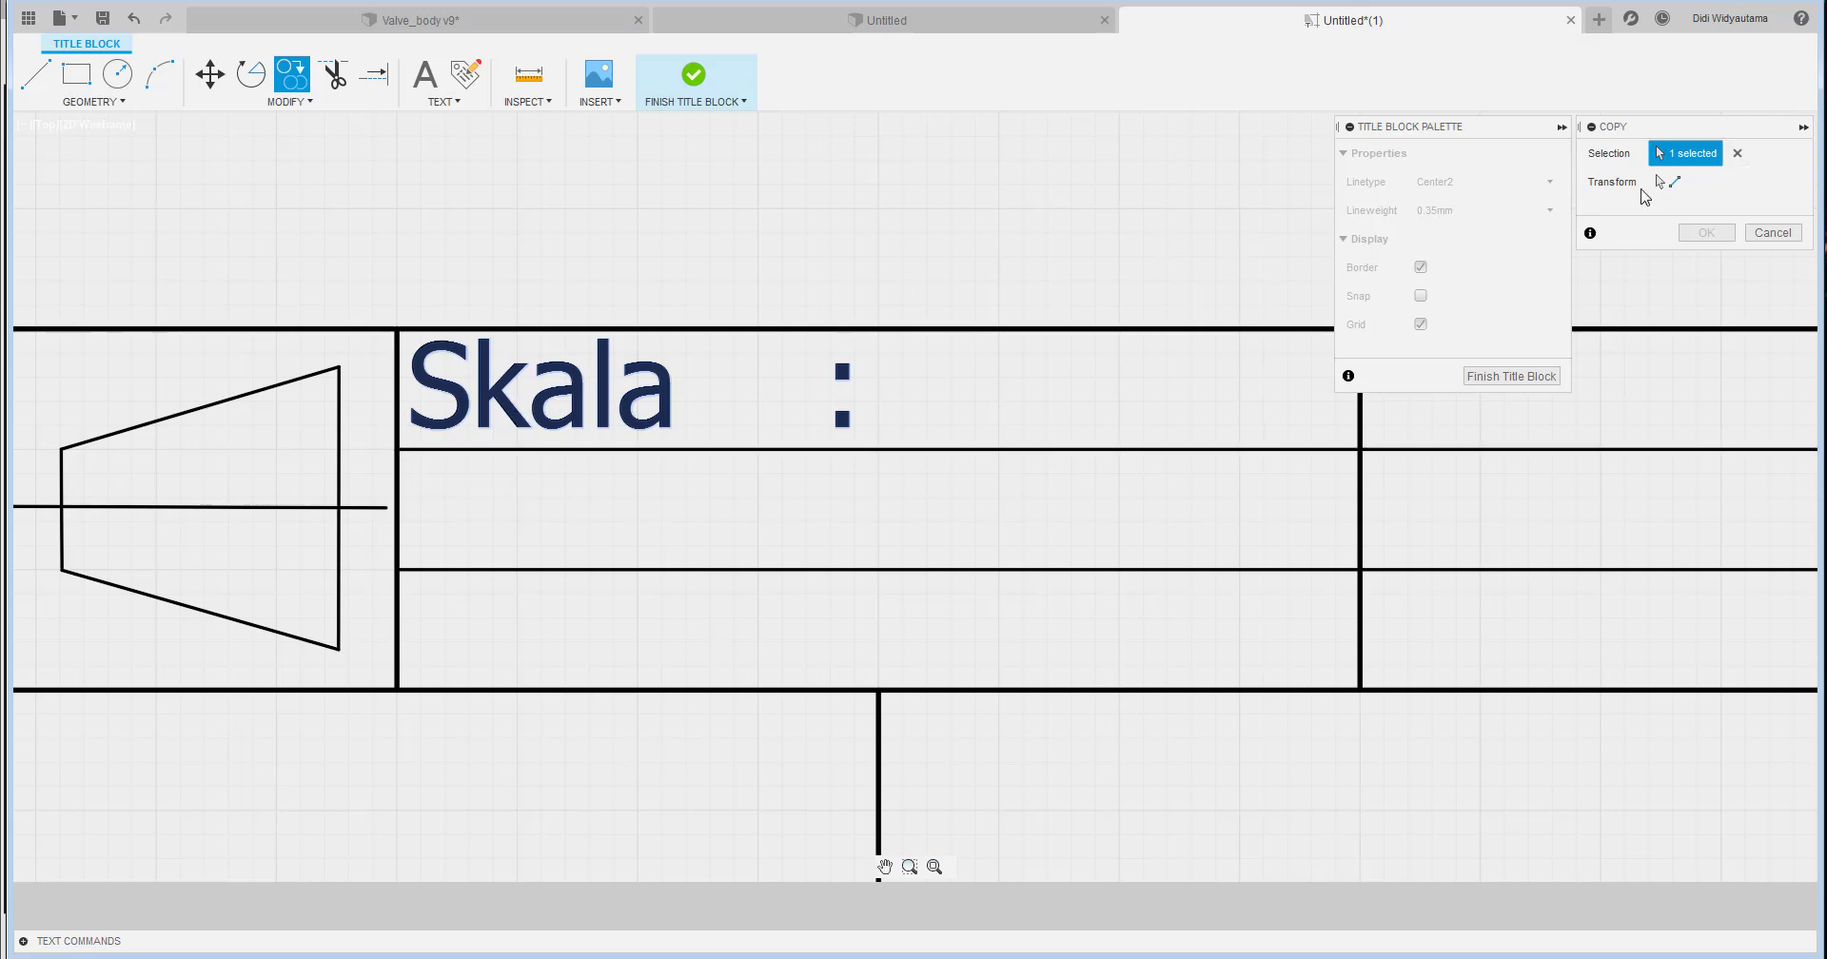
{"action": "left_click", "coordinate": [1658, 183]}
{"action": "left_click", "coordinate": [398, 449]}
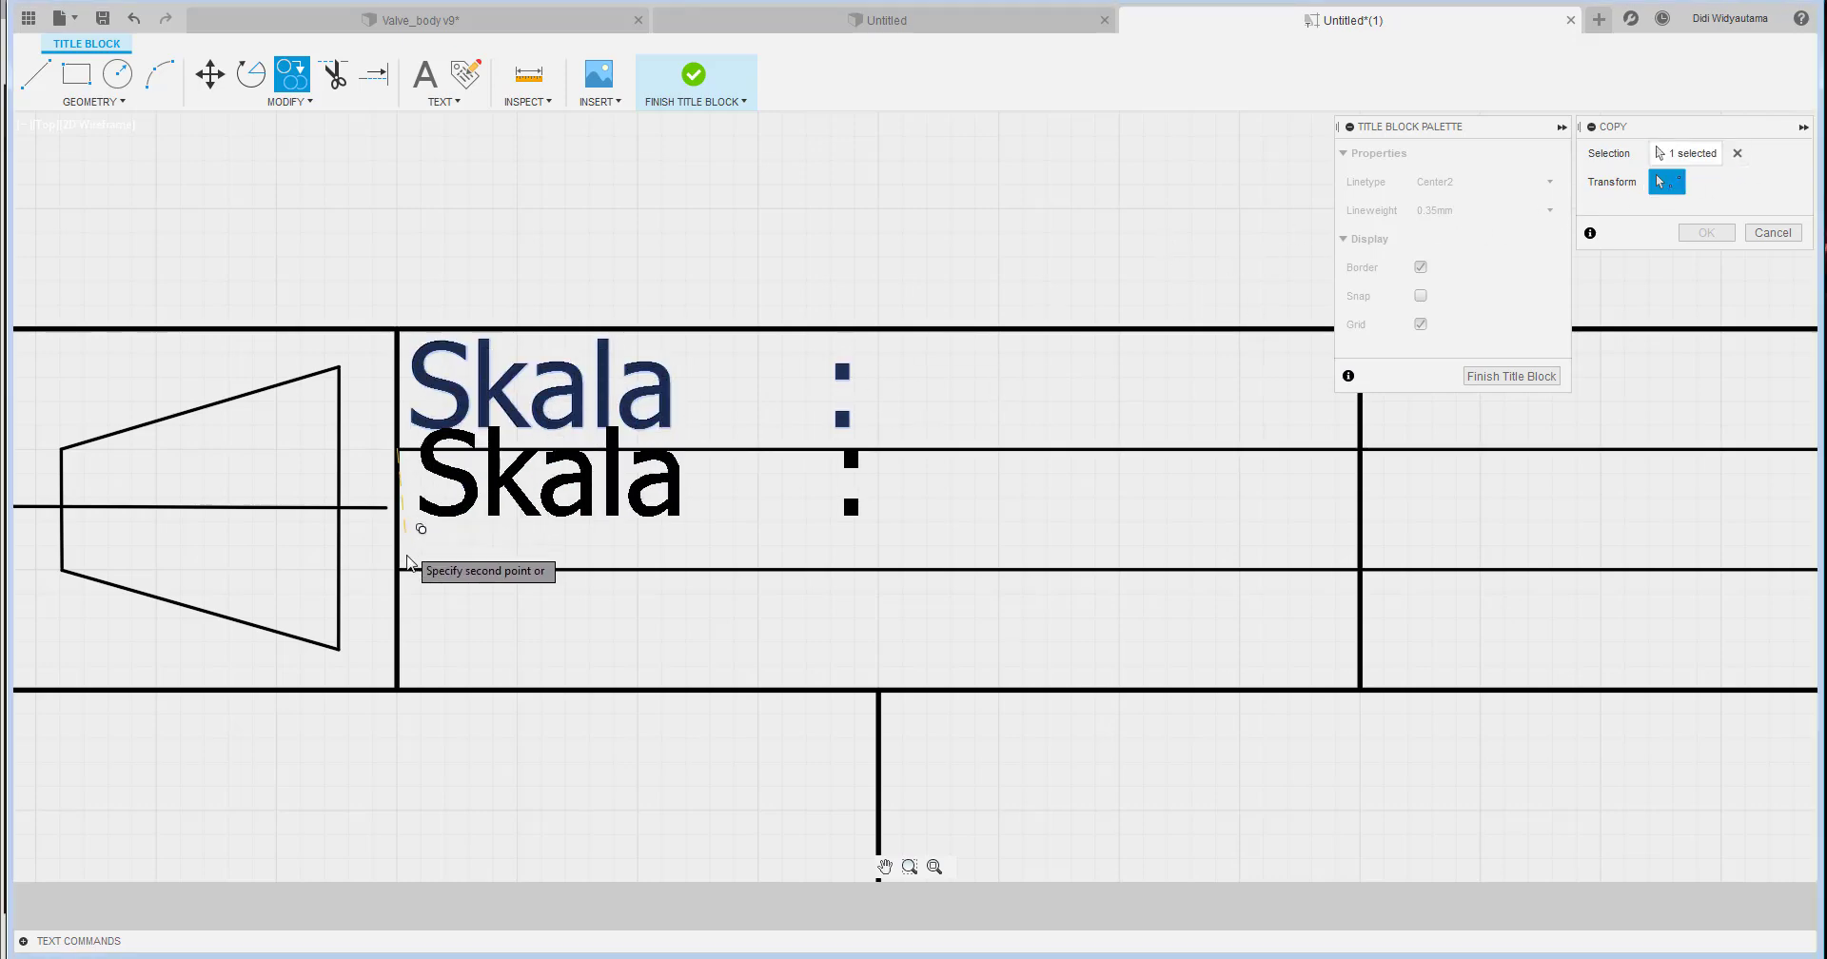
{"action": "left_click", "coordinate": [399, 568]}
{"action": "left_click", "coordinate": [398, 687]}
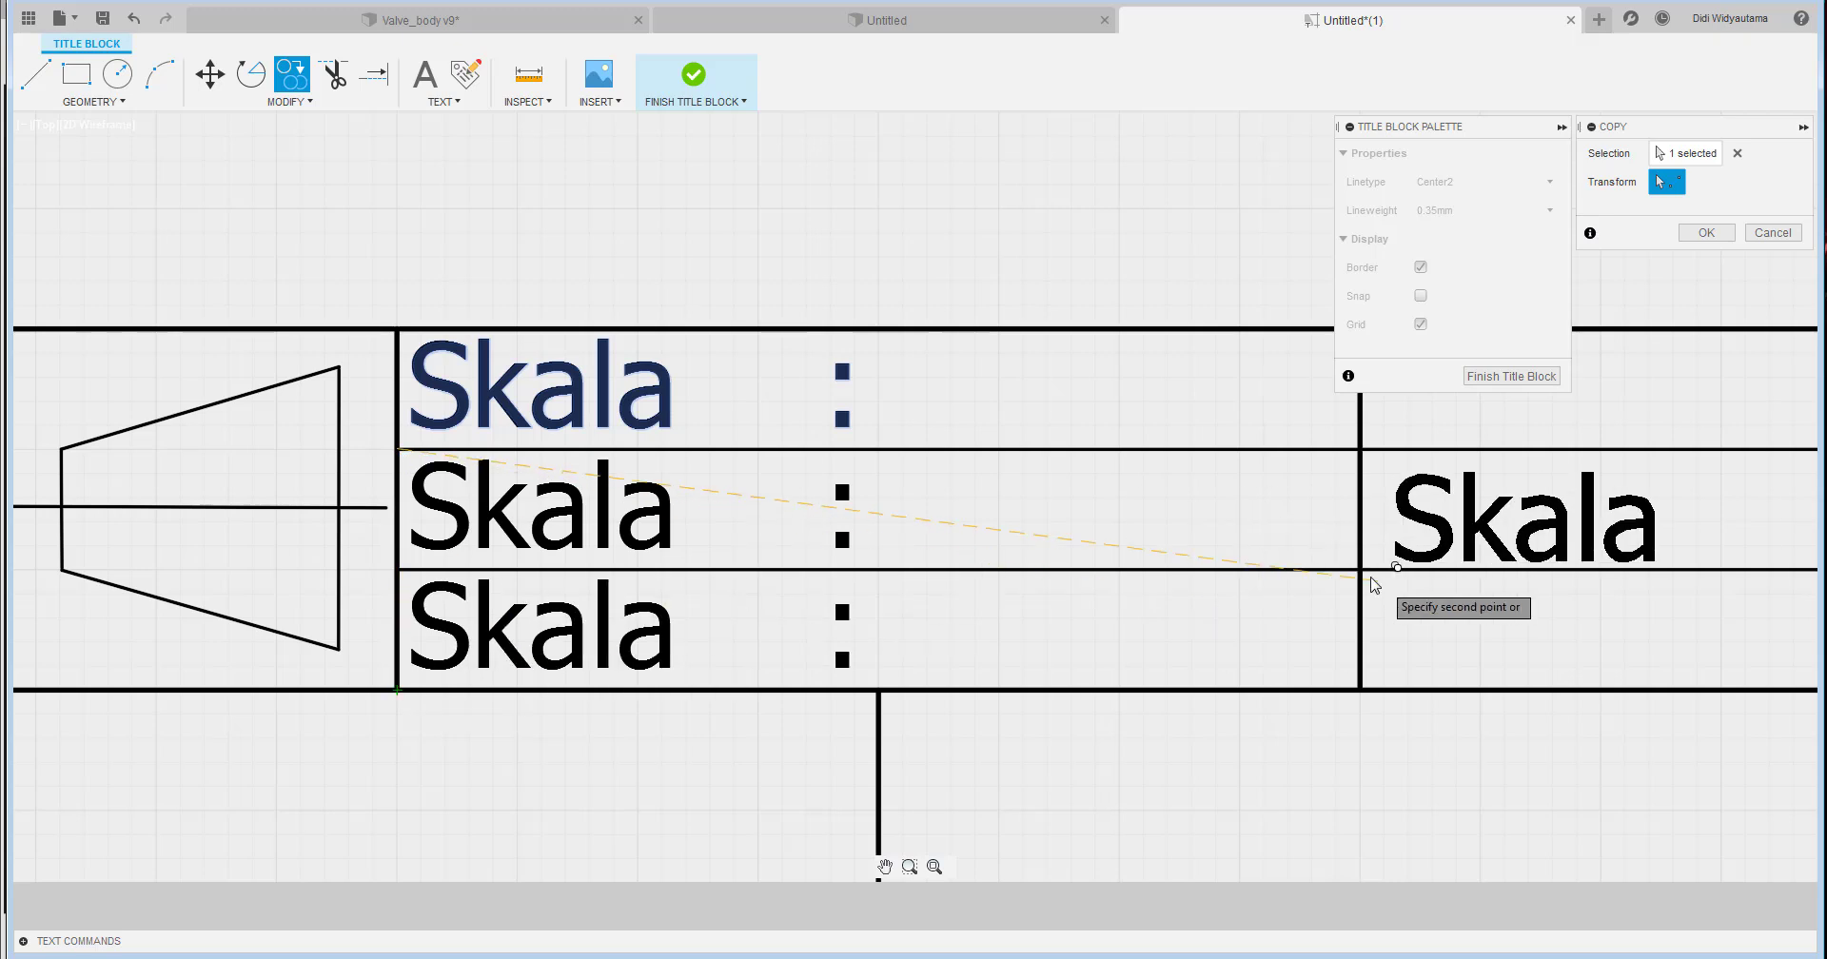
Place Skala copies in the right column's top, middle and bottom rows, then end copying.
{"action": "middle_click_drag", "start_coordinate": [1367, 576], "coordinate": [583, 657]}
{"action": "scroll", "coordinate": [685, 524], "scroll_direction": "up", "scroll_amount": 1}
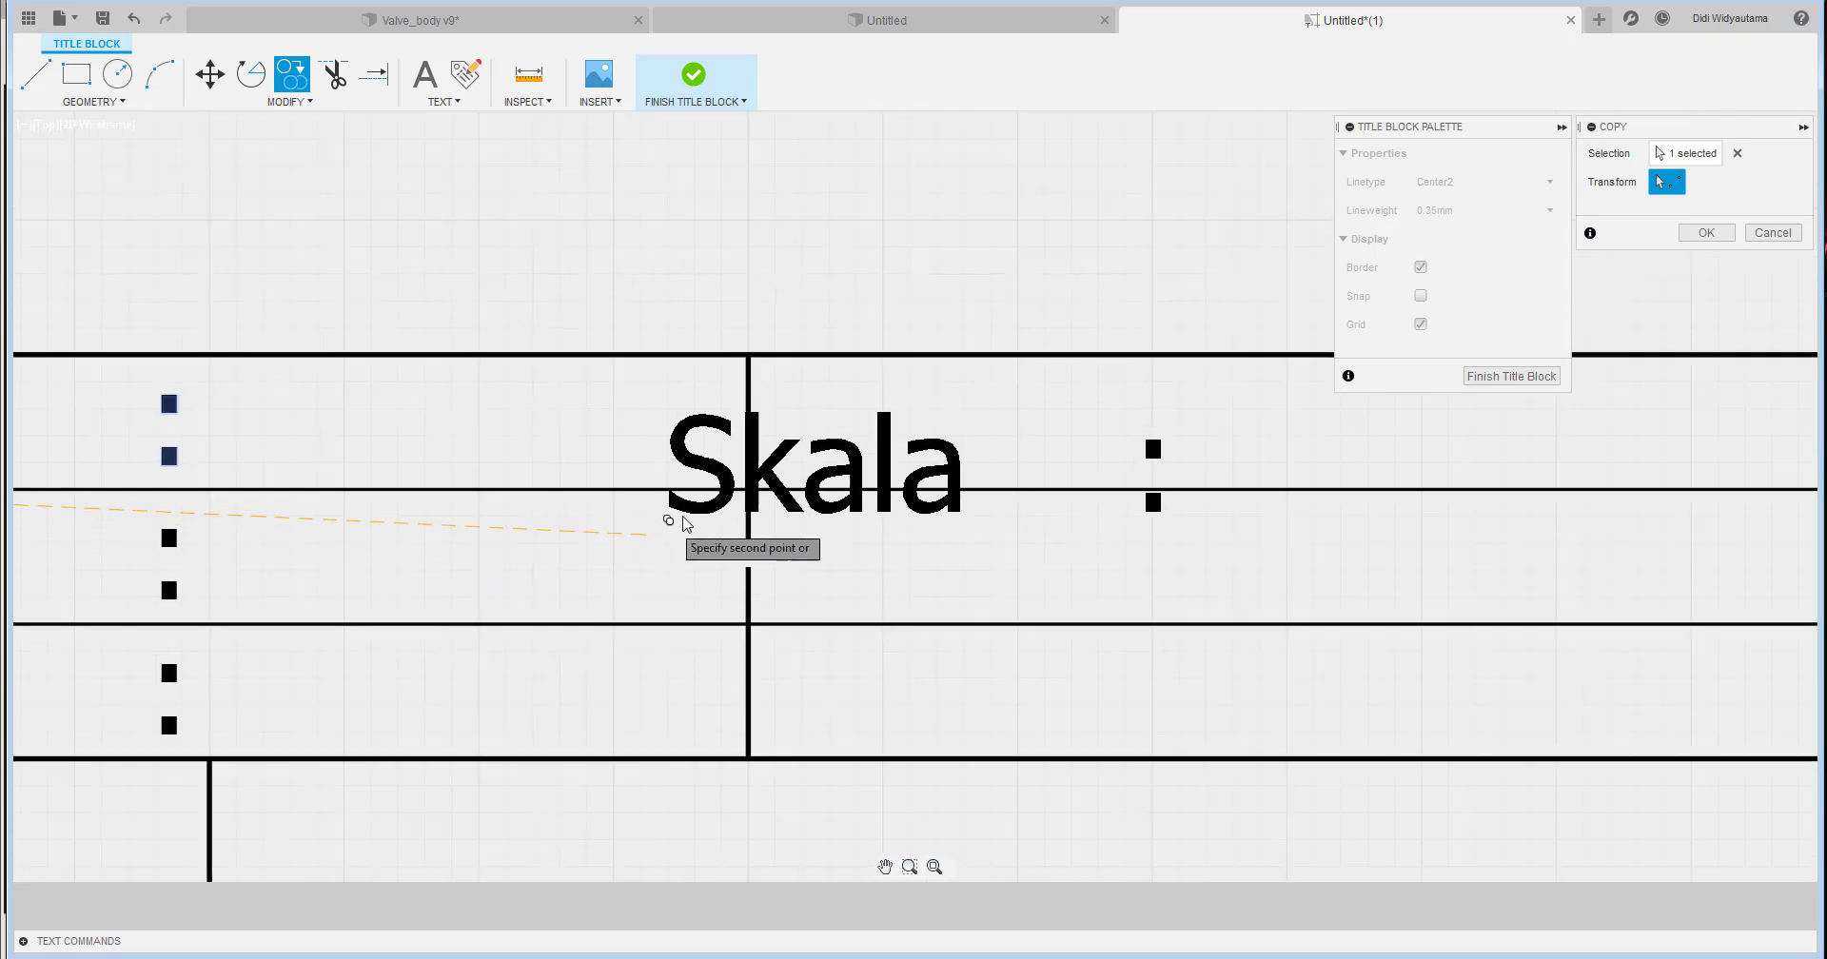
{"action": "left_click", "coordinate": [748, 489]}
{"action": "left_click", "coordinate": [748, 623]}
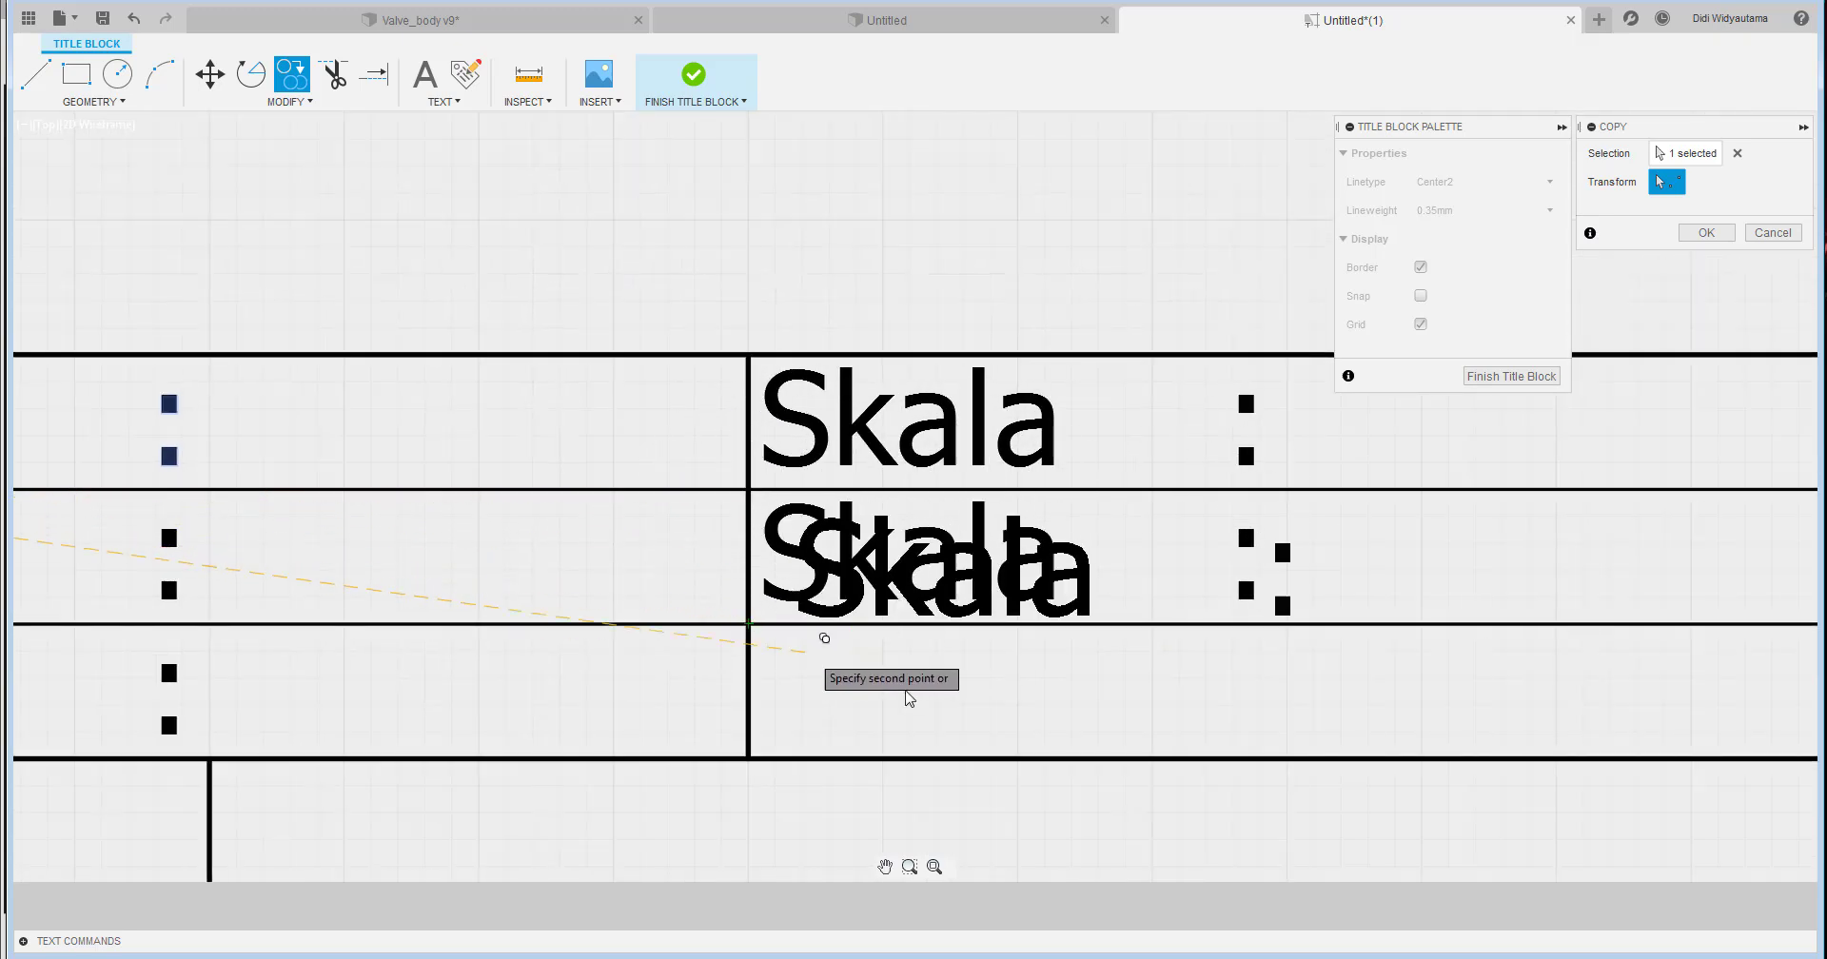
{"action": "left_click", "coordinate": [748, 759]}
{"action": "right_click", "coordinate": [657, 495]}
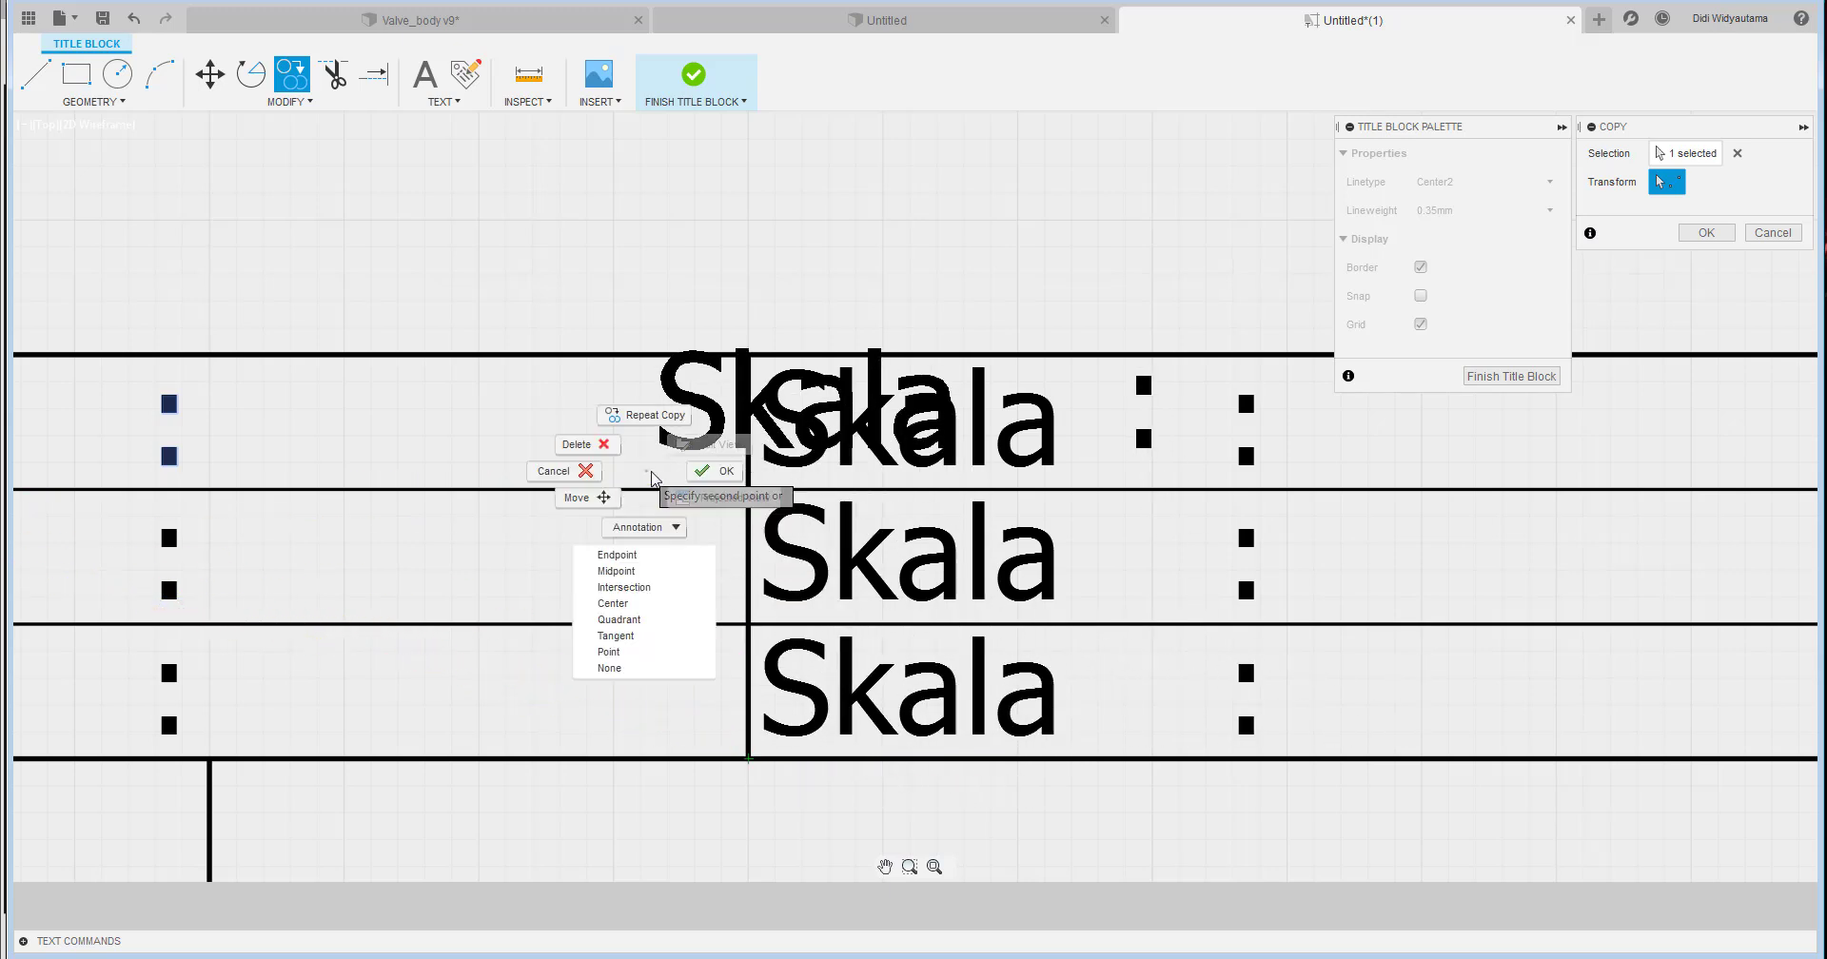
{"action": "left_click", "coordinate": [709, 471]}
{"action": "scroll", "coordinate": [752, 545], "scroll_direction": "down", "scroll_amount": 3}
{"action": "middle_click_drag", "start_coordinate": [752, 544], "coordinate": [876, 537]}
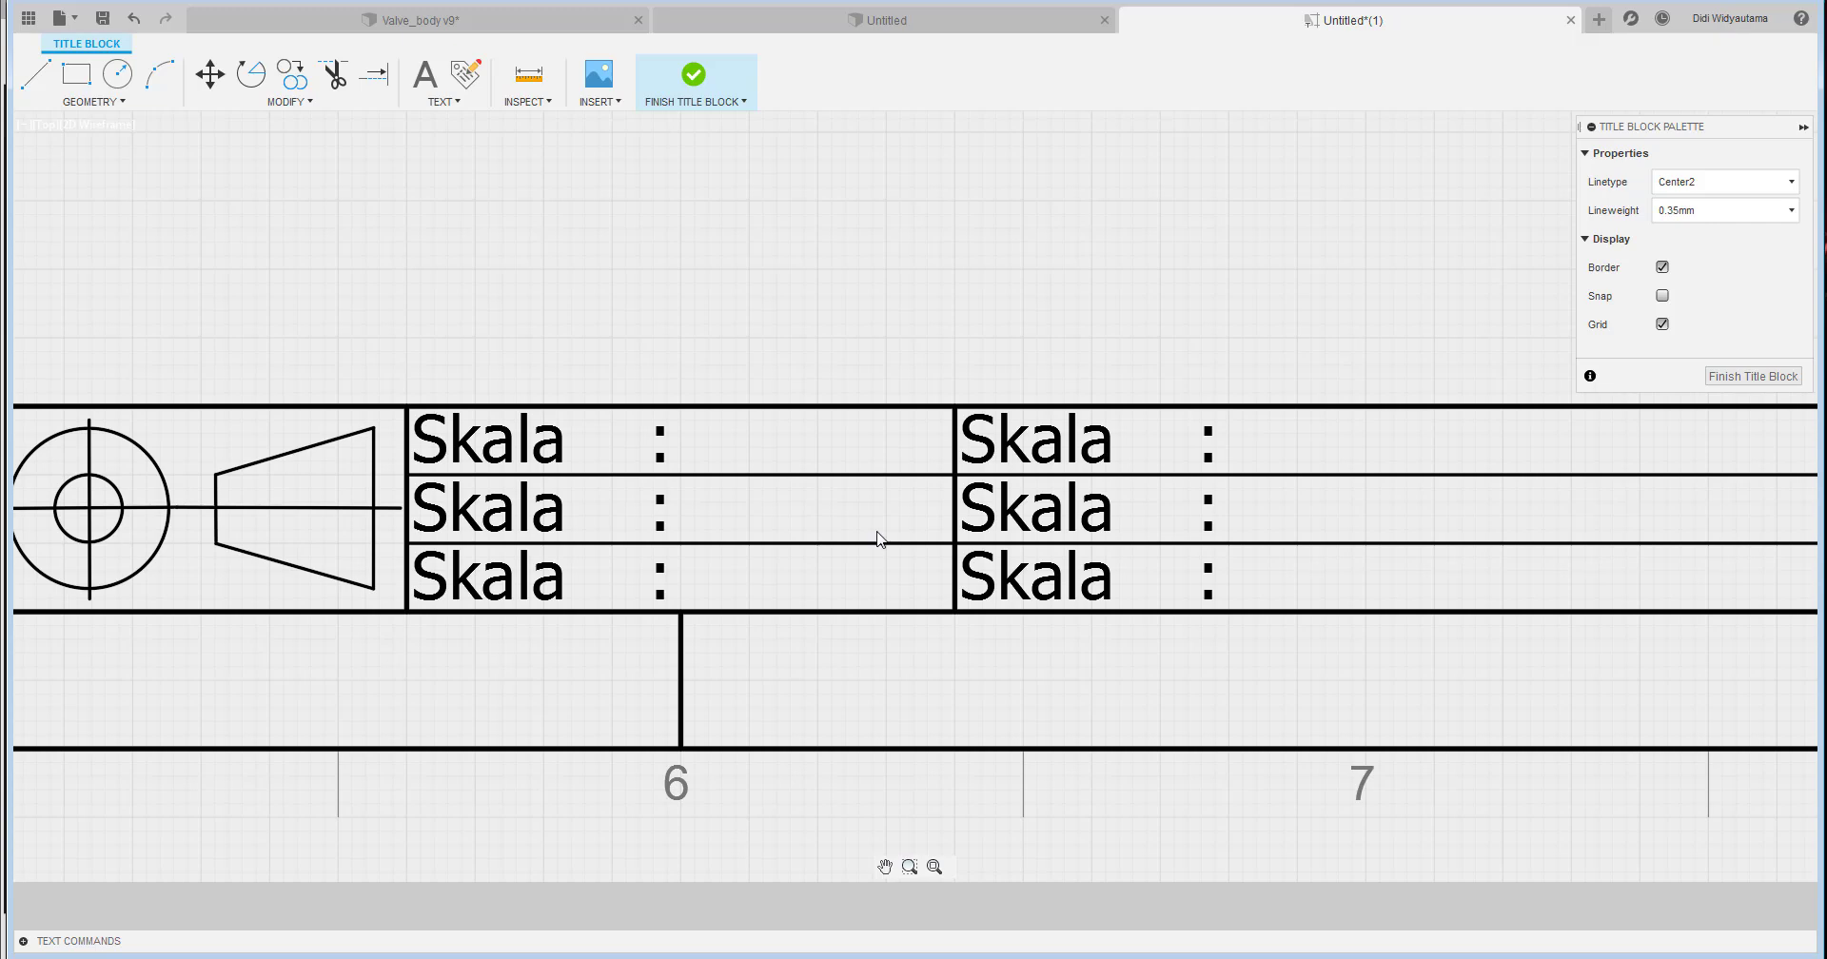
Rename the middle-left label to 'Satuan:' and the bottom-left label to 'Tgl :'.
{"action": "double_click", "coordinate": [531, 514]}
{"action": "double_click", "coordinate": [511, 511]}
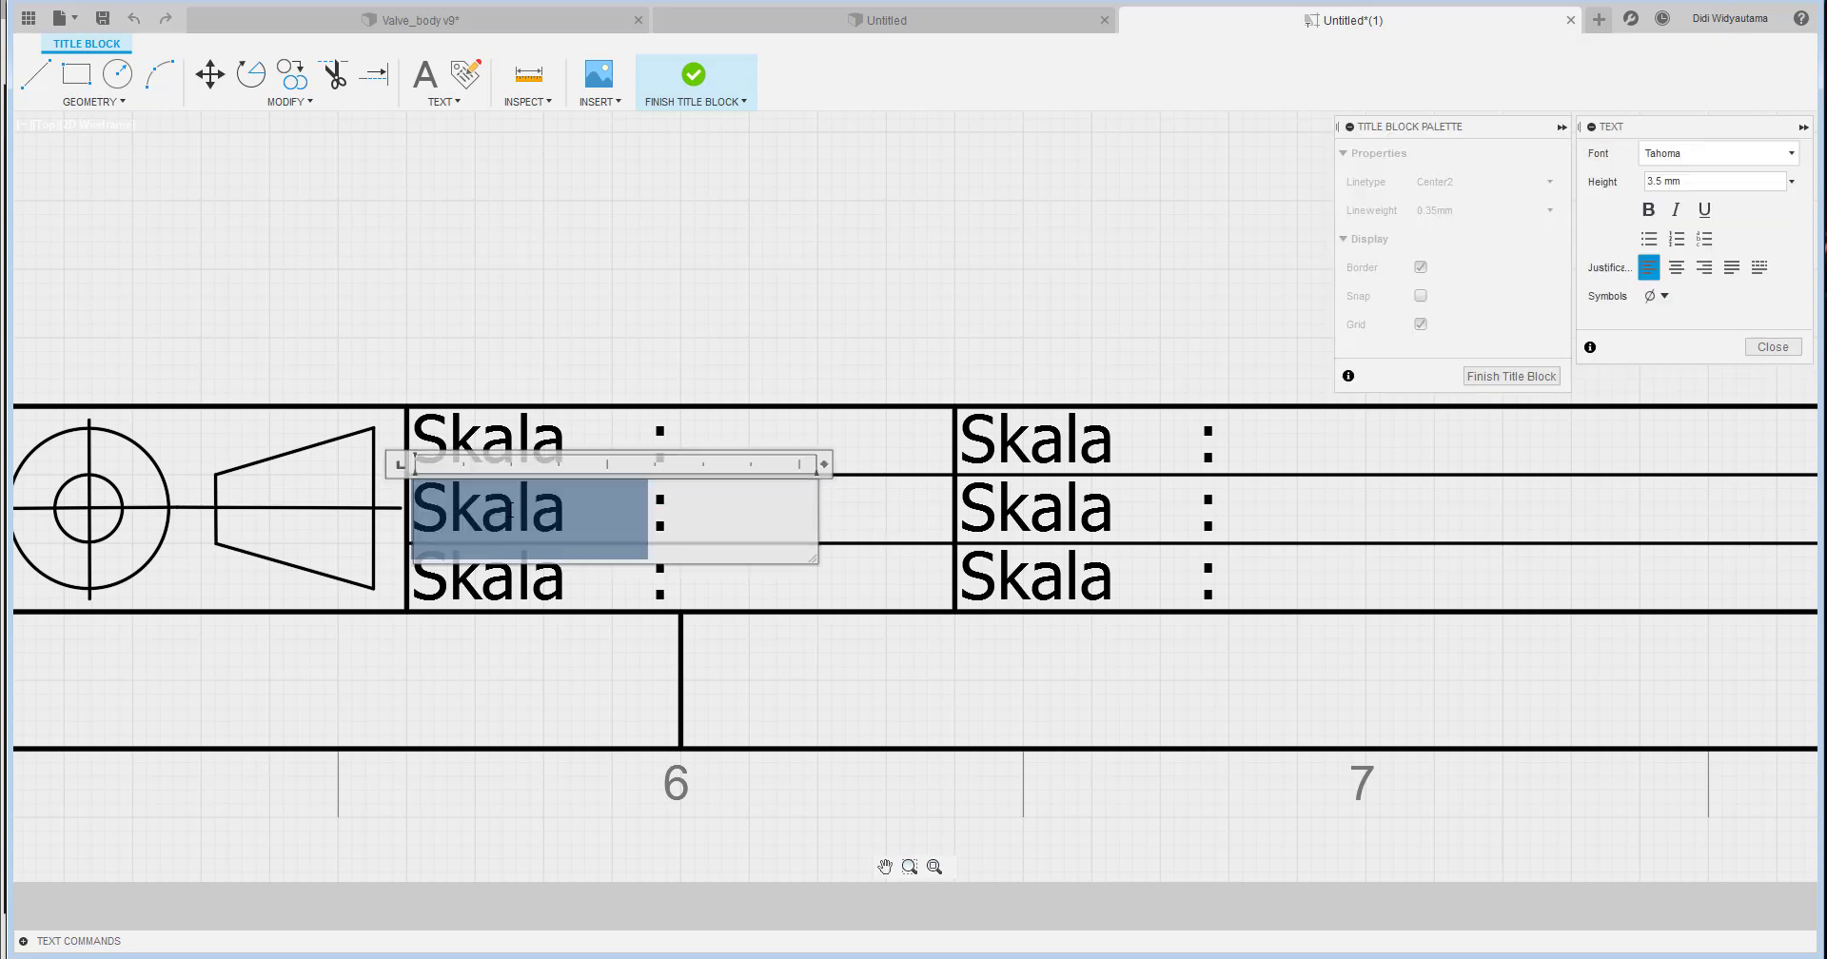
{"action": "type", "text": "S"}
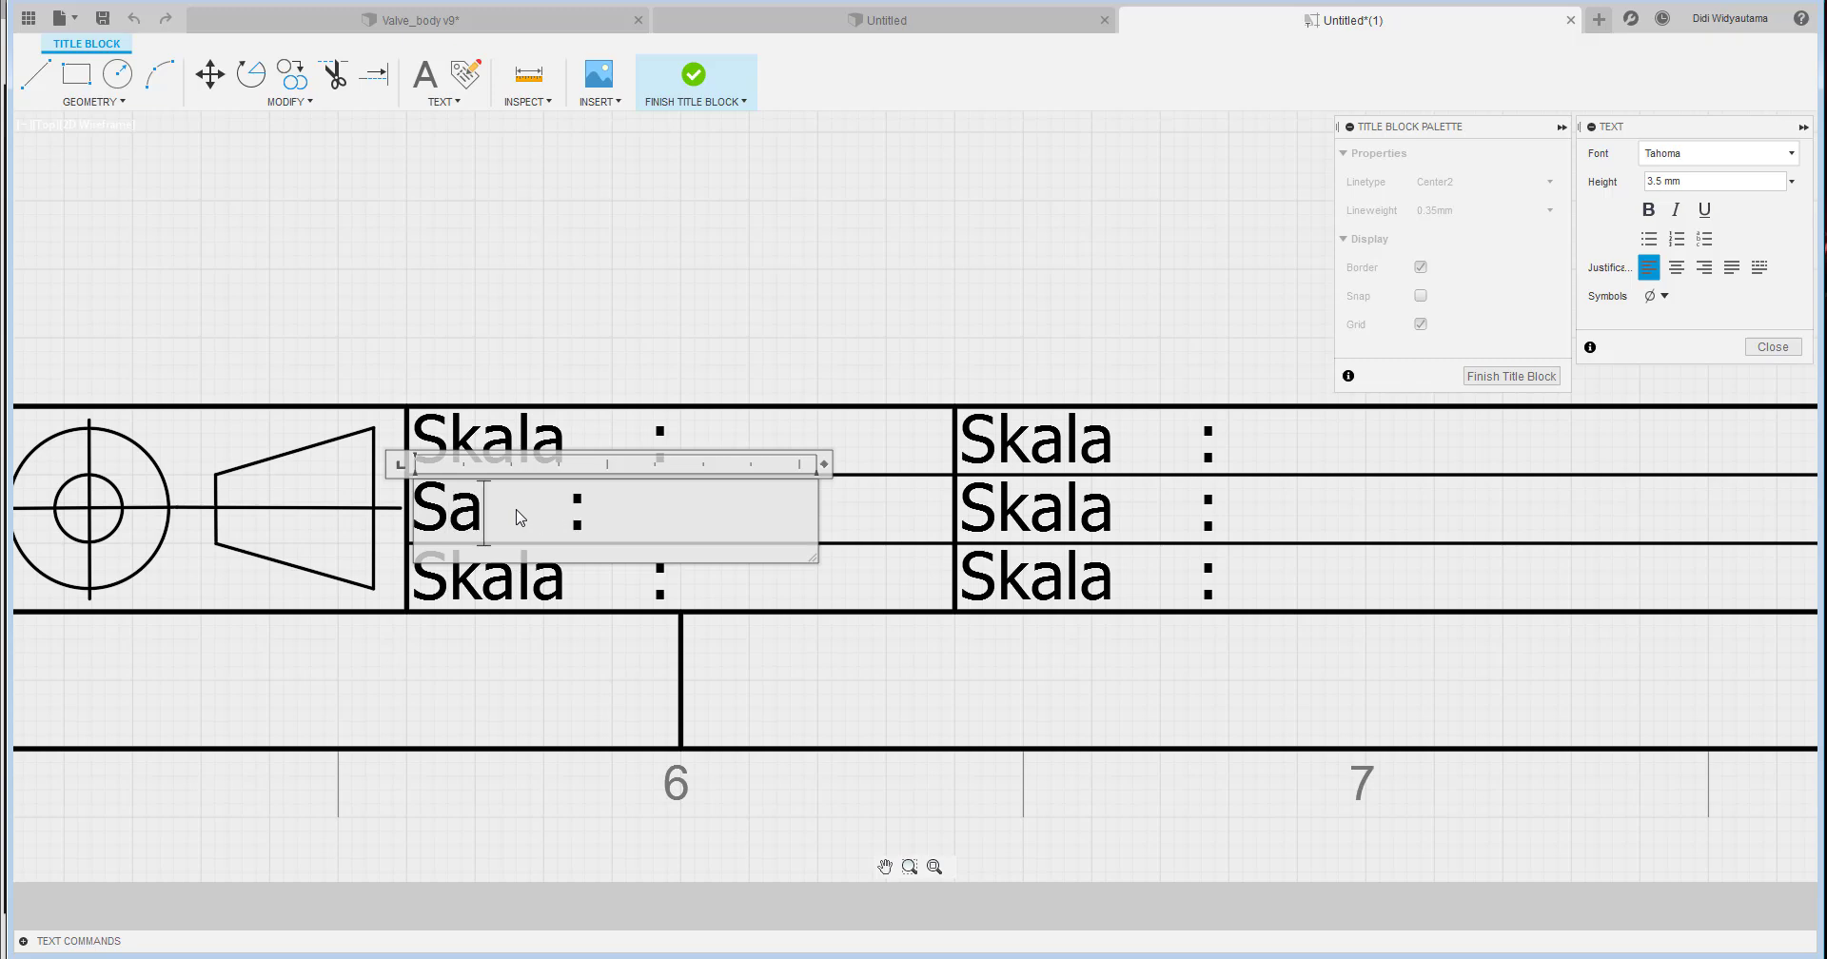
{"action": "type", "text": "atuan"}
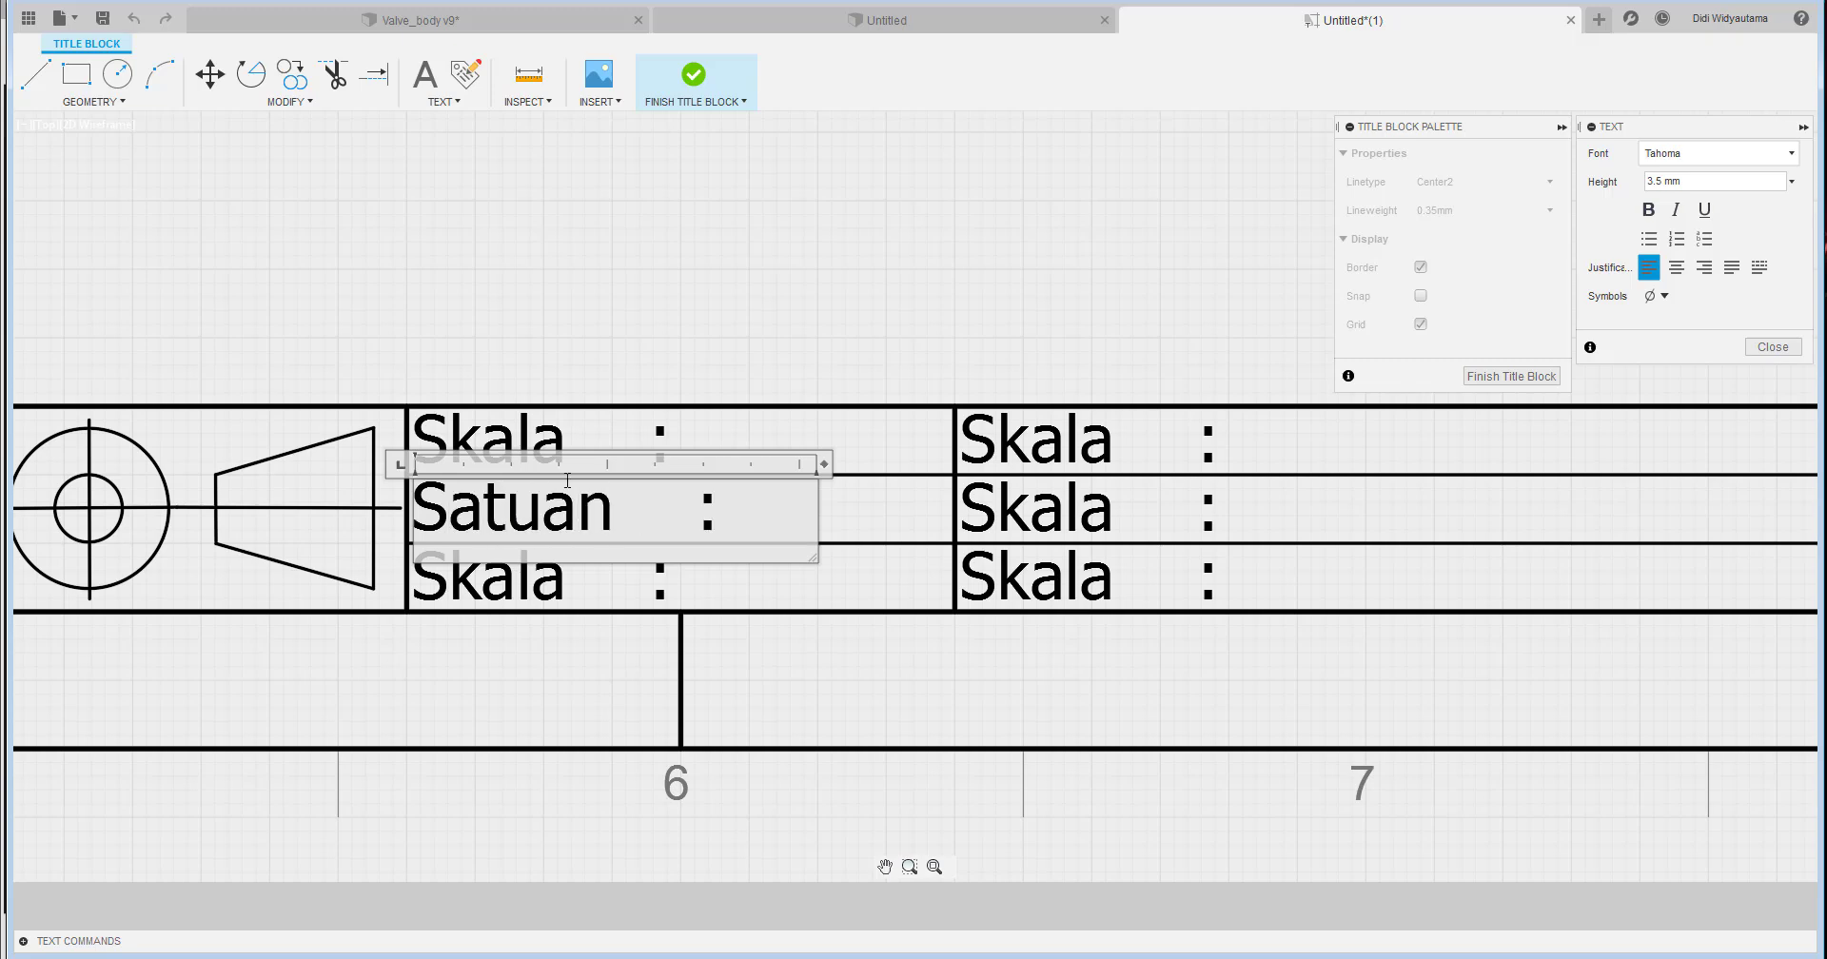
{"action": "left_click", "coordinate": [514, 591]}
{"action": "double_click", "coordinate": [529, 571]}
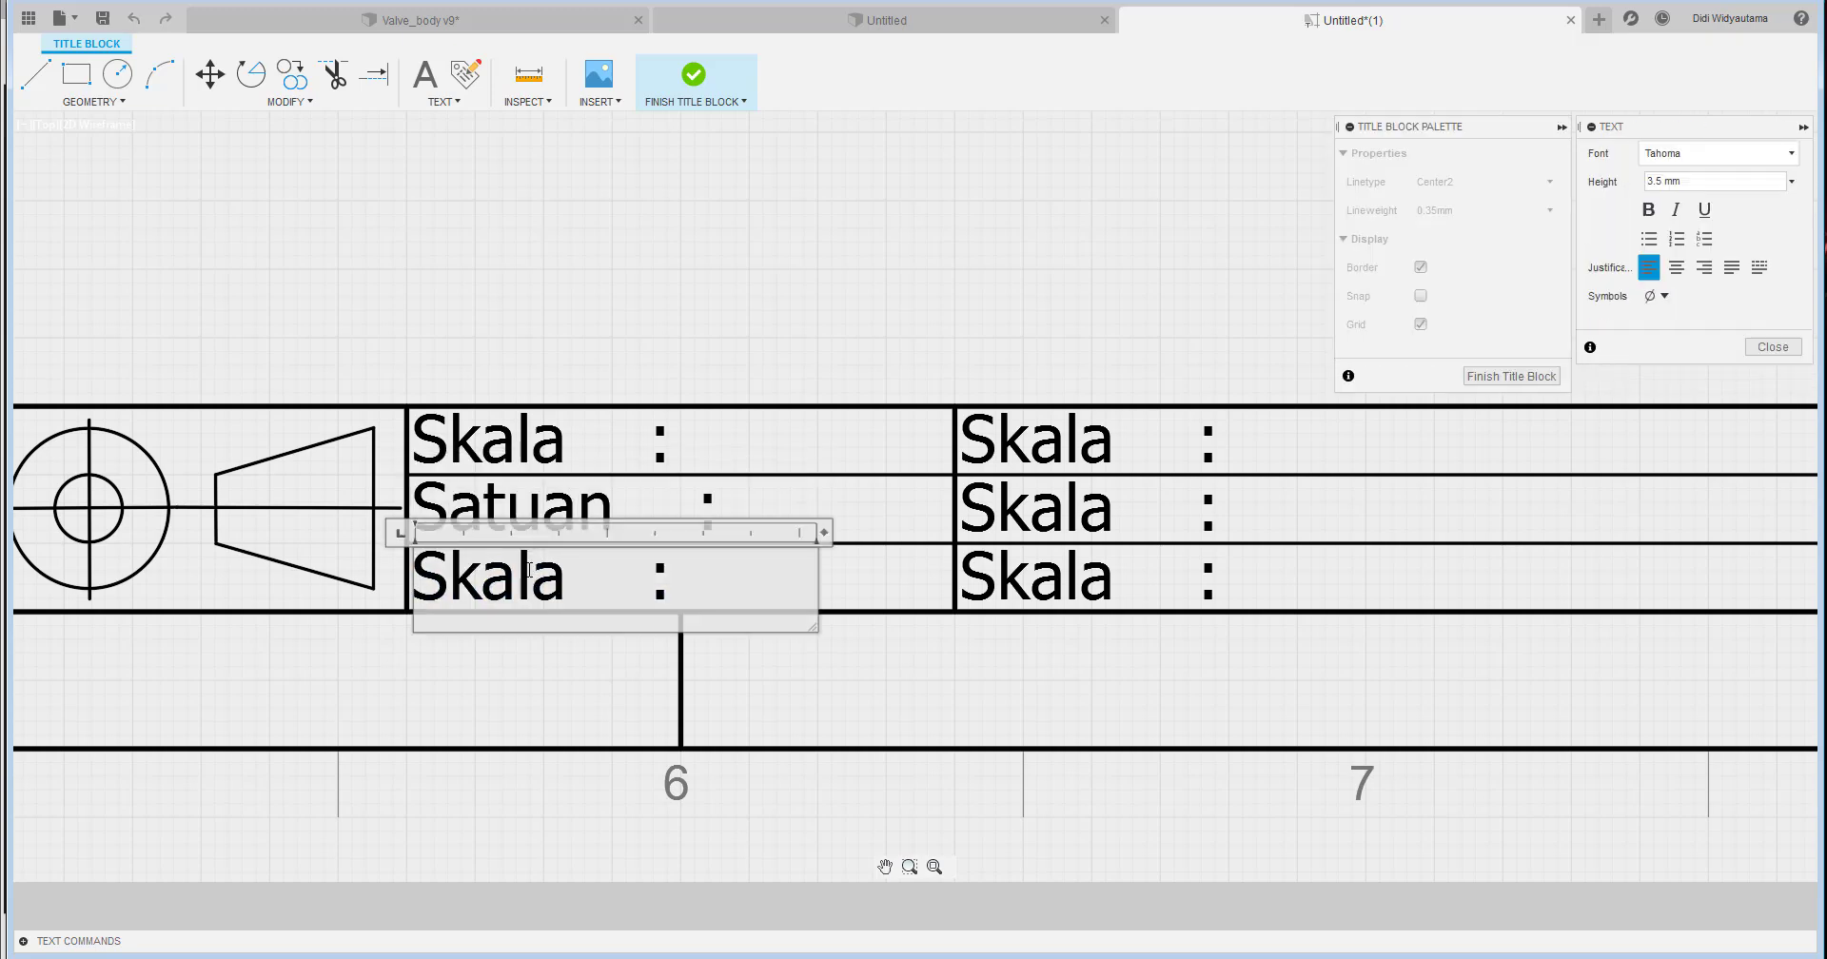
{"action": "key", "text": "BackSpace"}
{"action": "key", "text": "BackSpace"}
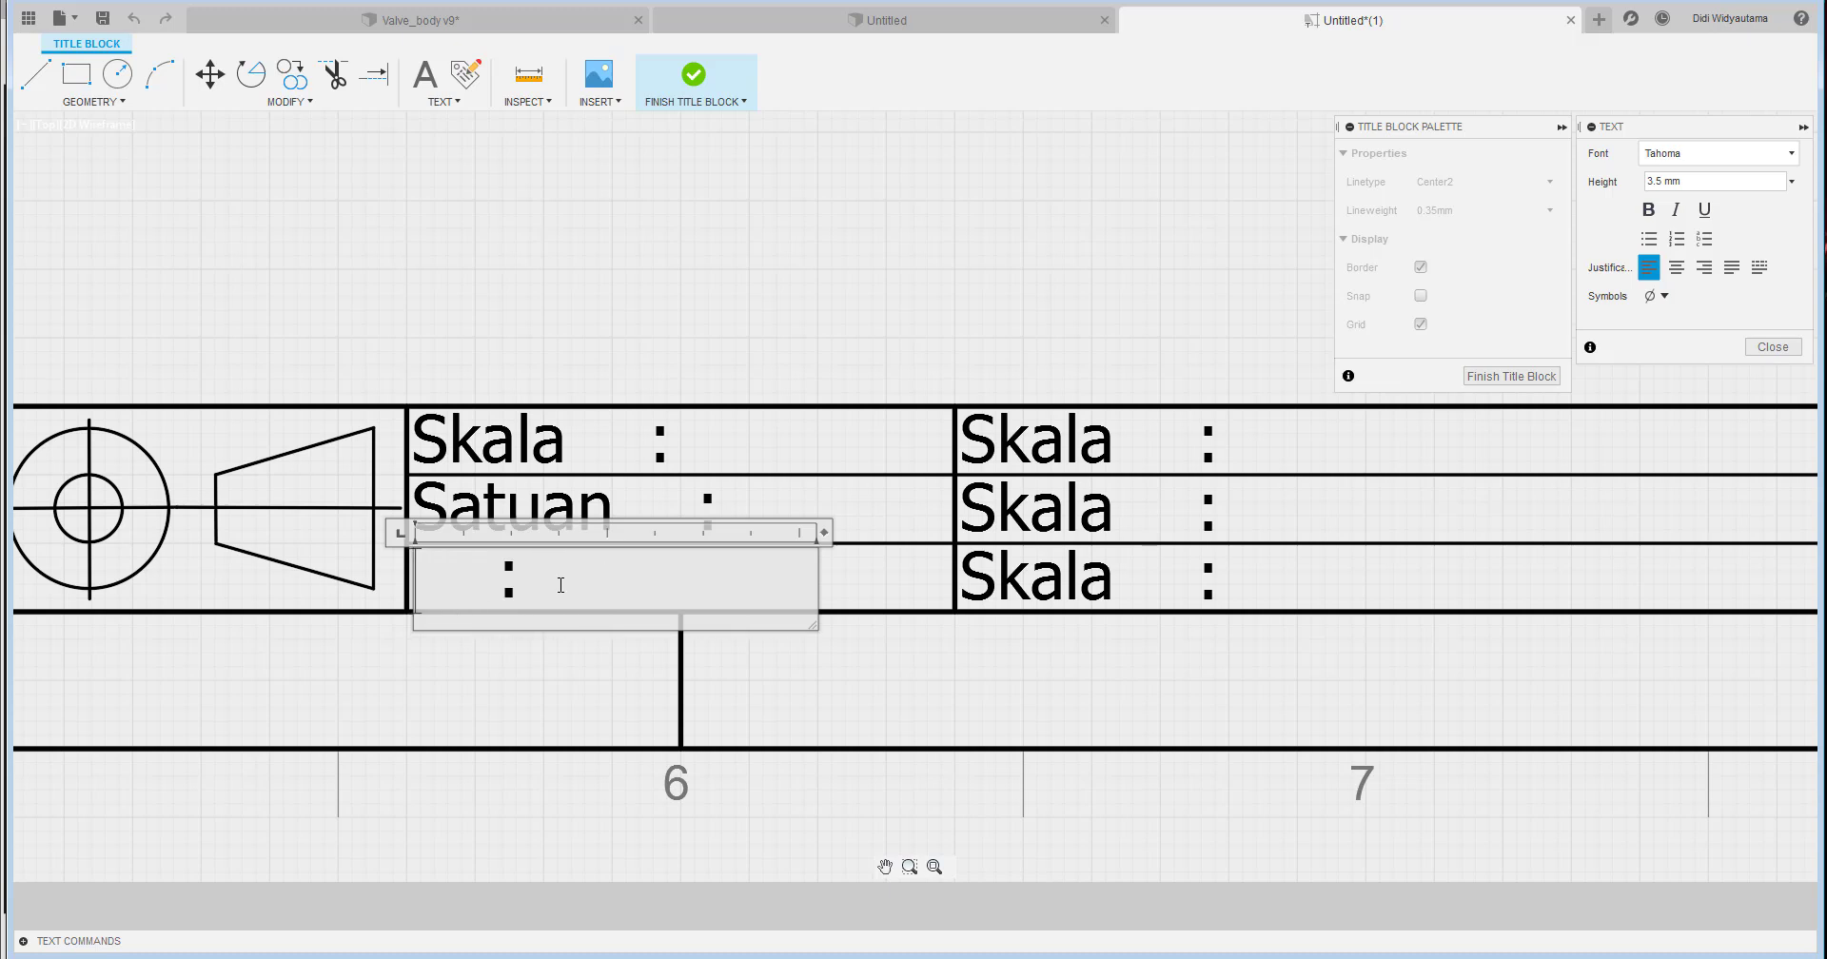
{"action": "type", "text": "Tgl"}
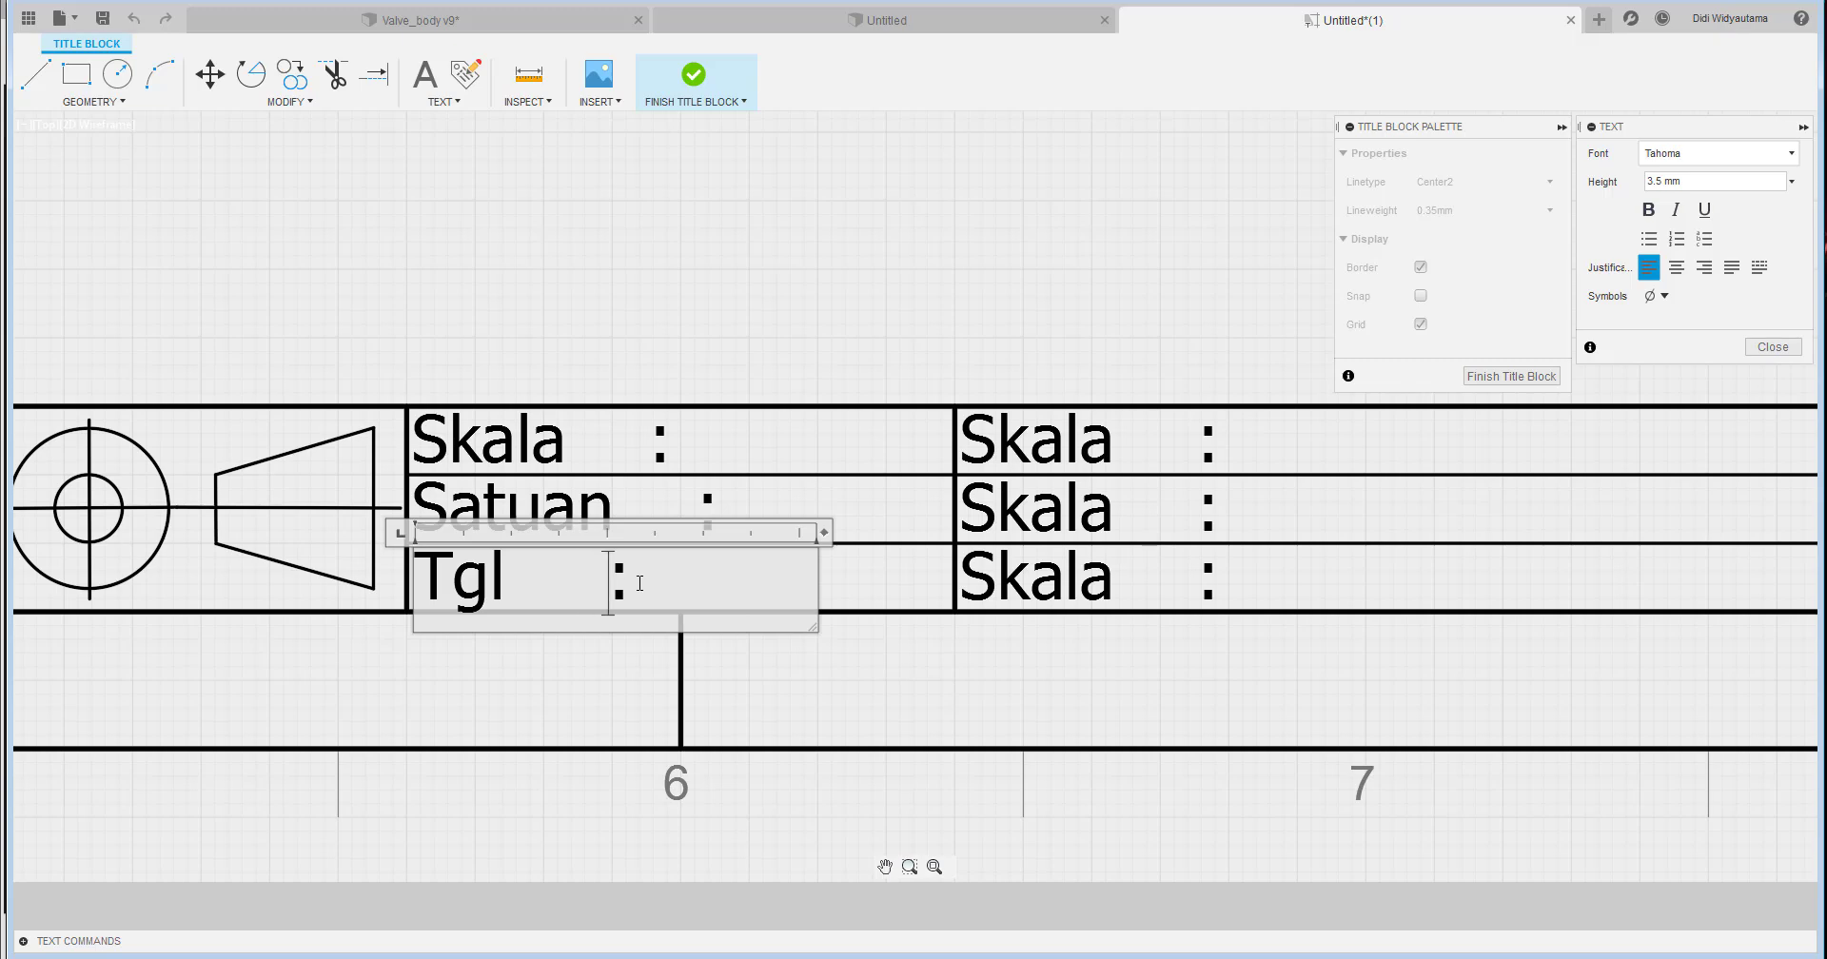
{"action": "left_click", "coordinate": [698, 506]}
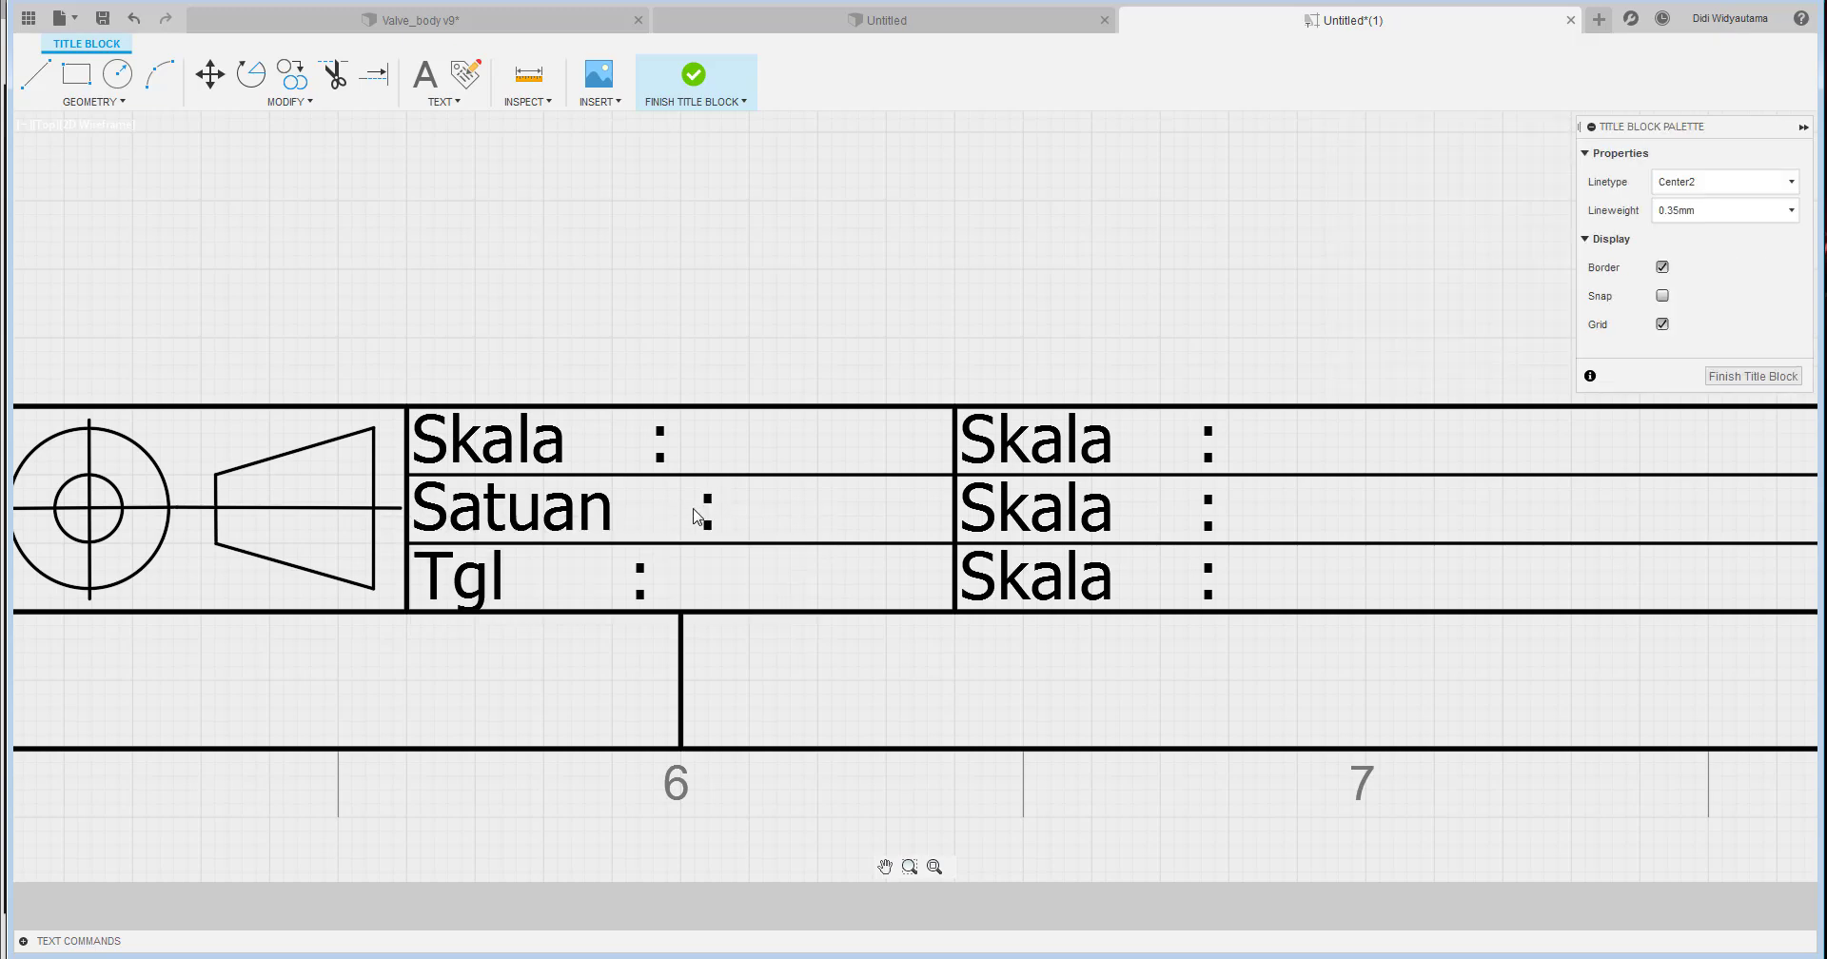
Adjust the colon spacing in the Satuan, Skala and Tgl labels.
{"action": "double_click", "coordinate": [656, 513]}
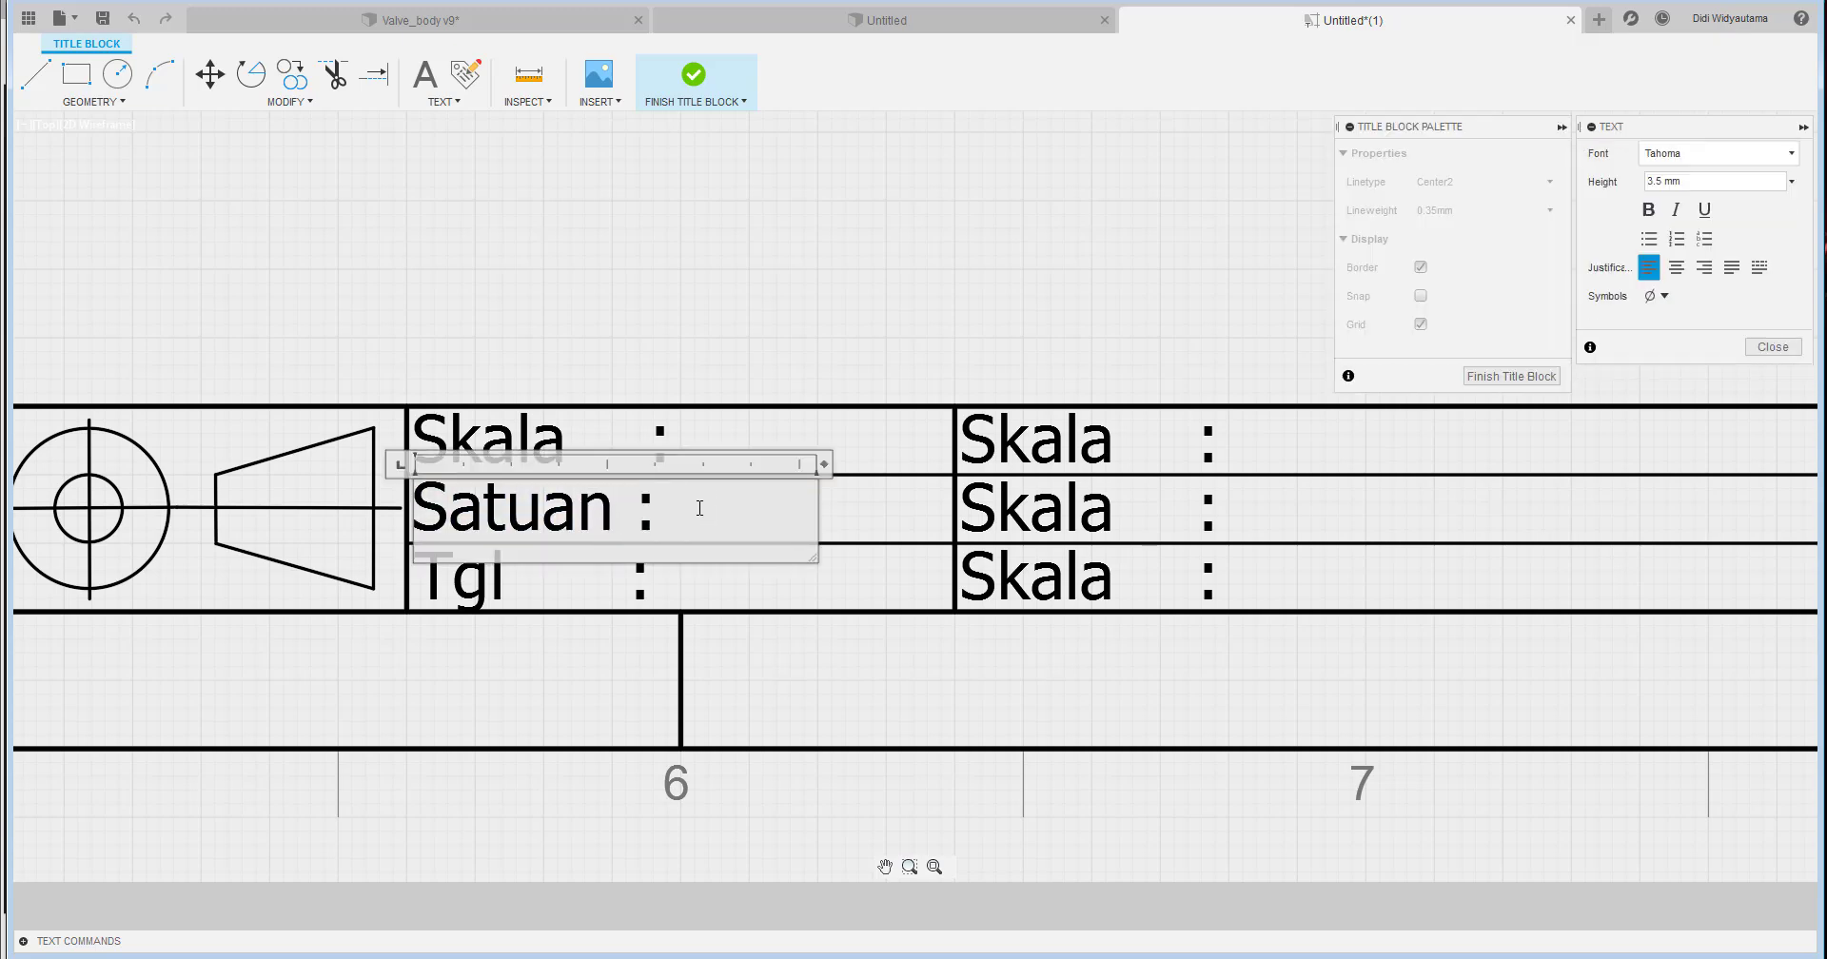
{"action": "left_click", "coordinate": [619, 602]}
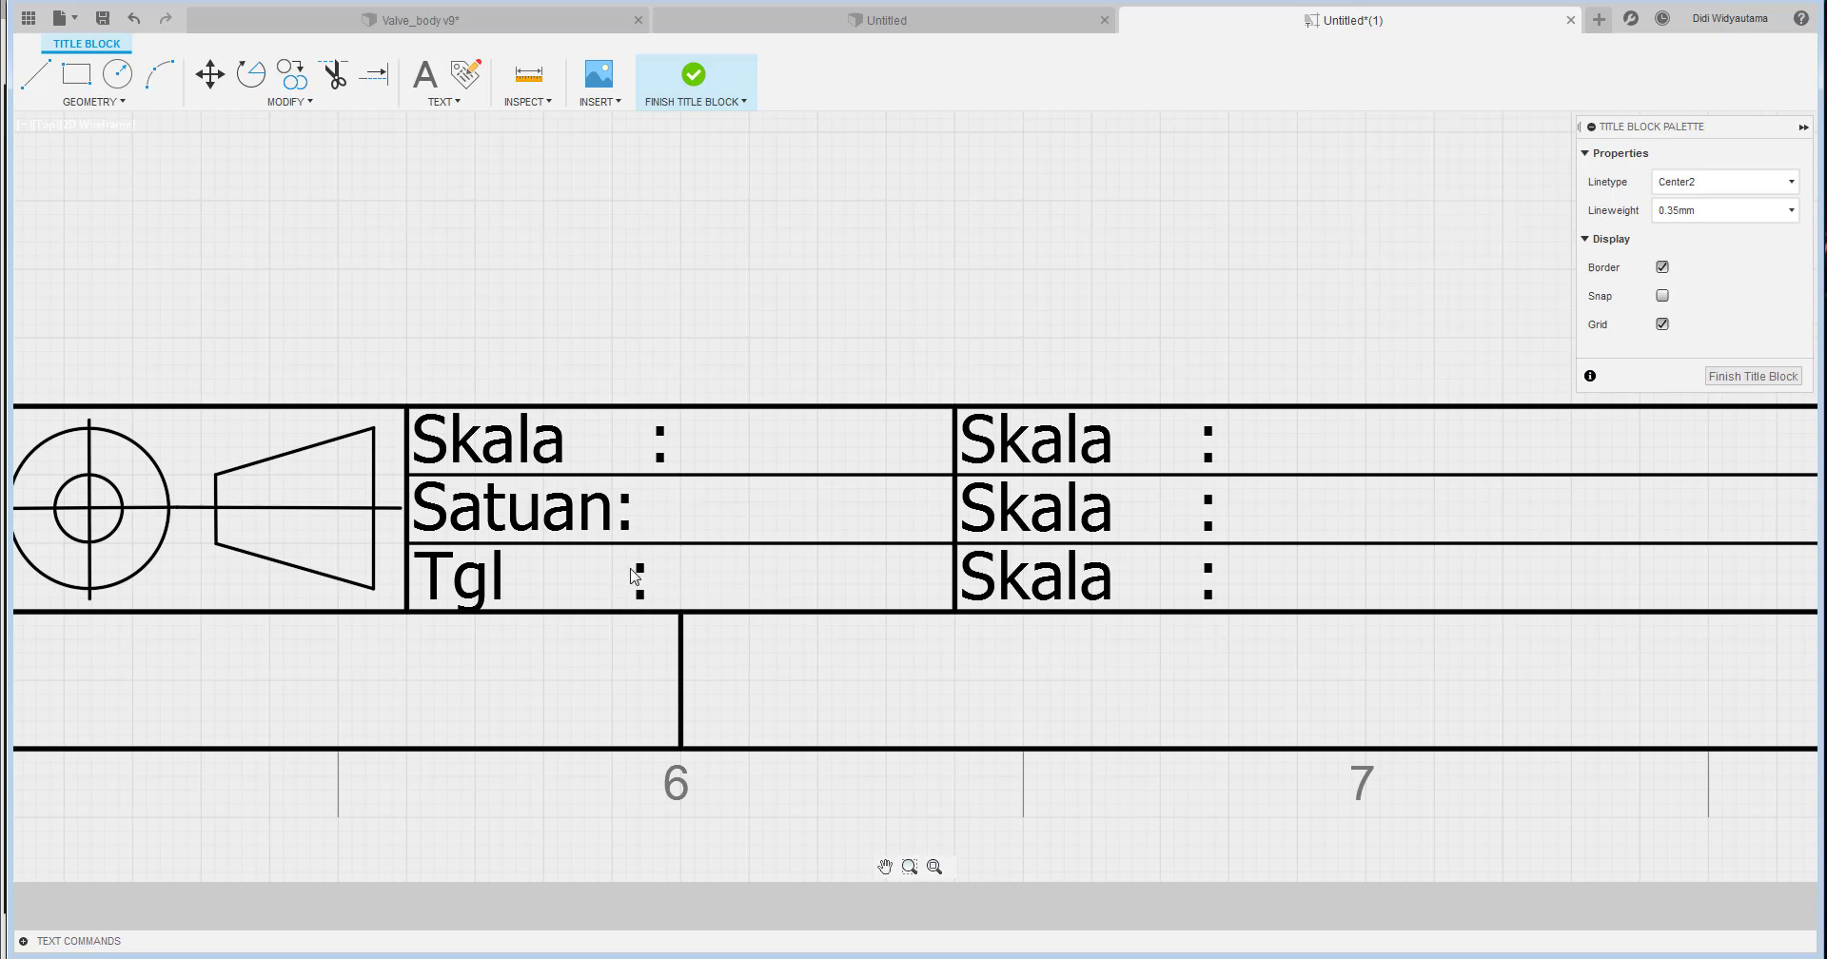
{"action": "left_click", "coordinate": [621, 602]}
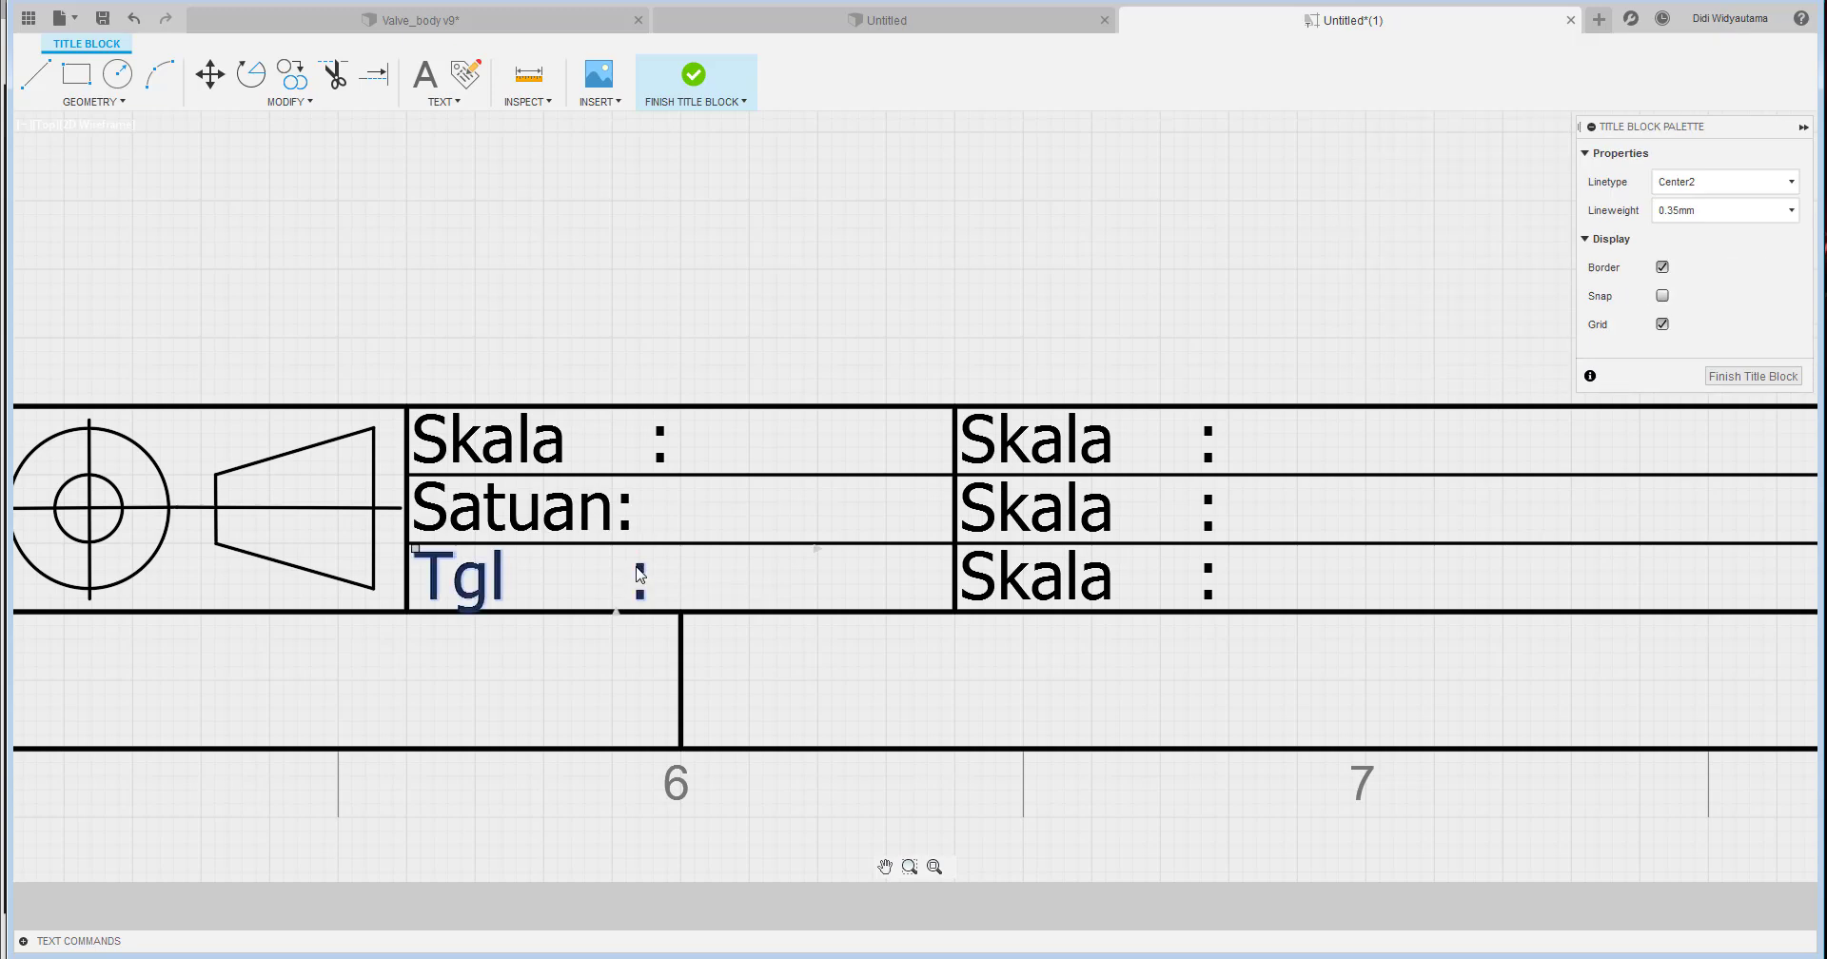
{"action": "double_click", "coordinate": [648, 444]}
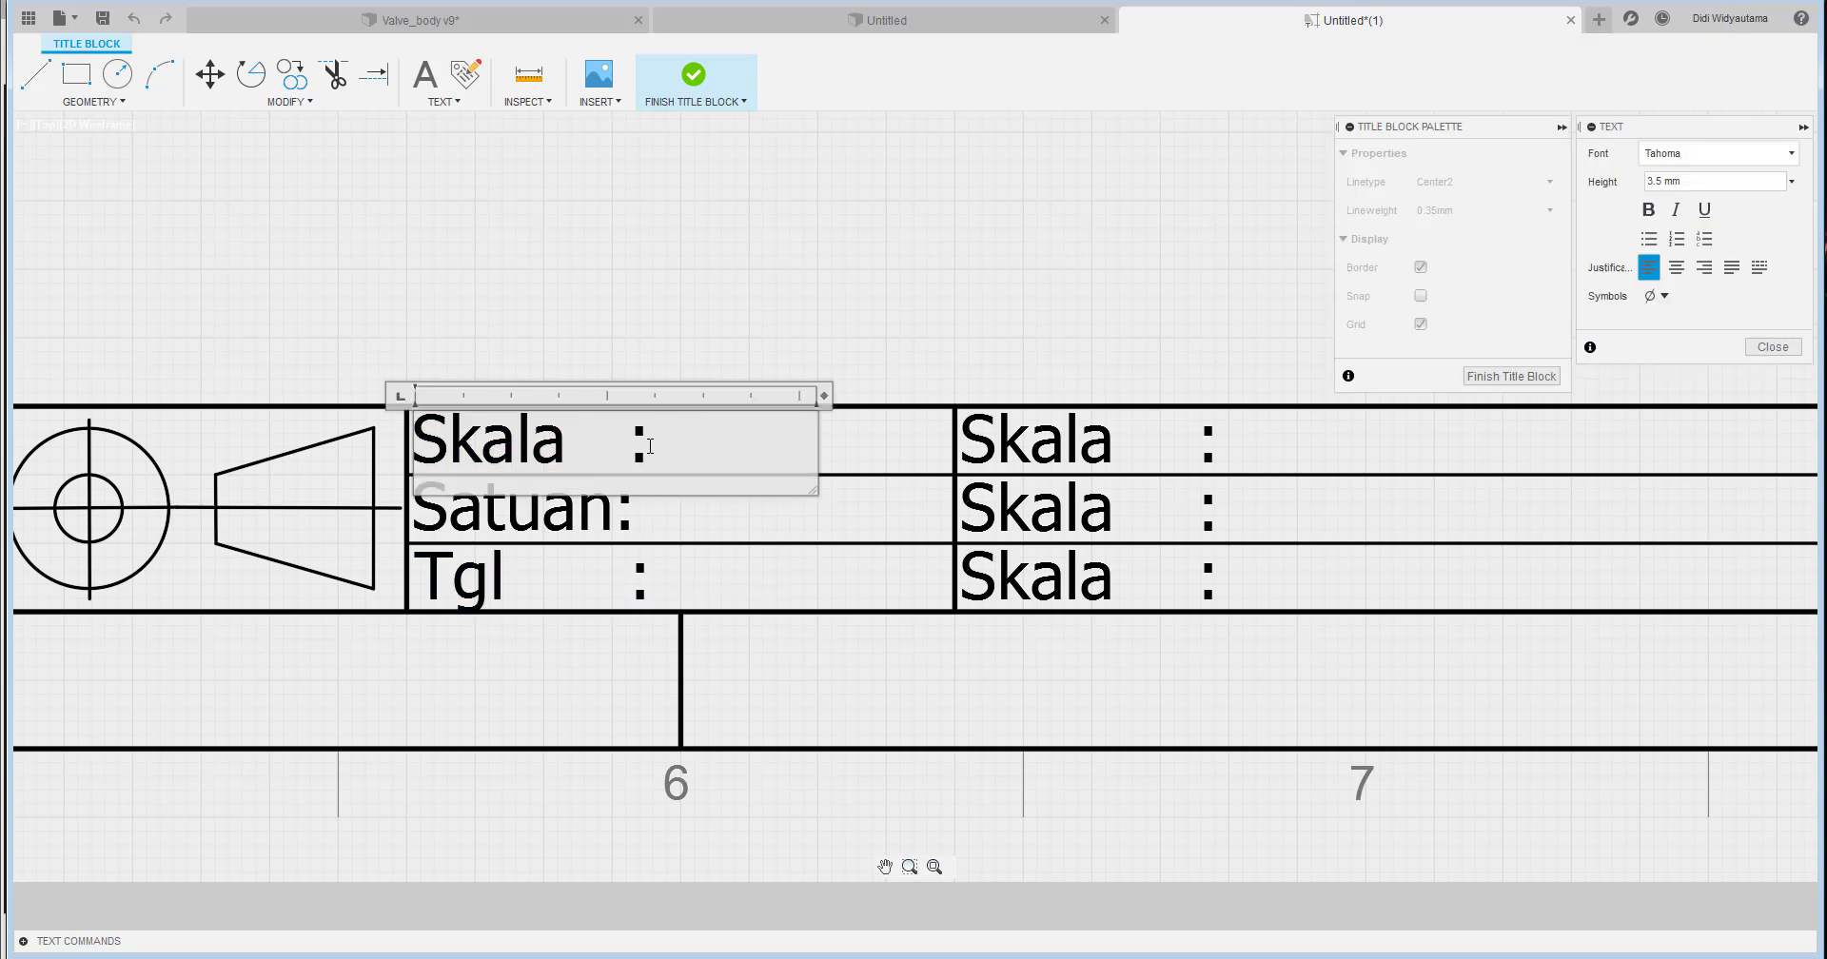
{"action": "left_click", "coordinate": [642, 580]}
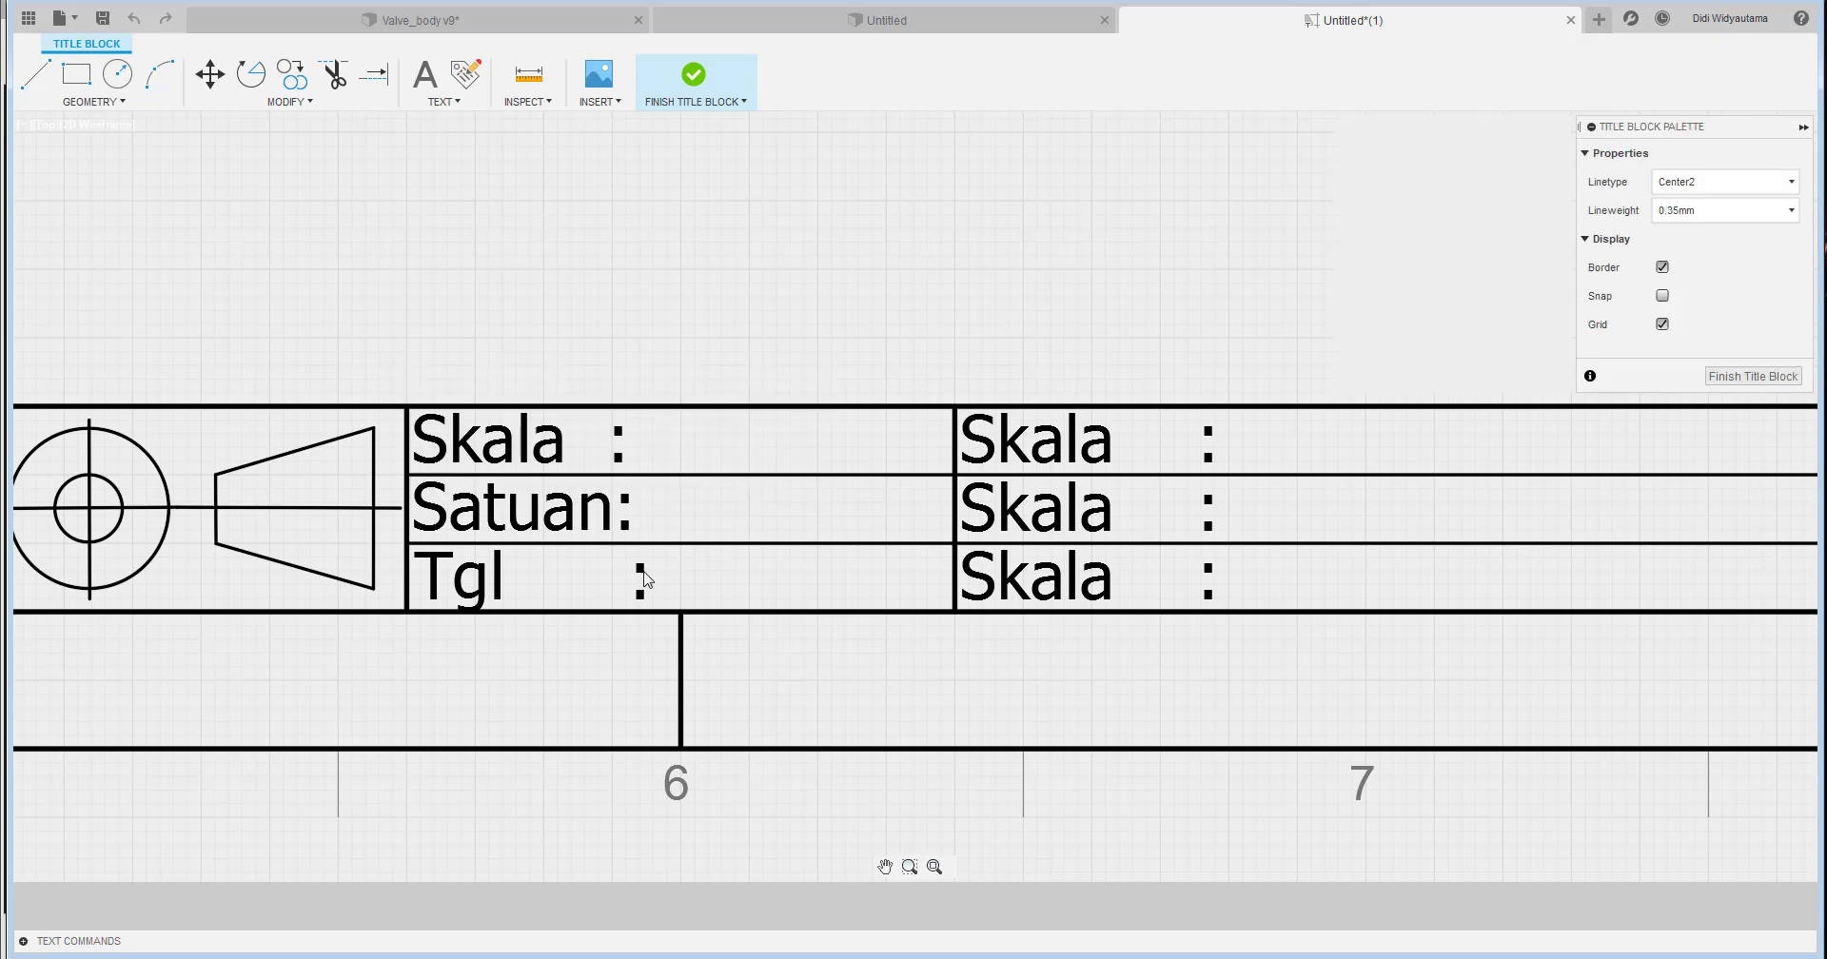
{"action": "double_click", "coordinate": [634, 572]}
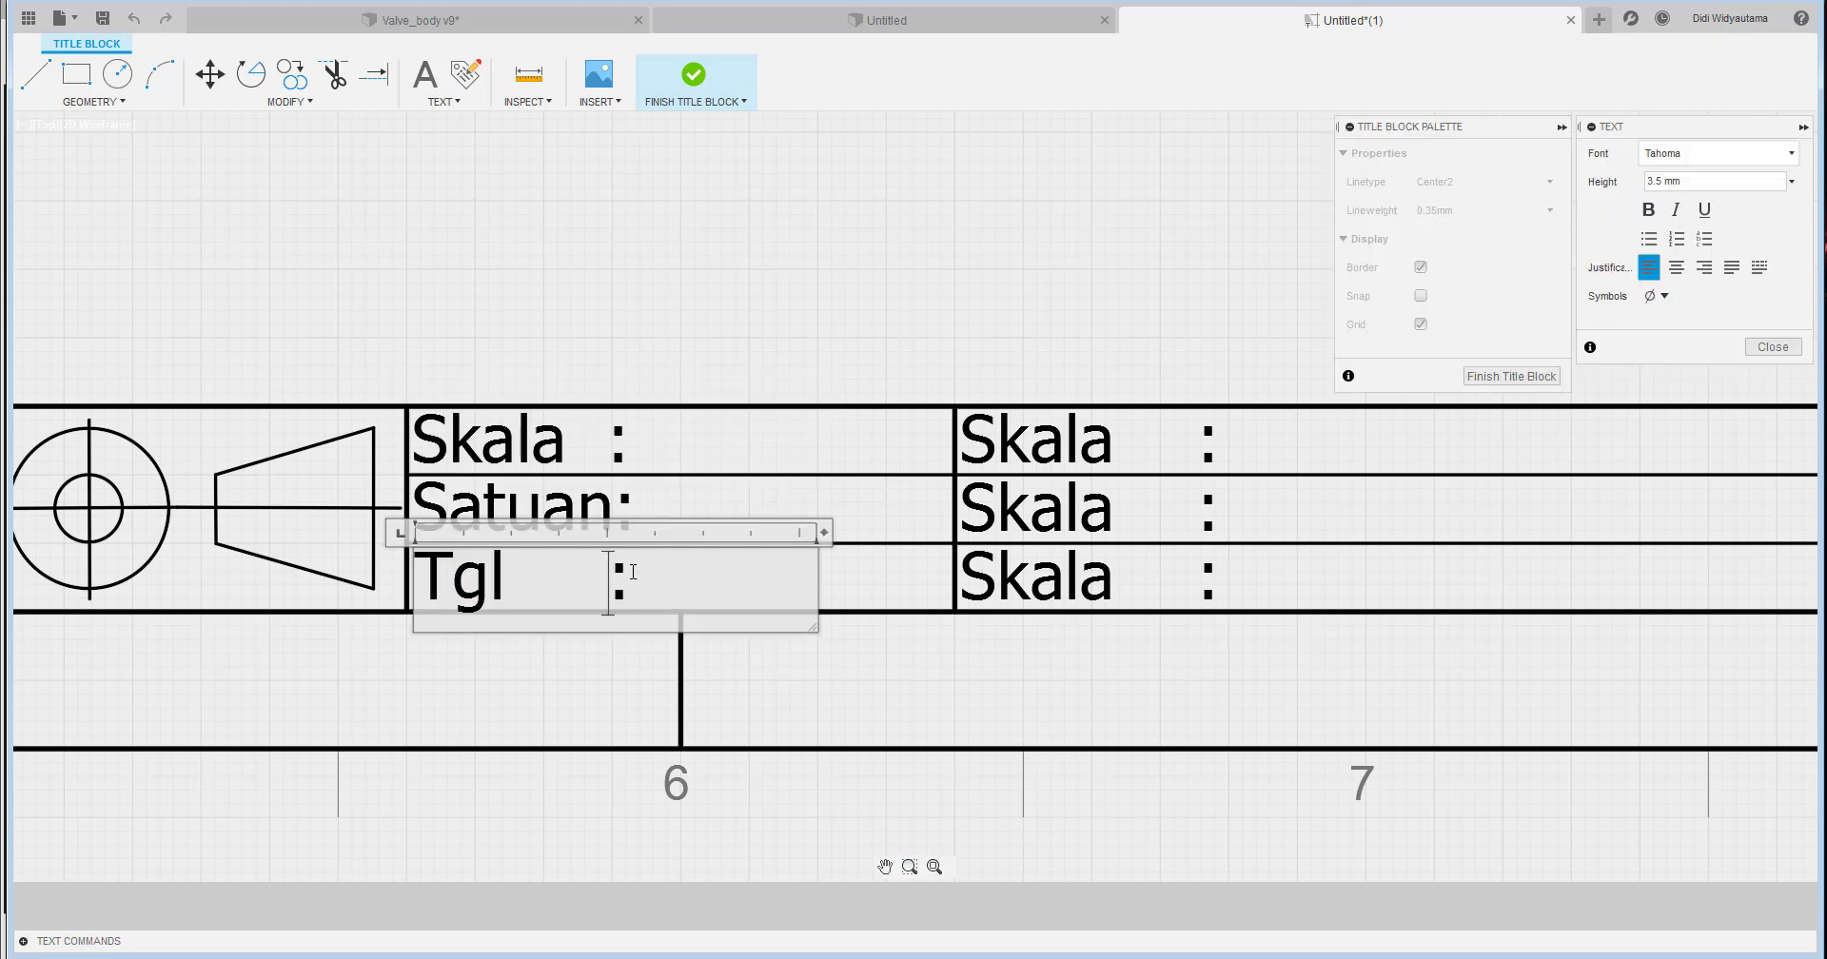
Replace the right-column Skala labels with Digambar, NIM and Diperiksa.
{"action": "left_click", "coordinate": [1007, 458]}
{"action": "double_click", "coordinate": [1012, 448]}
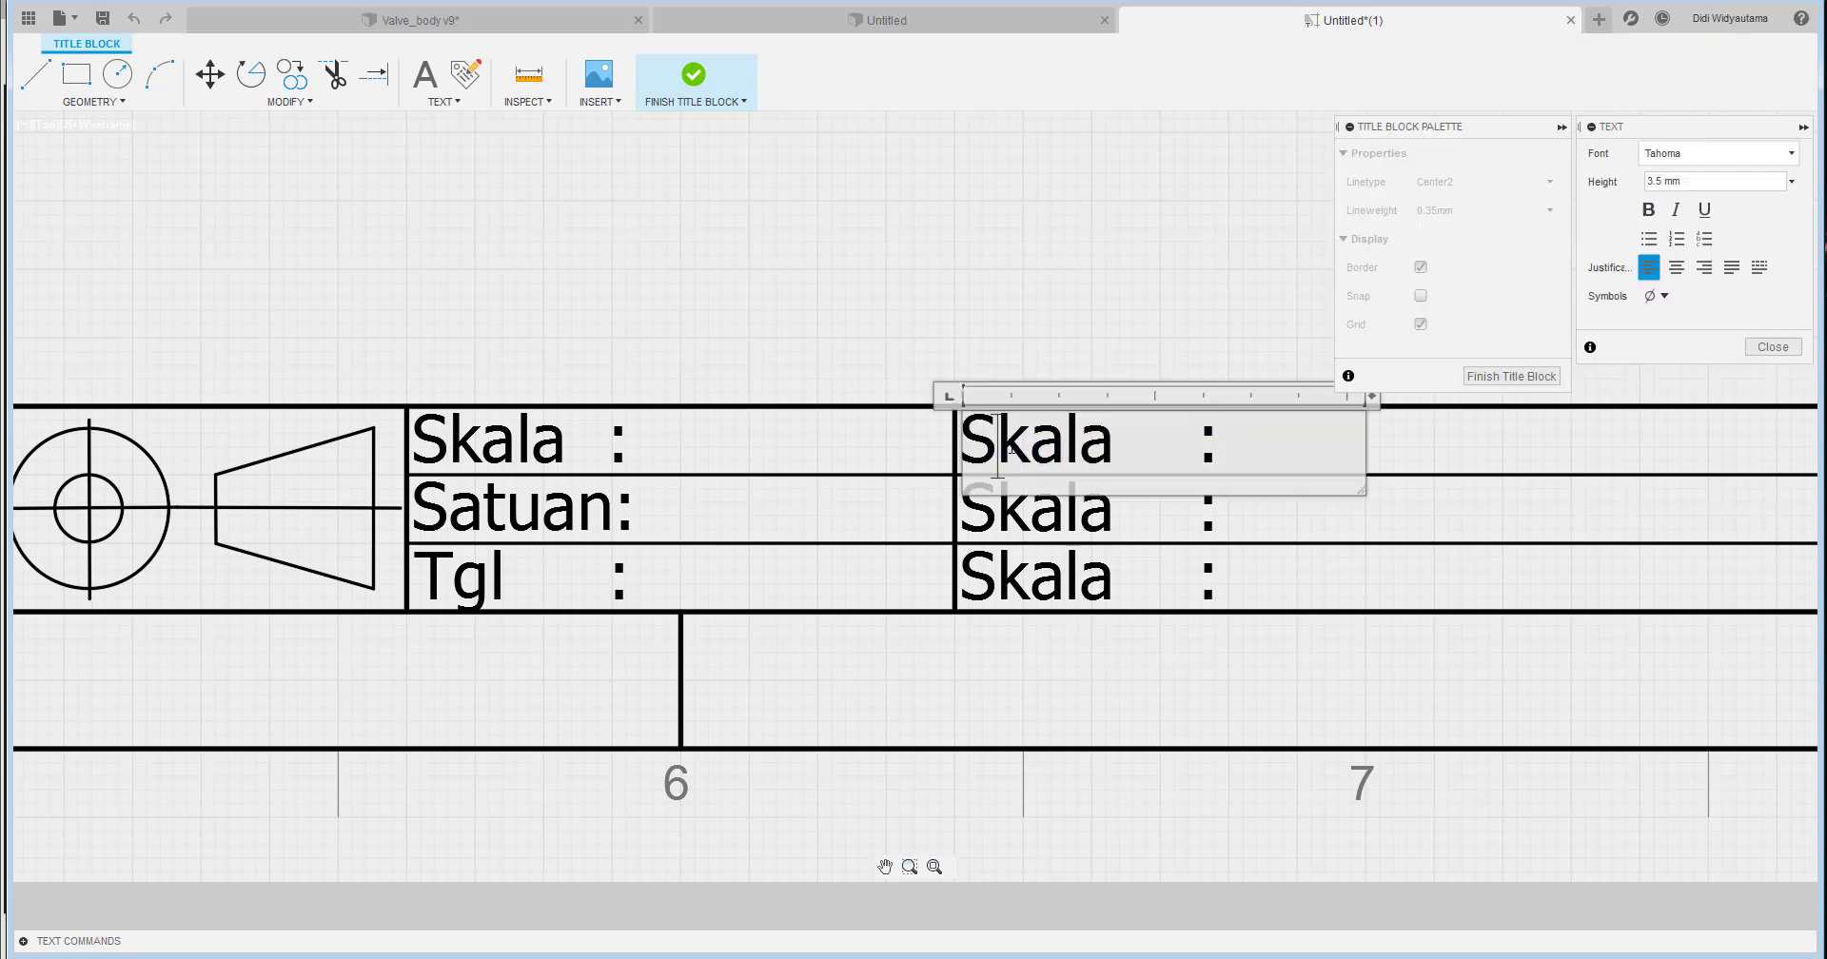
{"action": "key", "text": "BackSpace"}
{"action": "key", "text": "BackSpace"}
{"action": "key", "text": "BackSpace"}
{"action": "key", "text": "BackSpace"}
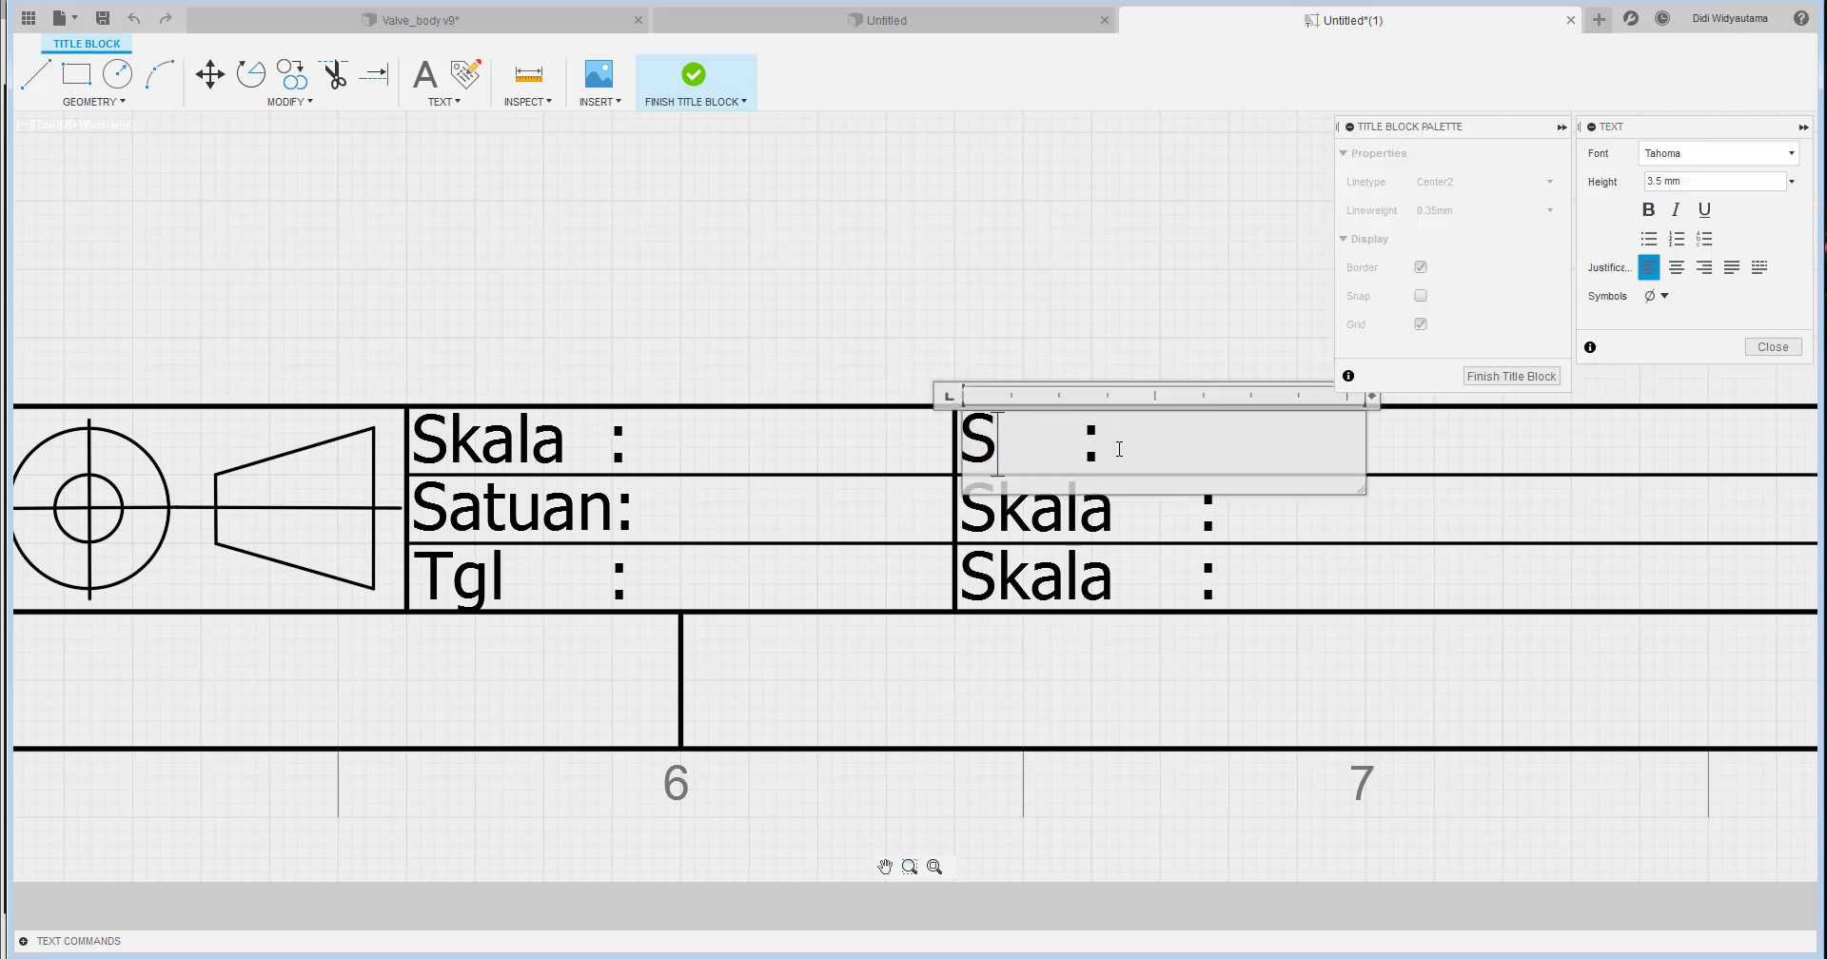
{"action": "type", "text": "Dig"}
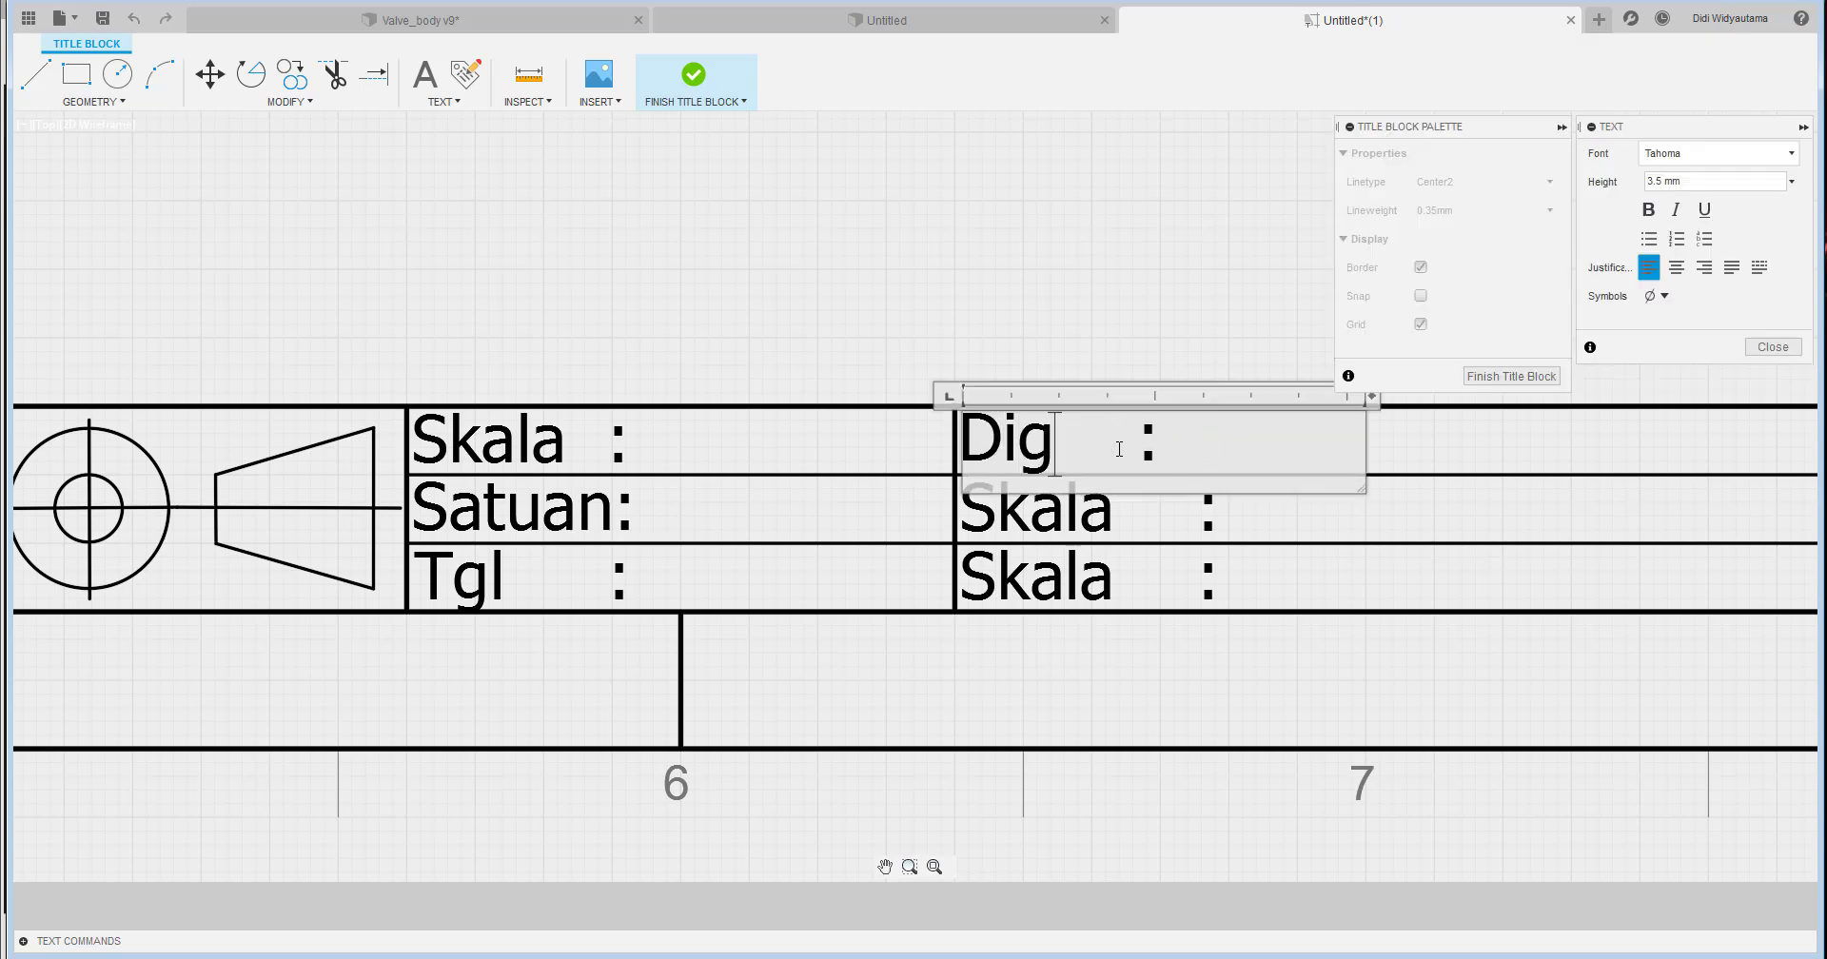
{"action": "type", "text": "ambar"}
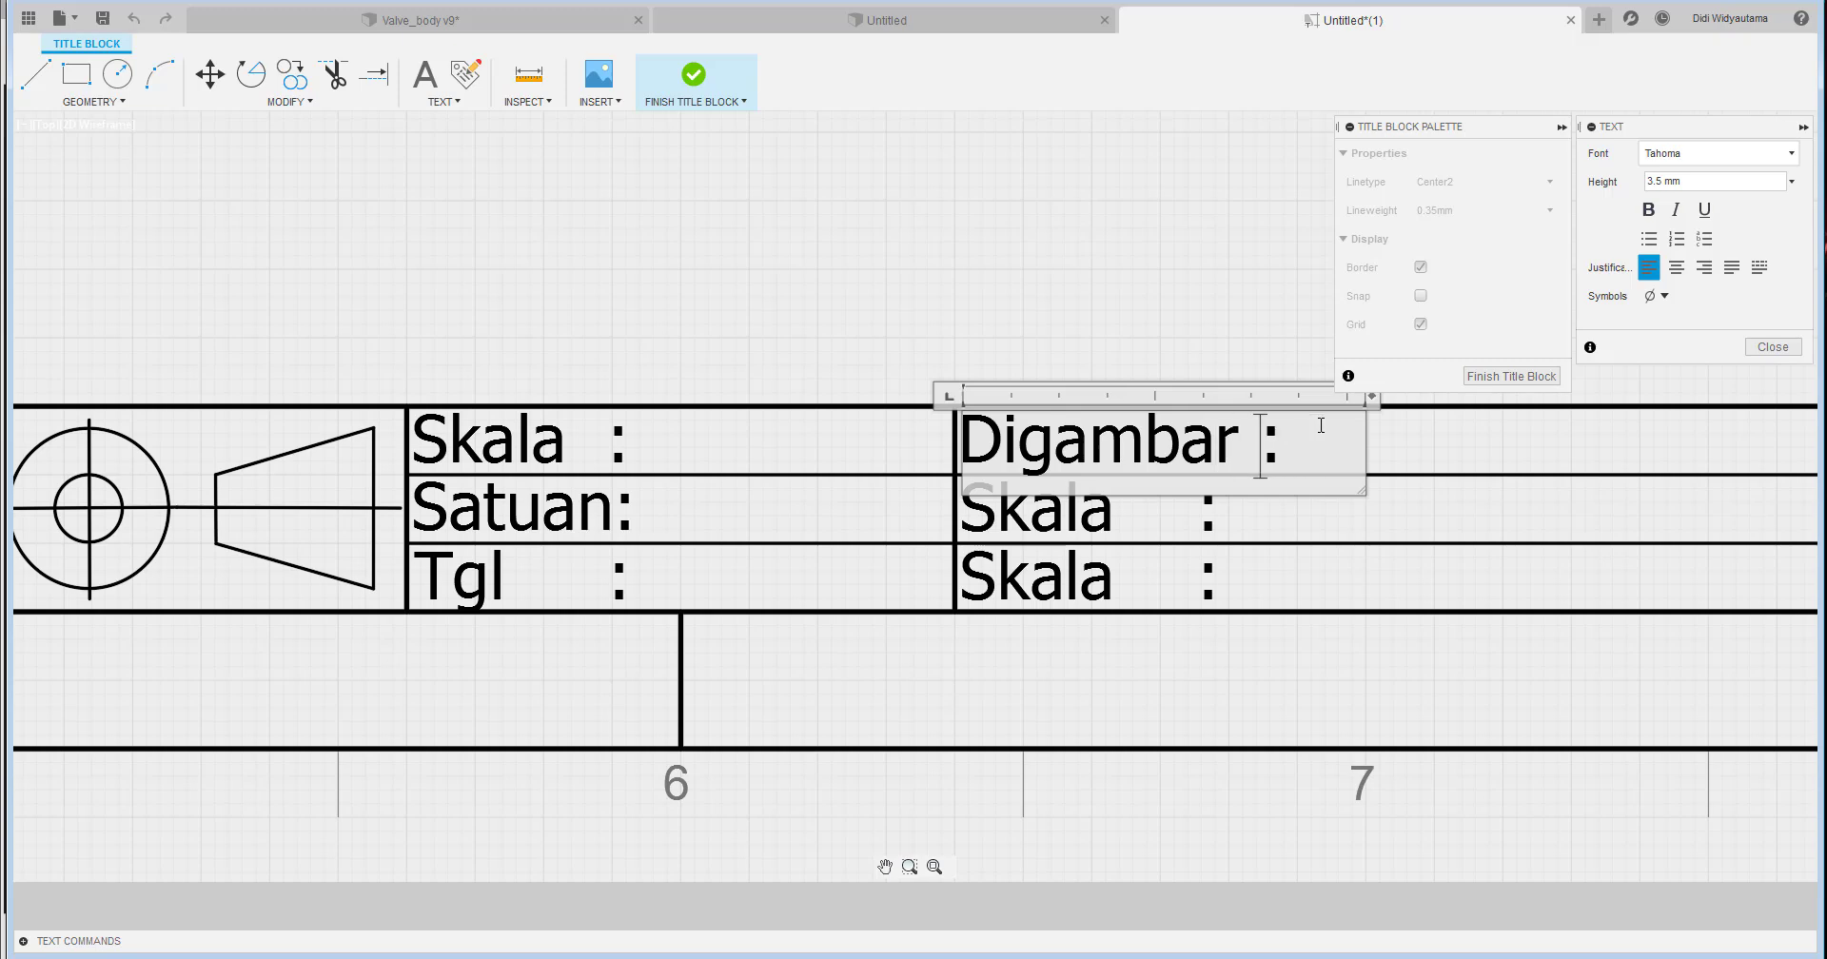
{"action": "left_click", "coordinate": [1083, 518]}
{"action": "double_click", "coordinate": [1082, 519]}
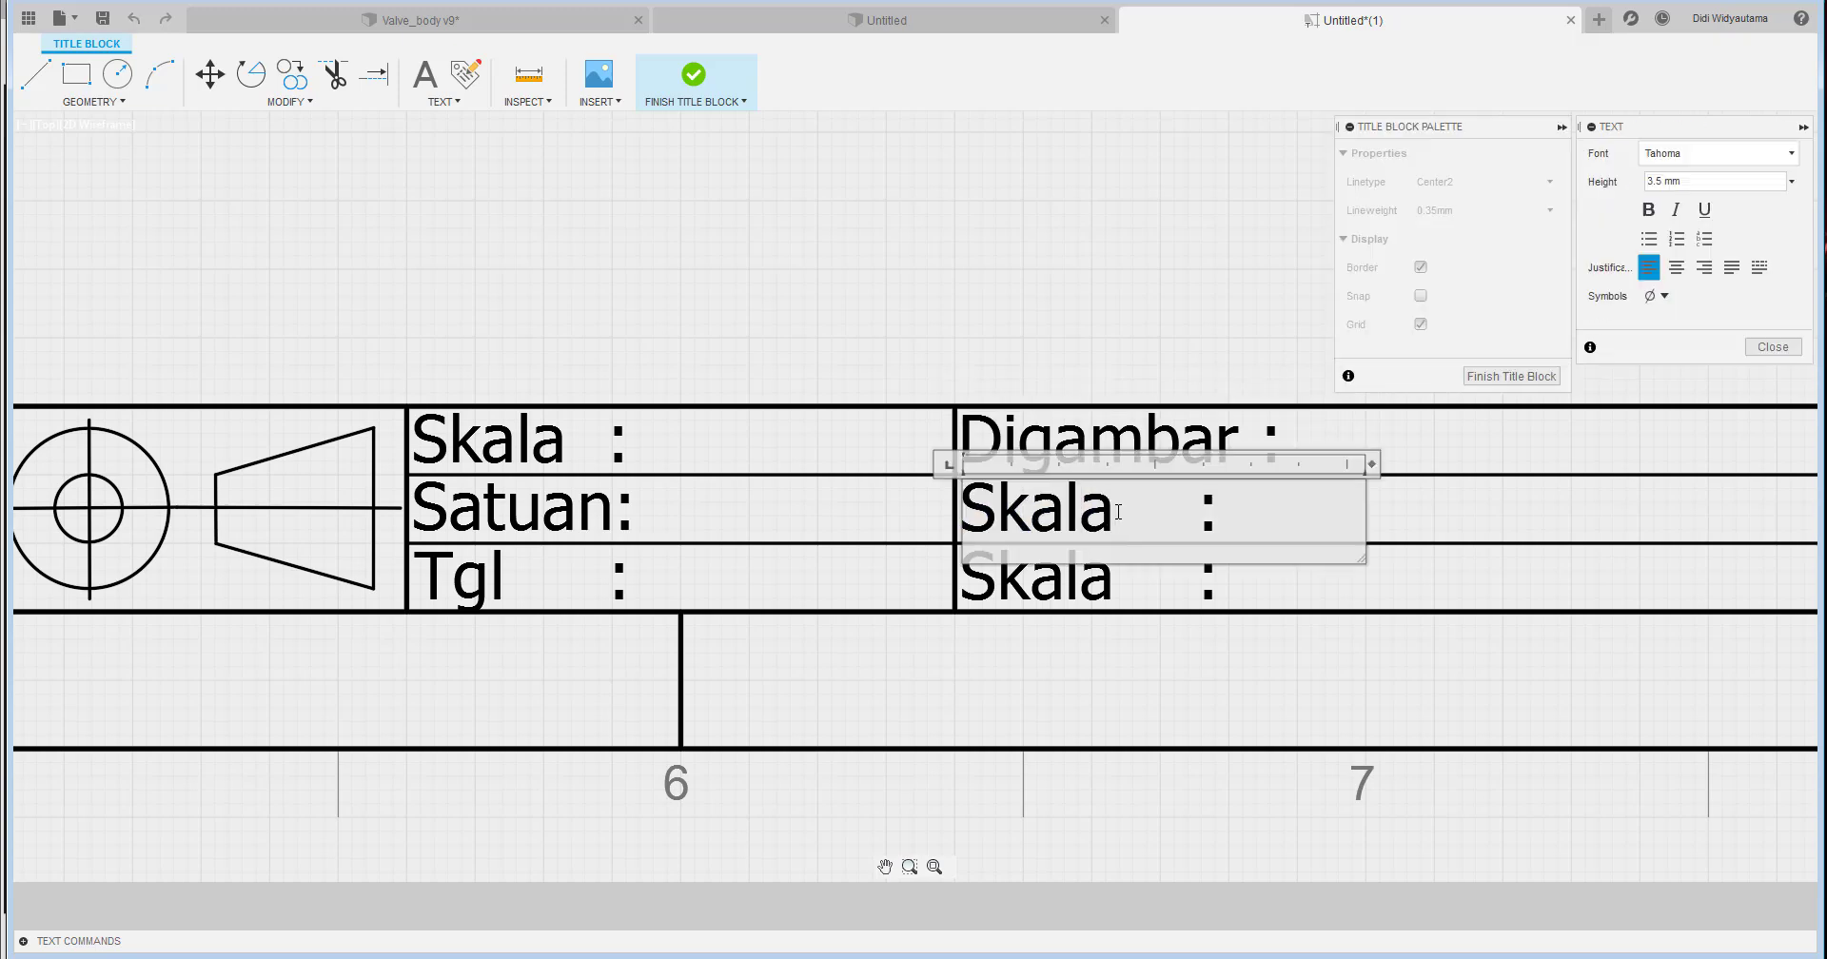
{"action": "key", "text": "BackSpace"}
{"action": "key", "text": "BackSpace"}
{"action": "key", "text": "BackSpace"}
{"action": "key", "text": "BackSpace"}
{"action": "key", "text": "BackSpace"}
{"action": "type", "text": "NIM"}
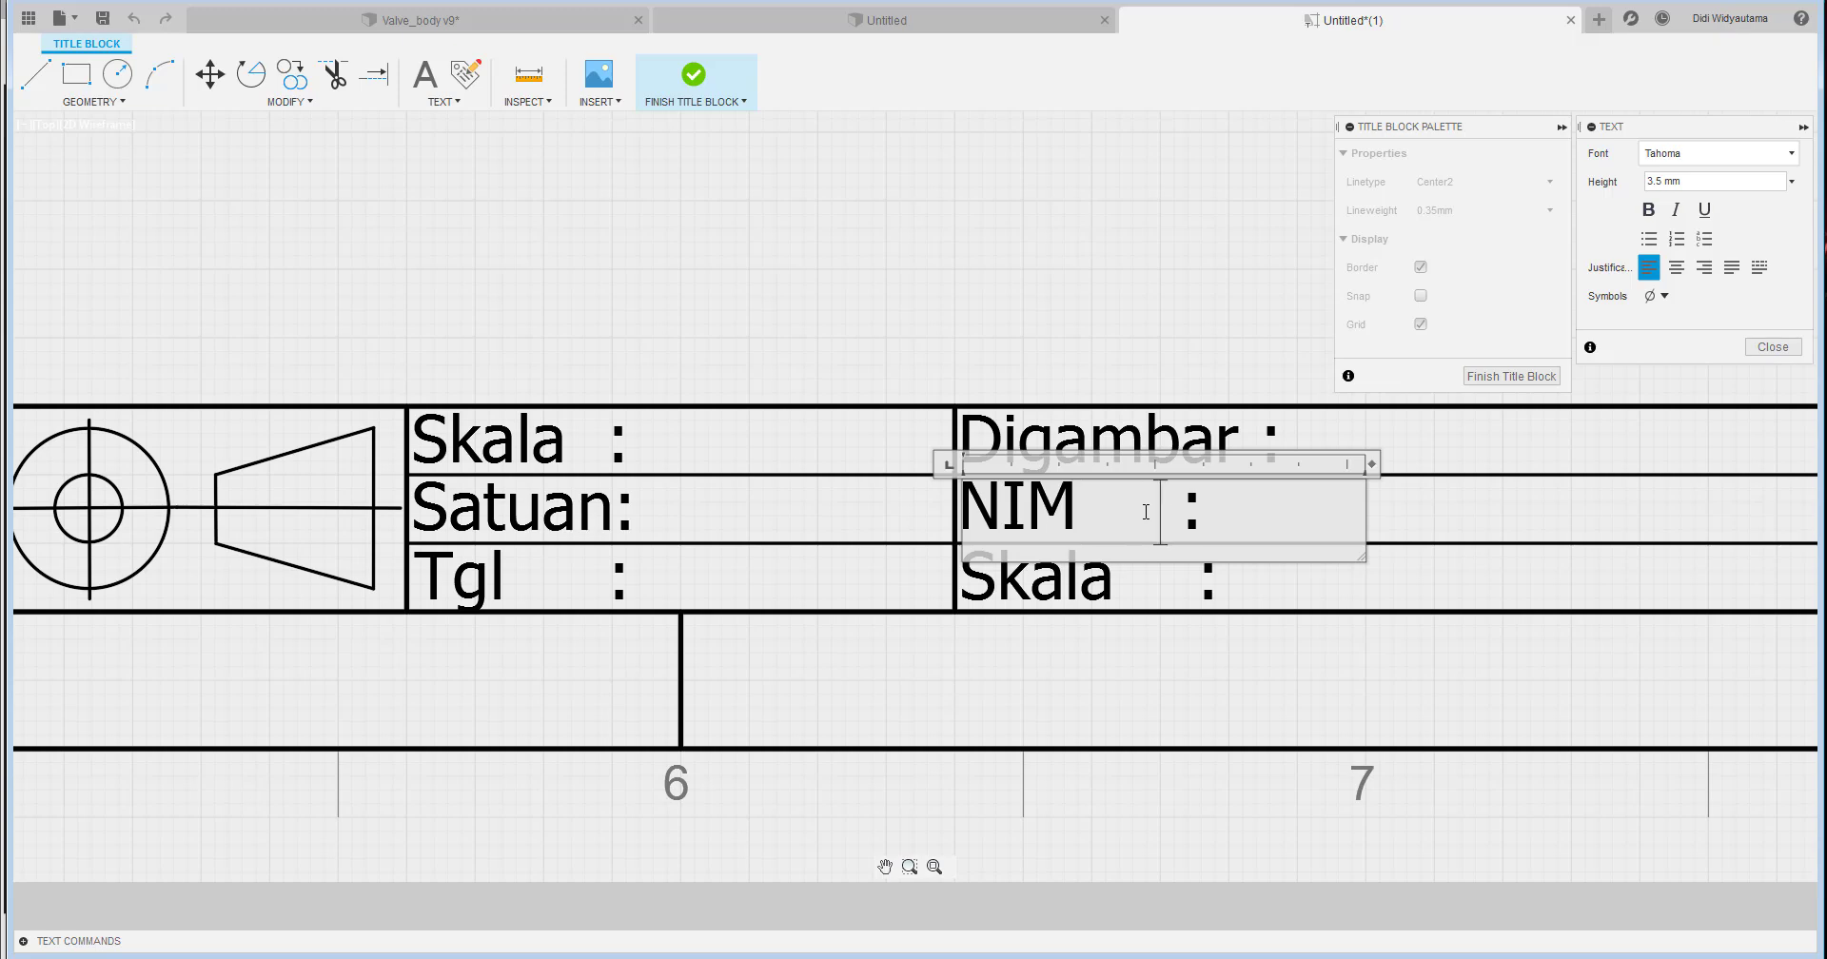
{"action": "left_click", "coordinate": [1112, 560]}
{"action": "double_click", "coordinate": [1132, 574]}
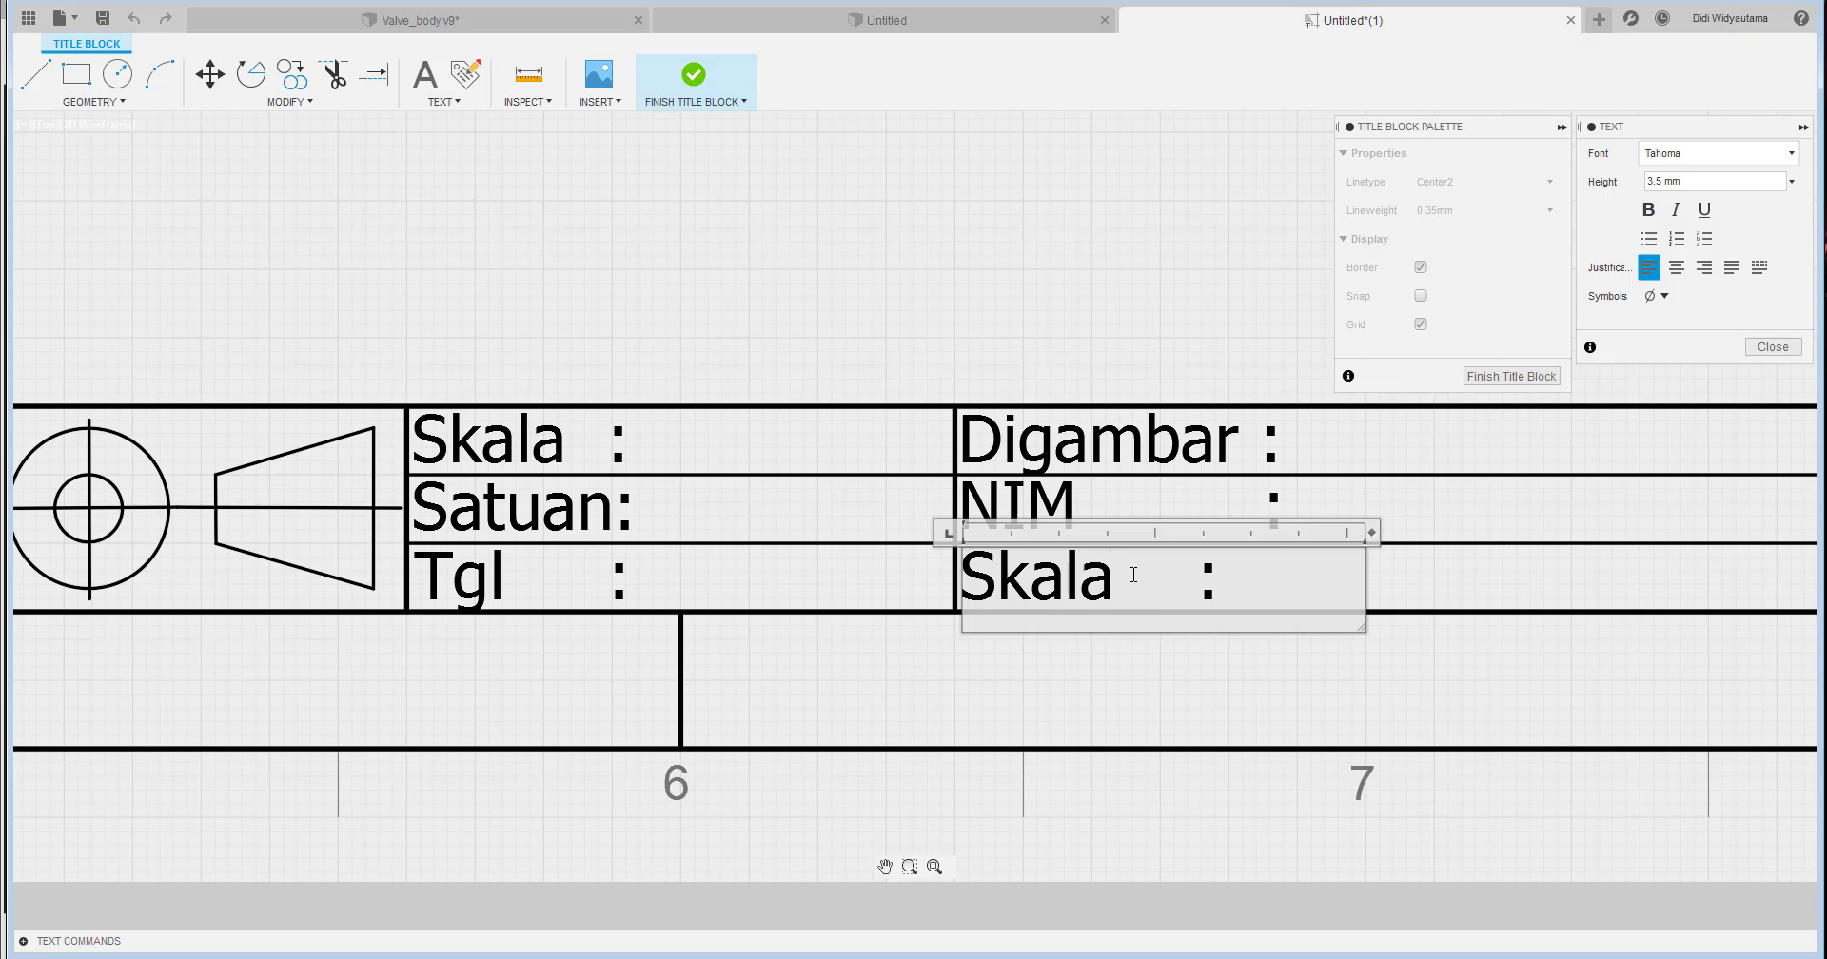
{"action": "key", "text": "BackSpace"}
{"action": "key", "text": "BackSpace"}
{"action": "key", "text": "BackSpace"}
{"action": "key", "text": "BackSpace"}
{"action": "key", "text": "BackSpace"}
{"action": "type", "text": "Di"}
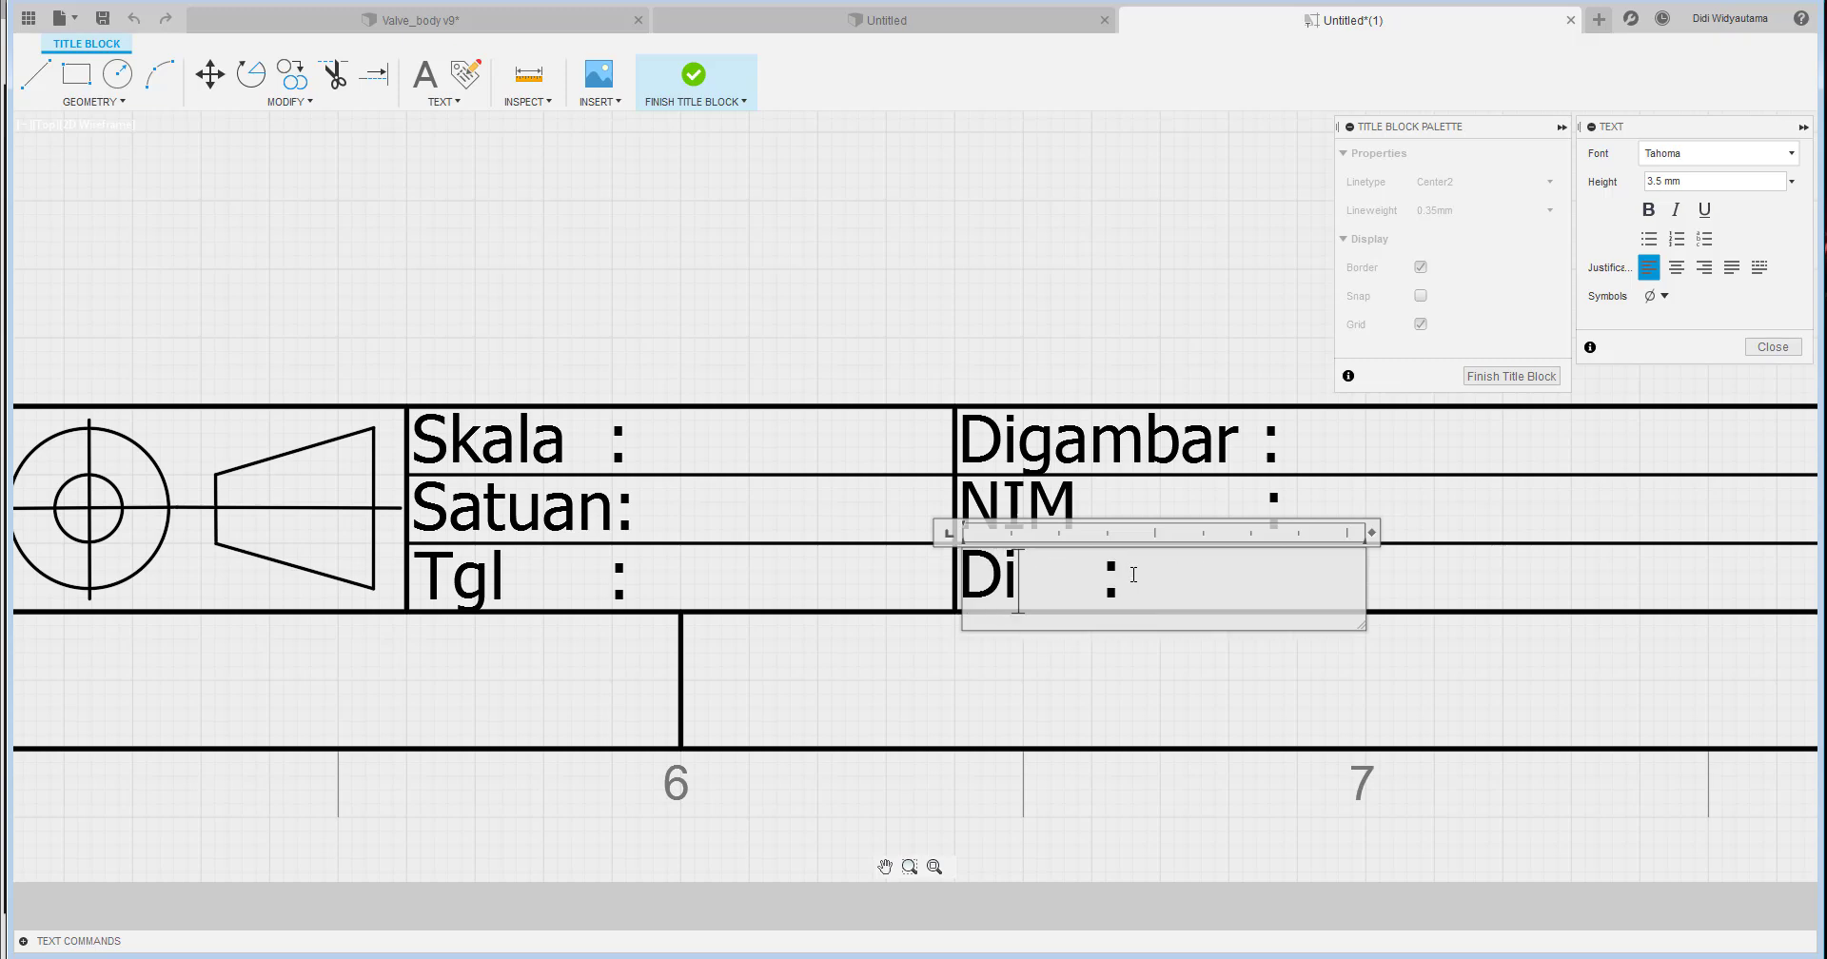
{"action": "type", "text": "periksa"}
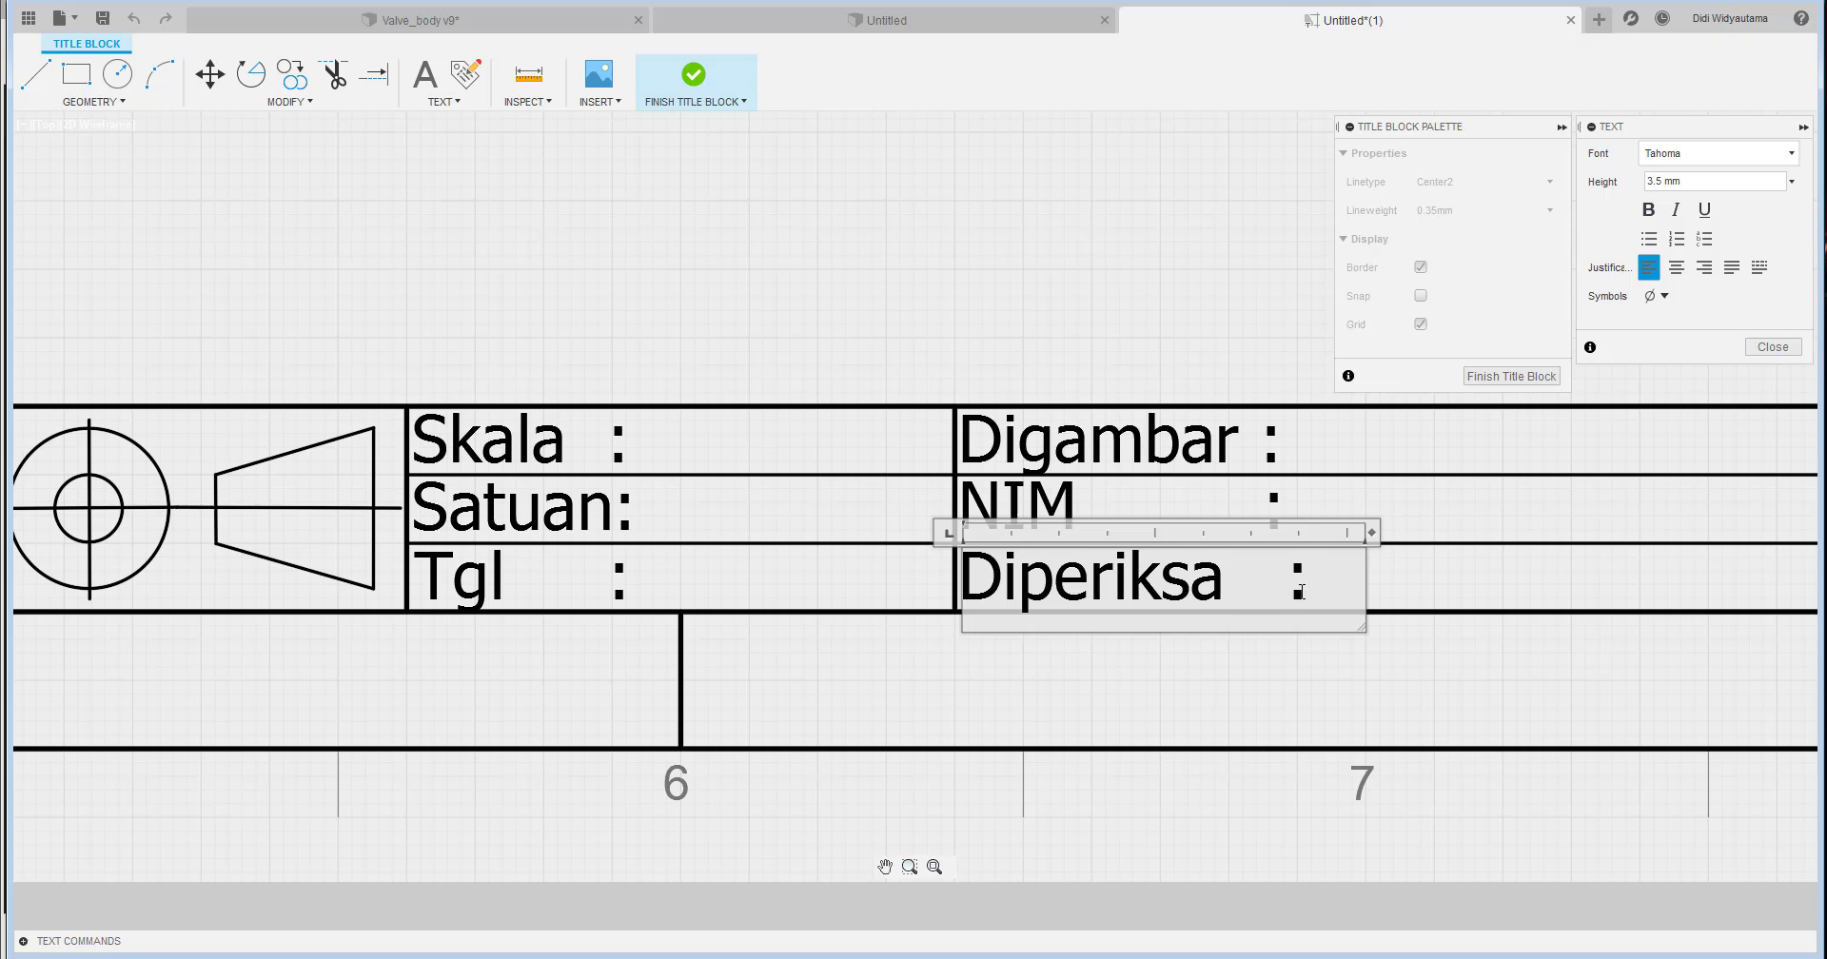
{"action": "left_click", "coordinate": [1266, 445]}
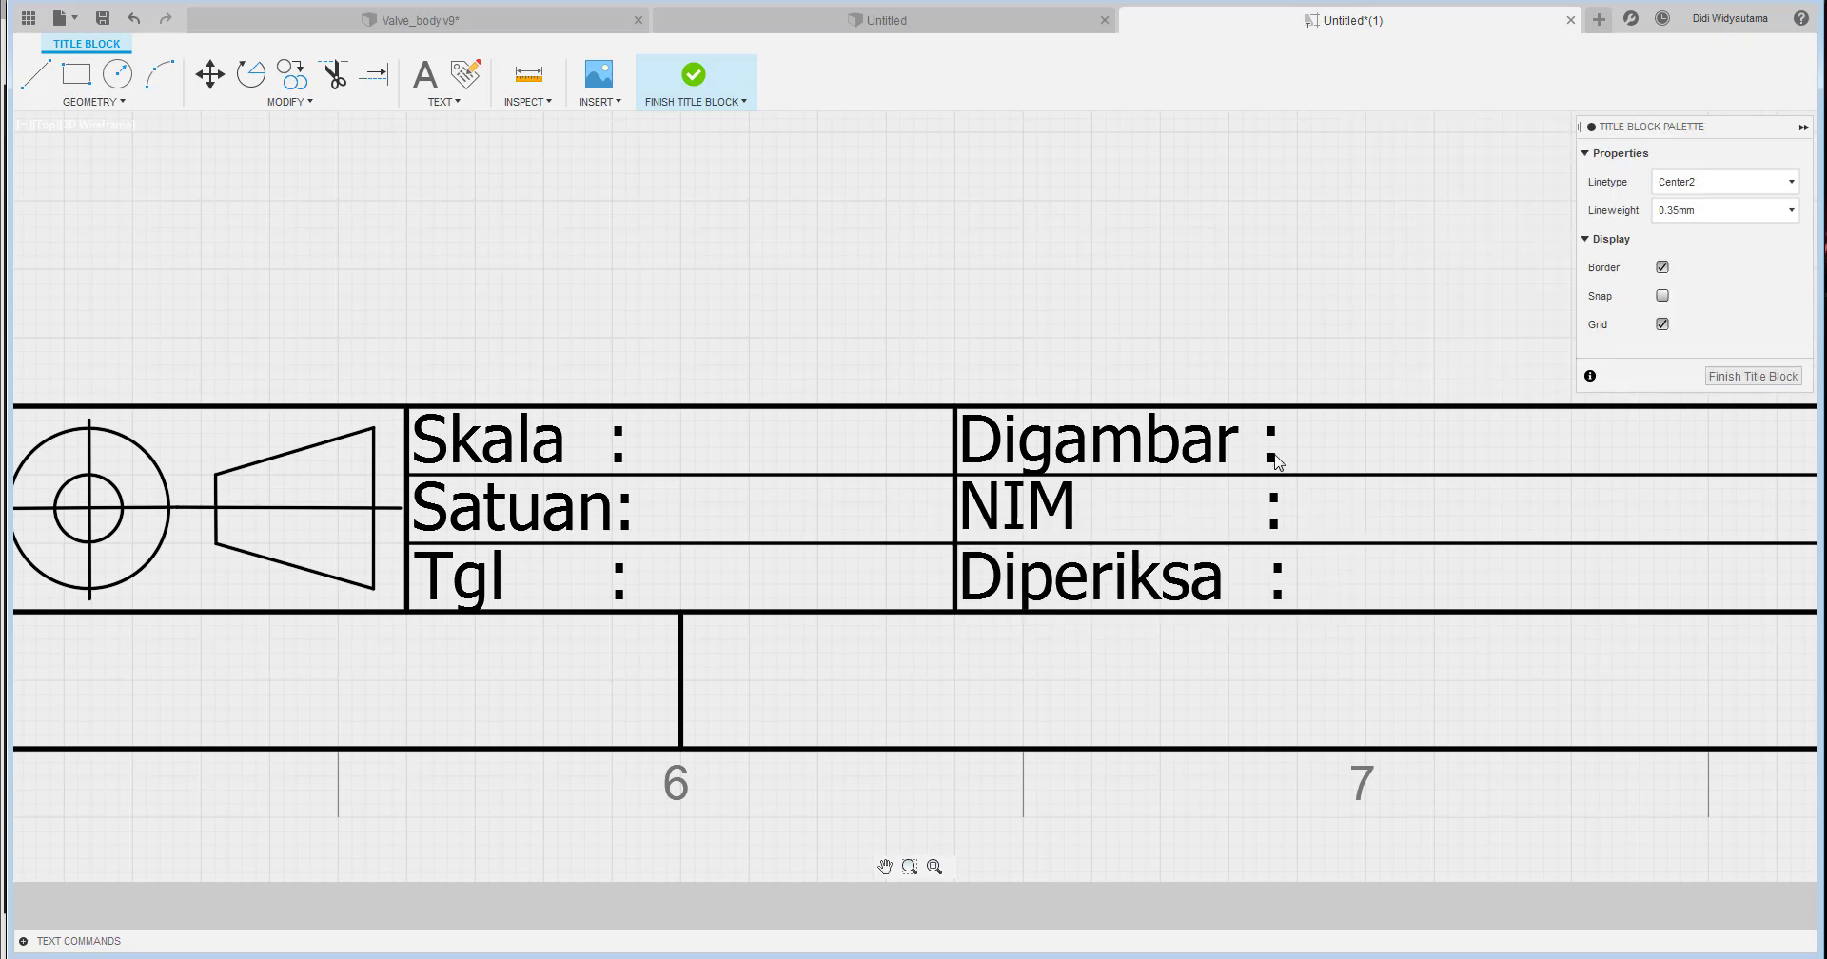
Line up the colons of the Digambar, NIM and Diperiksa labels.
{"action": "double_click", "coordinate": [1265, 441]}
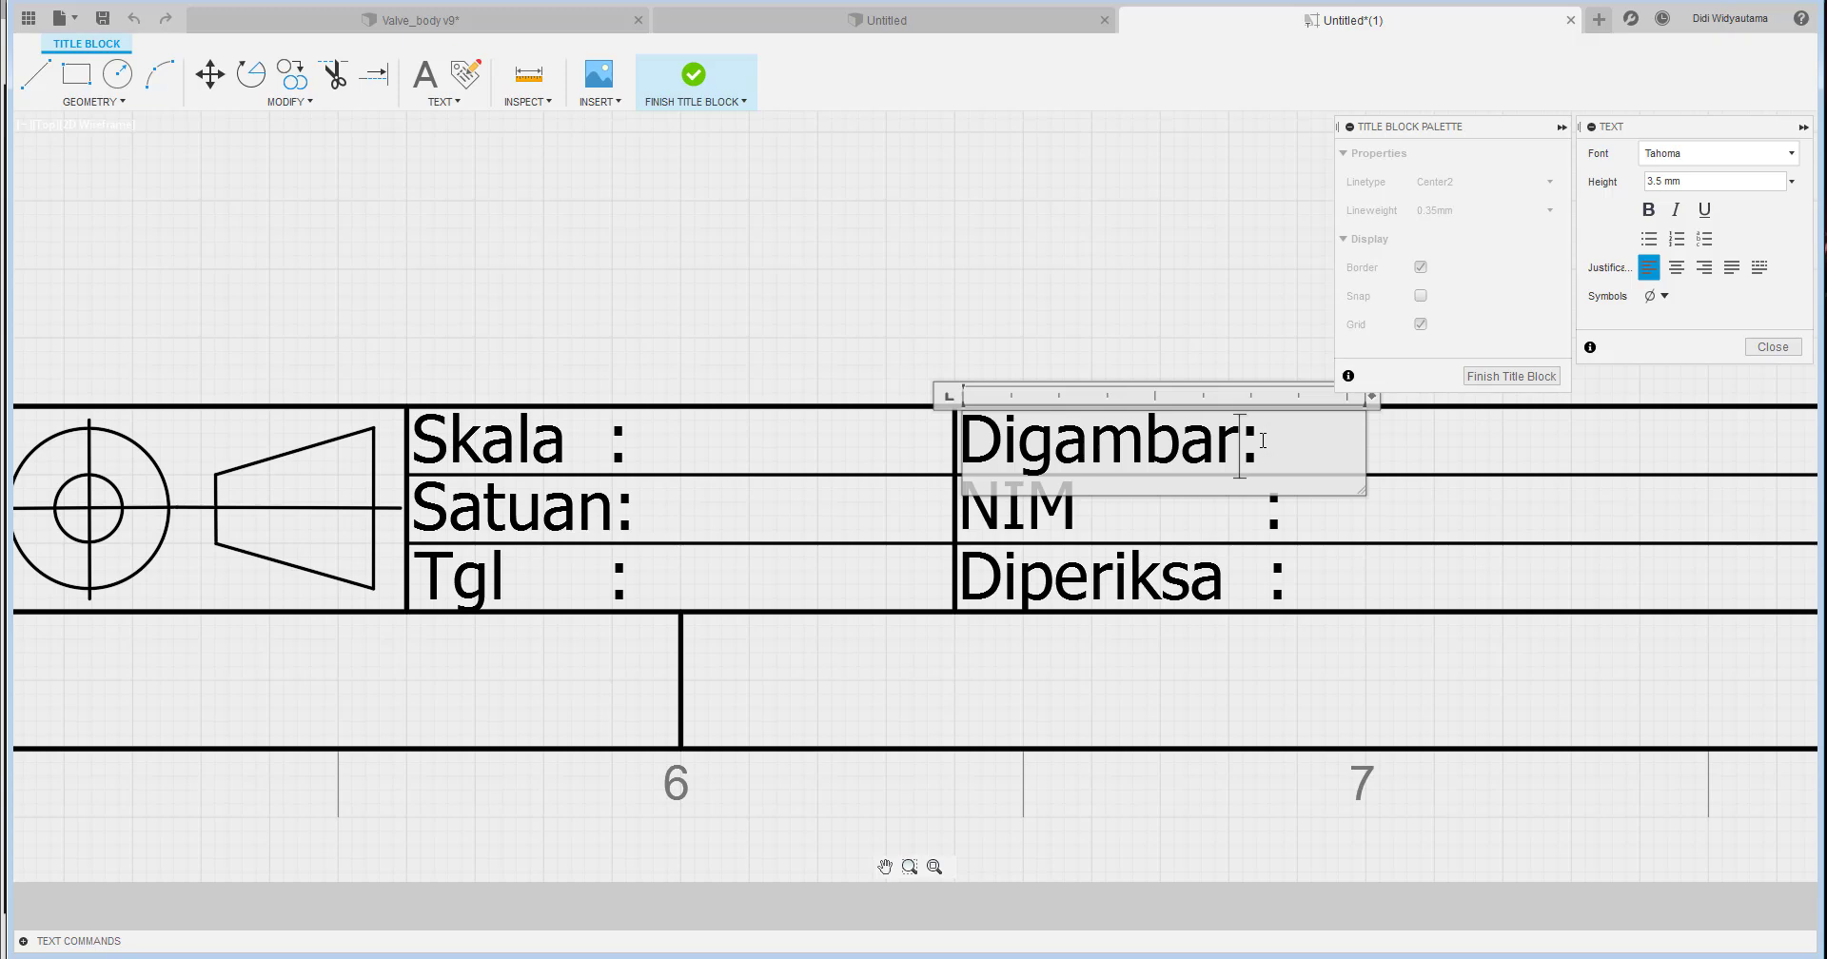
{"action": "left_click", "coordinate": [1274, 526]}
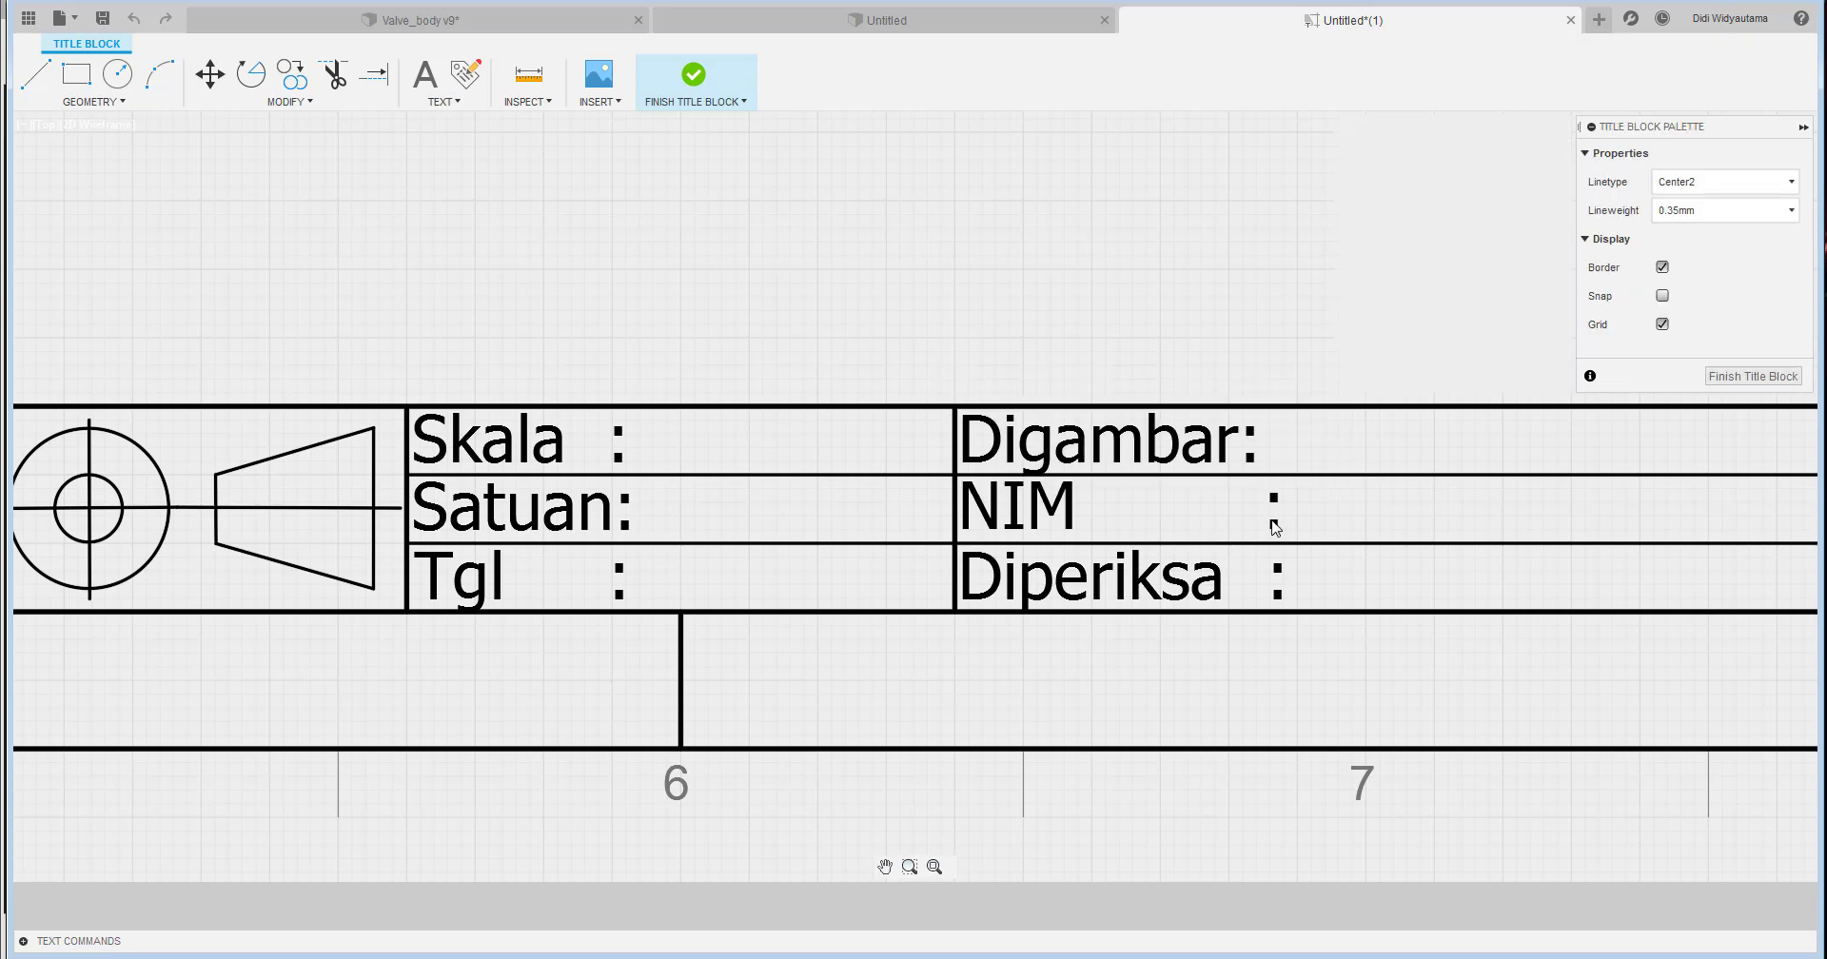
{"action": "double_click", "coordinate": [1274, 526]}
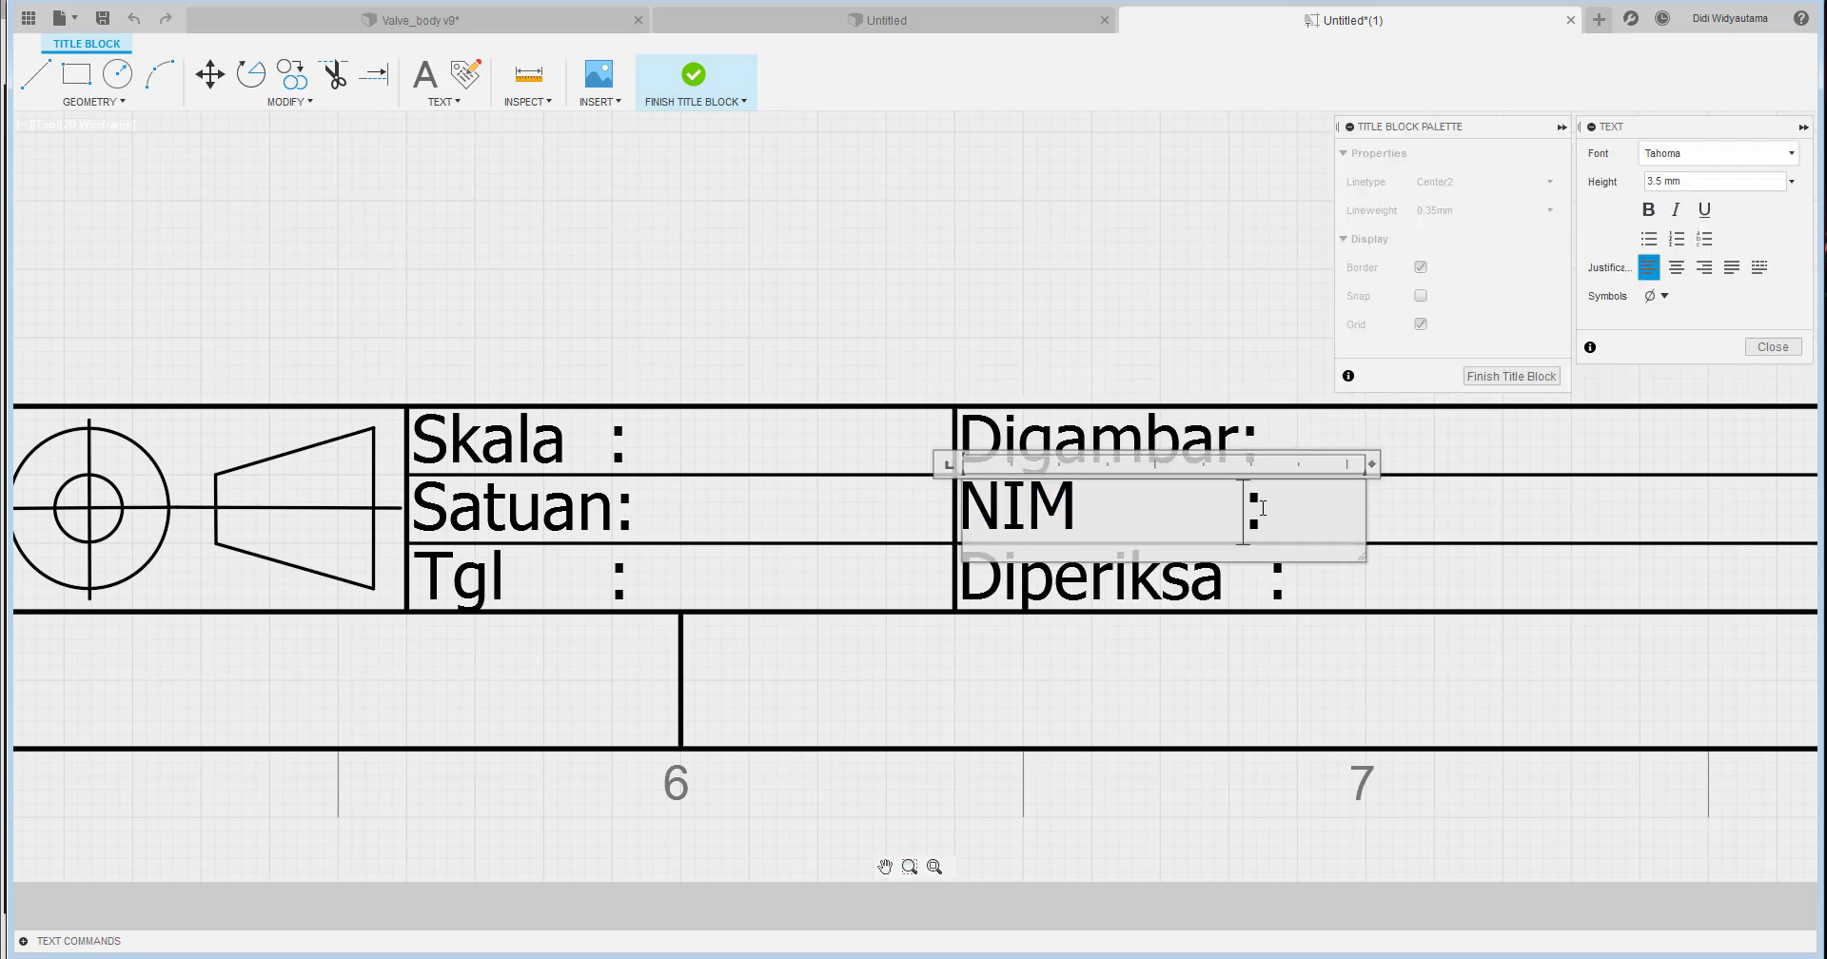
{"action": "left_click", "coordinate": [1201, 600]}
{"action": "double_click", "coordinate": [1205, 595]}
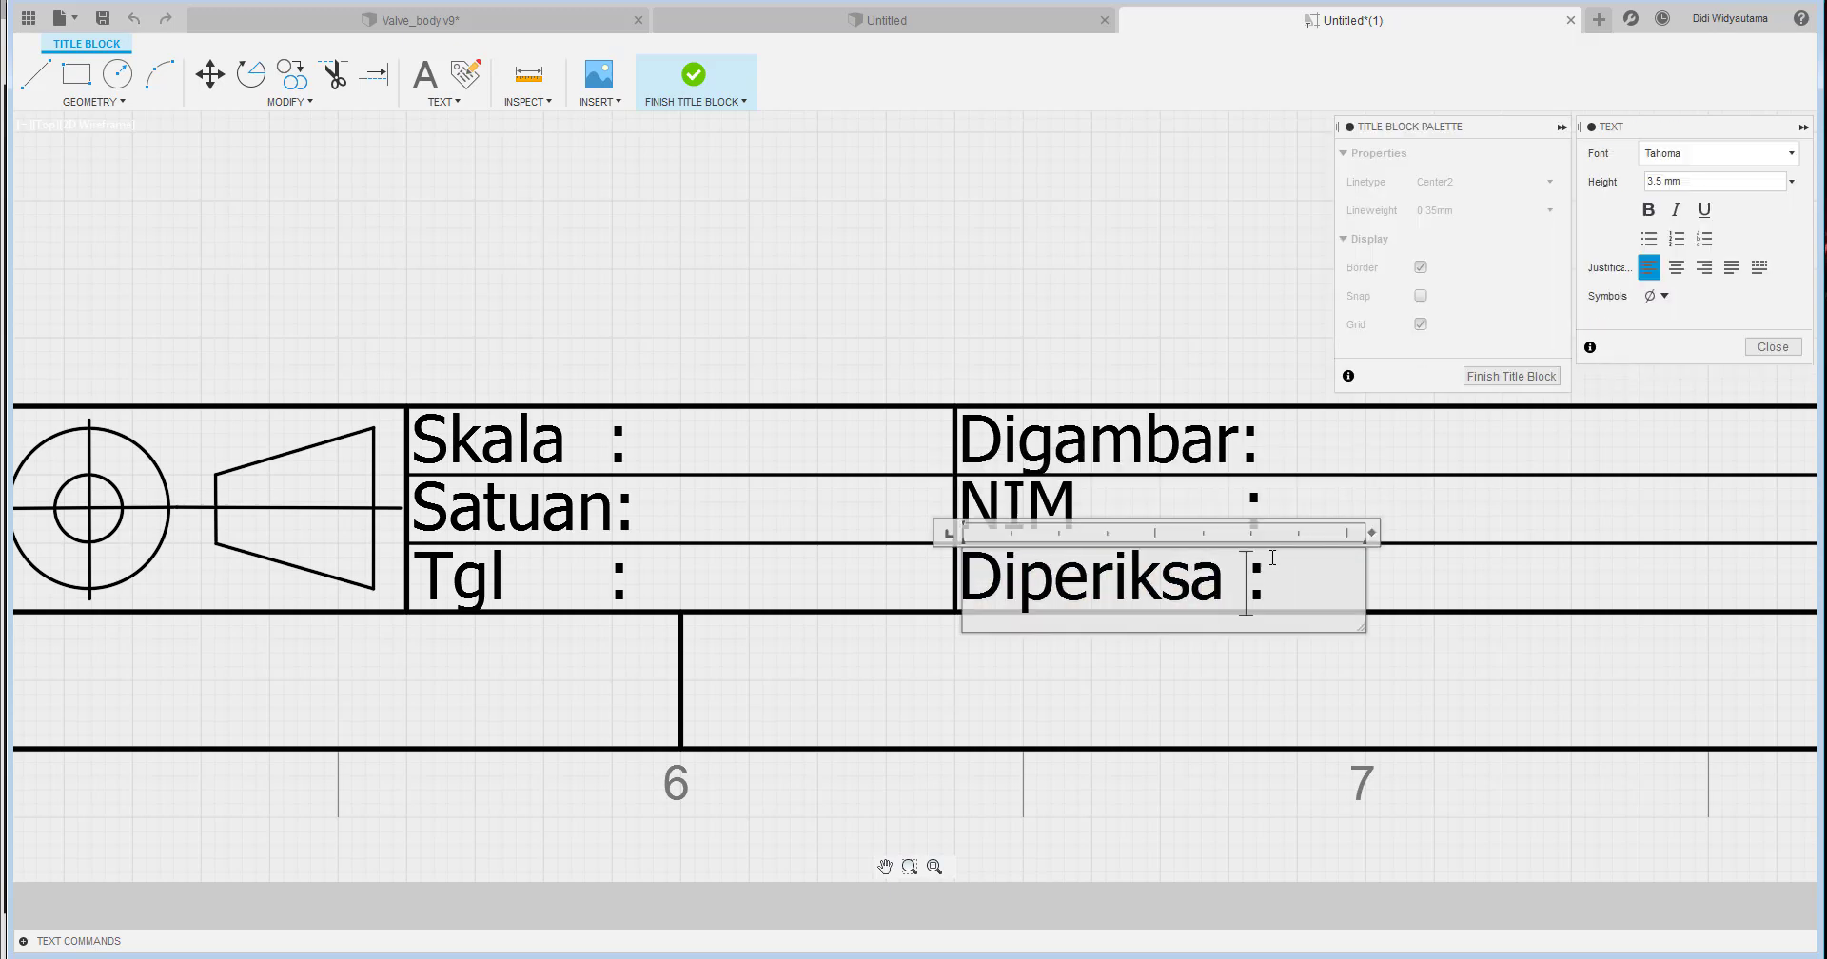
{"action": "left_click", "coordinate": [1772, 347]}
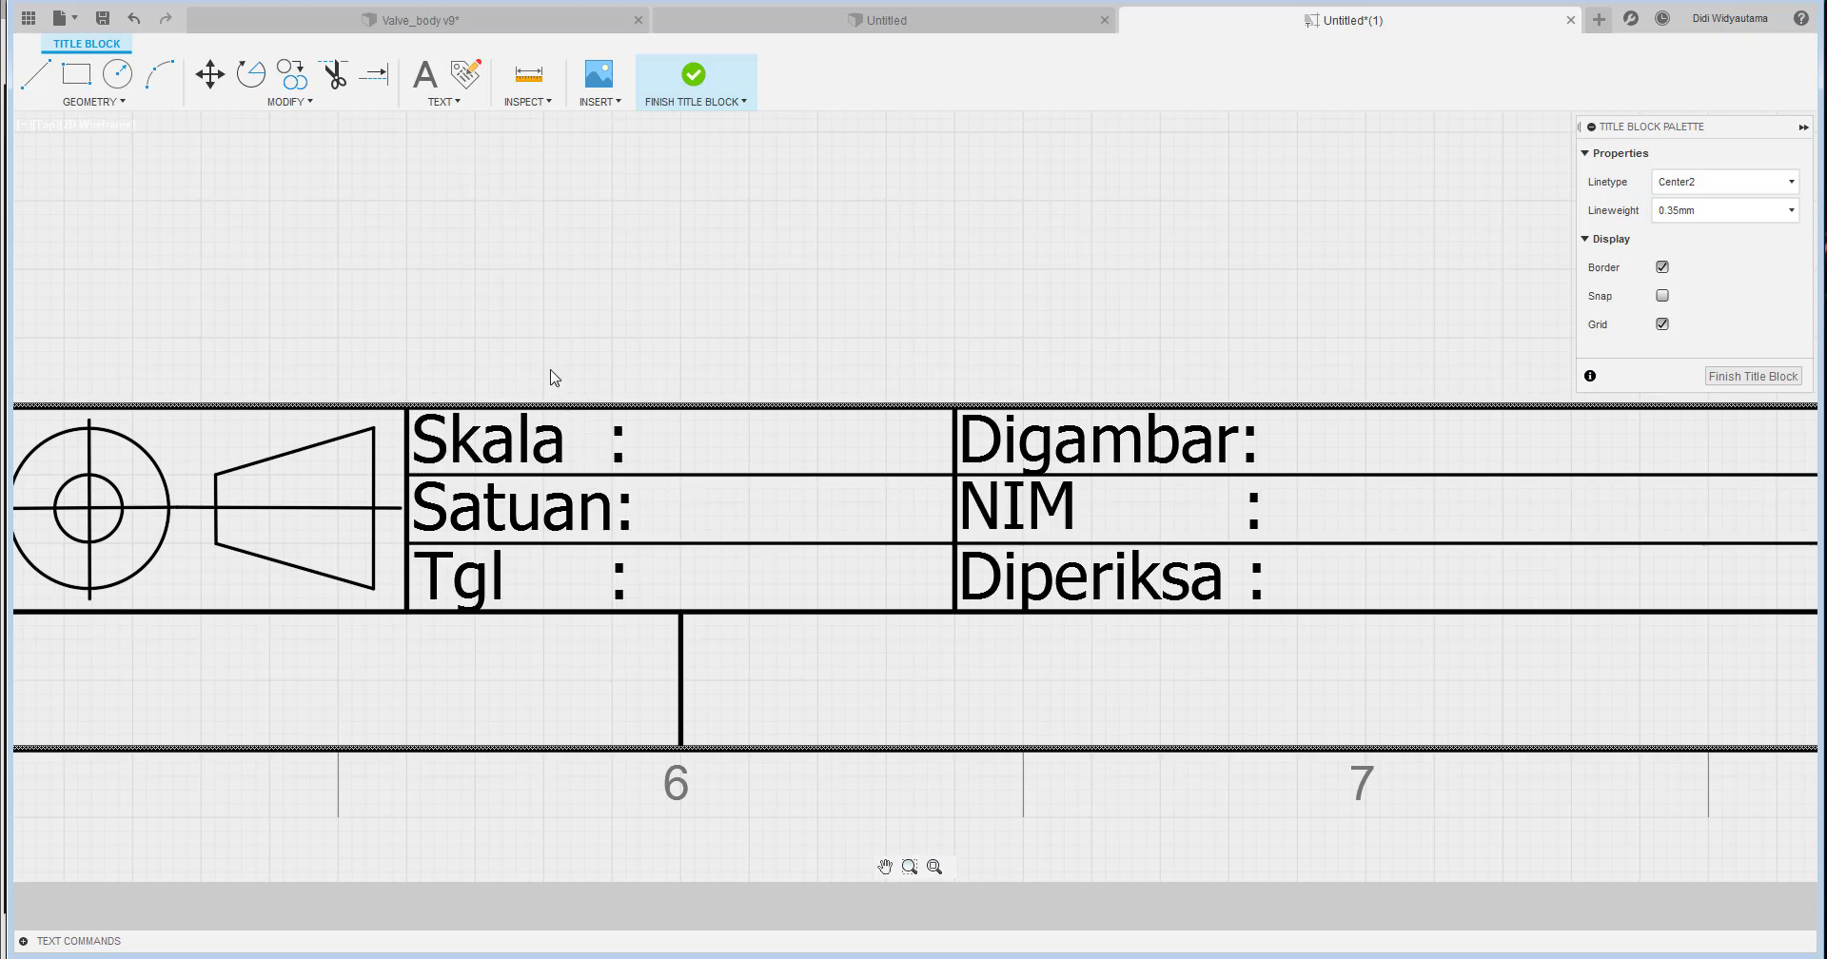
Place a SCALE attribute after the Skala label.
{"action": "left_click", "coordinate": [468, 74]}
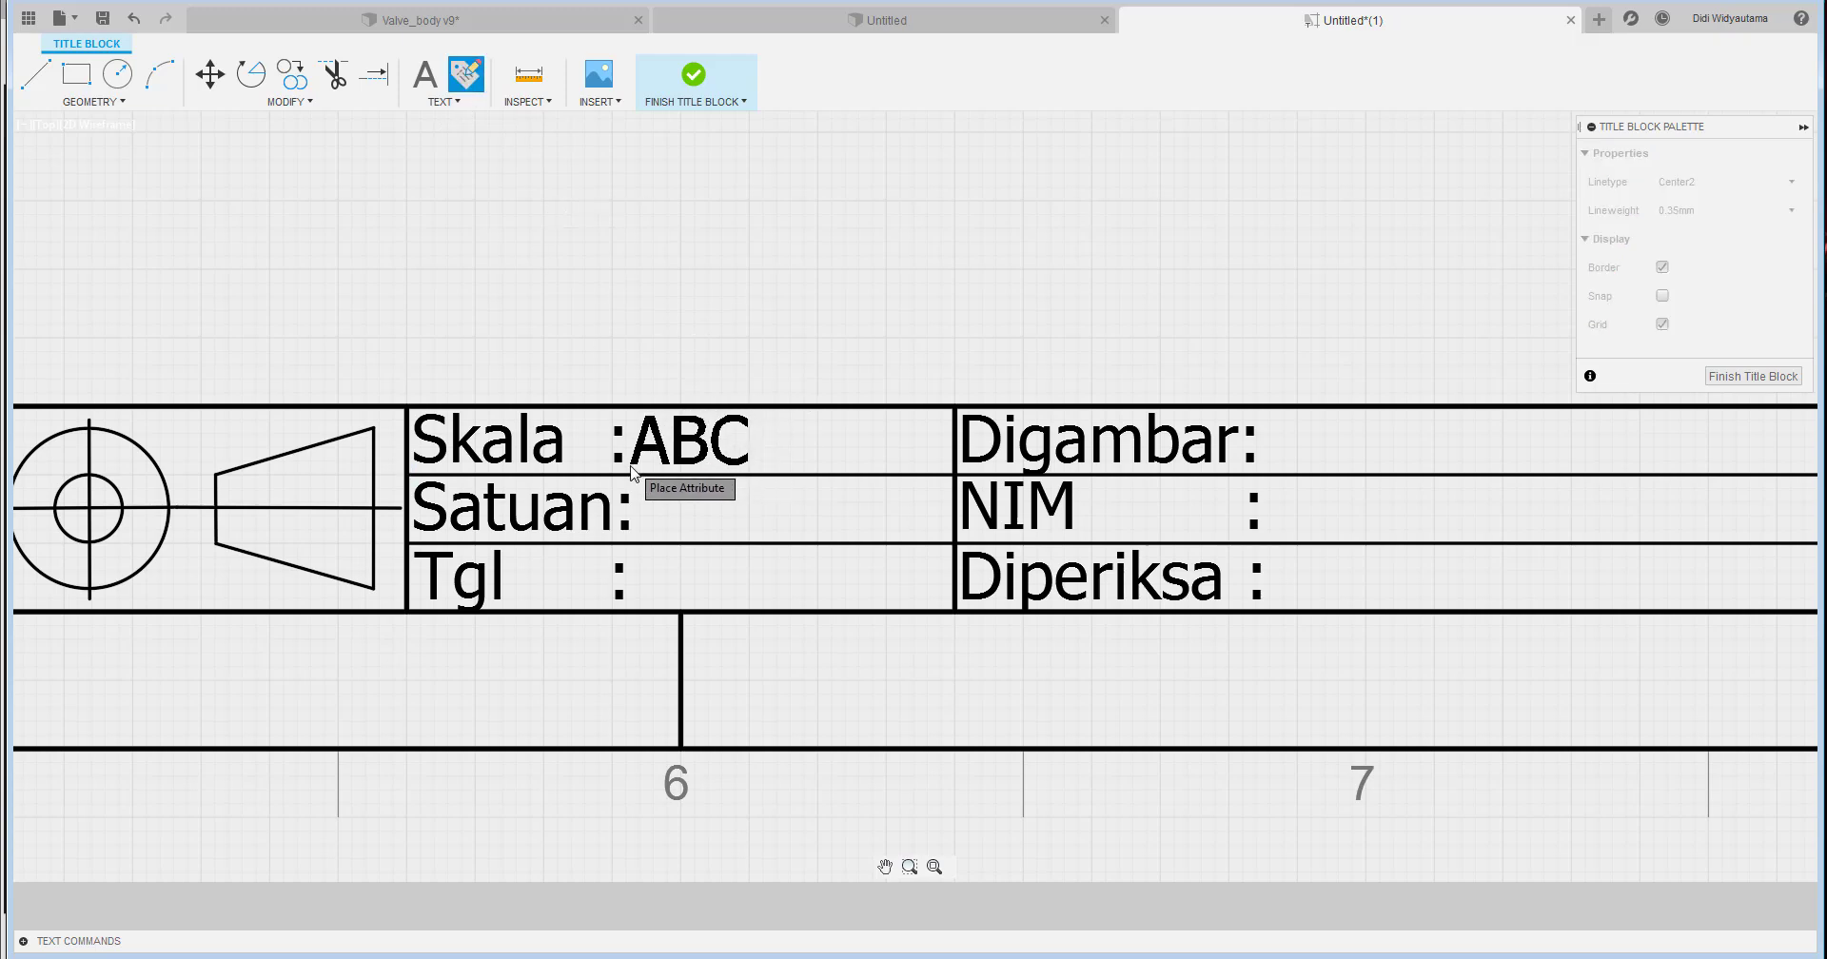
{"action": "scroll", "coordinate": [633, 473], "scroll_direction": "up", "scroll_amount": 4}
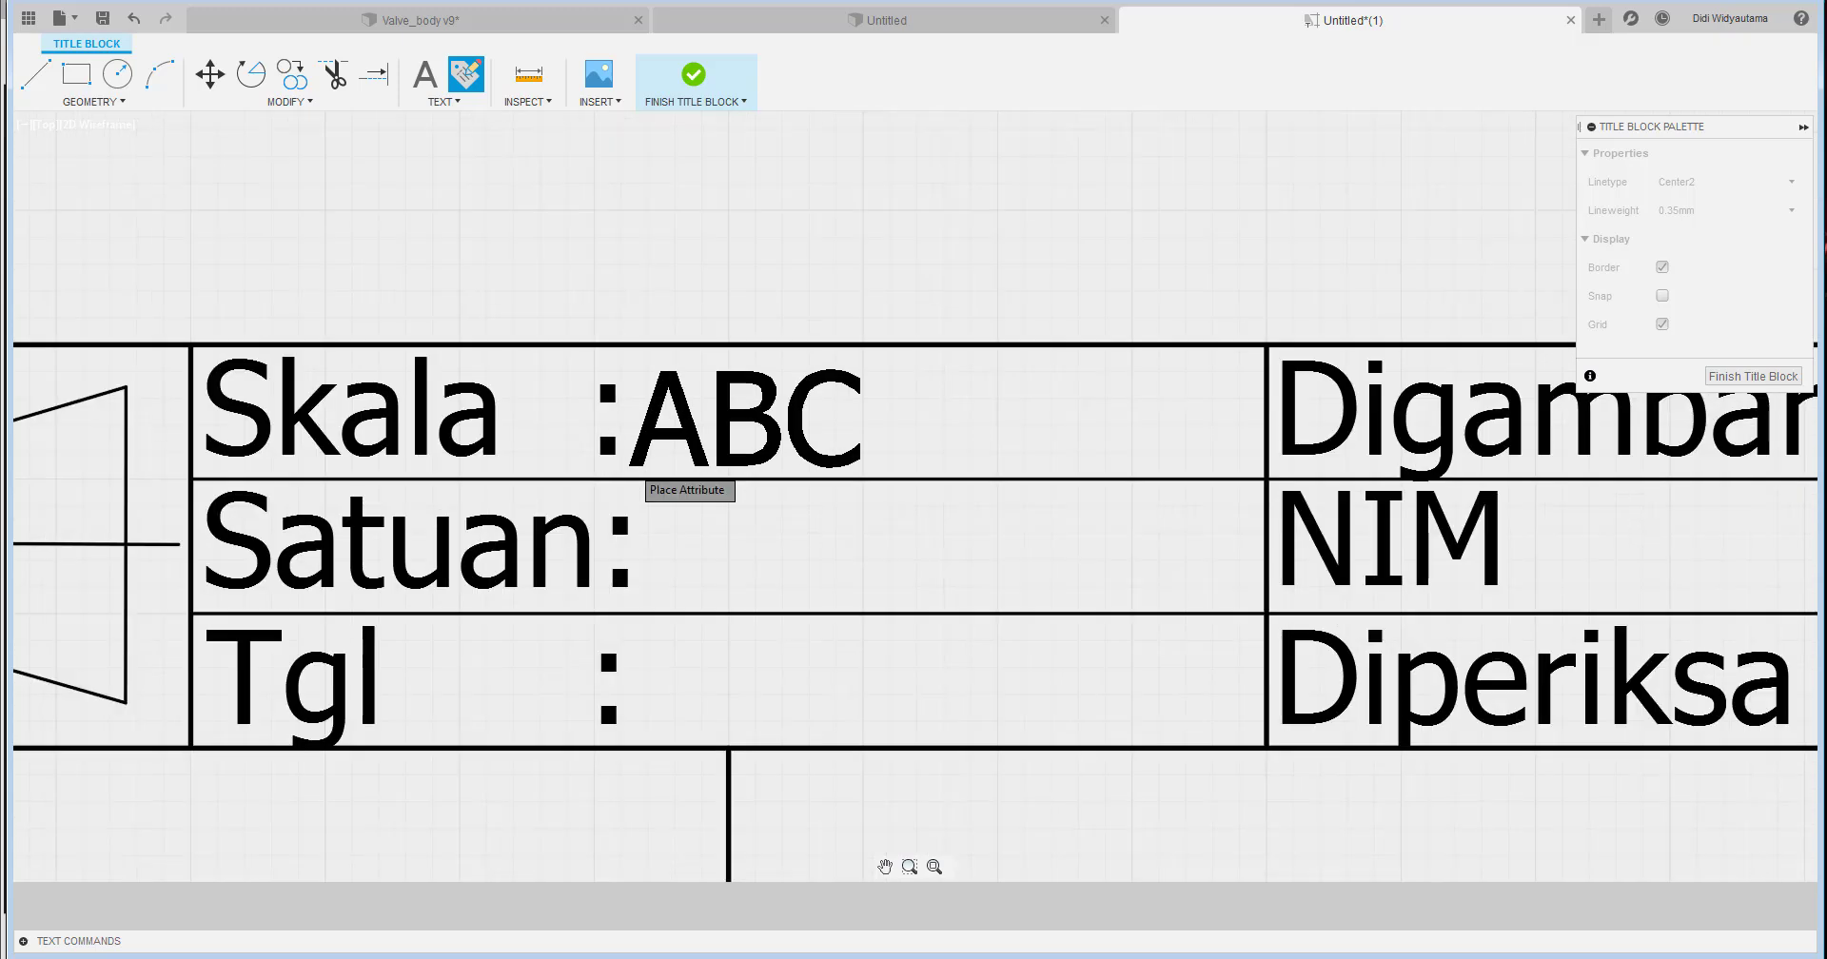
{"action": "left_click", "coordinate": [633, 467]}
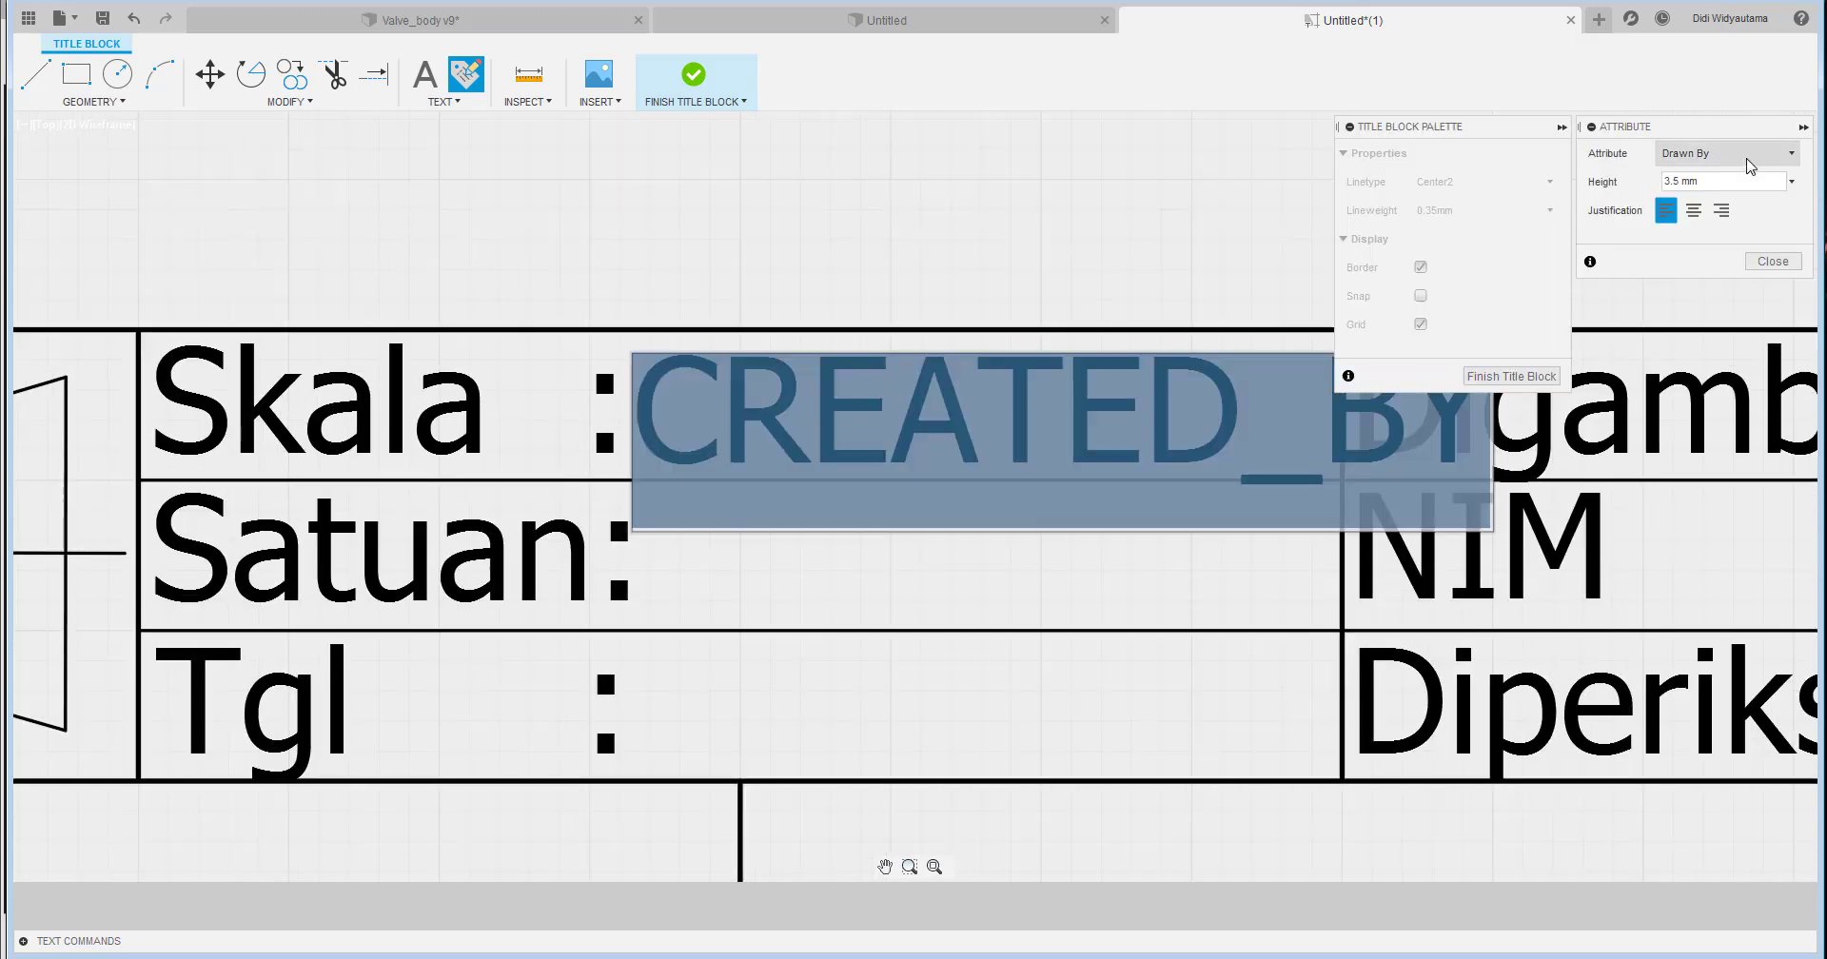
{"action": "left_click", "coordinate": [1791, 153]}
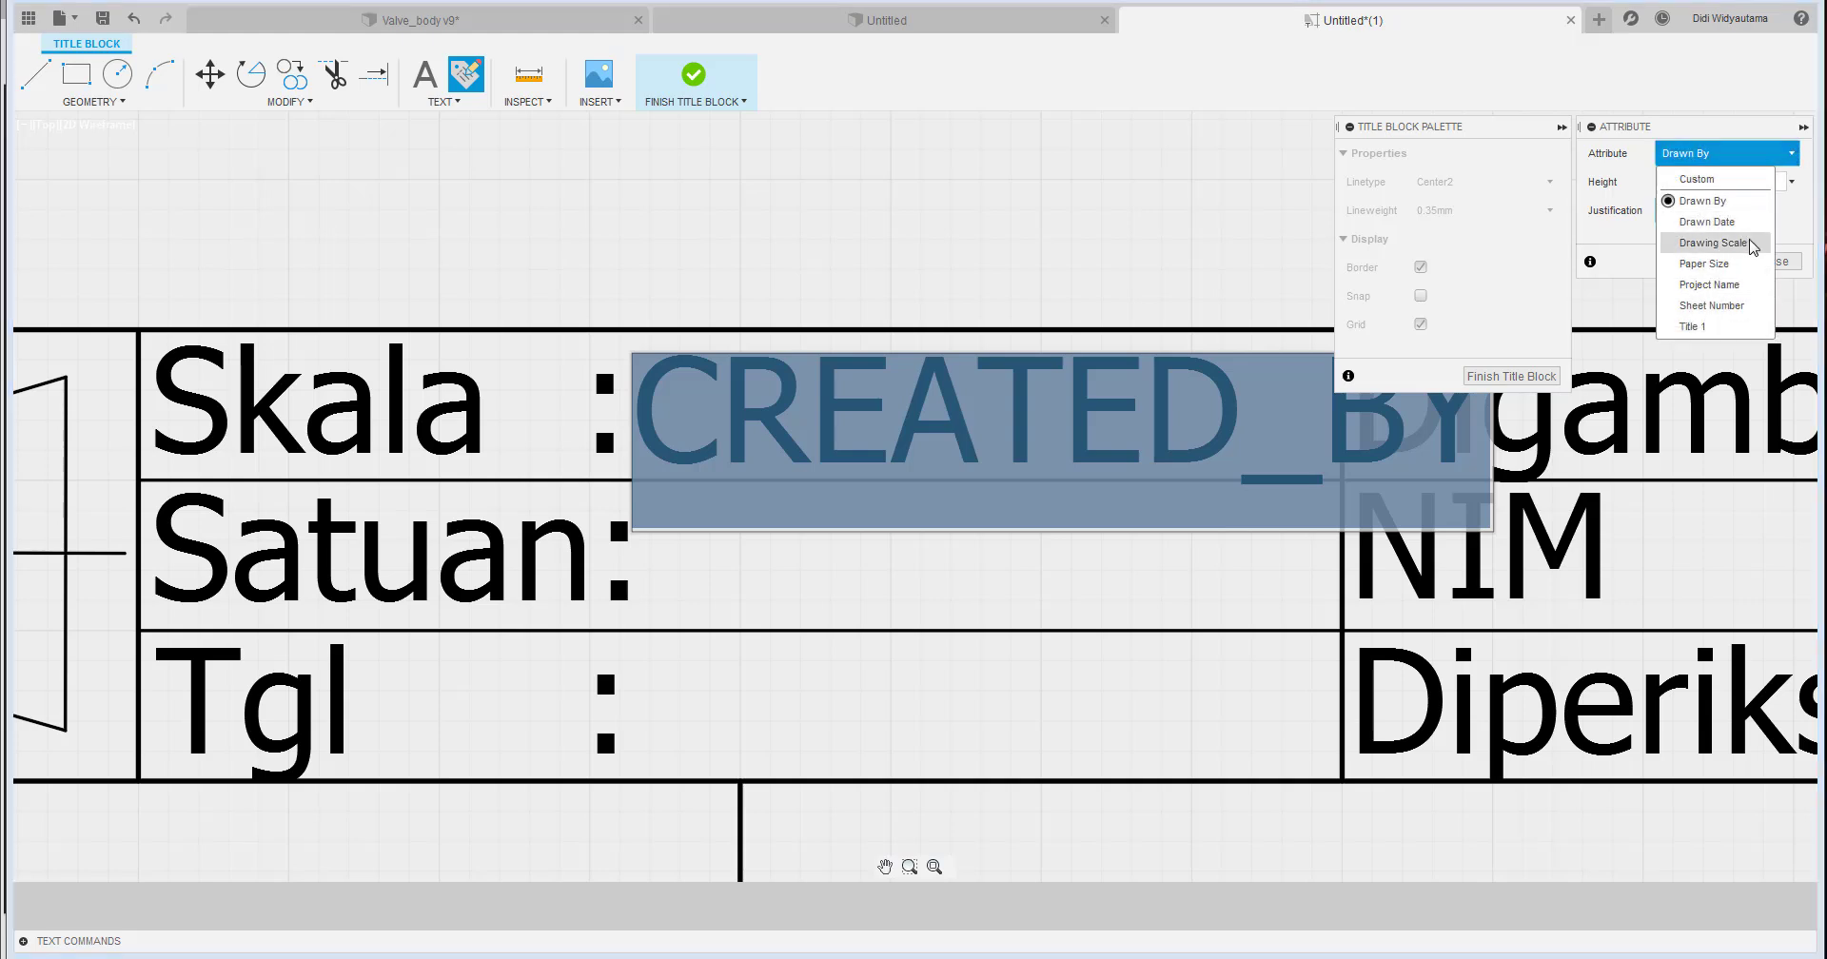
{"action": "left_click", "coordinate": [1713, 242]}
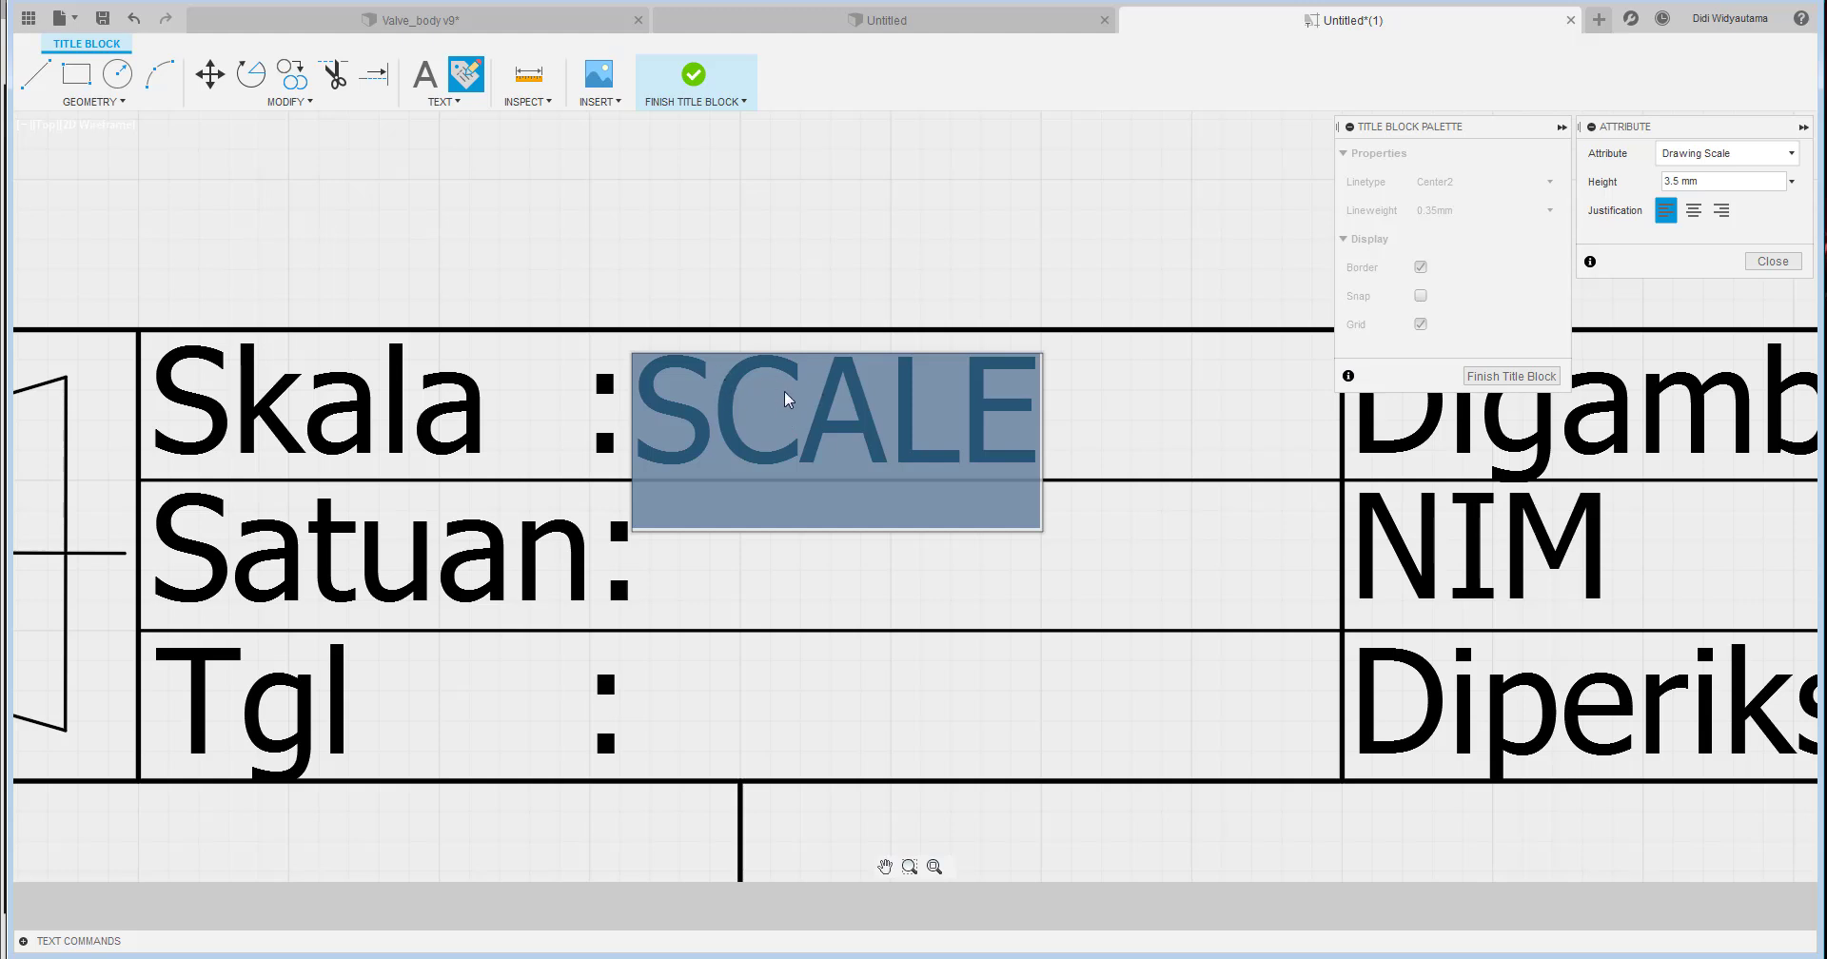
{"action": "left_click", "coordinate": [1772, 262]}
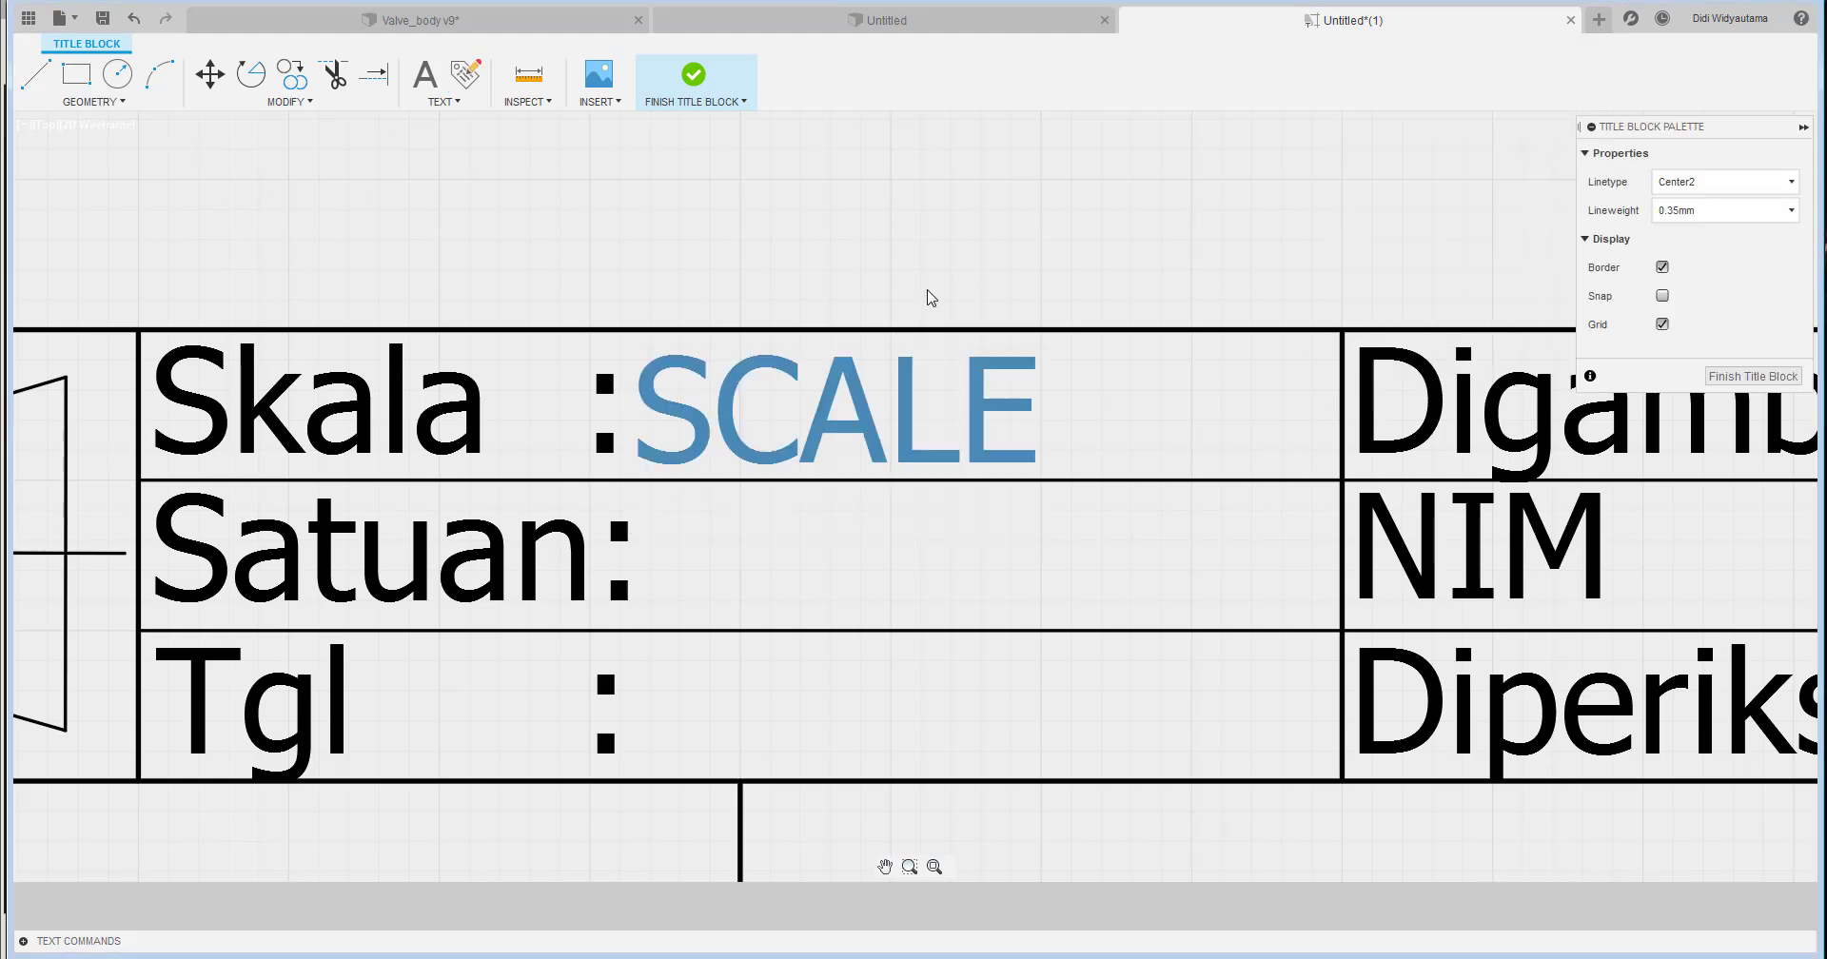
Place a custom 'mm' attribute after the Satuan label.
{"action": "left_click", "coordinate": [466, 75]}
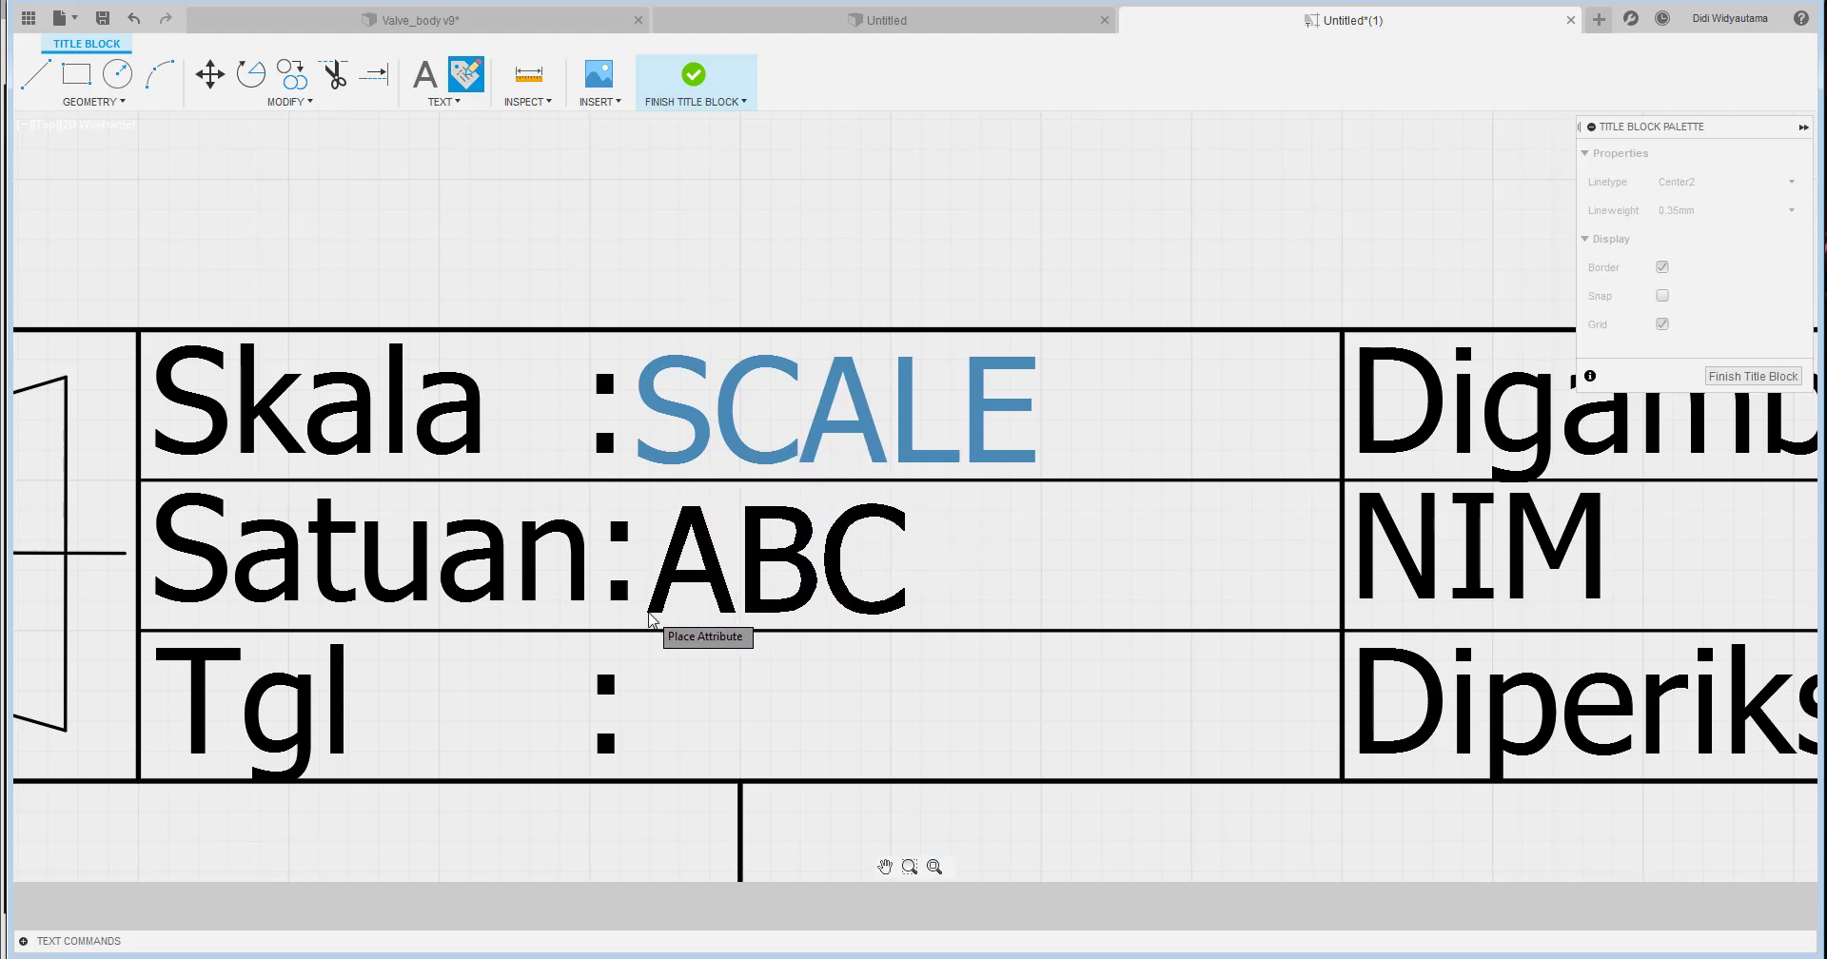
{"action": "left_click", "coordinate": [646, 617]}
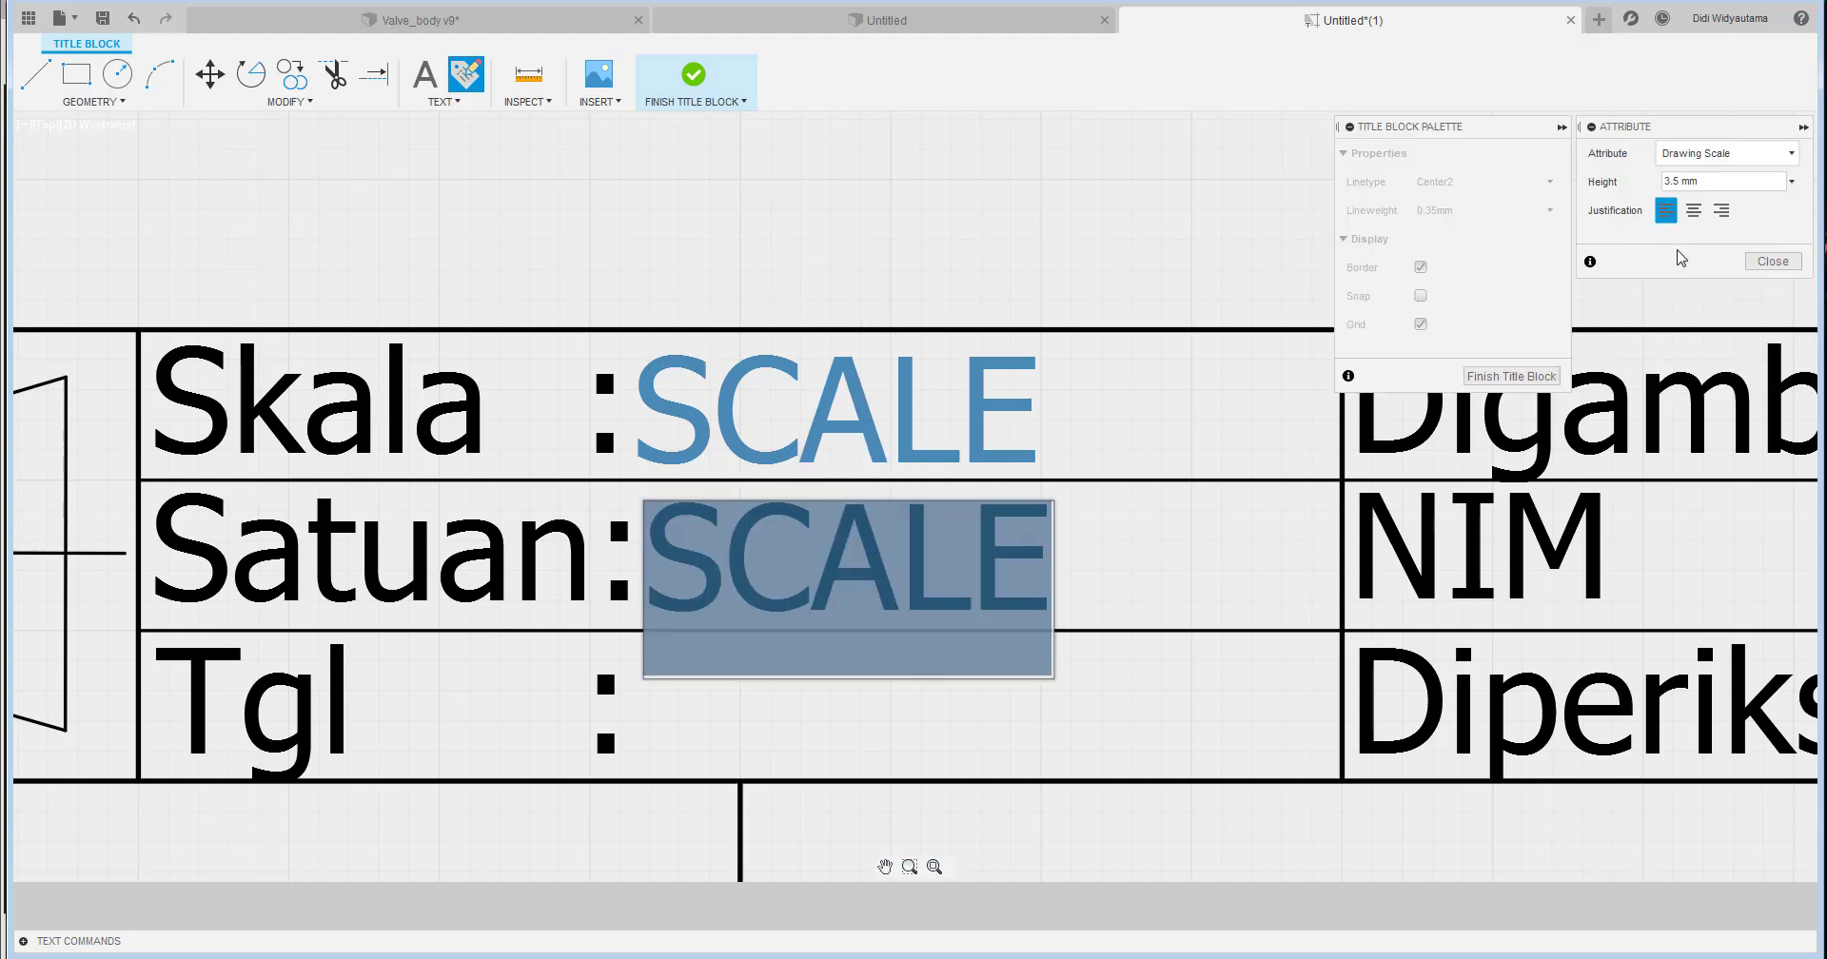
{"action": "left_click", "coordinate": [1775, 153]}
{"action": "left_click", "coordinate": [1709, 177]}
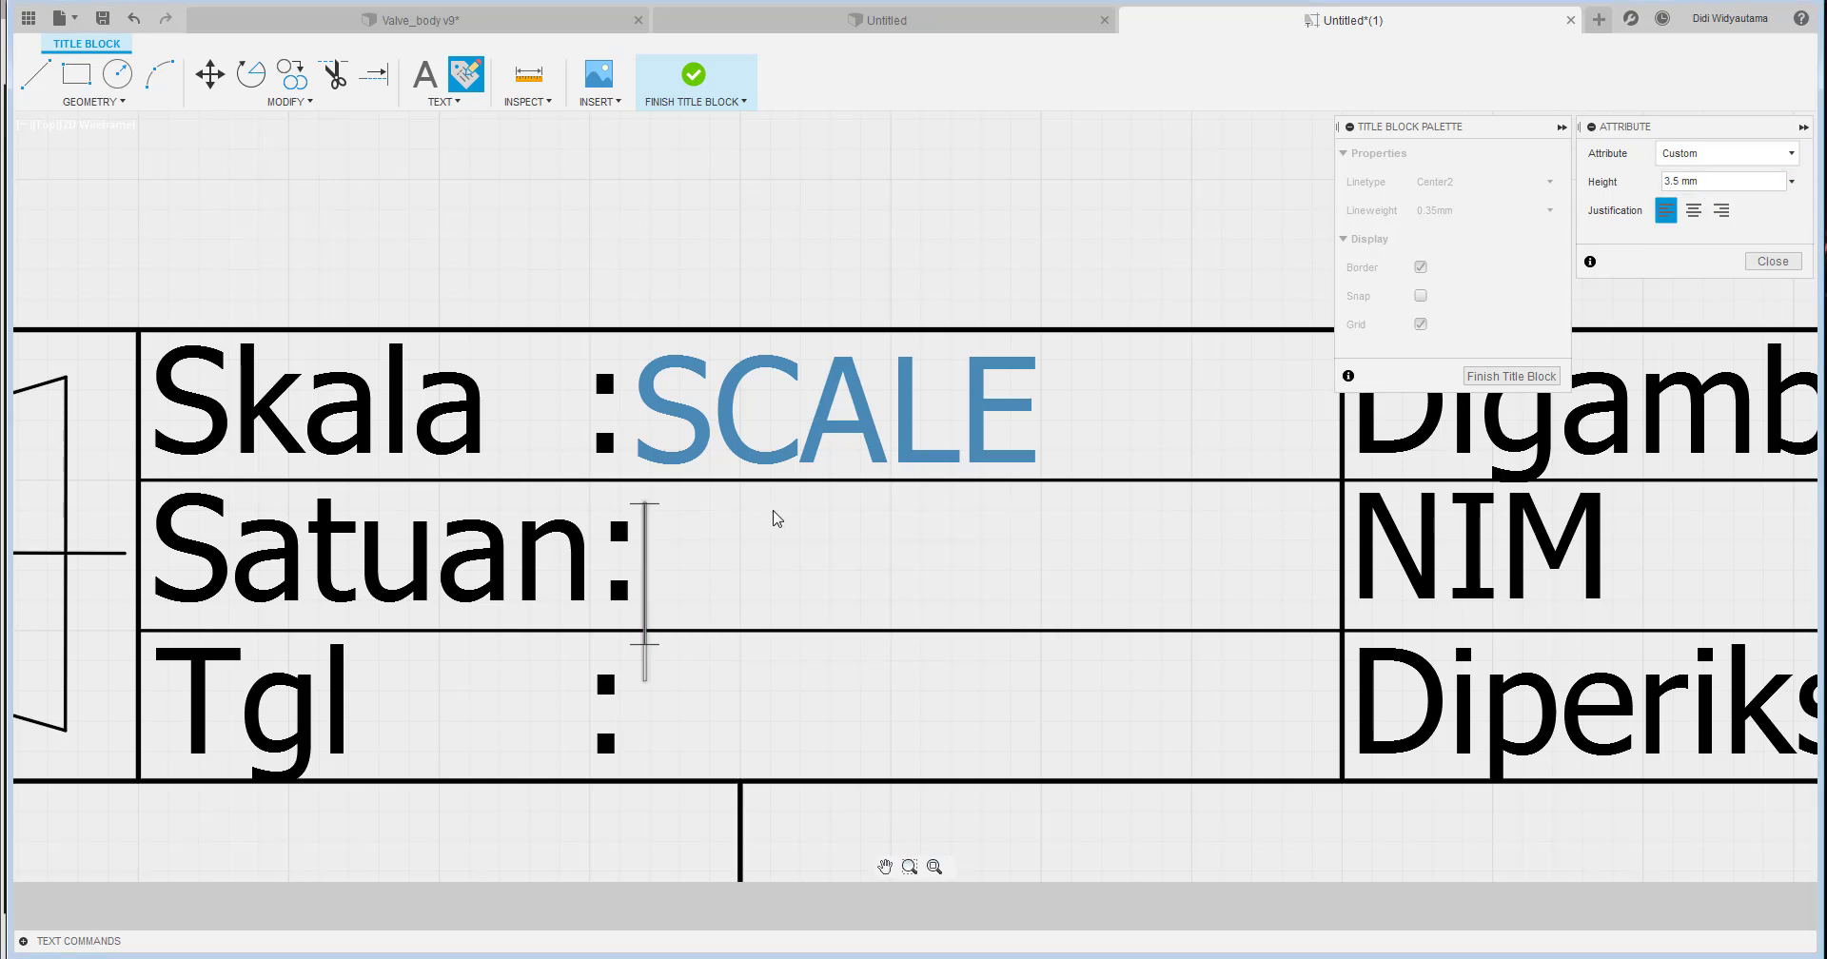
{"action": "type", "text": "mm"}
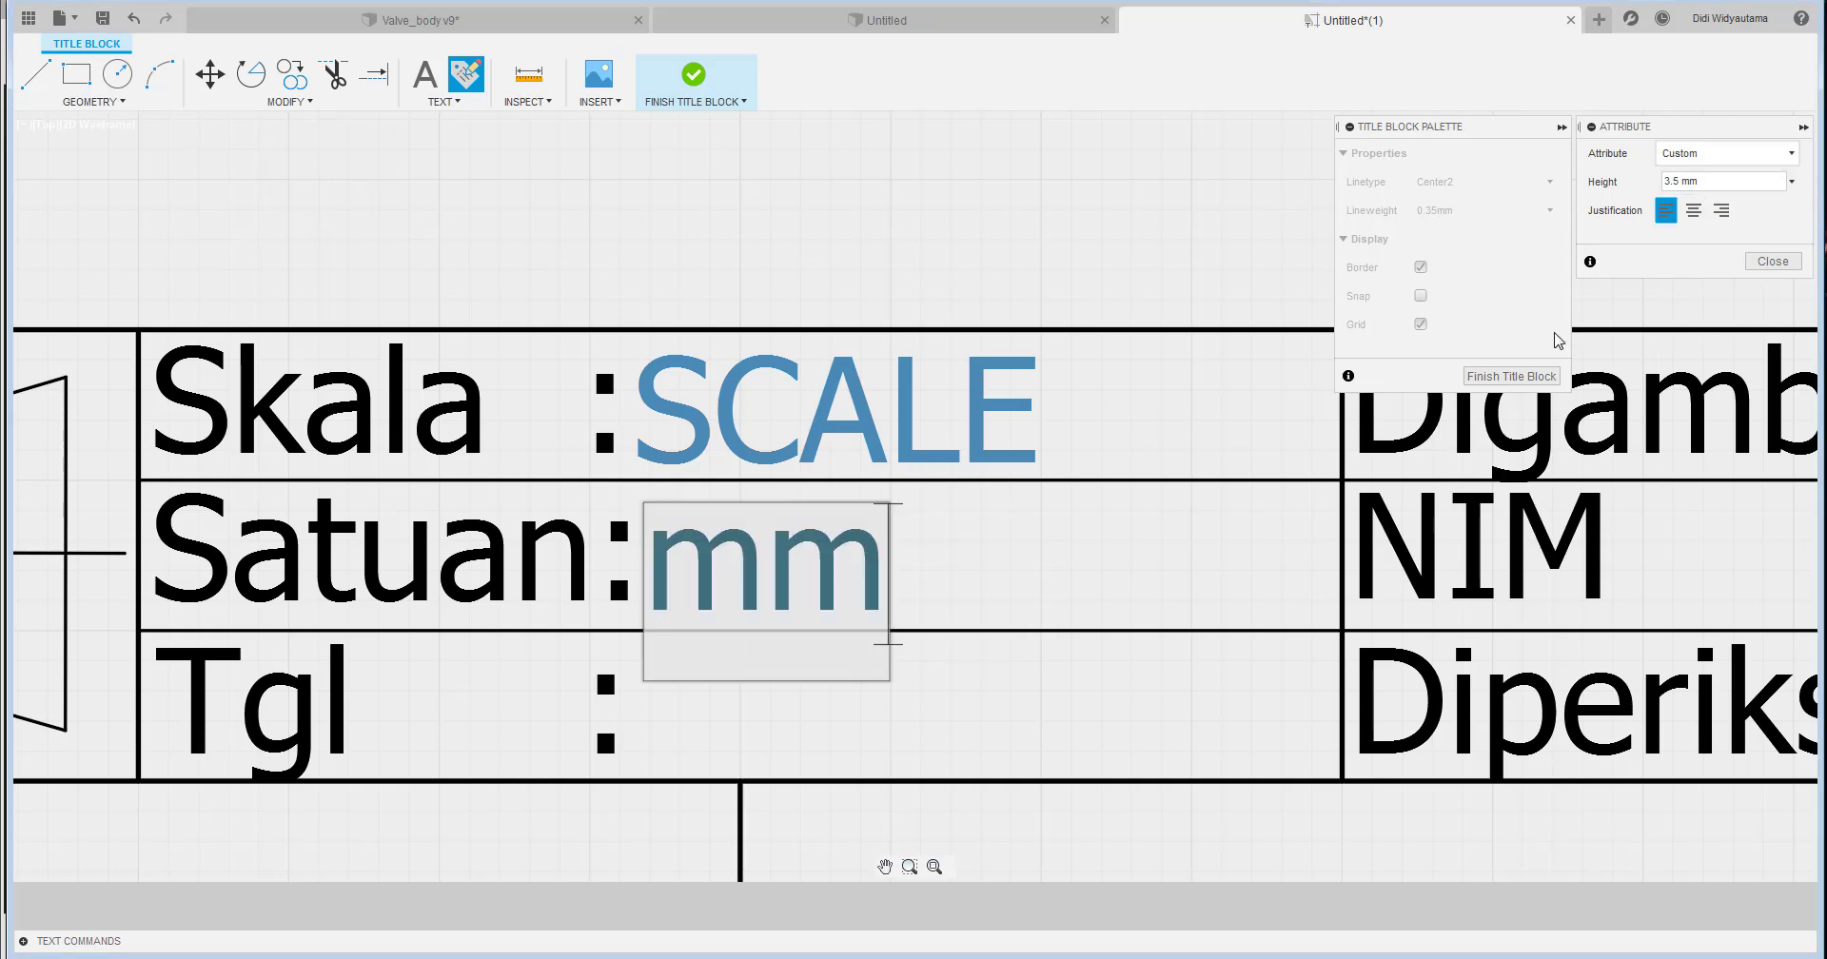
{"action": "left_click", "coordinate": [1771, 261]}
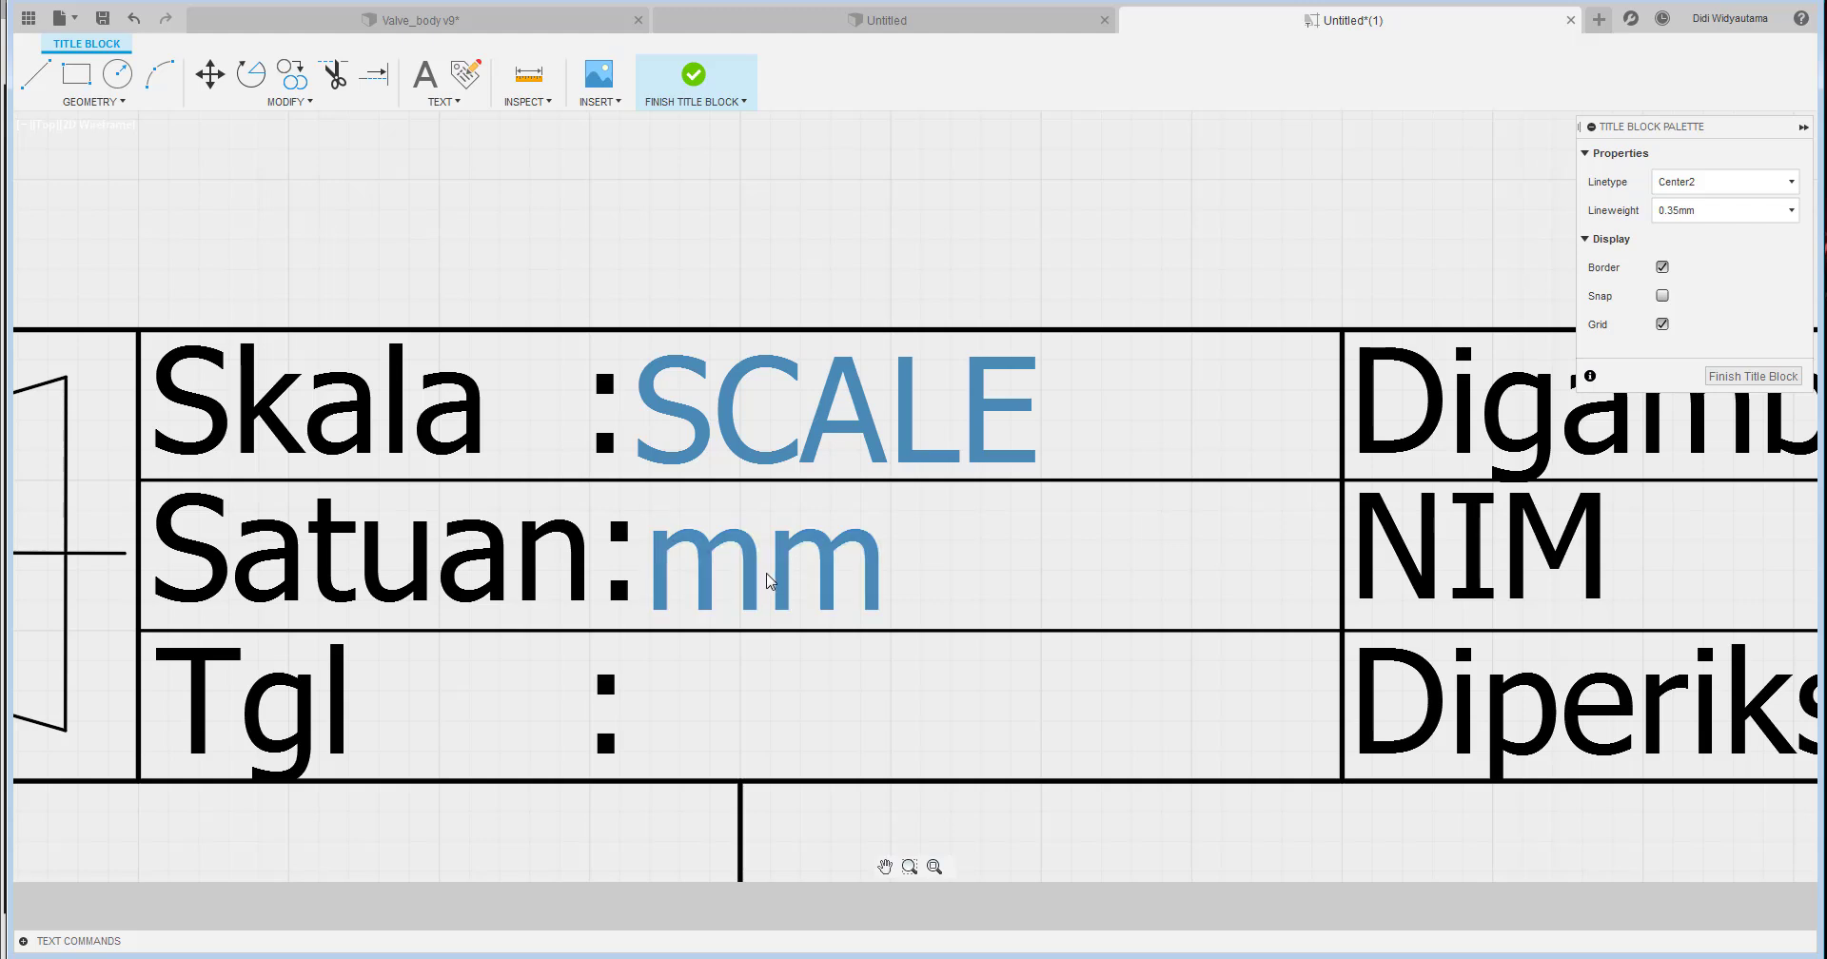
Place a Drawn Date (CREATED_DATE) attribute after the Tgl label.
{"action": "left_click", "coordinate": [466, 74]}
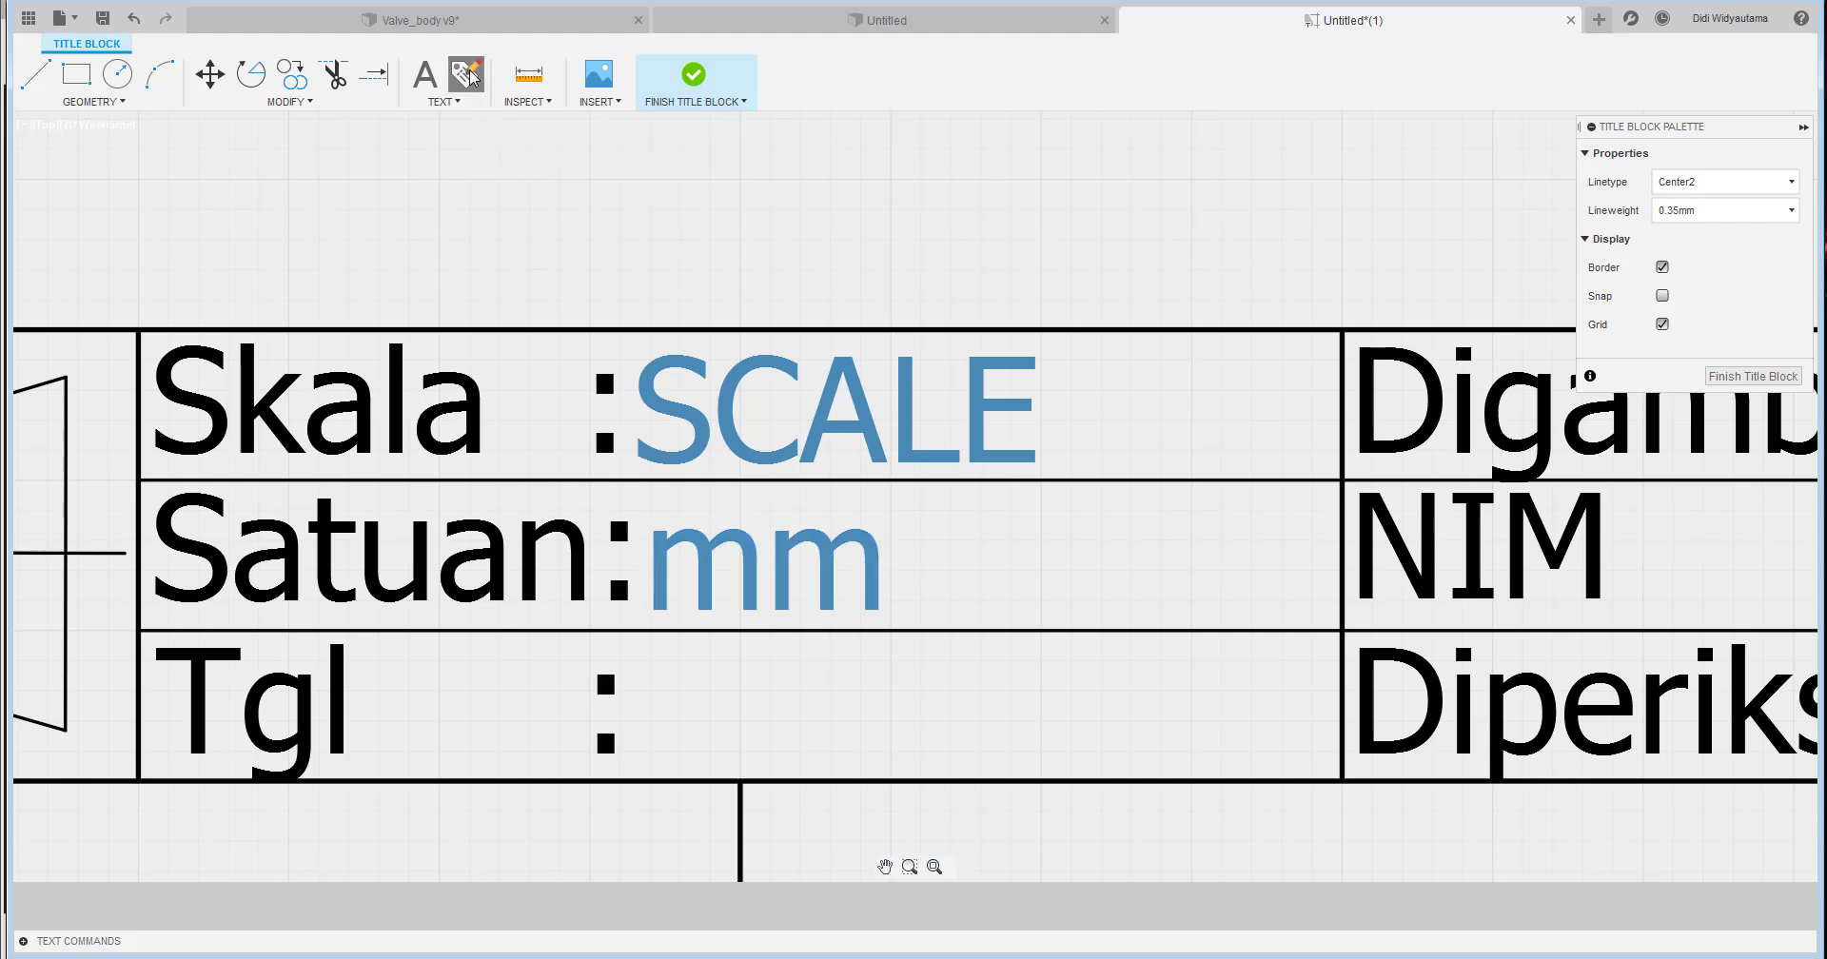
{"action": "left_click", "coordinate": [629, 770]}
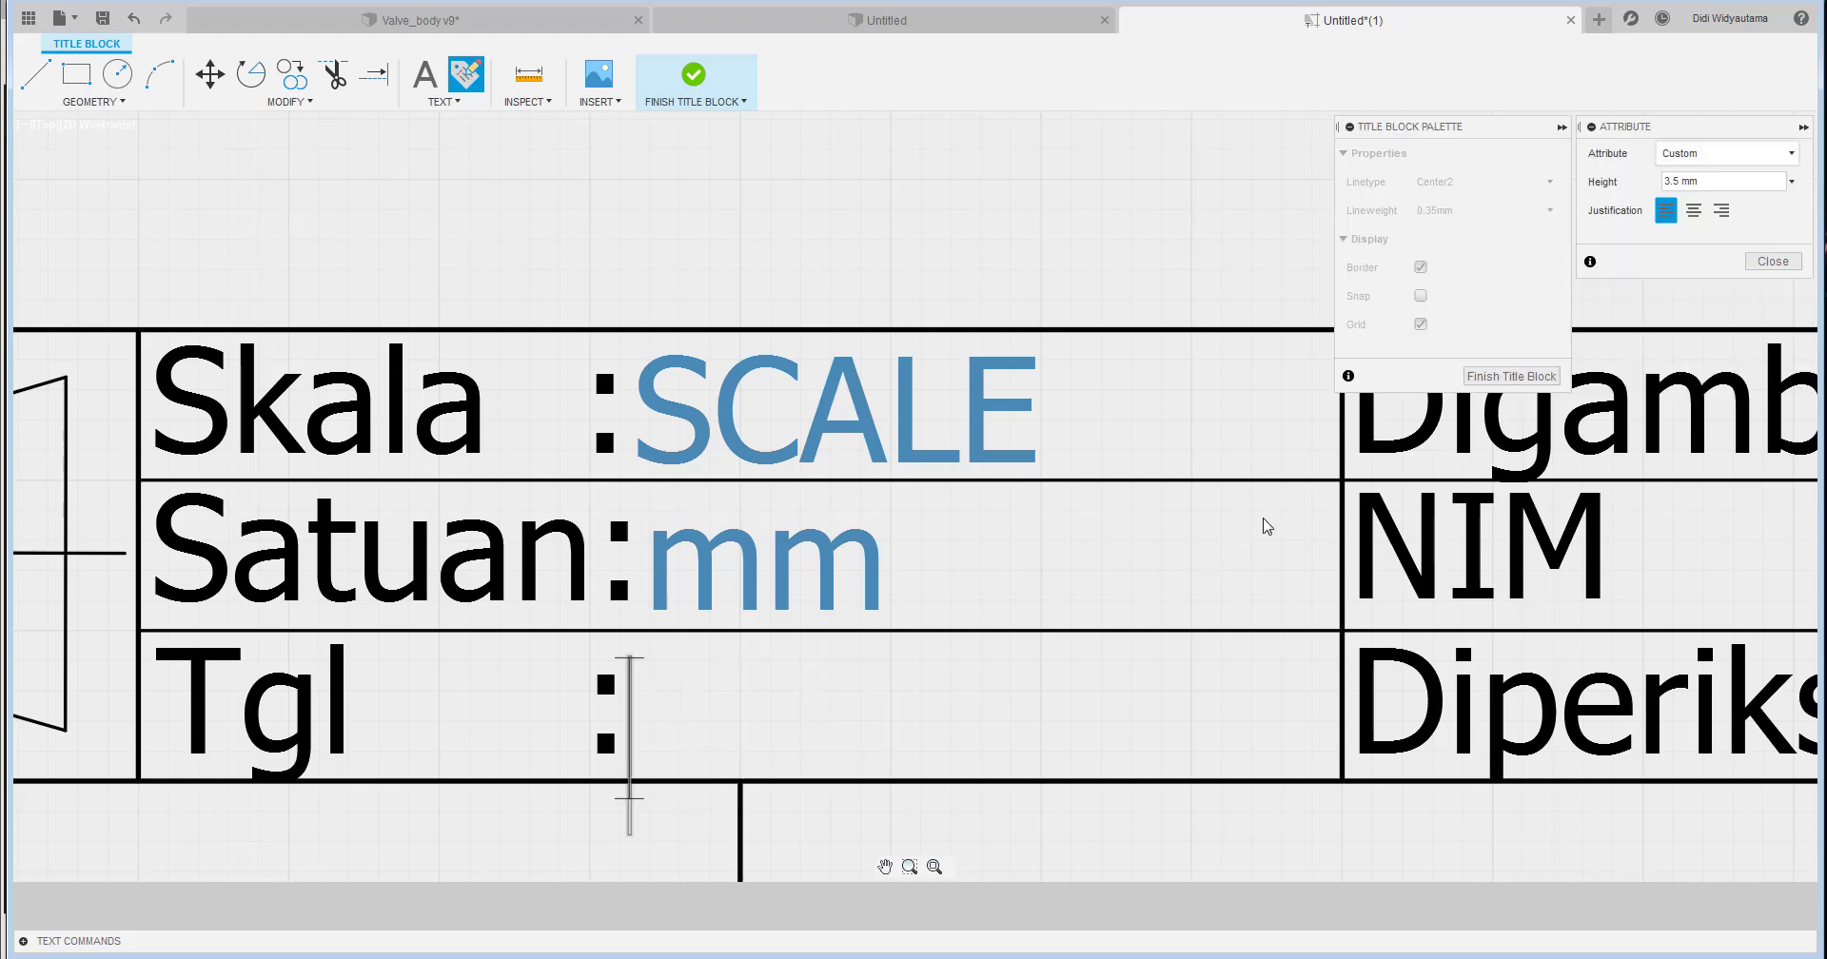
{"action": "left_click", "coordinate": [1794, 157]}
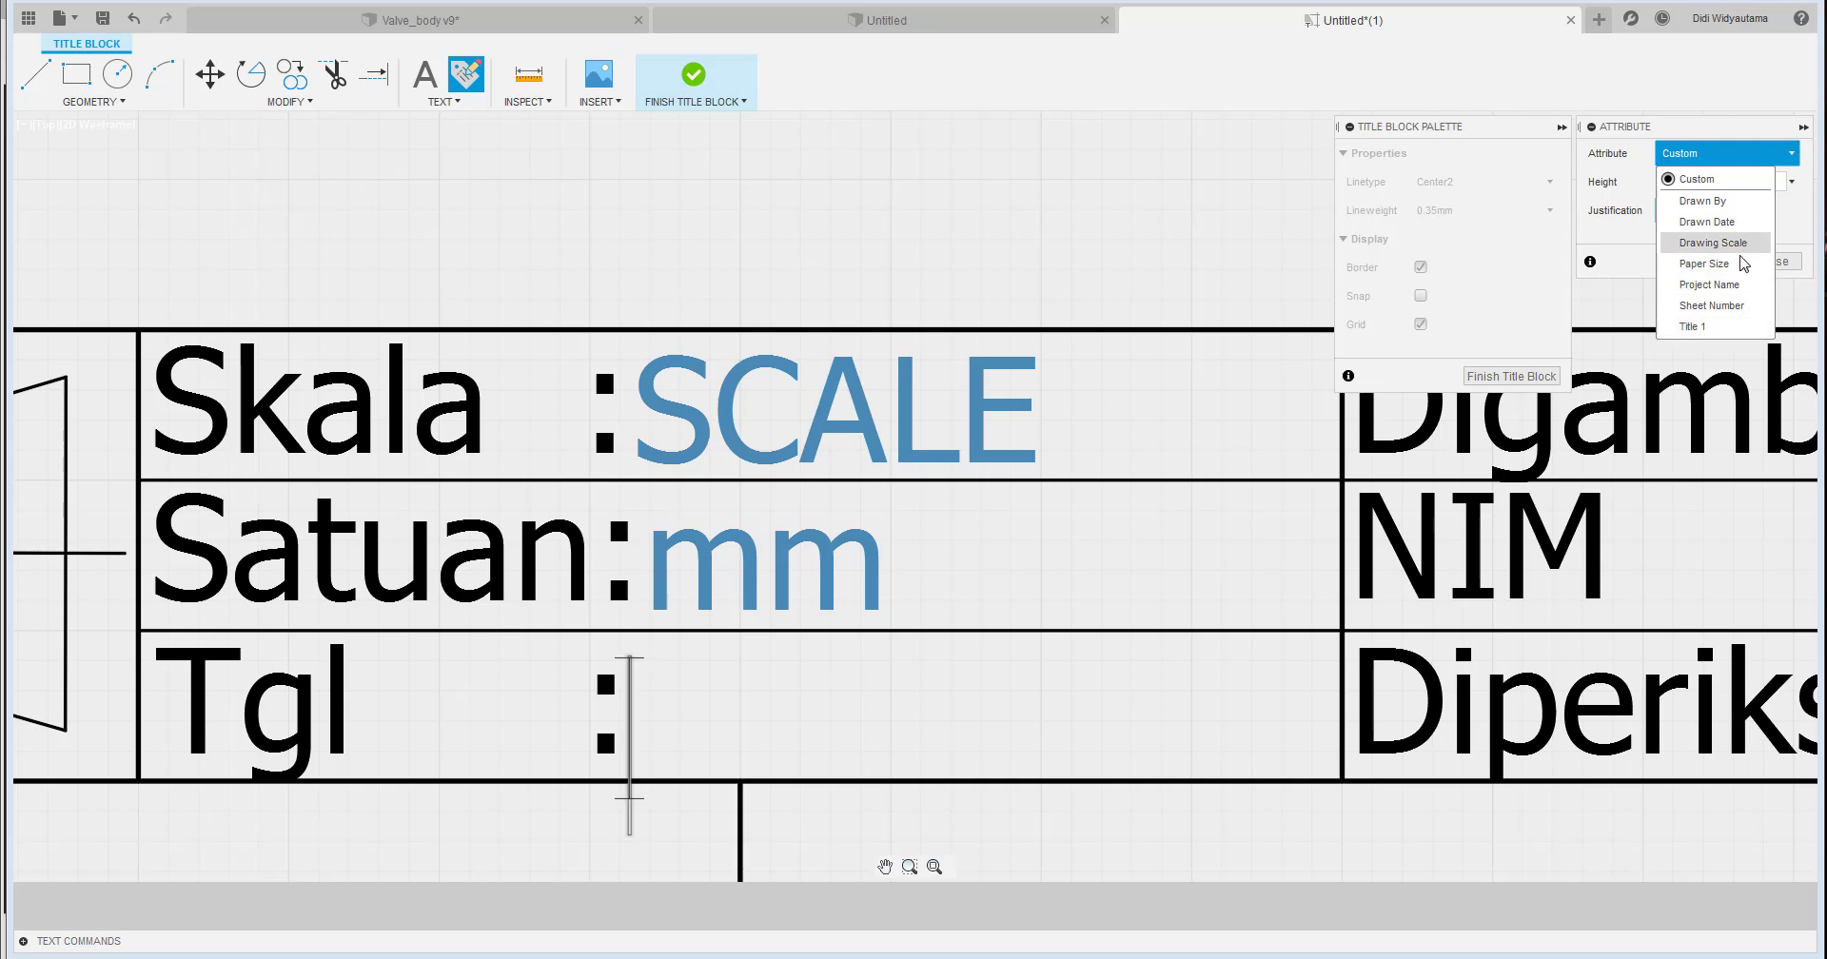
{"action": "left_click", "coordinate": [1748, 226]}
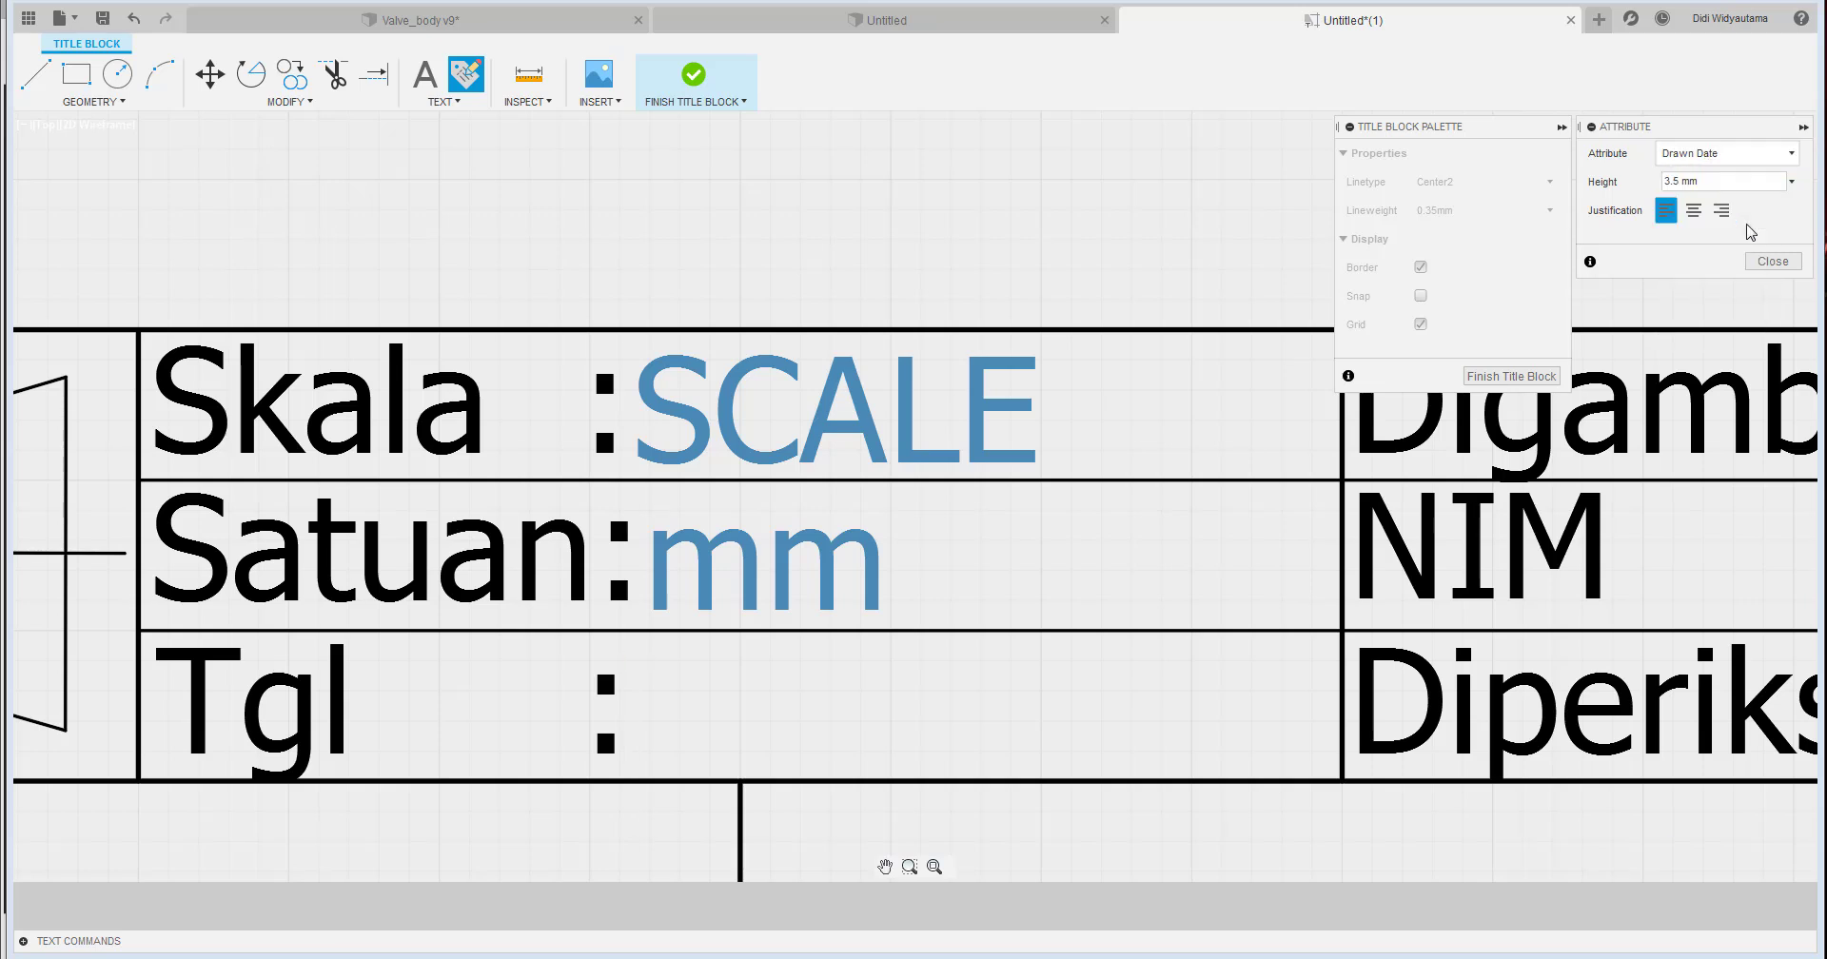
{"action": "left_click", "coordinate": [1771, 262]}
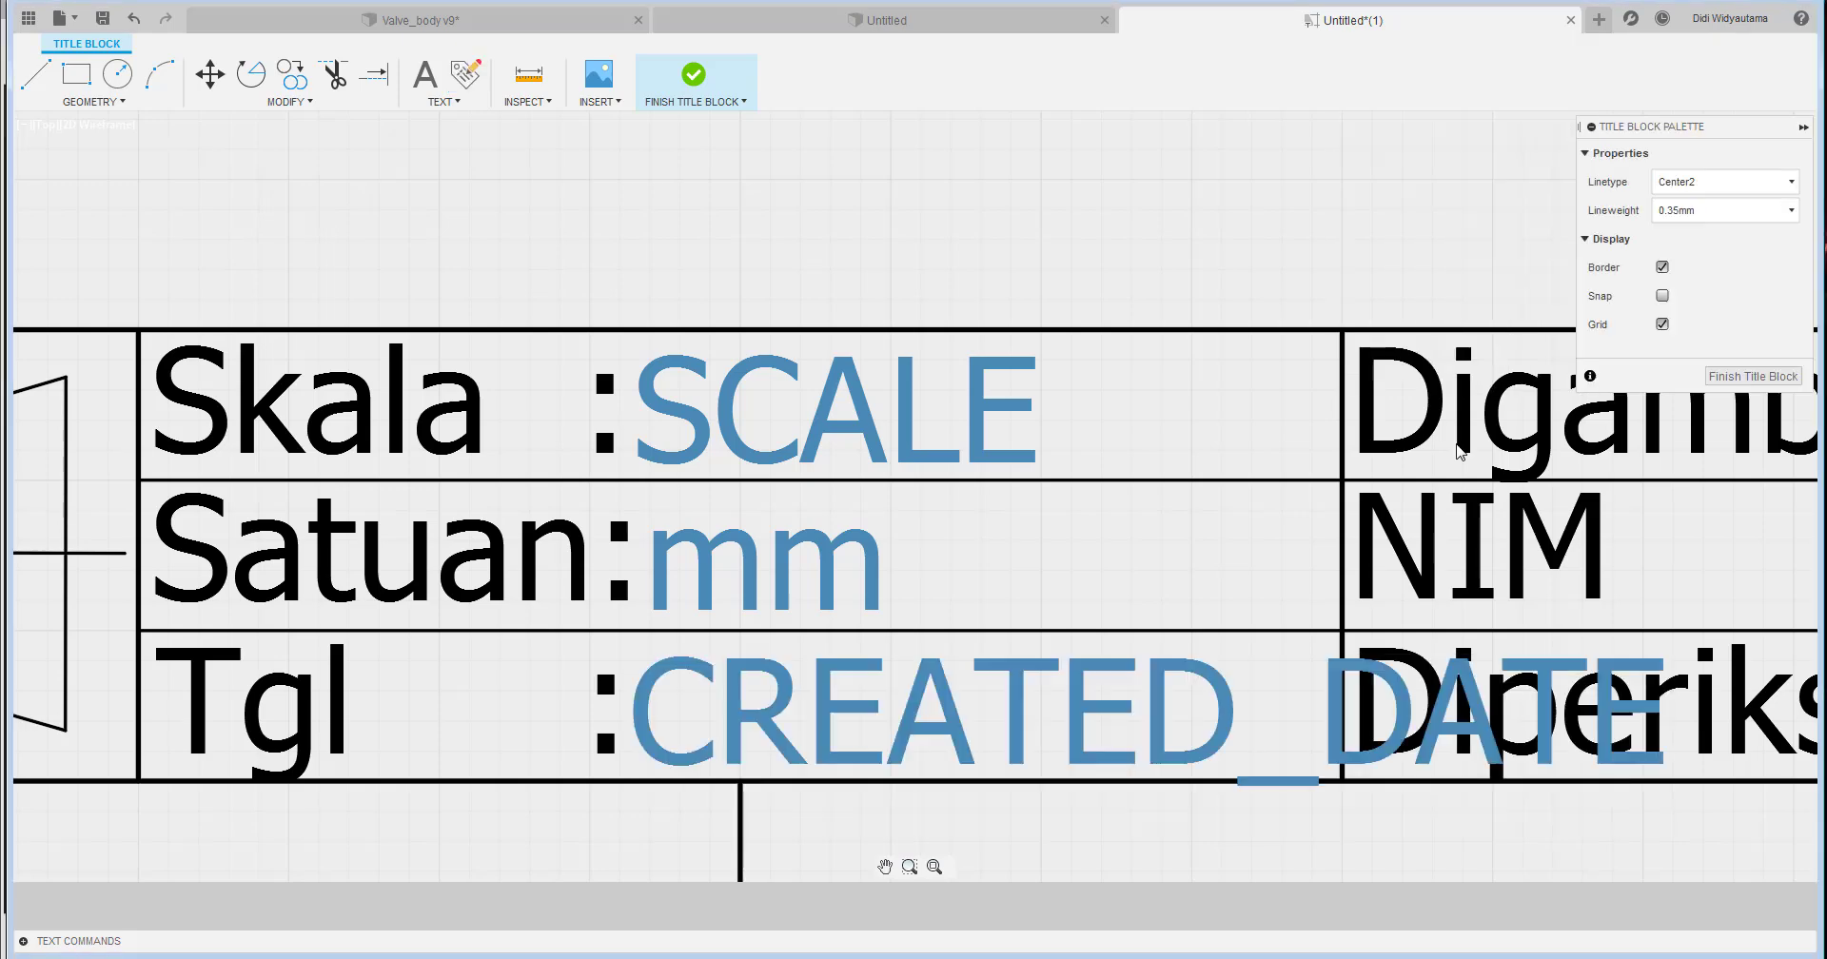
{"action": "scroll", "coordinate": [910, 680], "scroll_direction": "down", "scroll_amount": 2}
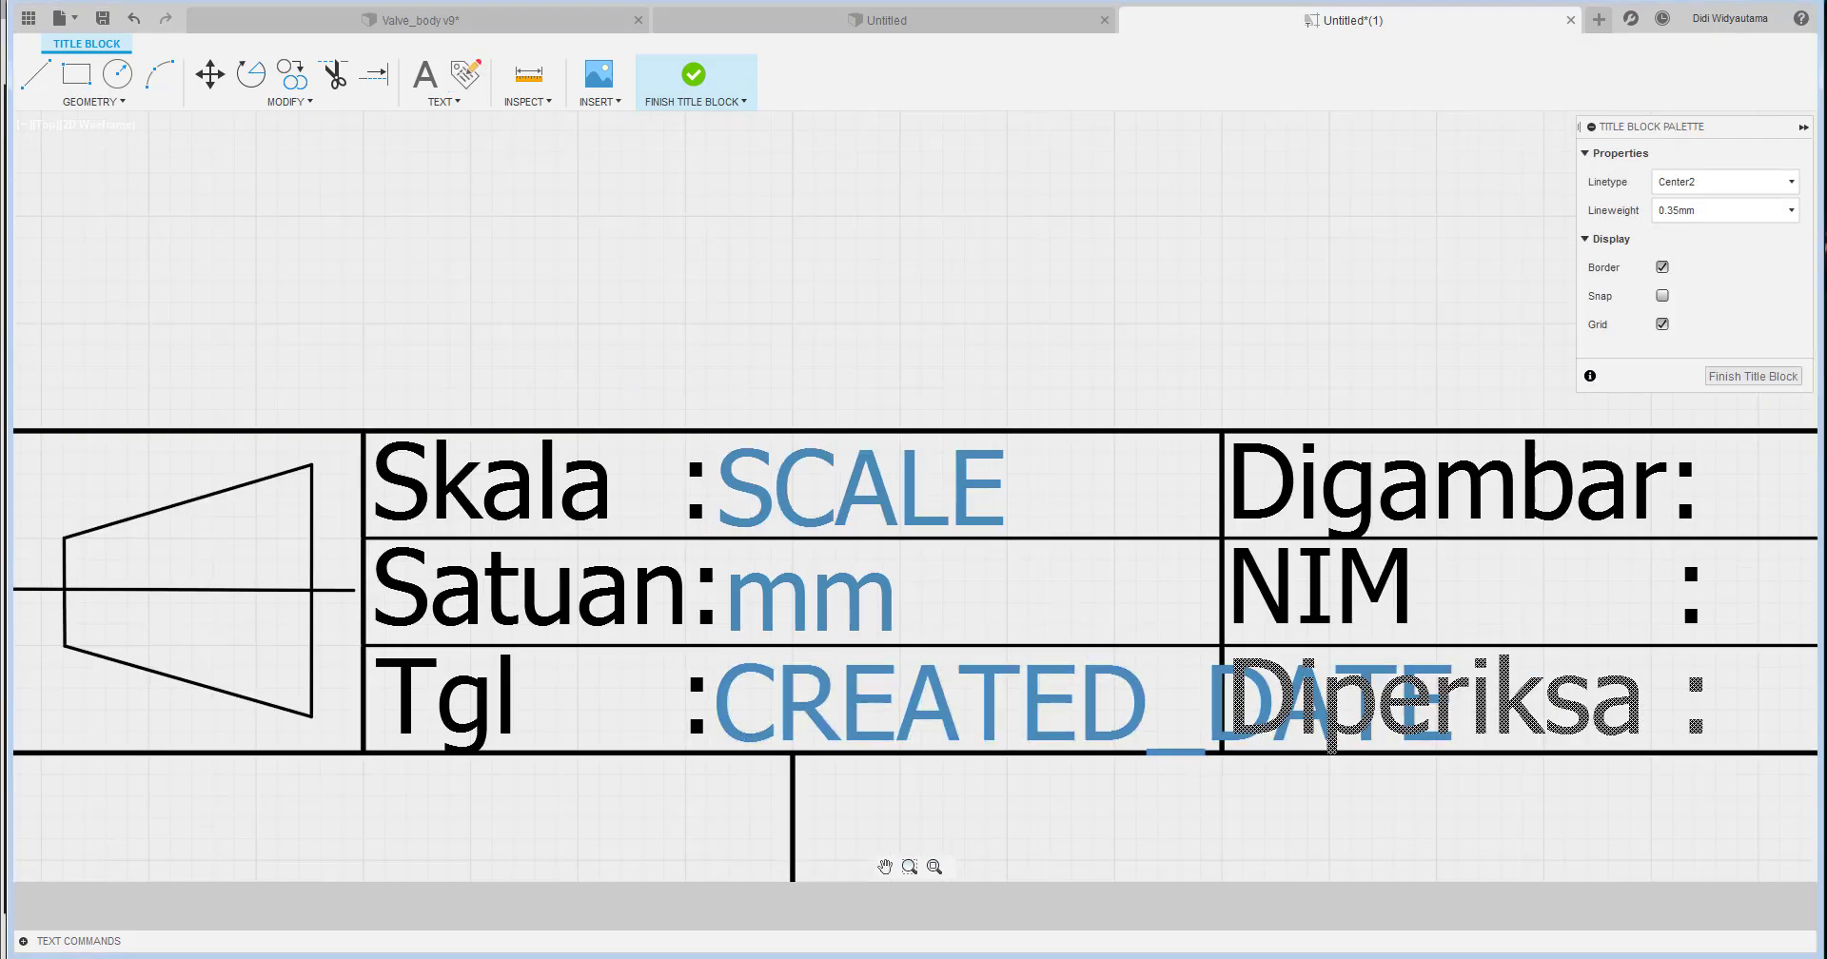
{"action": "middle_click_drag", "start_coordinate": [801, 712], "coordinate": [338, 696]}
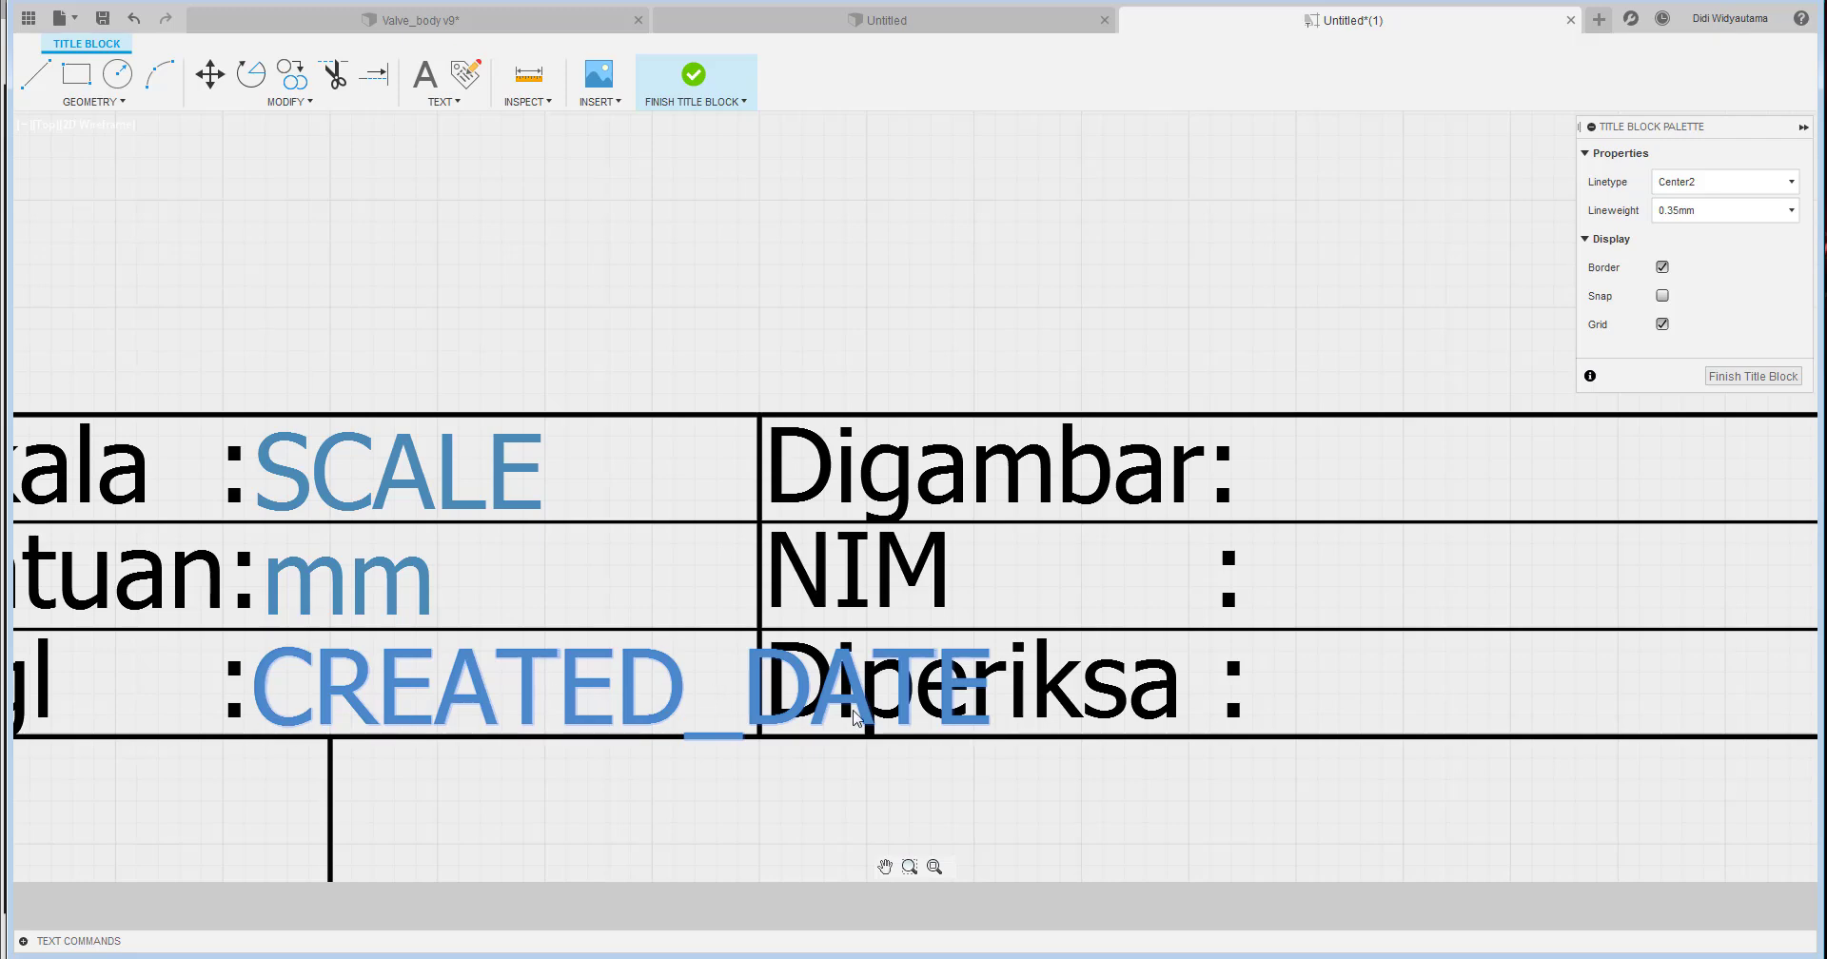
Place a Drawn By (CREATED_BY) attribute after the Digambar label.
{"action": "left_click", "coordinate": [466, 74]}
{"action": "middle_click_drag", "start_coordinate": [1052, 428], "coordinate": [644, 469]}
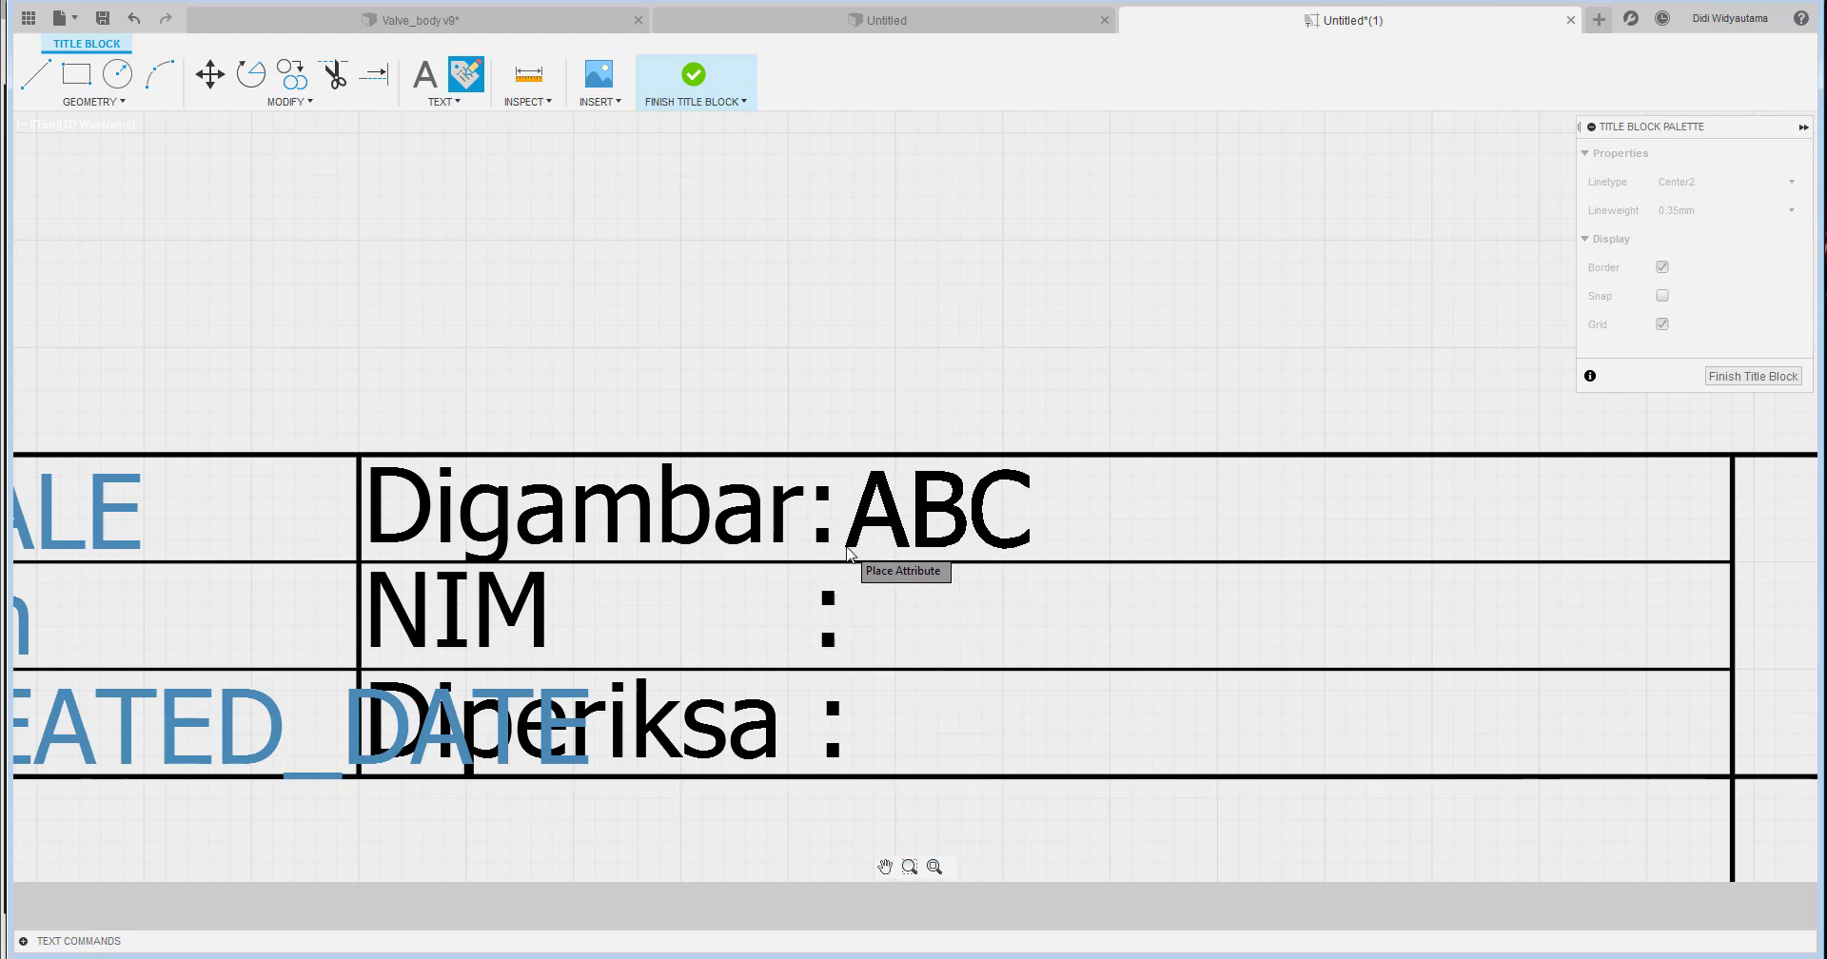
{"action": "left_click", "coordinate": [849, 550]}
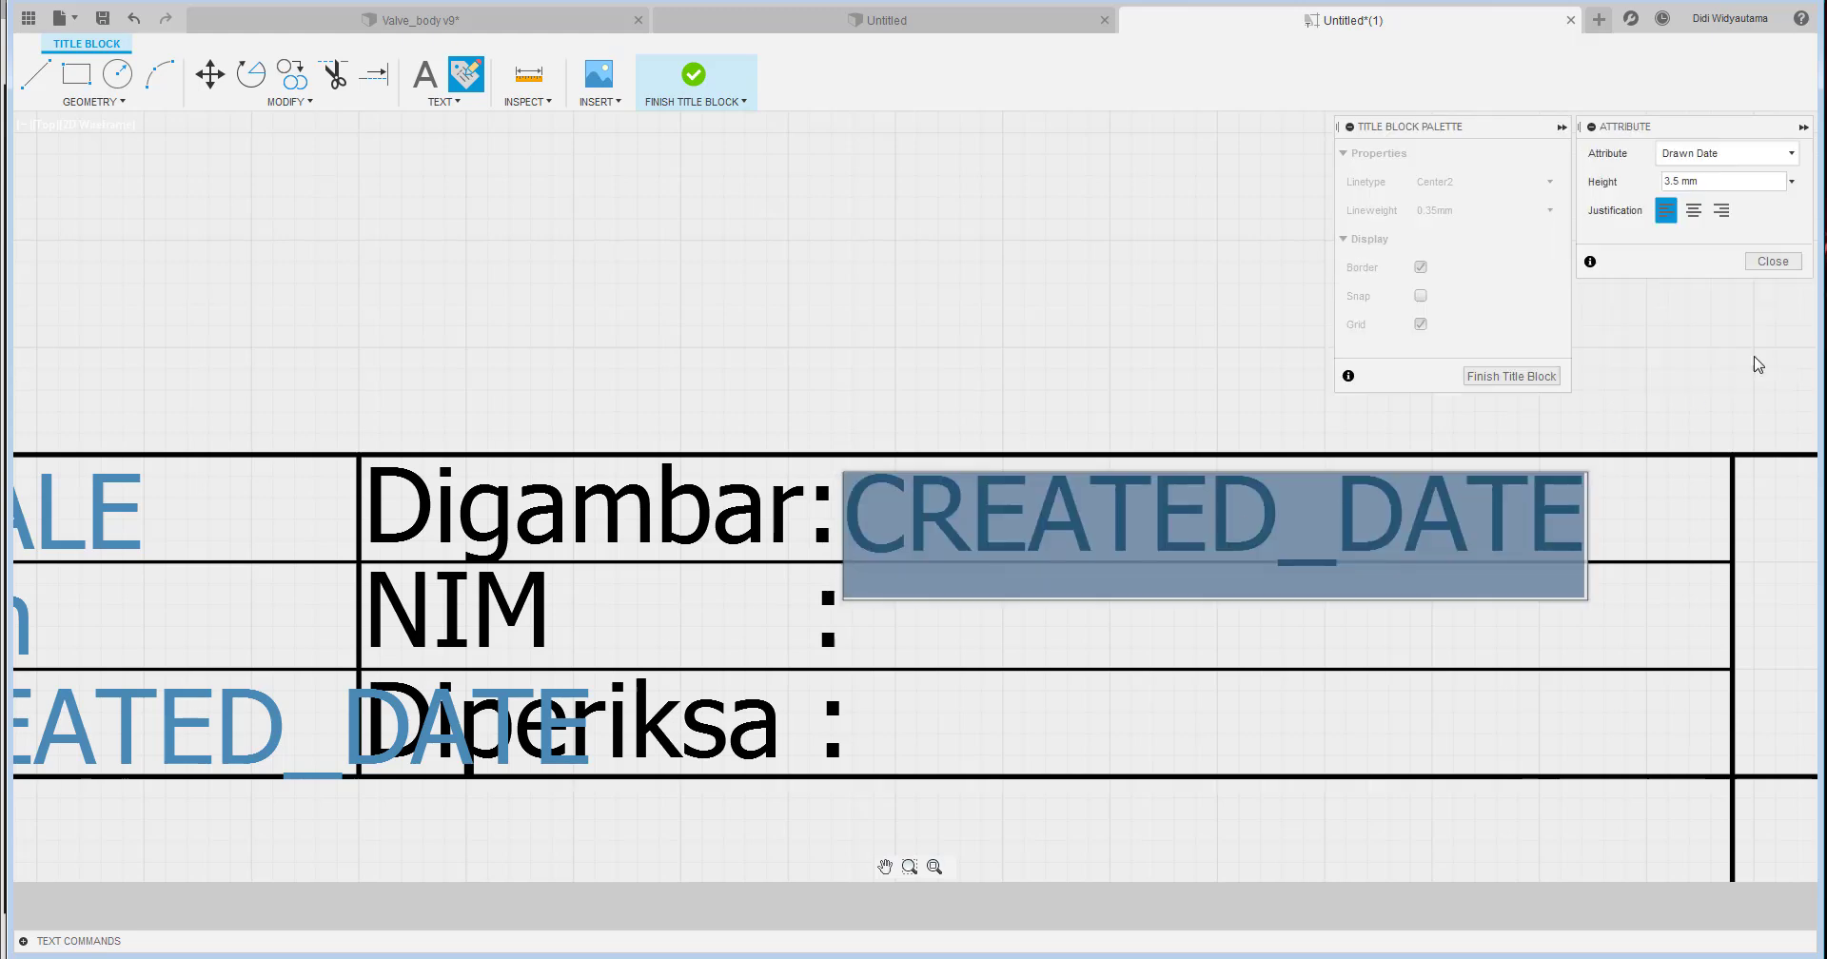
{"action": "left_click", "coordinate": [1764, 157]}
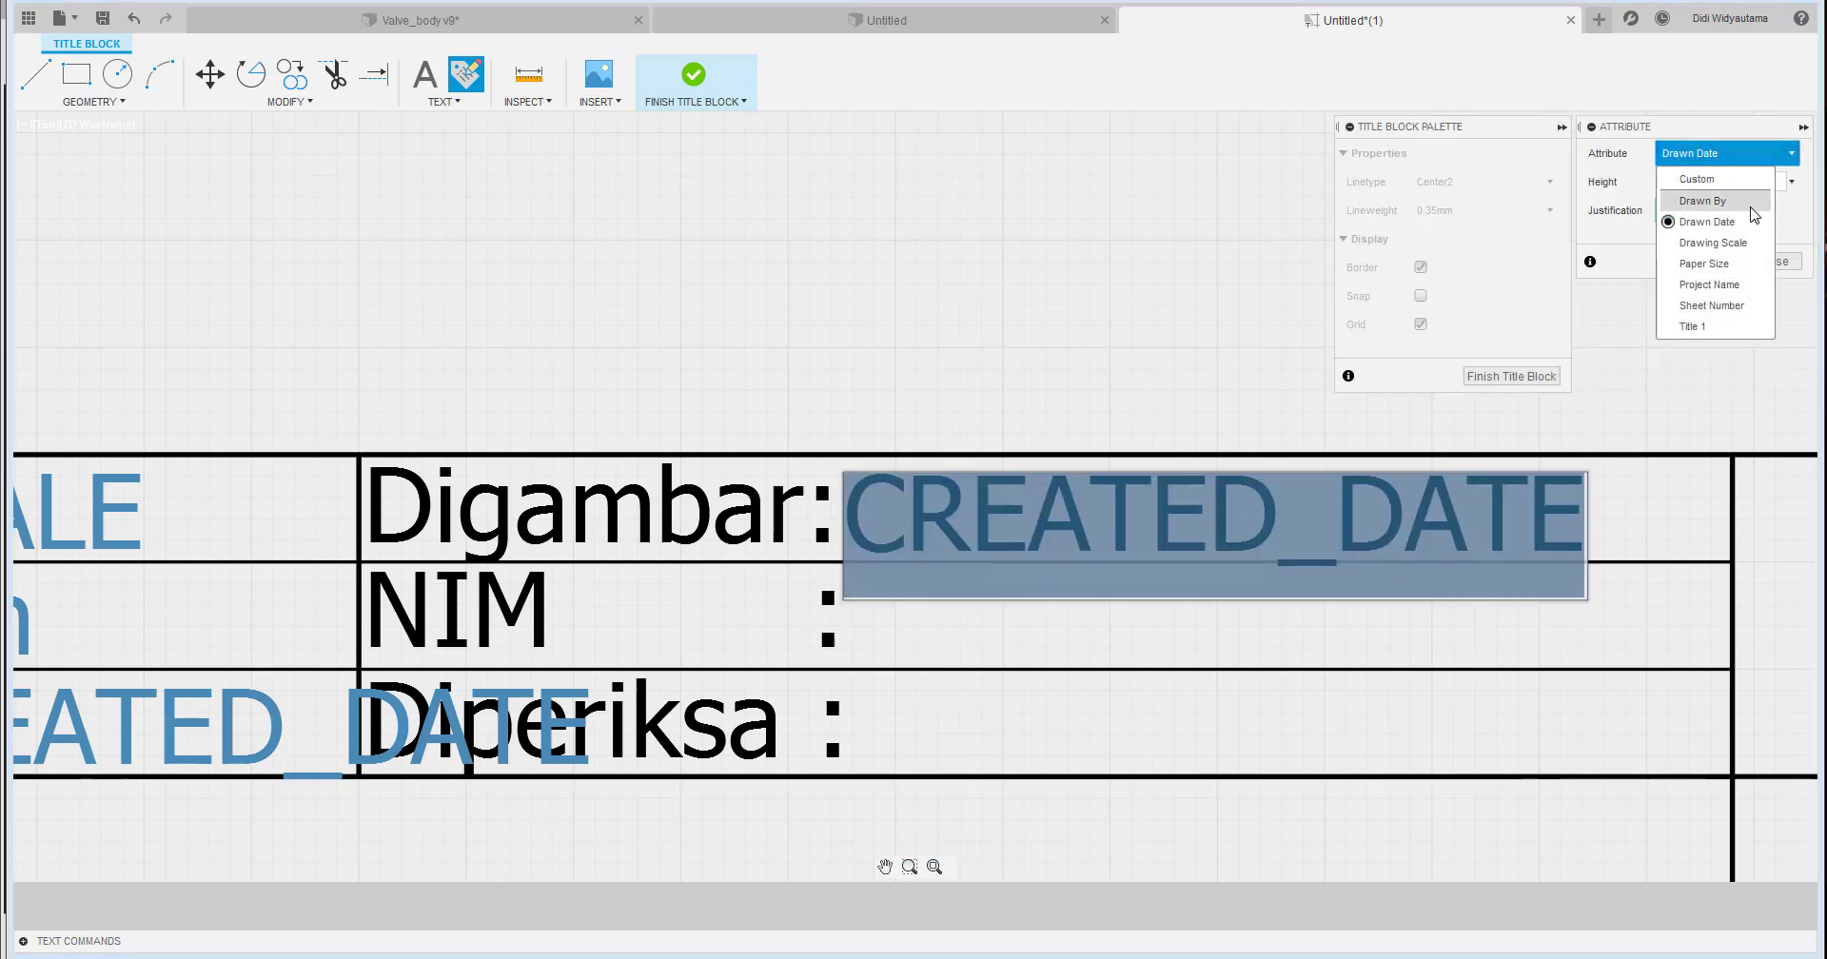
{"action": "left_click", "coordinate": [1714, 200]}
{"action": "left_click", "coordinate": [1773, 262]}
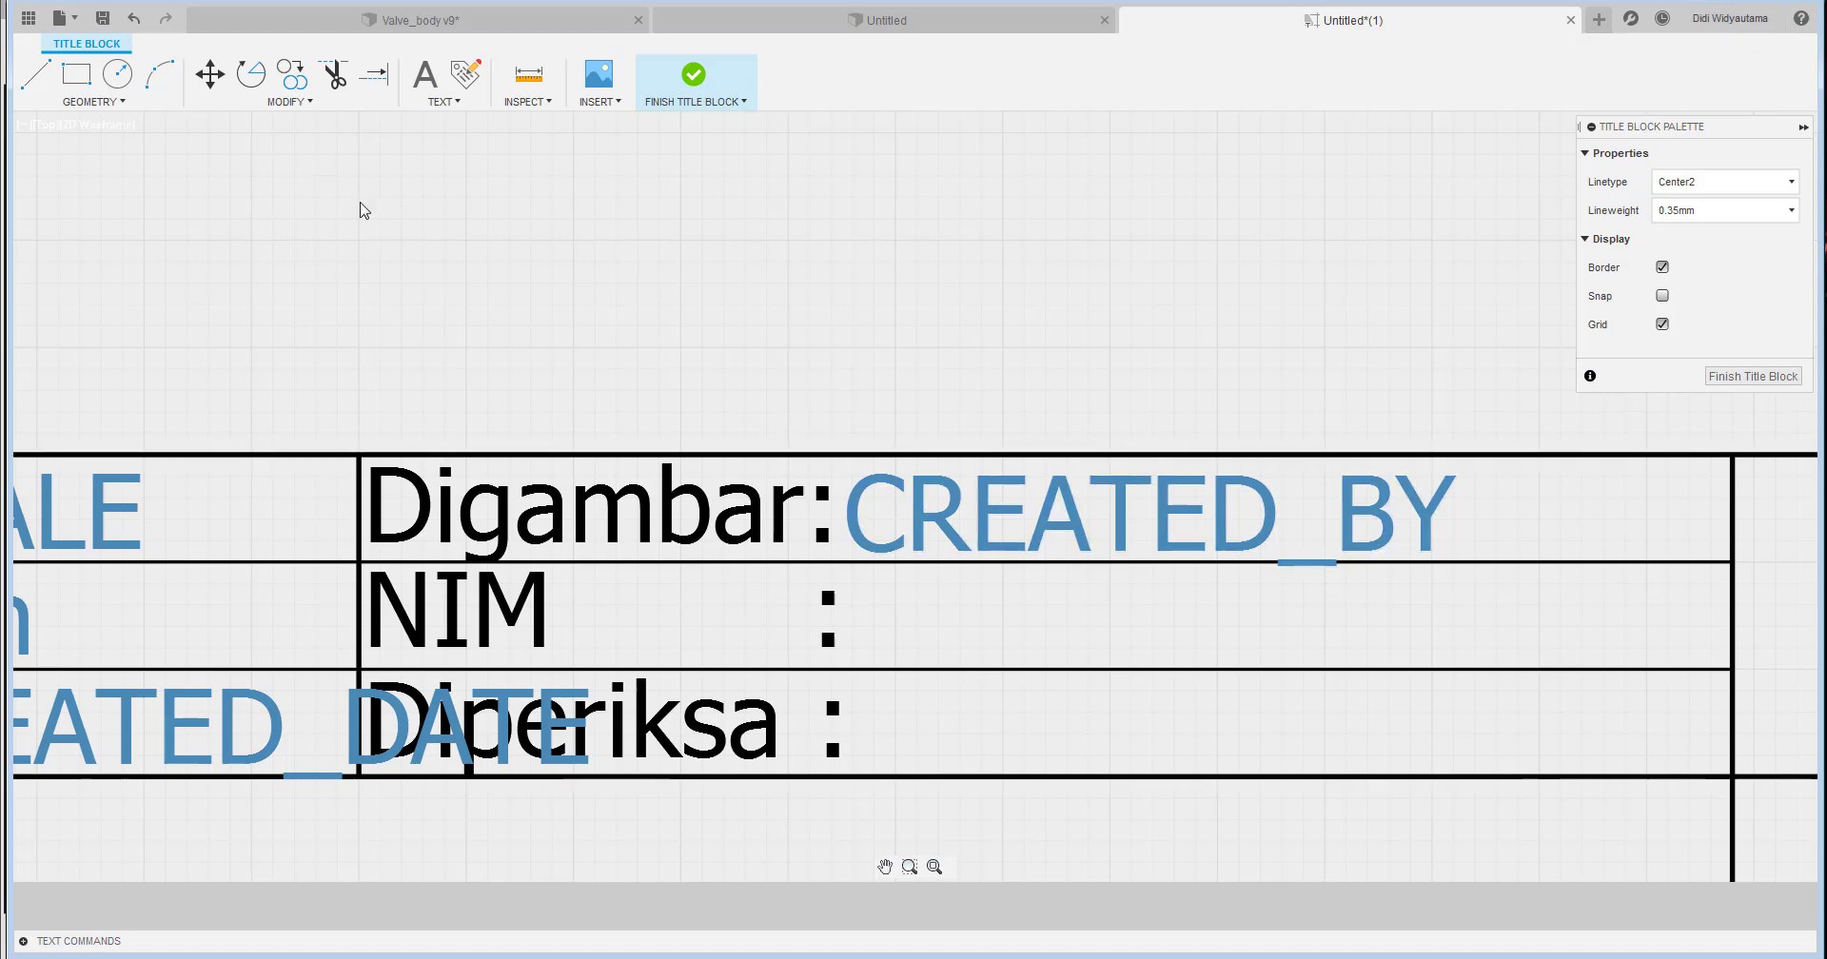
Add a custom attribute holding the student ID number in the NIM row.
{"action": "left_click", "coordinate": [463, 76]}
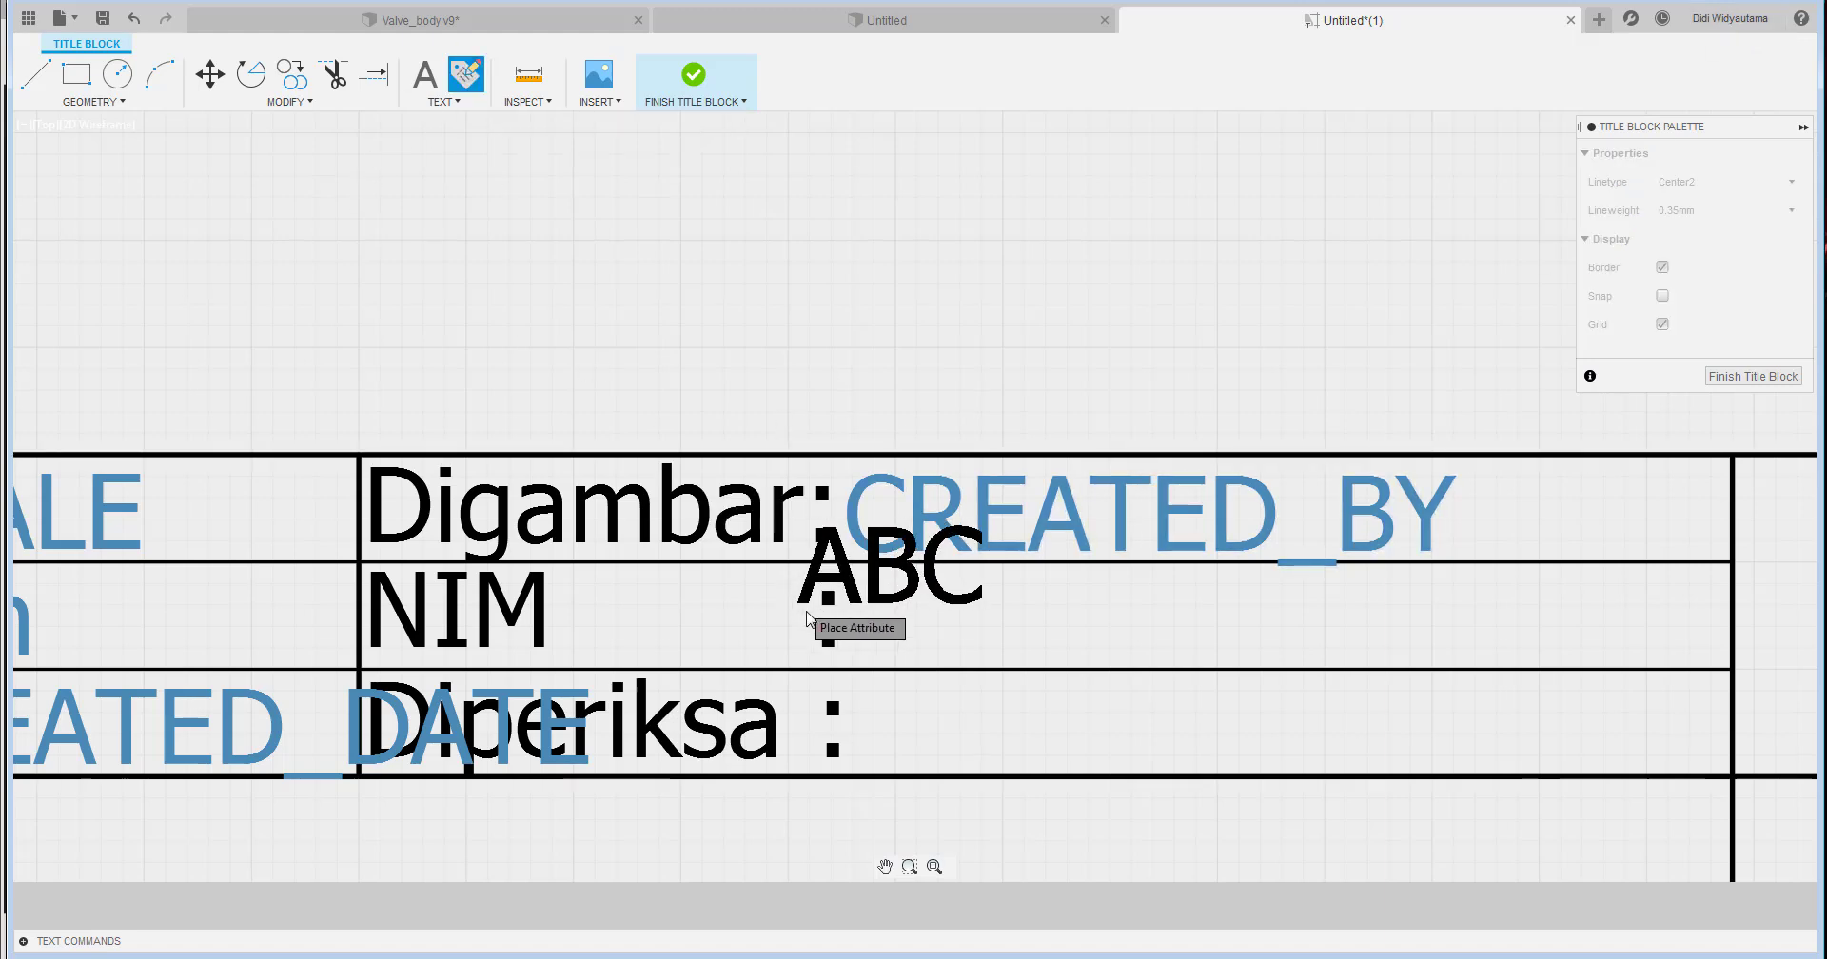
{"action": "left_click", "coordinate": [852, 657]}
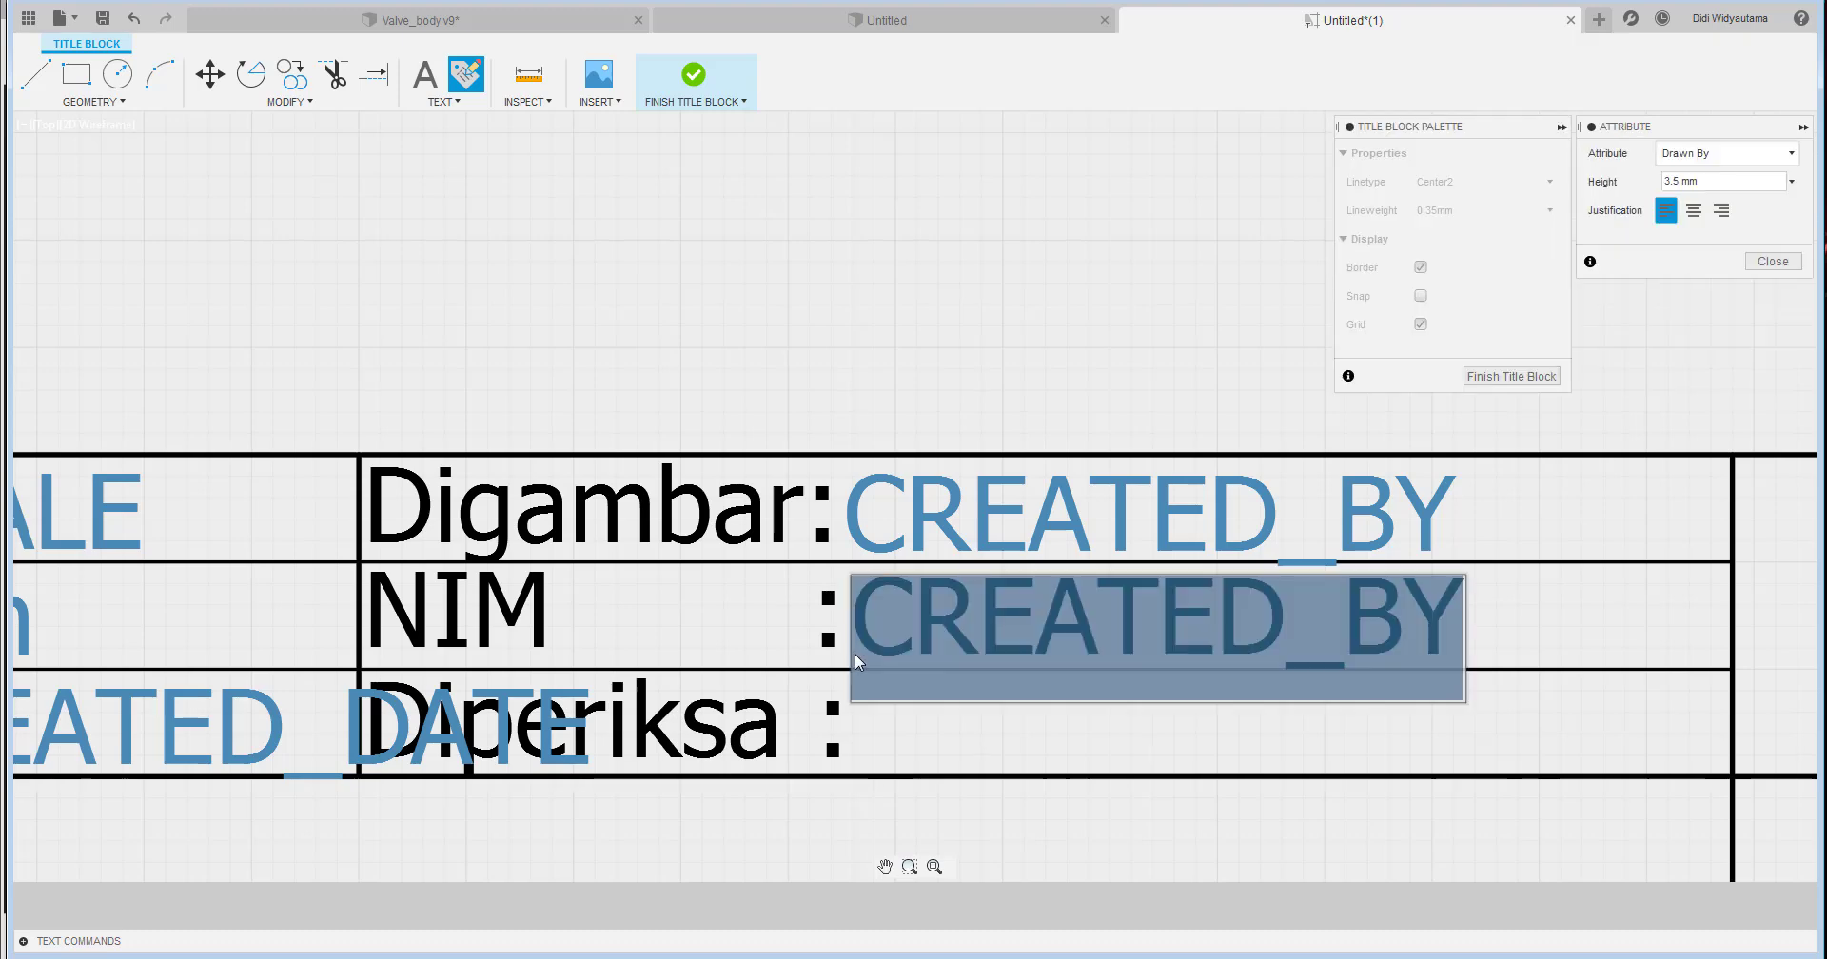
{"action": "left_click", "coordinate": [1725, 152]}
{"action": "left_click", "coordinate": [1718, 180]}
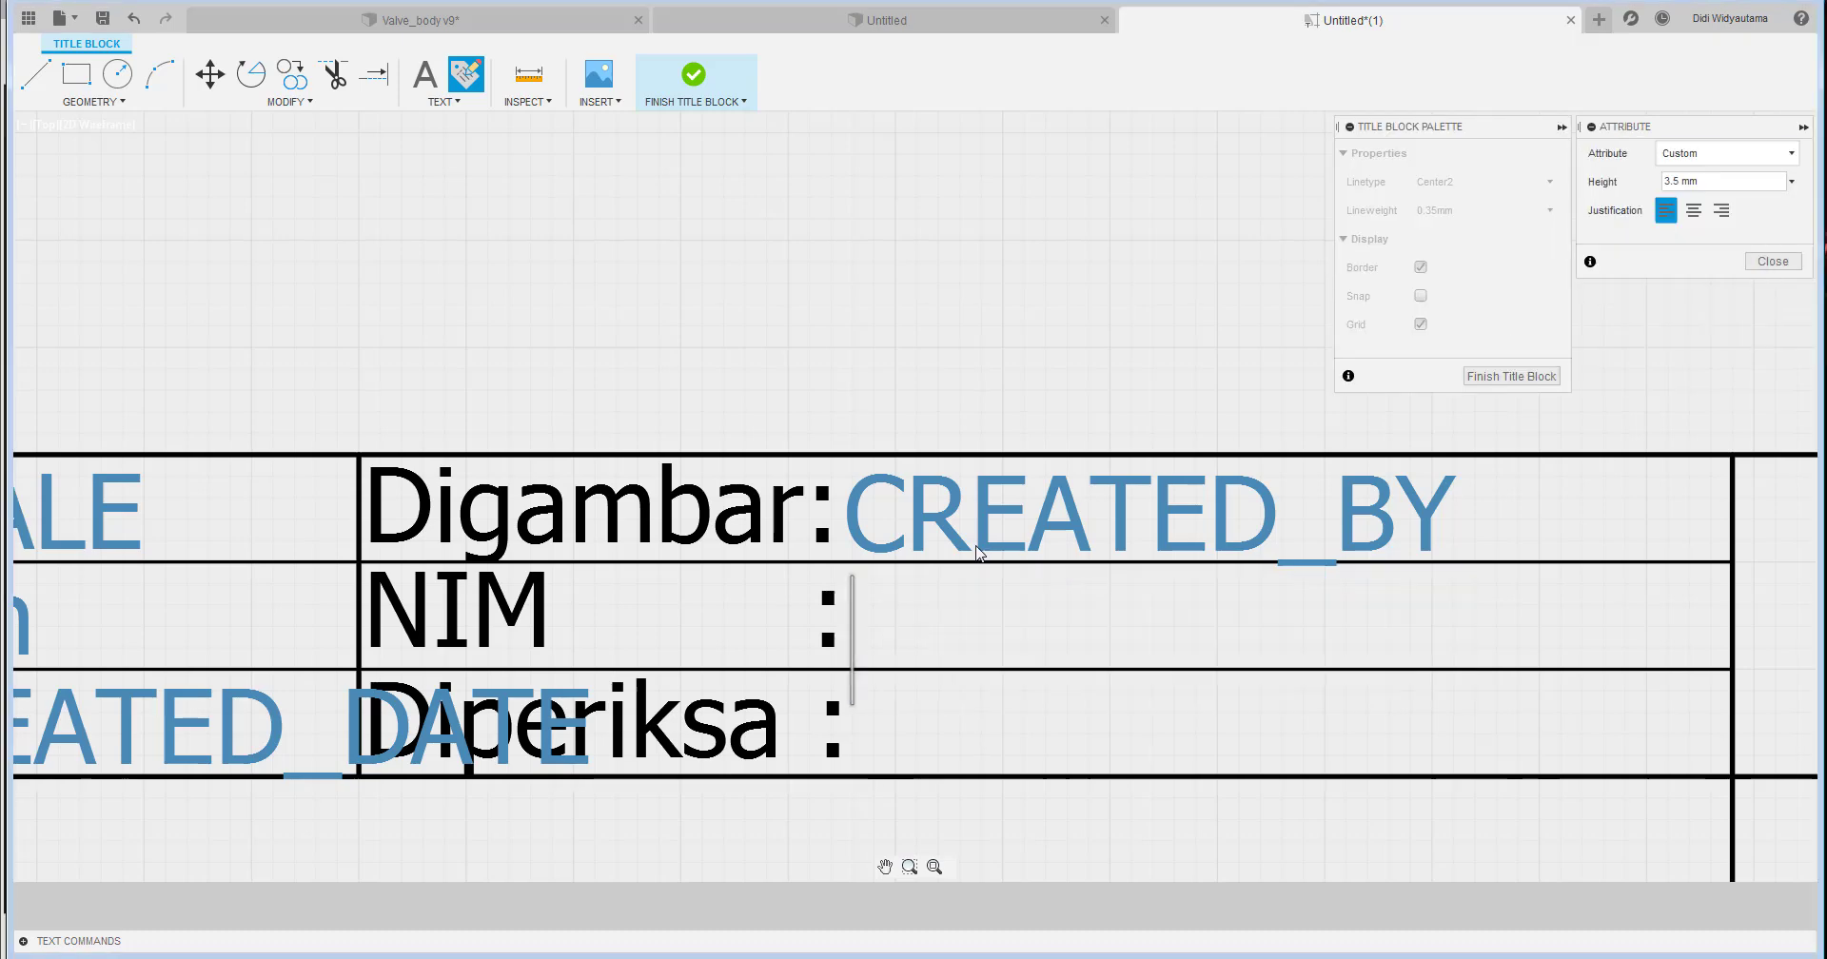
{"action": "type", "text": "51519"}
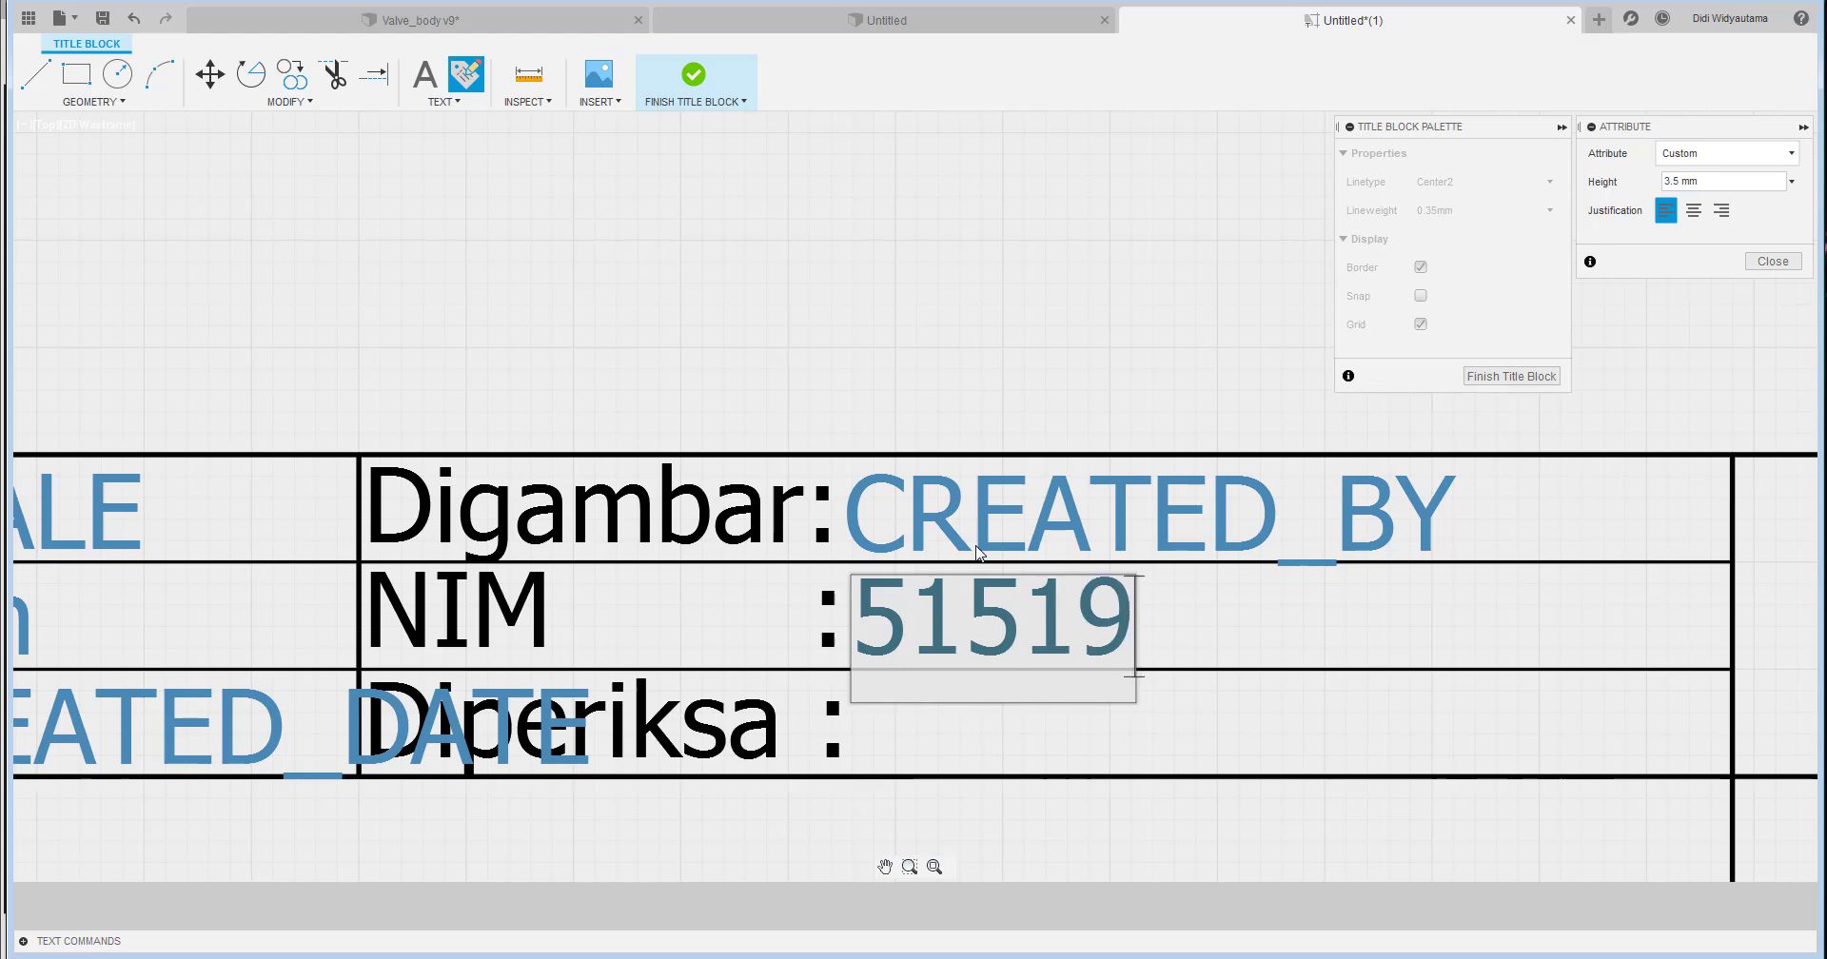
{"action": "type", "text": "0000"}
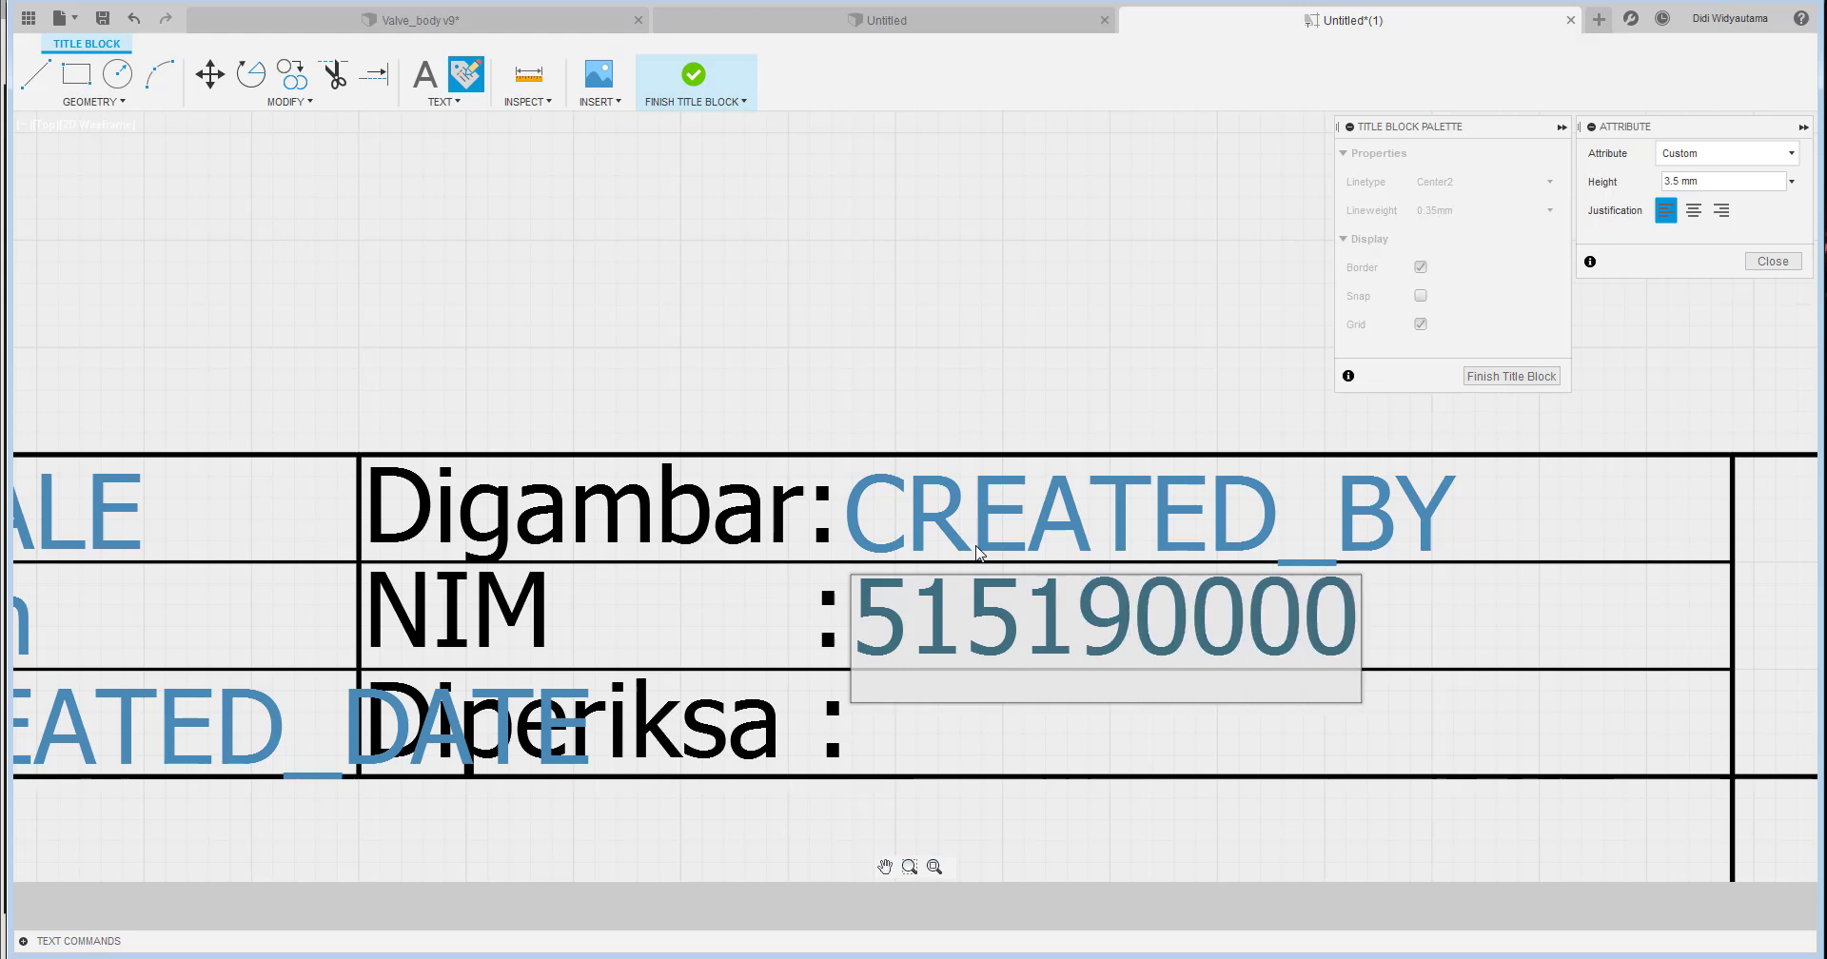
{"action": "left_click", "coordinate": [1773, 265]}
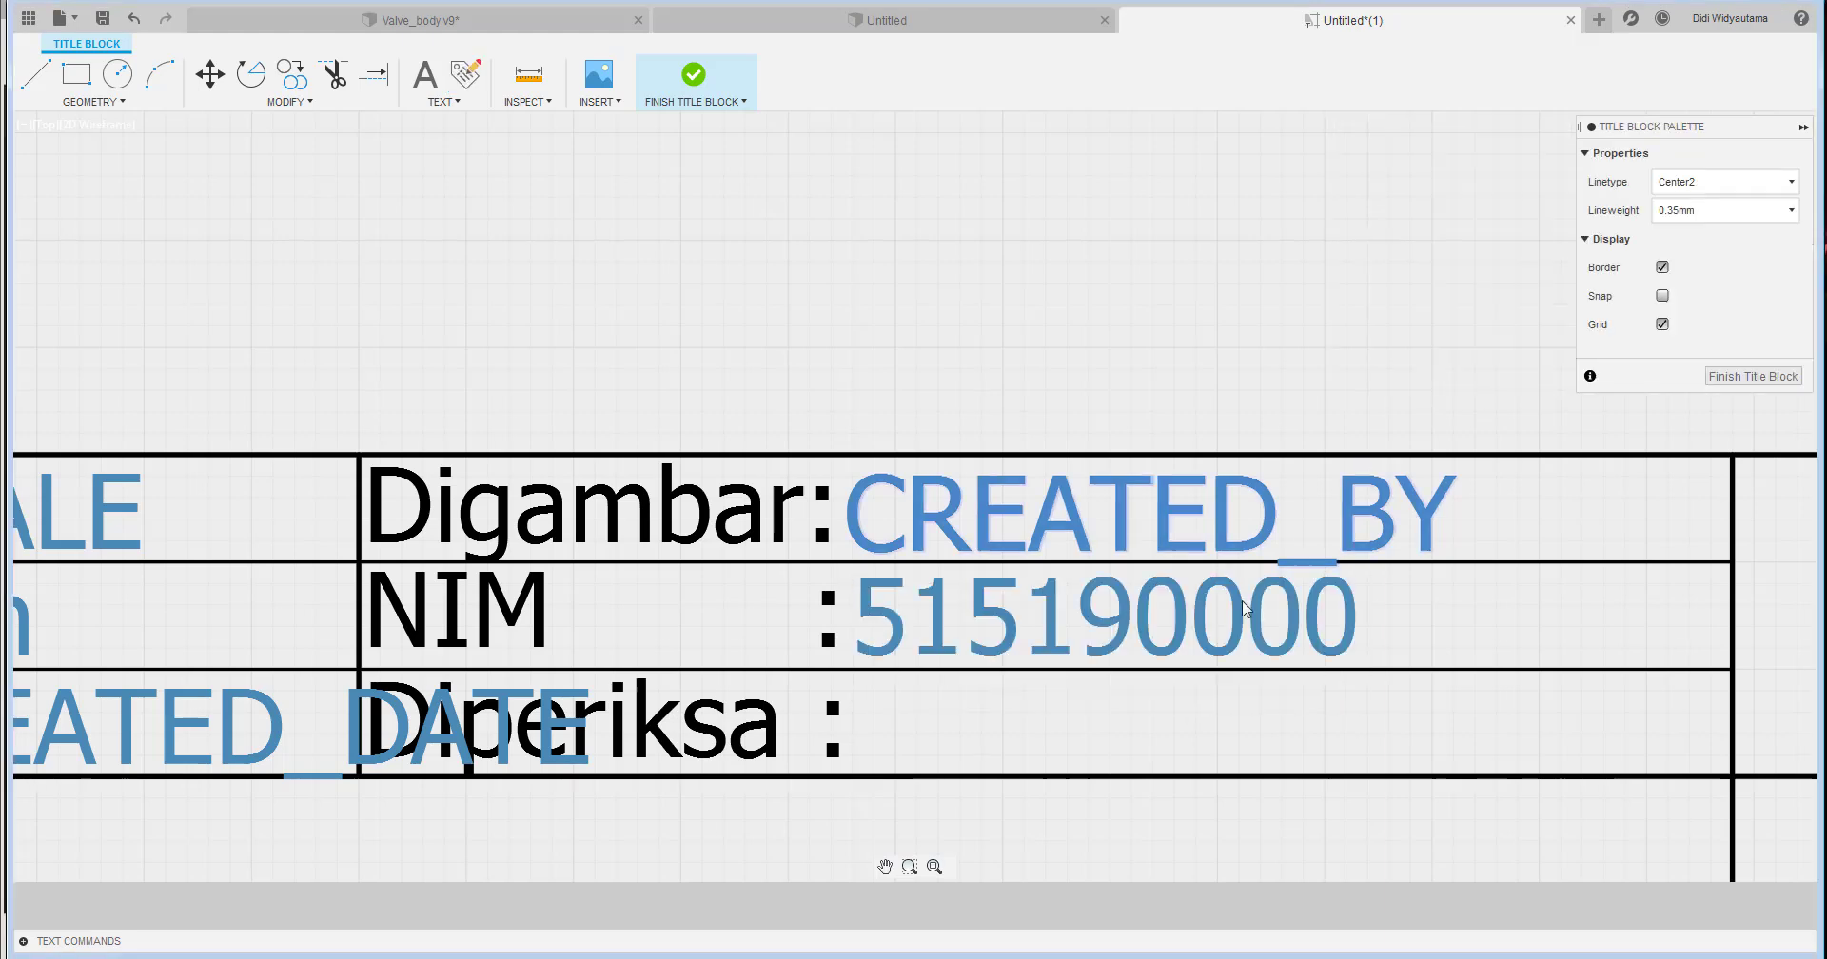
Add a custom 'Asisten Dosen' attribute after the Diperiksa label.
{"action": "left_click", "coordinate": [466, 73]}
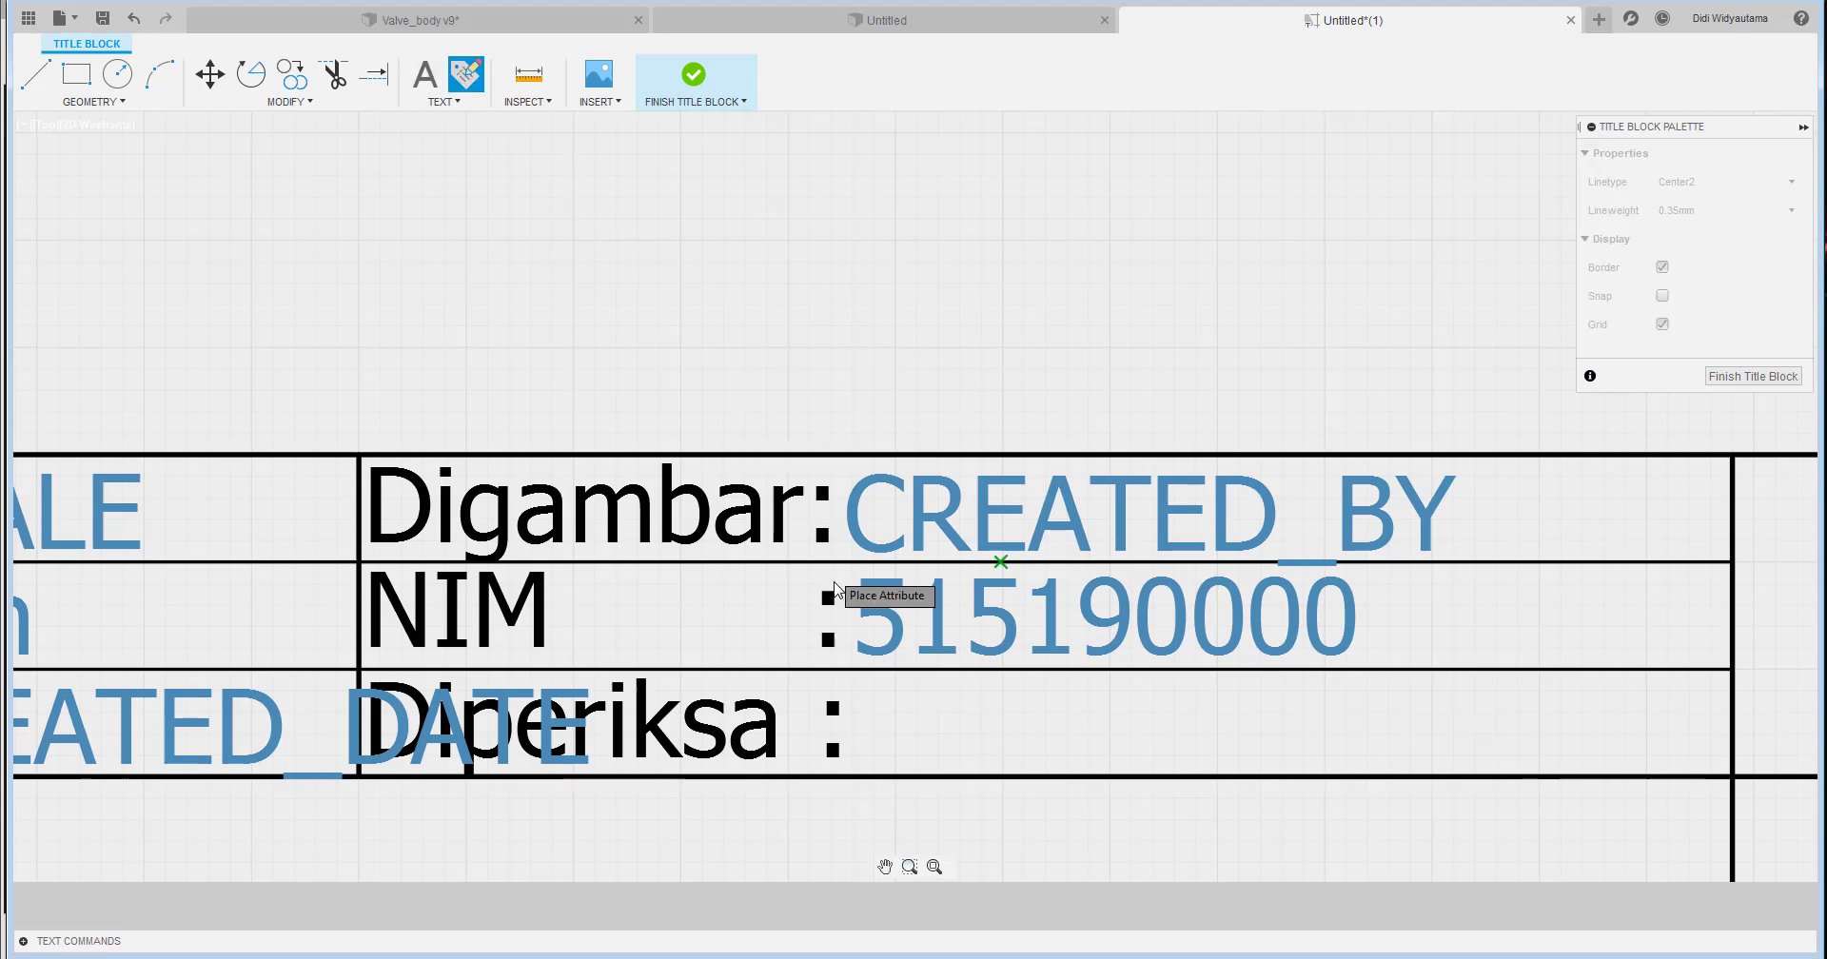
{"action": "left_click", "coordinate": [856, 772]}
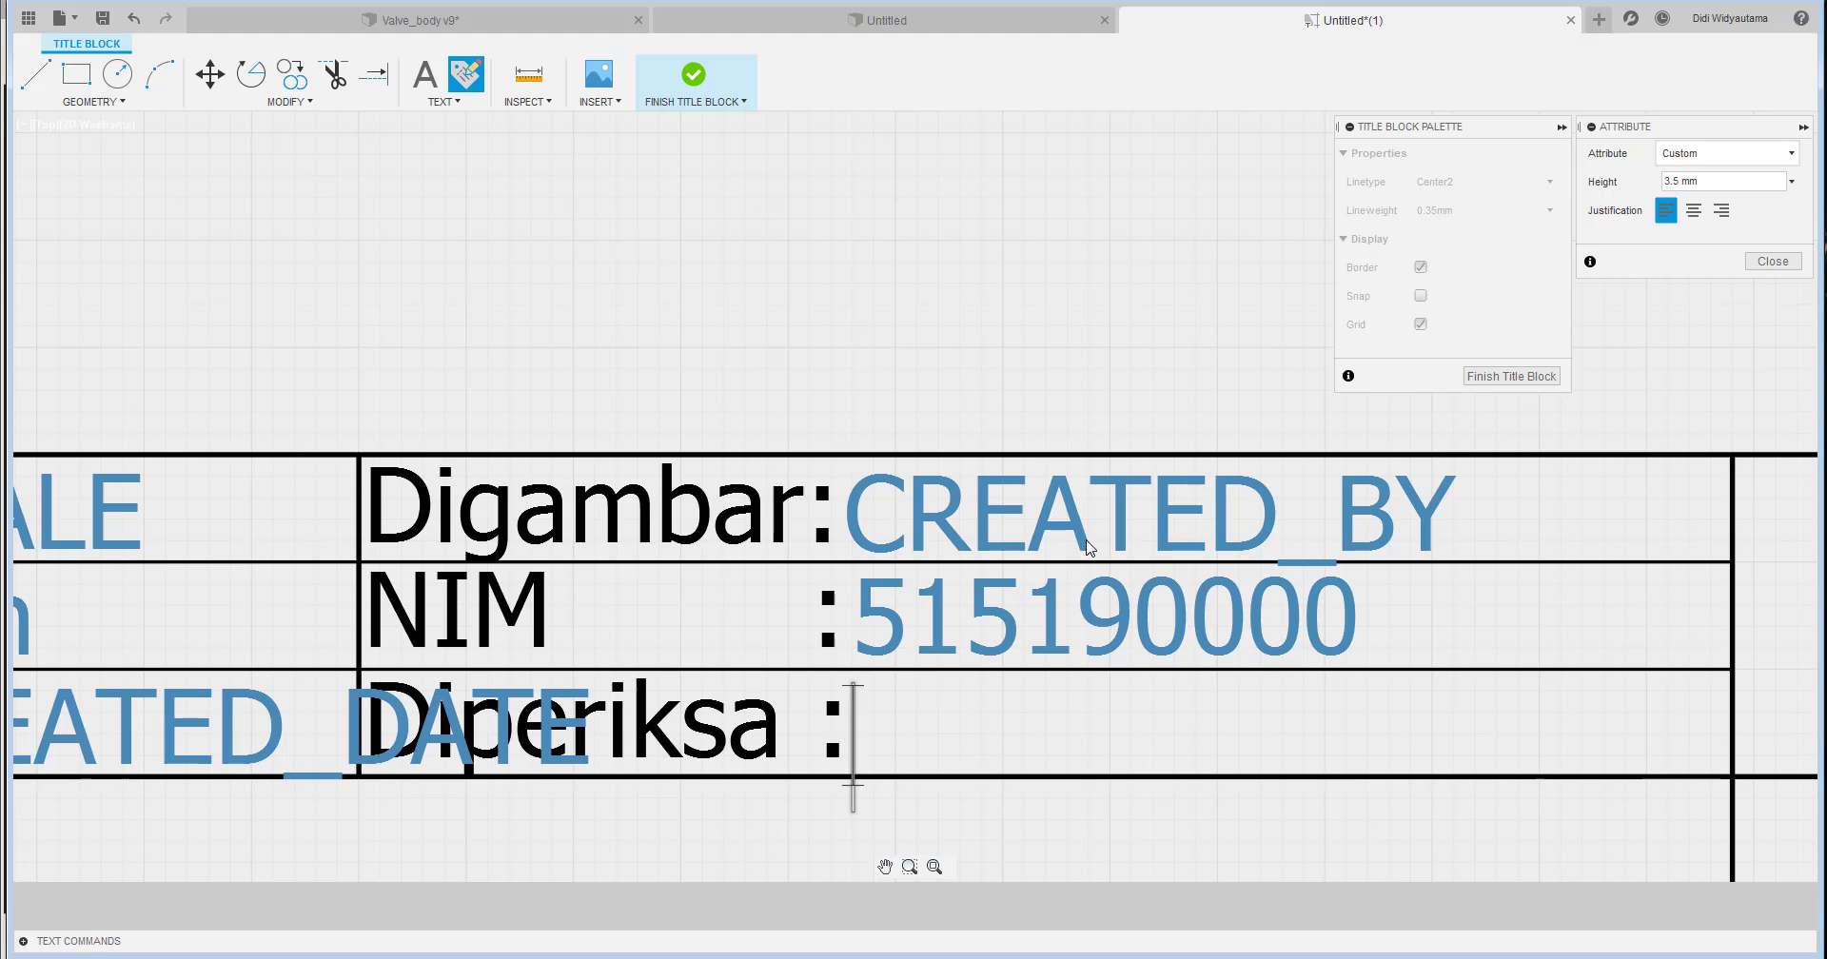
{"action": "type", "text": "Asisten Dosen"}
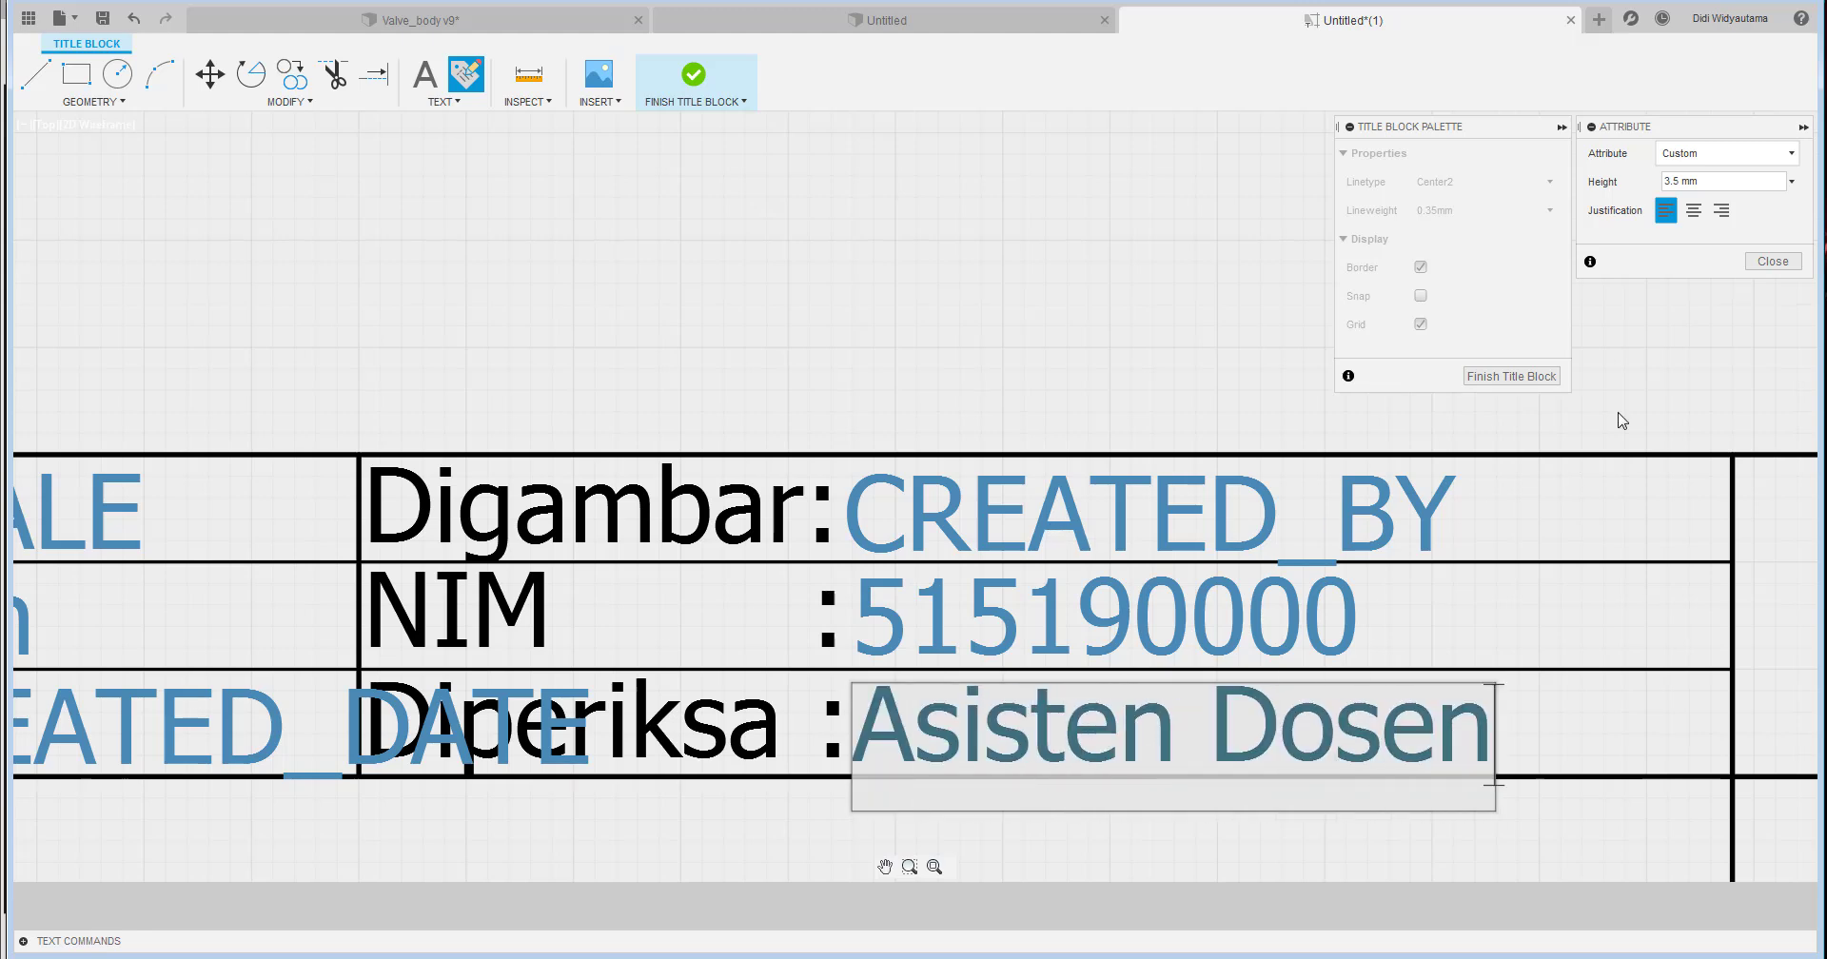
{"action": "left_click", "coordinate": [1773, 261]}
{"action": "scroll", "coordinate": [1294, 495], "scroll_direction": "down", "scroll_amount": 2}
{"action": "middle_click_drag", "start_coordinate": [1204, 613], "coordinate": [1074, 451]}
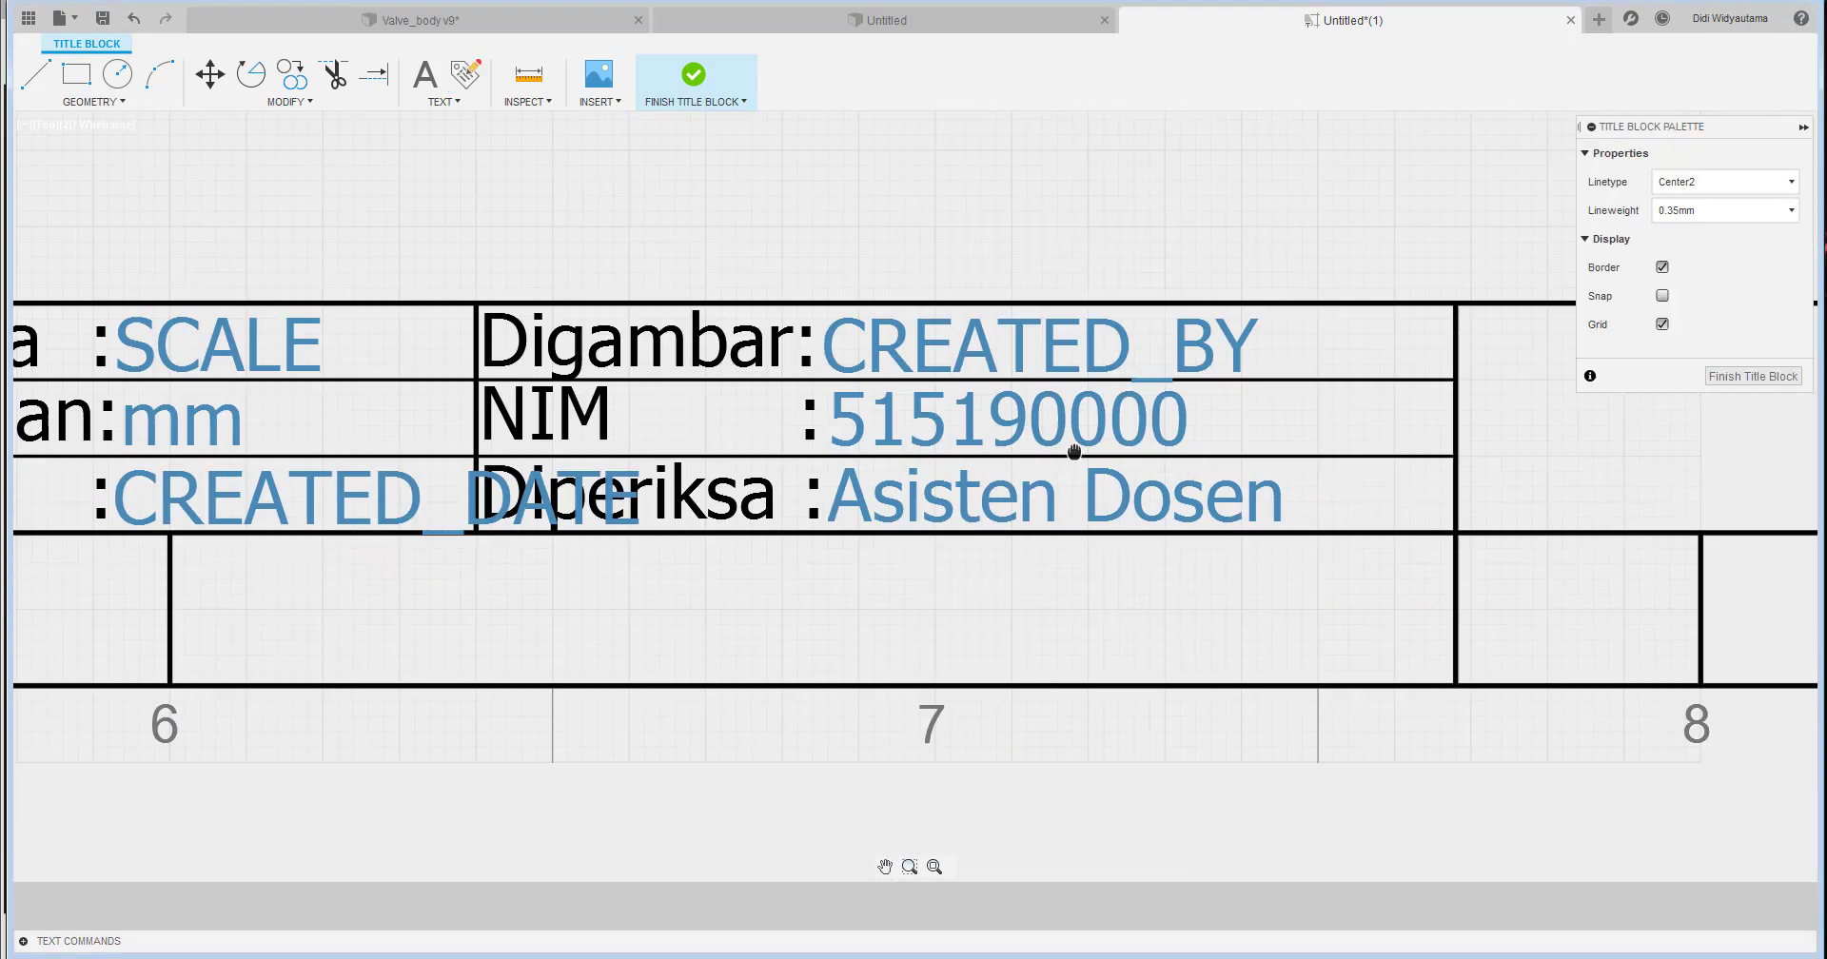
{"action": "scroll", "coordinate": [1073, 452], "scroll_direction": "up", "scroll_amount": 1}
{"action": "middle_click_drag", "start_coordinate": [1298, 400], "coordinate": [693, 514]}
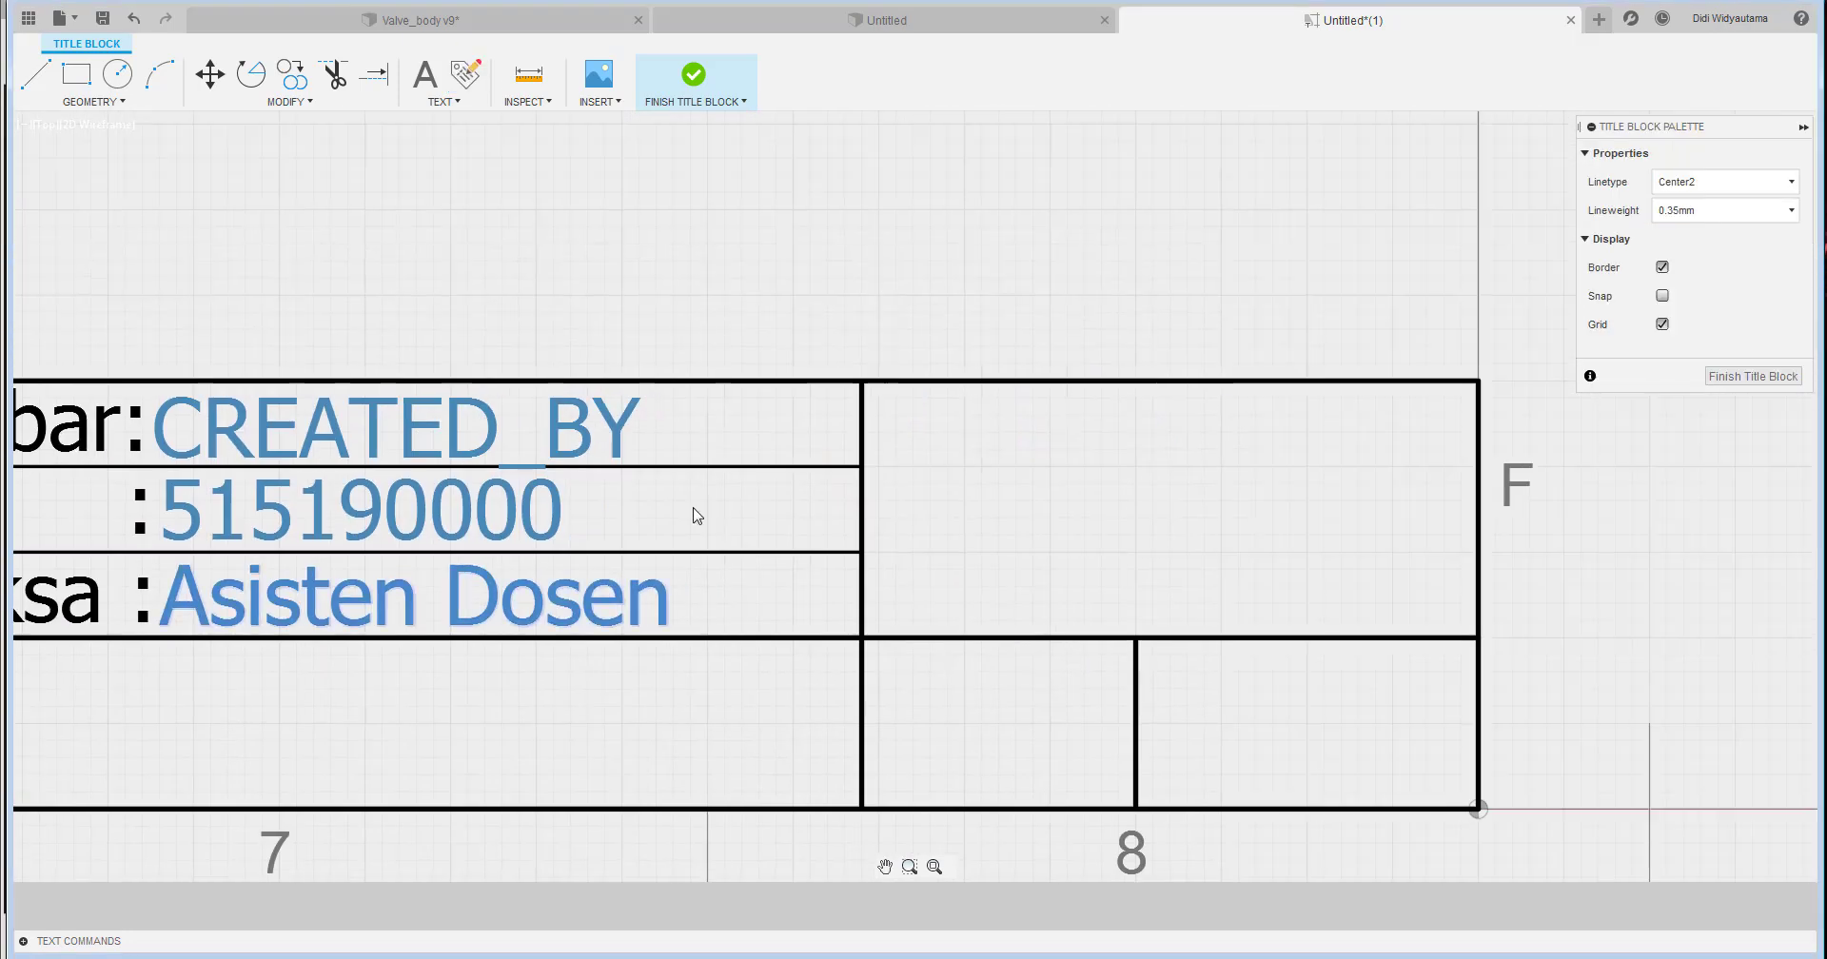
Add centre-justified 'Keterangan' text in the empty top-right cell.
{"action": "left_click", "coordinate": [433, 84]}
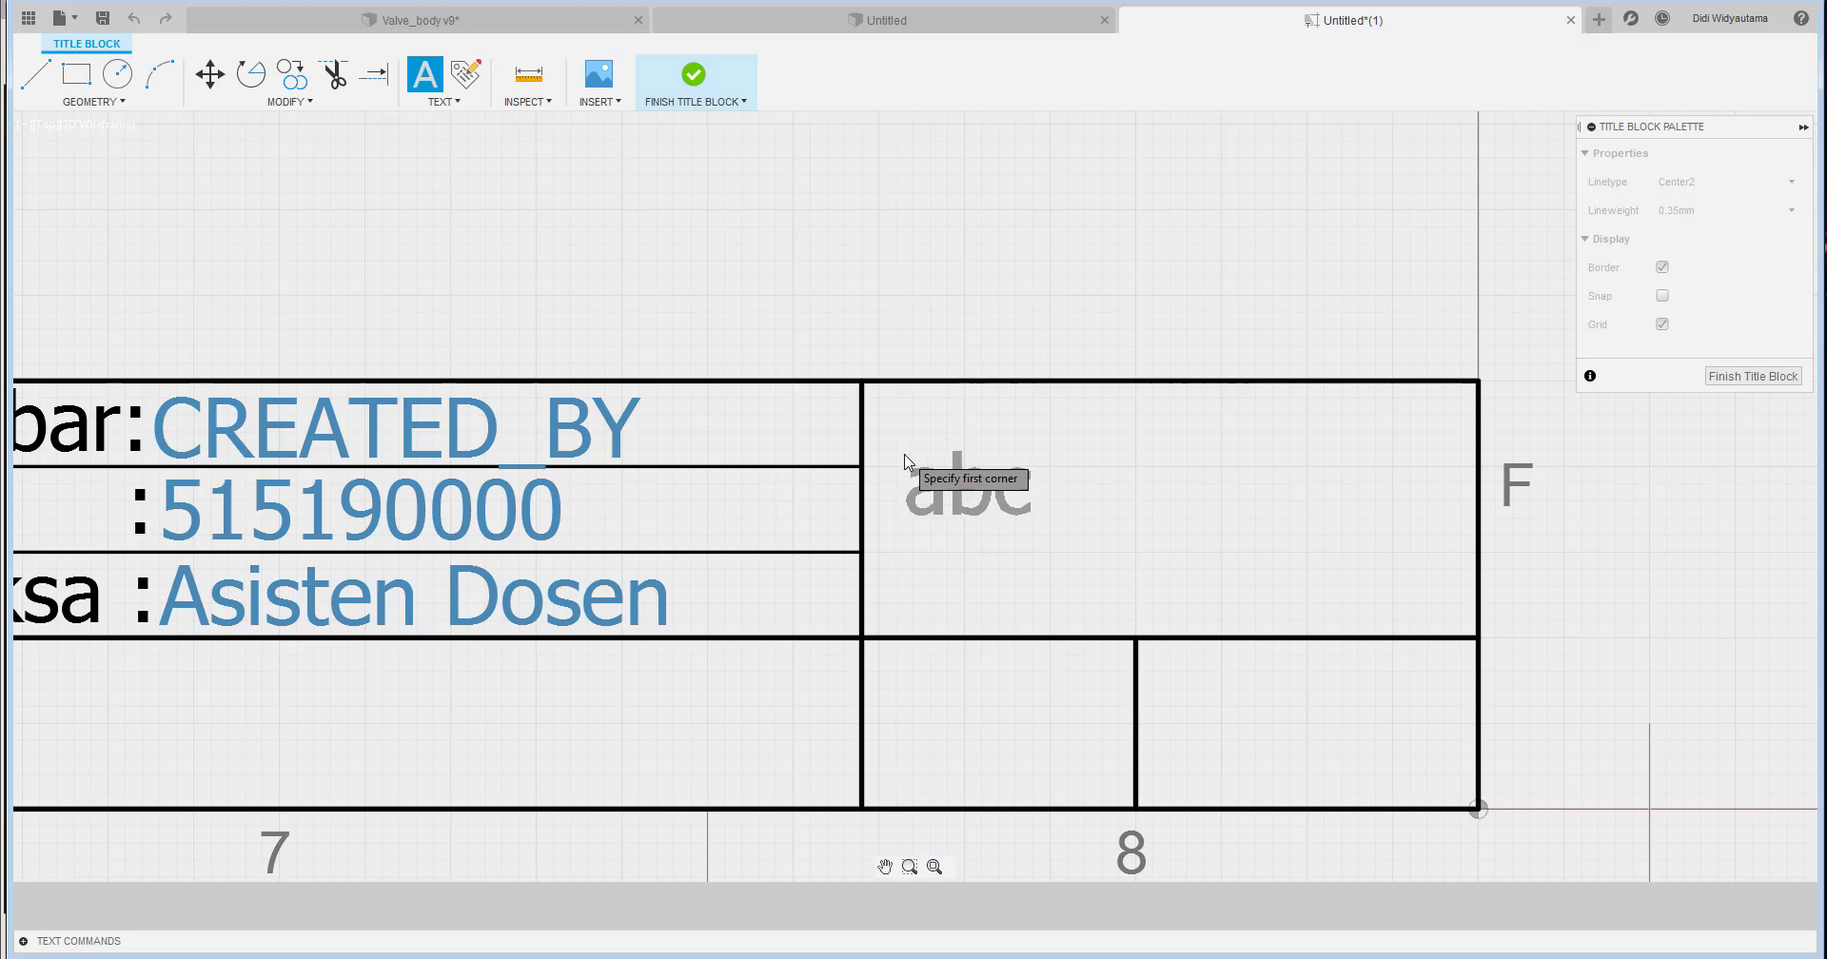
{"action": "left_click", "coordinate": [904, 457]}
{"action": "left_click", "coordinate": [1461, 404]}
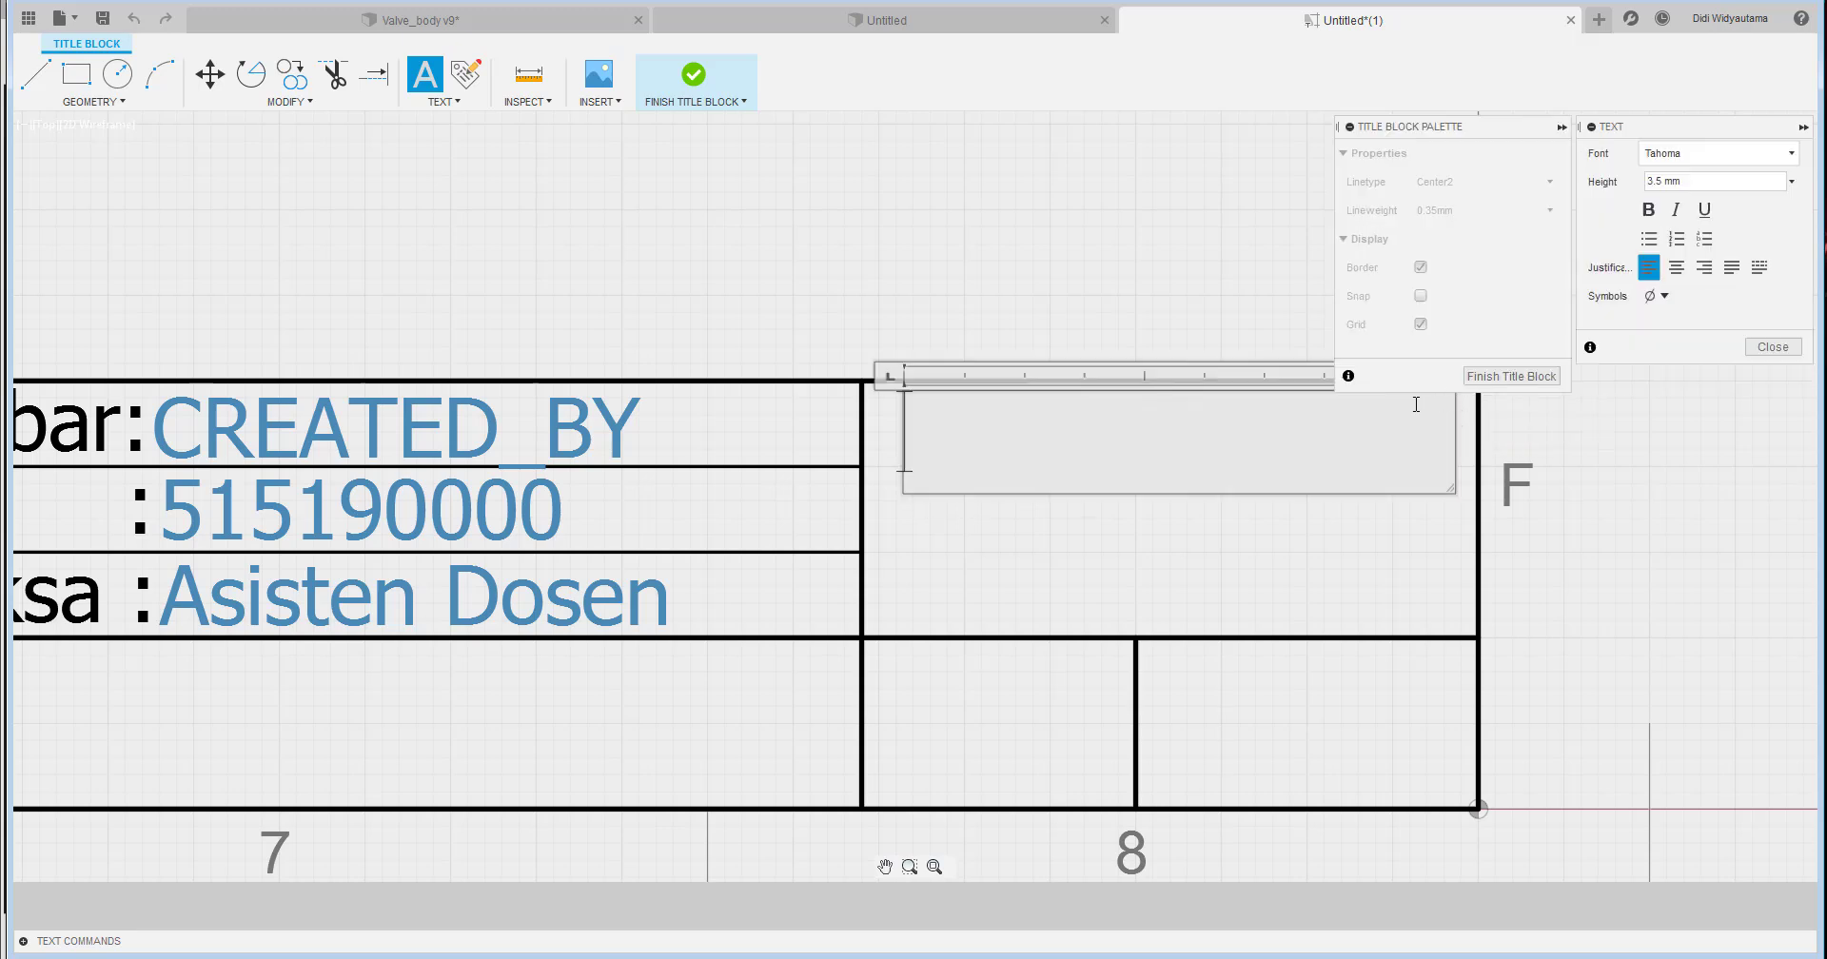
{"action": "type", "text": "Kete"}
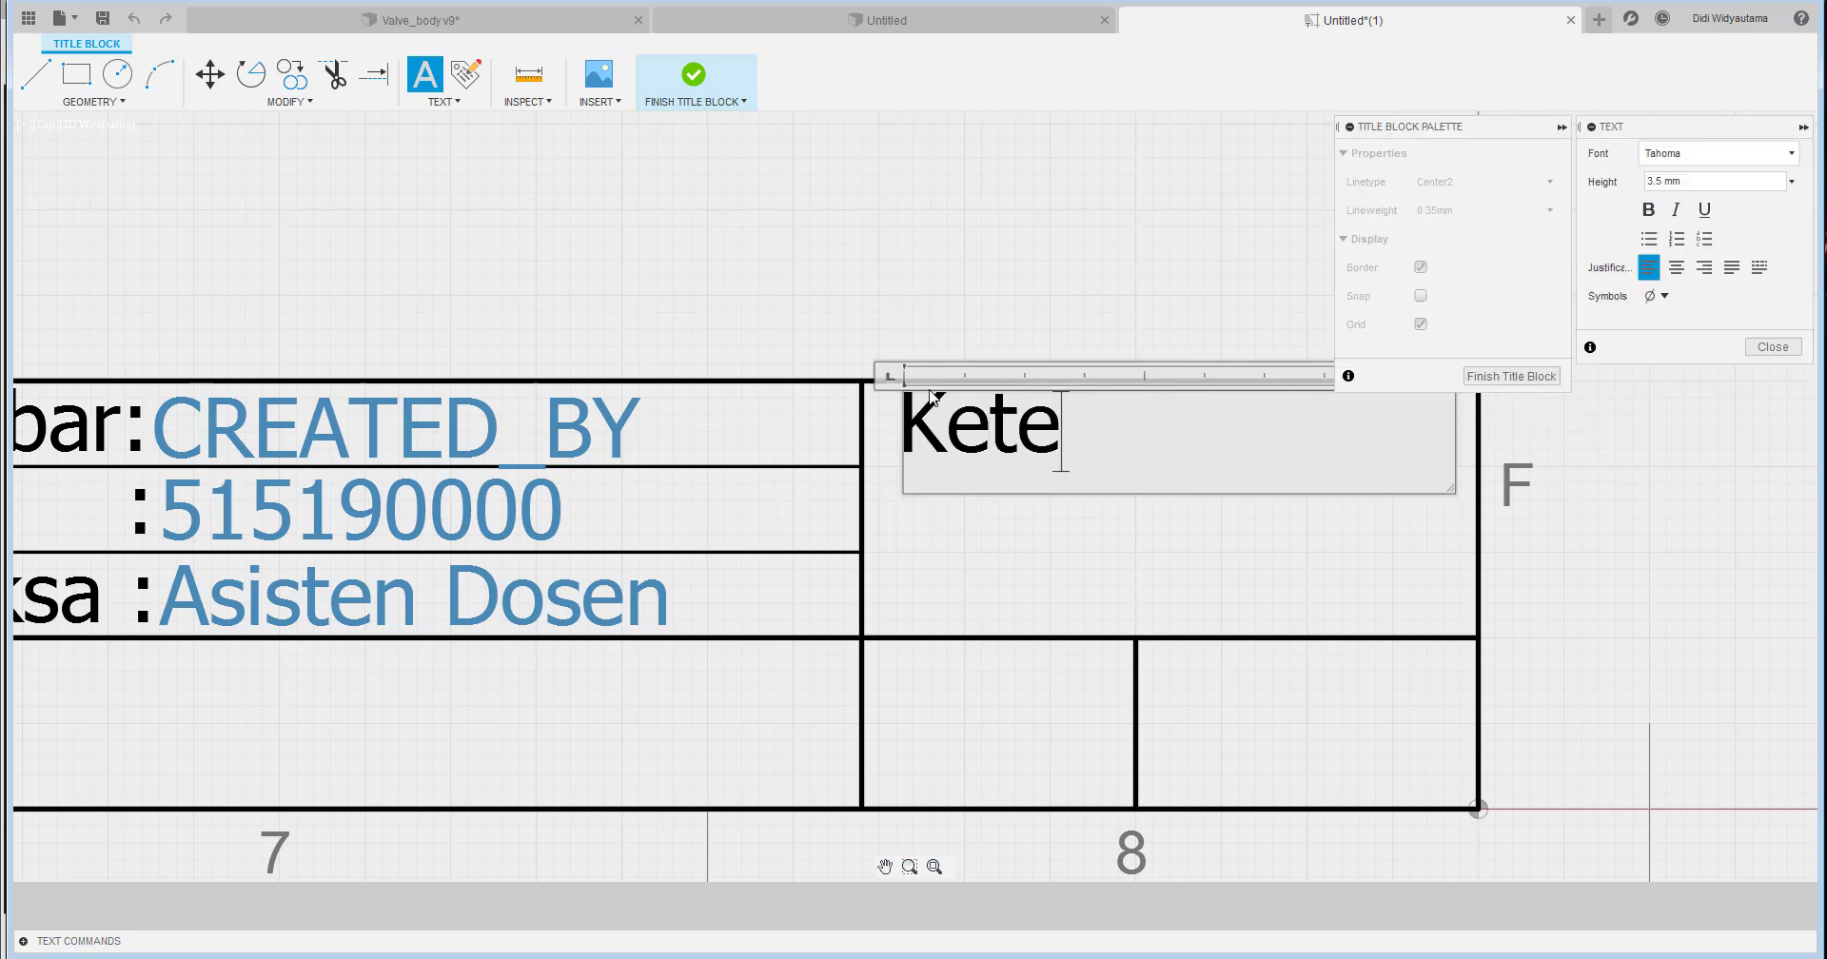
{"action": "type", "text": "rangan"}
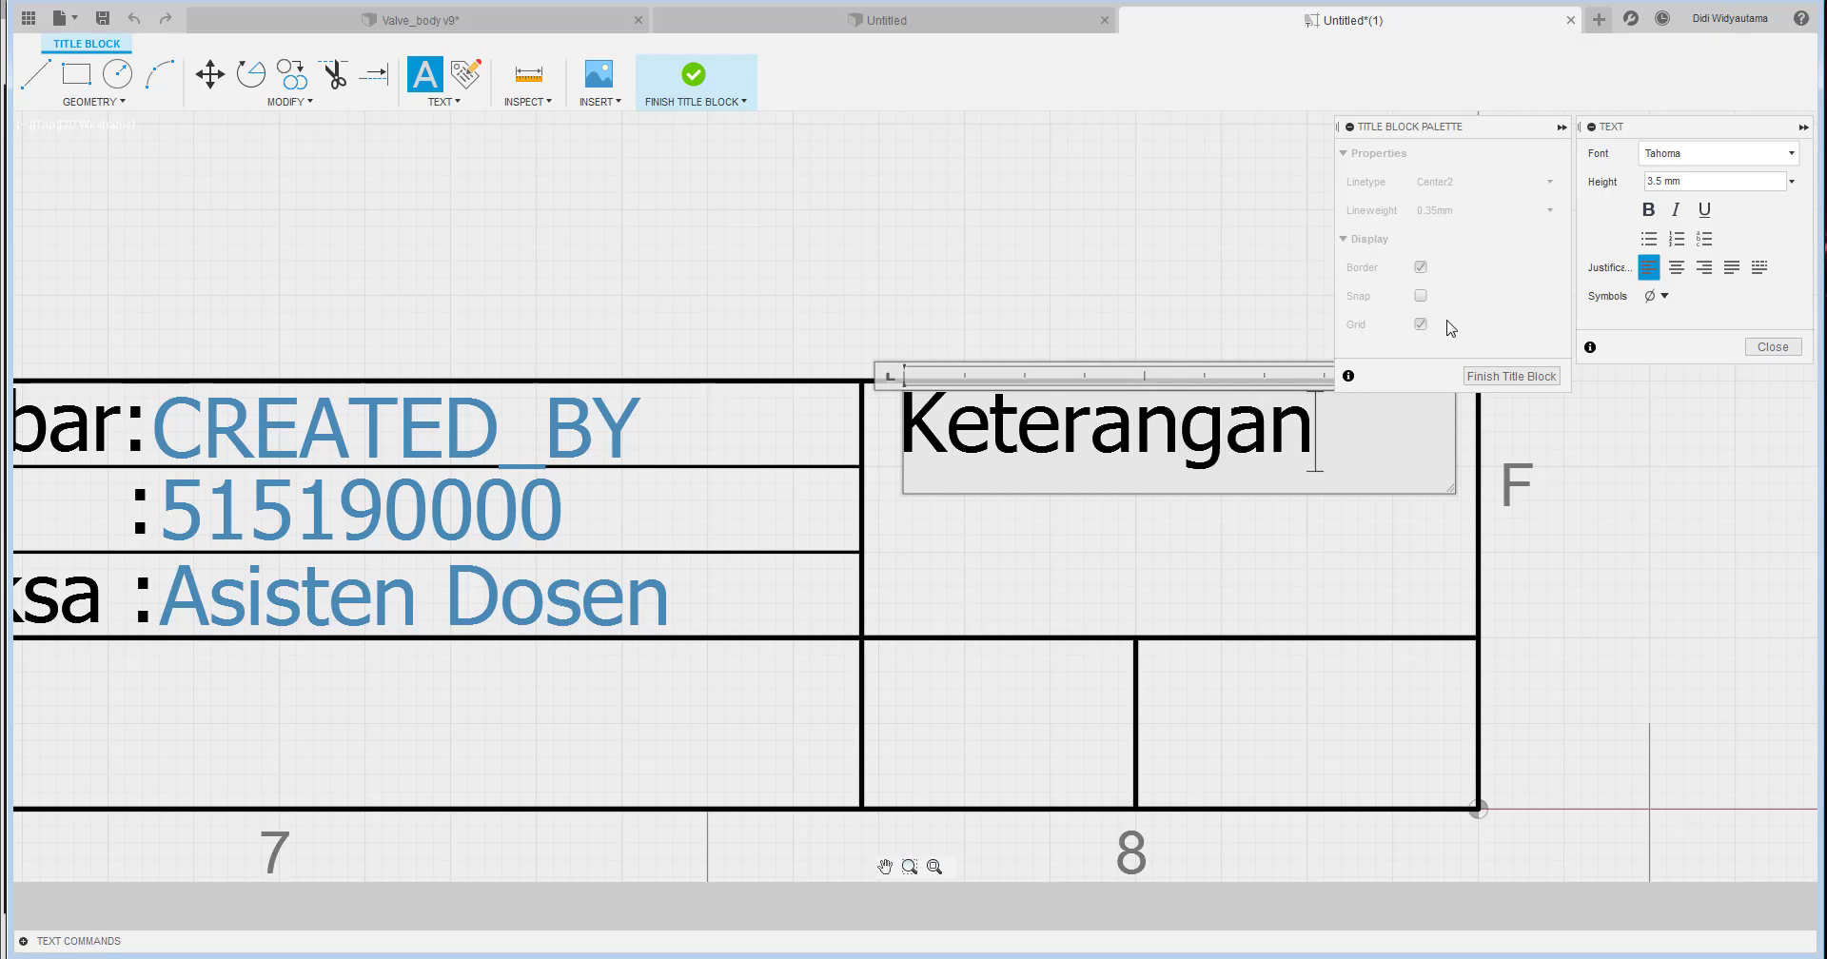
{"action": "left_click", "coordinate": [1689, 270]}
{"action": "left_click", "coordinate": [1770, 347]}
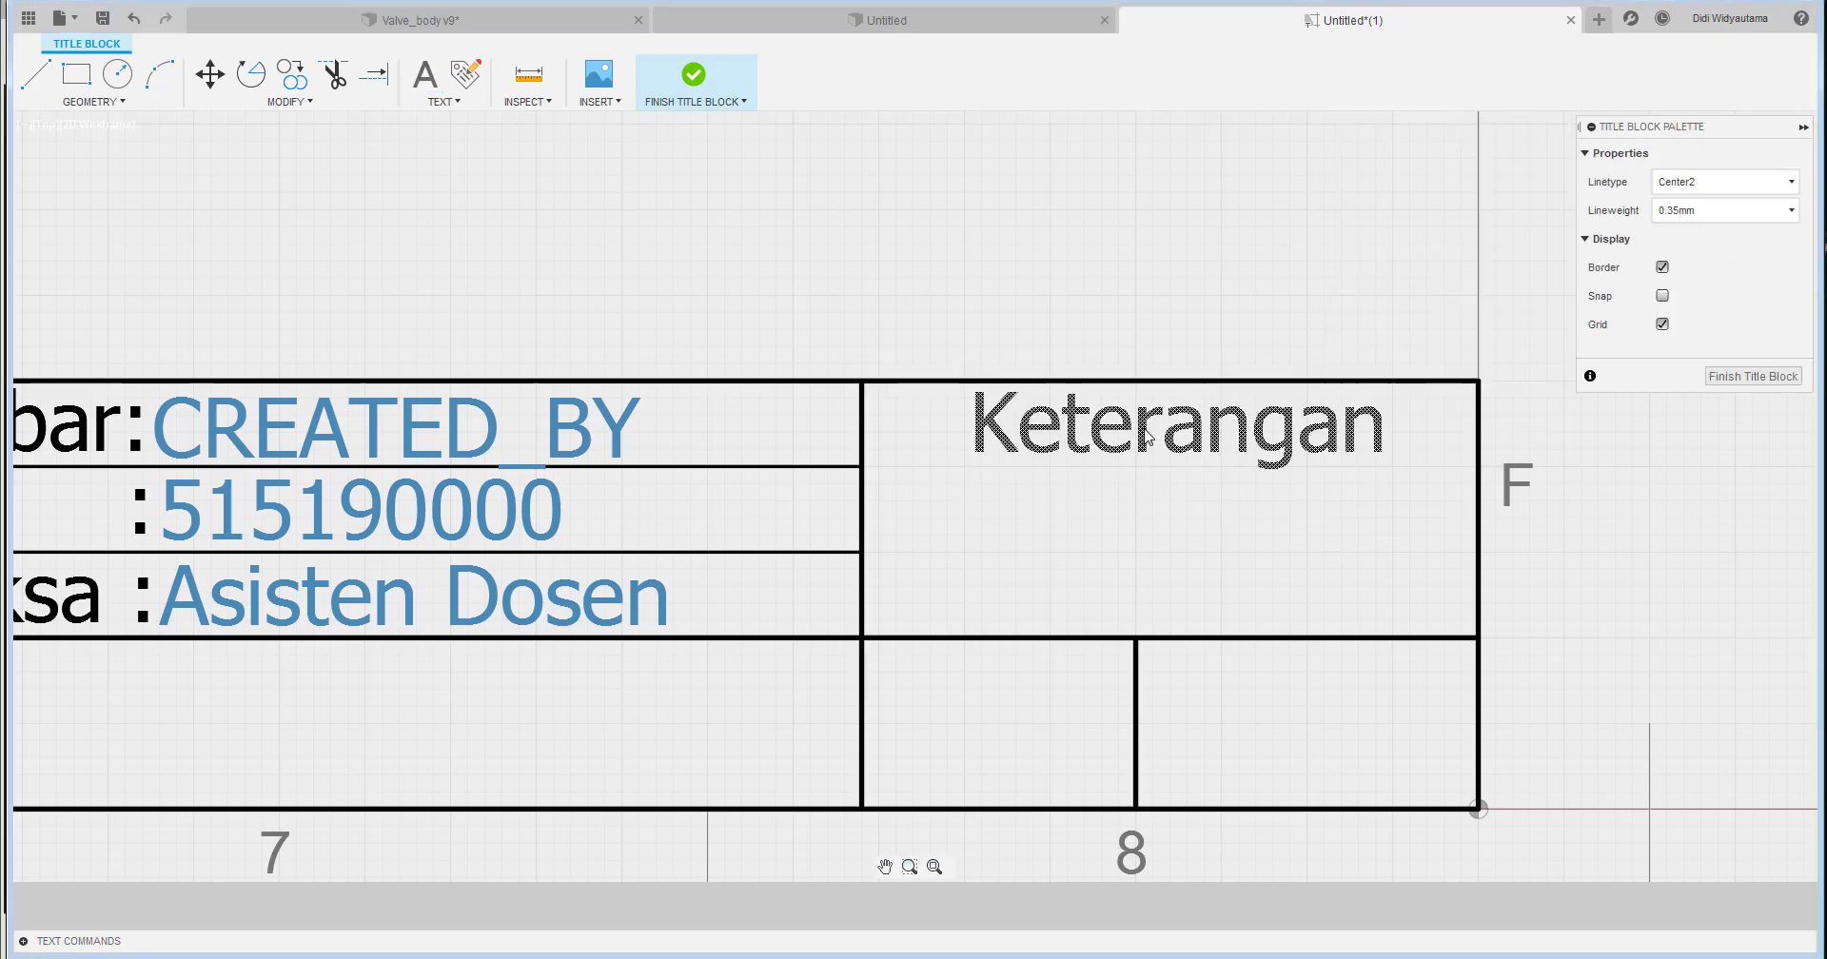
{"action": "scroll", "coordinate": [1029, 587], "scroll_direction": "down", "scroll_amount": 1}
{"action": "scroll", "coordinate": [1029, 587], "scroll_direction": "down", "scroll_amount": 3}
{"action": "middle_click_drag", "start_coordinate": [698, 571], "coordinate": [1175, 608]}
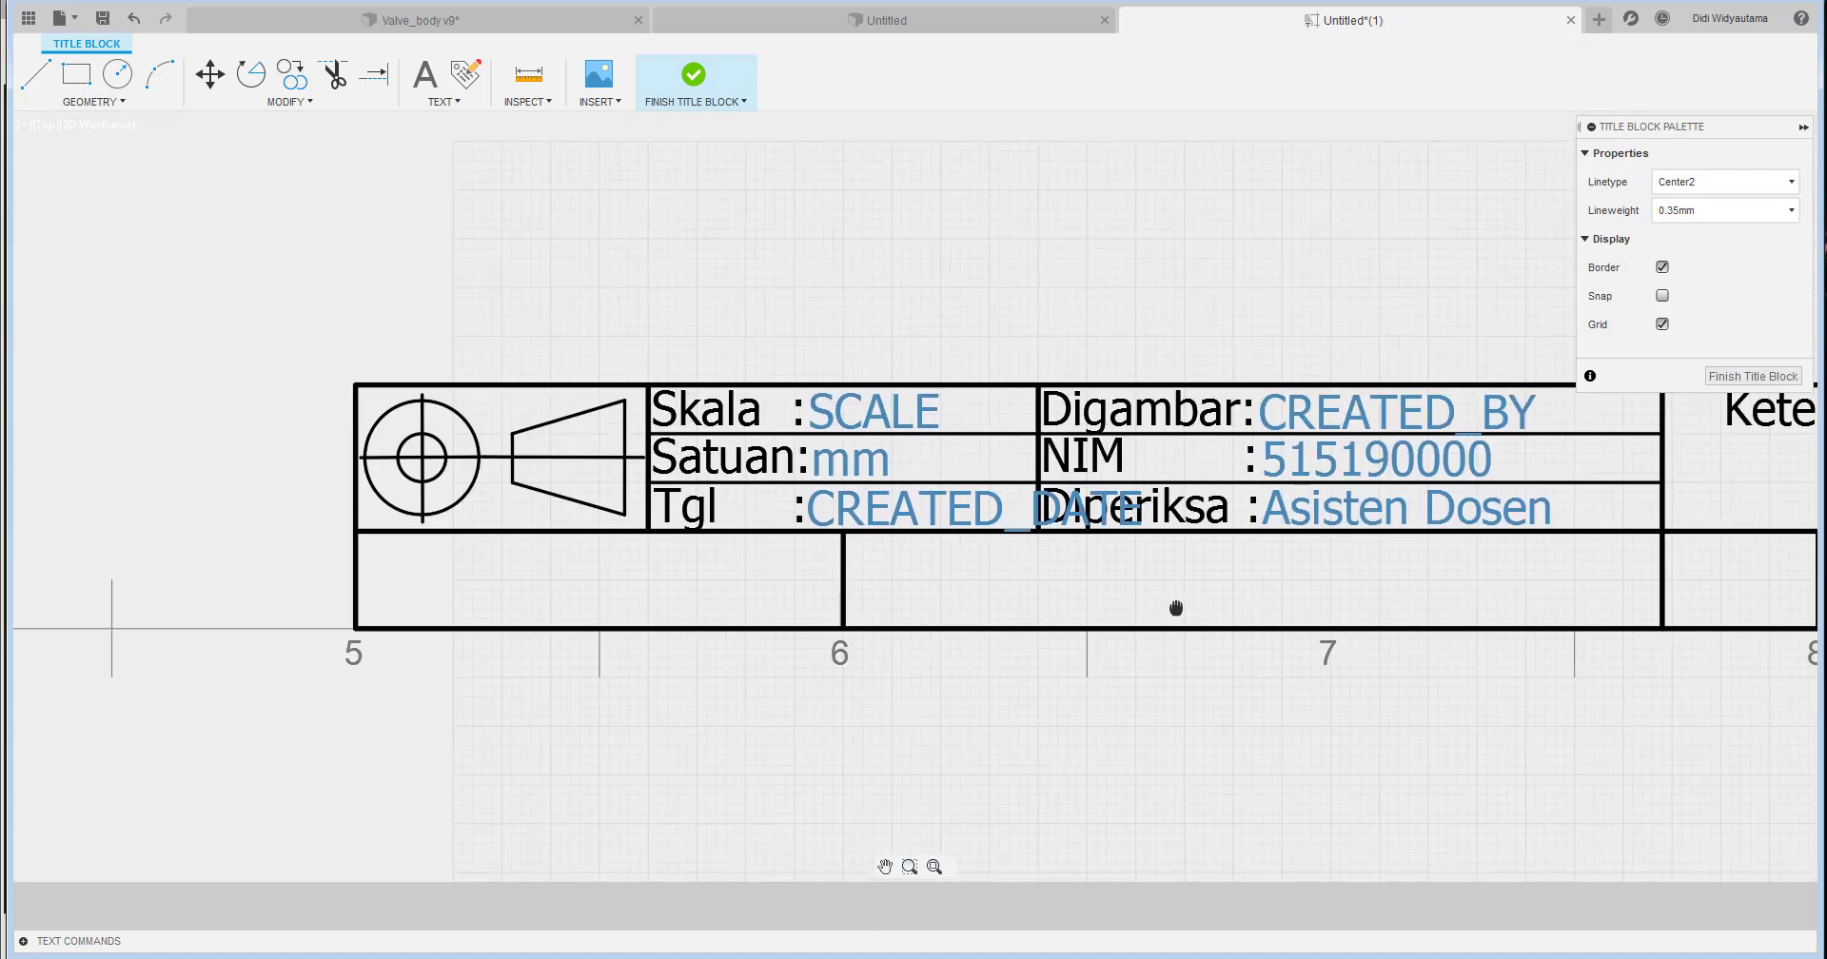
{"action": "middle_click_drag", "start_coordinate": [954, 602], "coordinate": [717, 607]}
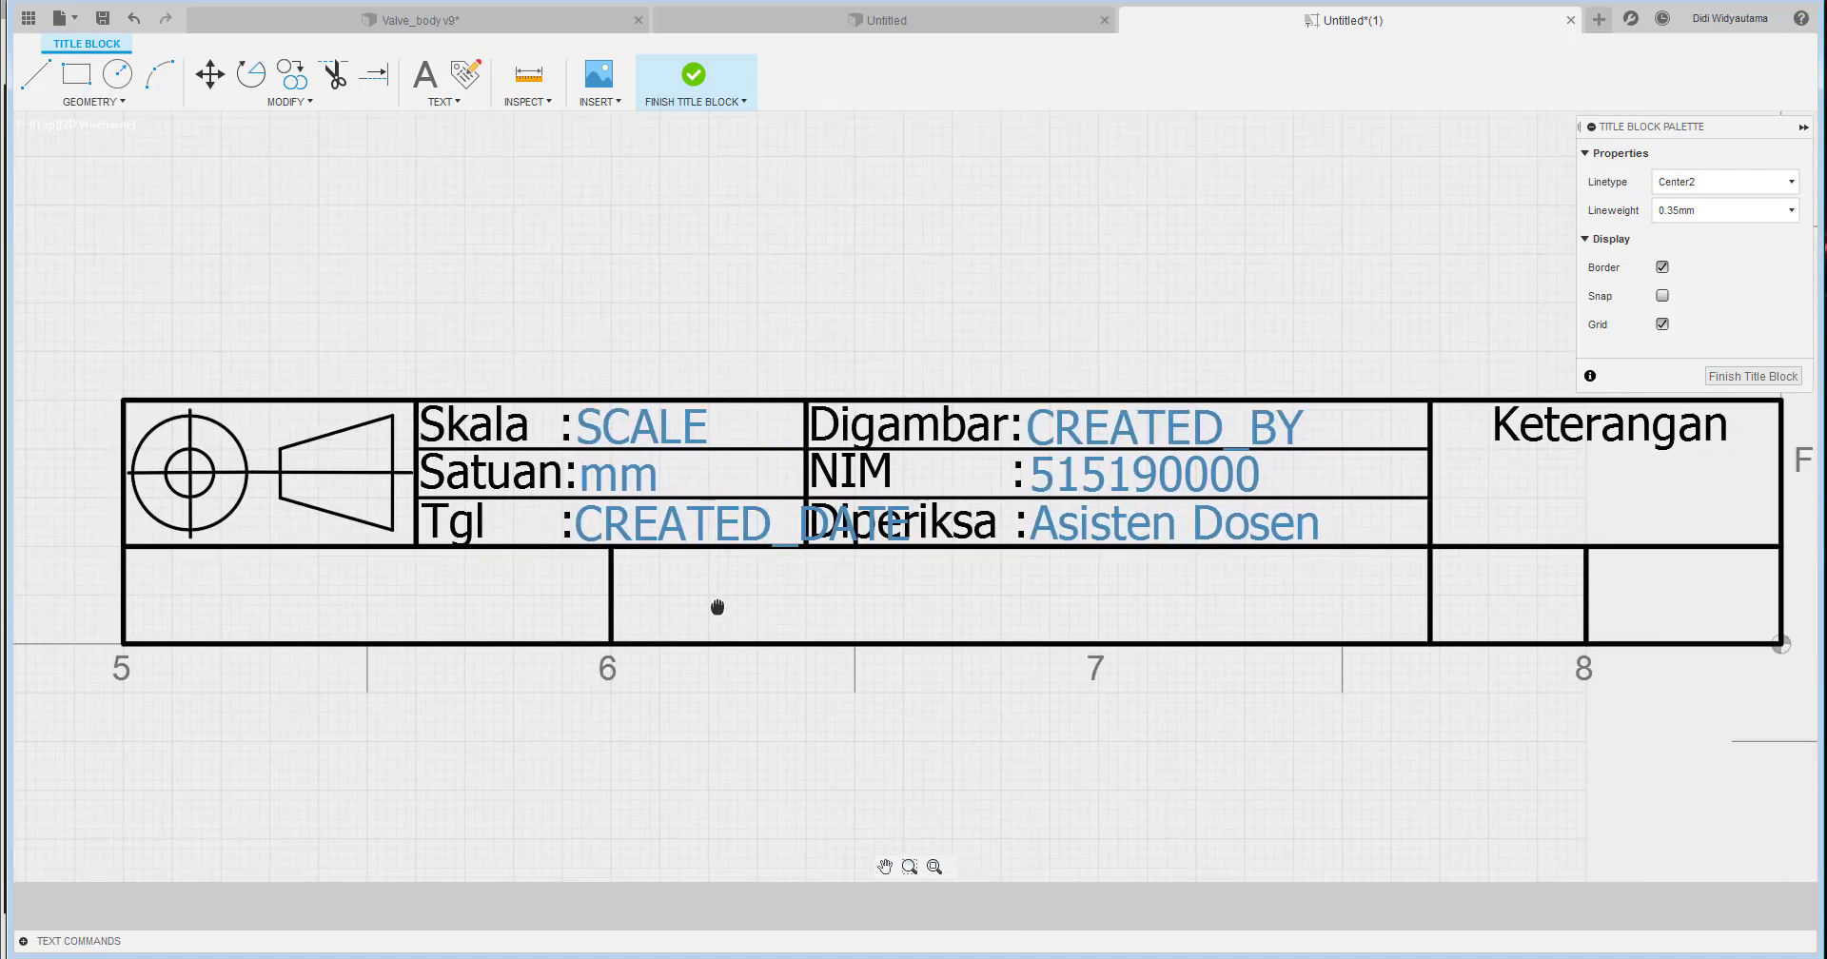
Cancel a started attribute placement and bring up the lineweight choices.
{"action": "left_click", "coordinate": [466, 74]}
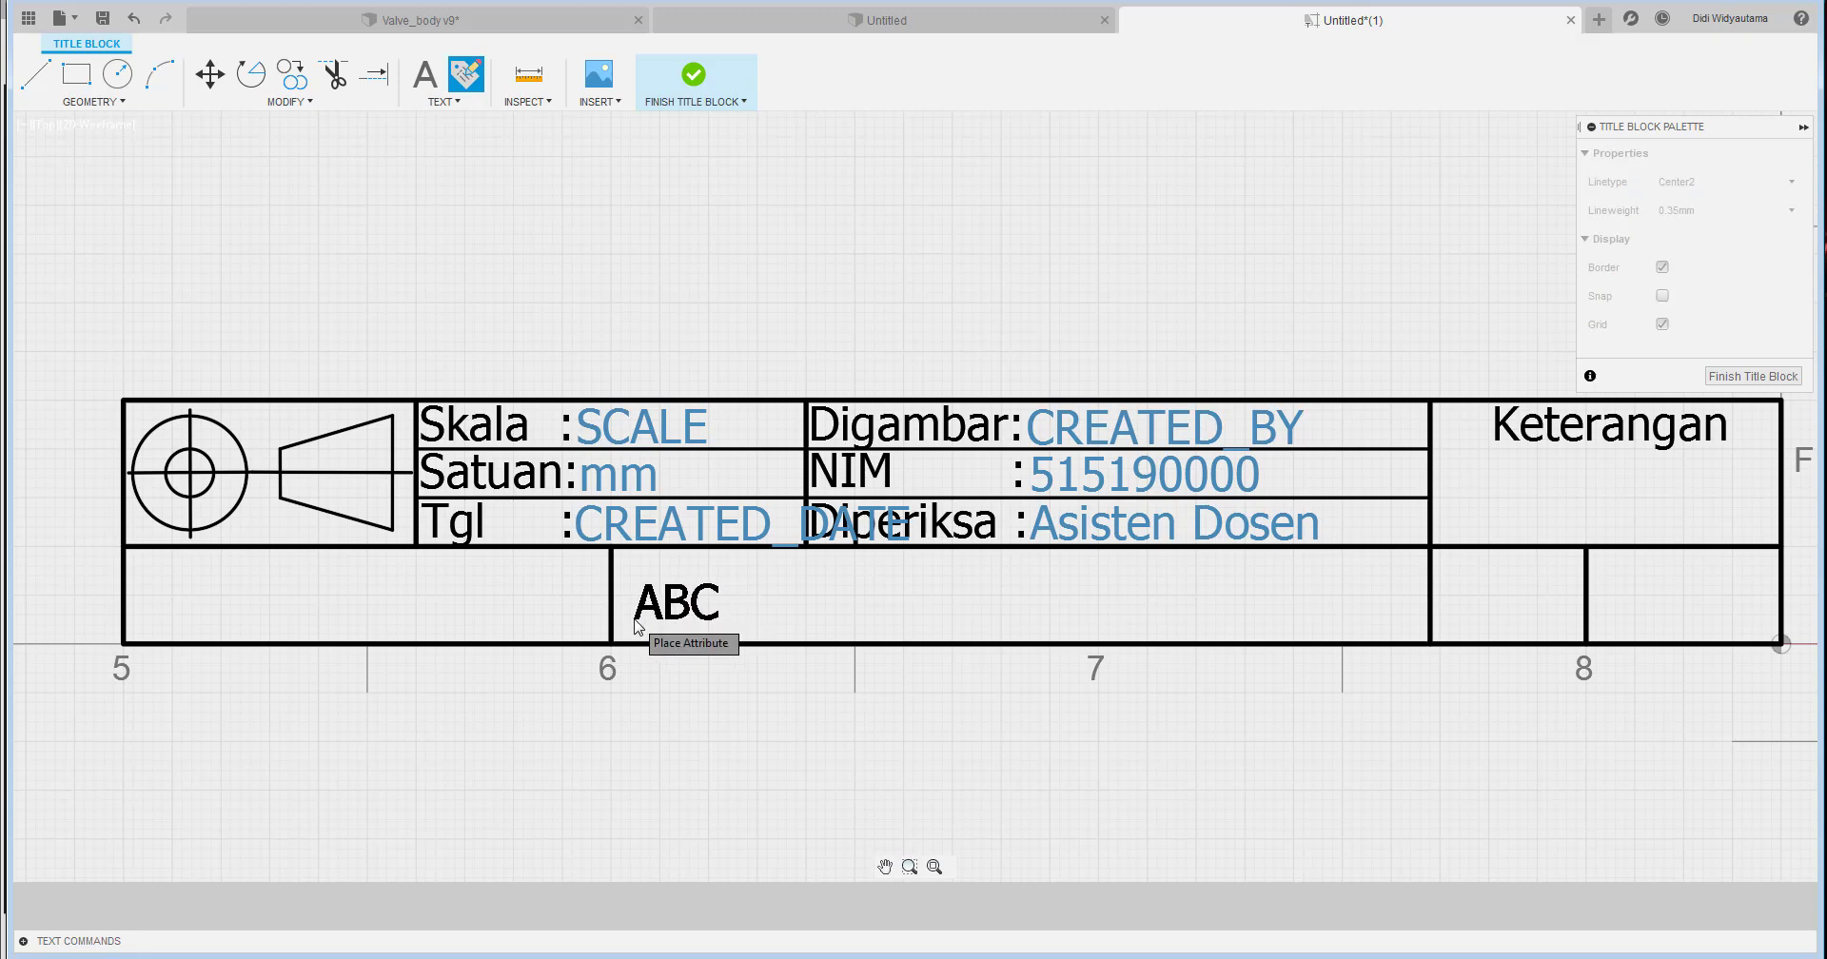
{"action": "key", "text": "Escape"}
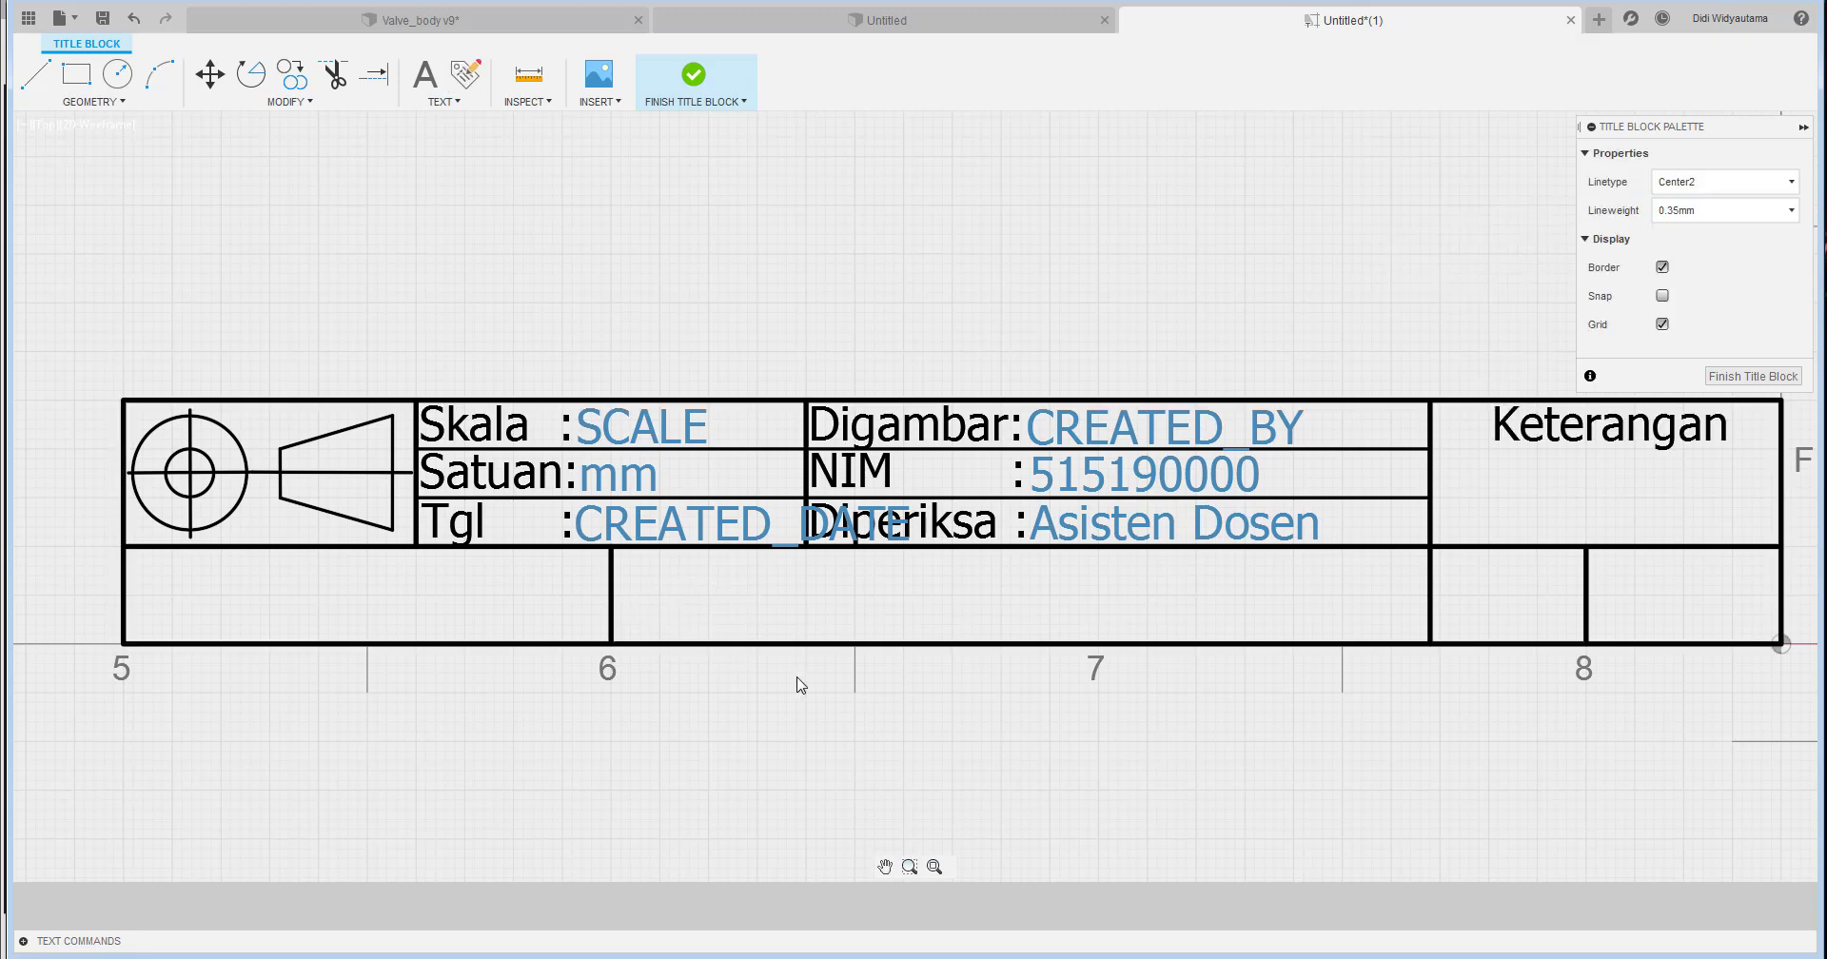
{"action": "left_click", "coordinate": [1784, 210]}
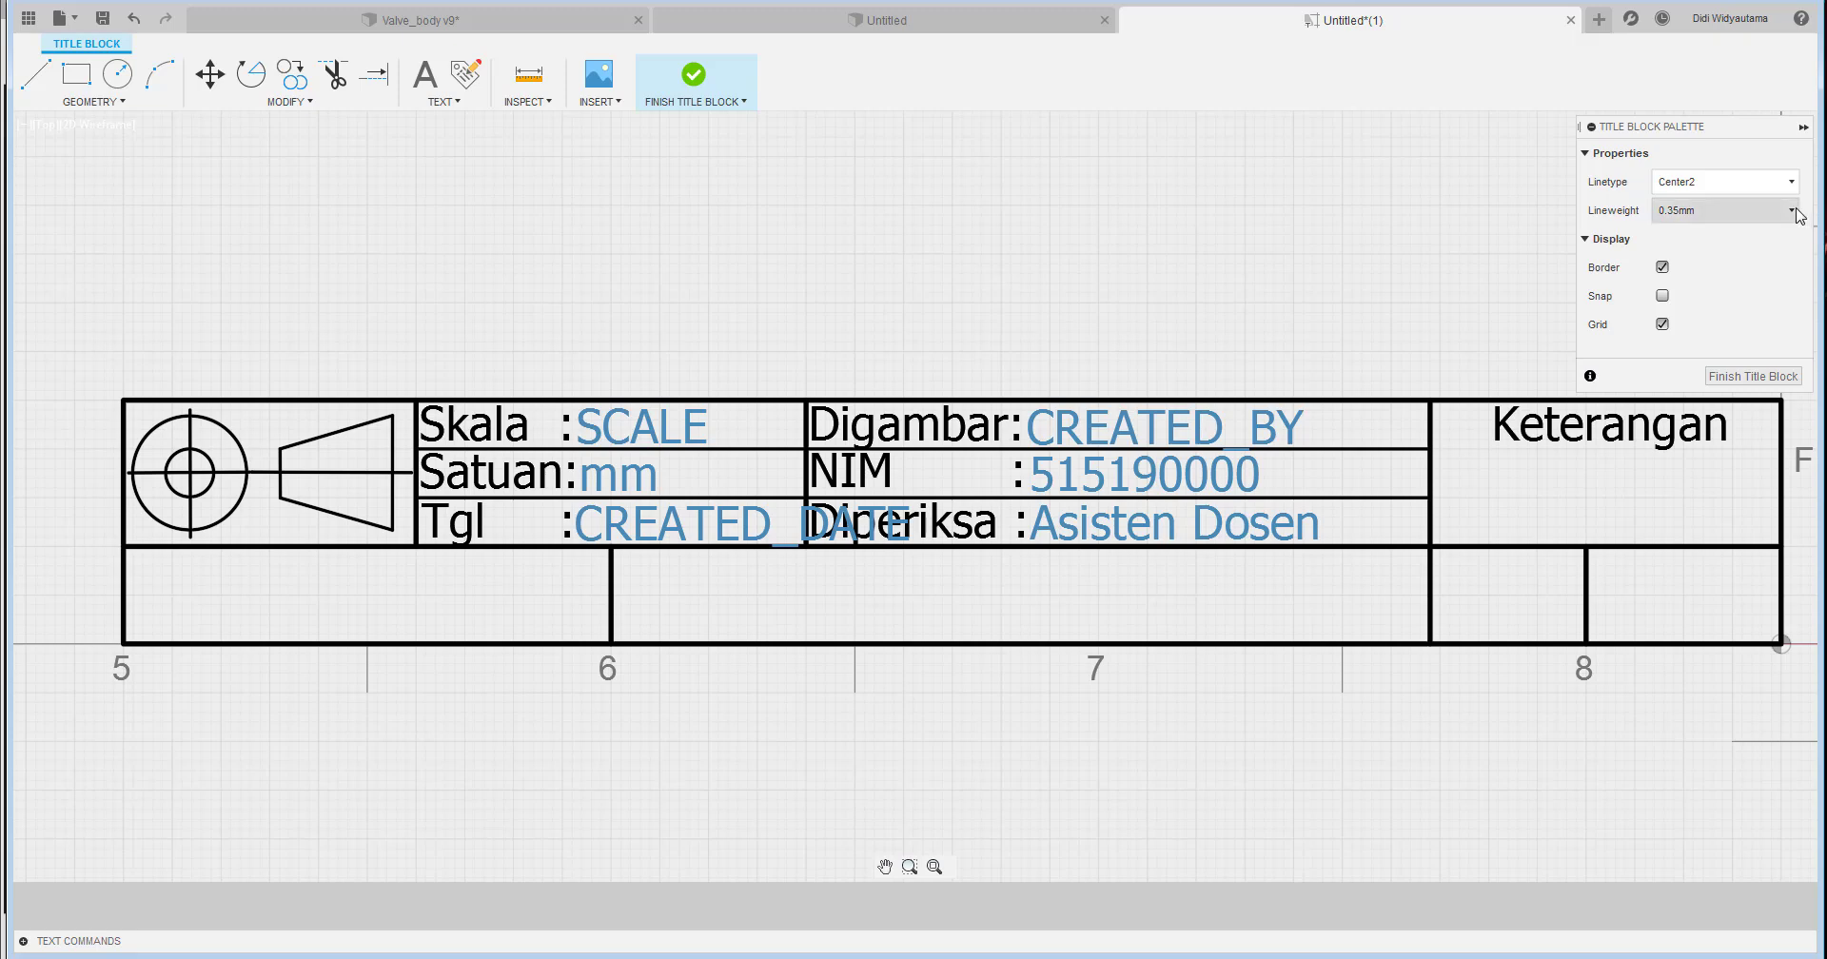
{"action": "left_click", "coordinate": [1751, 210]}
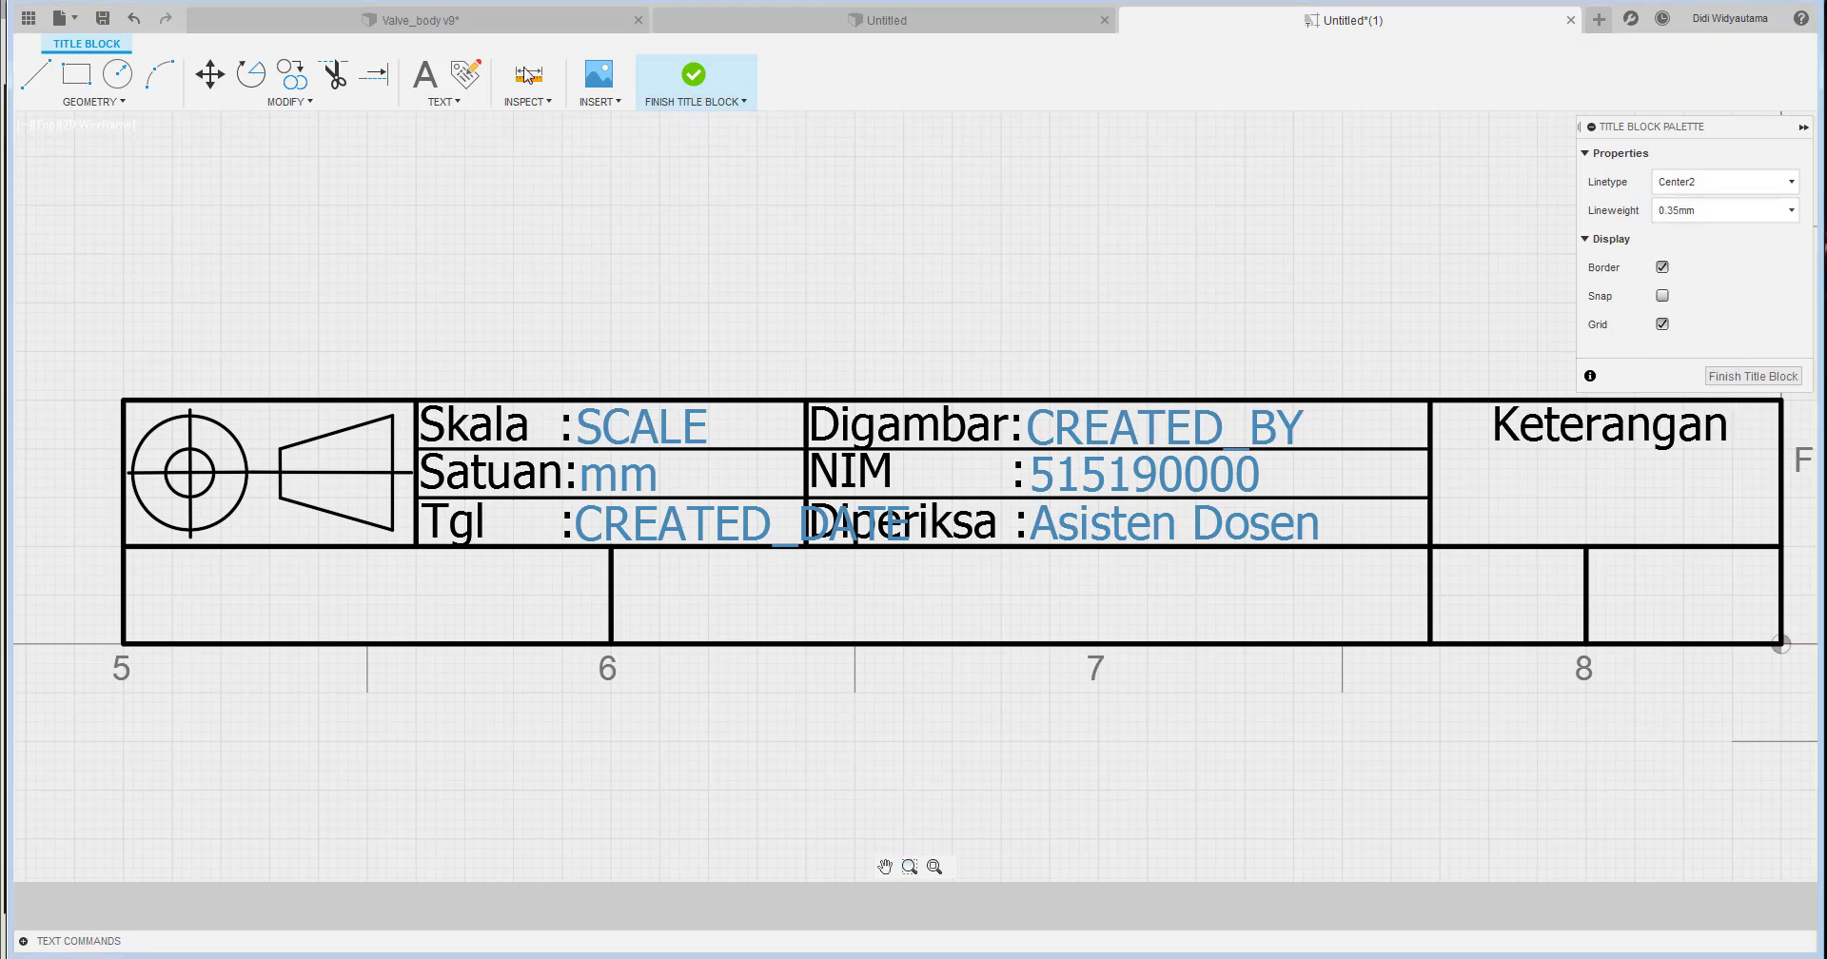
{"action": "left_click", "coordinate": [425, 75]}
{"action": "left_click", "coordinate": [627, 616]}
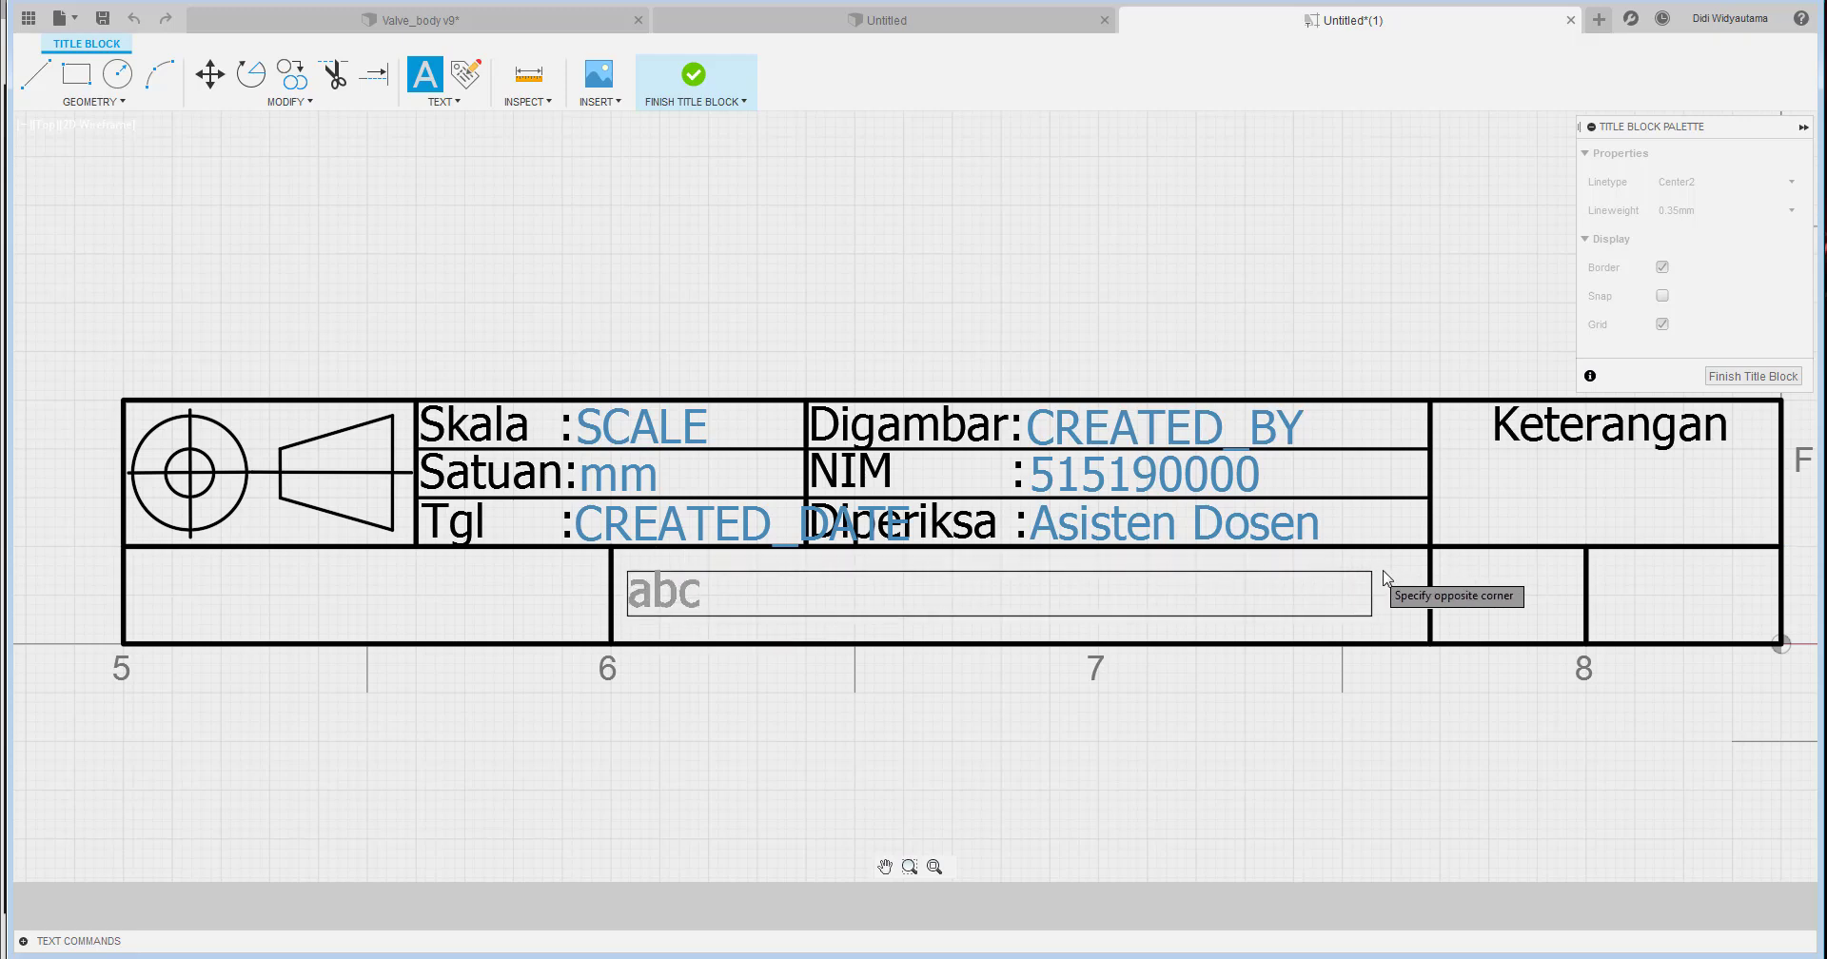
{"action": "left_click", "coordinate": [1419, 567]}
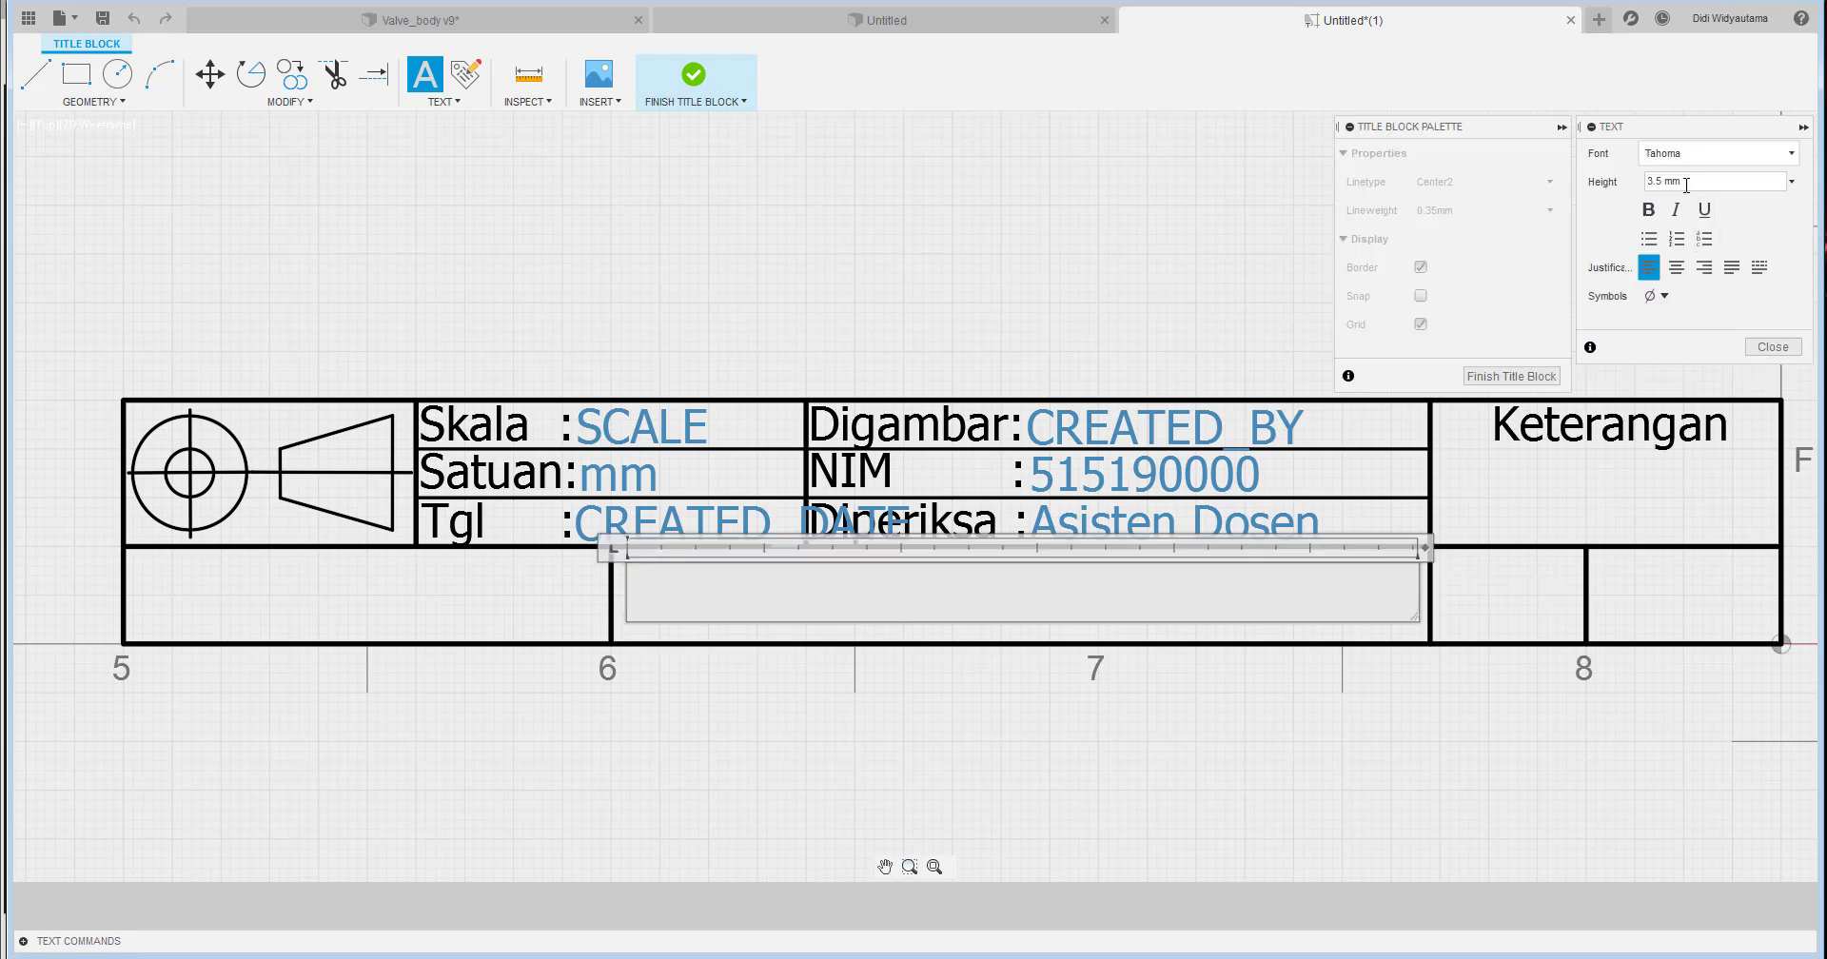
{"action": "left_click", "coordinate": [1792, 182]}
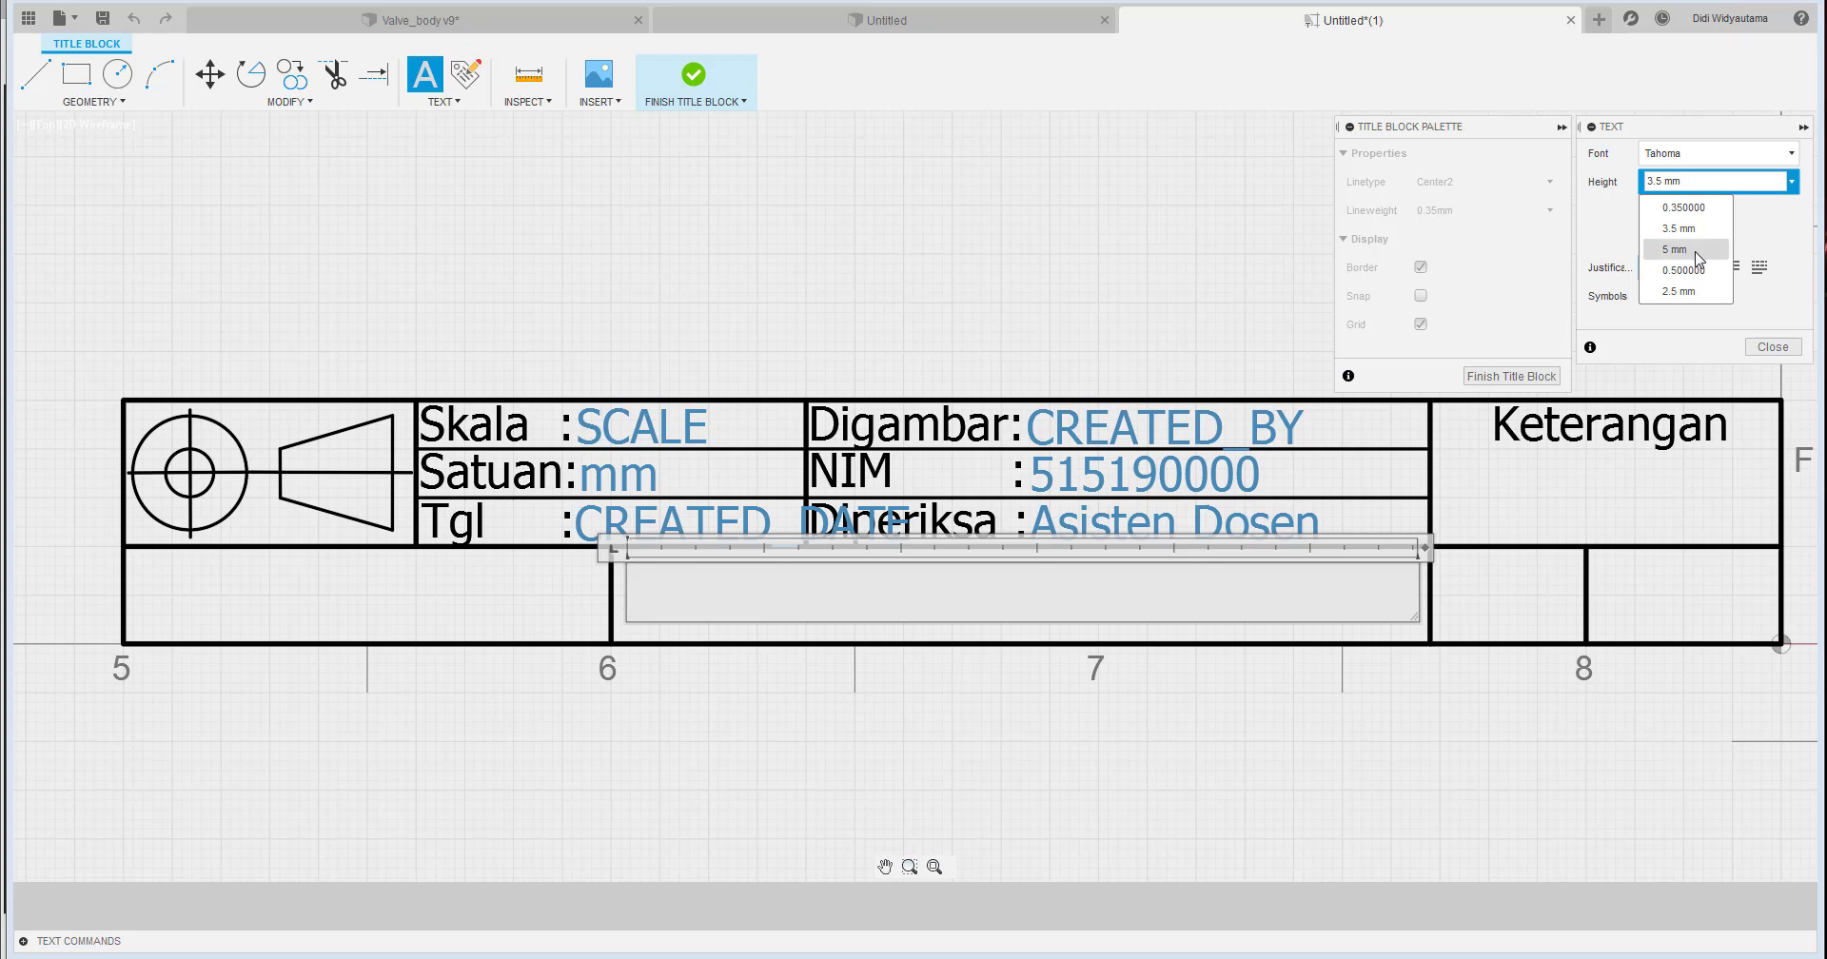
{"action": "left_click", "coordinate": [1732, 244]}
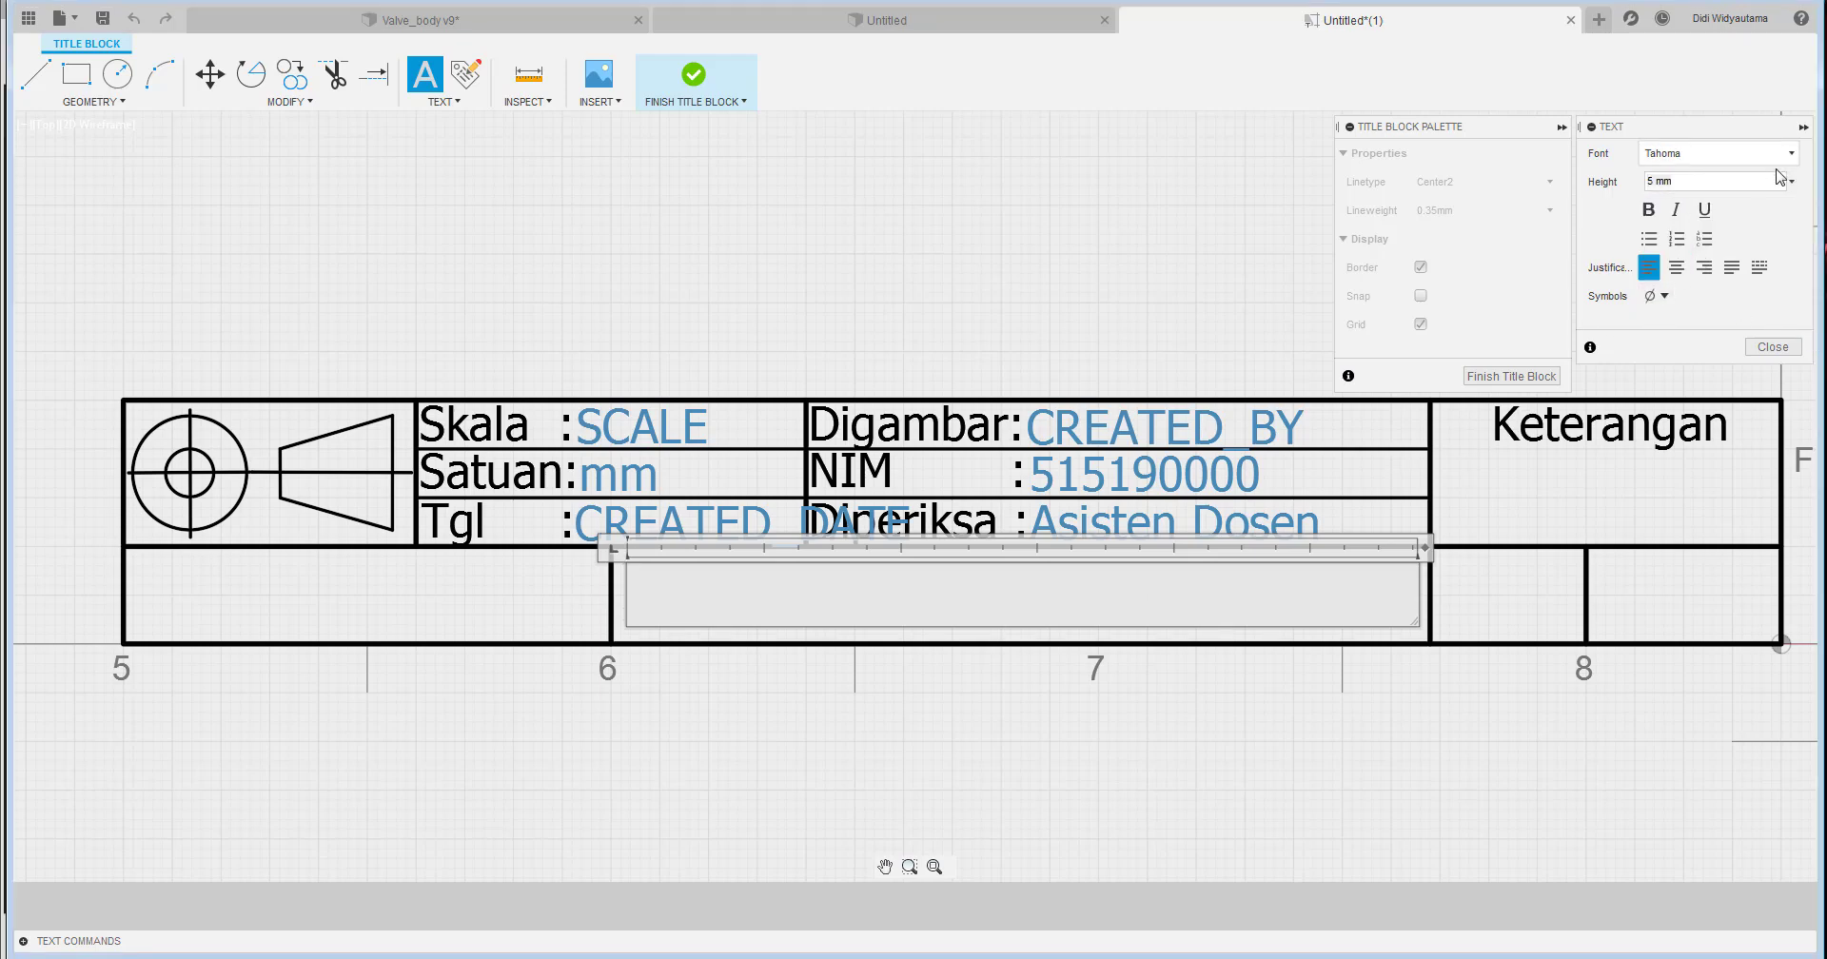
{"action": "left_click", "coordinate": [1773, 346]}
Place a Title 1 attribute with 5 mm height in the wide lower middle cell.
{"action": "left_click", "coordinate": [464, 78]}
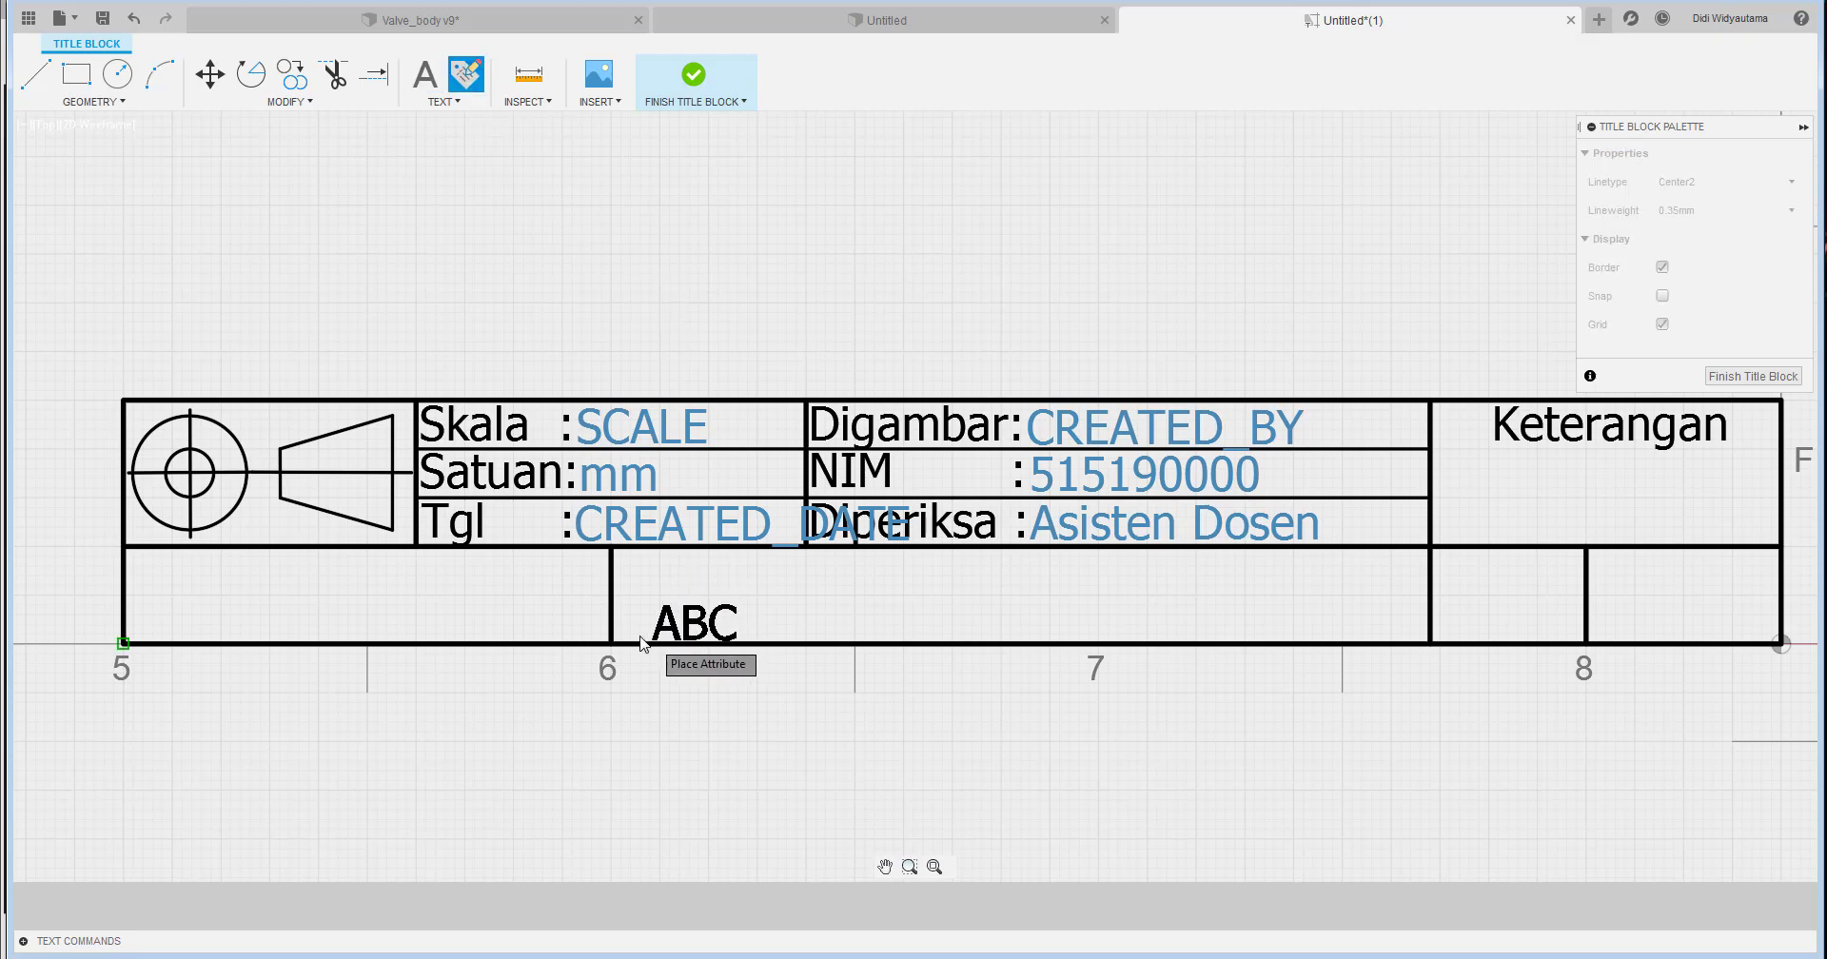
{"action": "left_click", "coordinate": [630, 643]}
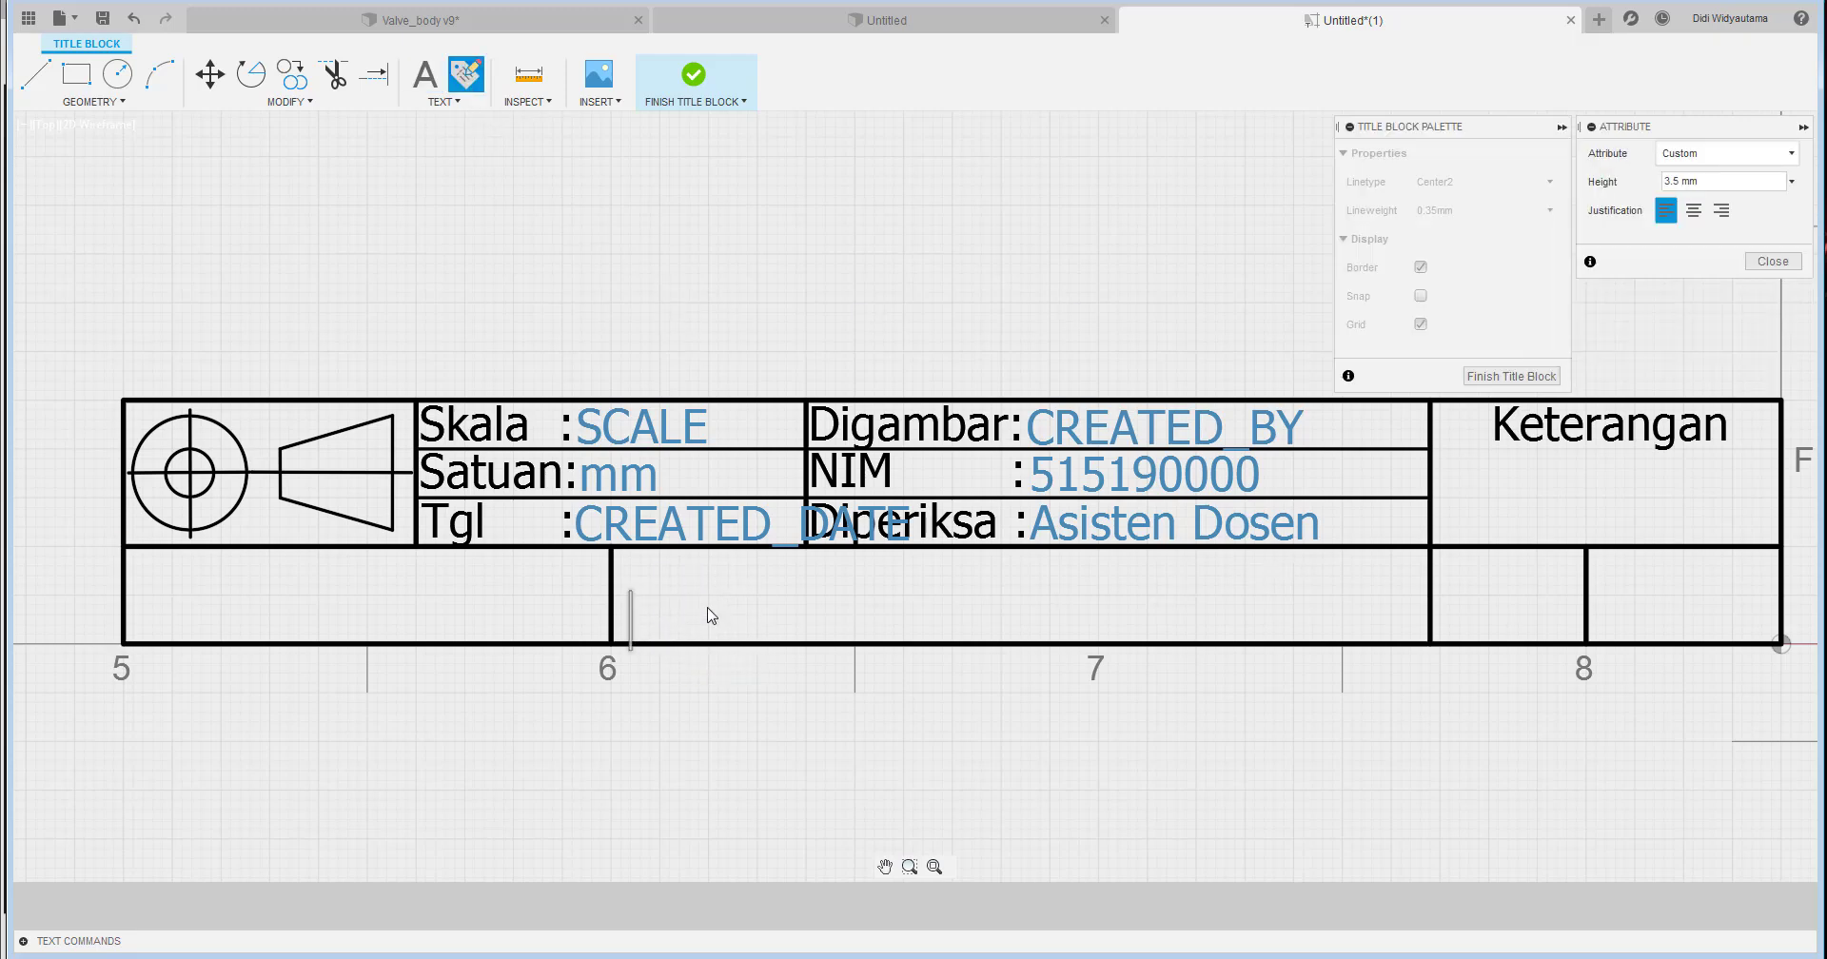
{"action": "left_click", "coordinate": [1781, 154]}
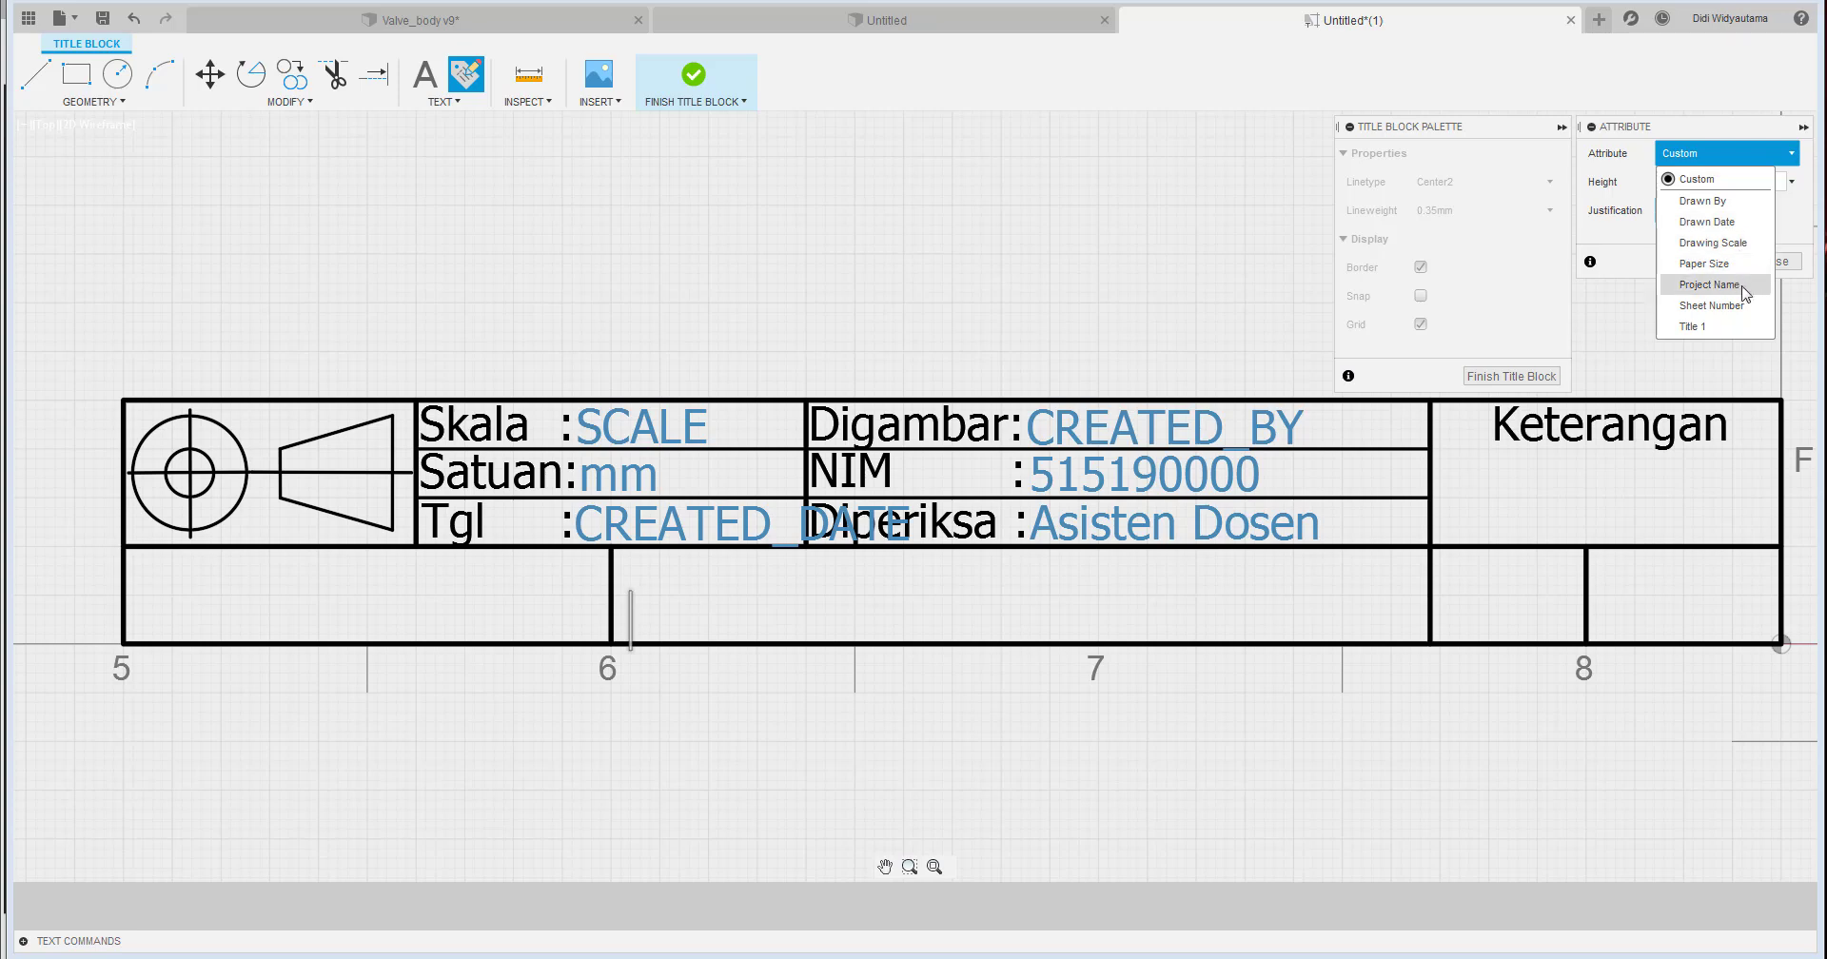
{"action": "left_click", "coordinate": [1703, 326]}
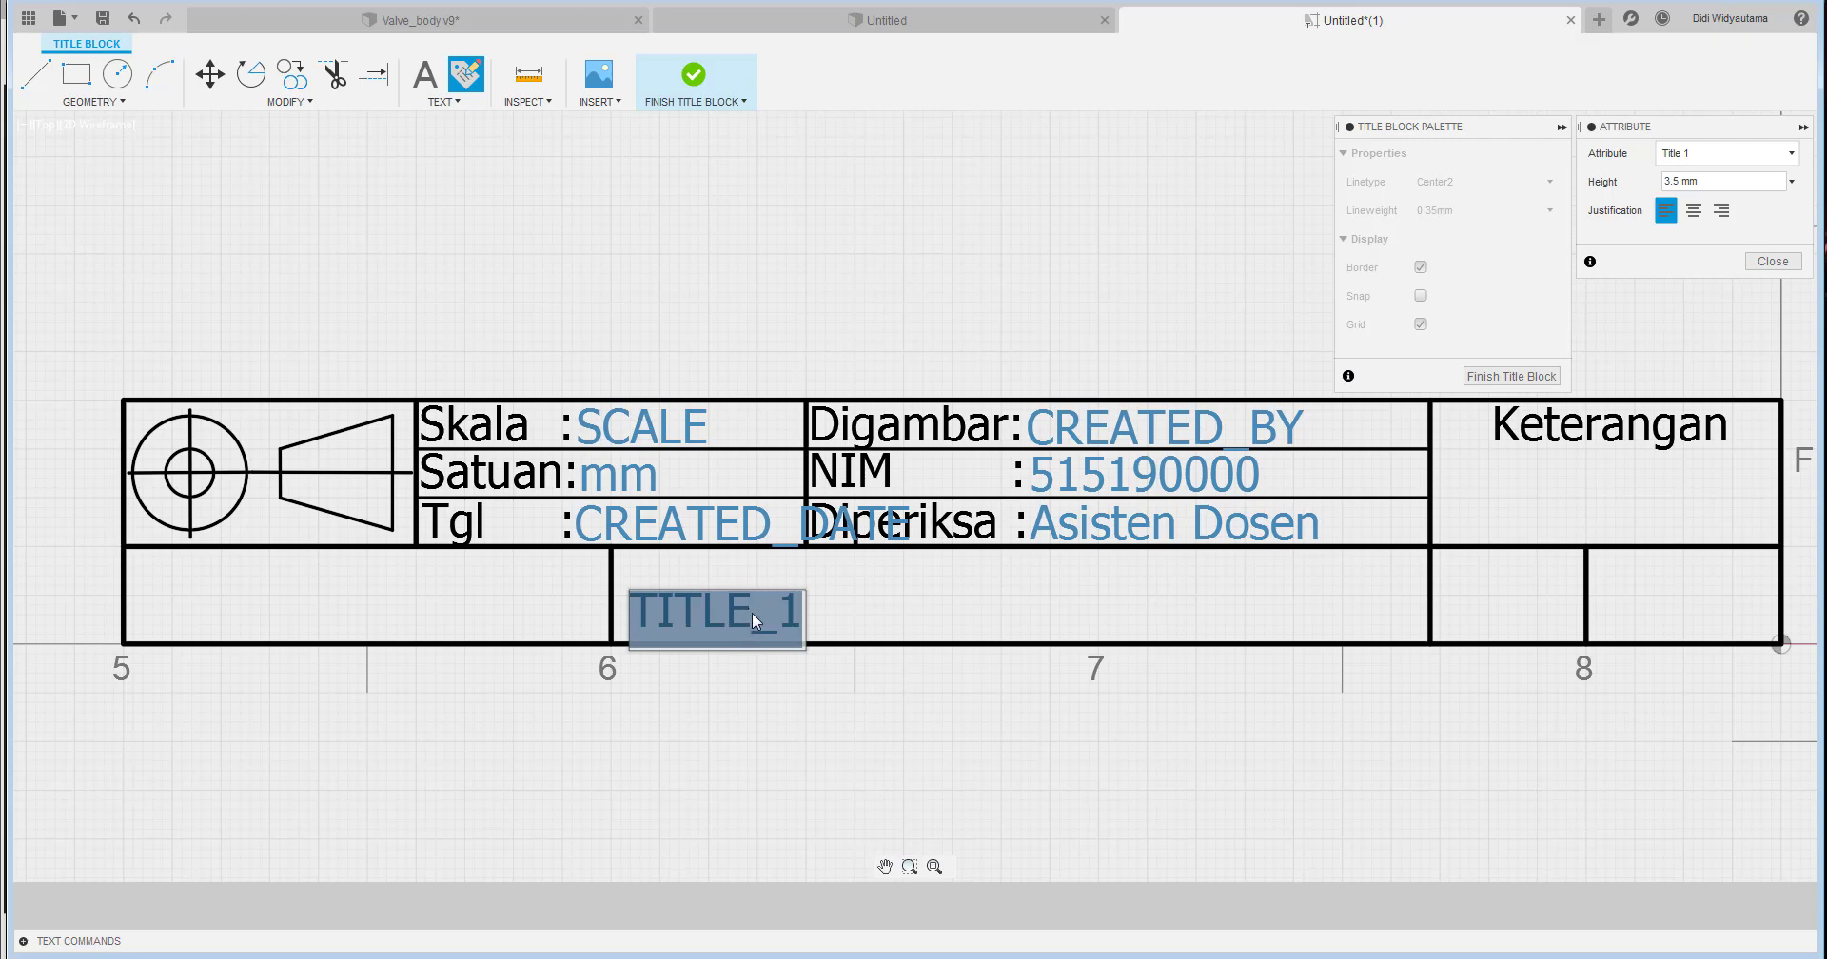
{"action": "left_click", "coordinate": [1792, 181]}
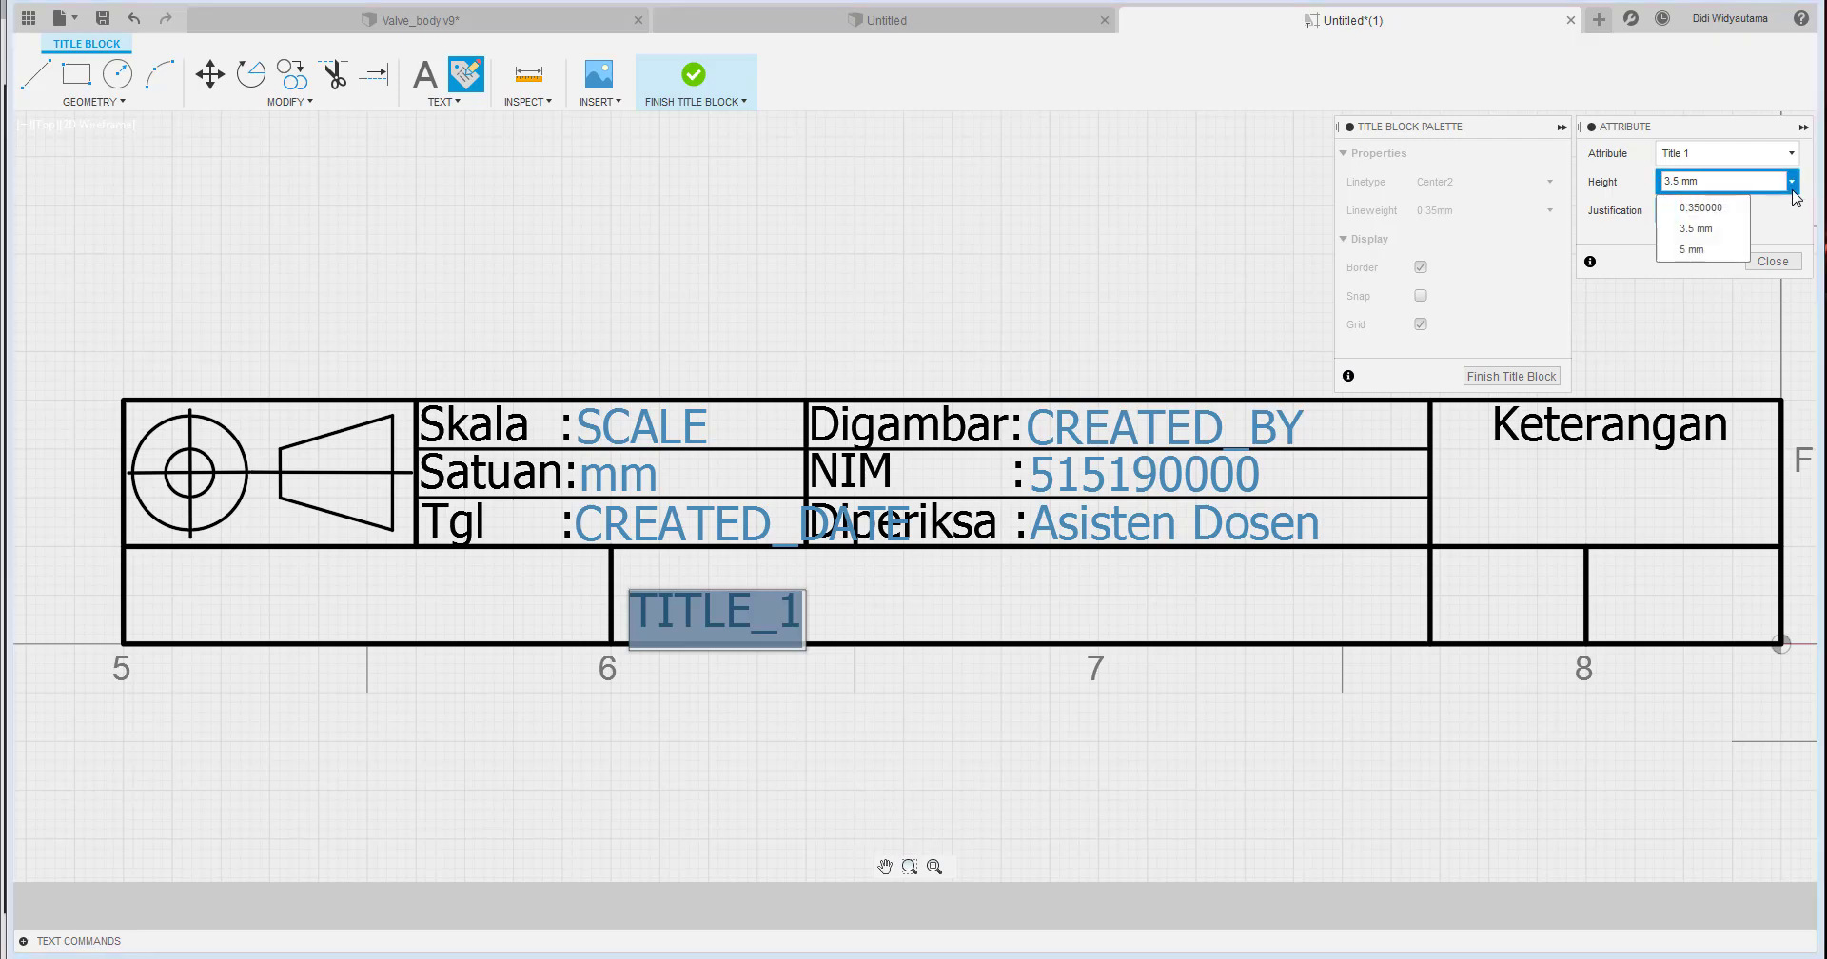
{"action": "left_click", "coordinate": [1704, 250]}
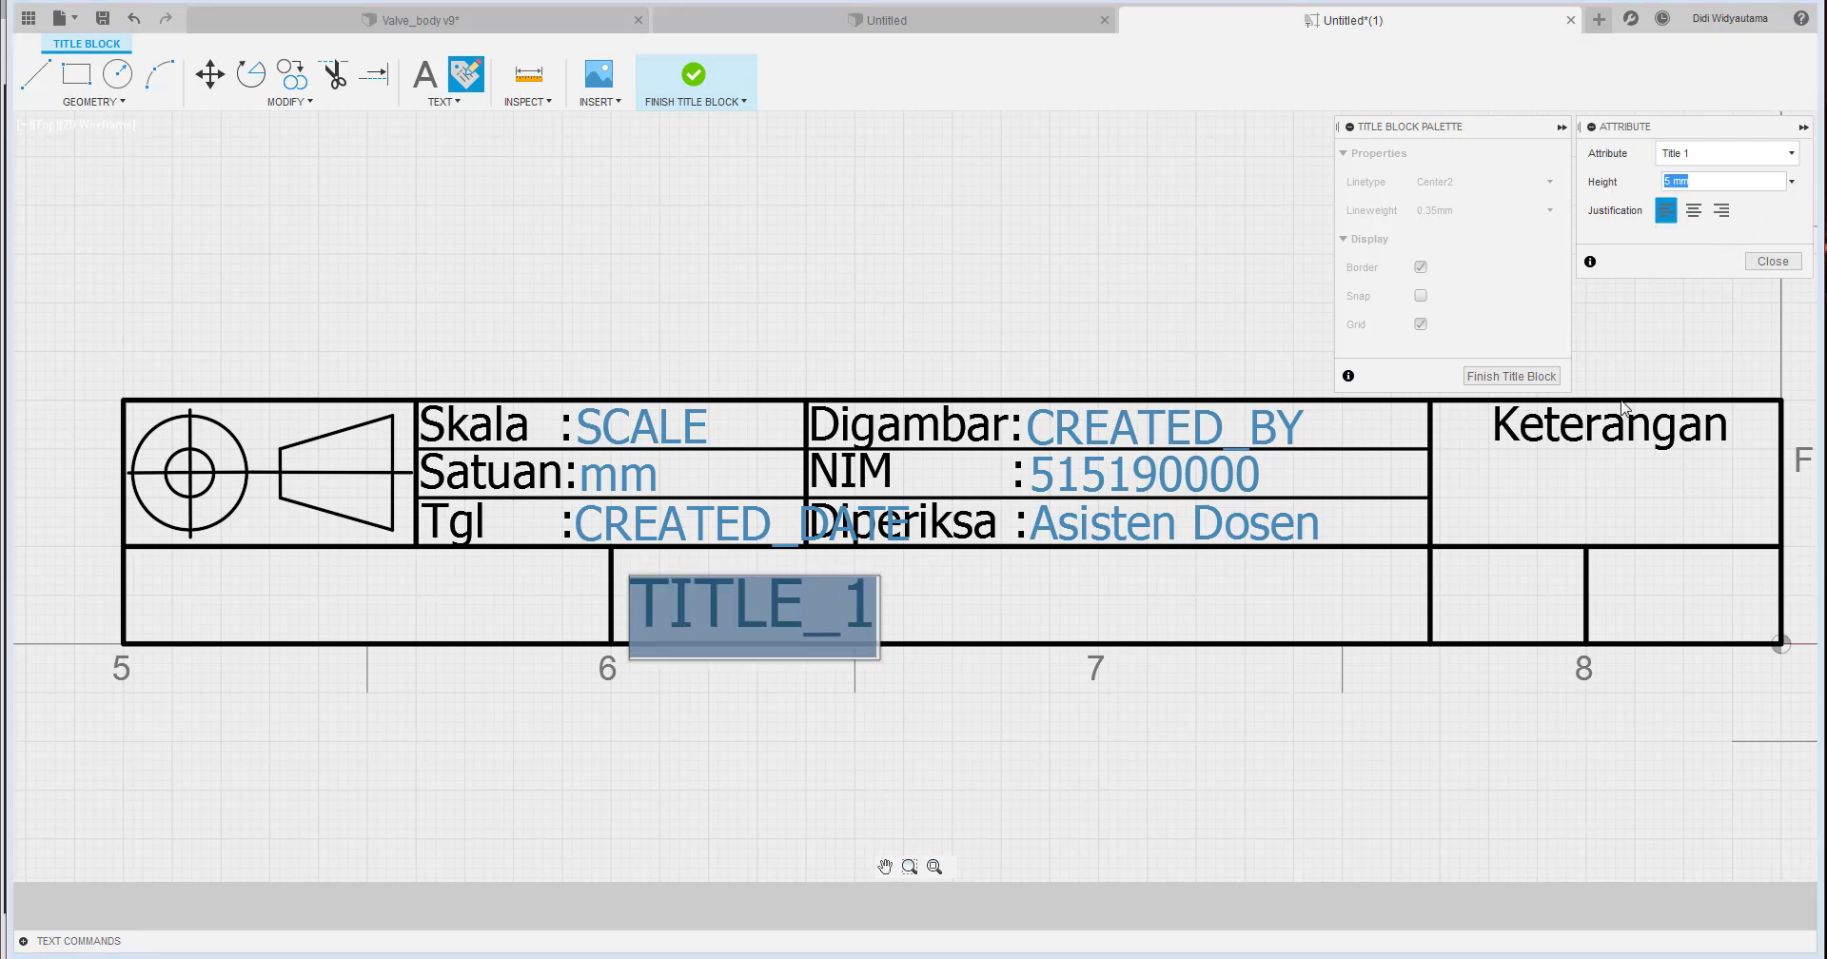
{"action": "left_click", "coordinate": [1772, 262]}
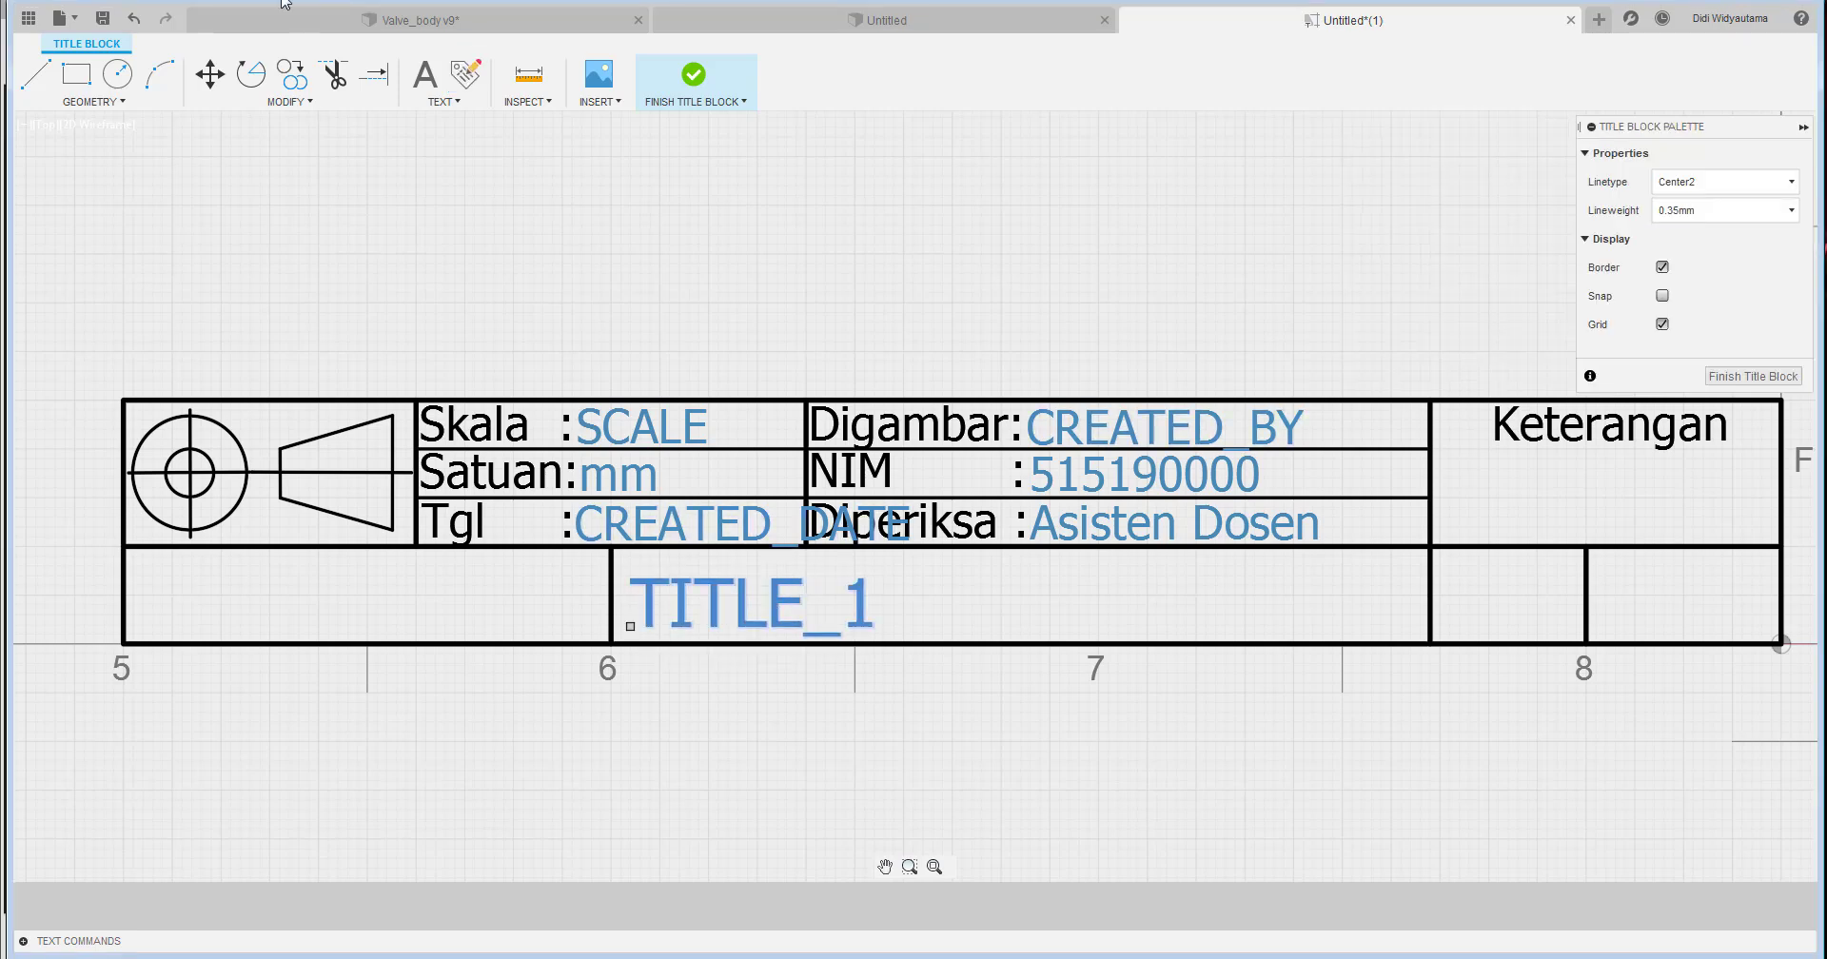
Move the TITLE_1 attribute slightly upward within its cell.
{"action": "left_click", "coordinate": [210, 74]}
{"action": "scroll", "coordinate": [695, 704], "scroll_direction": "up", "scroll_amount": 3}
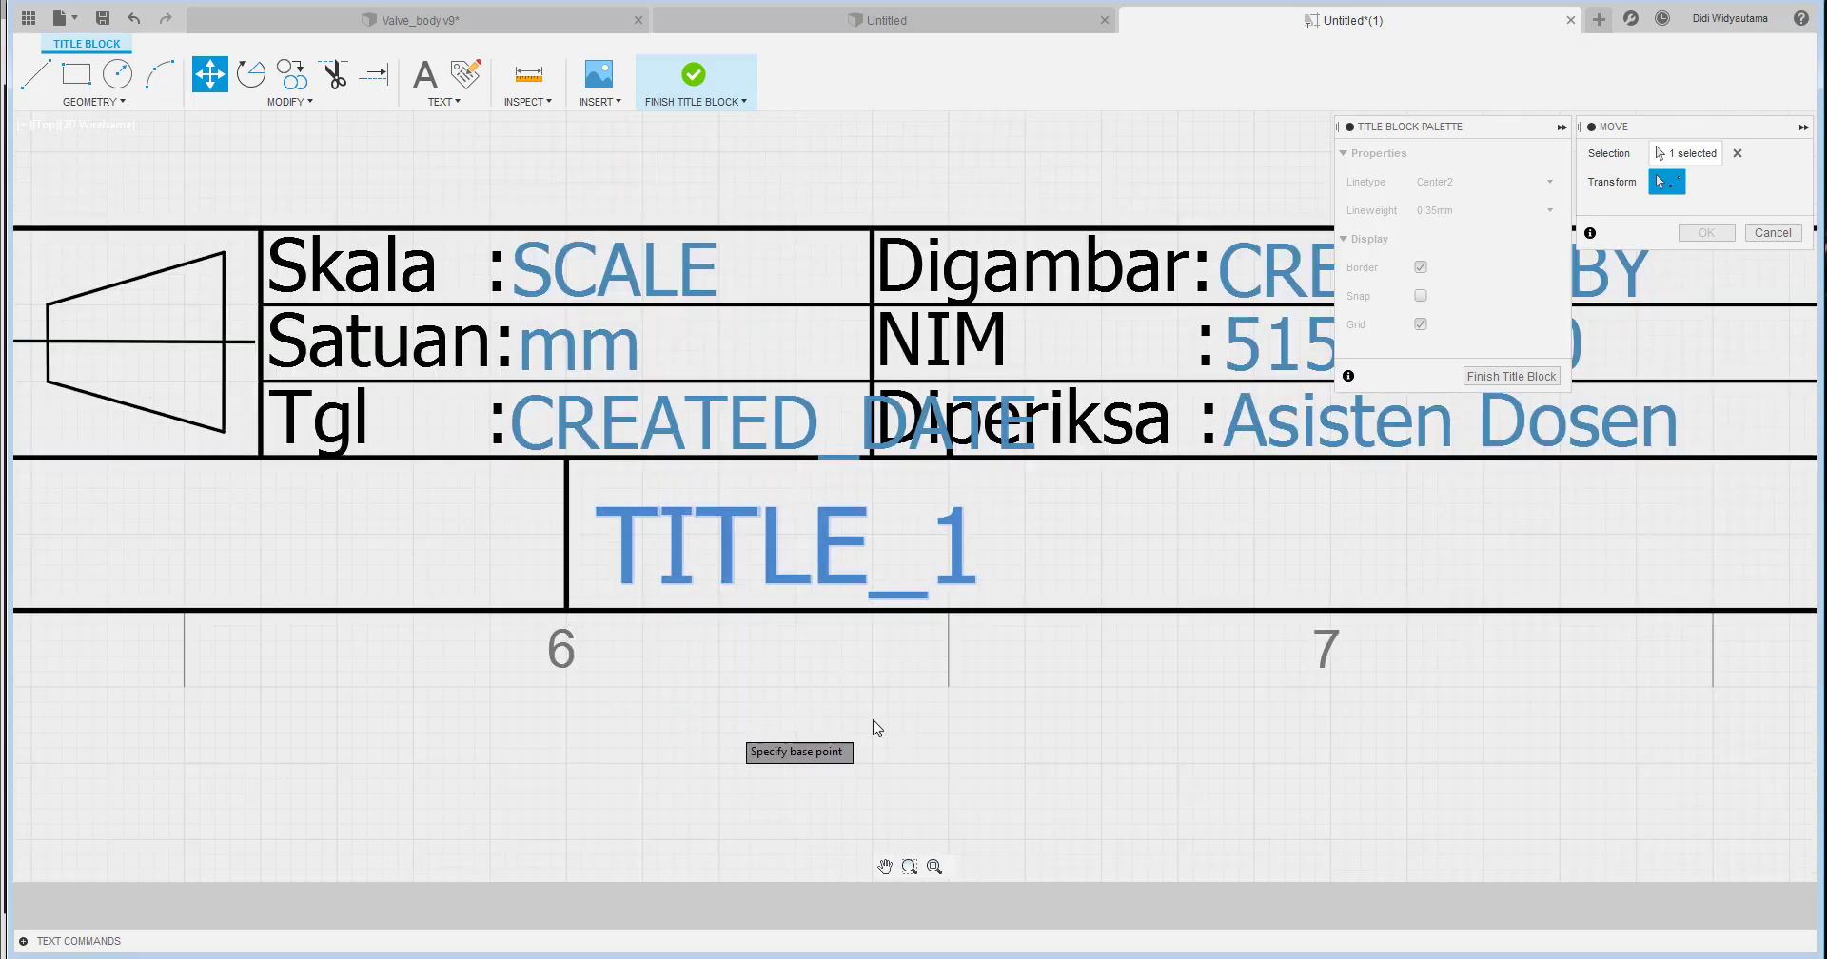
{"action": "left_click", "coordinate": [759, 767]}
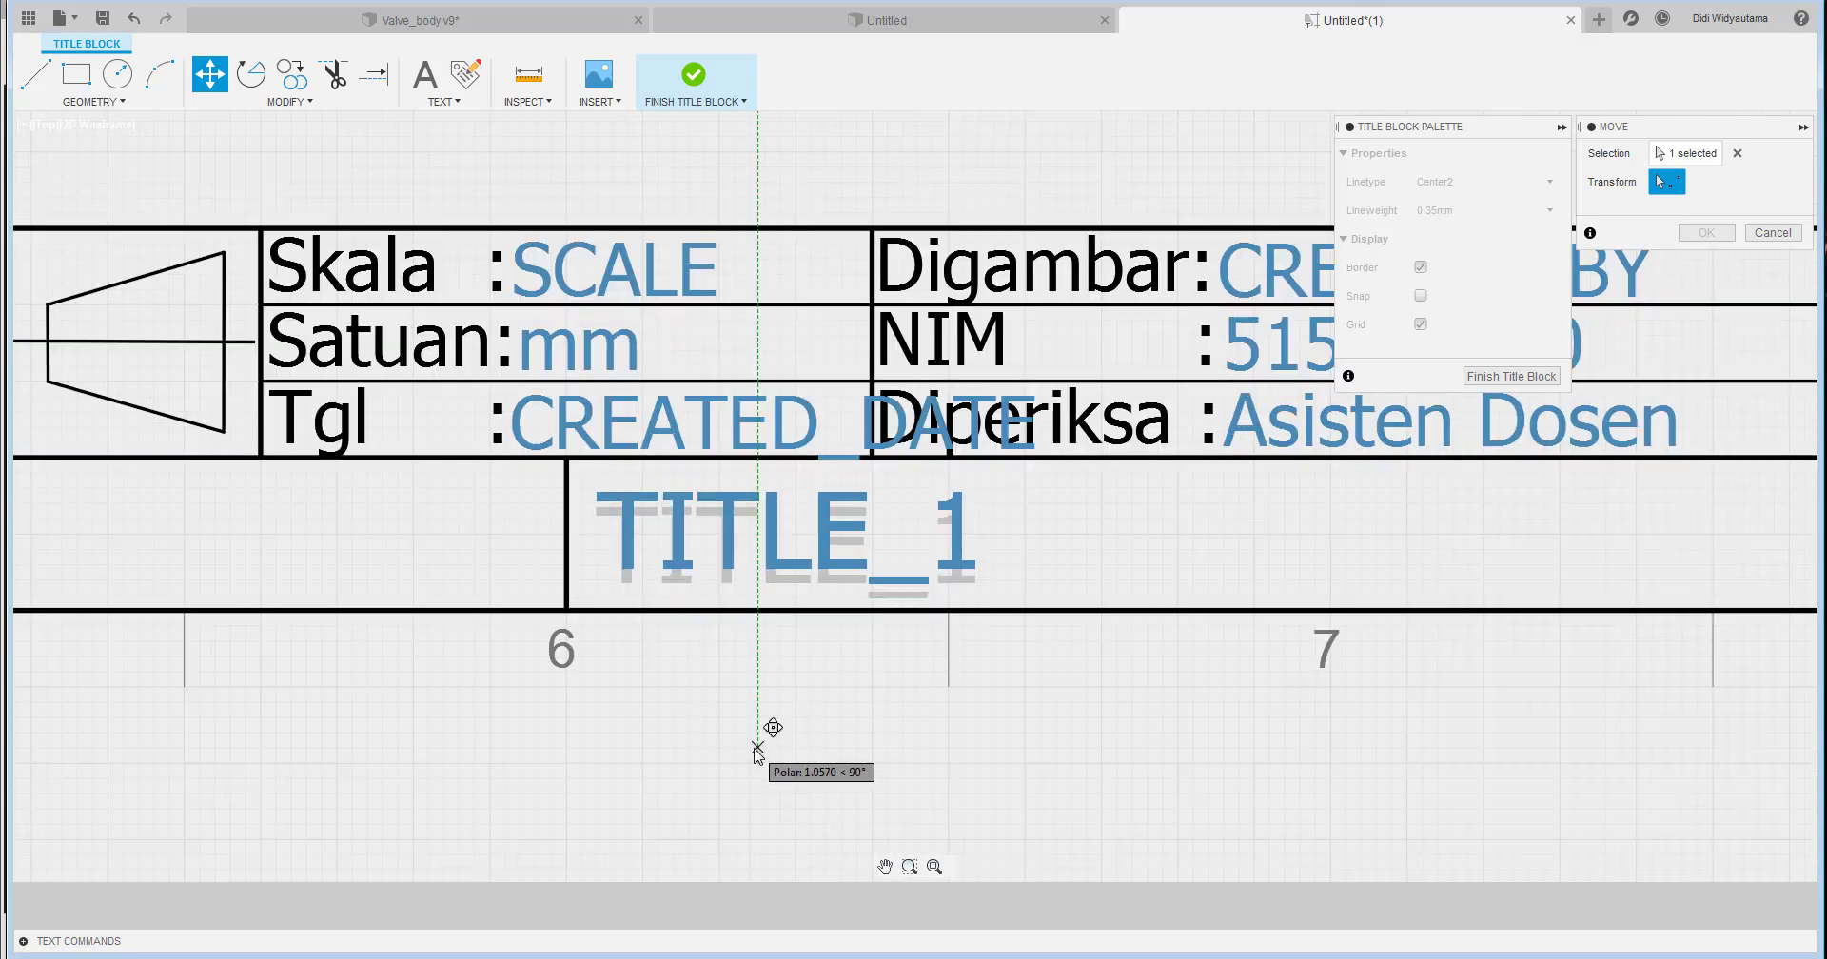
{"action": "left_click", "coordinate": [758, 752]}
{"action": "scroll", "coordinate": [1109, 632], "scroll_direction": "down", "scroll_amount": 3}
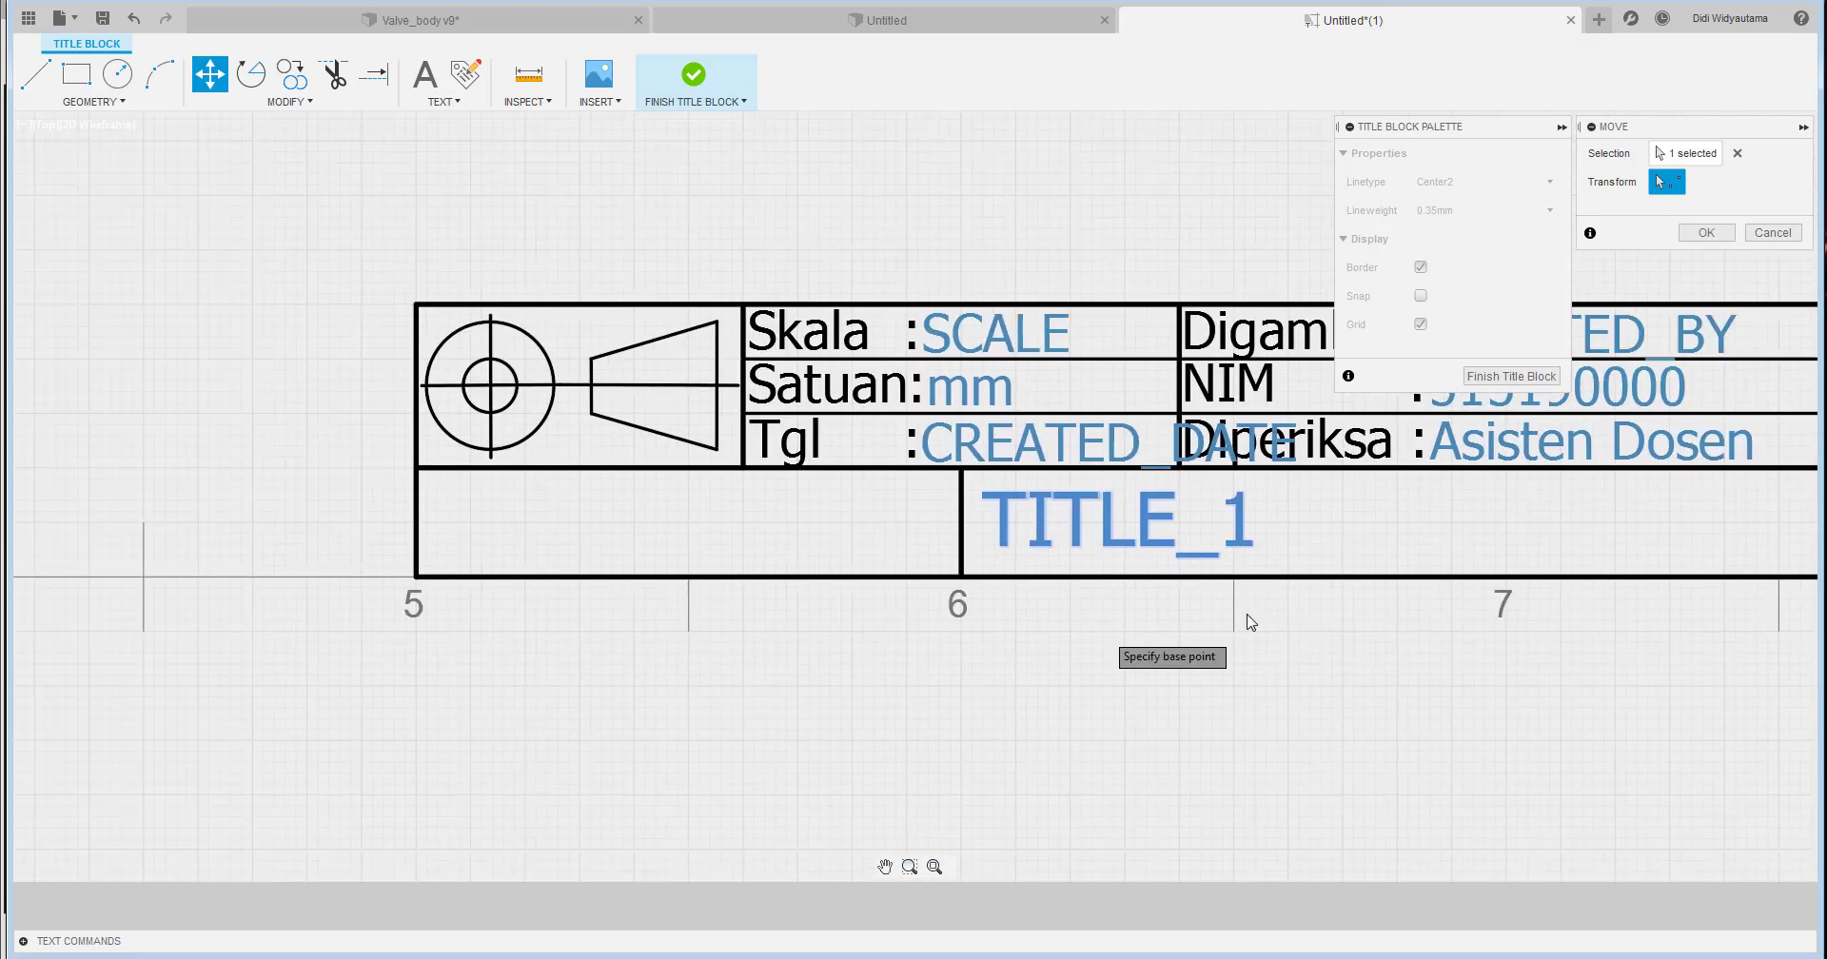
{"action": "mouse_move", "coordinate": [1215, 640]}
{"action": "middle_mouse_down"}
{"action": "mouse_move", "coordinate": [816, 669]}
{"action": "mouse_move", "coordinate": [561, 714]}
{"action": "middle_mouse_up"}
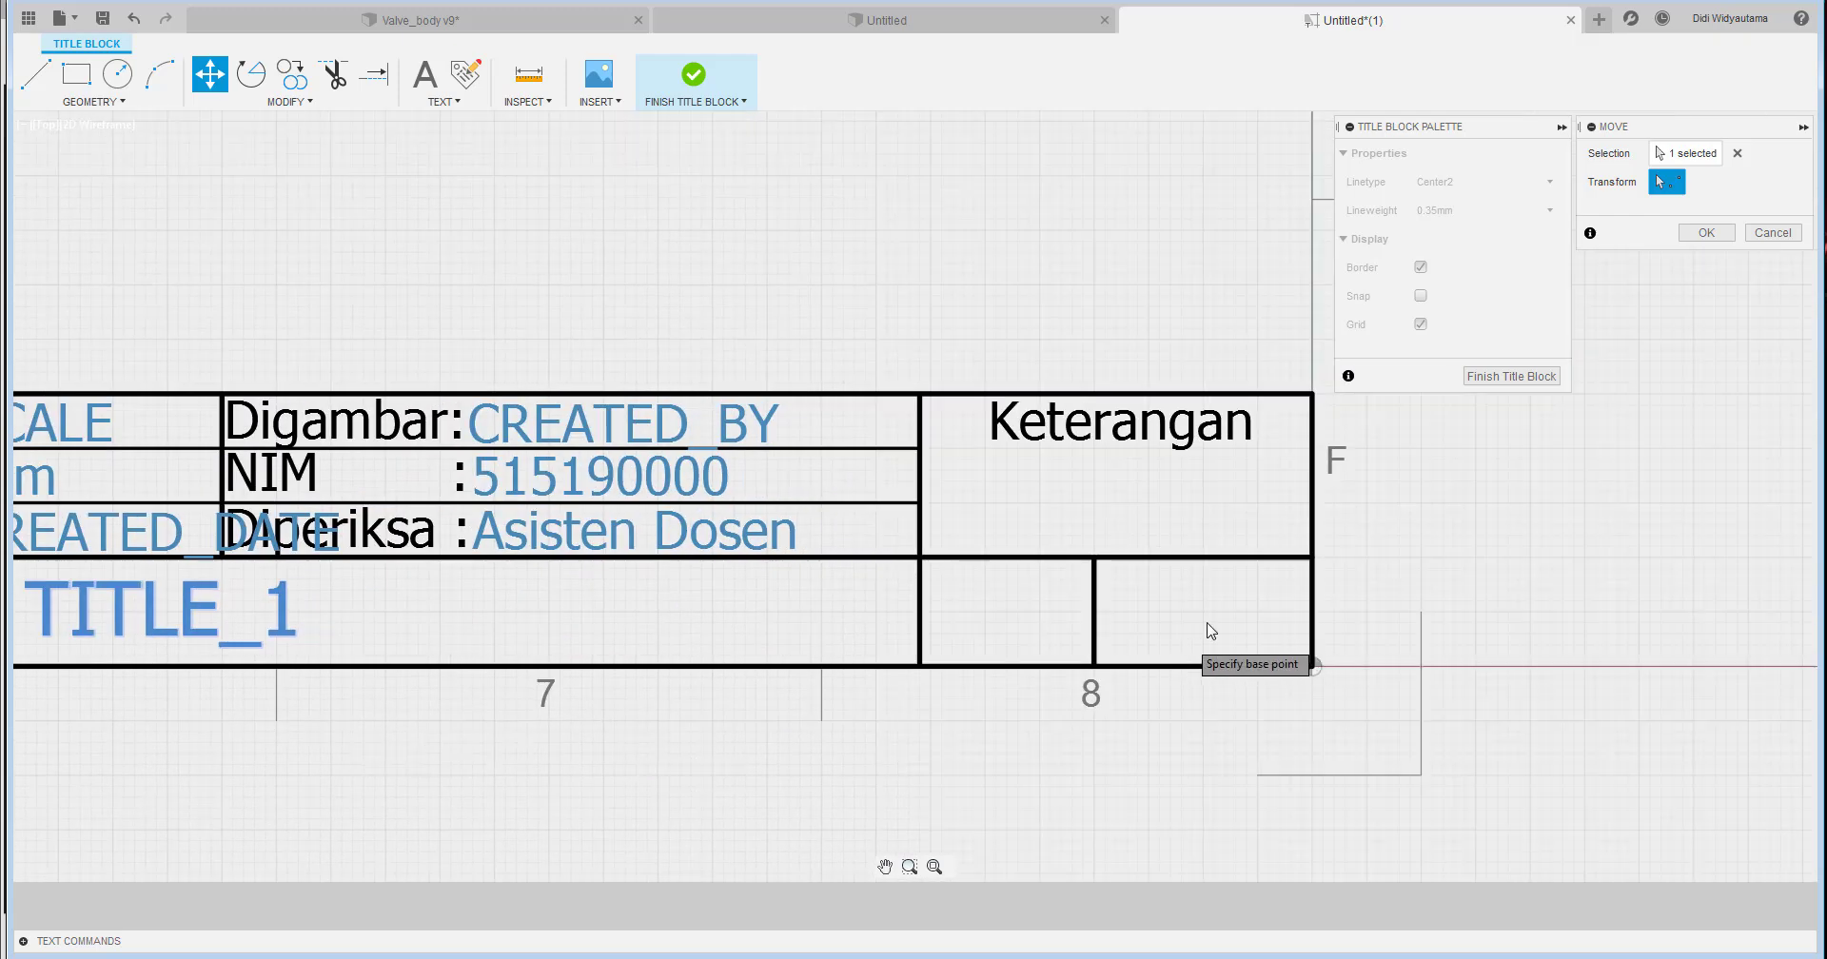
{"action": "left_click", "coordinate": [1772, 234]}
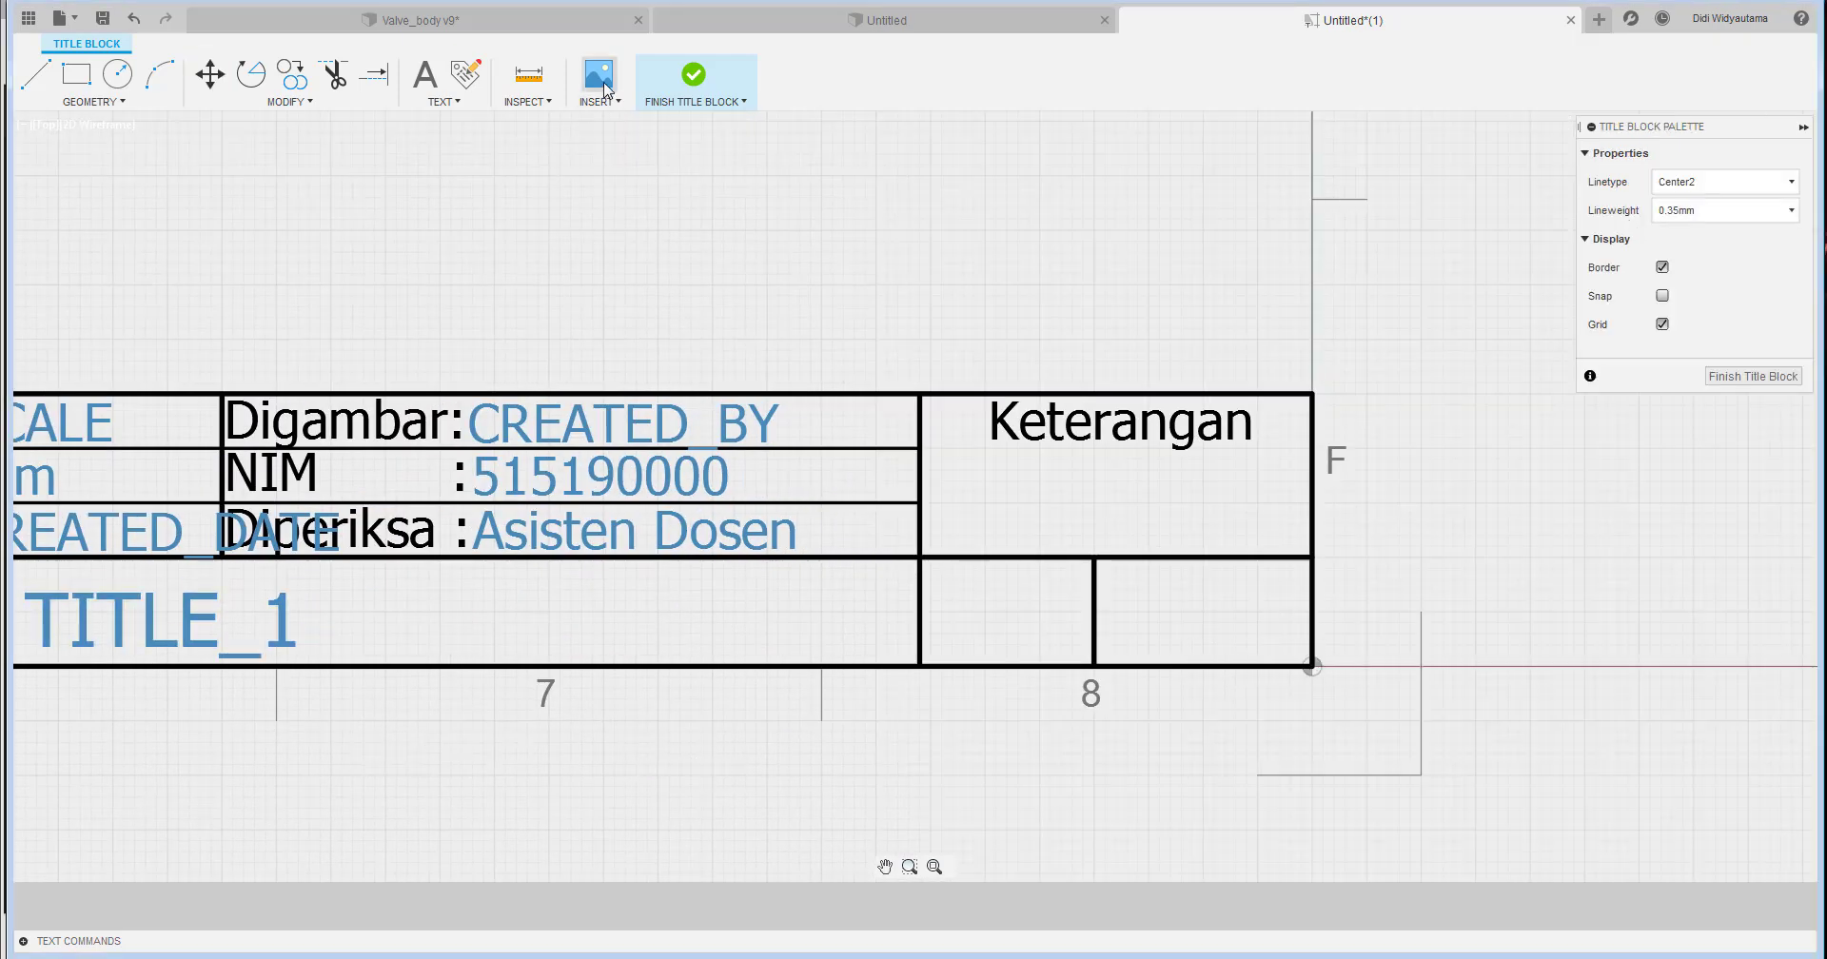
Add a Sheet Number attribute in the left lower cell below Keterangan.
{"action": "left_click", "coordinate": [465, 73]}
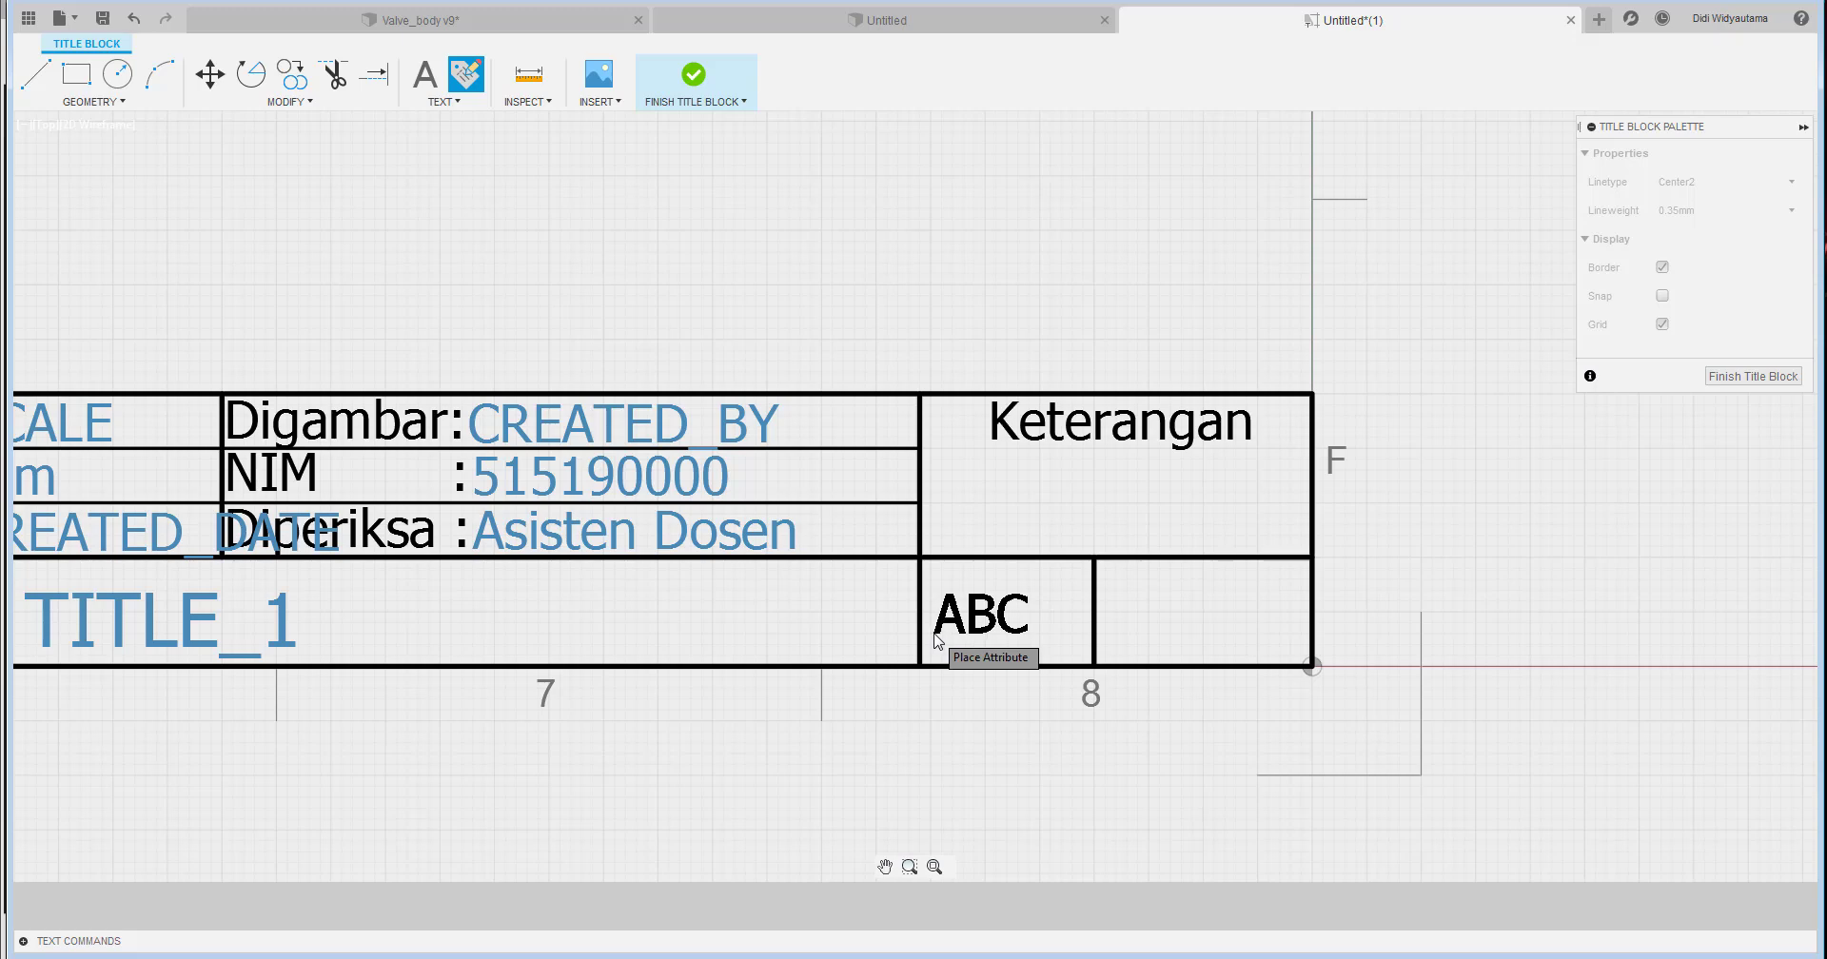
{"action": "left_click", "coordinate": [941, 639]}
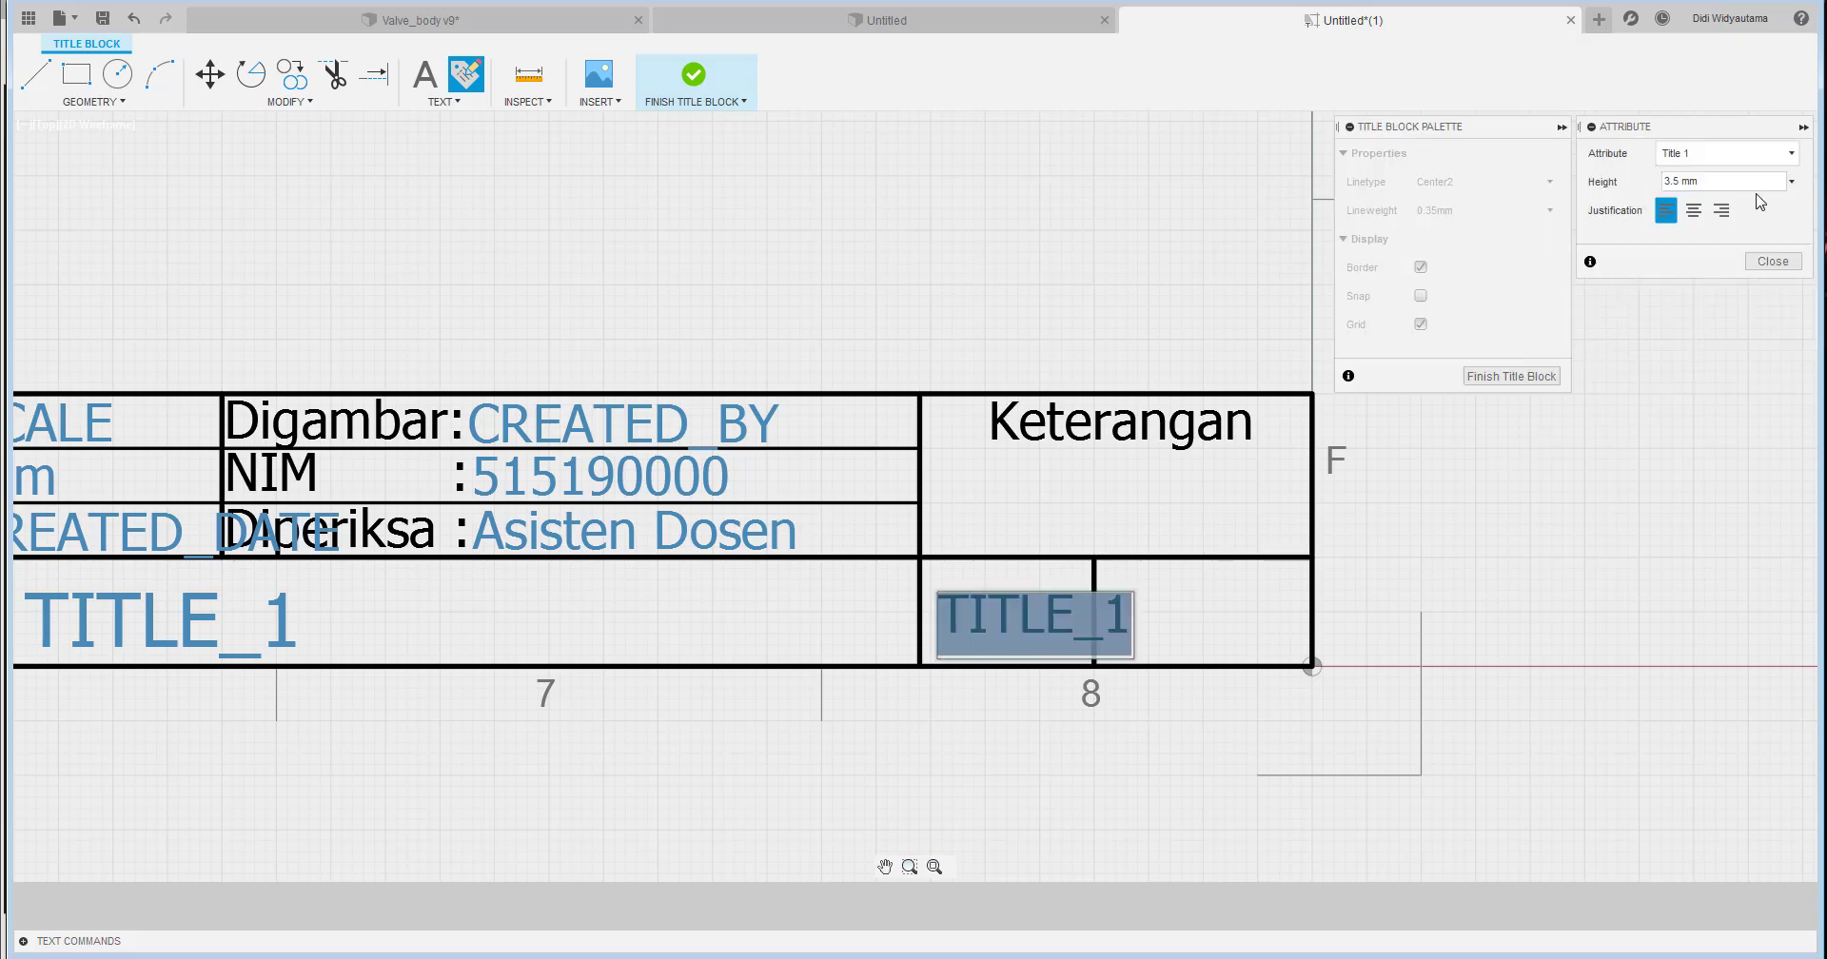
{"action": "left_click", "coordinate": [1770, 153]}
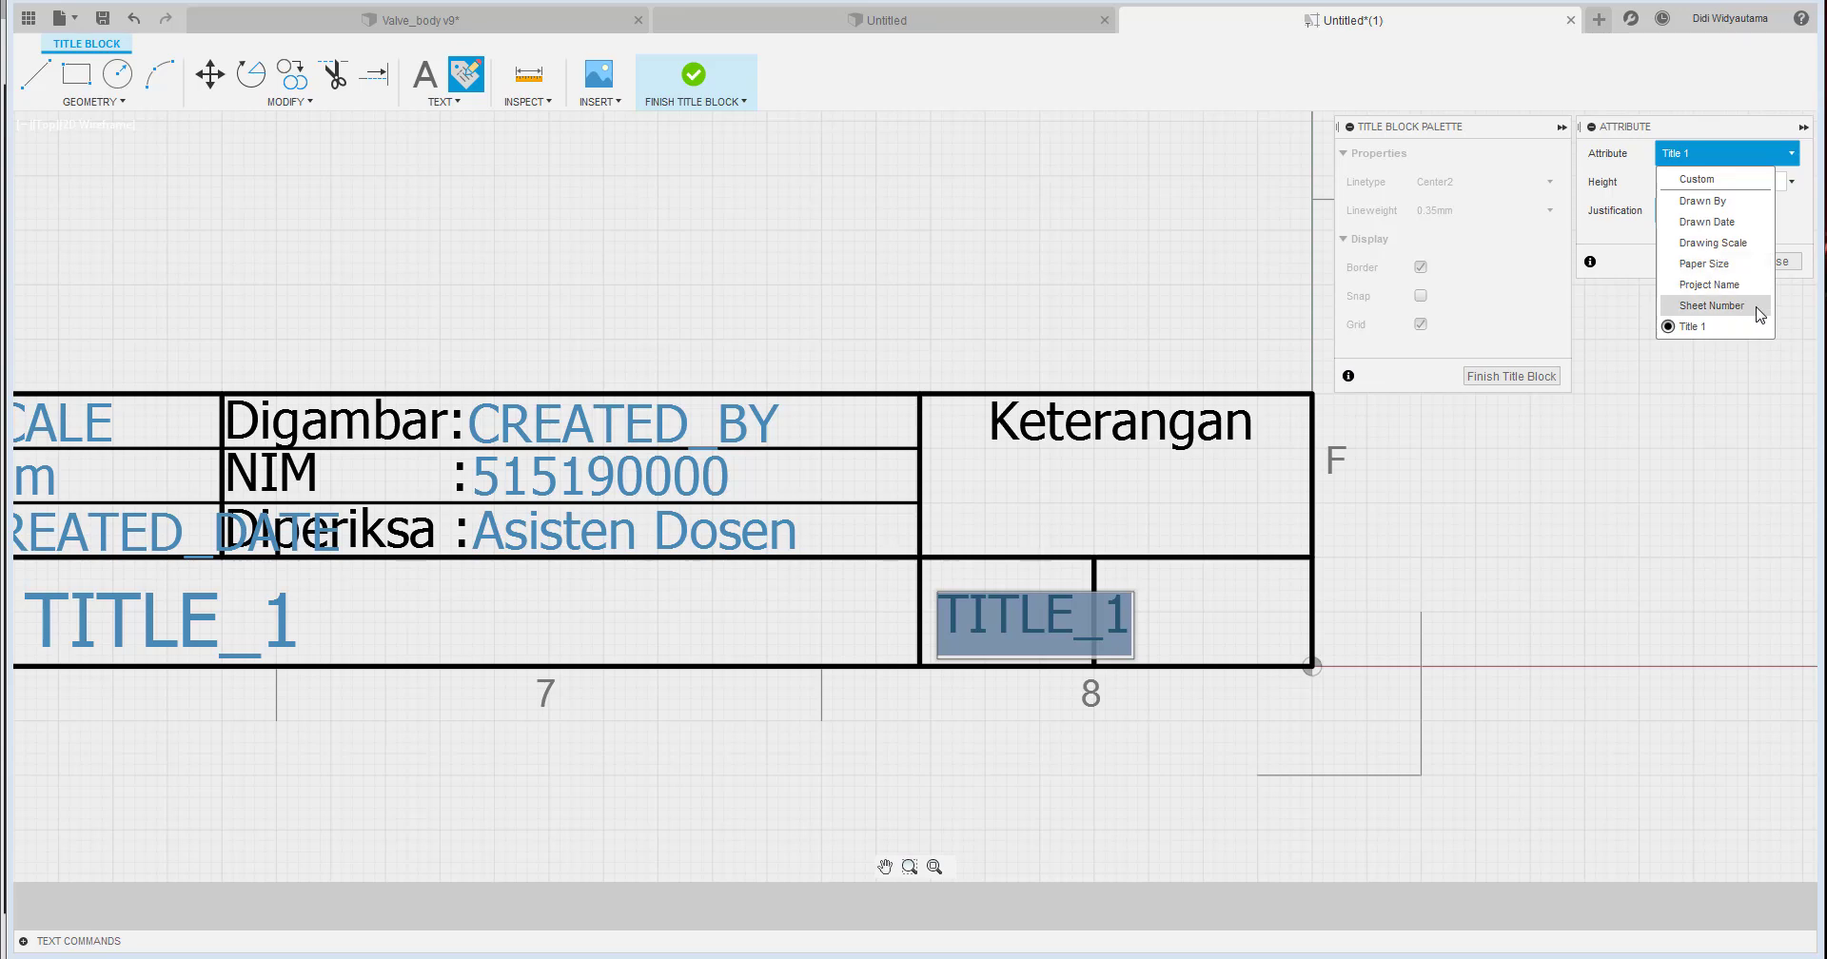
{"action": "left_click", "coordinate": [1712, 306]}
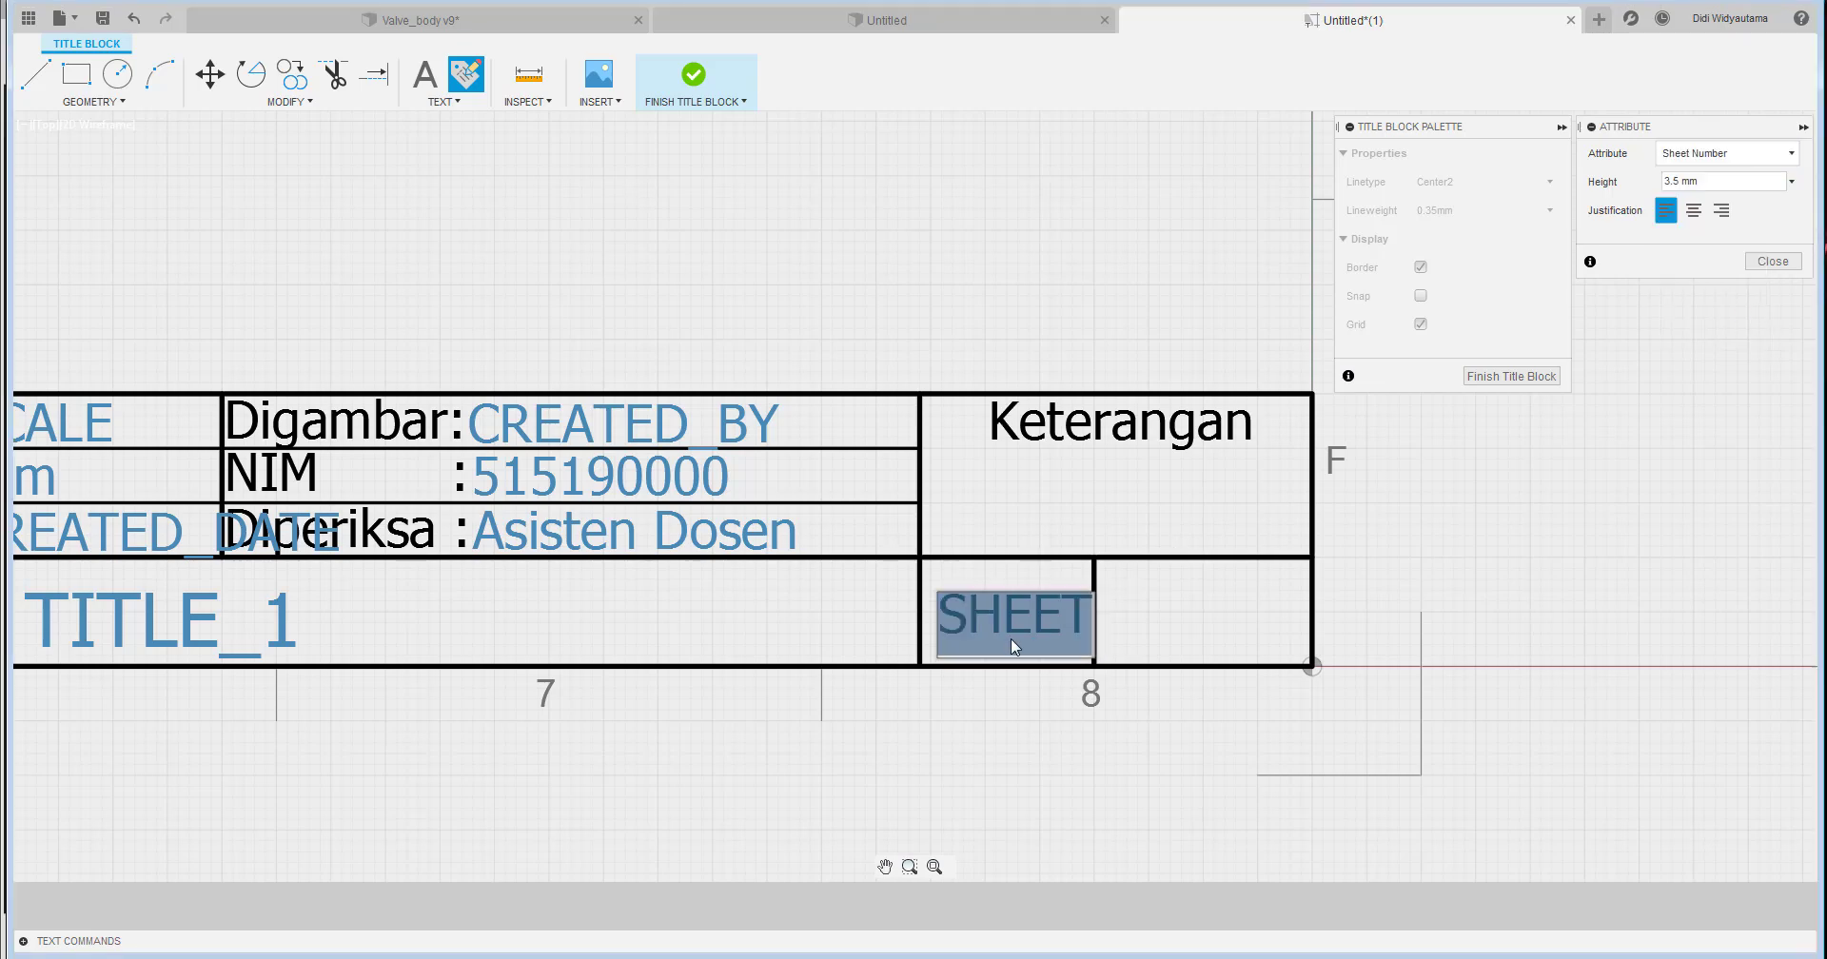
{"action": "left_click", "coordinate": [1769, 263]}
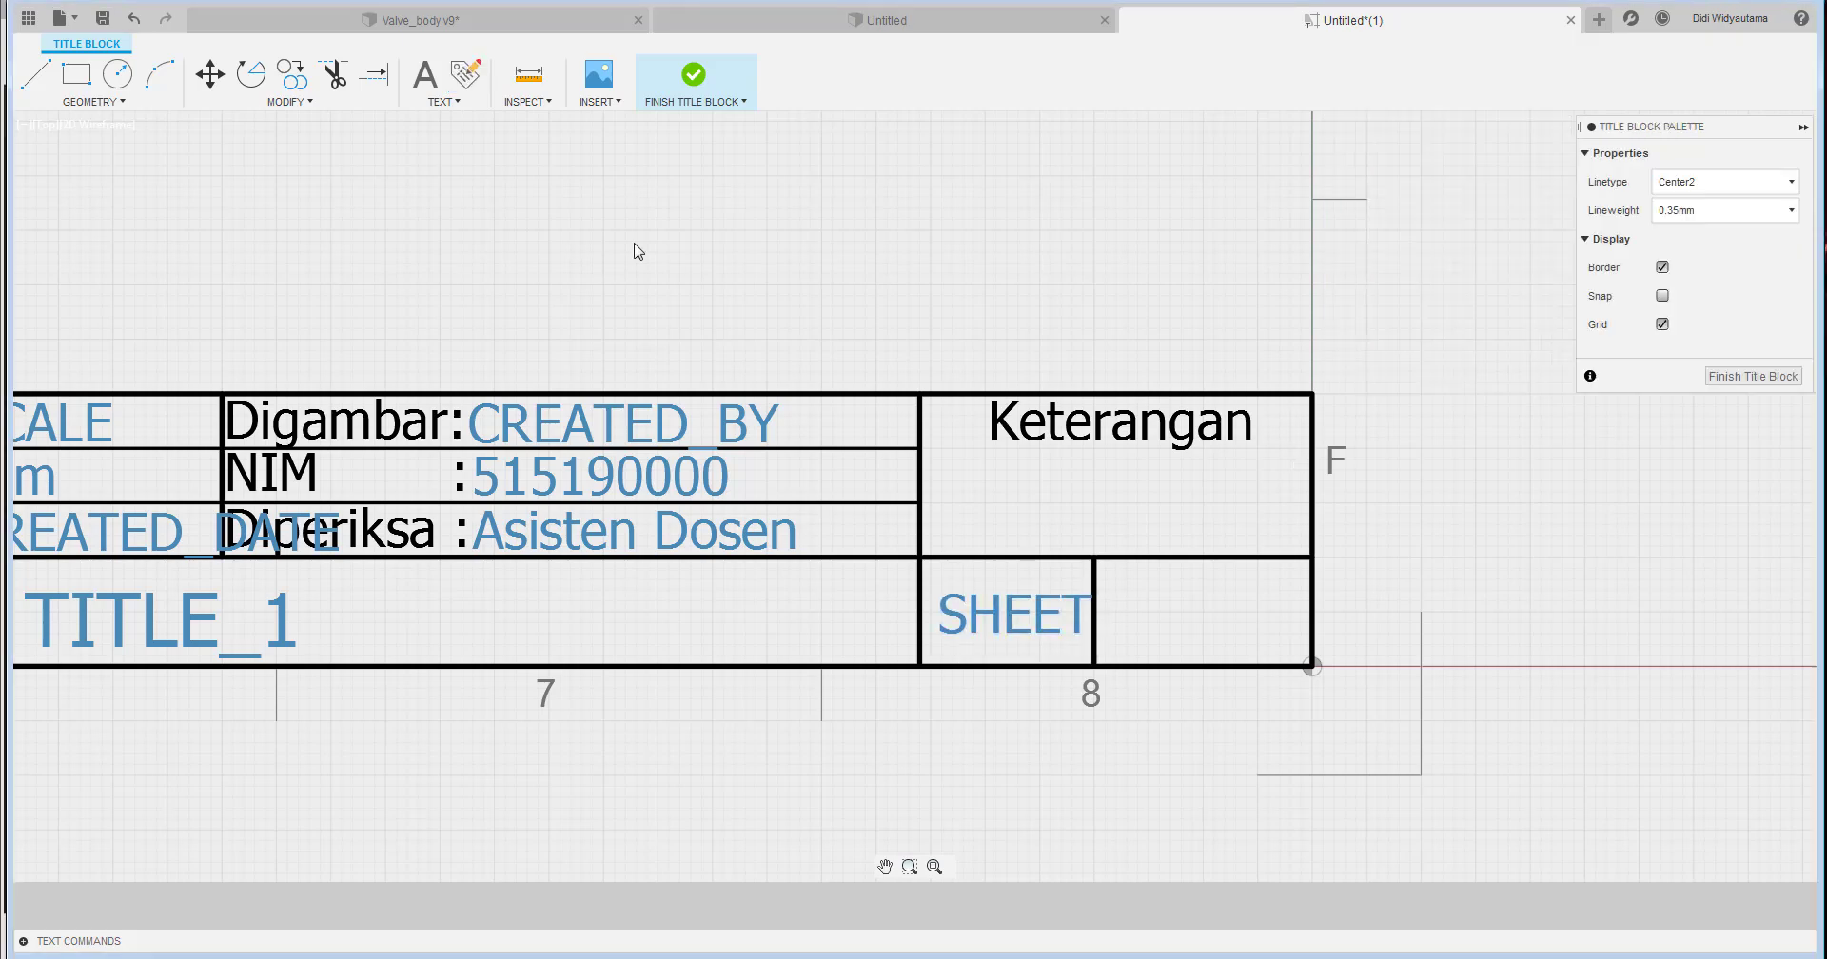
Add a Paper Size attribute in the rightmost lower cell of the title block.
{"action": "left_click", "coordinate": [468, 75]}
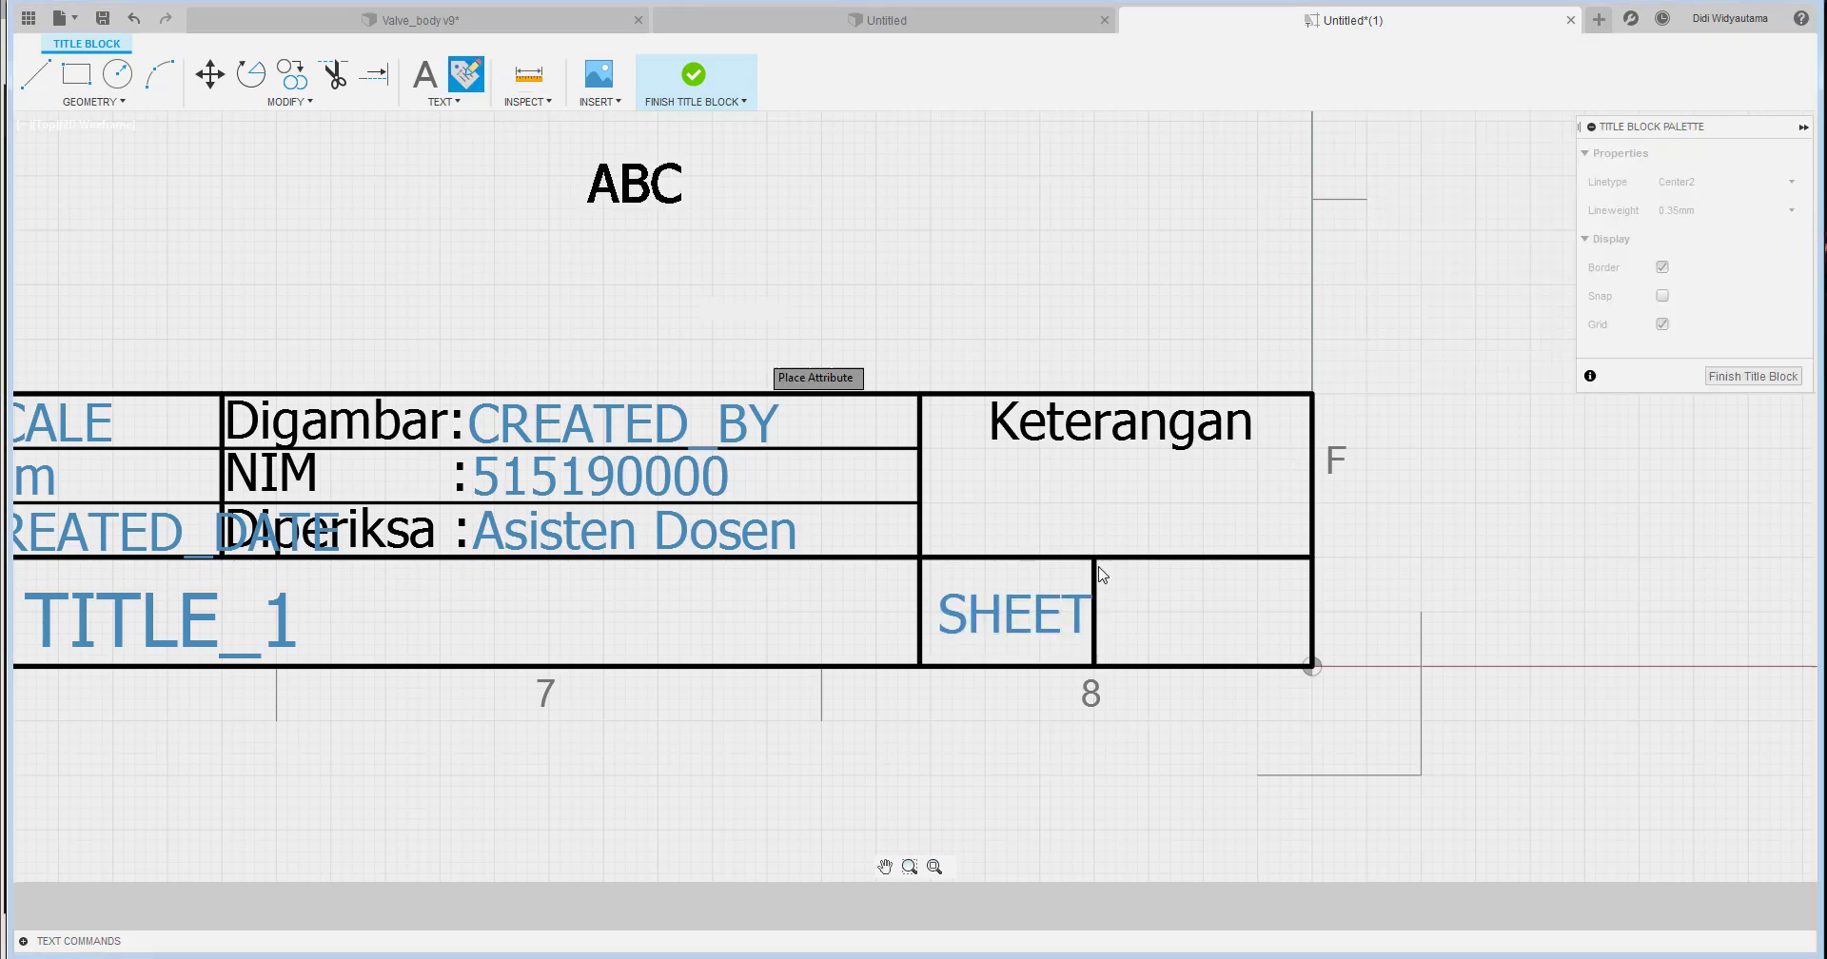
{"action": "left_click", "coordinate": [1109, 641]}
{"action": "left_click", "coordinate": [1727, 153]}
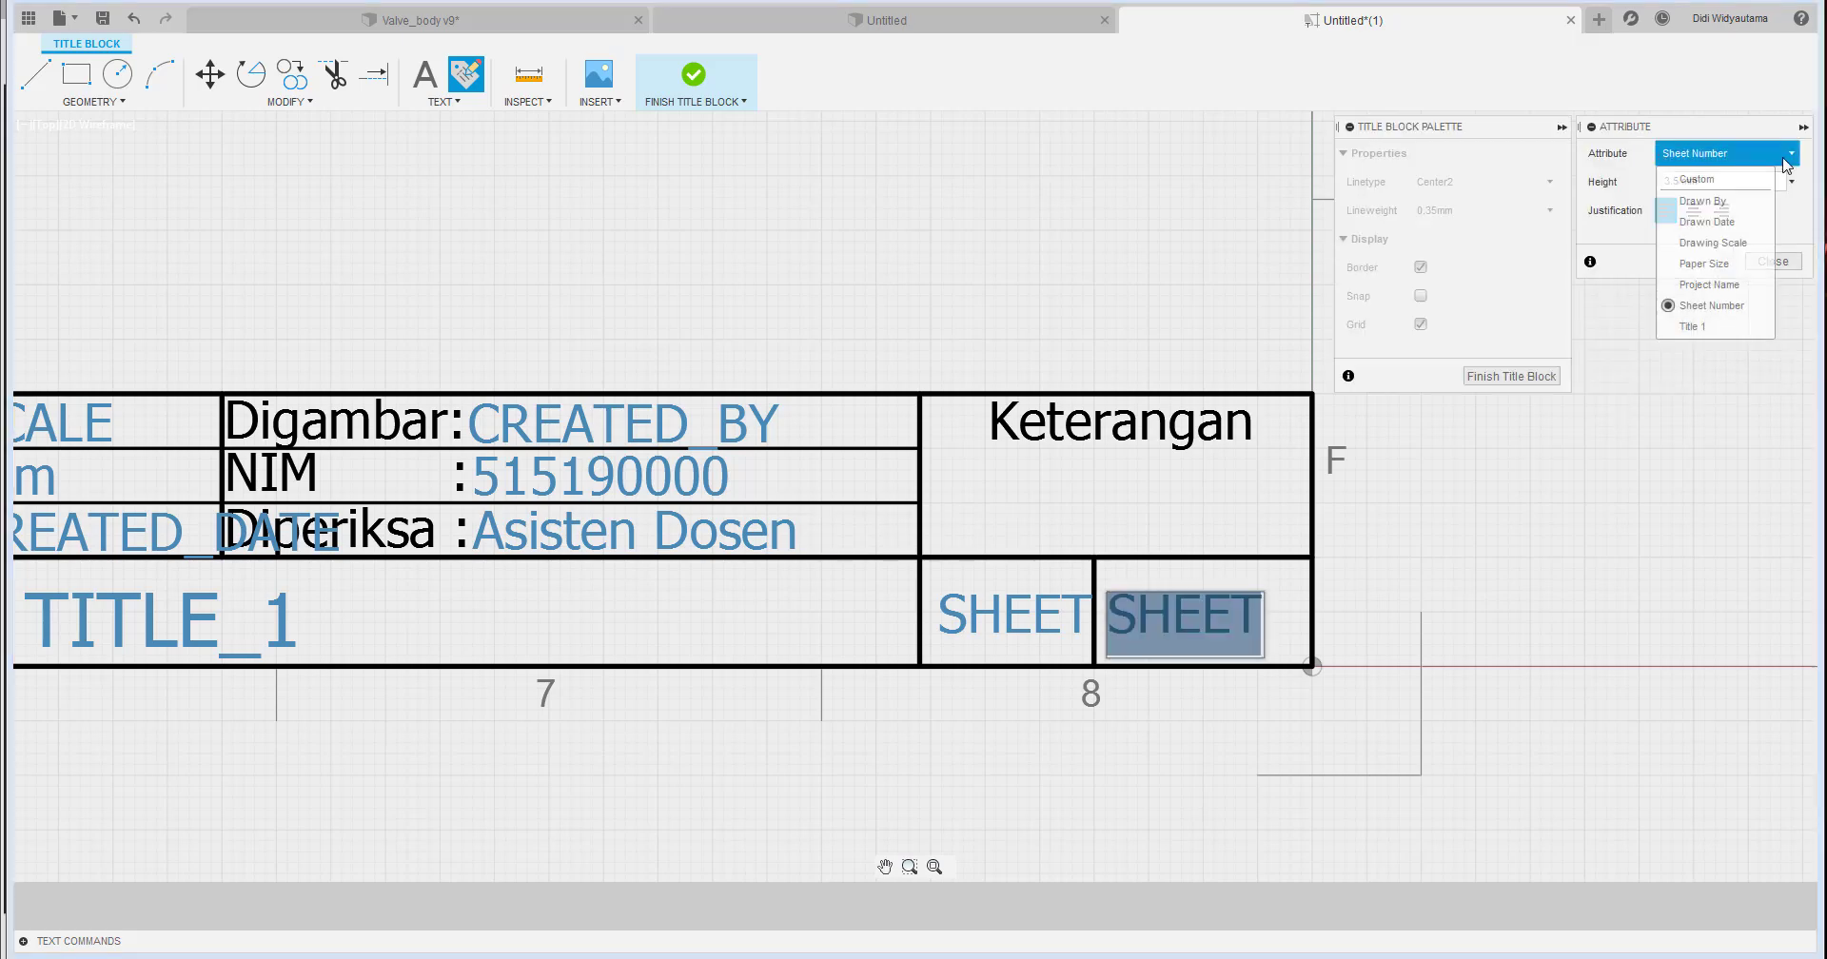
{"action": "left_click", "coordinate": [1704, 263]}
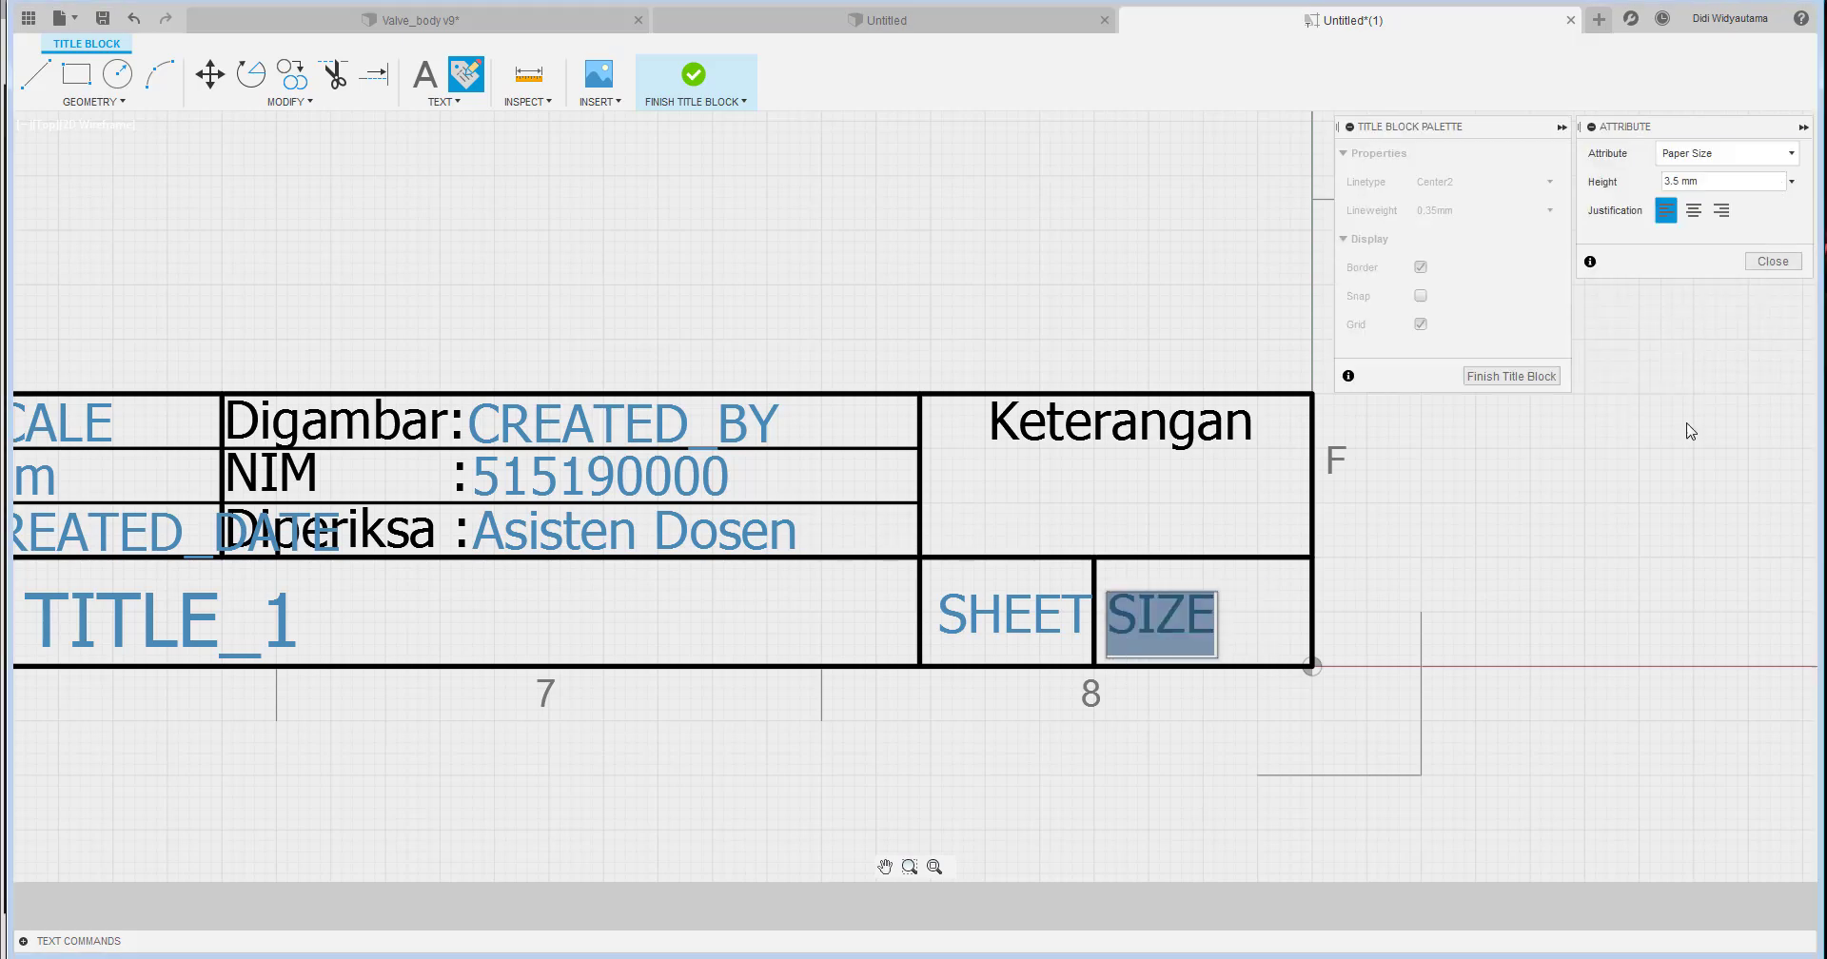
{"action": "left_click", "coordinate": [1776, 261]}
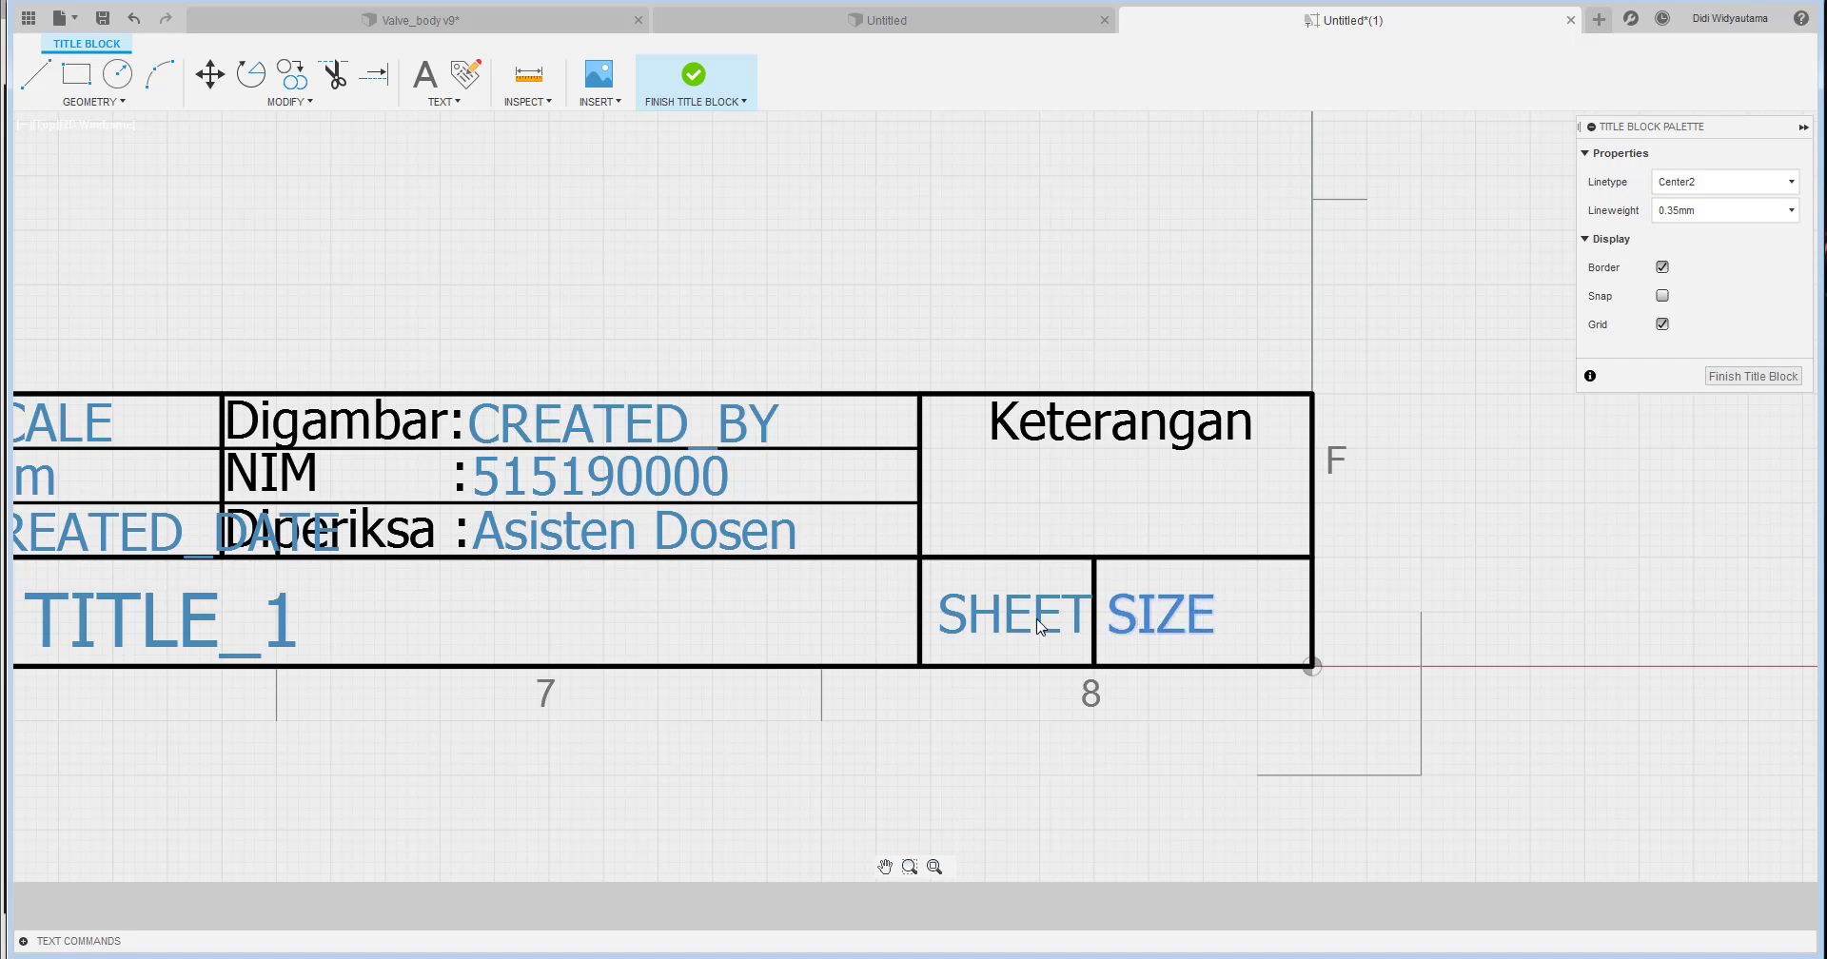
{"action": "scroll", "coordinate": [947, 650], "scroll_direction": "down", "scroll_amount": 2}
{"action": "middle_click_drag", "start_coordinate": [836, 679], "coordinate": [799, 676]}
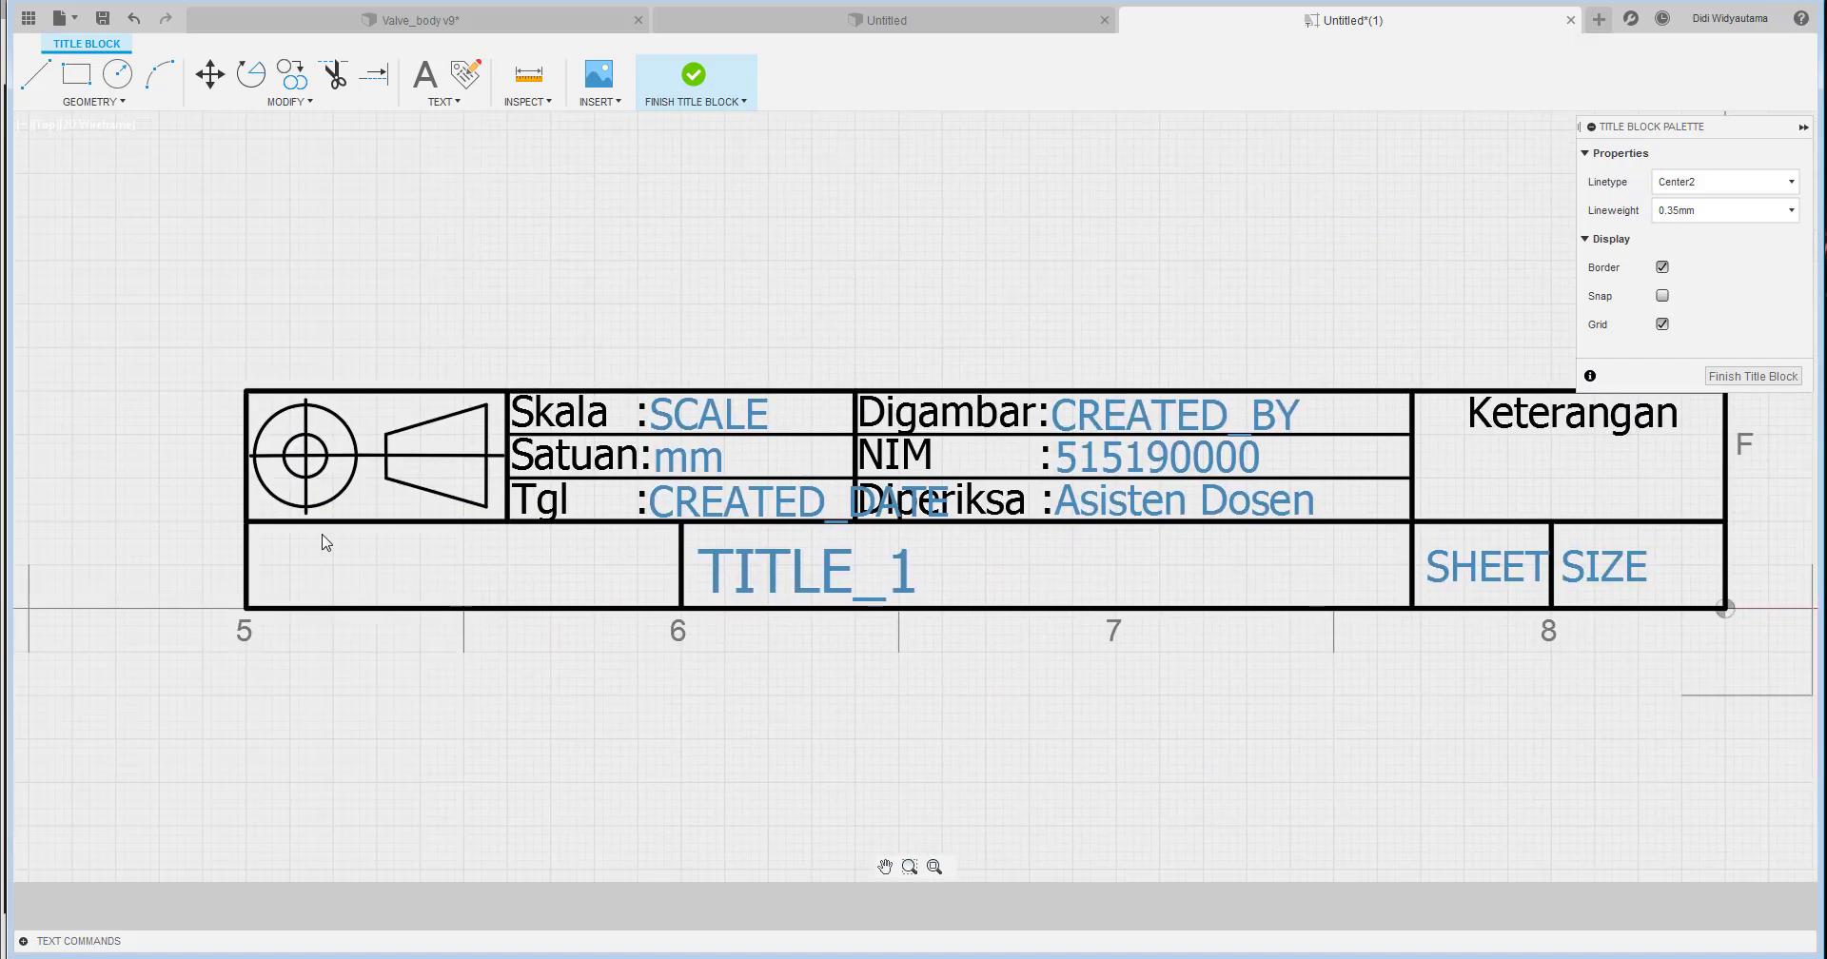
{"action": "middle_click_drag", "start_coordinate": [543, 582], "coordinate": [897, 624]}
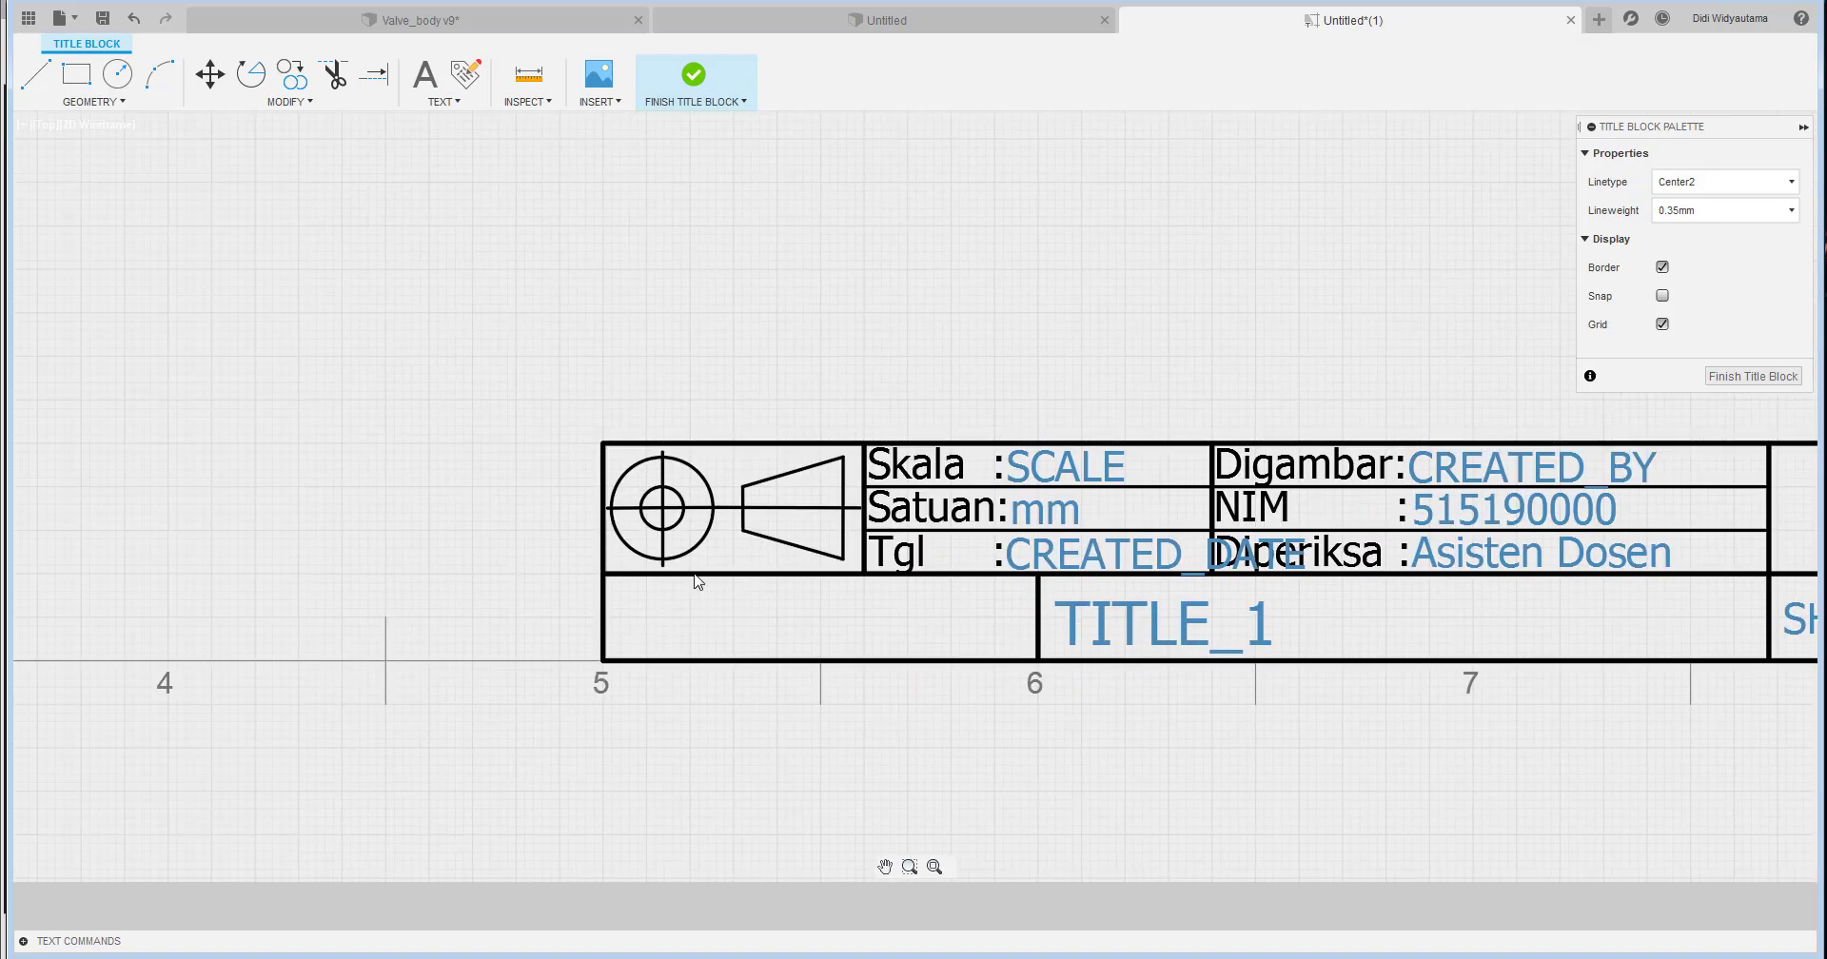
Insert the Untar_logo1.PNG image into the title block.
{"action": "left_click", "coordinate": [600, 101]}
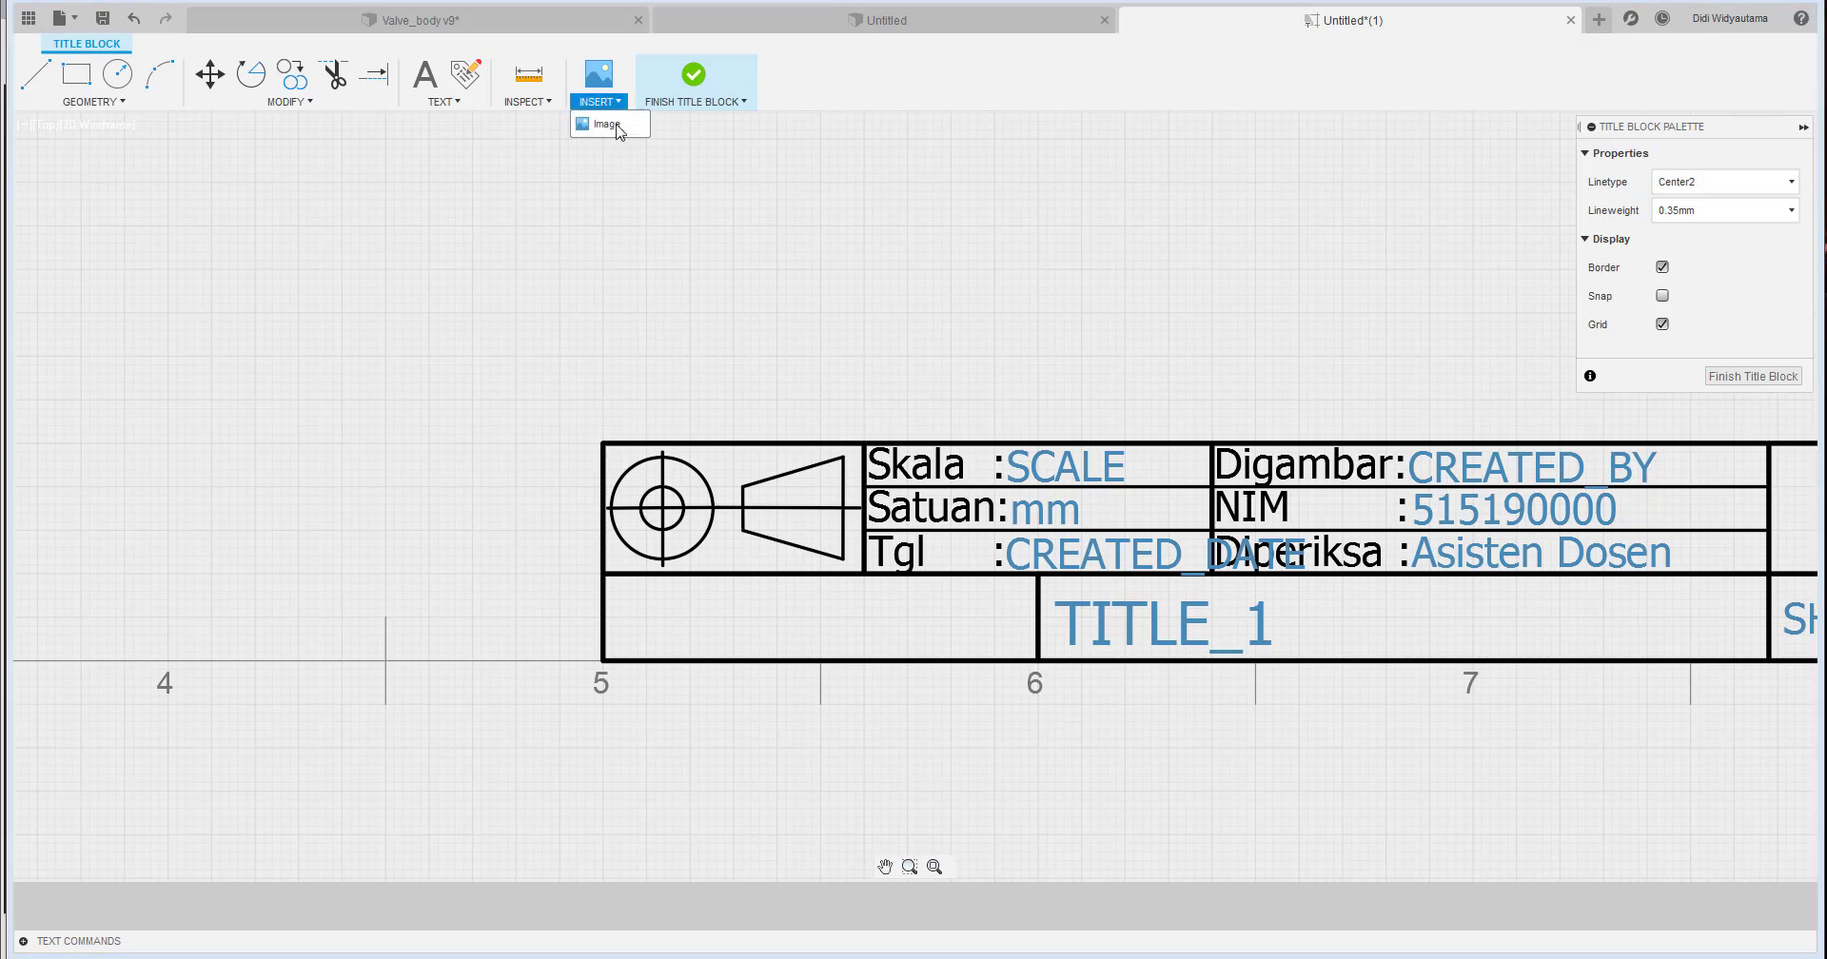
{"action": "left_click", "coordinate": [617, 125]}
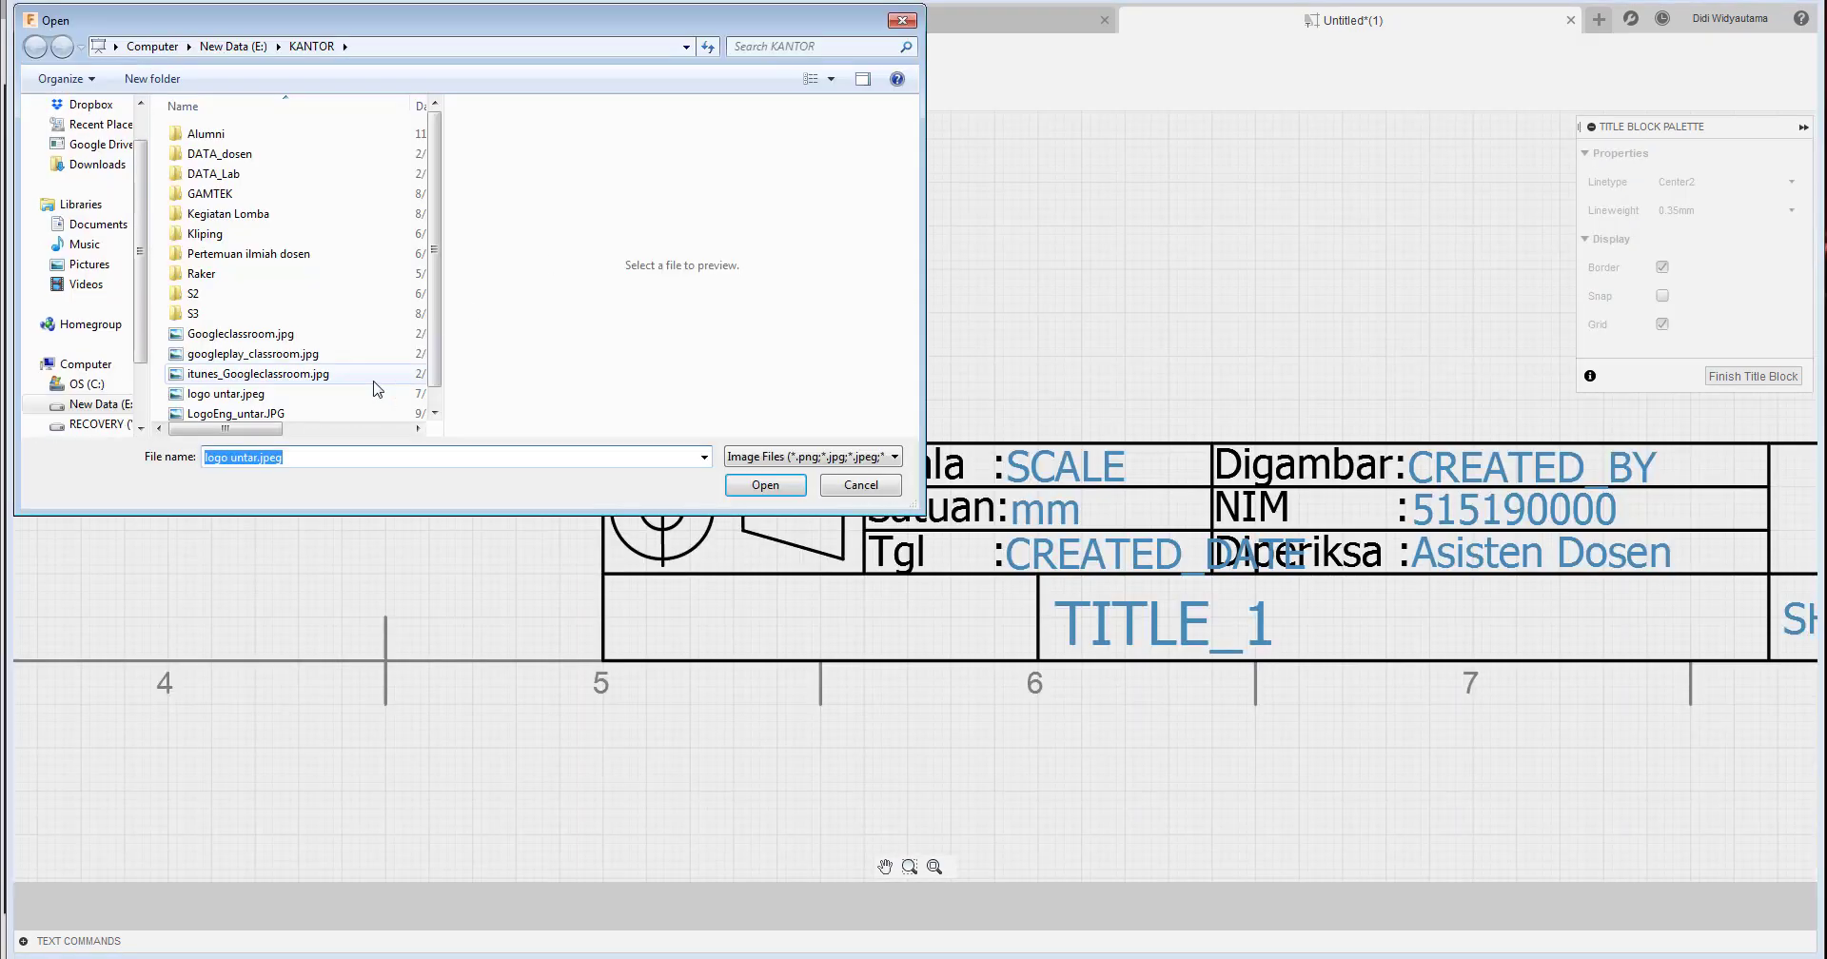
{"action": "left_click", "coordinate": [252, 414]}
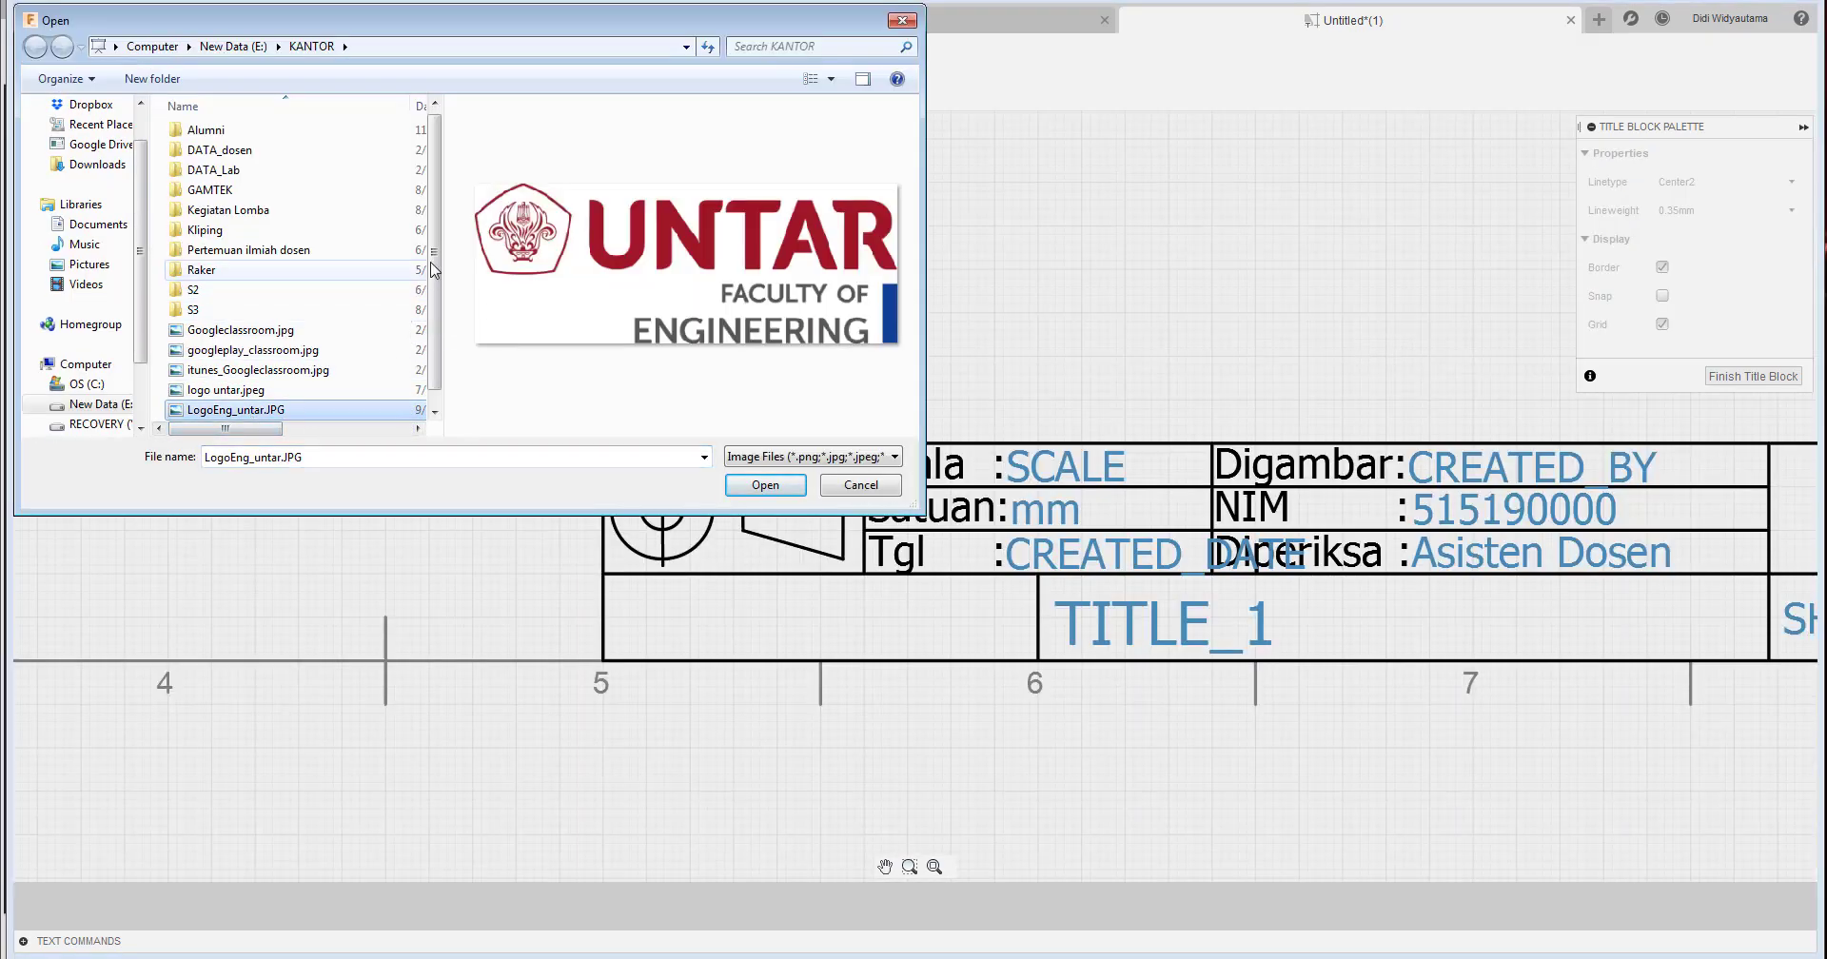
{"action": "scroll", "coordinate": [426, 353], "scroll_direction": "down", "scroll_amount": 1}
{"action": "left_click", "coordinate": [282, 410]}
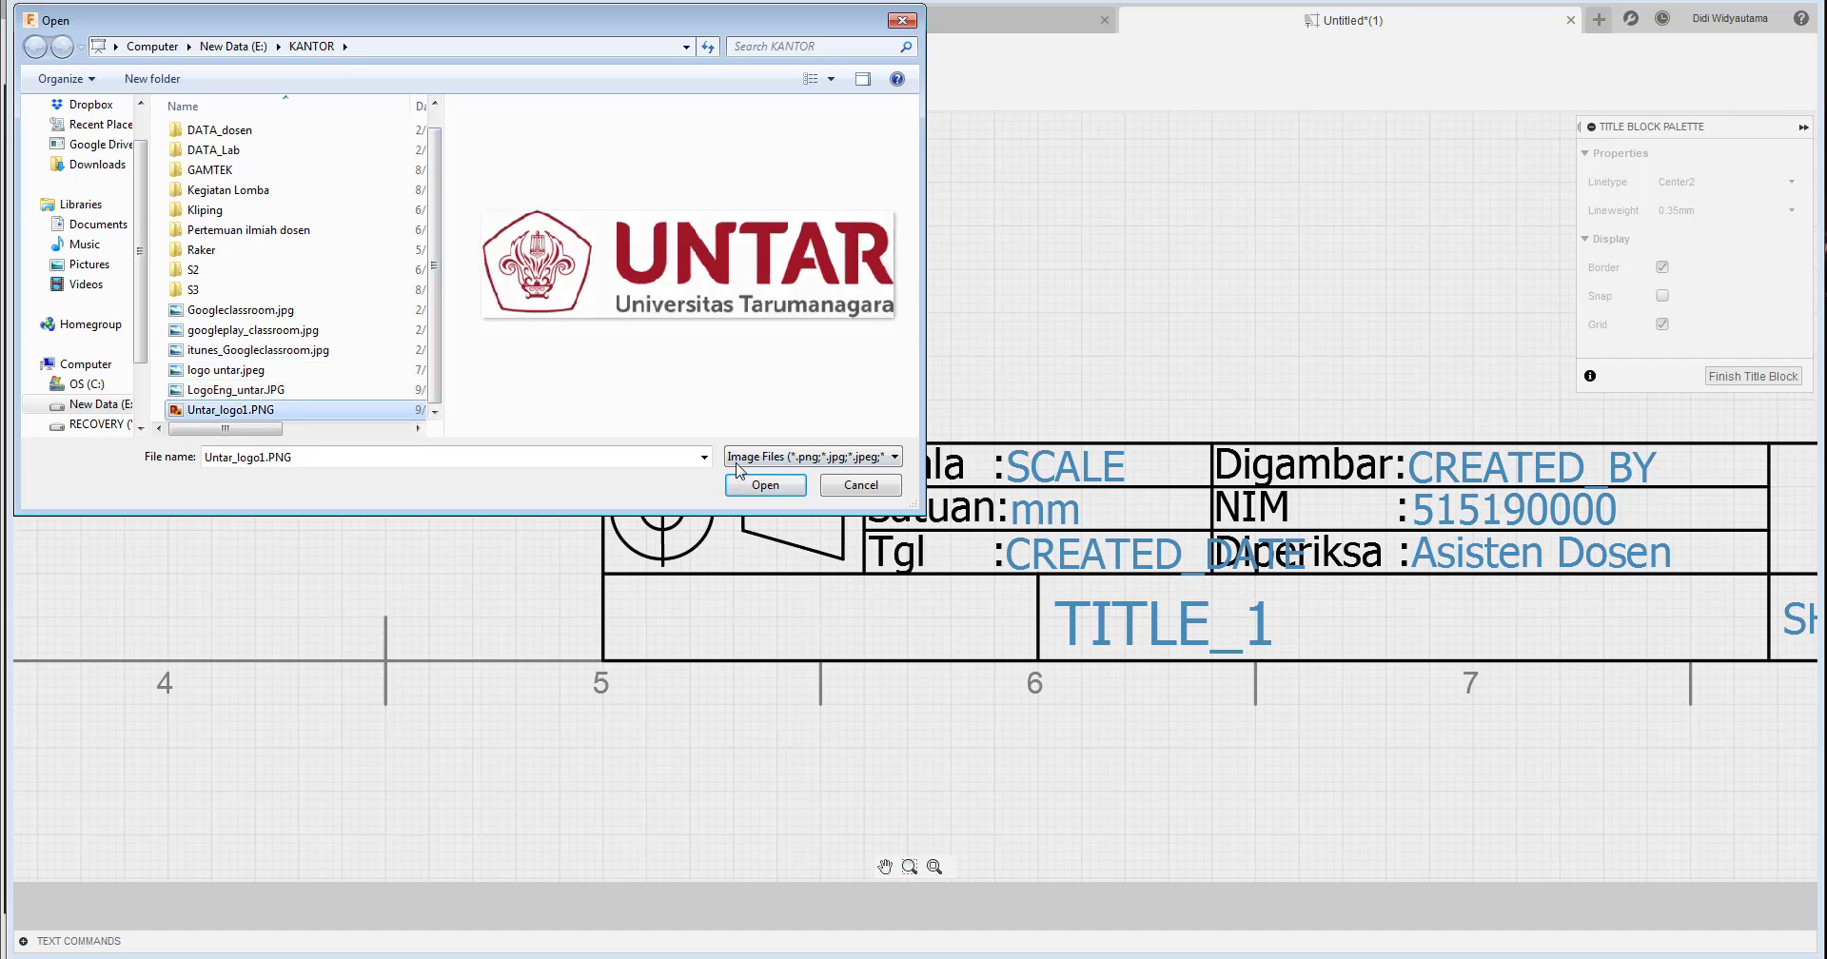
{"action": "left_click", "coordinate": [765, 486]}
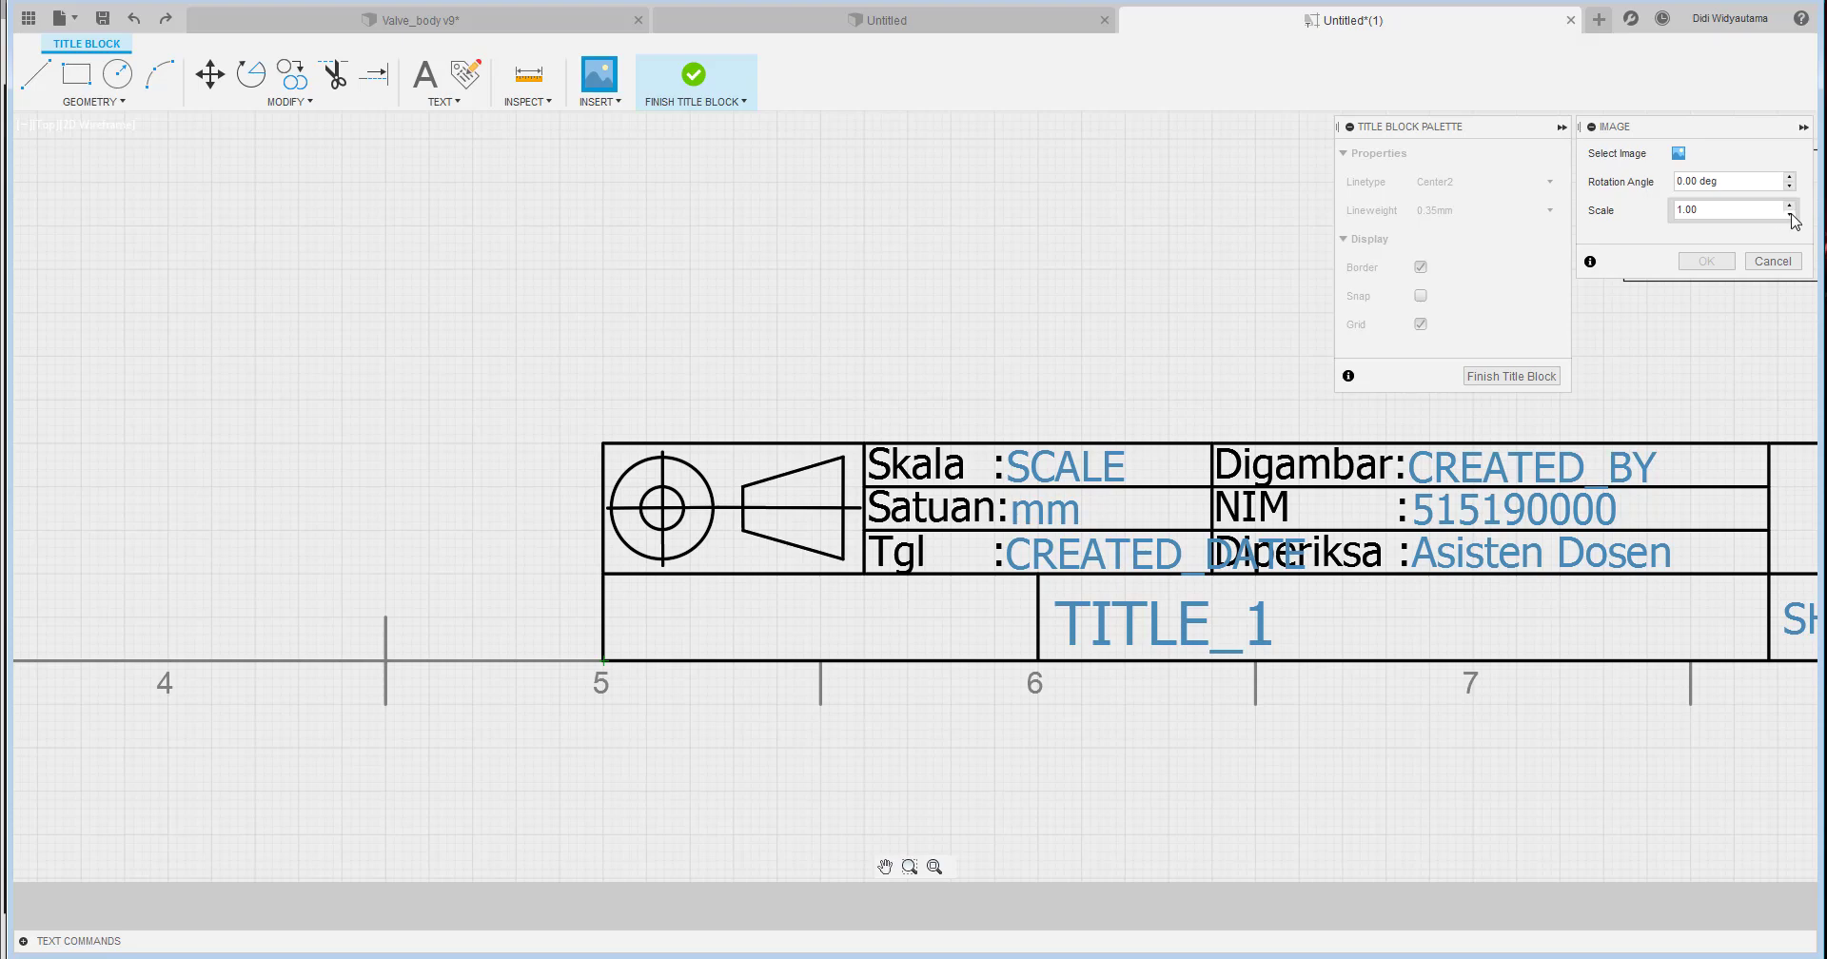
Set the logo image's insertion scale to 0.7.
{"action": "left_click", "coordinate": [1692, 210]}
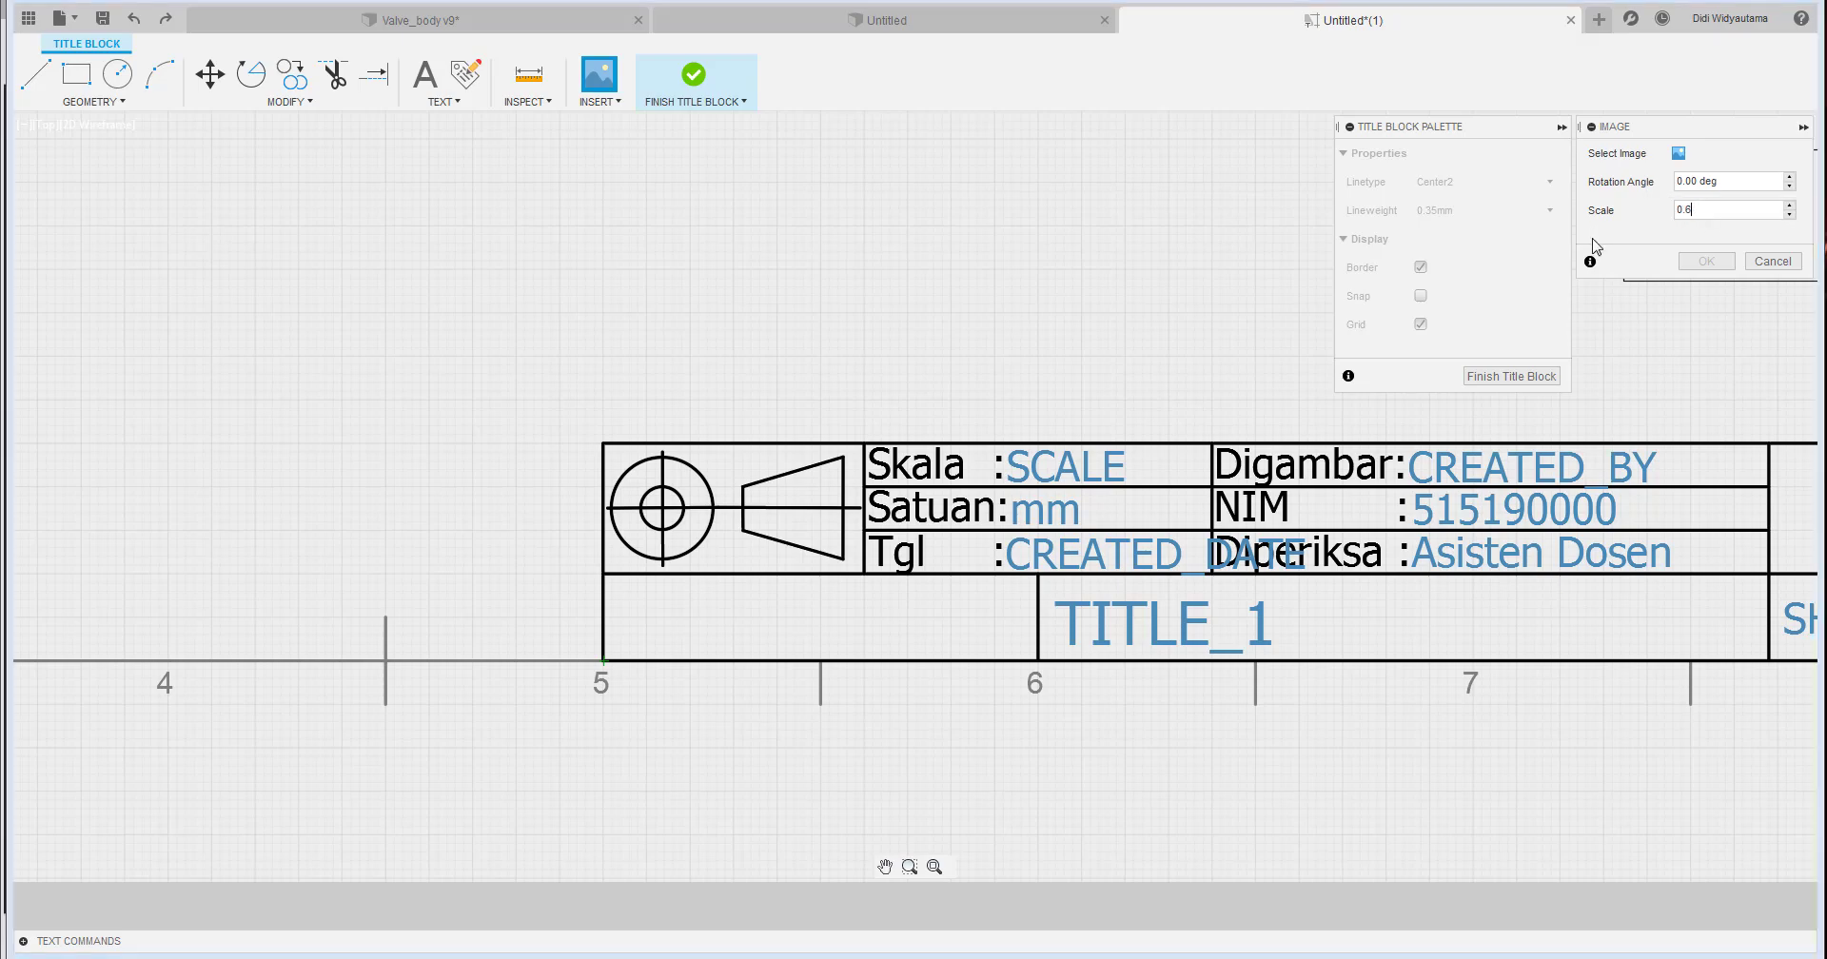
{"action": "scroll", "coordinate": [628, 645], "scroll_direction": "up", "scroll_amount": 2}
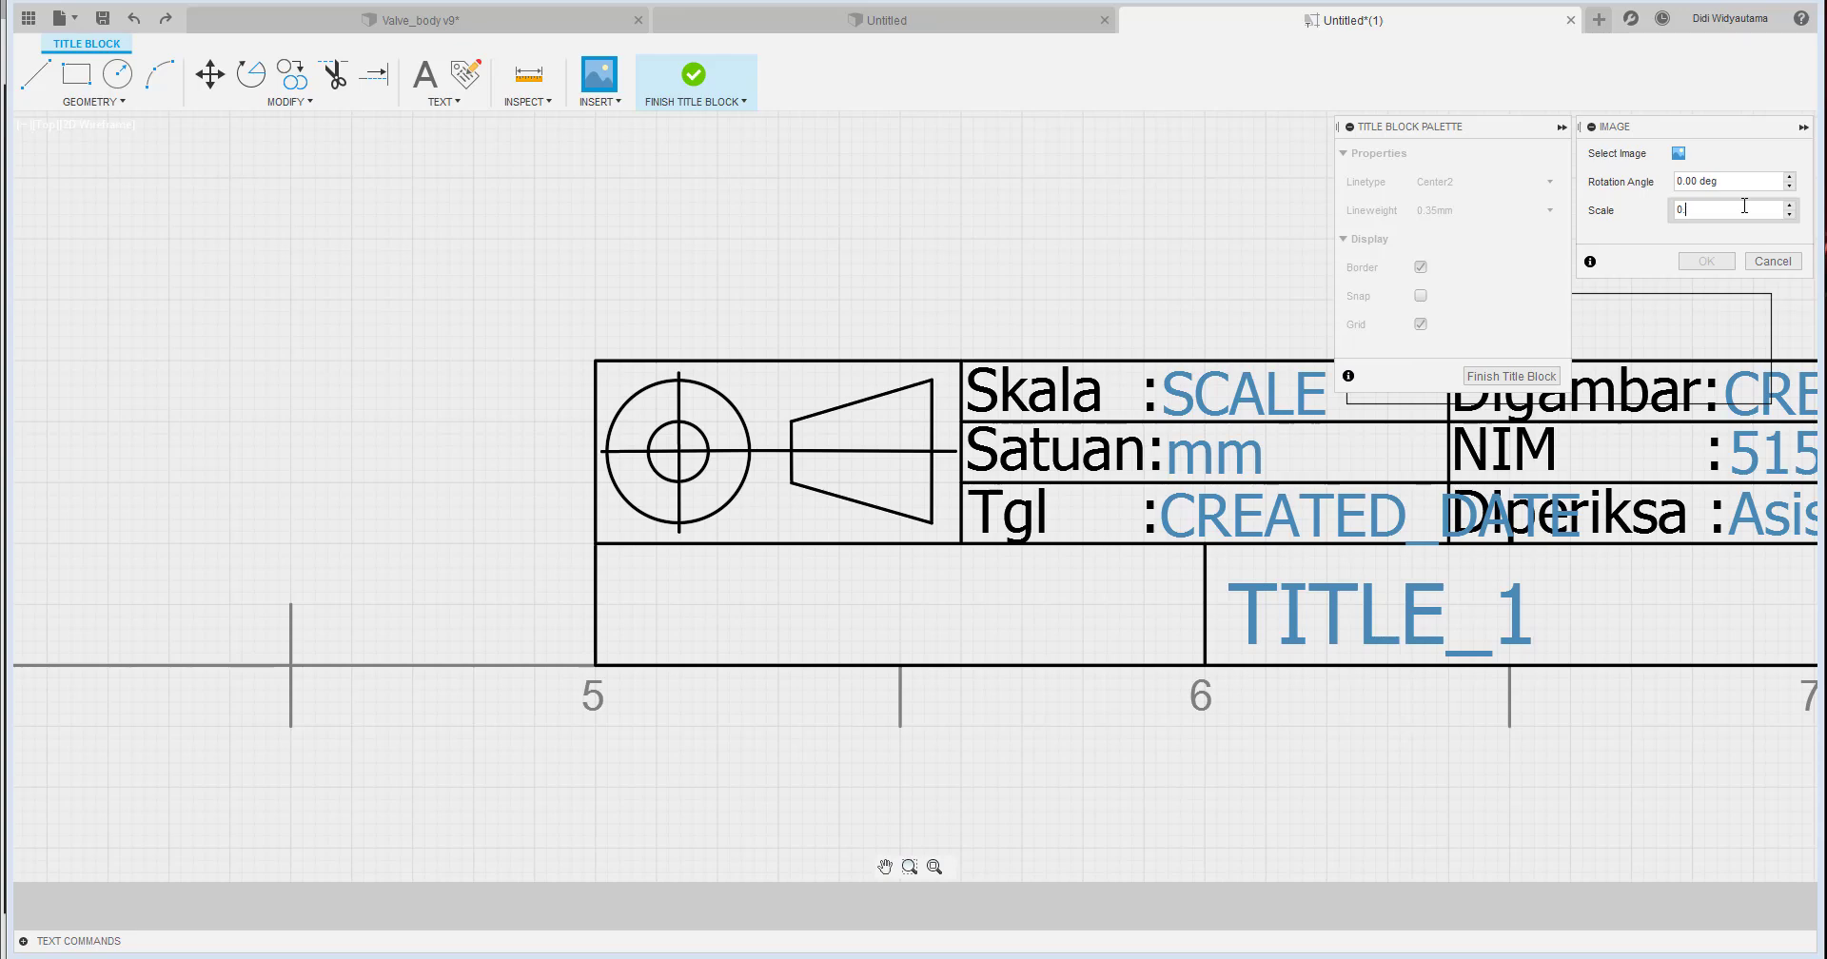
{"action": "type", "text": ".7"}
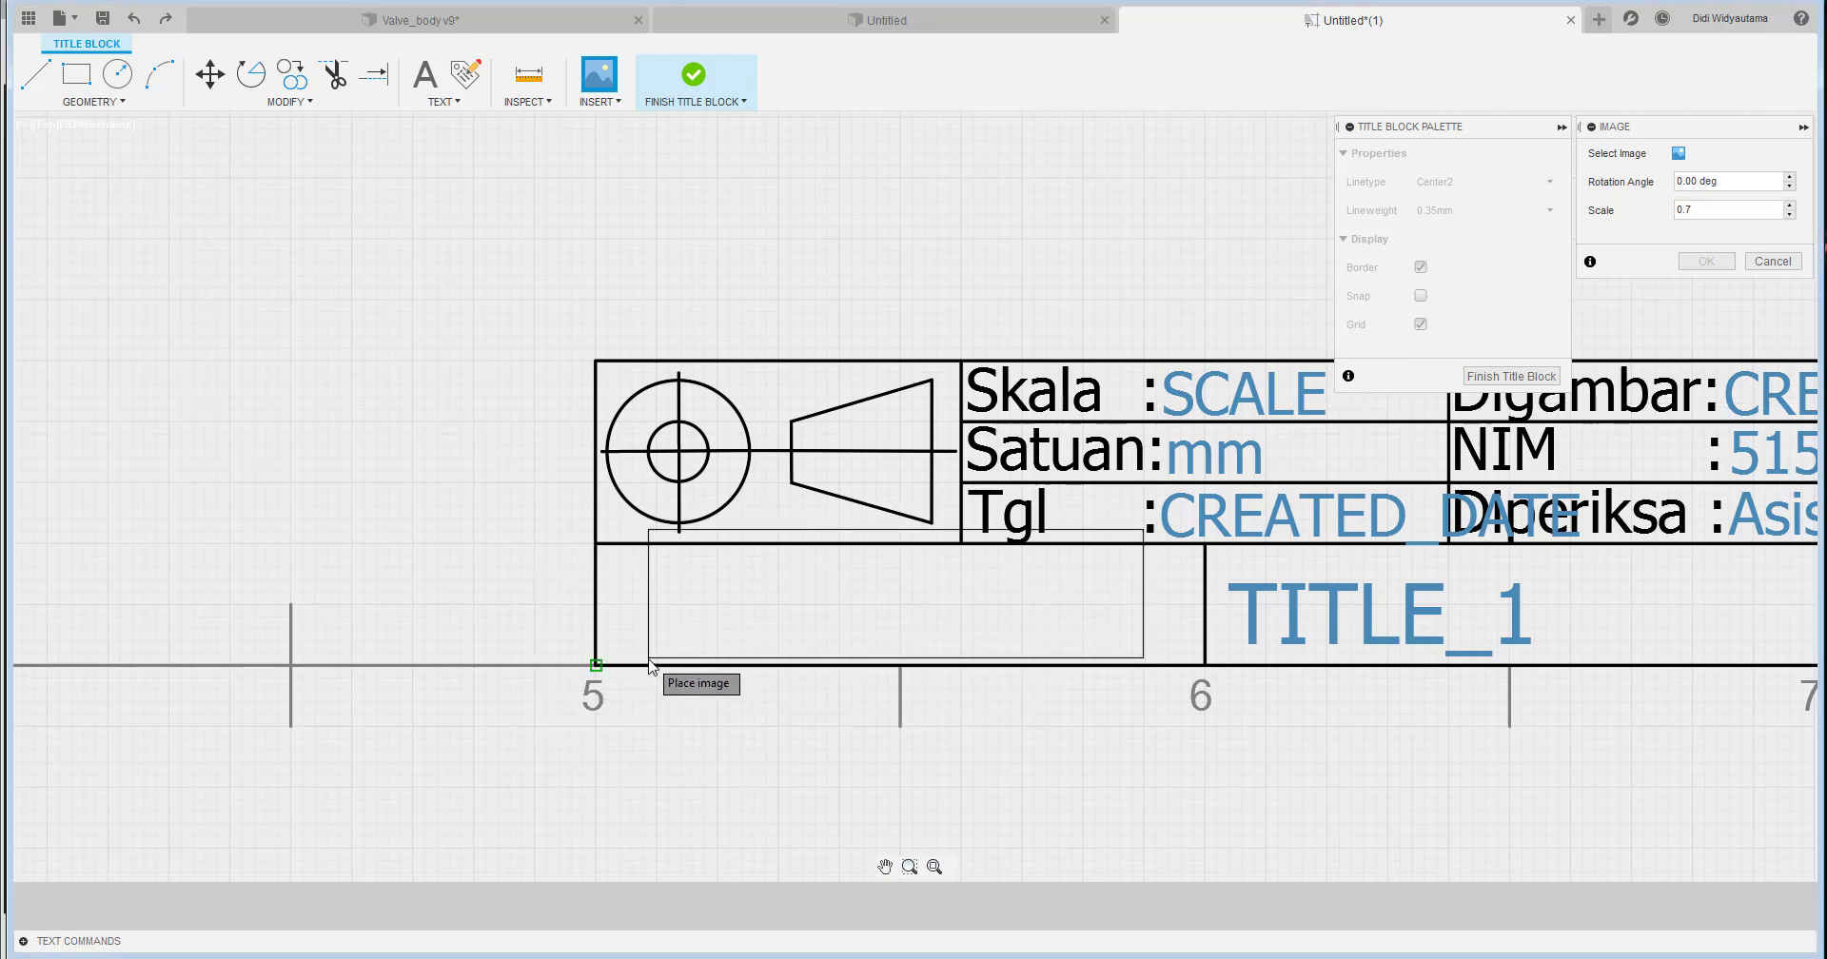
{"action": "scroll", "coordinate": [650, 666], "scroll_direction": "up", "scroll_amount": 4}
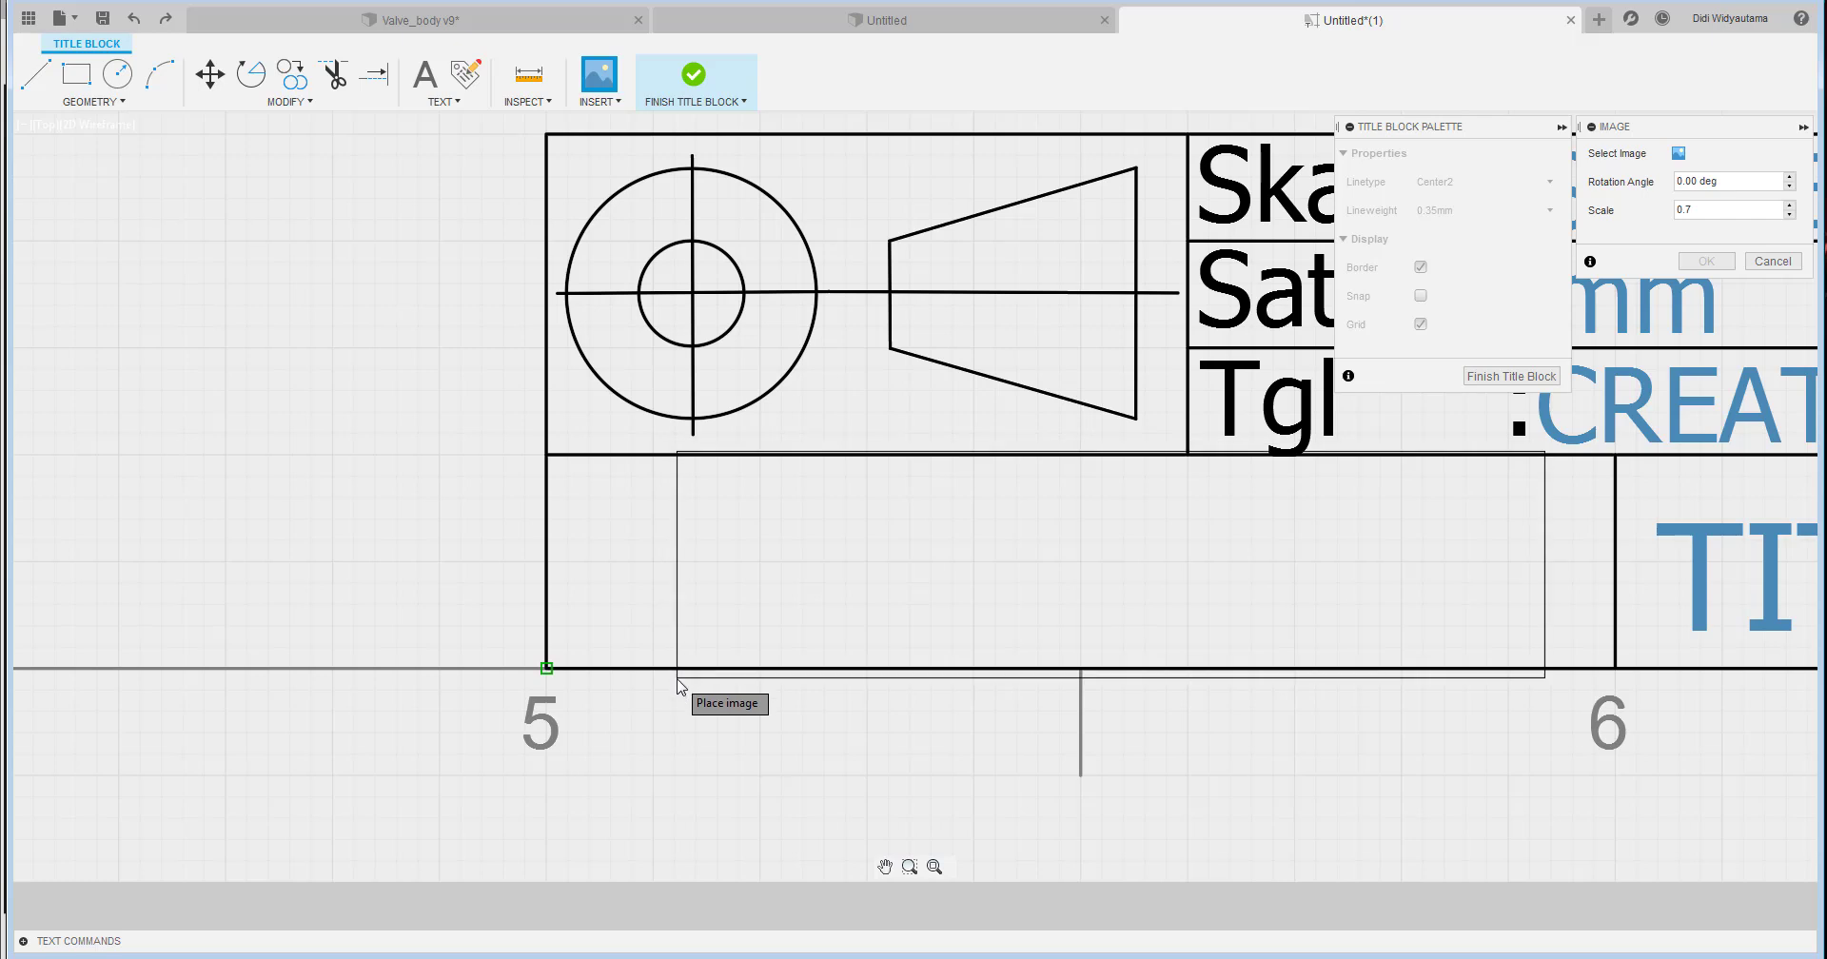
Place the logo in the lower-left cell at scale 0.60, offset 1 mm in X and Y.
{"action": "left_click", "coordinate": [678, 683]}
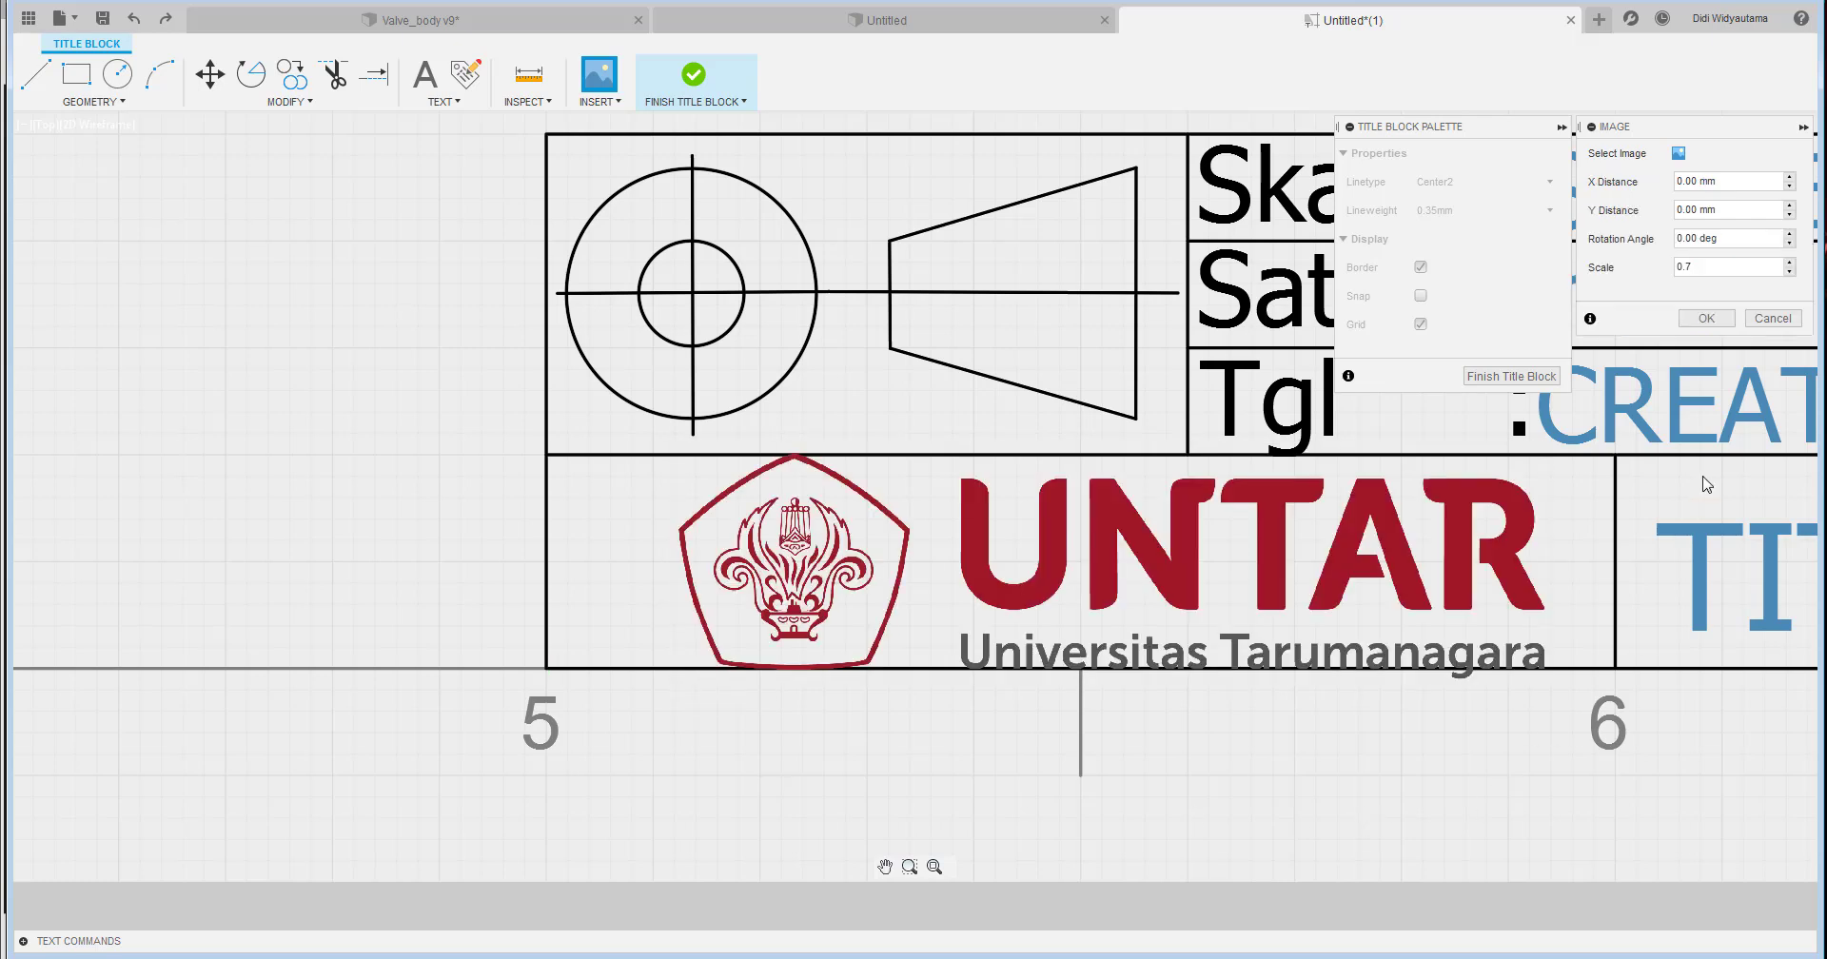
{"action": "double_click", "coordinate": [1714, 266]}
{"action": "type", "text": "0.60"}
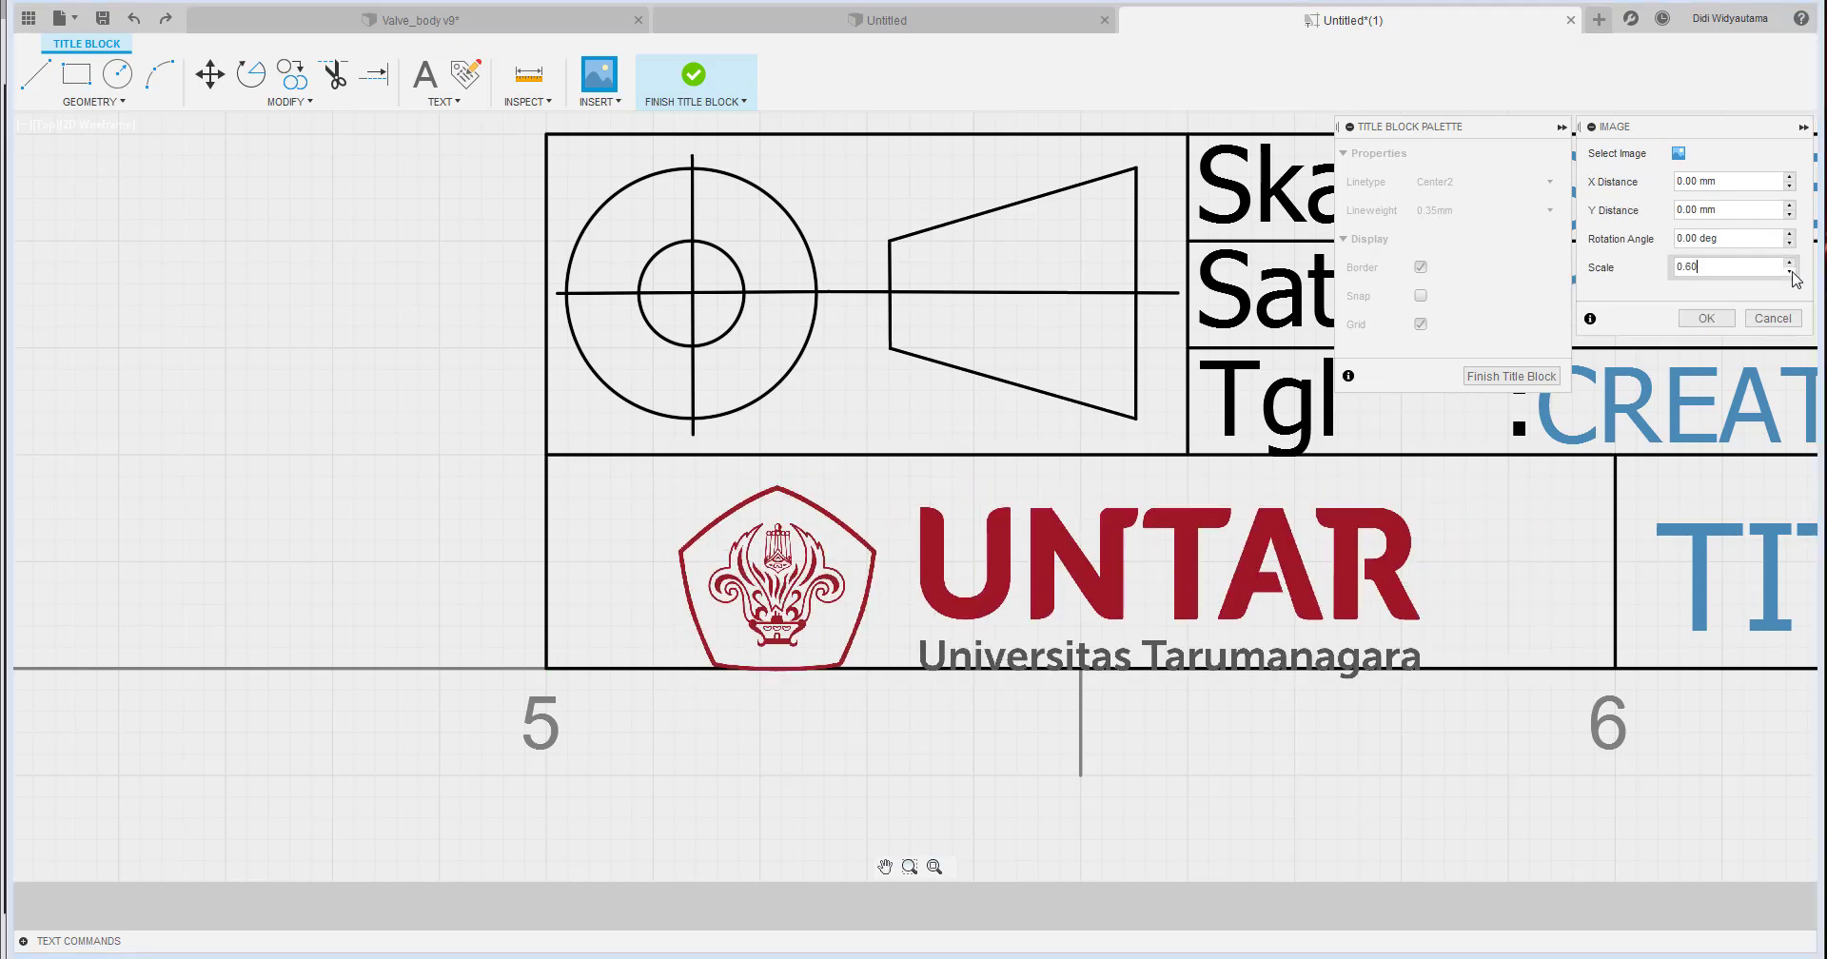
{"action": "left_click", "coordinate": [1789, 178]}
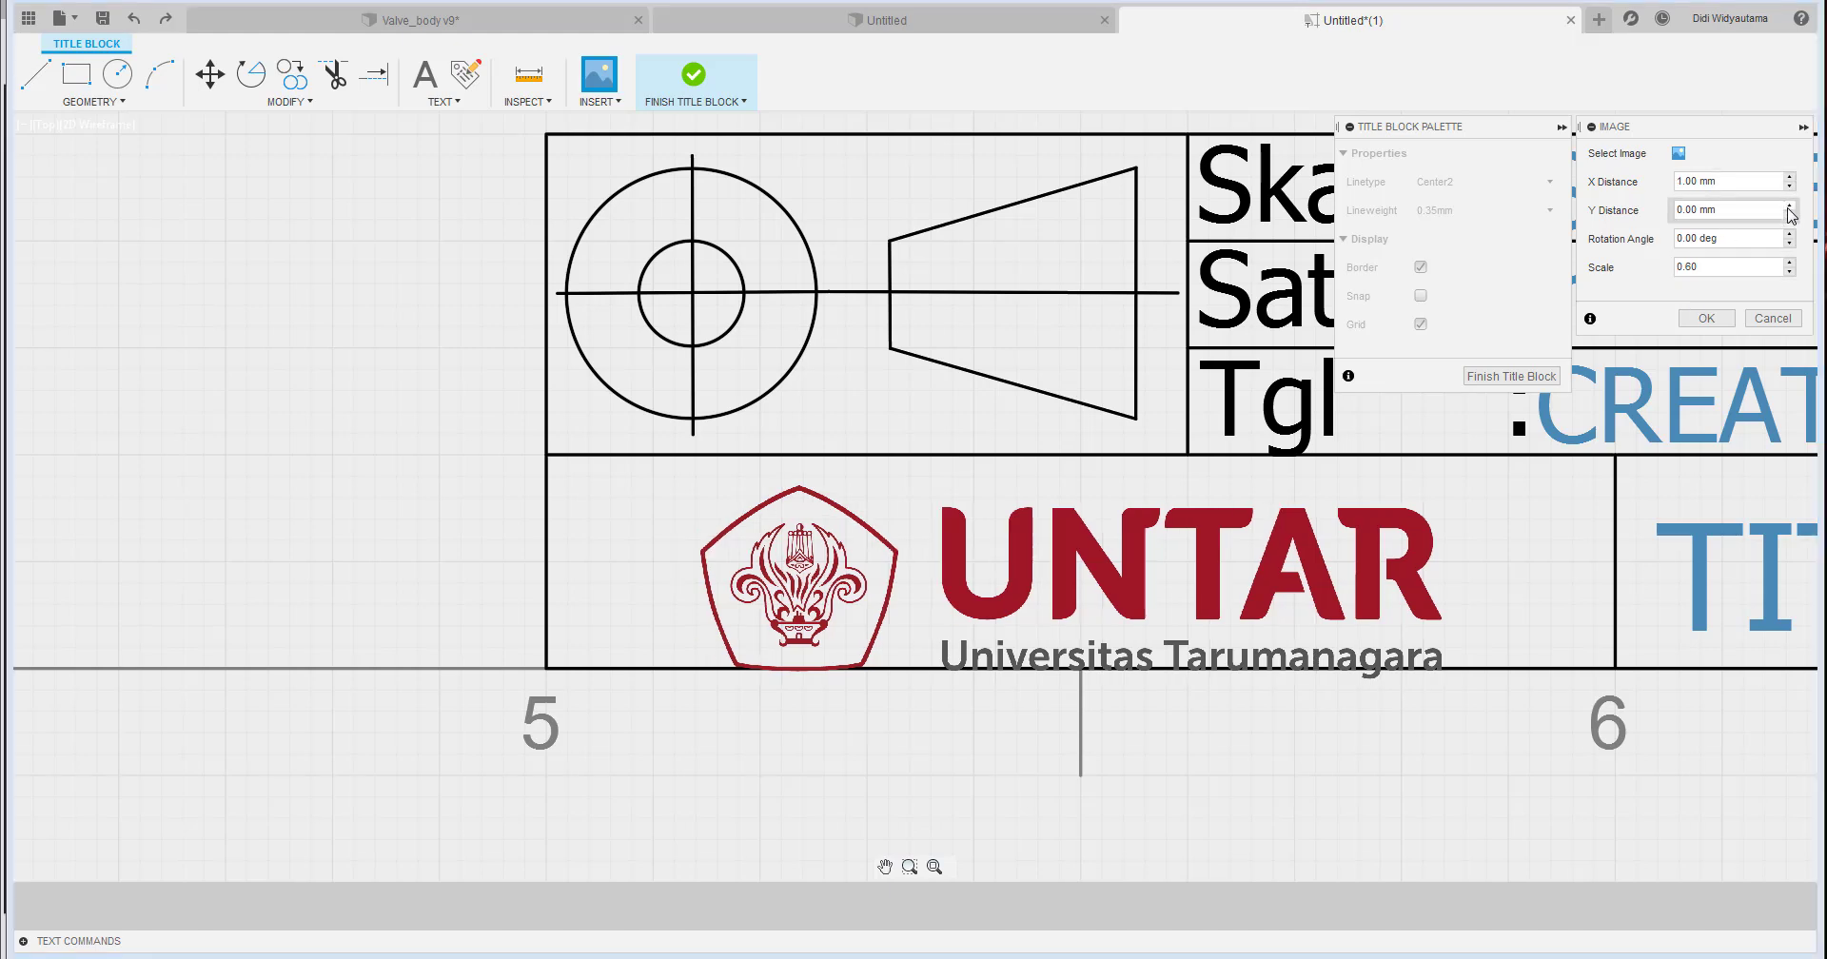
{"action": "left_click", "coordinate": [1790, 206]}
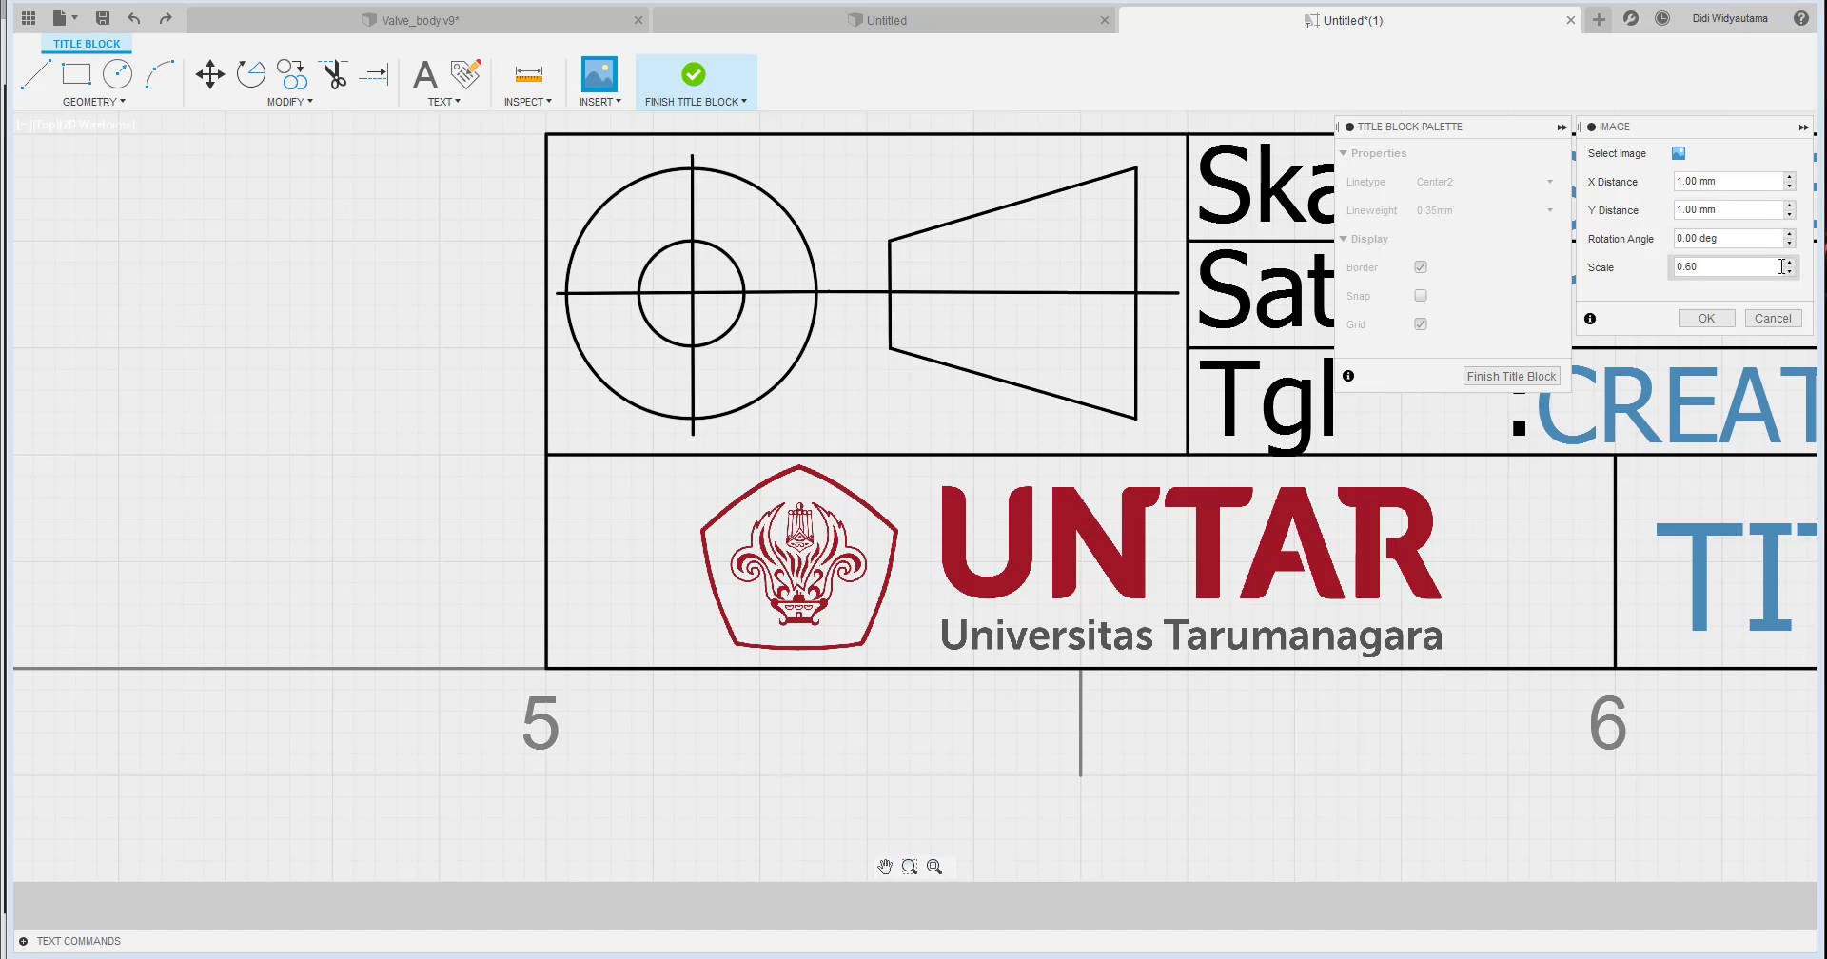
{"action": "left_click", "coordinate": [1790, 177]}
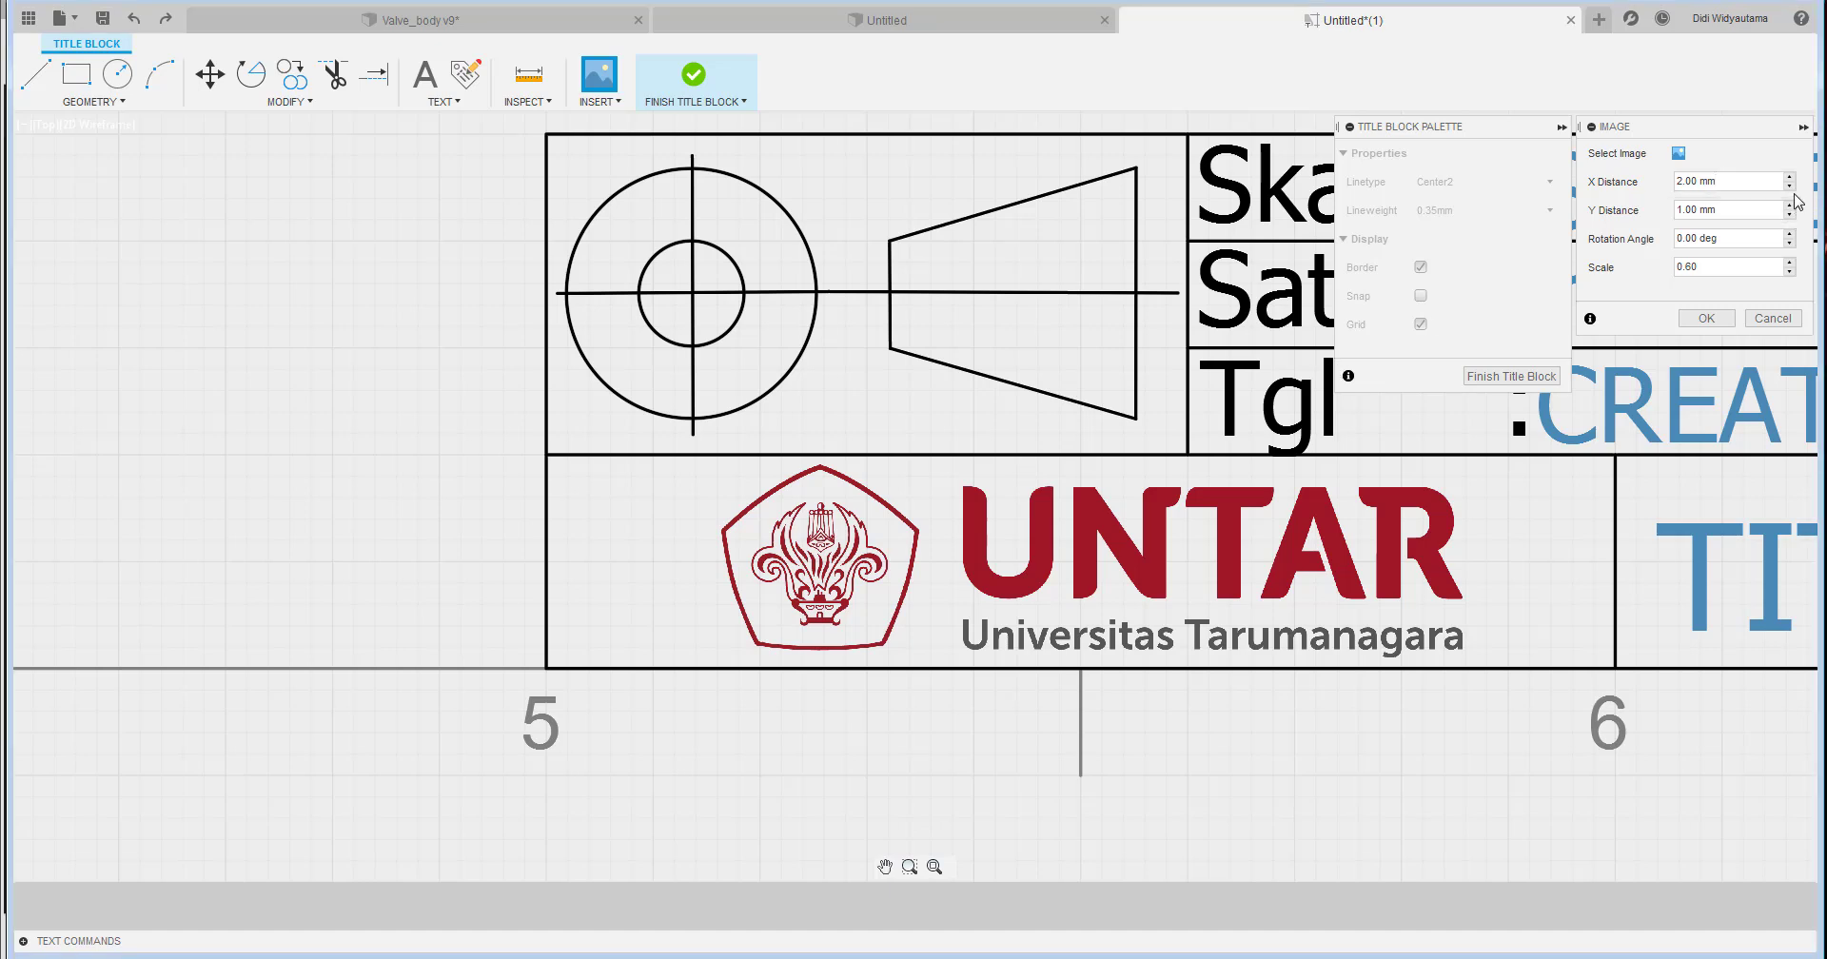
{"action": "left_click", "coordinate": [1789, 186]}
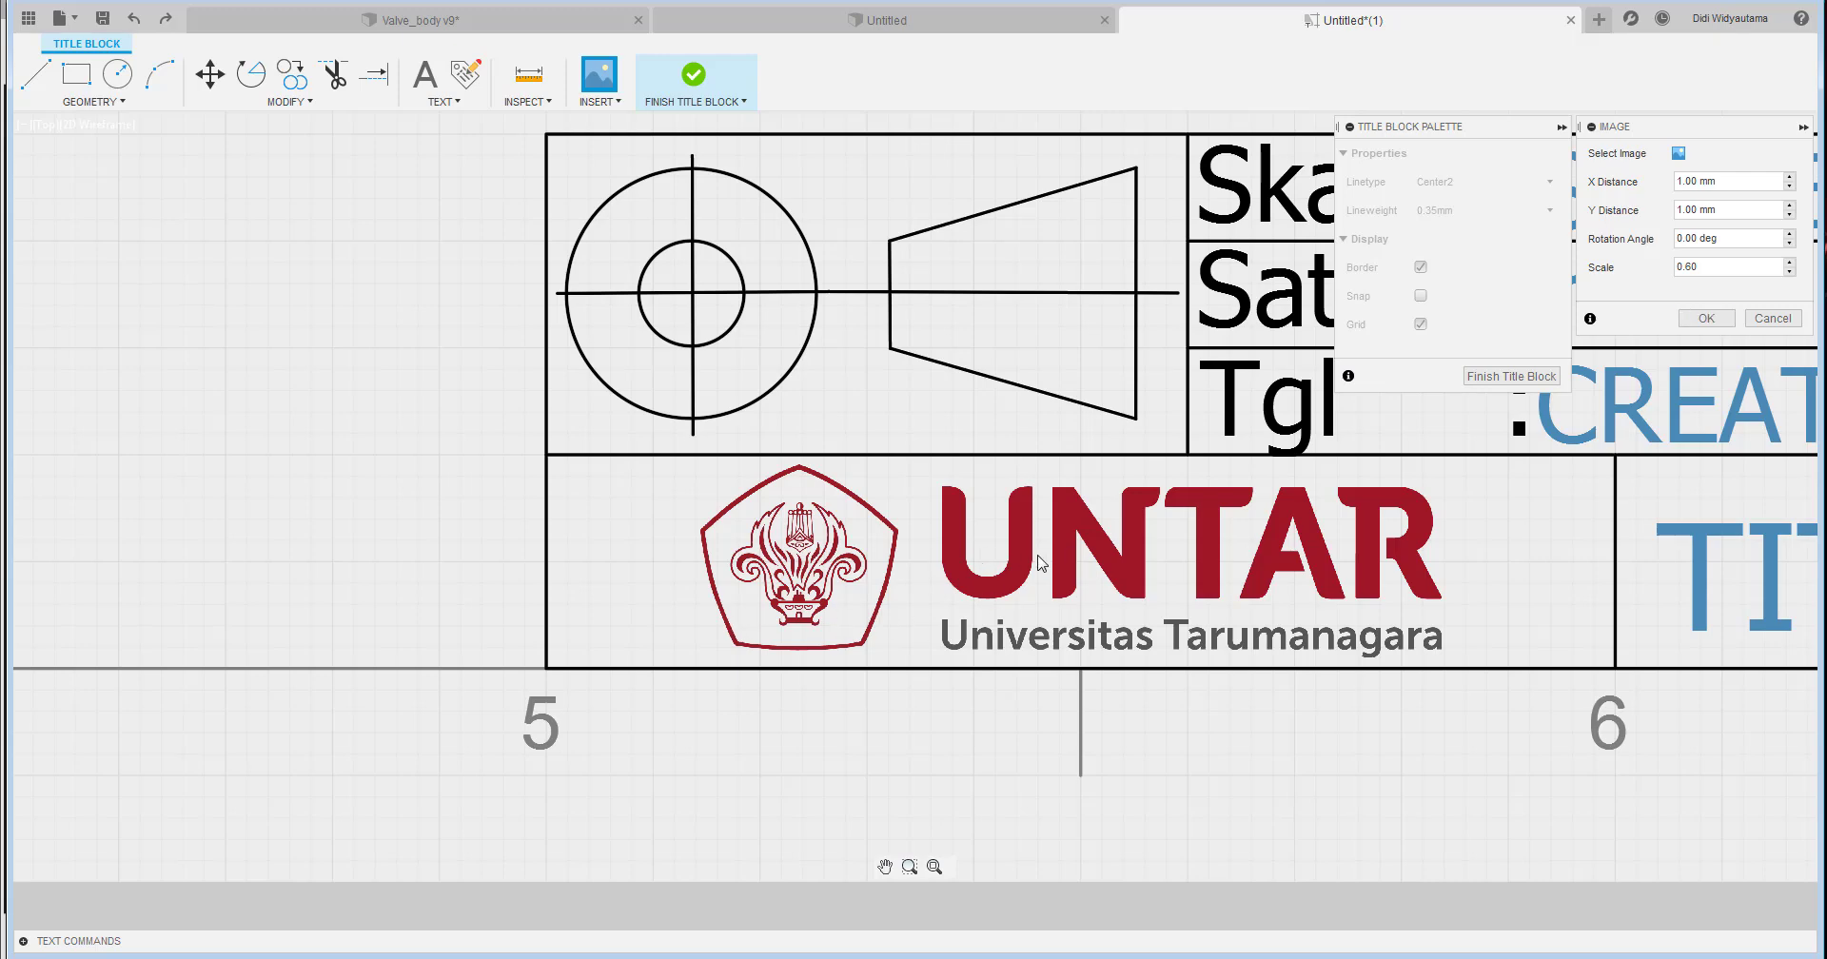
{"action": "middle_click_drag", "start_coordinate": [1292, 679], "coordinate": [625, 545]}
{"action": "scroll", "coordinate": [625, 544], "scroll_direction": "down", "scroll_amount": 1}
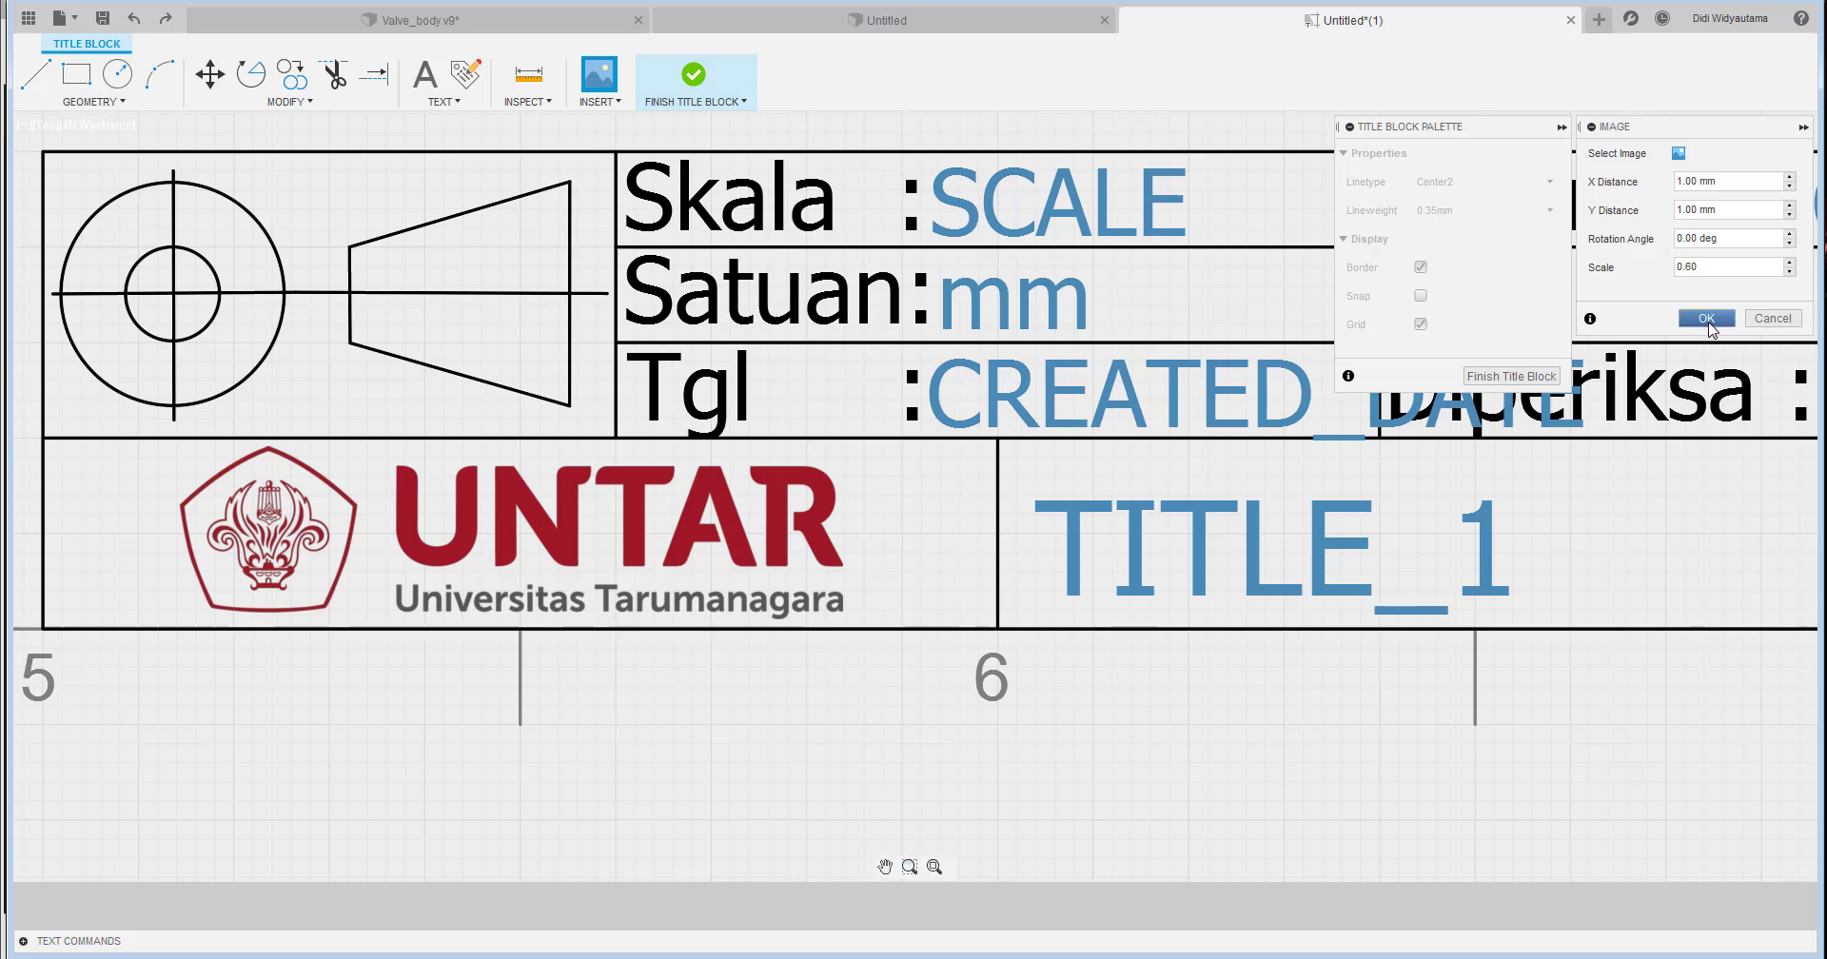
Confirm the logo placement and finish editing the title block.
{"action": "left_click", "coordinate": [1707, 319]}
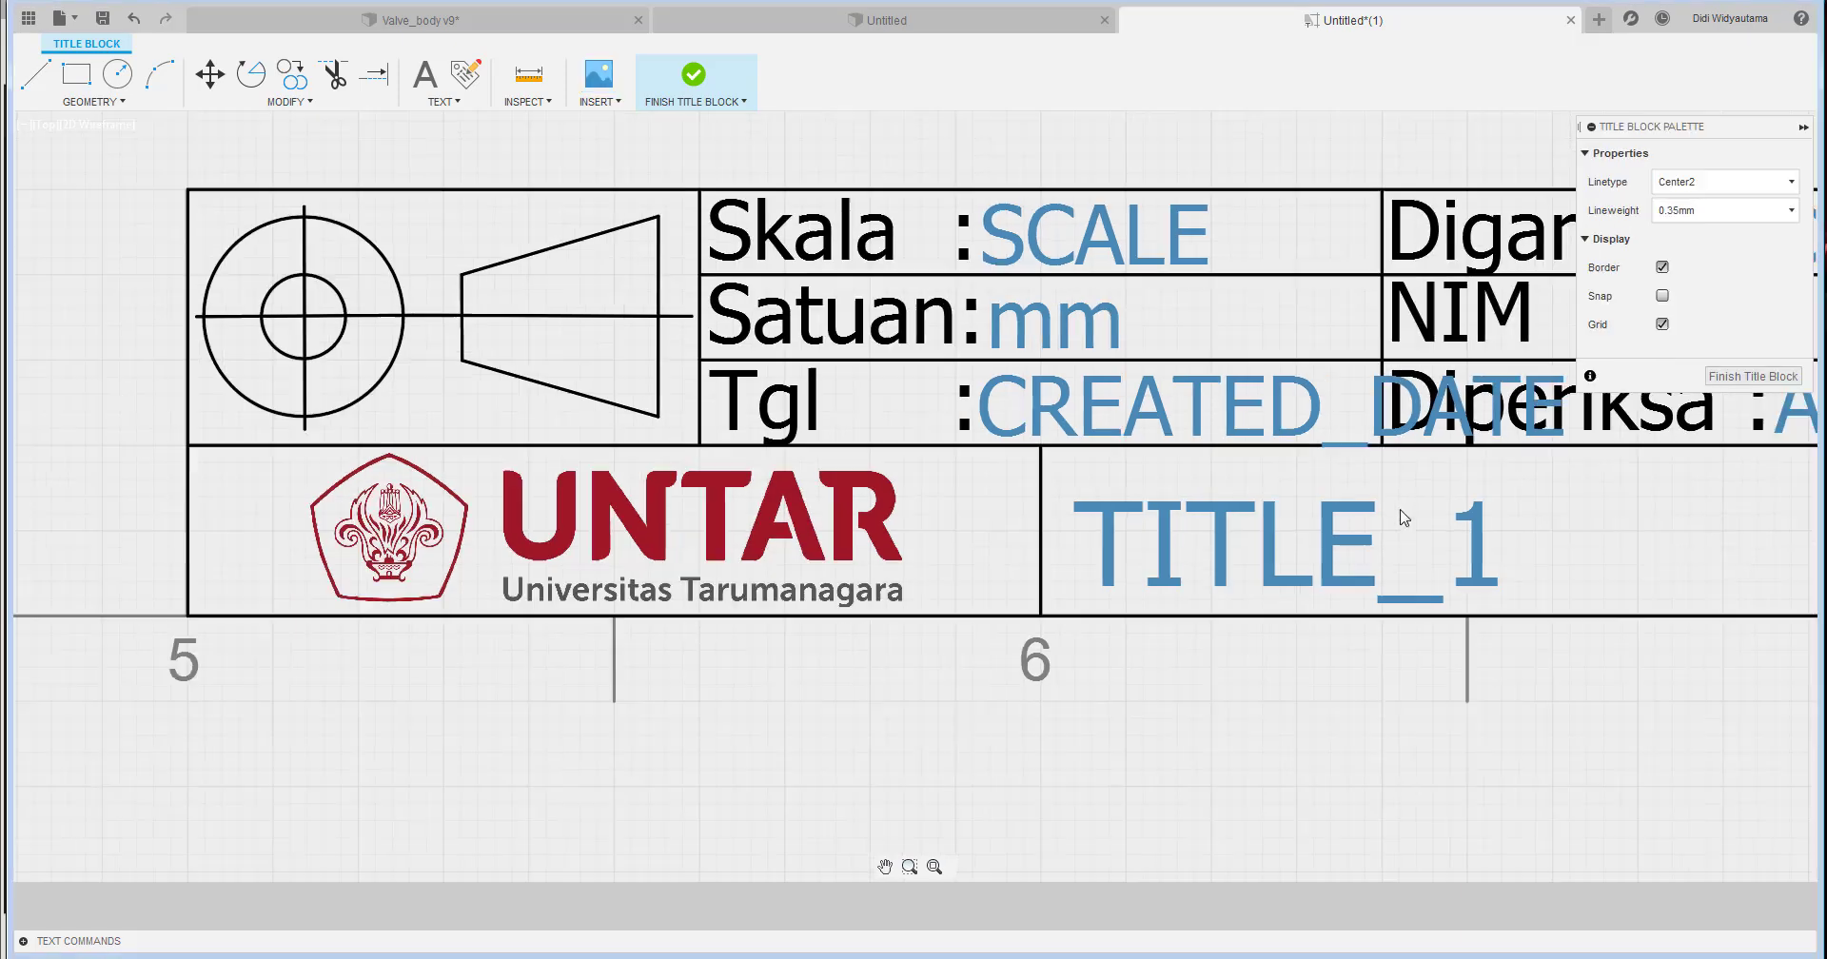
{"action": "scroll", "coordinate": [1047, 590], "scroll_direction": "down", "scroll_amount": 5}
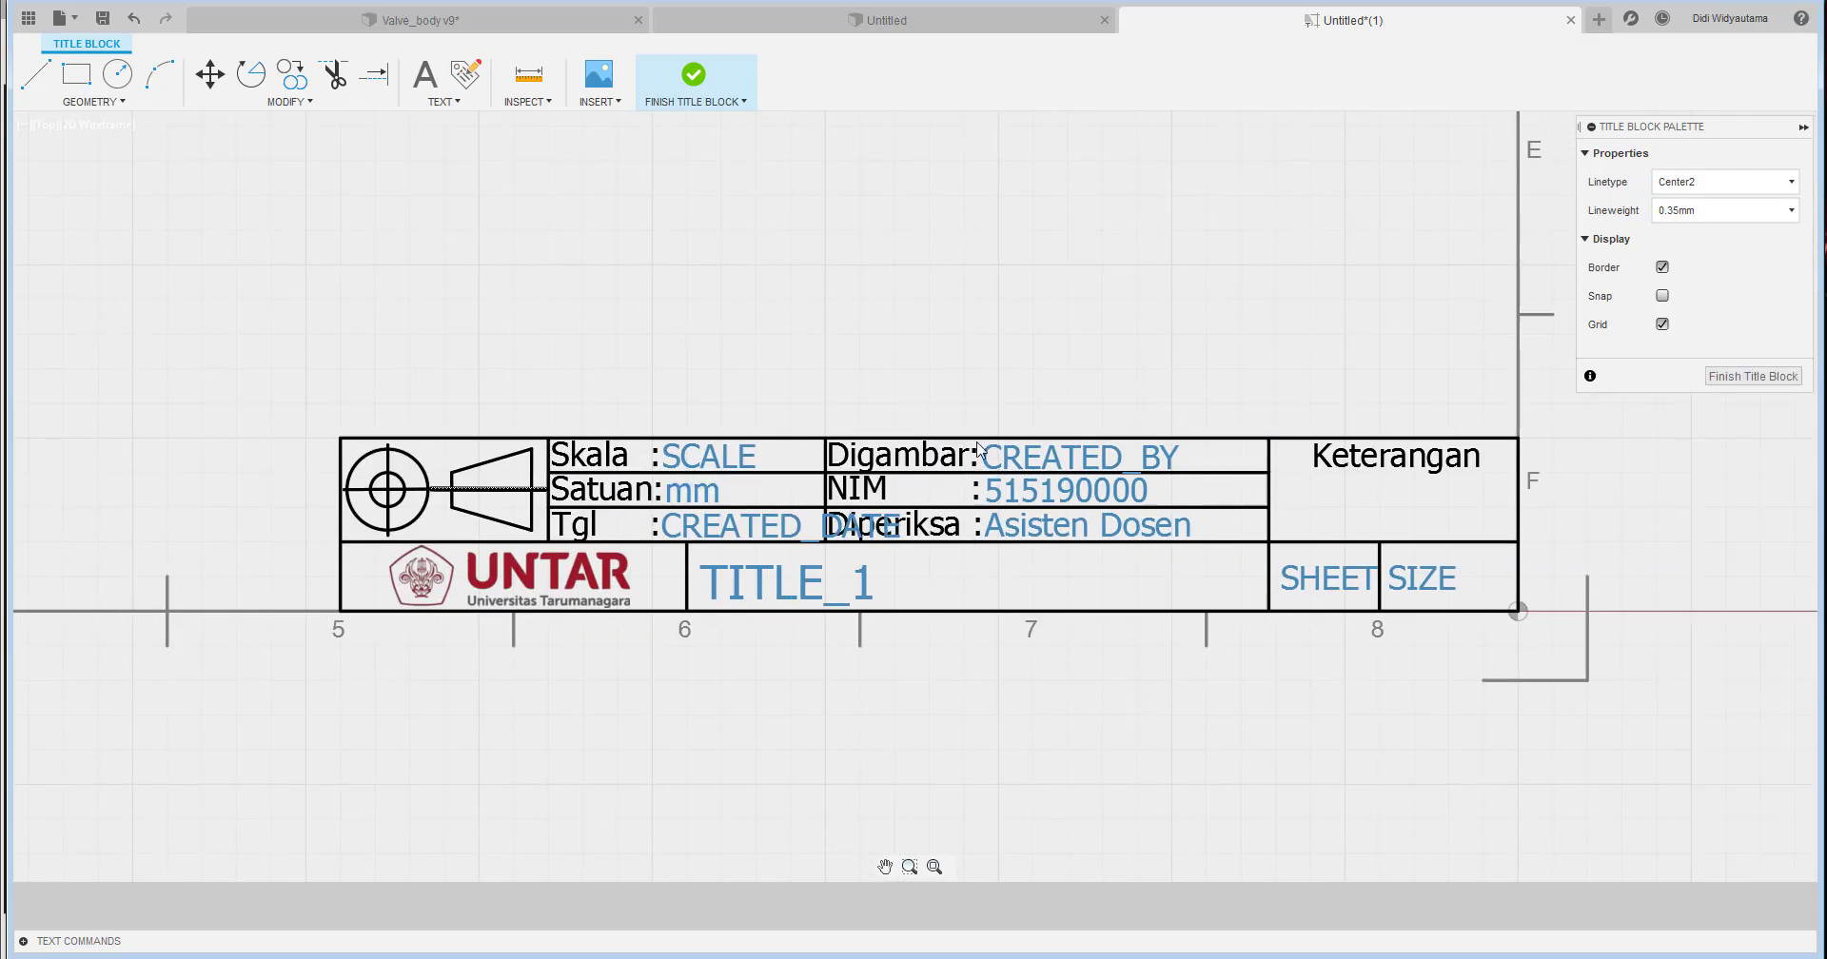
{"action": "left_click", "coordinate": [1755, 377]}
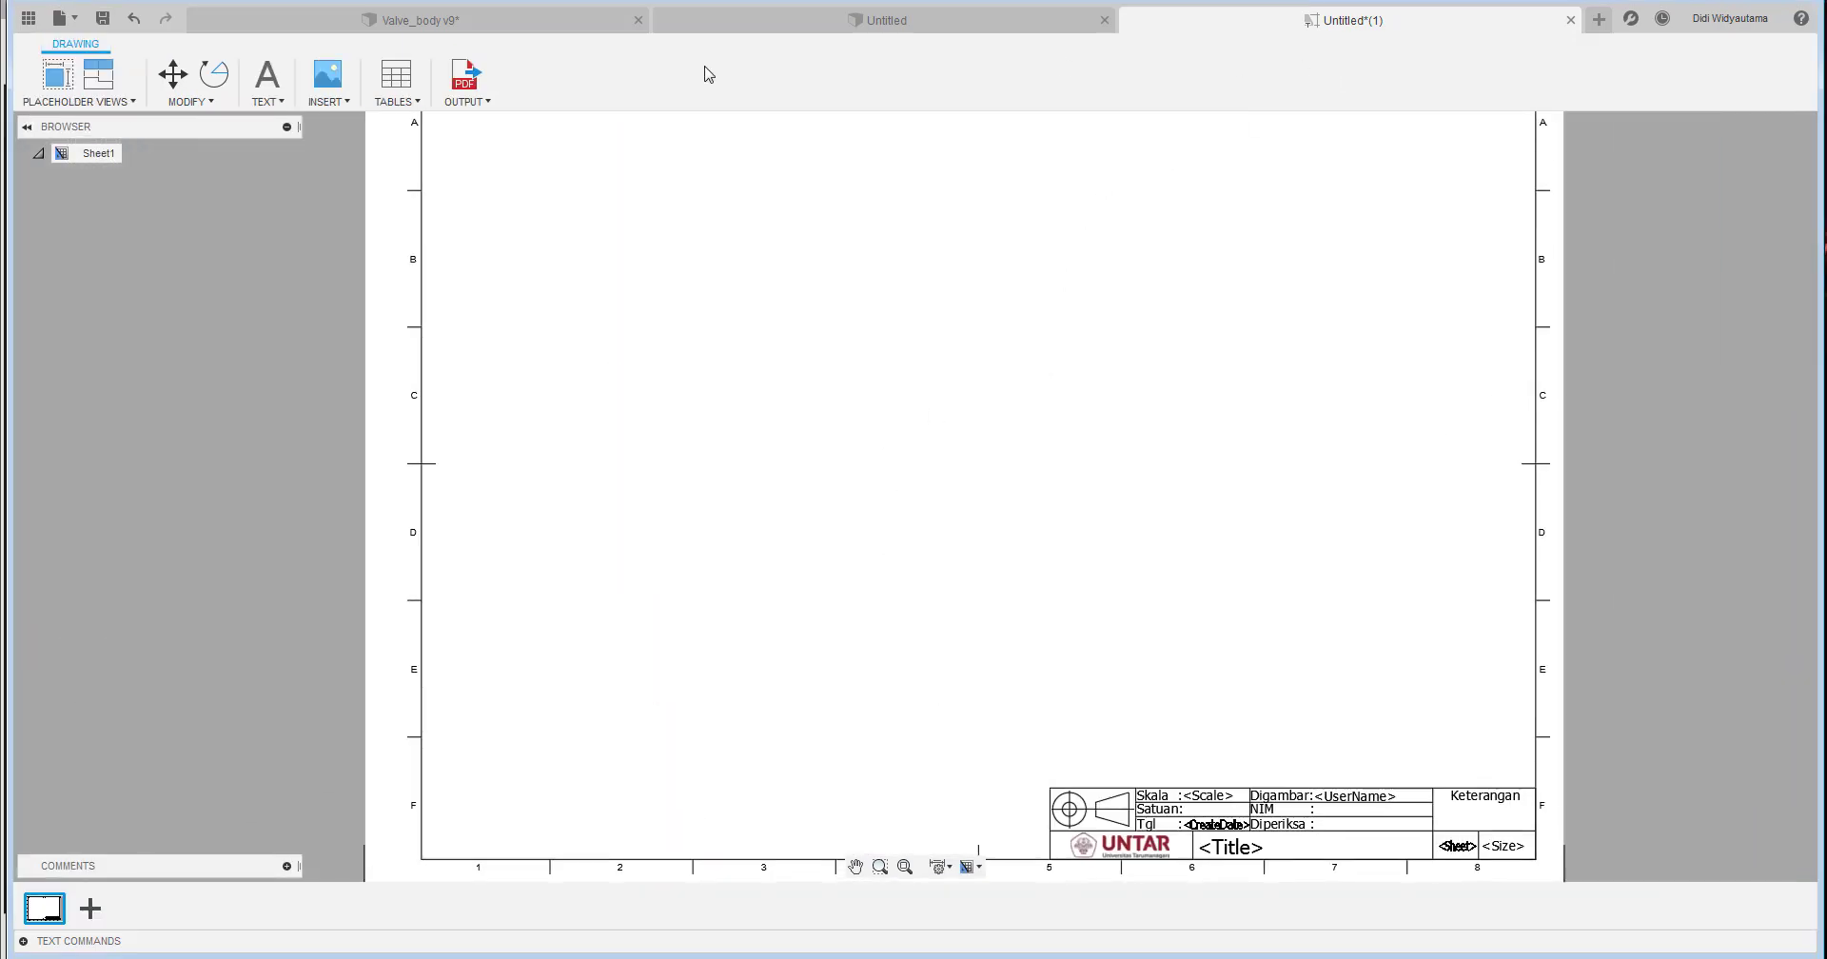
Save the drawing under the name Untar_template.
{"action": "left_click", "coordinate": [102, 18]}
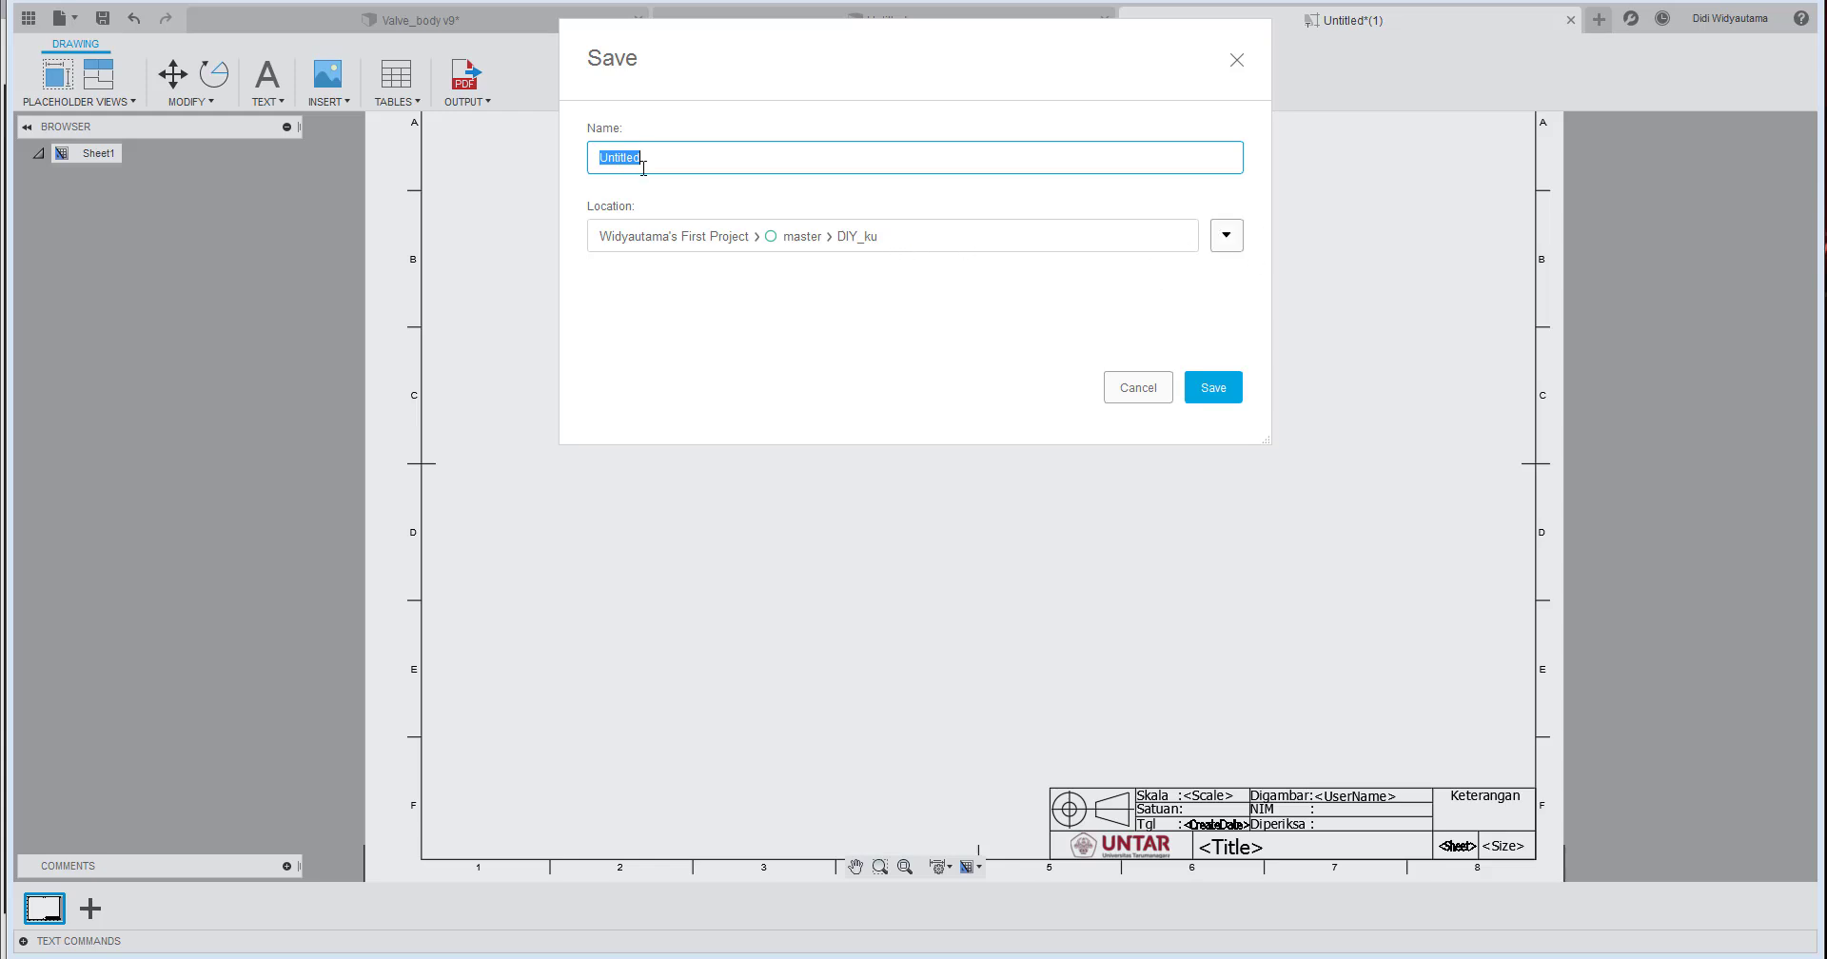
{"action": "type", "text": "U"}
{"action": "left_click", "coordinate": [1215, 387]}
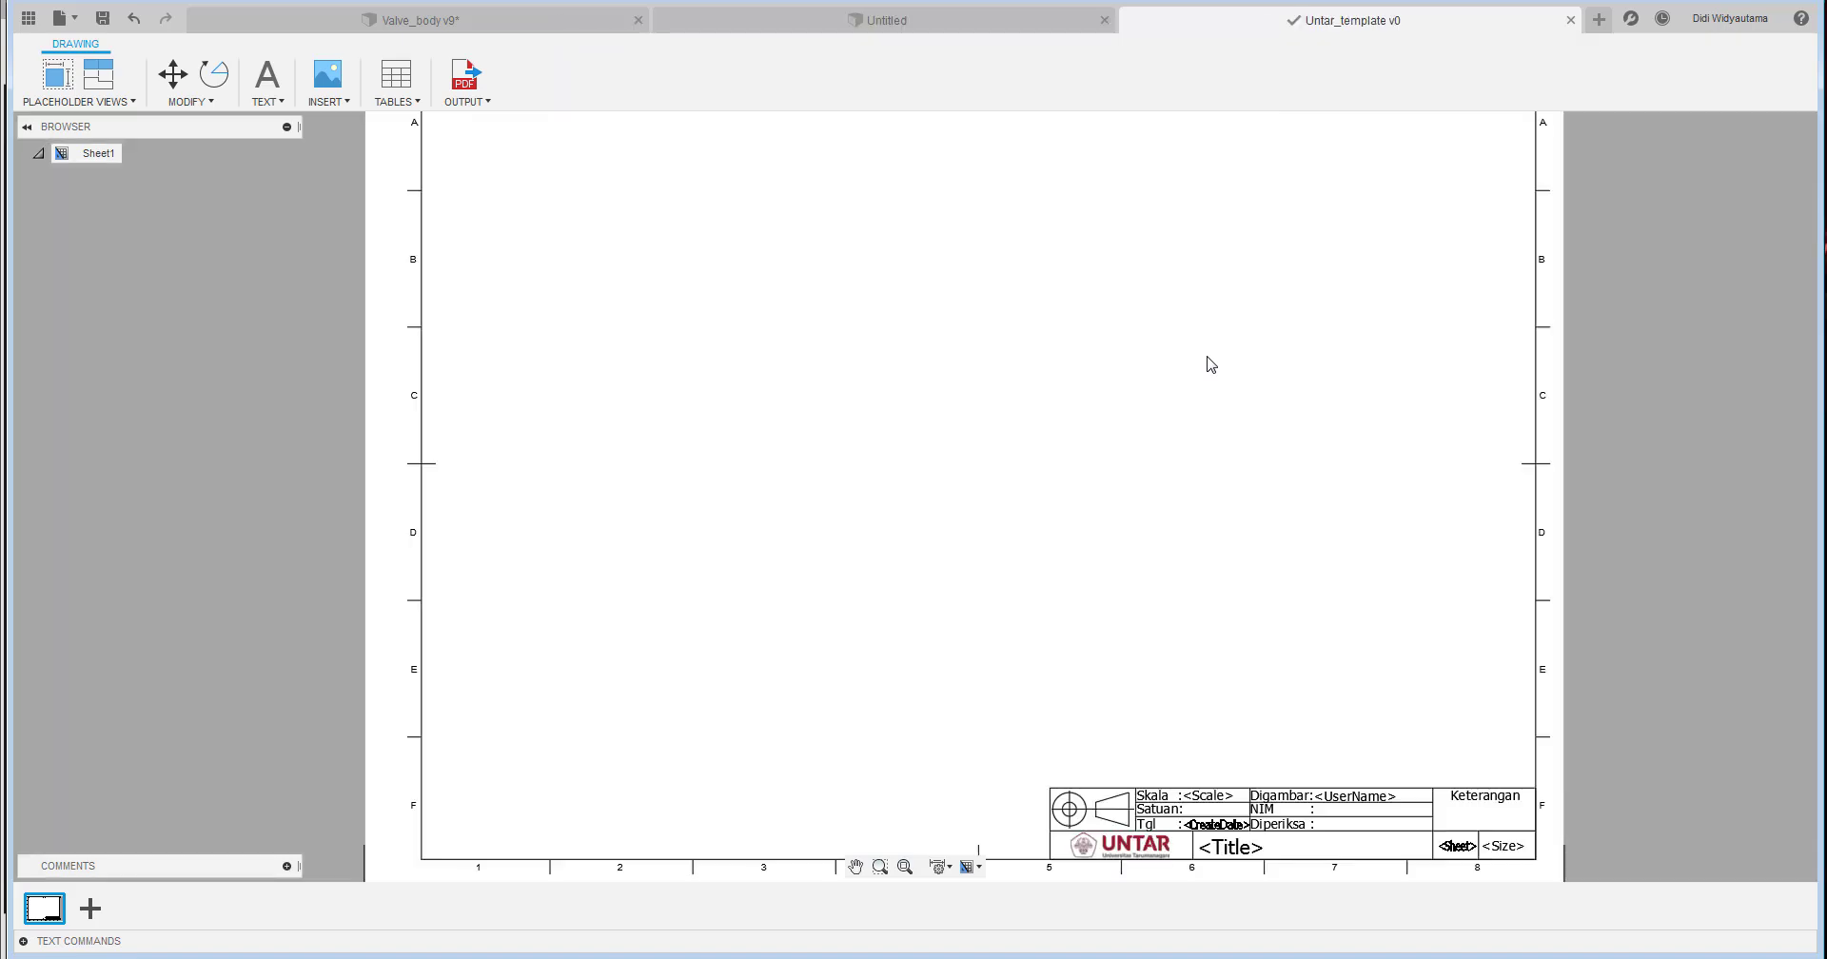
Close the saved Untar_template drawing and return to the Valve_body design.
{"action": "left_click", "coordinate": [1570, 20]}
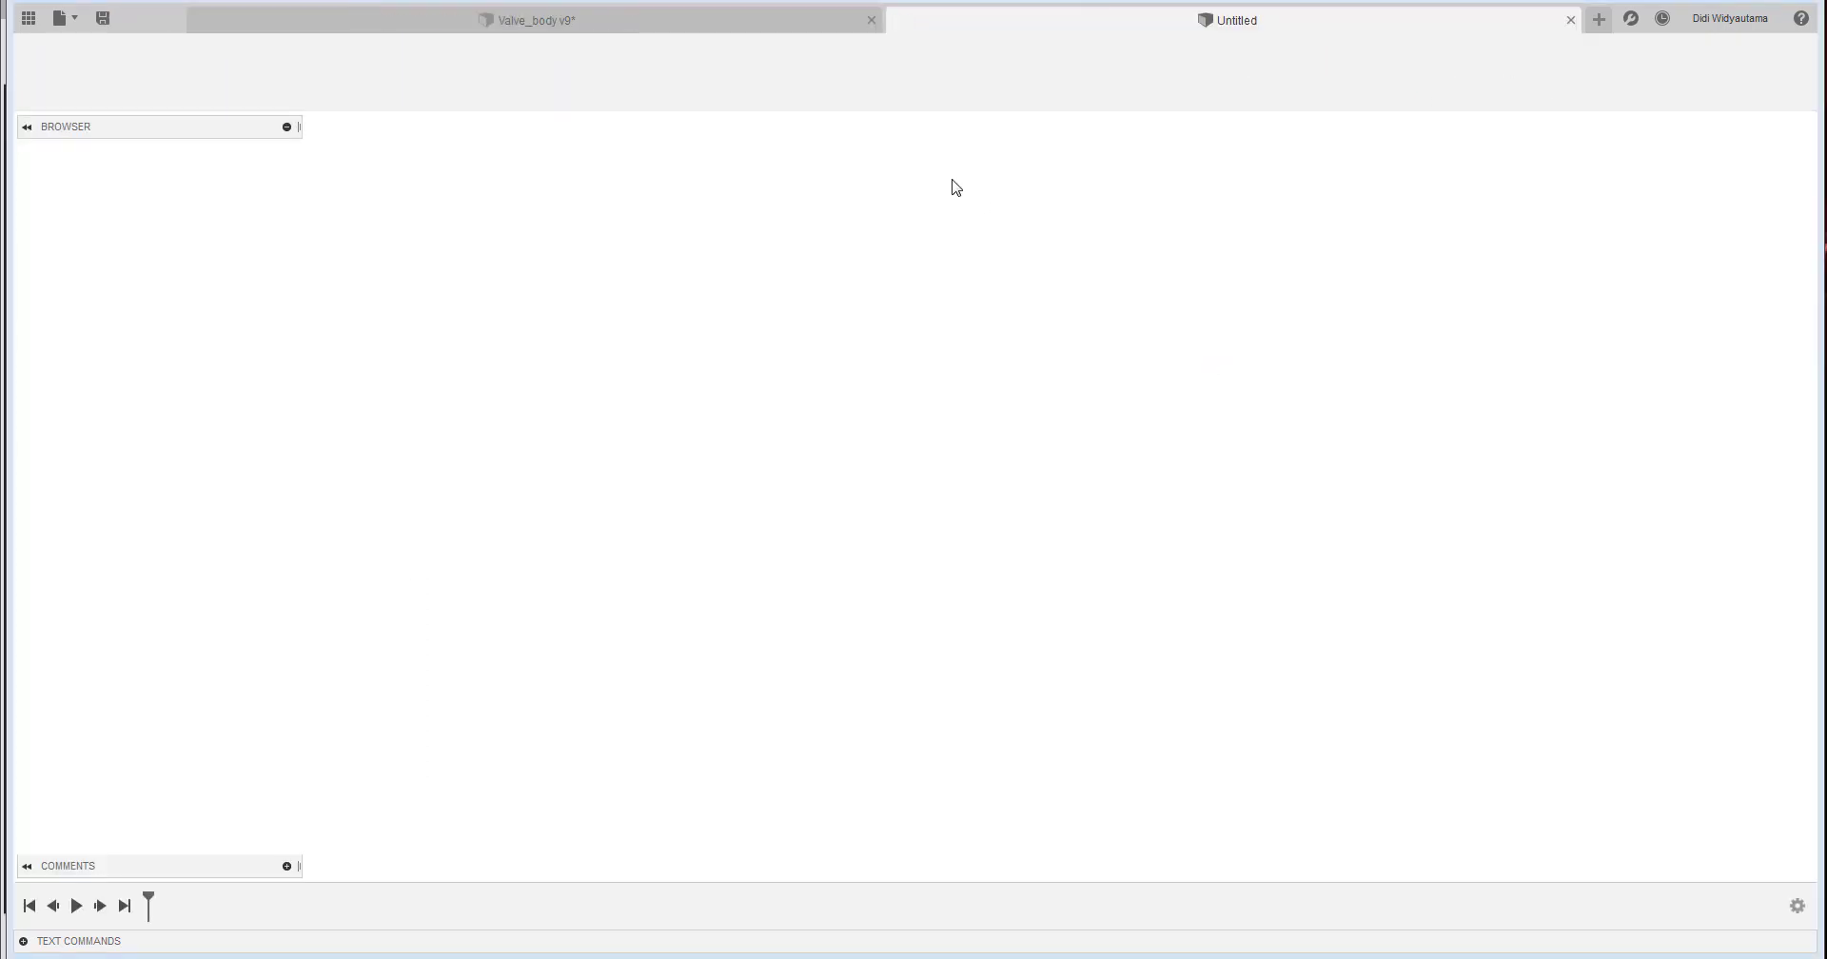
{"action": "left_click", "coordinate": [719, 23]}
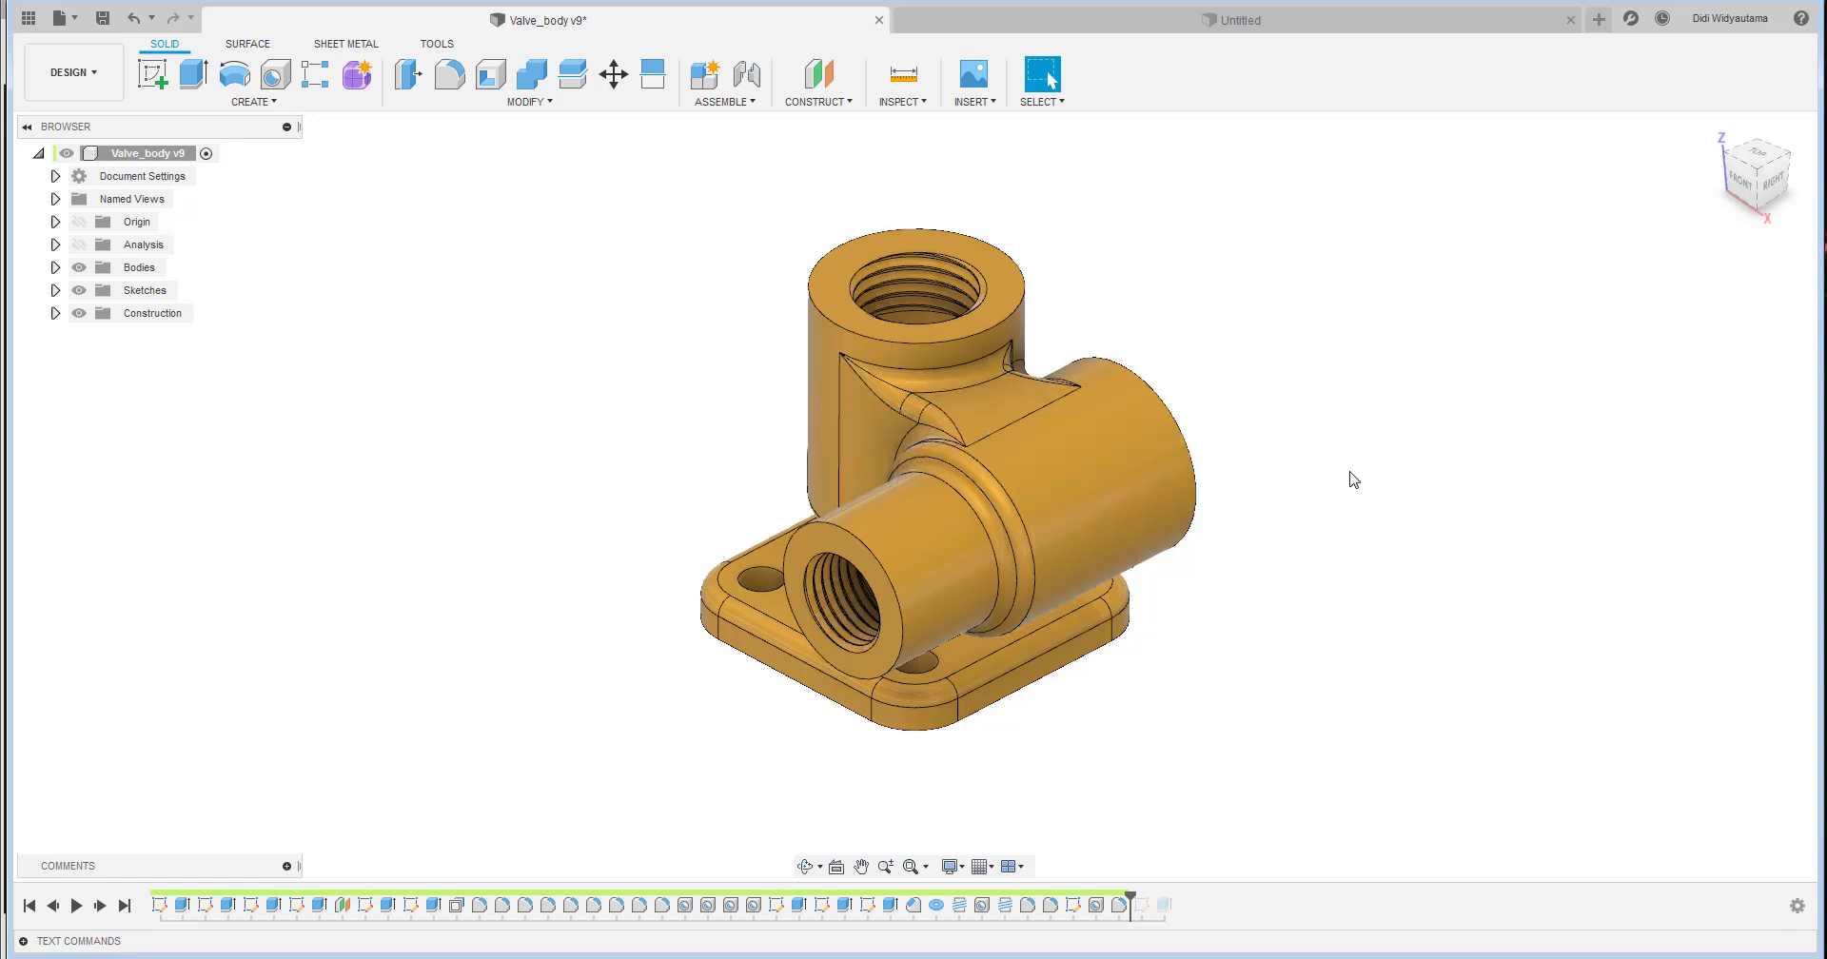
{"action": "scroll", "coordinate": [1358, 482], "scroll_direction": "down", "scroll_amount": 2}
{"action": "scroll", "coordinate": [1079, 450], "scroll_direction": "up", "scroll_amount": 2}
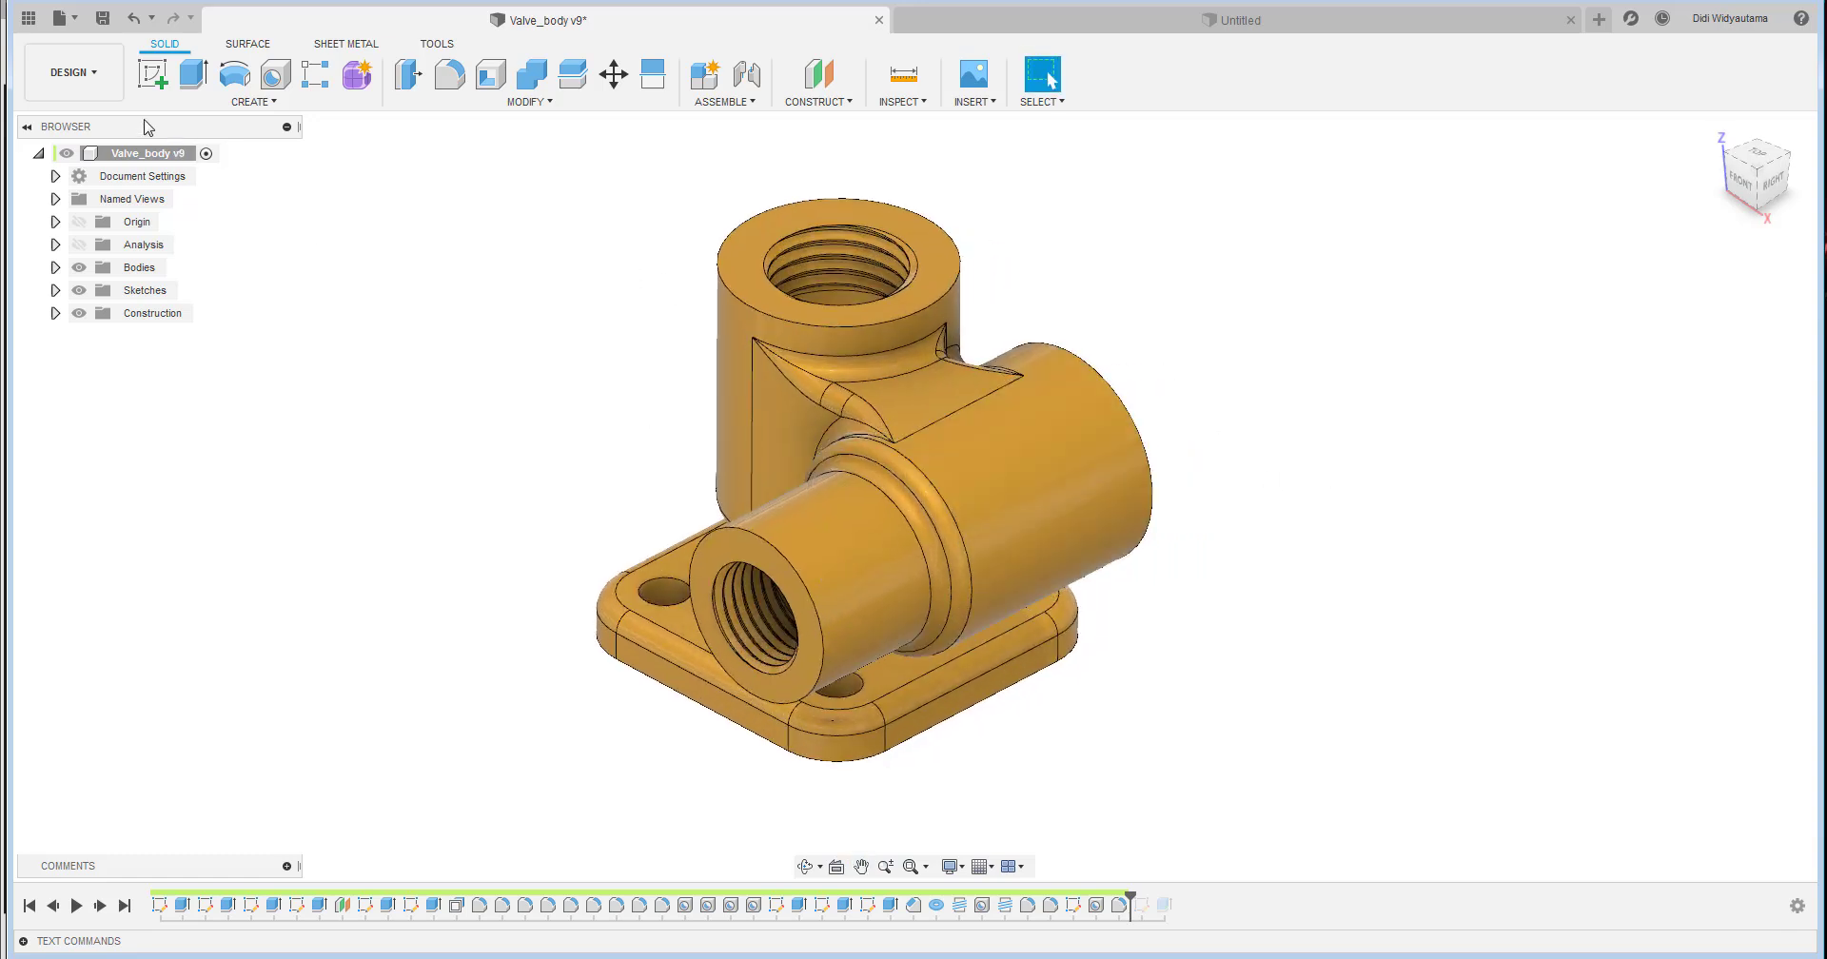
Start a new drawing from the Valve_body design using Untar_template as its template.
{"action": "left_click", "coordinate": [73, 73]}
{"action": "mouse_move", "coordinate": [81, 285]}
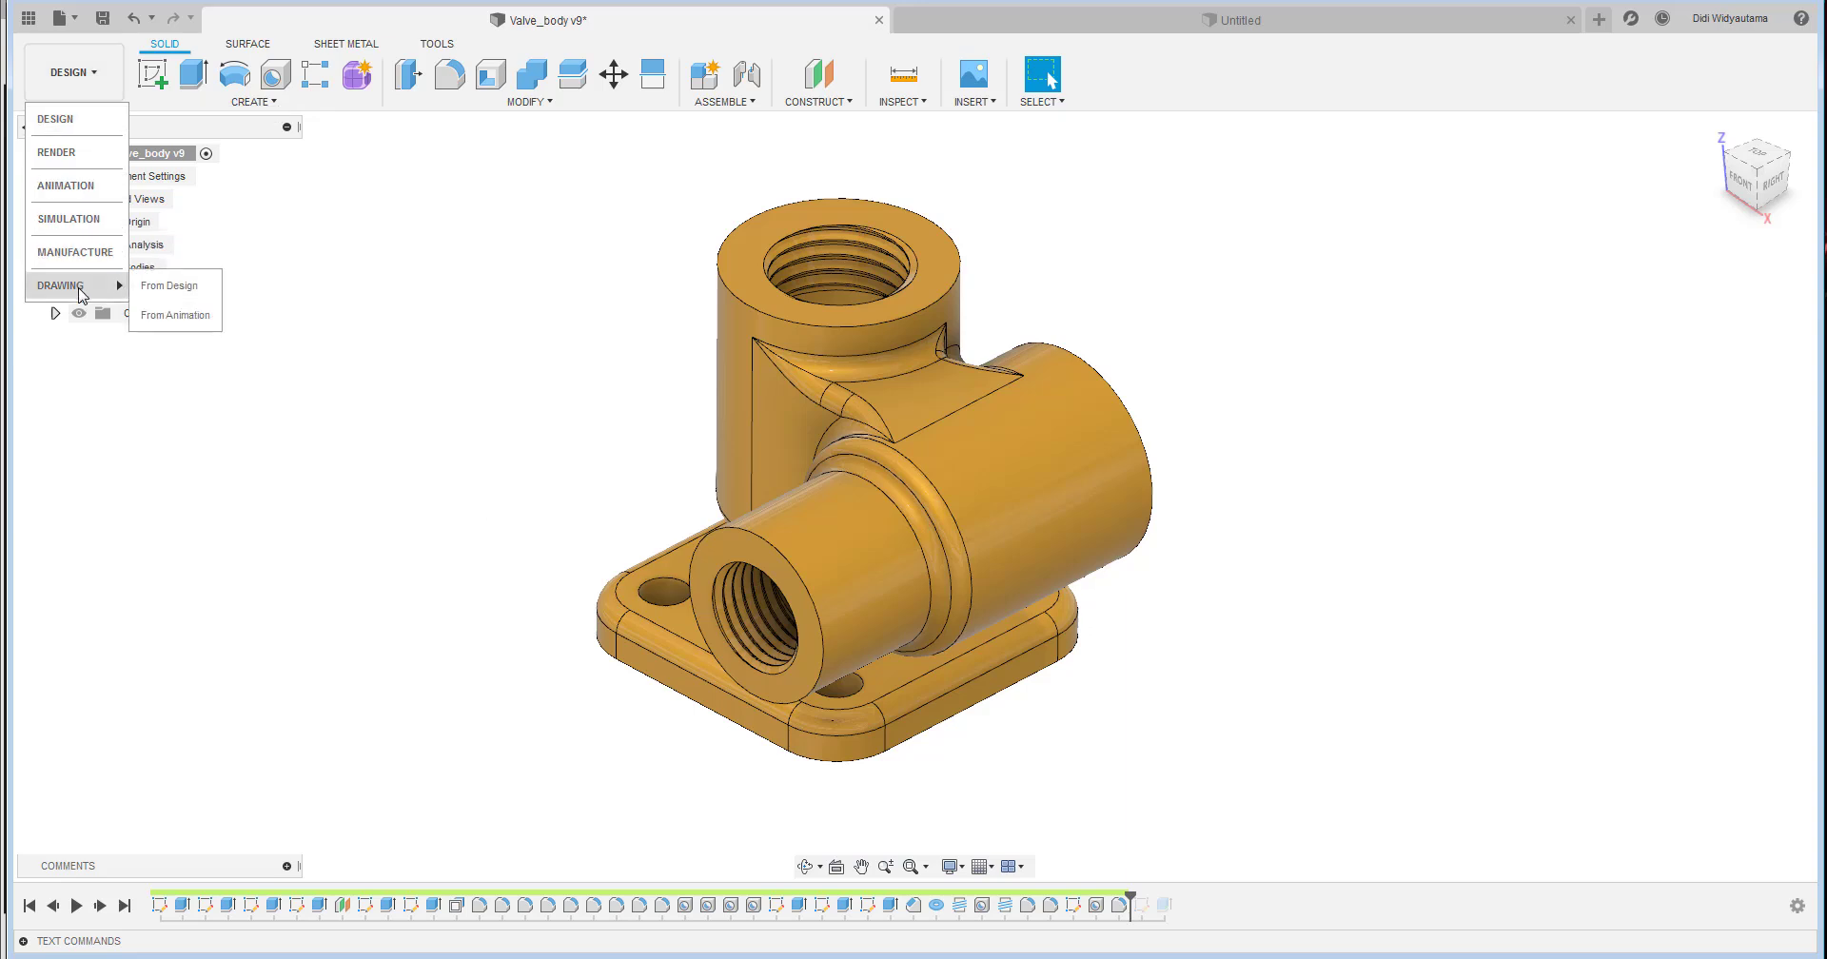
{"action": "left_click", "coordinate": [166, 290]}
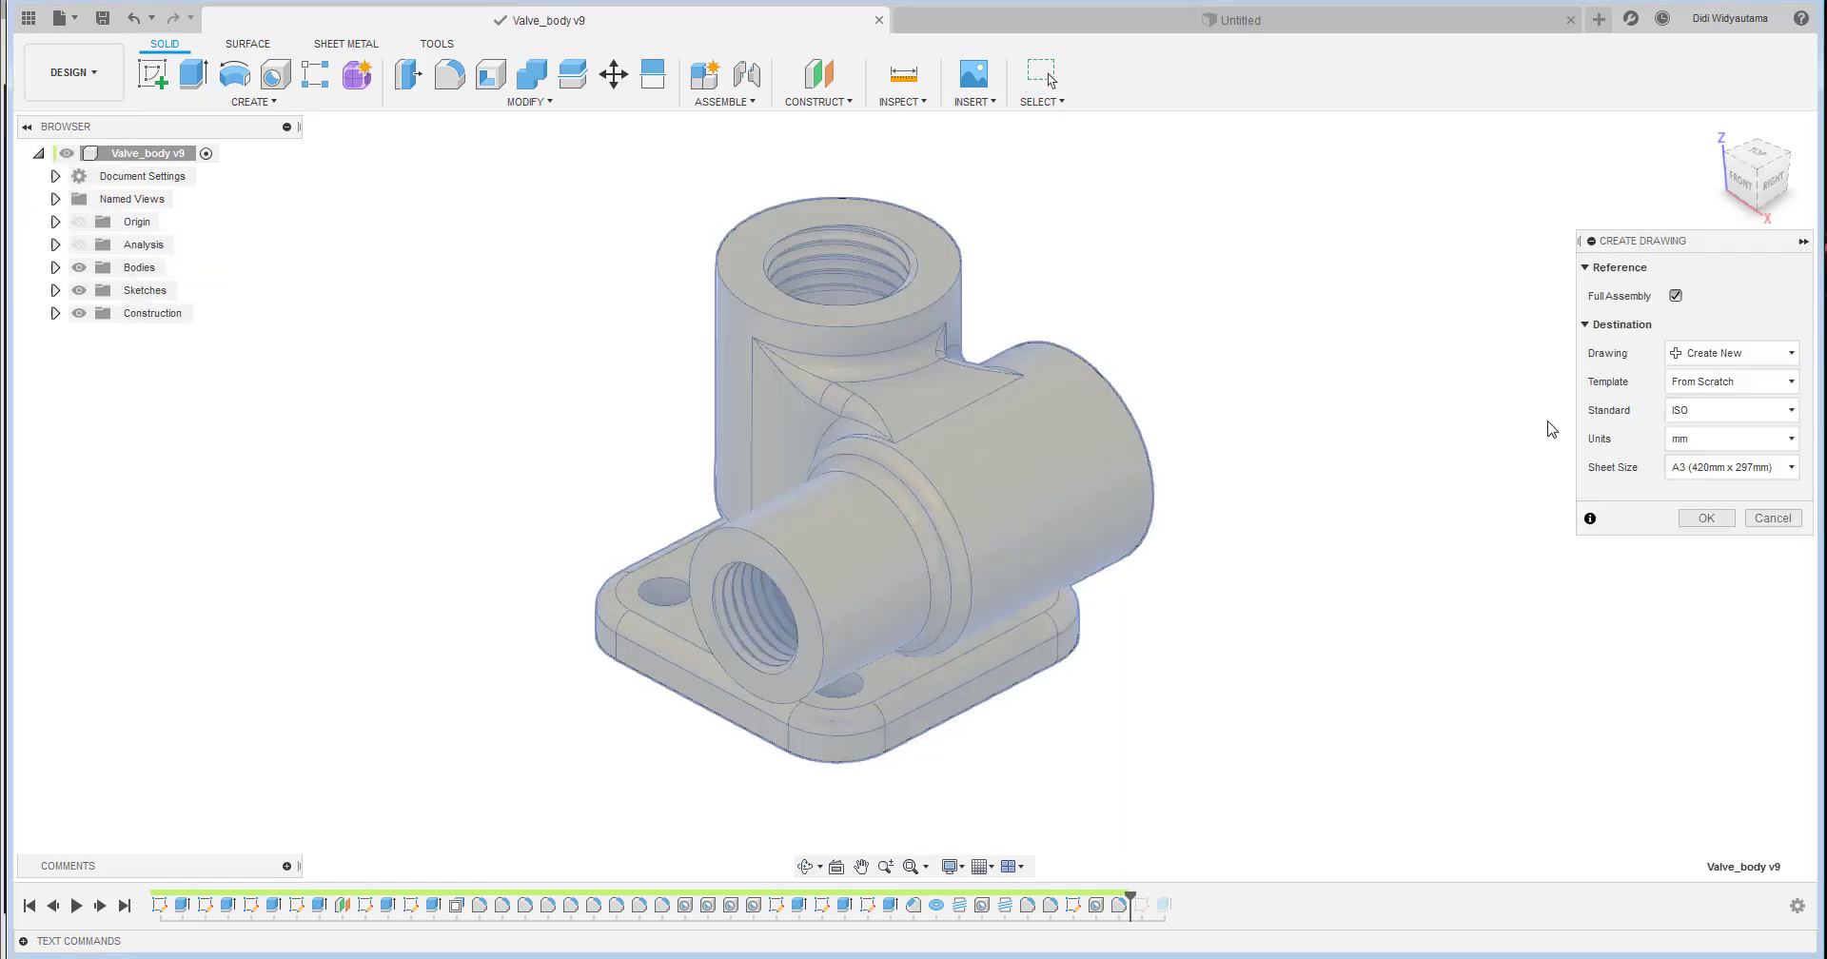
{"action": "left_click", "coordinate": [1758, 383]}
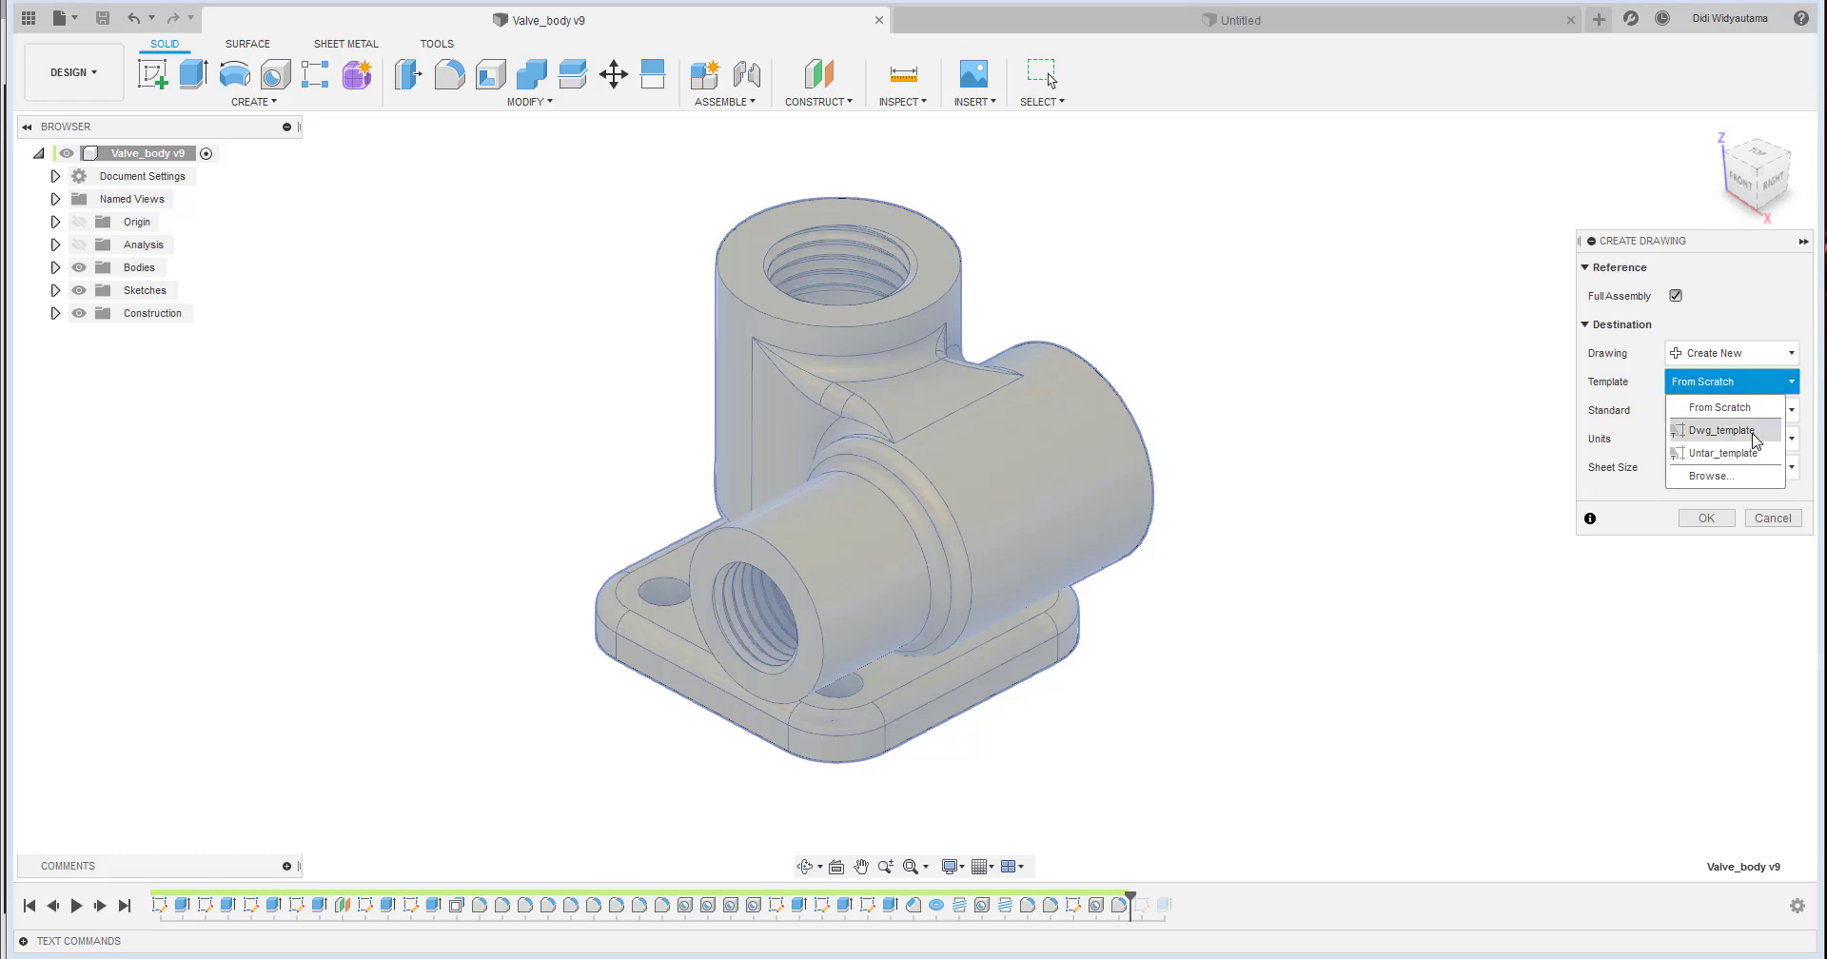
{"action": "left_click", "coordinate": [1756, 481]}
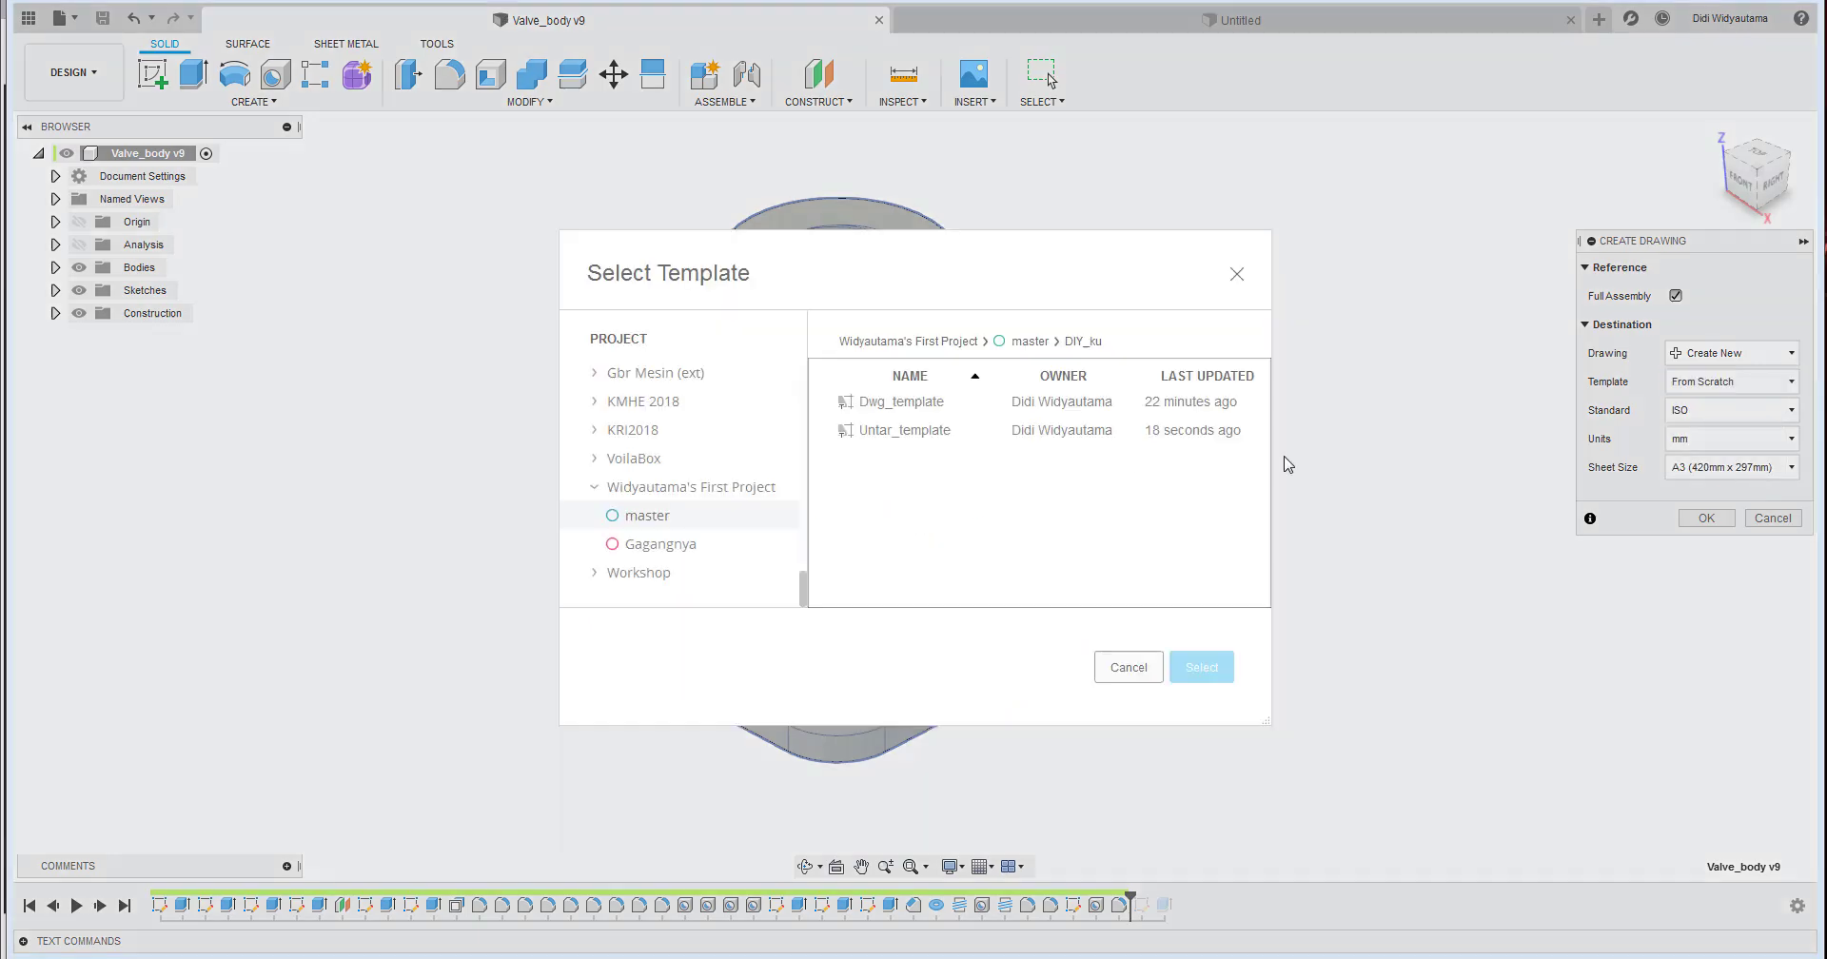
{"action": "left_click", "coordinate": [905, 434]}
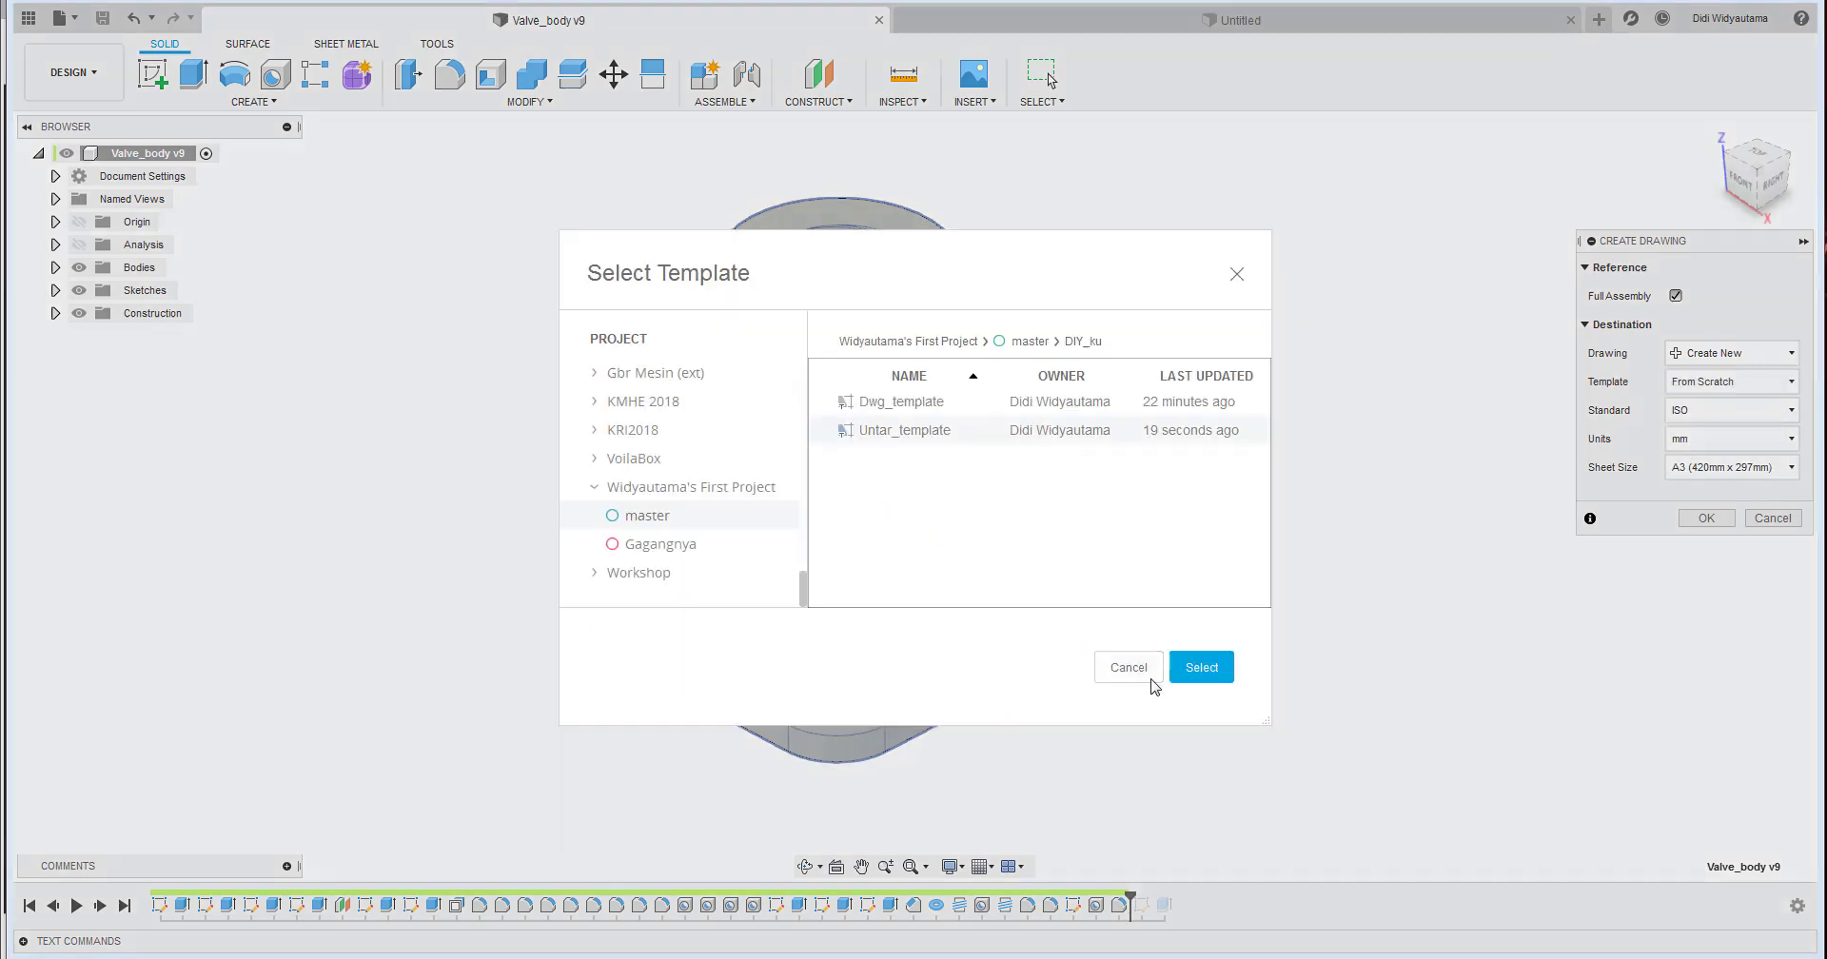
{"action": "left_click", "coordinate": [1202, 668]}
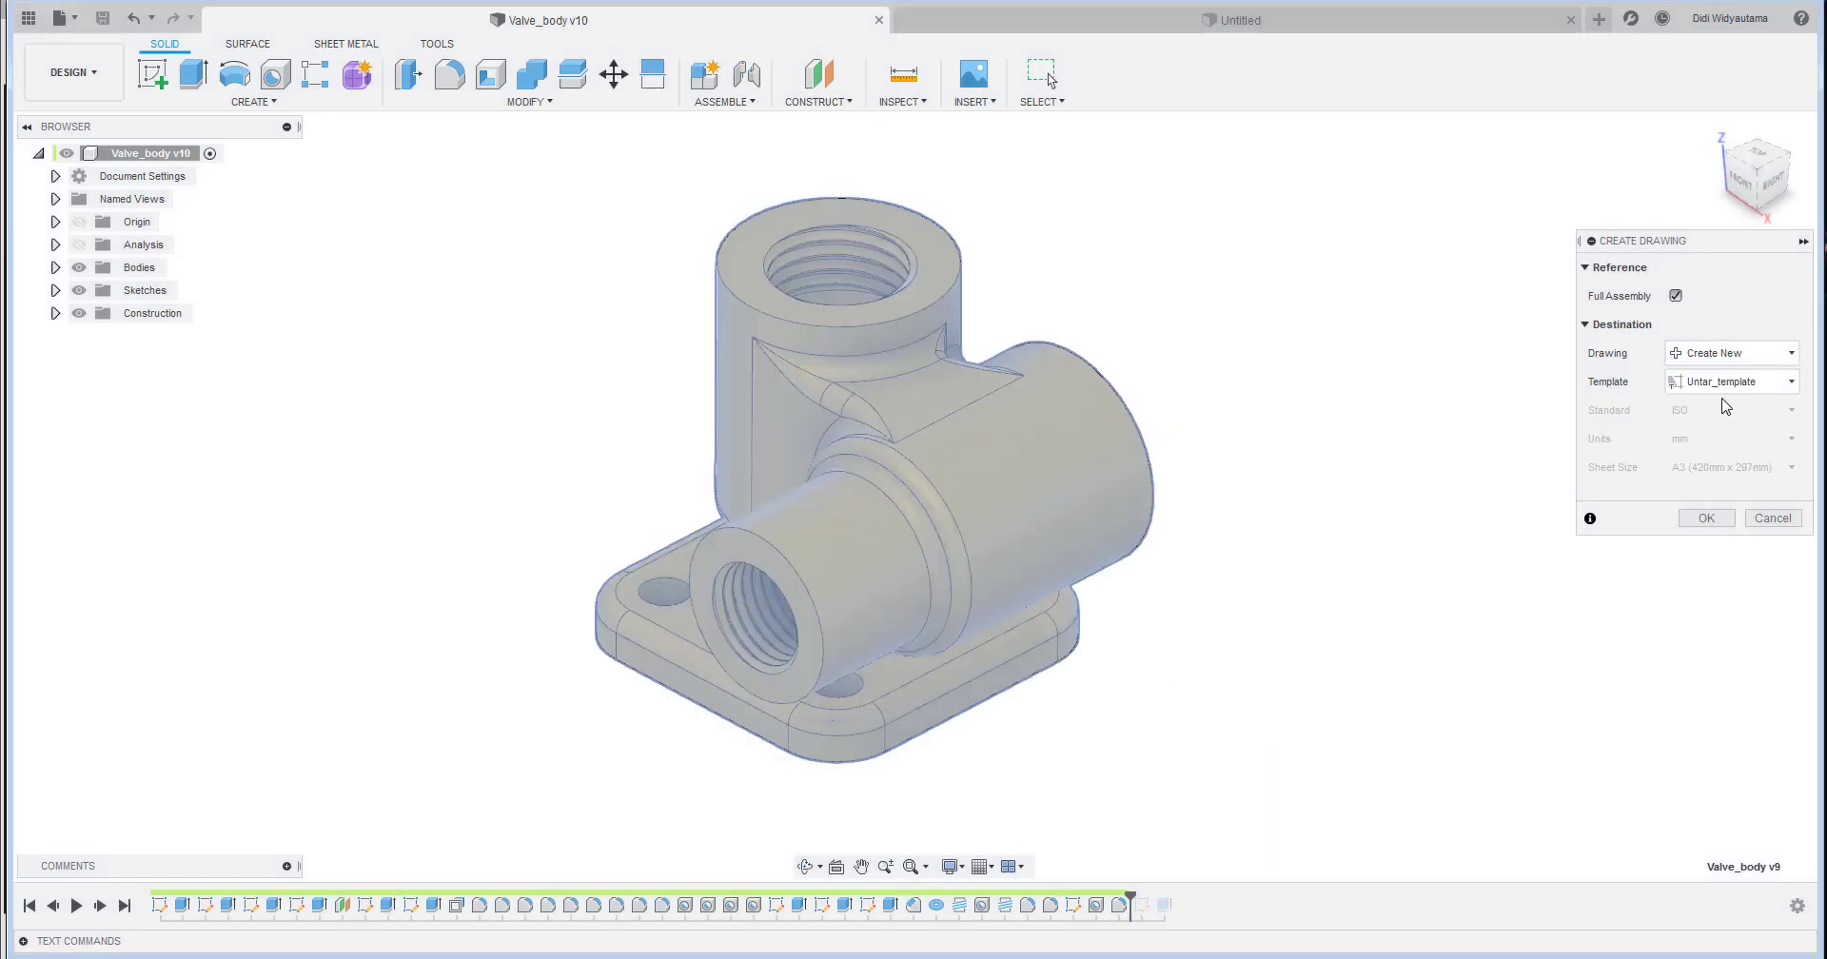
Create the A3 drawing and place the Valve_body front view near the sheet's top-left.
{"action": "left_click", "coordinate": [1706, 519]}
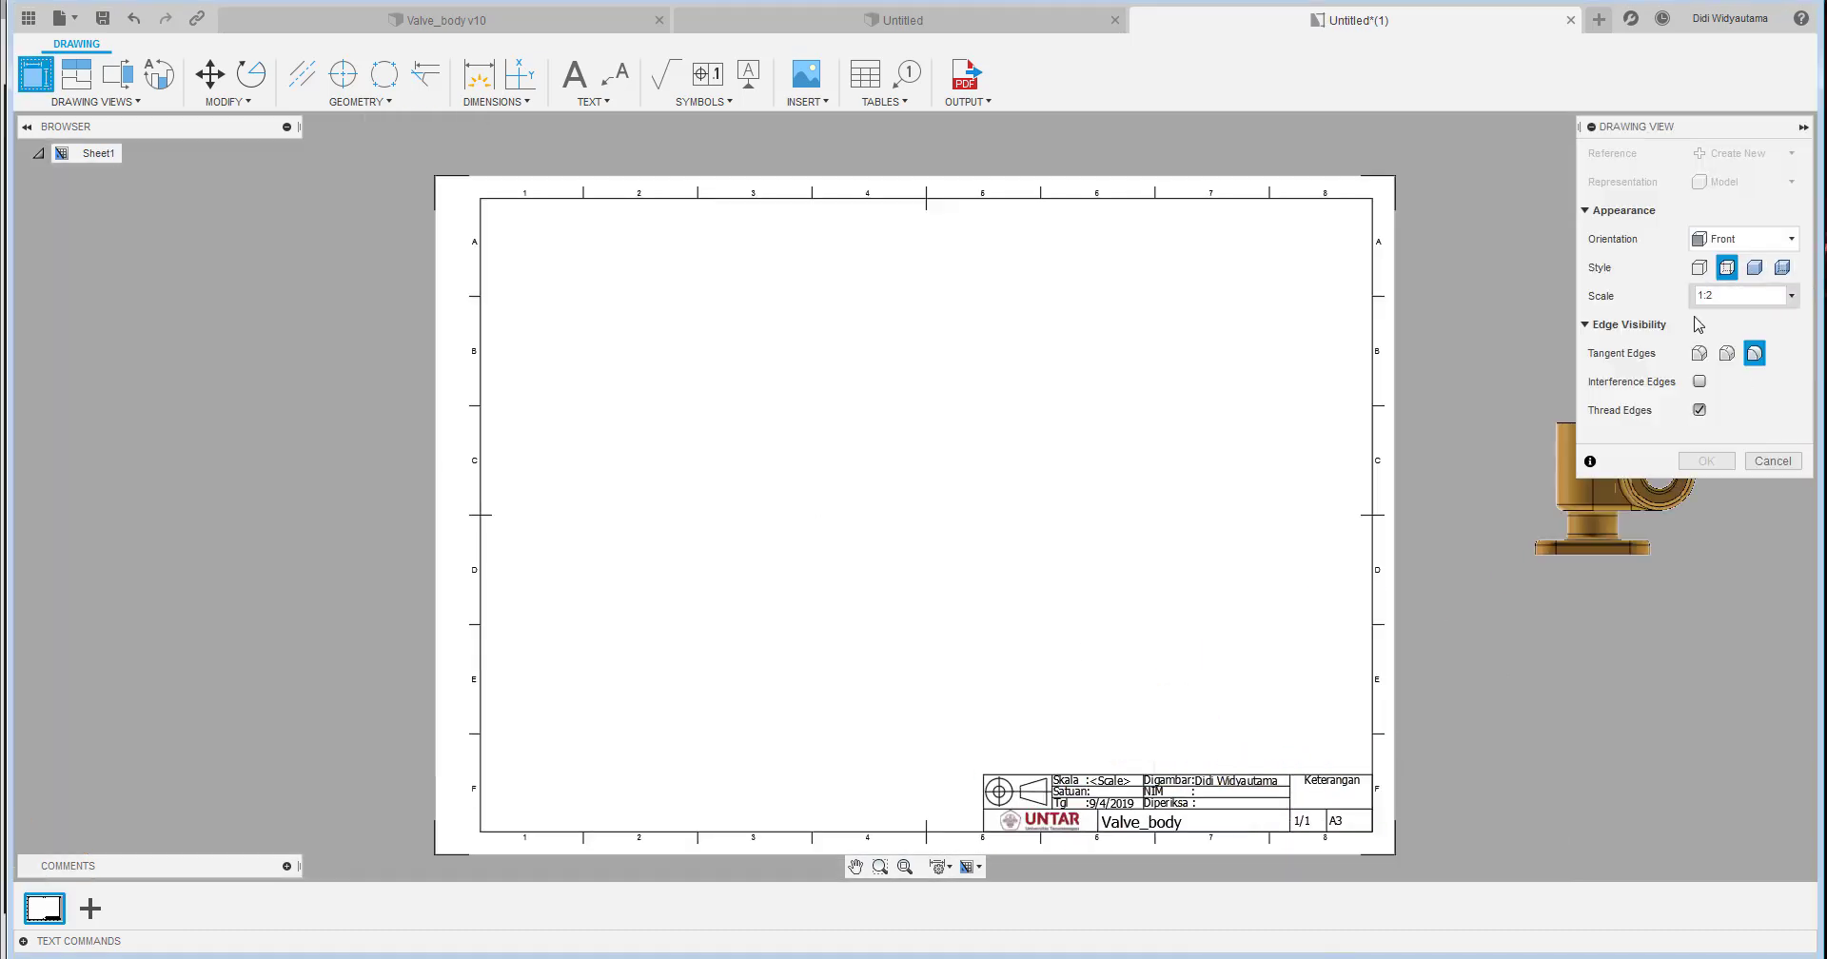
{"action": "scroll", "coordinate": [1113, 818], "scroll_direction": "up", "scroll_amount": 4}
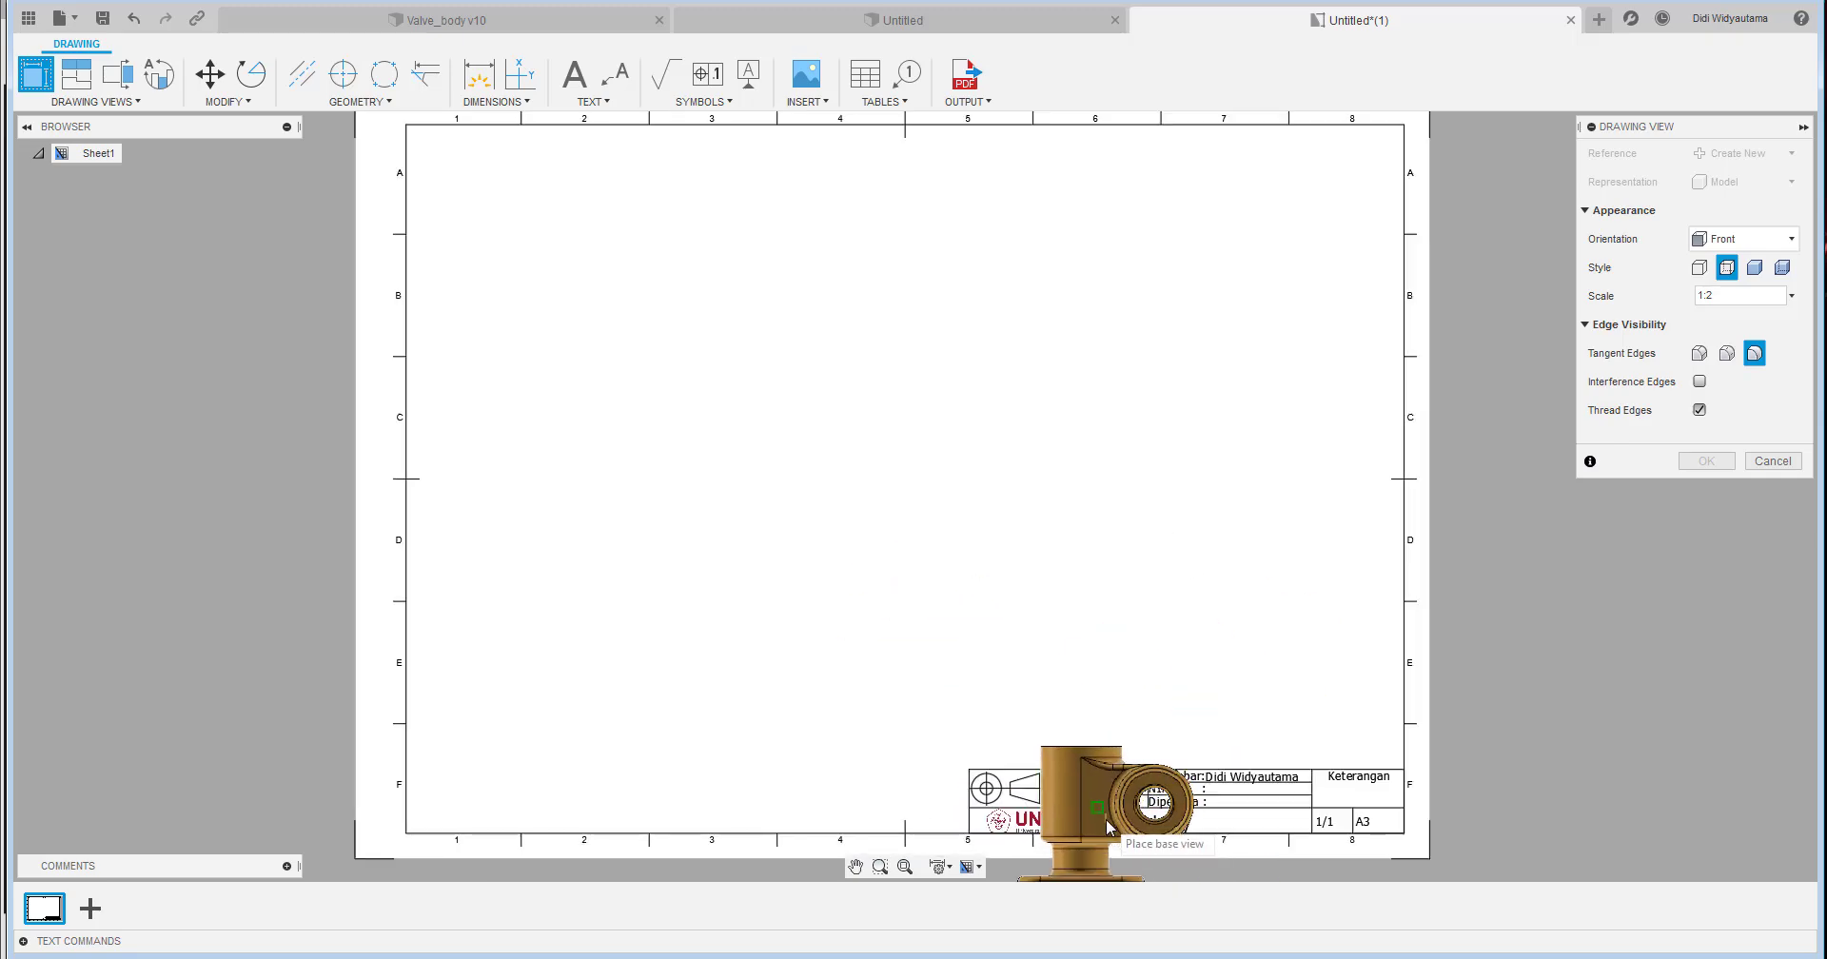
{"action": "scroll", "coordinate": [1047, 657], "scroll_direction": "down", "scroll_amount": 5}
{"action": "scroll", "coordinate": [790, 457], "scroll_direction": "up", "scroll_amount": 2}
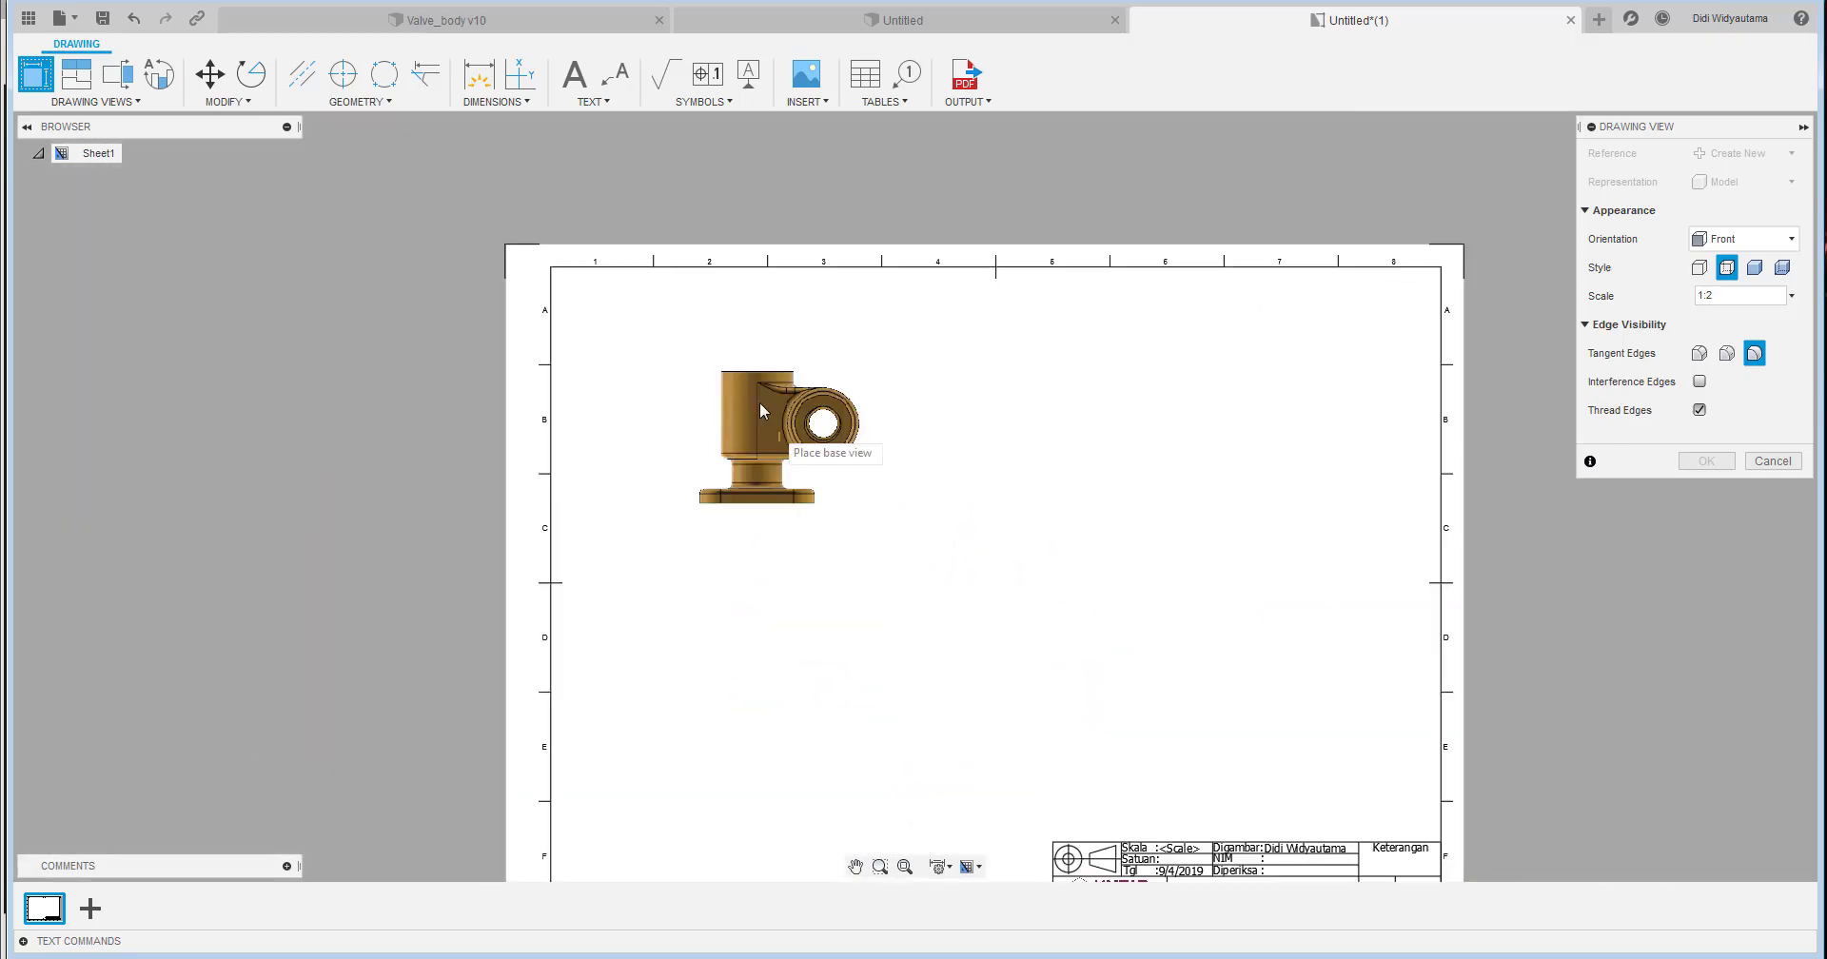
{"action": "left_click", "coordinate": [730, 419]}
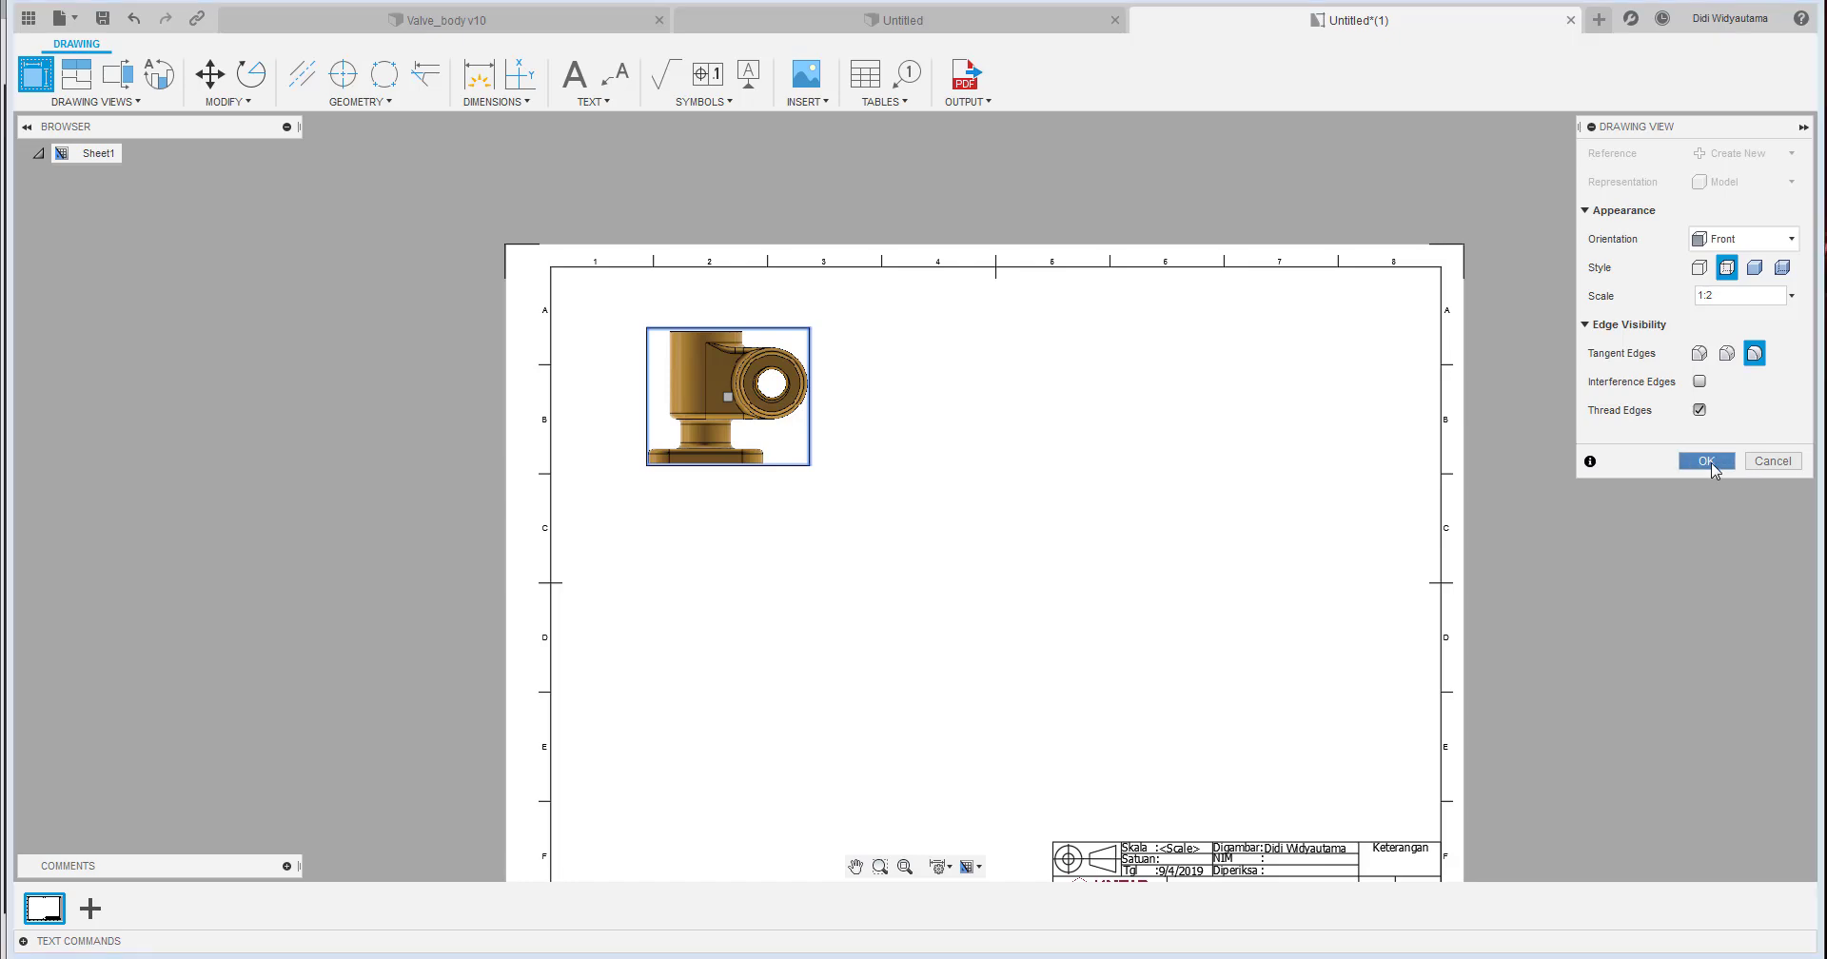
{"action": "left_click", "coordinate": [1706, 461]}
{"action": "middle_click_drag", "start_coordinate": [1269, 710], "coordinate": [939, 441]}
{"action": "scroll", "coordinate": [788, 540], "scroll_direction": "up", "scroll_amount": 1}
{"action": "scroll", "coordinate": [788, 539], "scroll_direction": "up", "scroll_amount": 3}
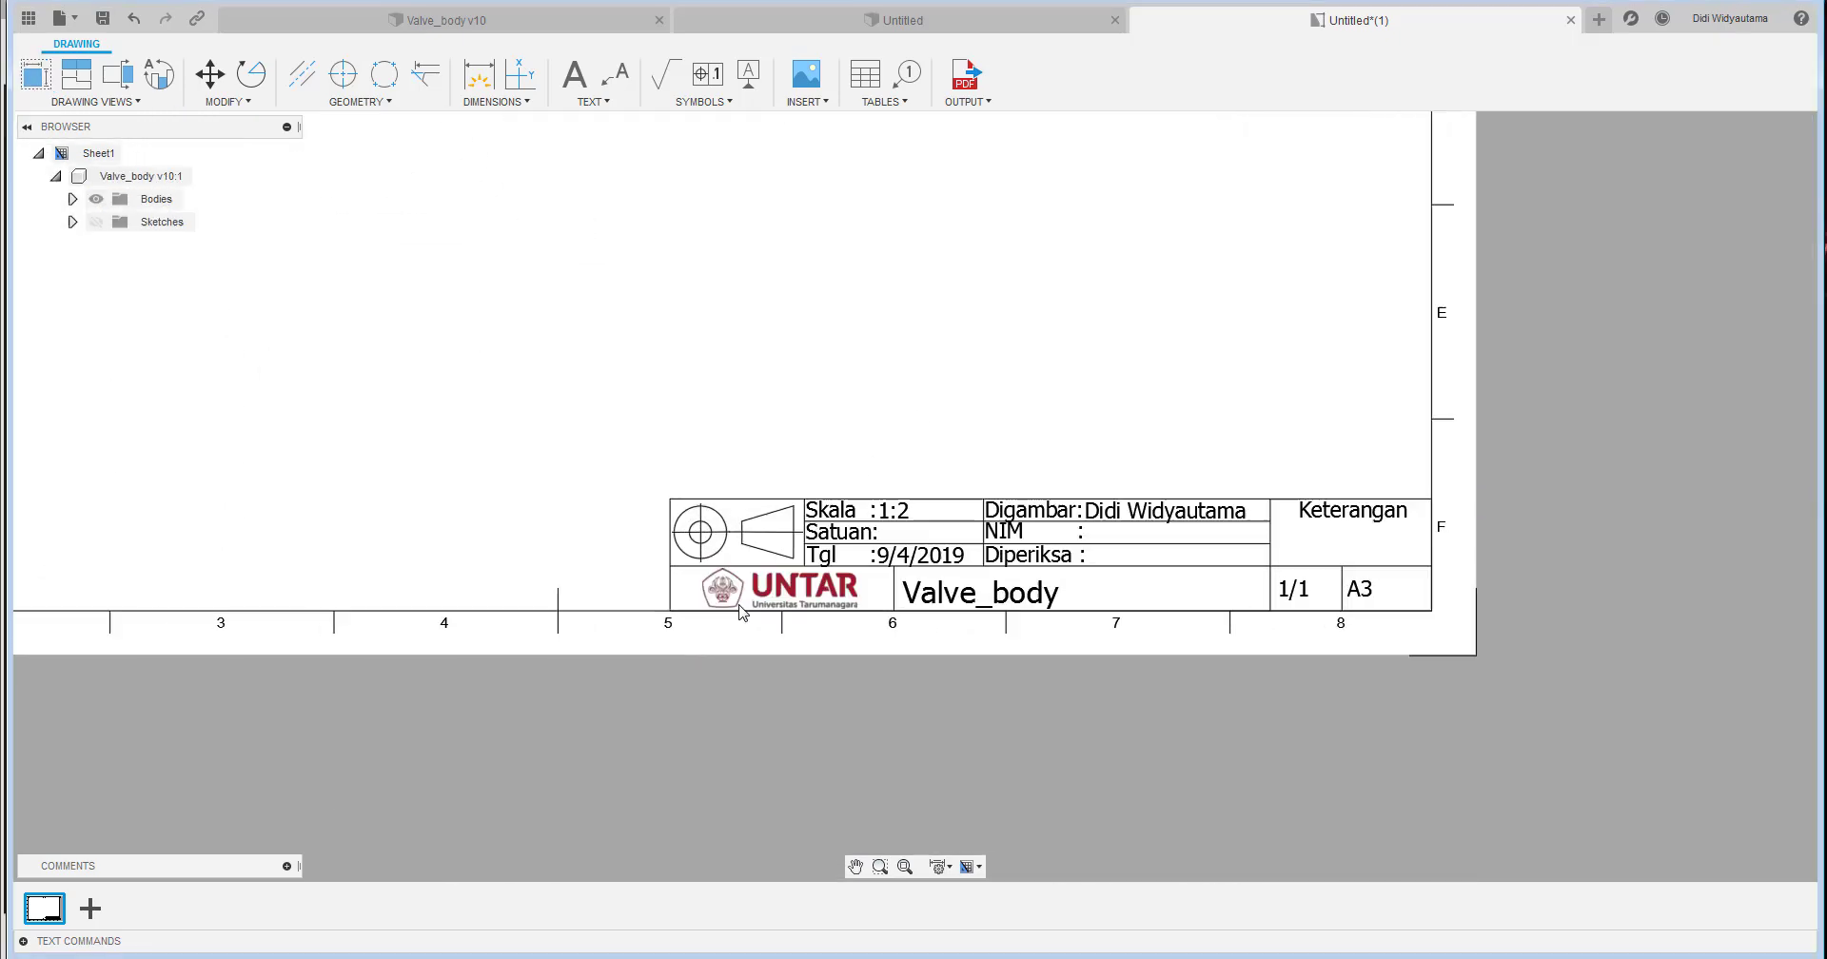
{"action": "scroll", "coordinate": [1241, 580], "scroll_direction": "up", "scroll_amount": 1}
{"action": "scroll", "coordinate": [1076, 531], "scroll_direction": "up", "scroll_amount": 1}
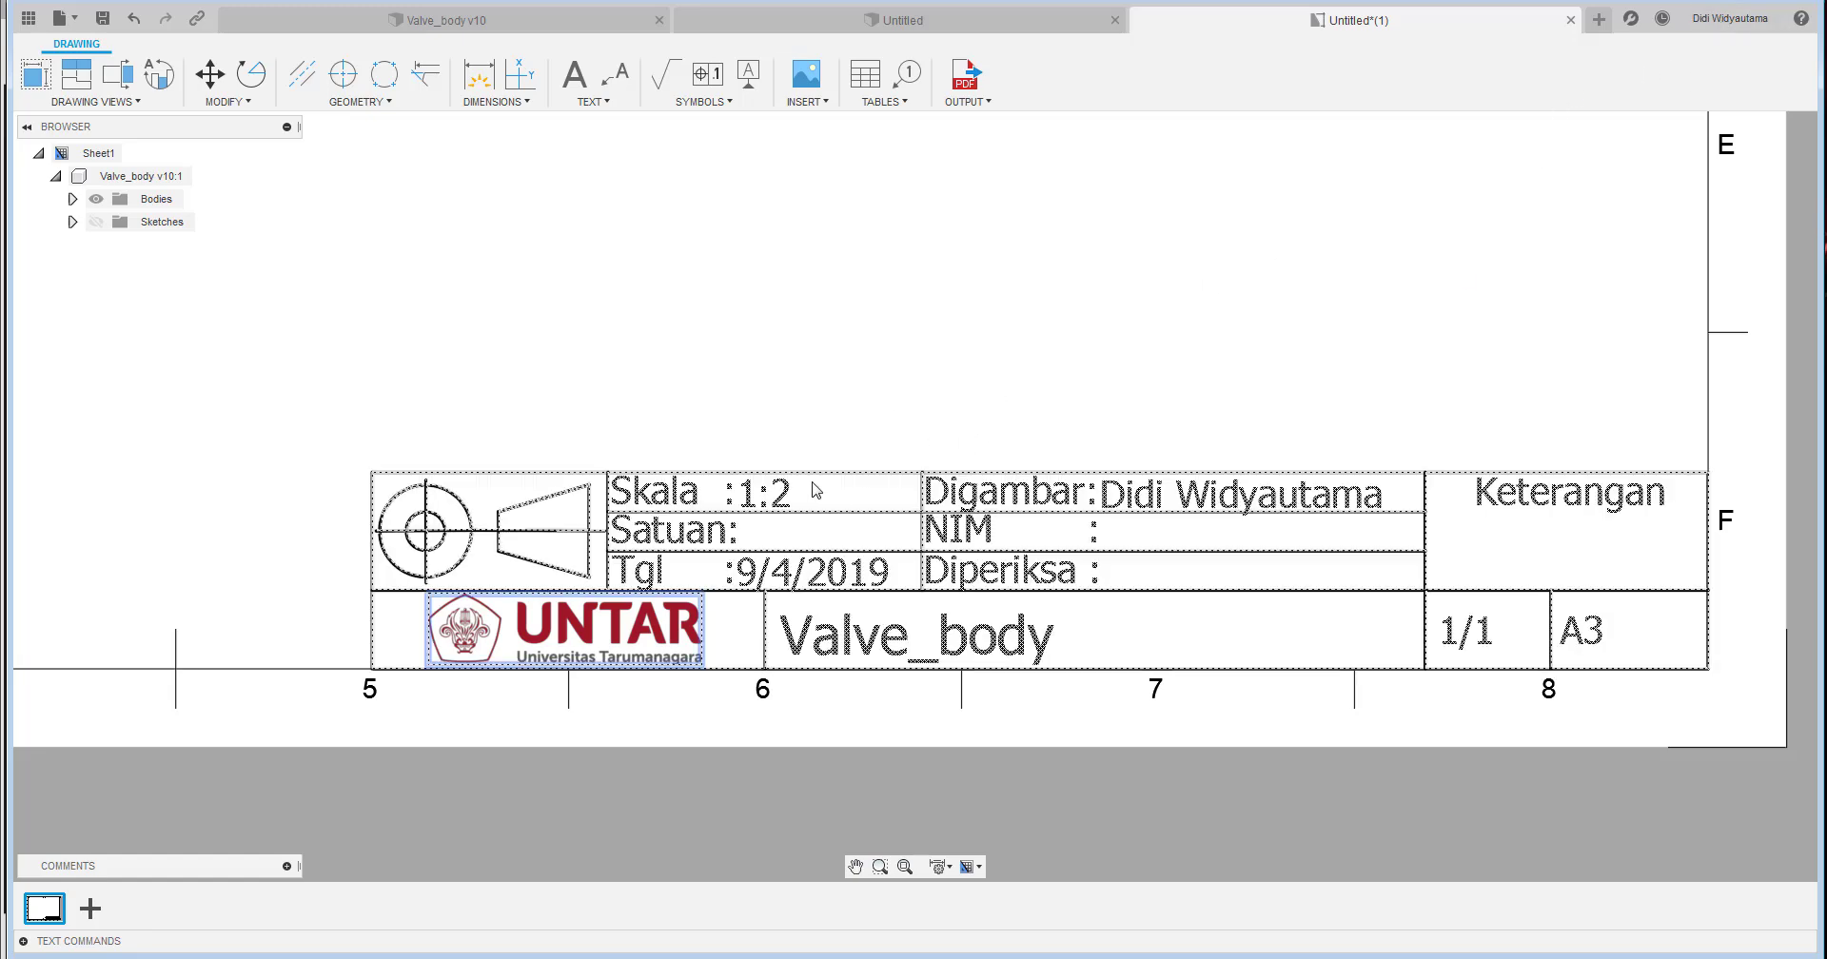
{"action": "scroll", "coordinate": [779, 500], "scroll_direction": "down", "scroll_amount": 5}
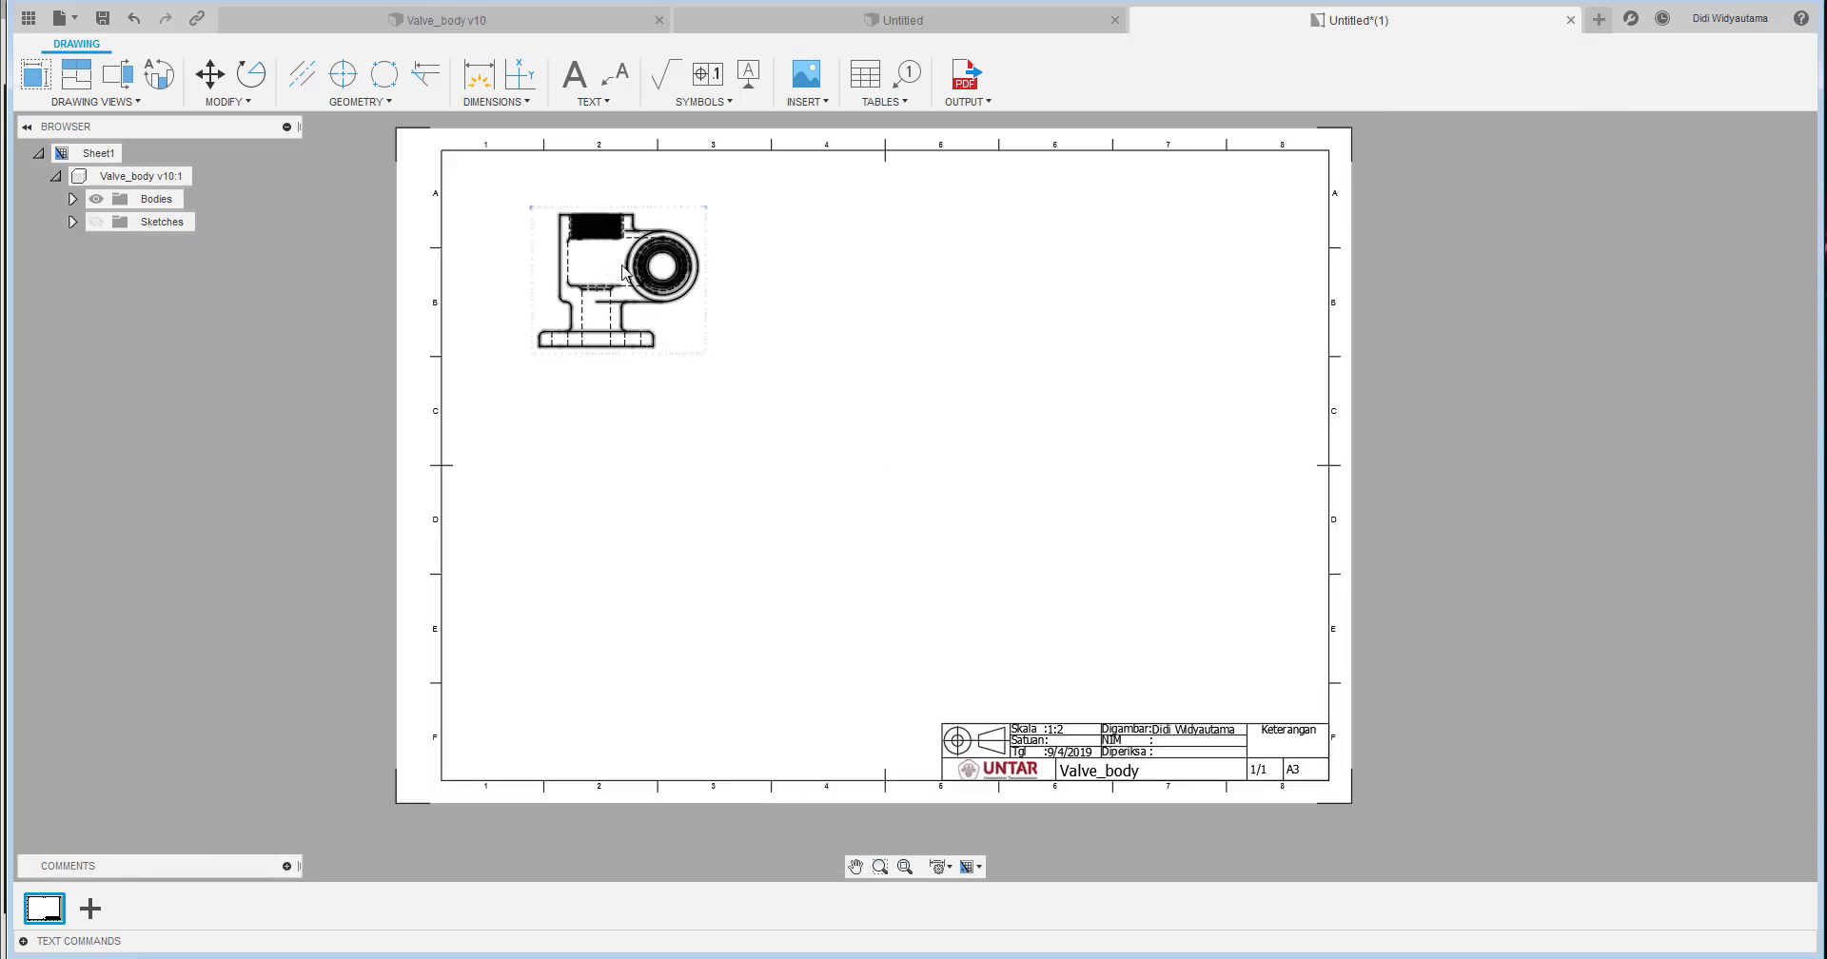
Change the Valve_body drawing view's scale to 1:1.
{"action": "left_click", "coordinate": [616, 277]}
{"action": "right_click", "coordinate": [615, 277]}
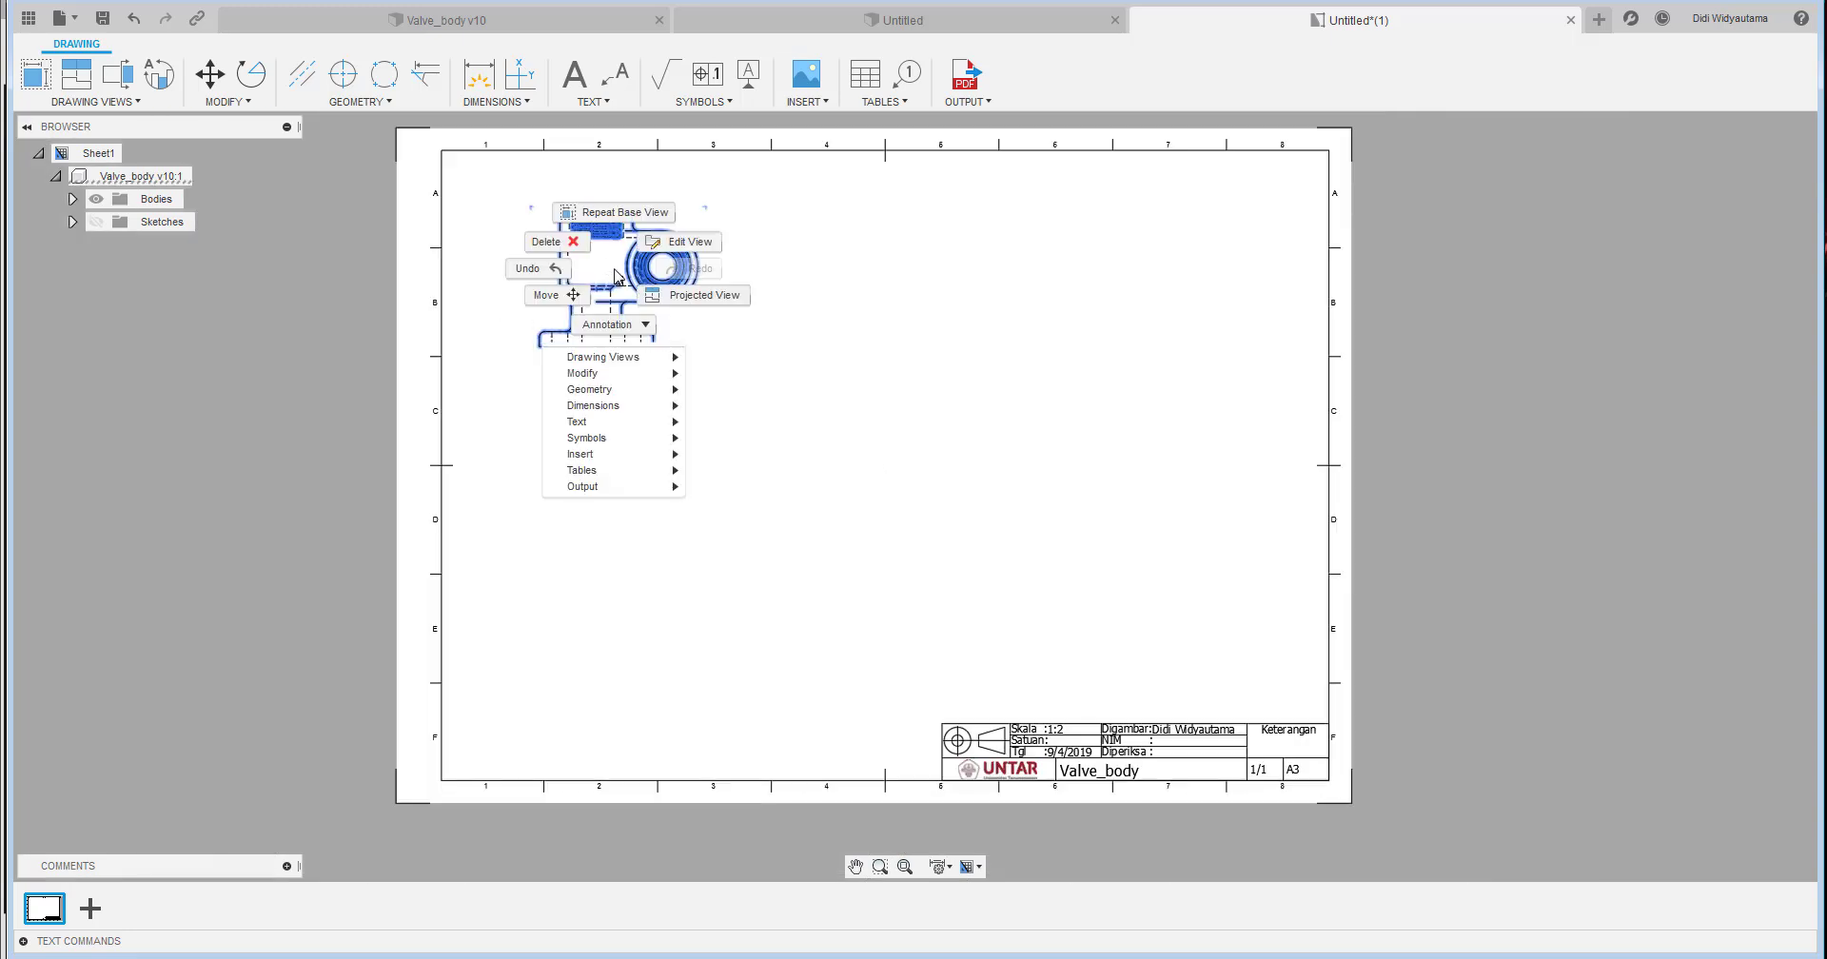
{"action": "key", "text": "Escape"}
{"action": "double_click", "coordinate": [669, 255]}
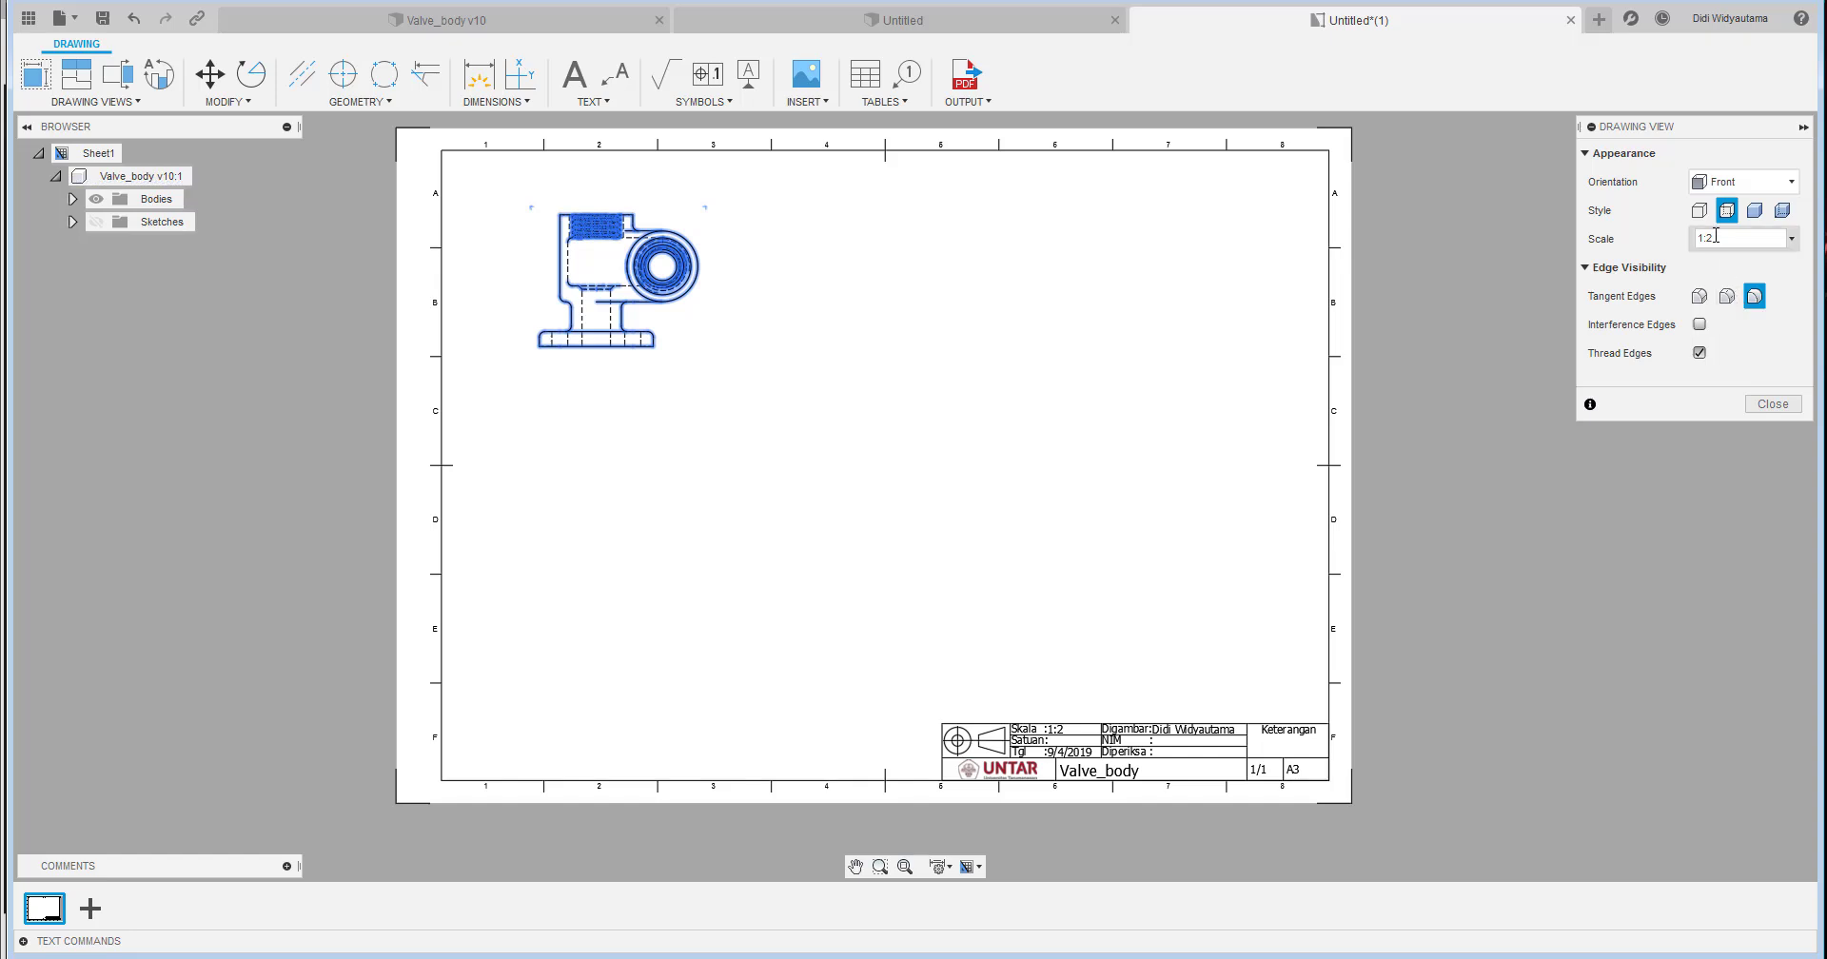
{"action": "left_click", "coordinate": [1791, 240]}
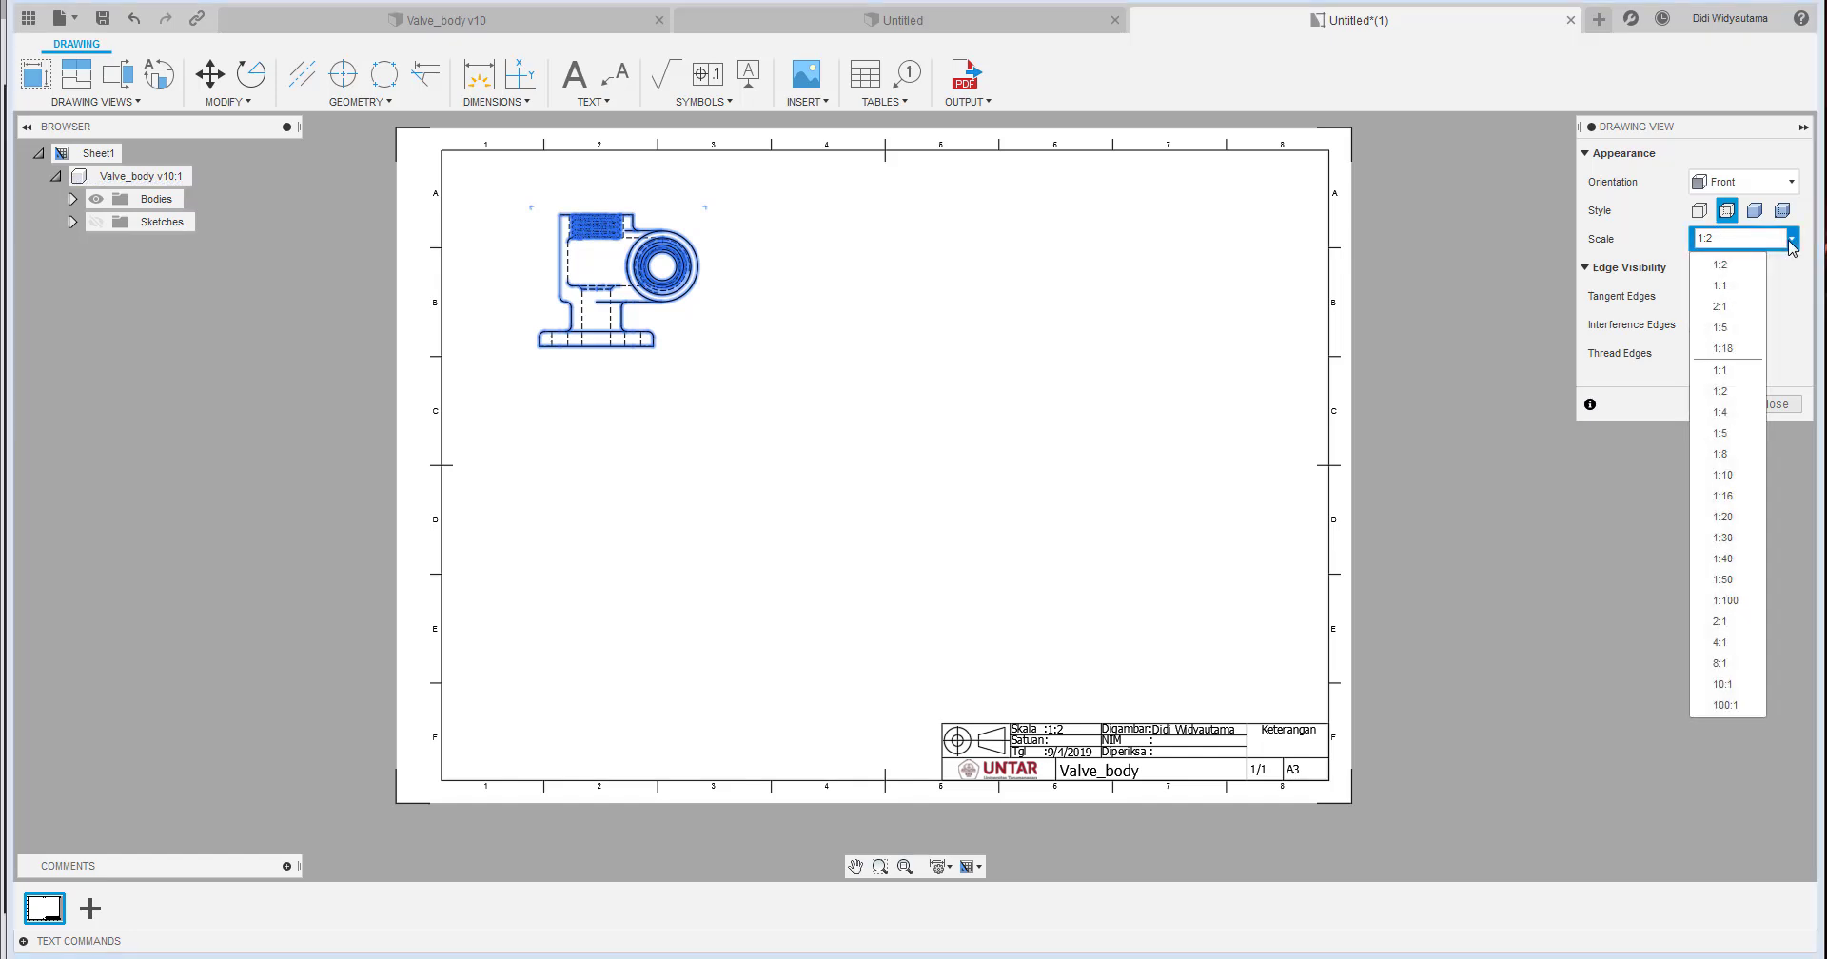
{"action": "left_click", "coordinate": [1734, 288]}
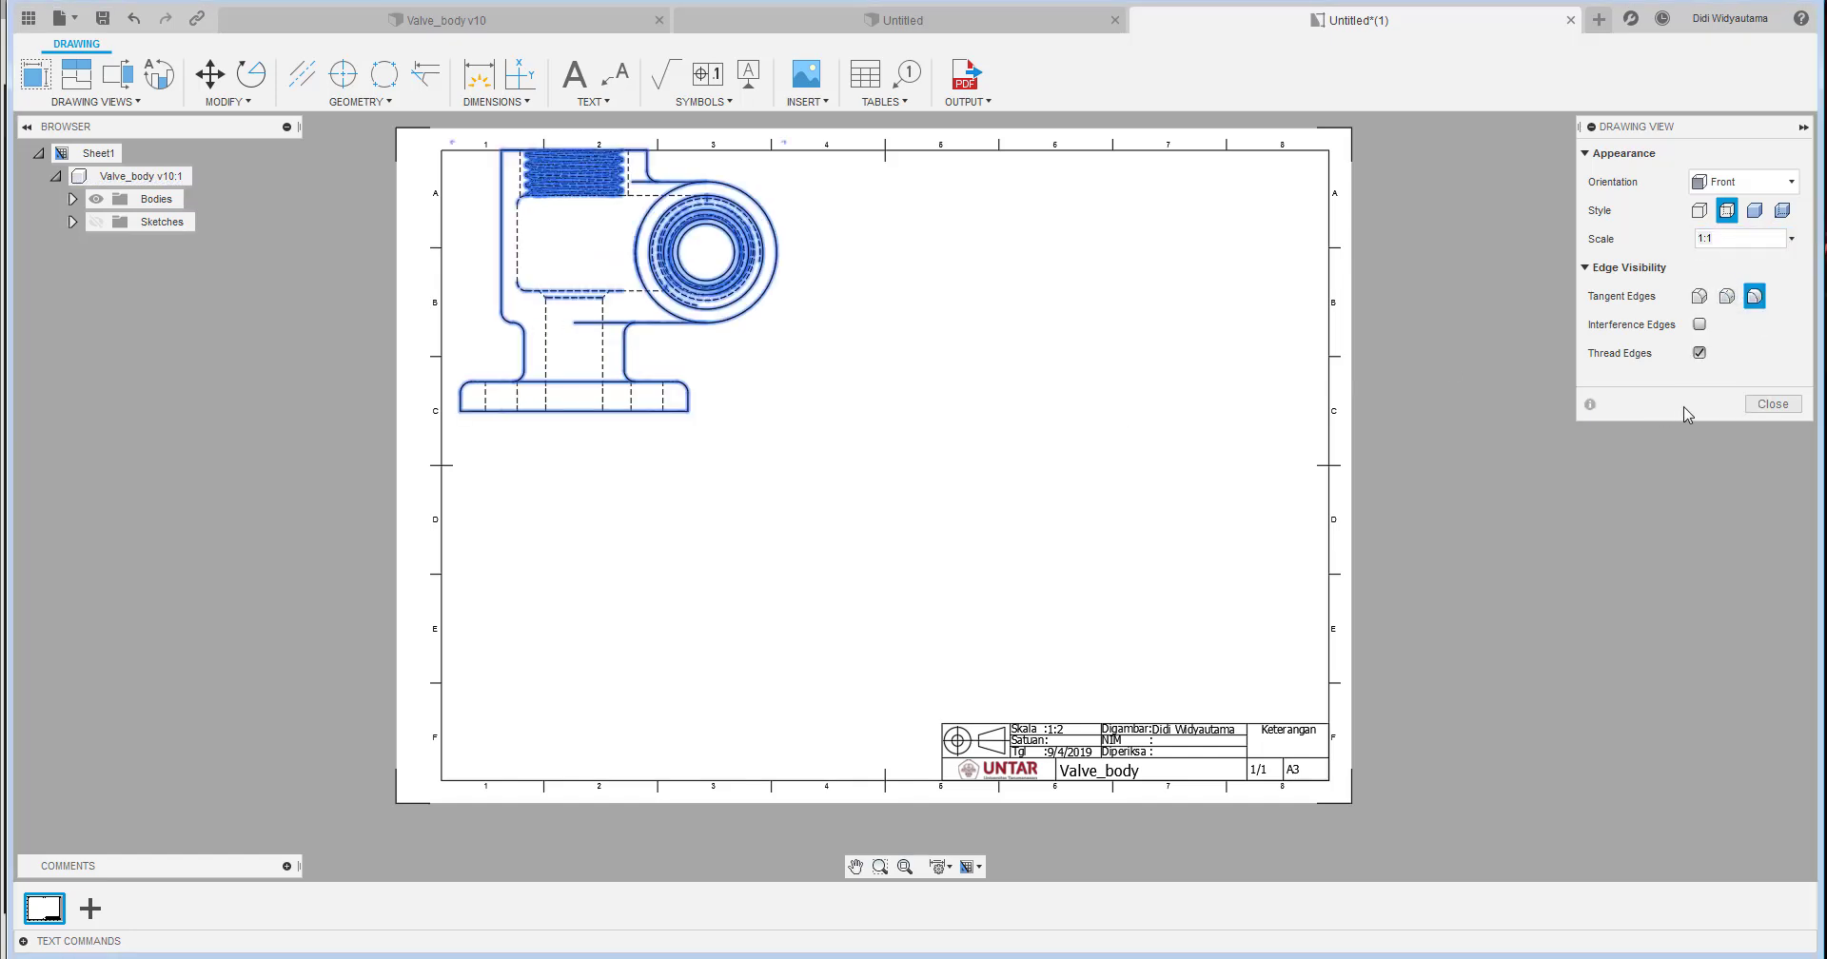
{"action": "left_click", "coordinate": [1774, 404]}
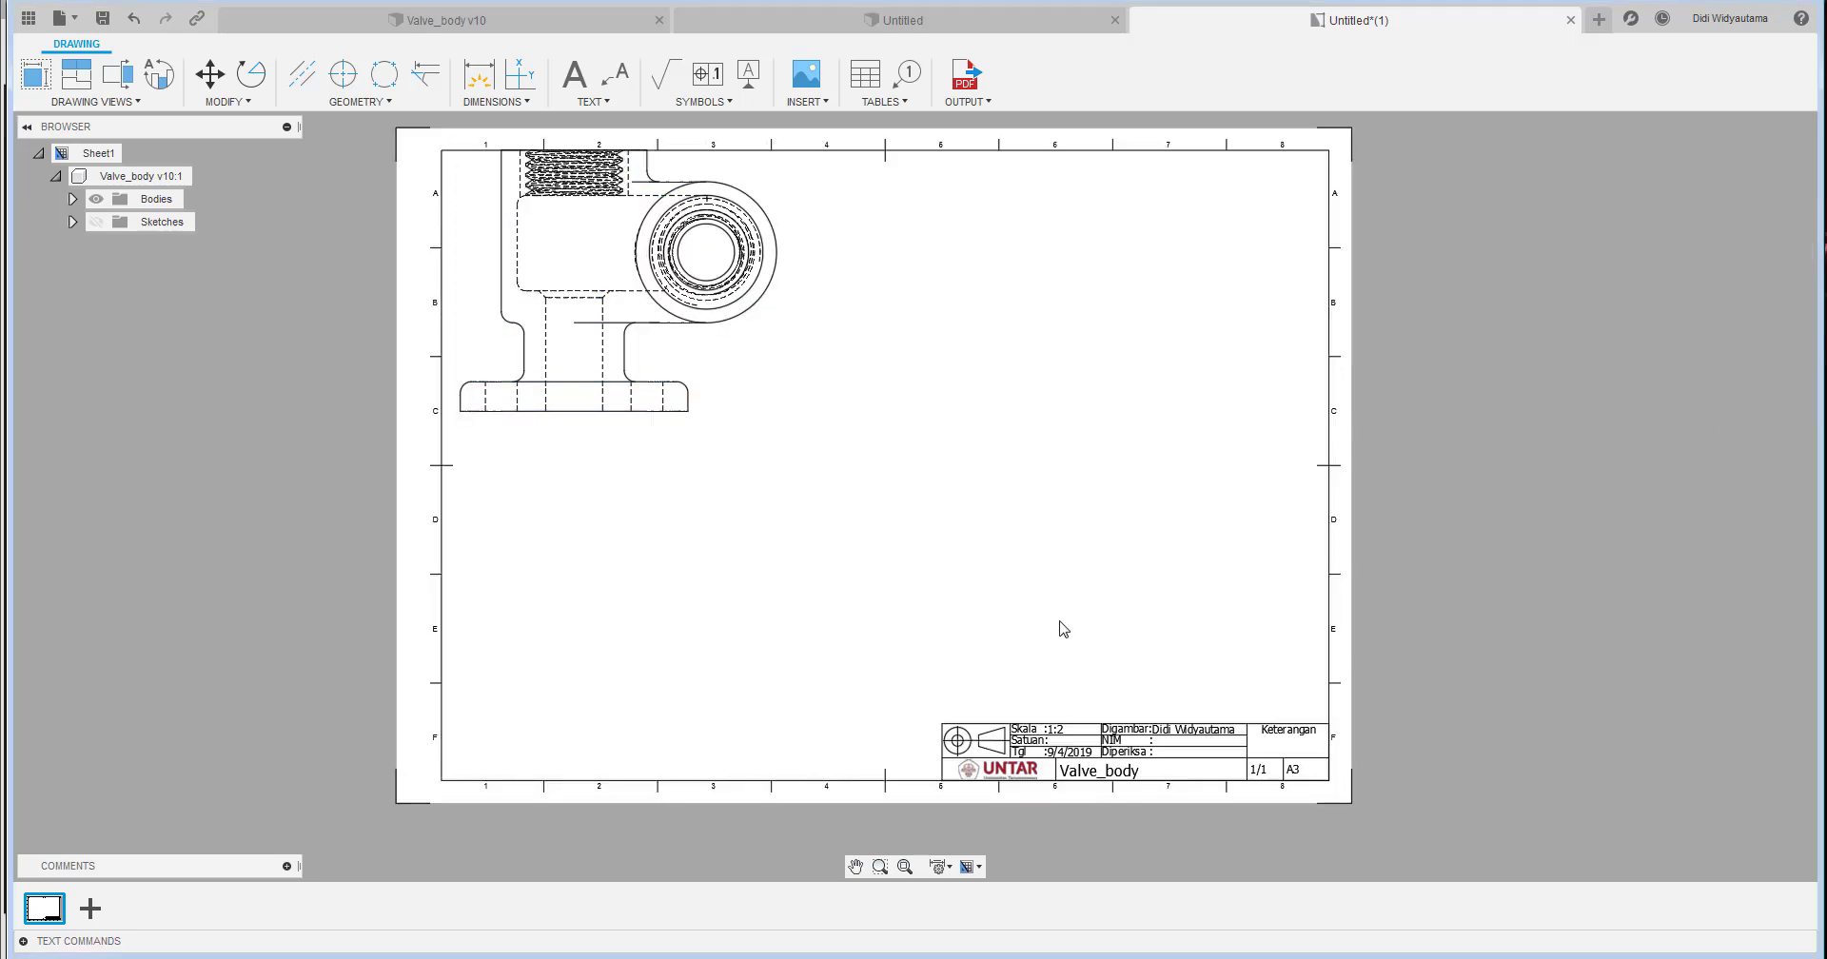
Reopen and confirm the title block so its scale updates to 1:1.
{"action": "scroll", "coordinate": [967, 559], "scroll_direction": "up", "scroll_amount": 4}
{"action": "double_click", "coordinate": [1162, 753]}
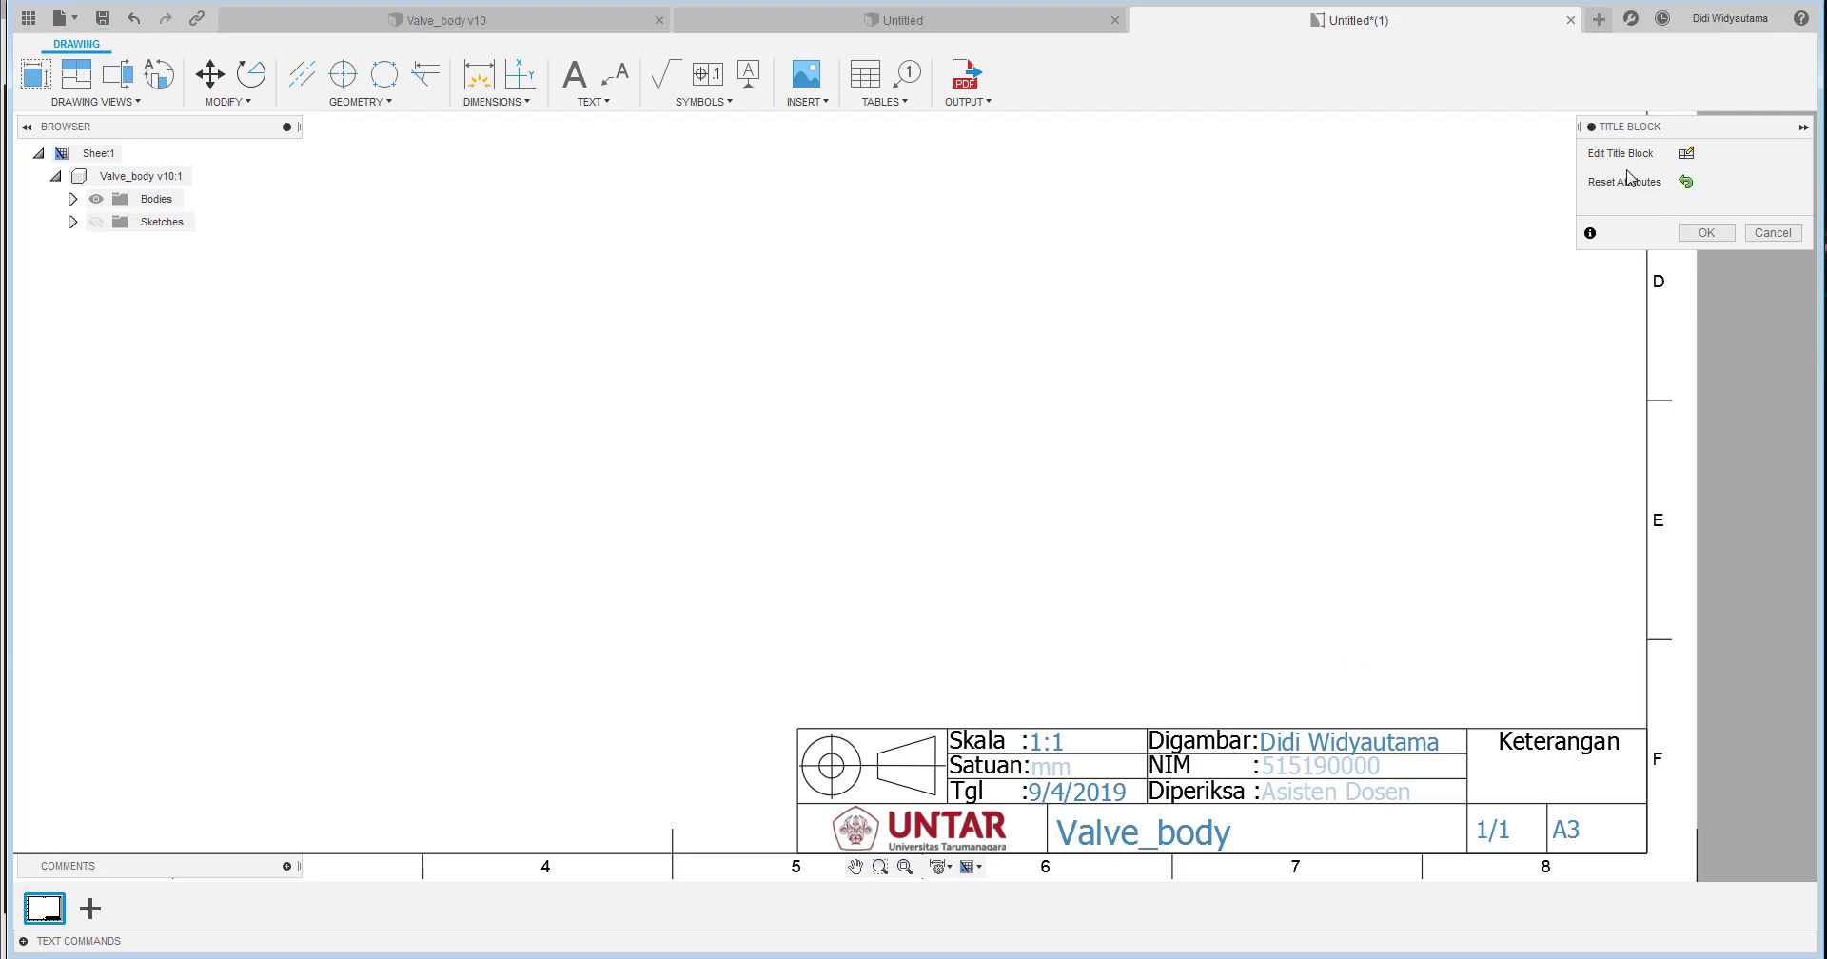
{"action": "left_click", "coordinate": [1707, 232]}
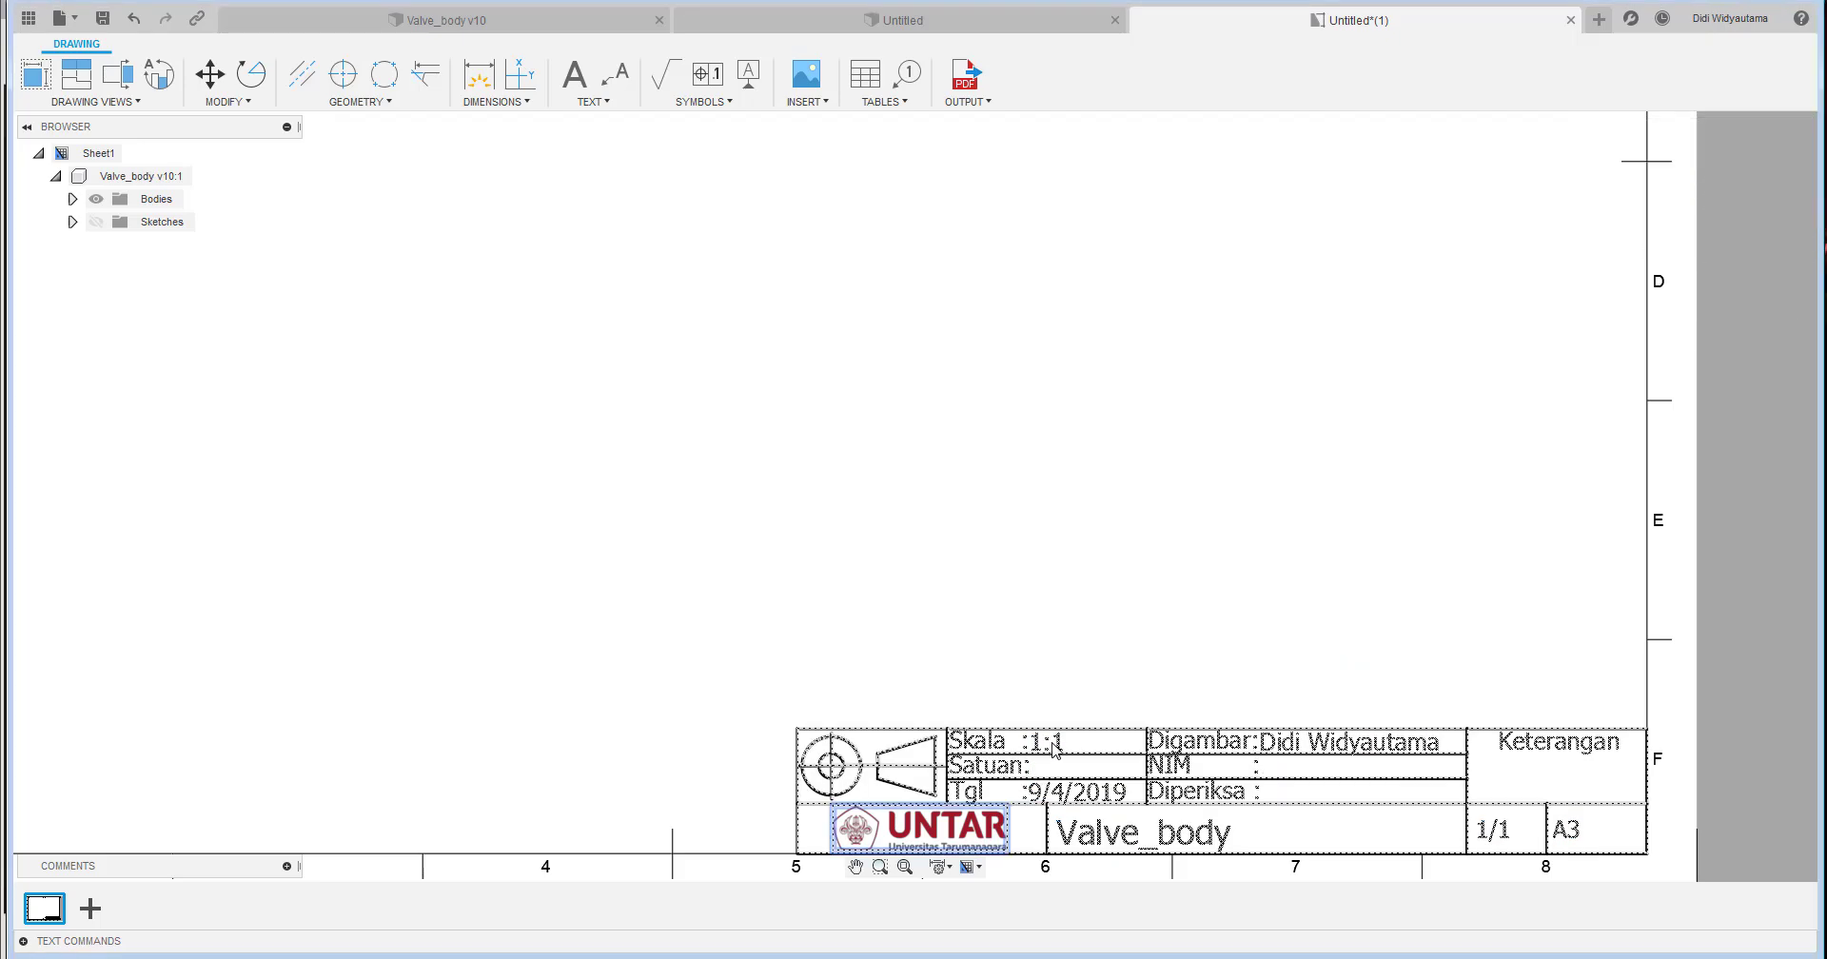
{"action": "scroll", "coordinate": [714, 368], "scroll_direction": "down", "scroll_amount": 5}
{"action": "scroll", "coordinate": [472, 348], "scroll_direction": "up", "scroll_amount": 3}
{"action": "scroll", "coordinate": [571, 338], "scroll_direction": "down", "scroll_amount": 1}
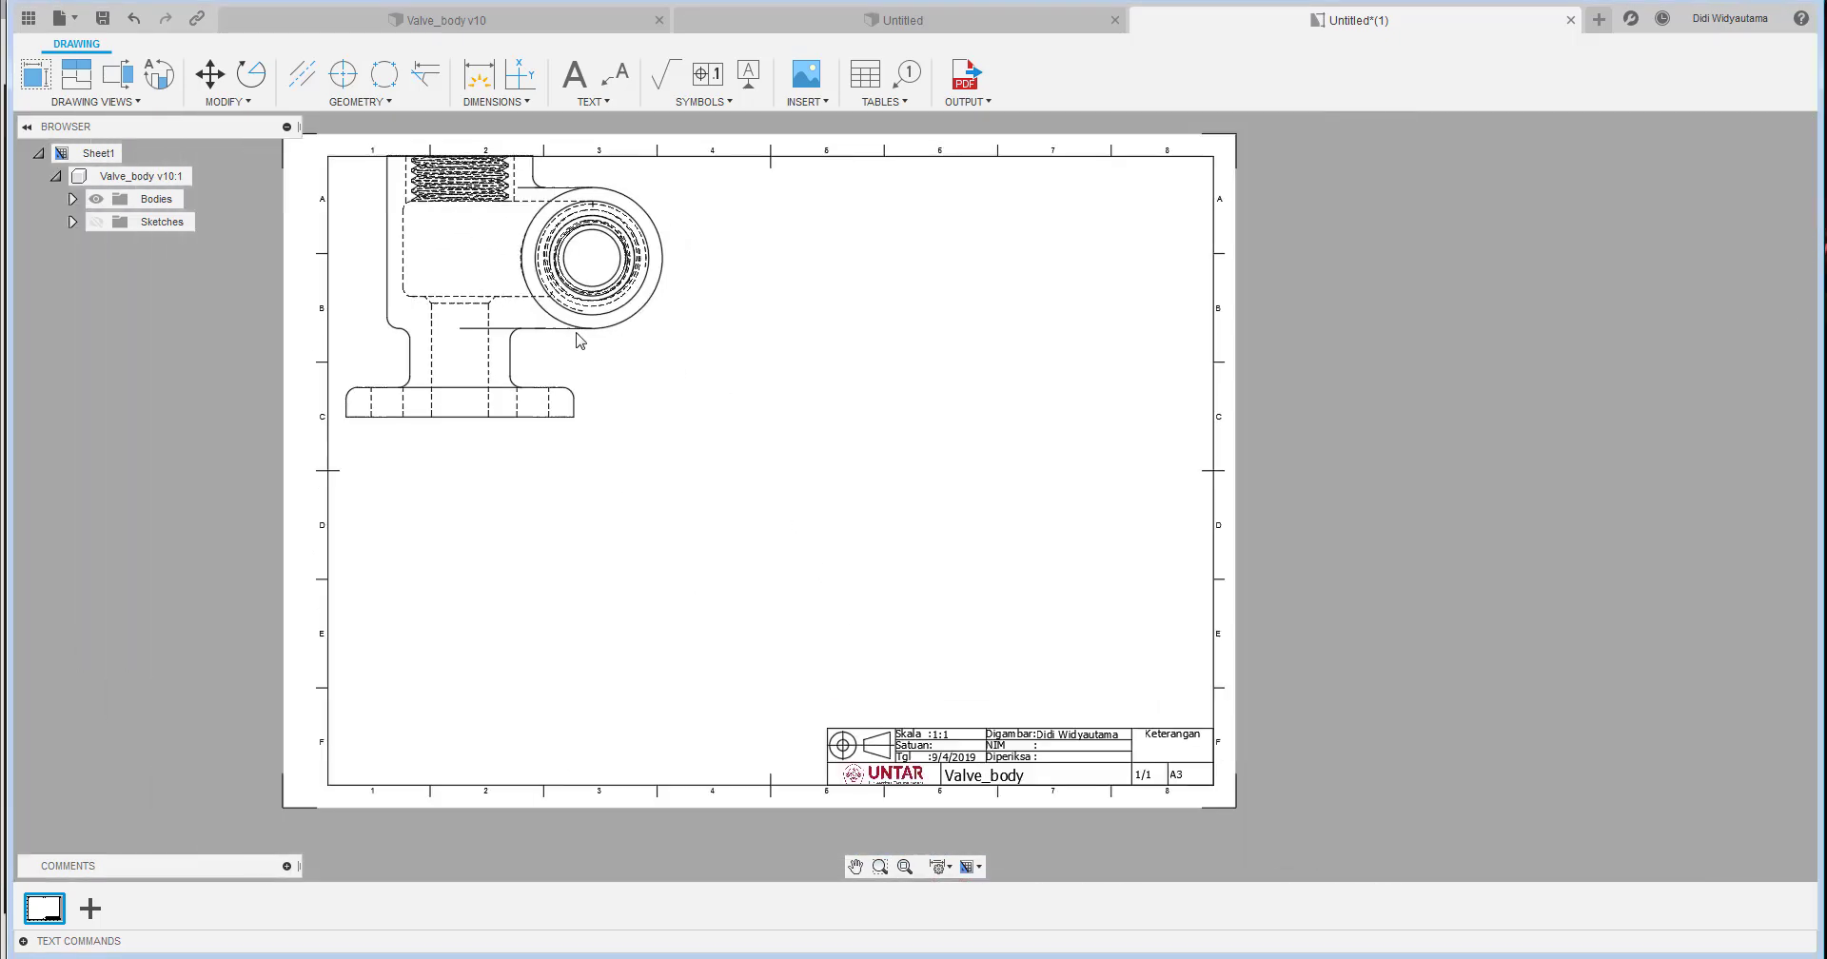
{"action": "scroll", "coordinate": [977, 755], "scroll_direction": "up", "scroll_amount": 4}
{"action": "scroll", "coordinate": [977, 754], "scroll_direction": "up", "scroll_amount": 2}
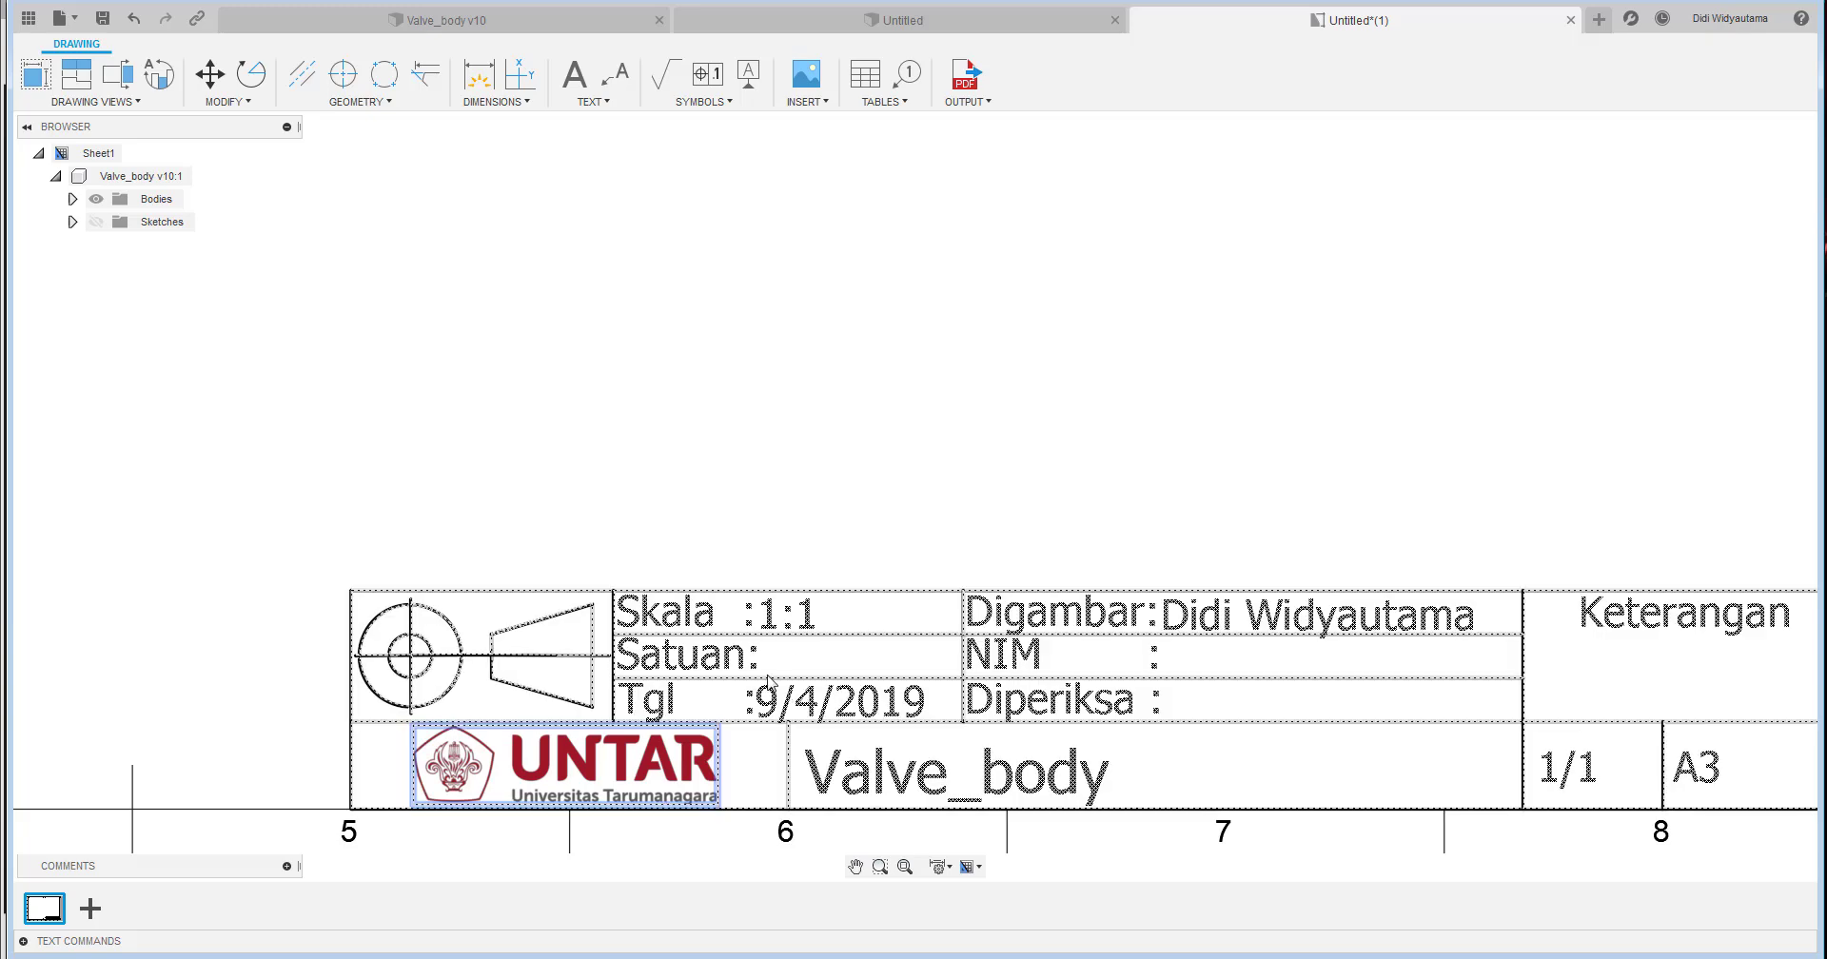
Enter the student number in the title block's NIM field.
{"action": "double_click", "coordinate": [807, 611]}
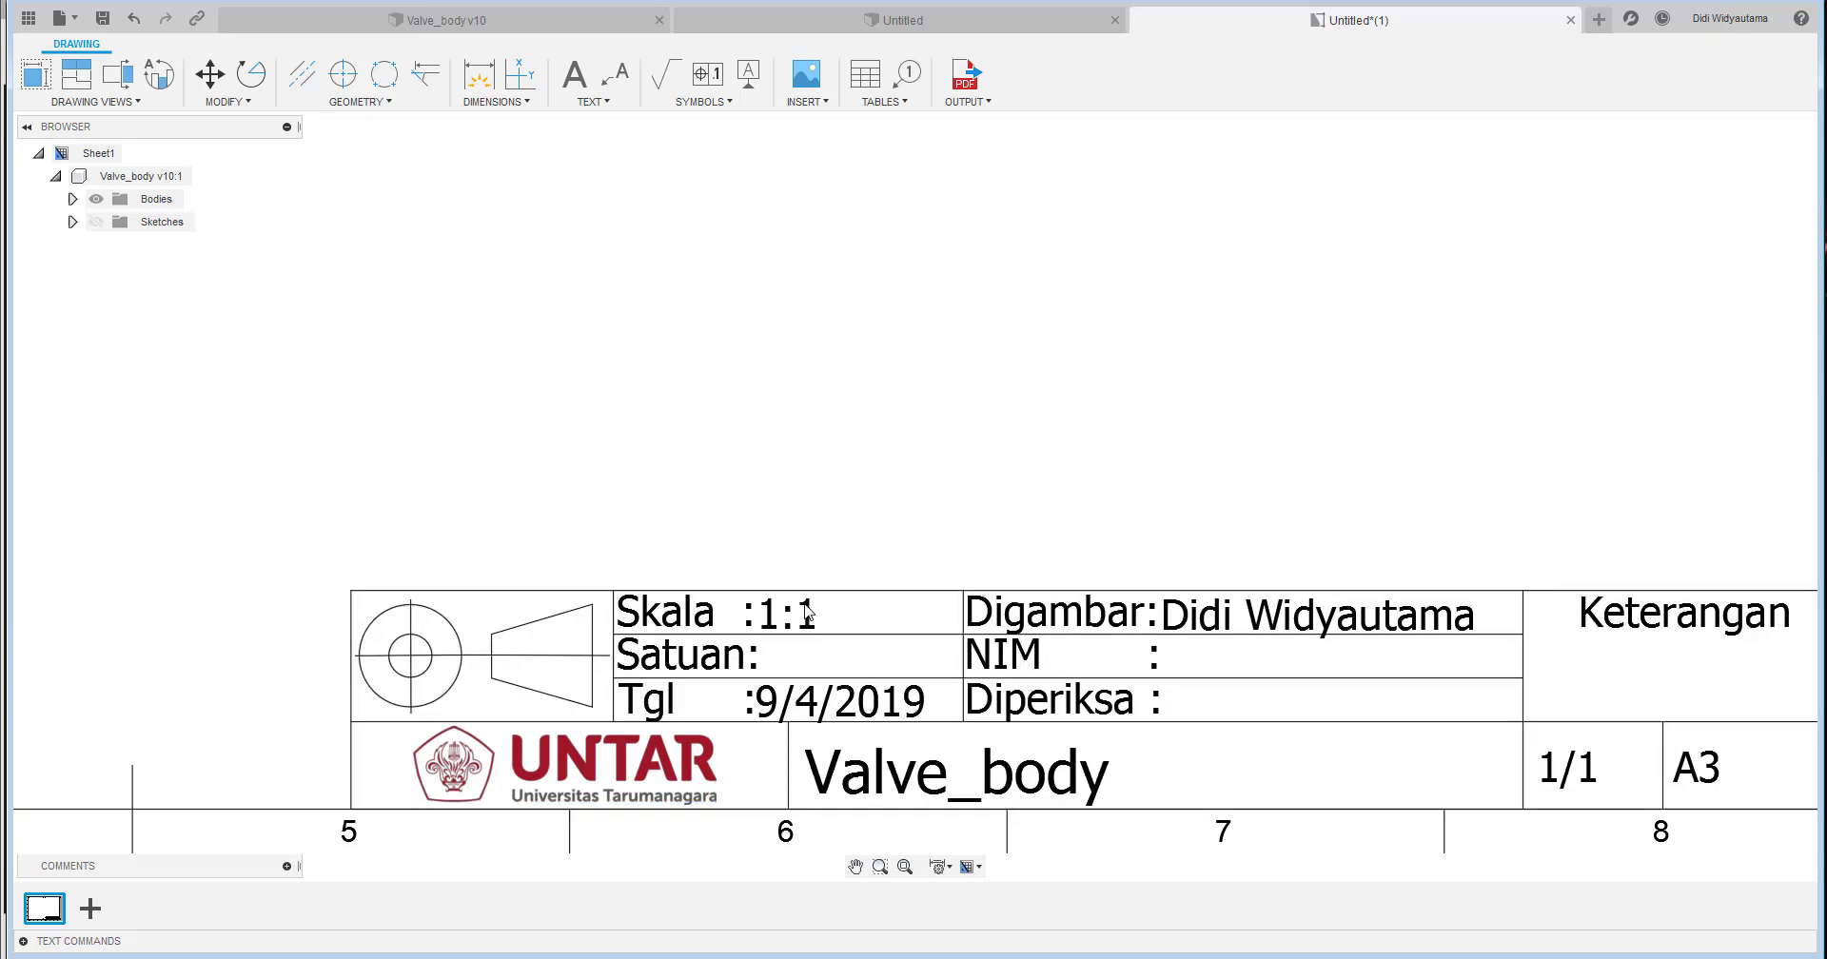
{"action": "middle_click_drag", "start_coordinate": [1225, 513], "coordinate": [1041, 415]}
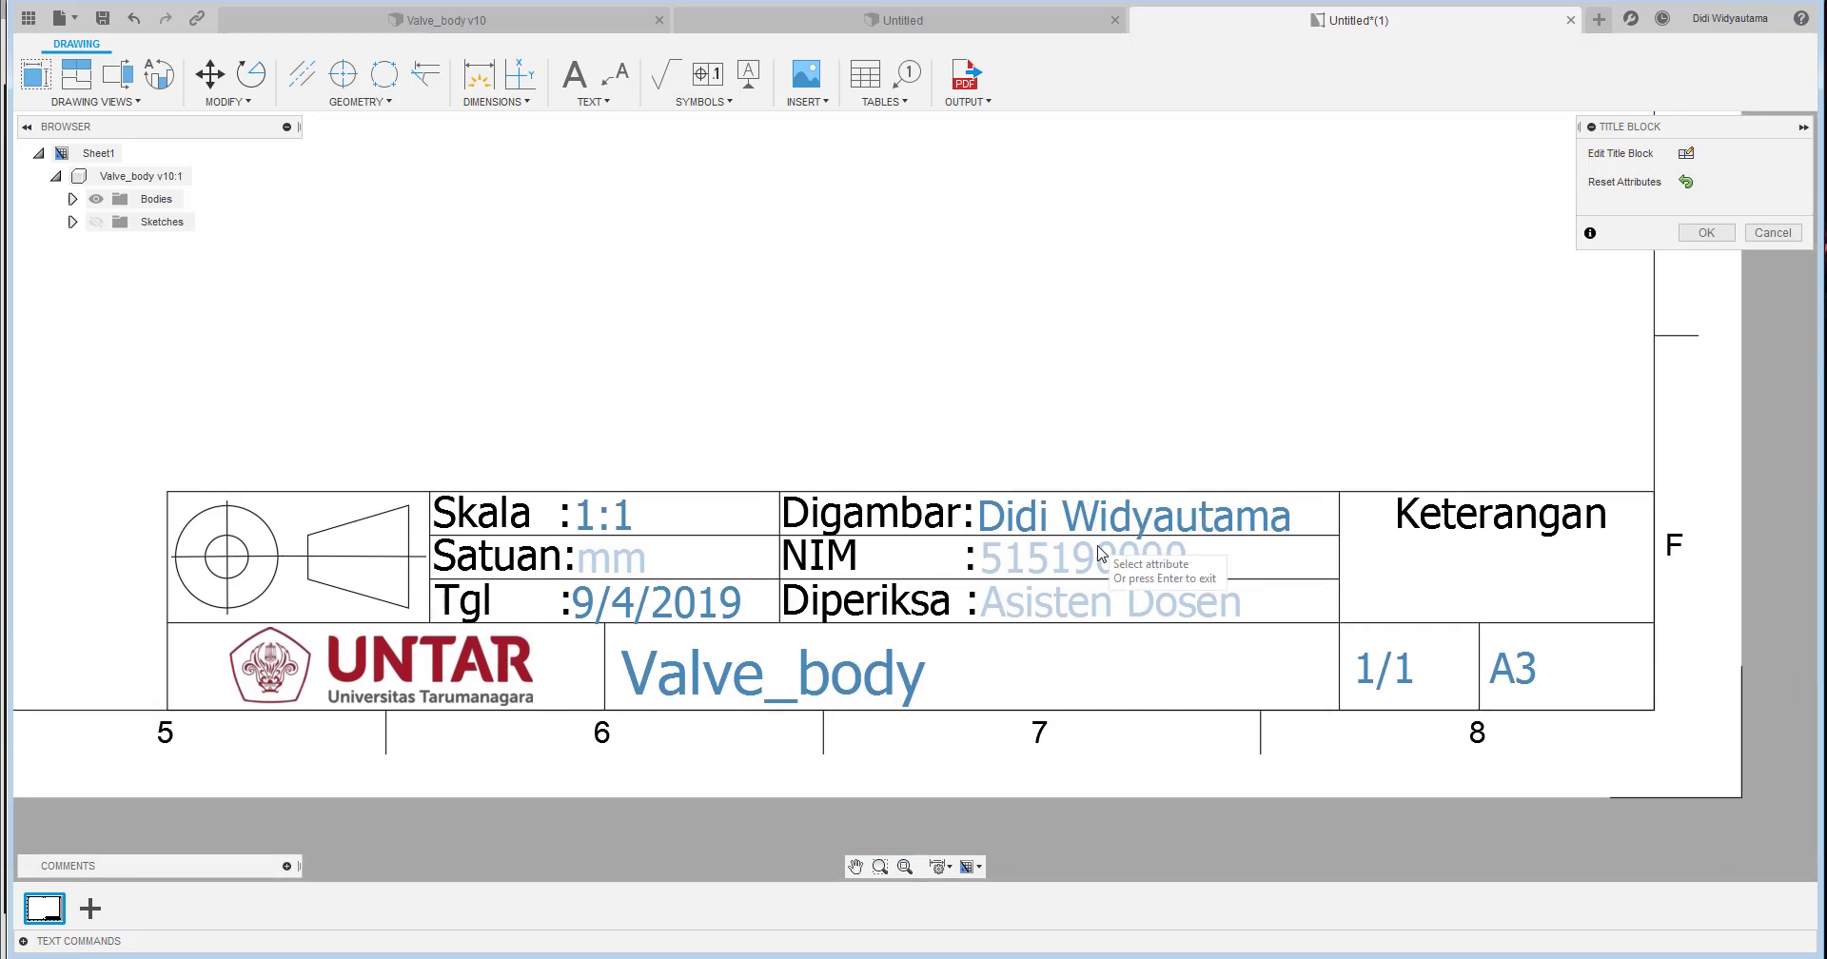
{"action": "double_click", "coordinate": [1104, 557]}
{"action": "key", "text": "BackSpace"}
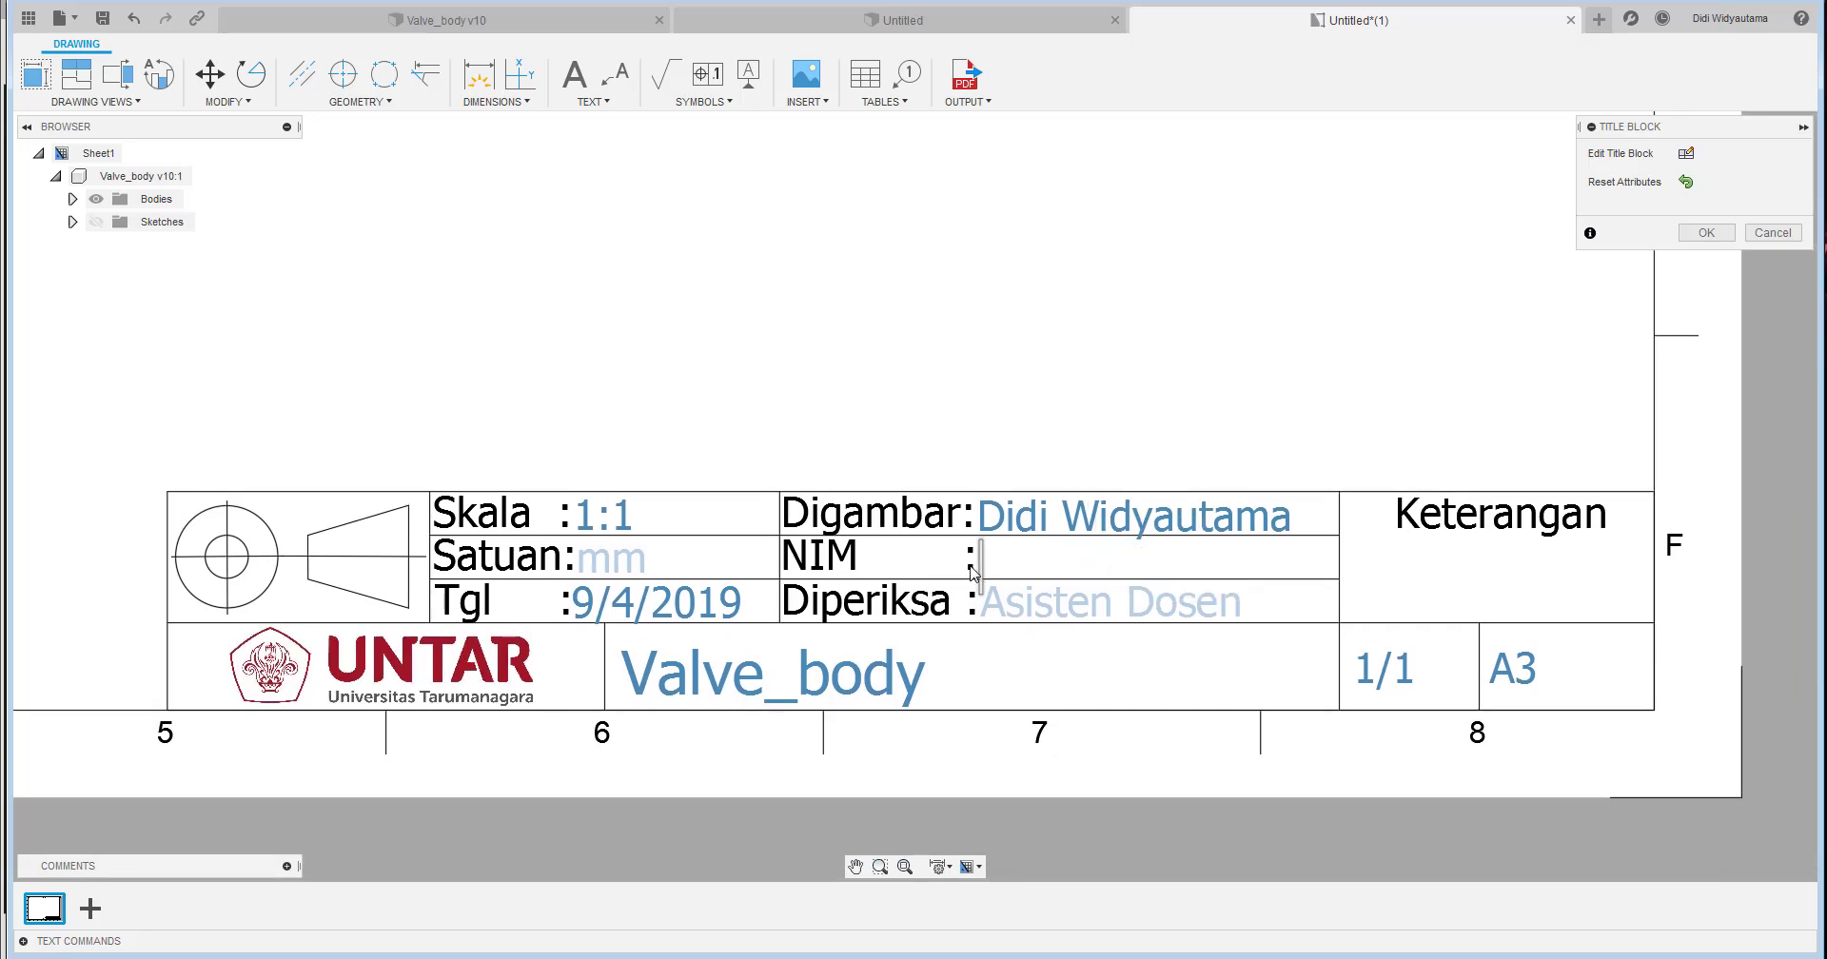
{"action": "type", "text": "5151"}
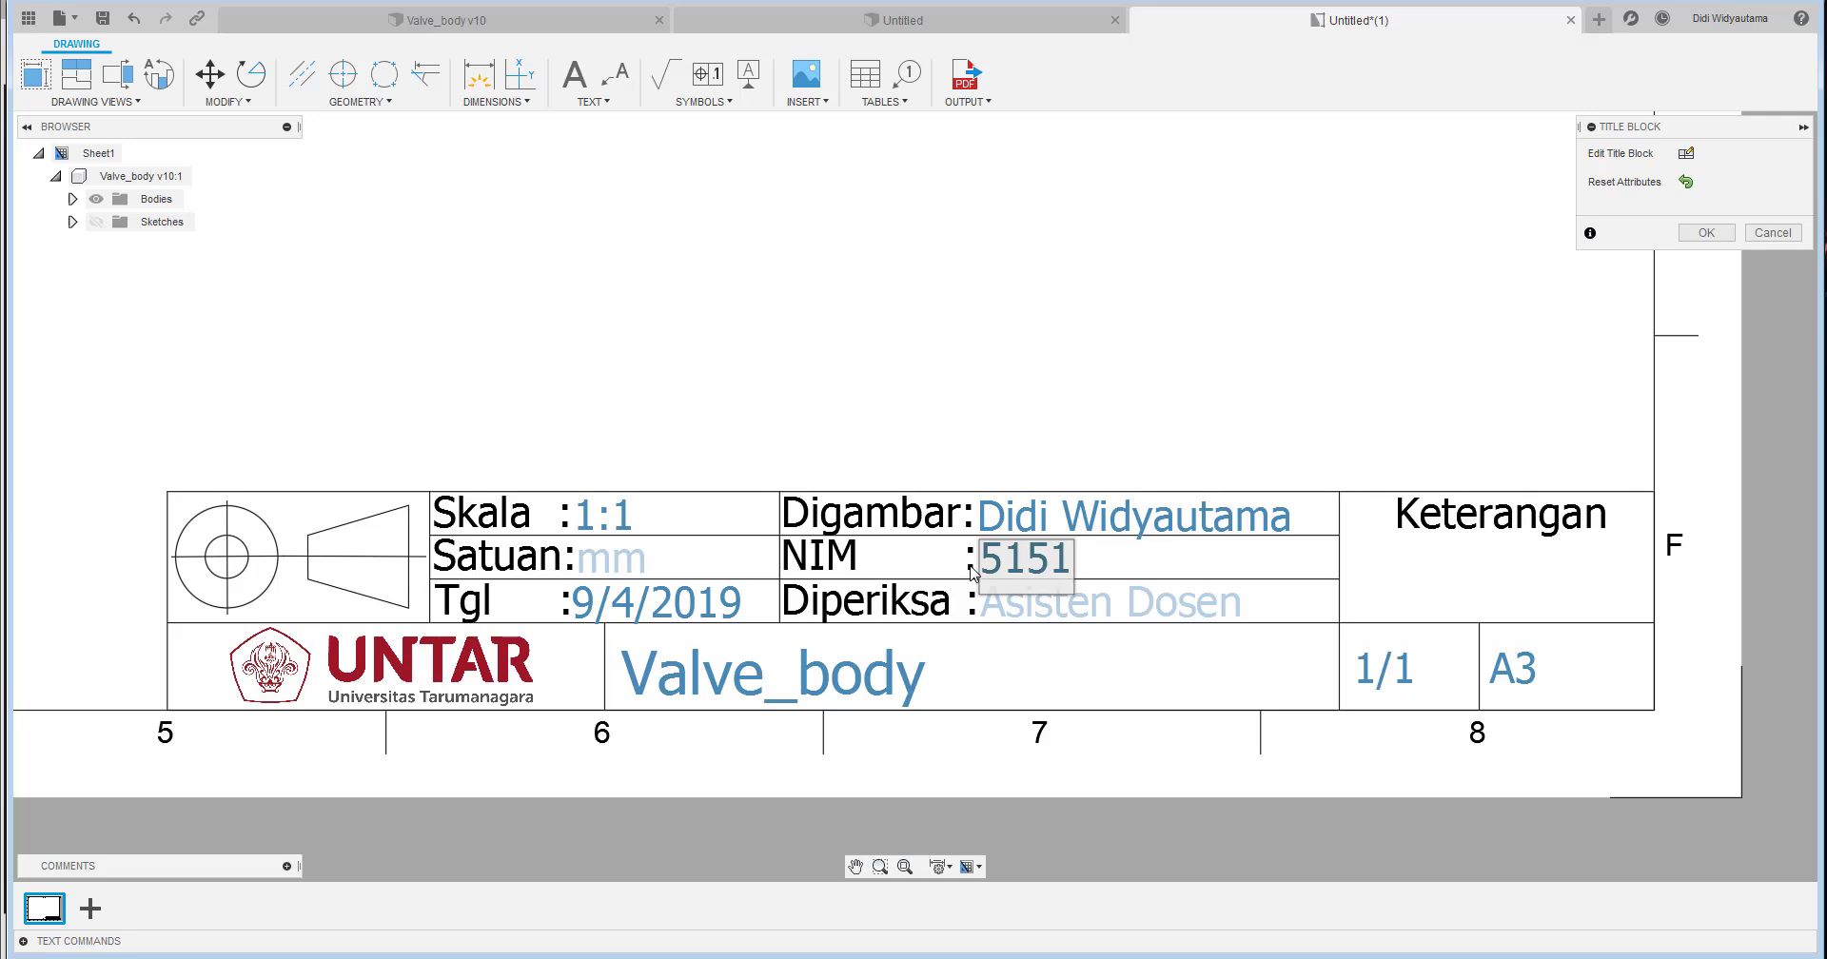
{"action": "key", "text": "BackSpace"}
{"action": "type", "text": "19000"}
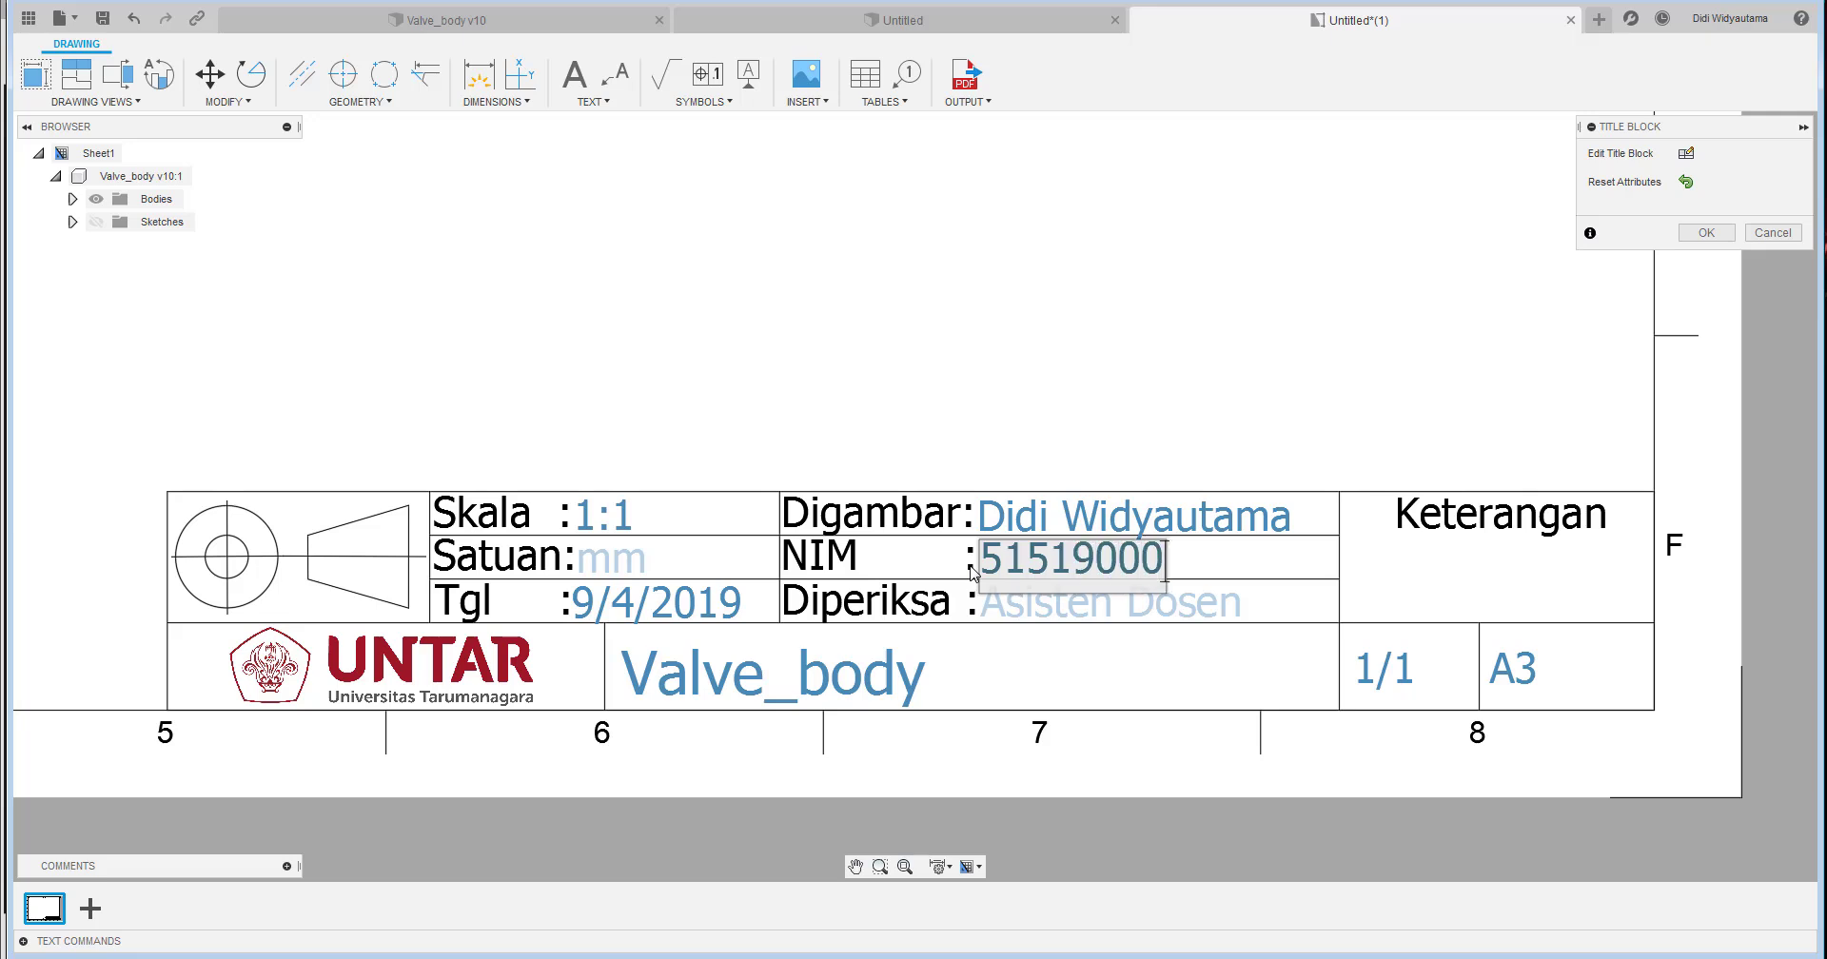
{"action": "type", "text": "1"}
{"action": "key", "text": "Return"}
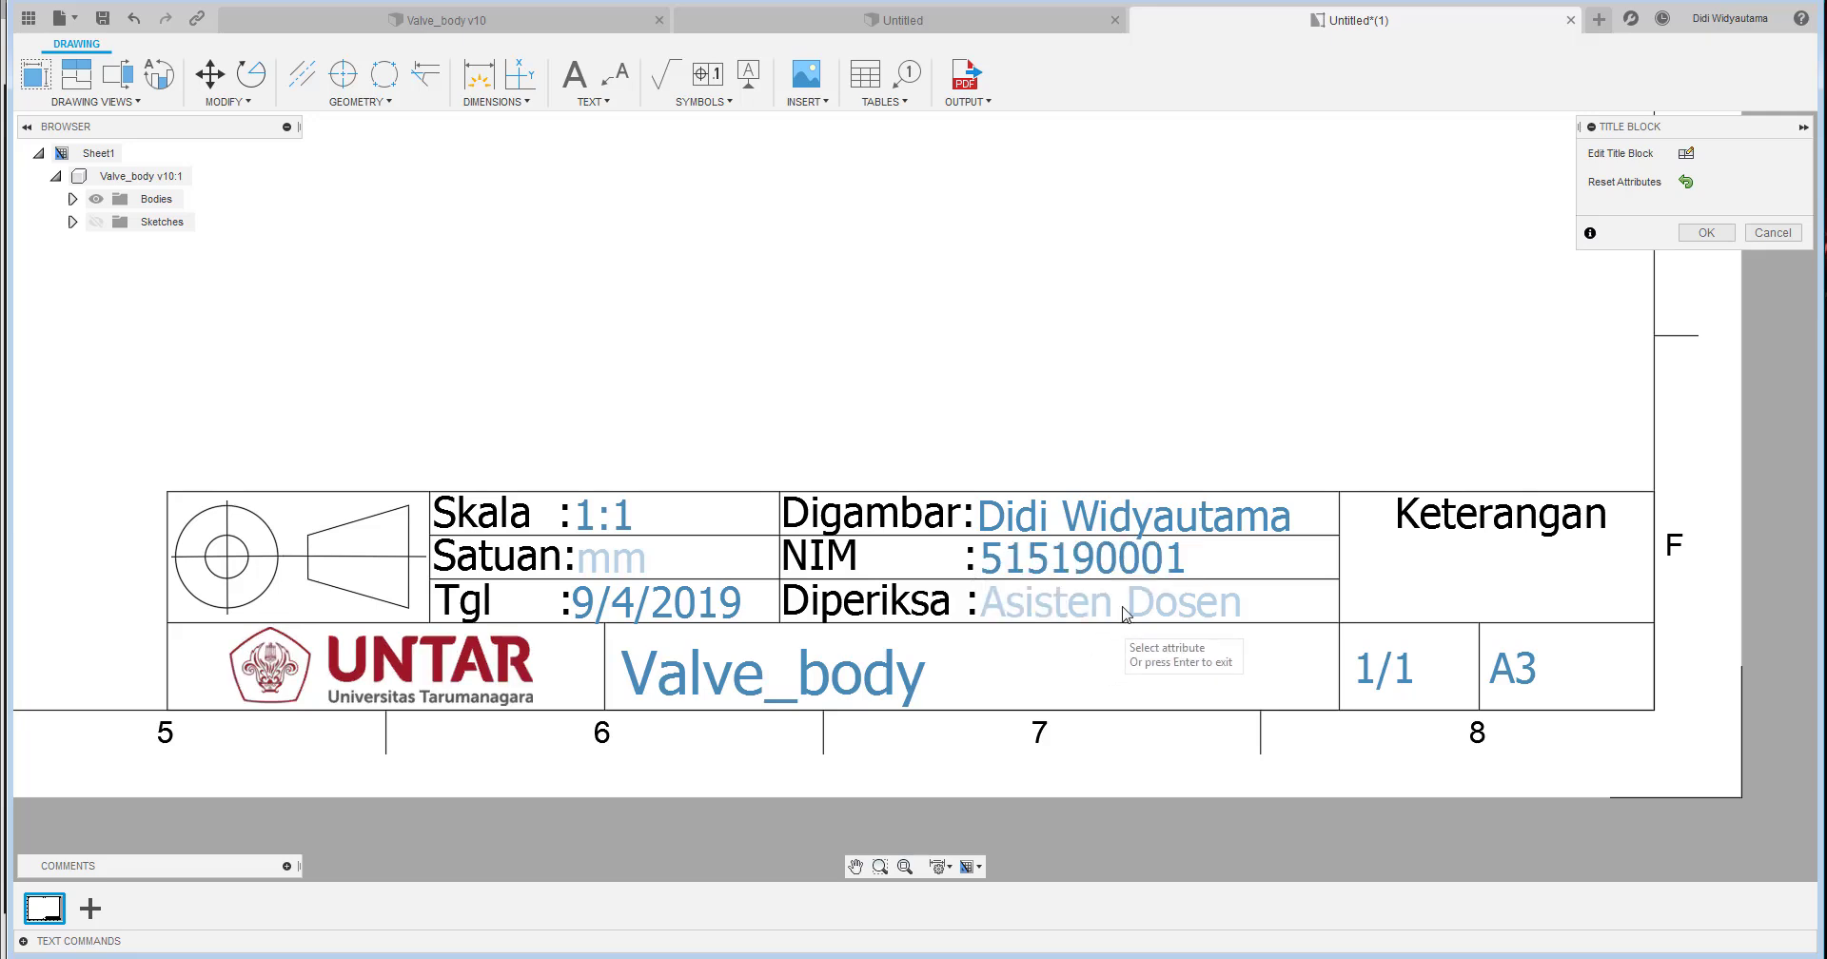
Fill in the examiner's name under Diperiksa, set Satuan to mm, and confirm.
{"action": "left_click", "coordinate": [1026, 601]}
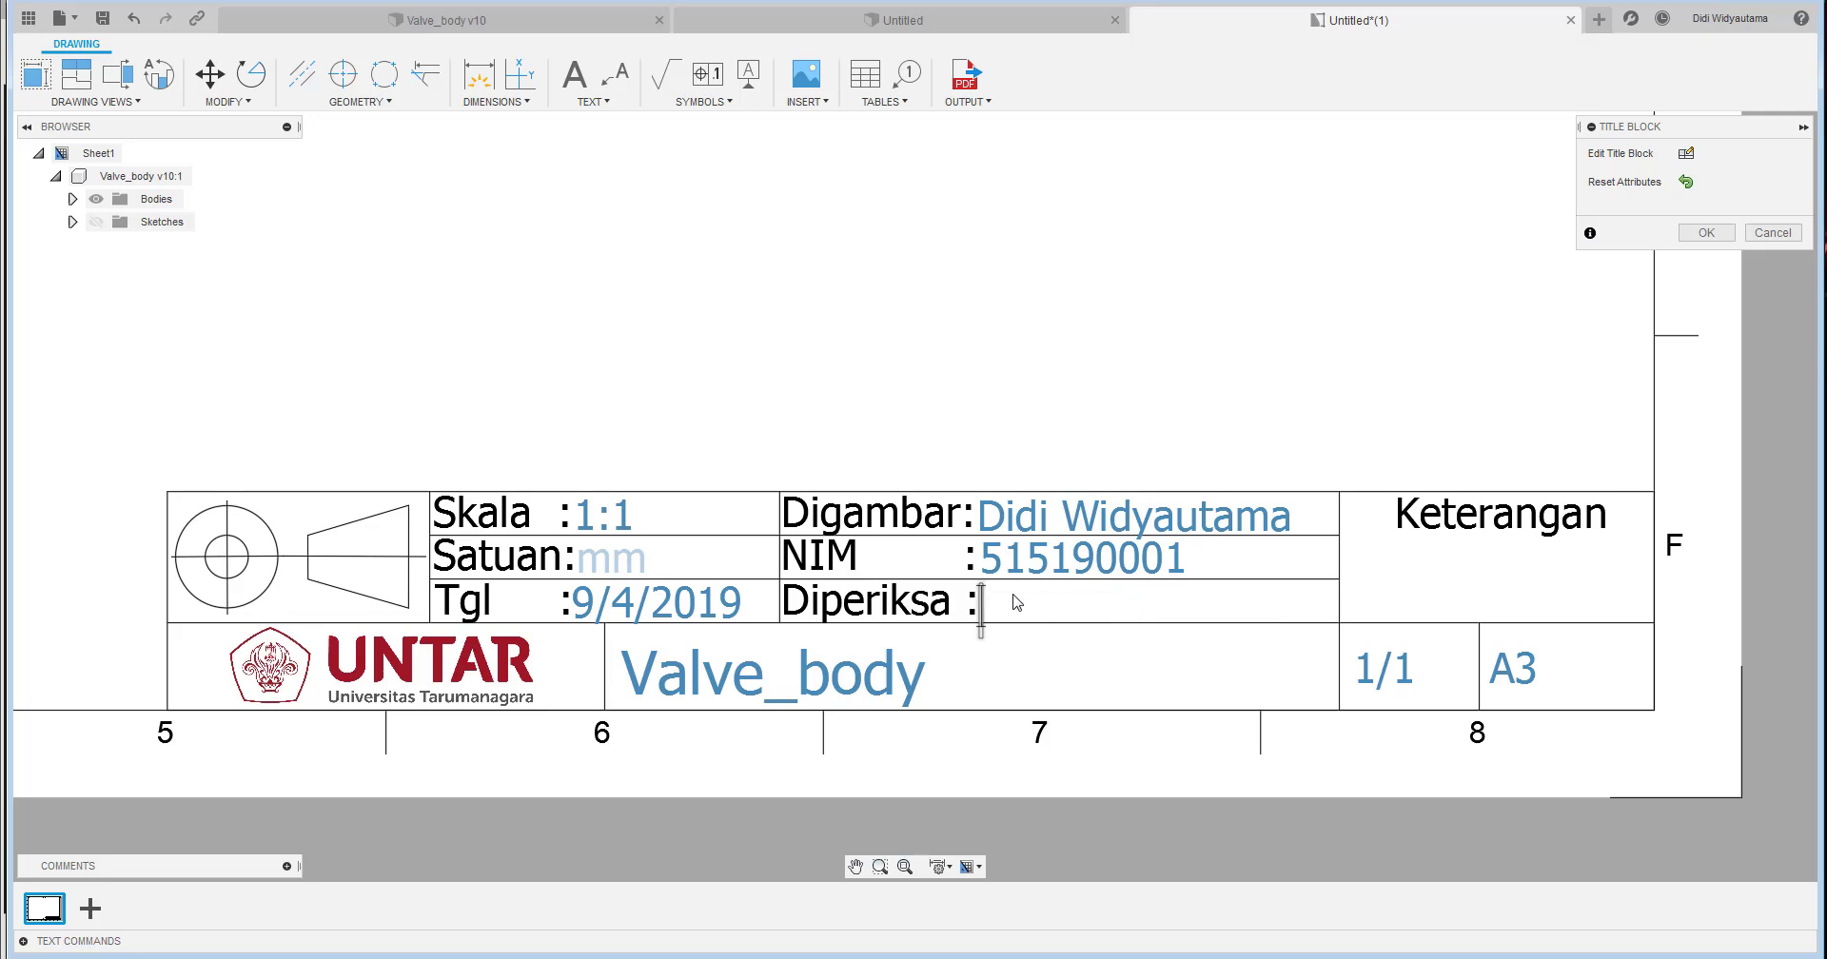
{"action": "type", "text": "Sdr A"}
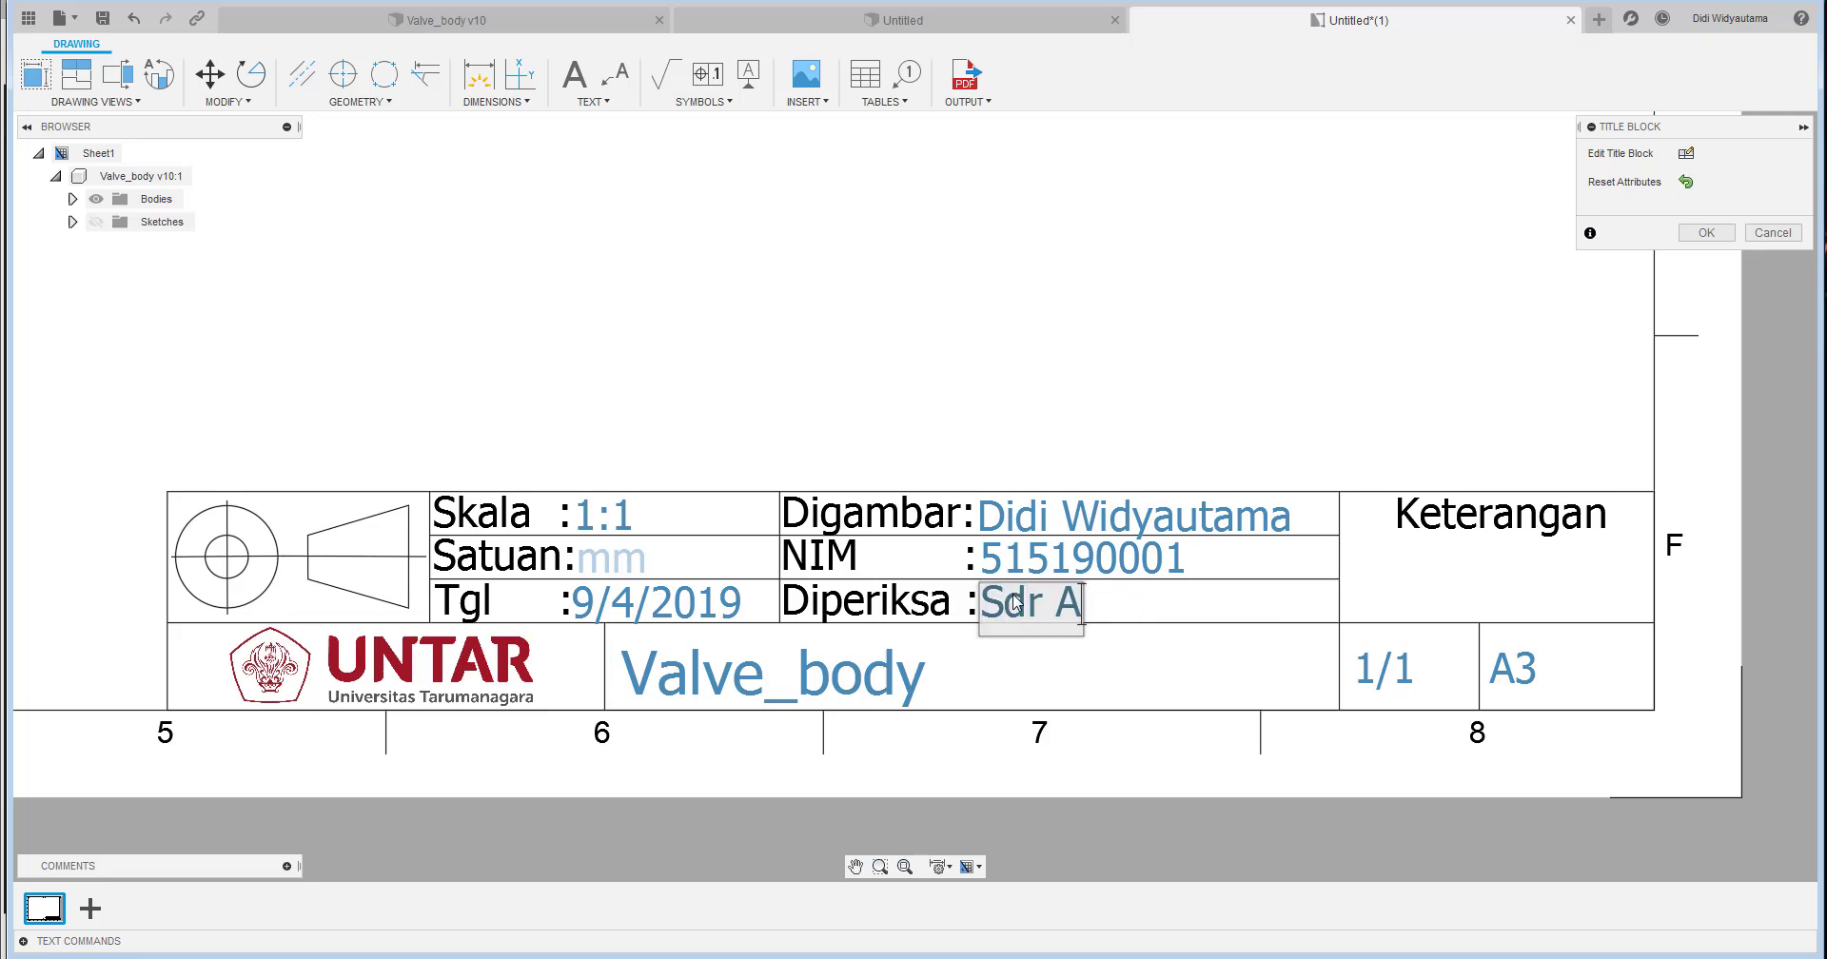
{"action": "type", "text": "gung"}
{"action": "key", "text": "Return"}
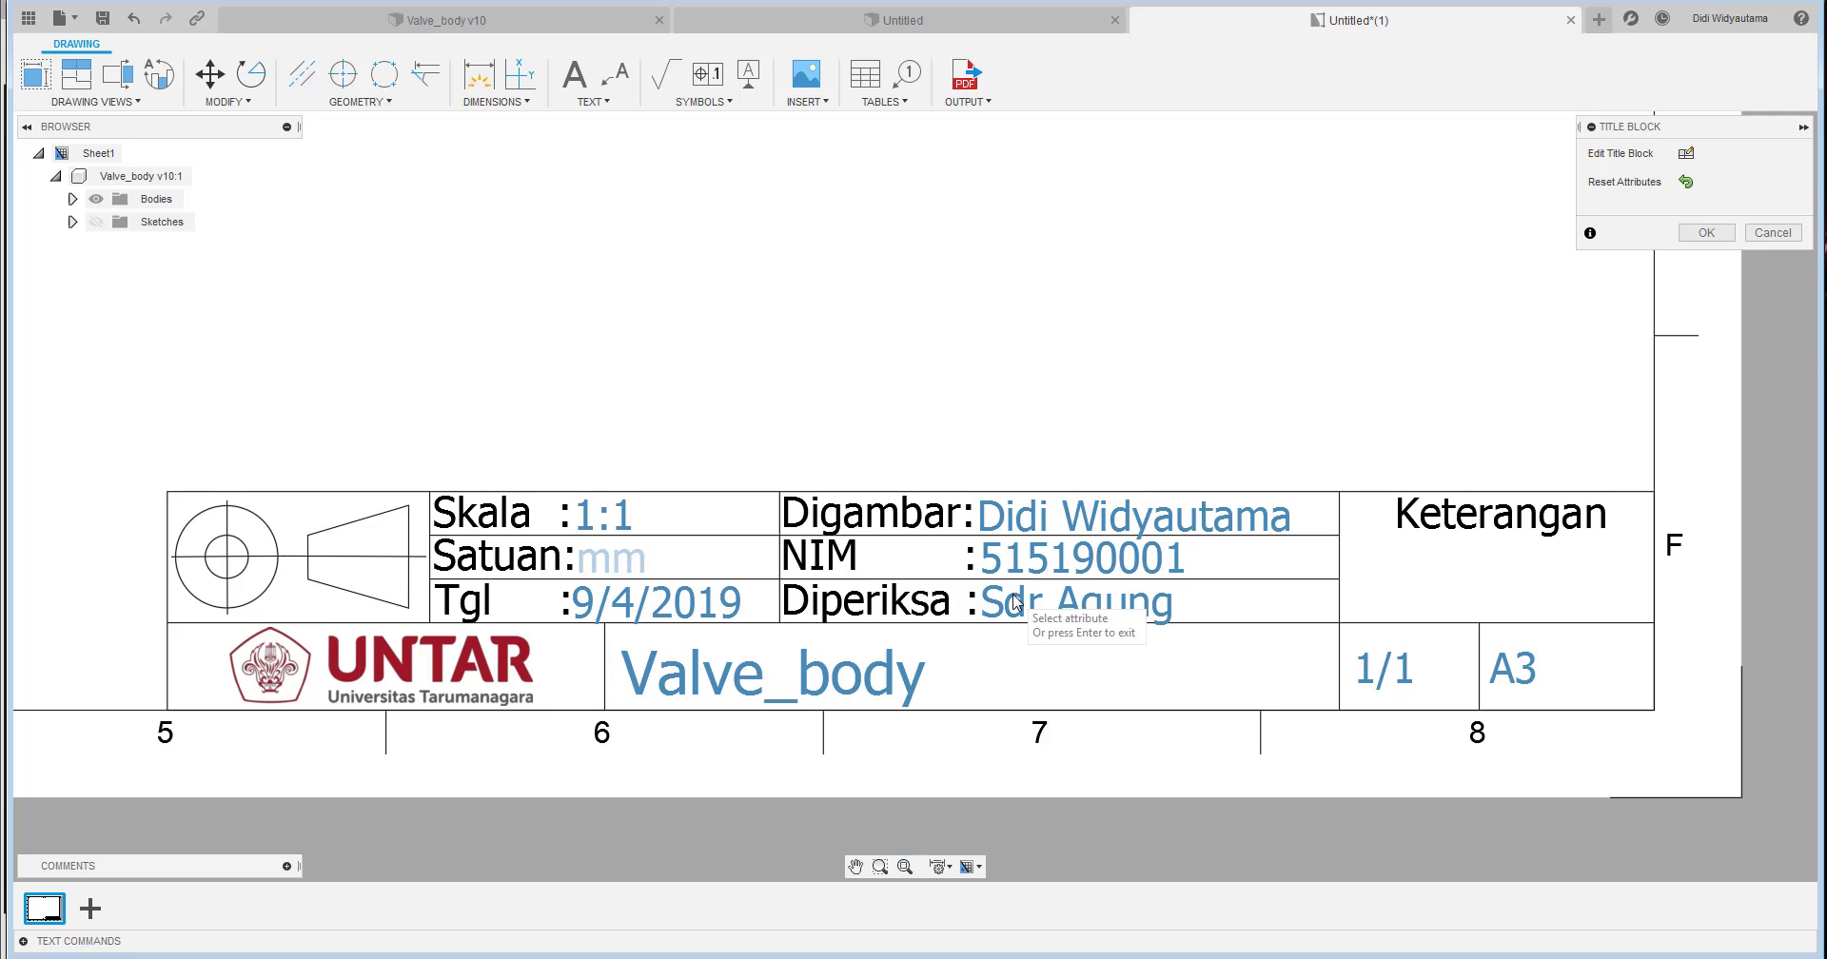
{"action": "left_click", "coordinate": [620, 560]}
{"action": "type", "text": "mm"}
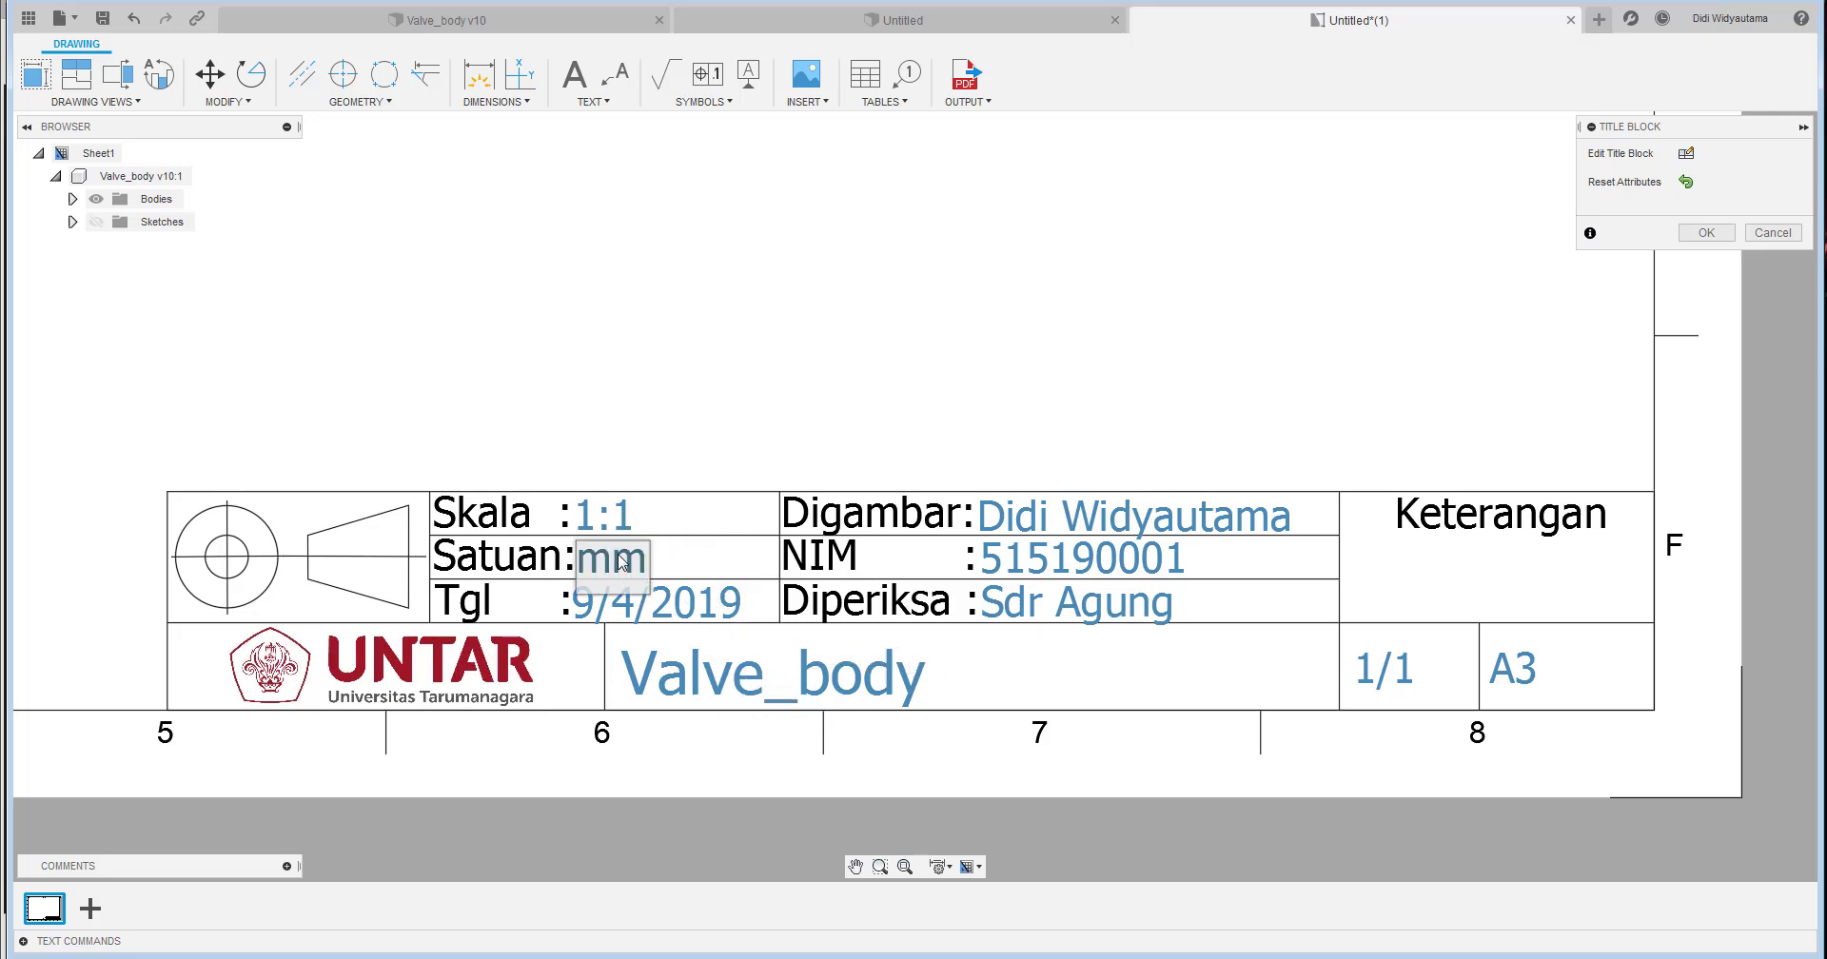
{"action": "key", "text": "Return"}
{"action": "left_click", "coordinate": [1723, 231]}
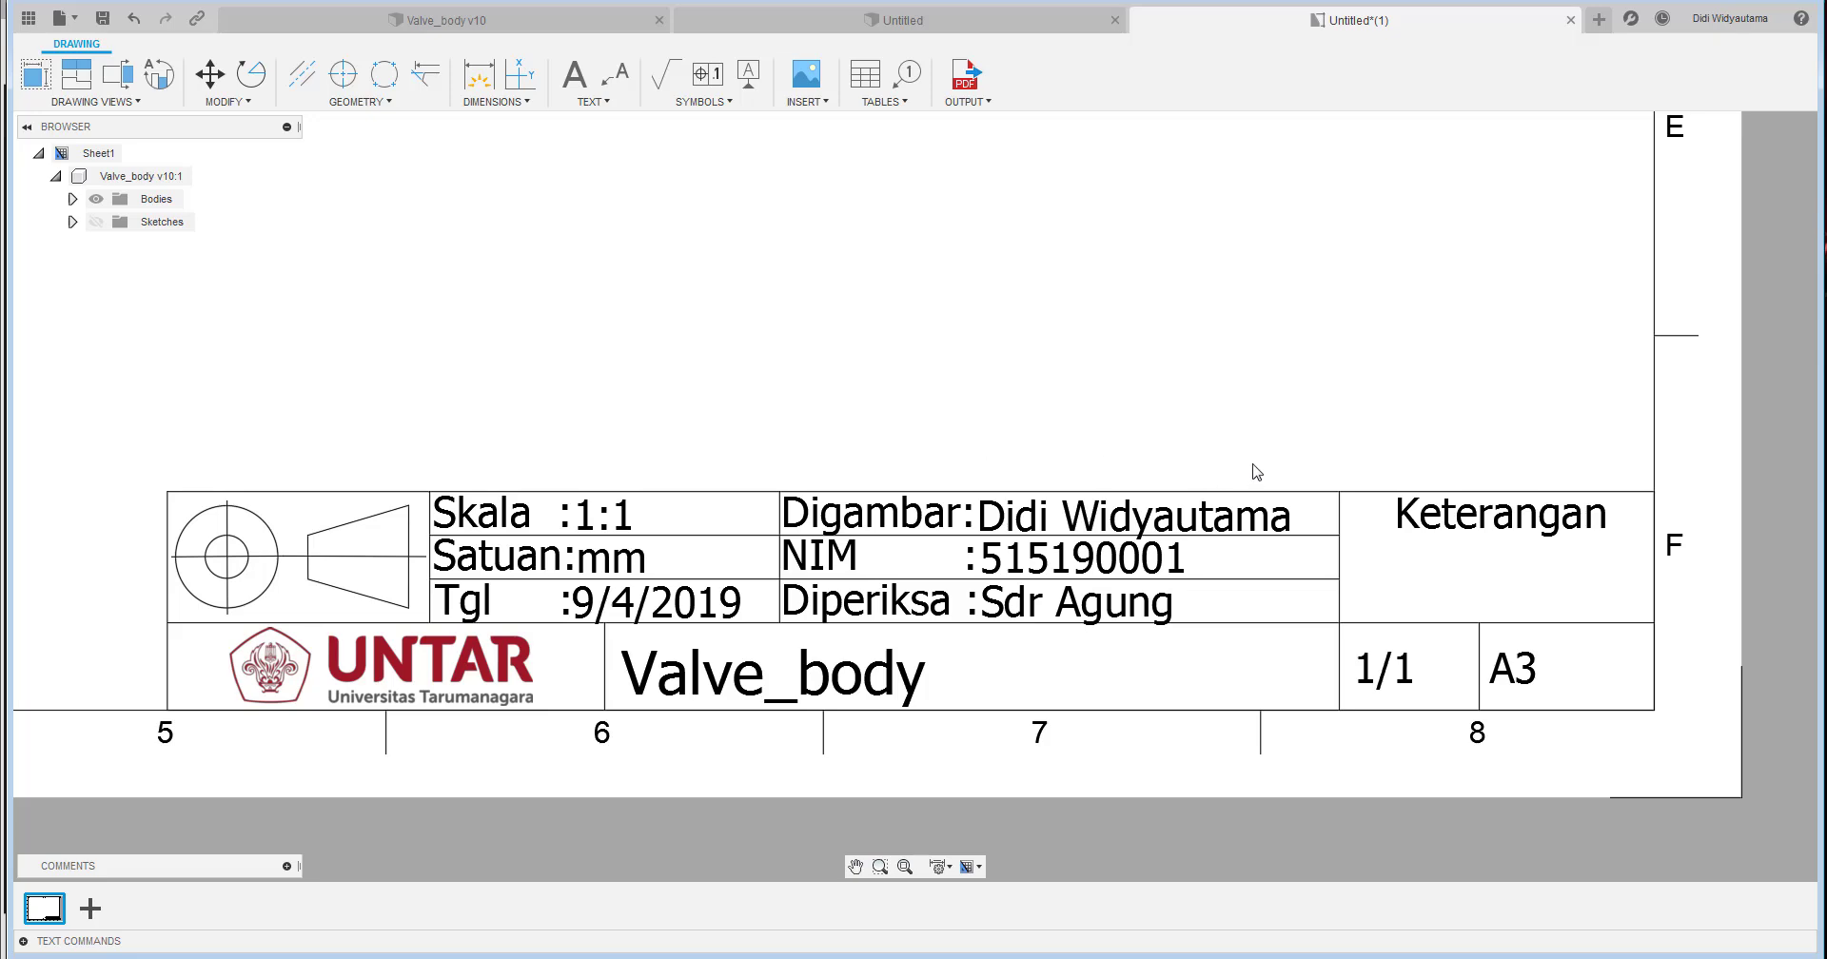
{"action": "scroll", "coordinate": [1374, 473], "scroll_direction": "down", "scroll_amount": 2}
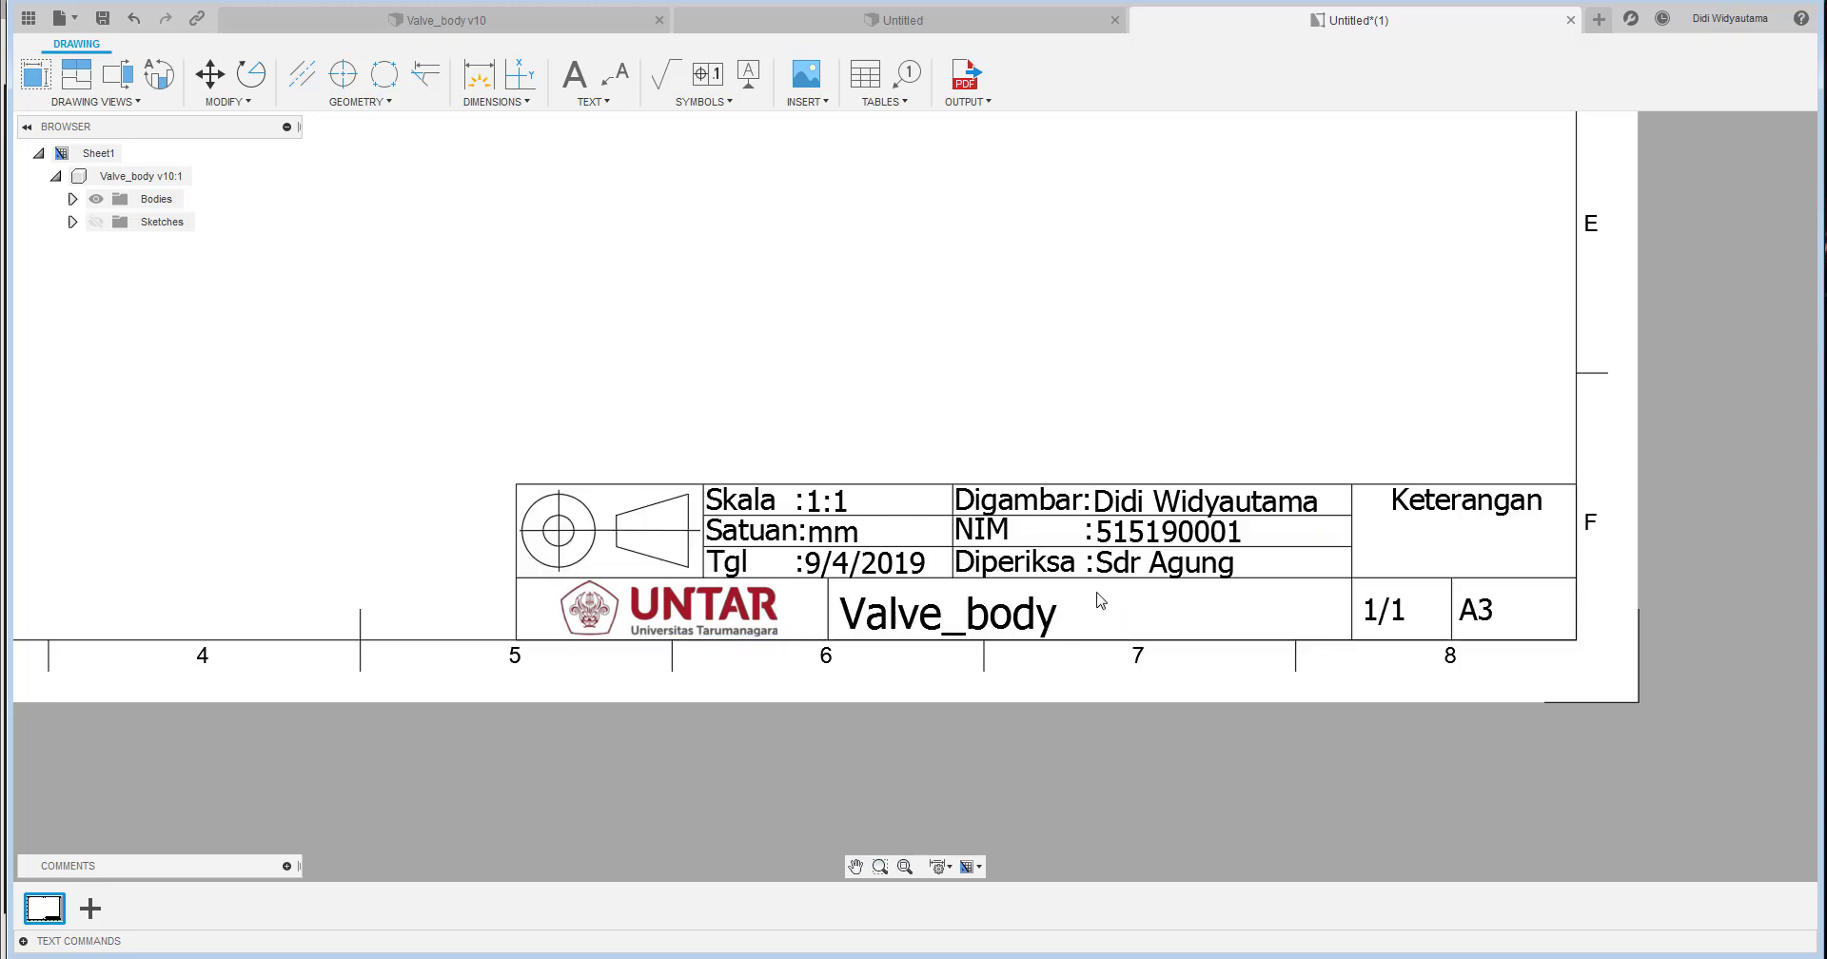
{"action": "scroll", "coordinate": [1094, 599], "scroll_direction": "down", "scroll_amount": 5}
{"action": "middle_click_drag", "start_coordinate": [682, 461], "coordinate": [771, 616]}
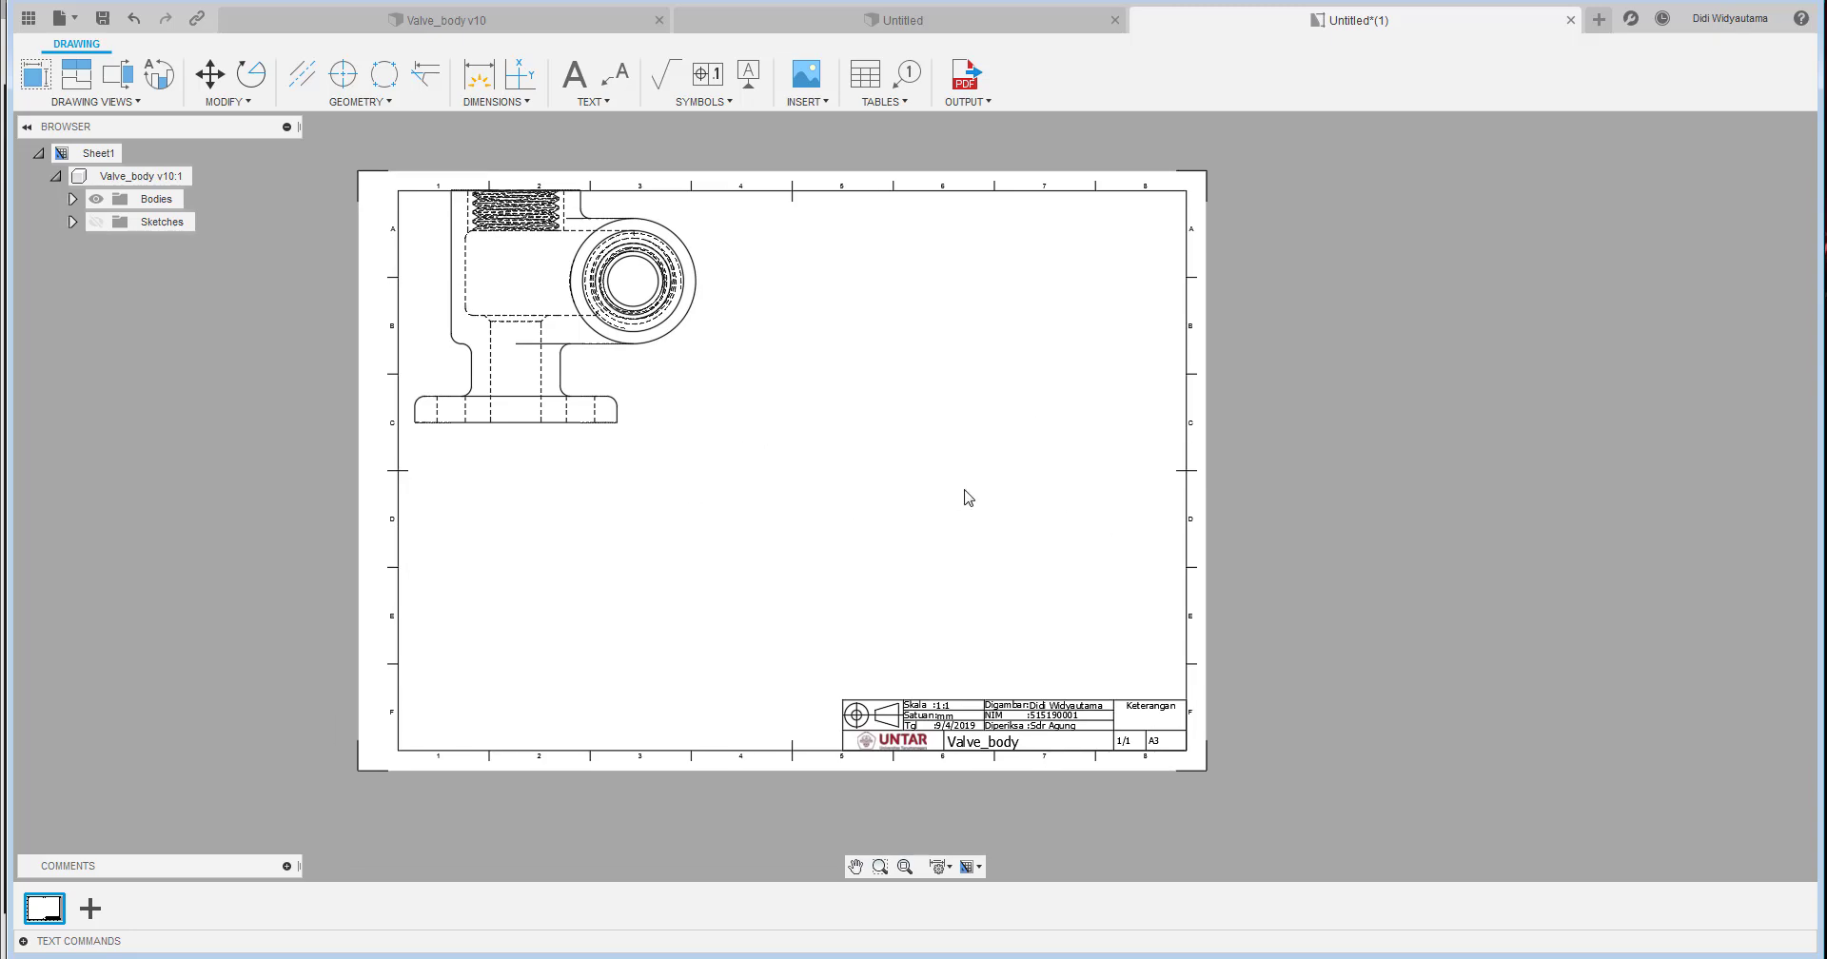
{"action": "middle_click_drag", "start_coordinate": [848, 506], "coordinate": [914, 511]}
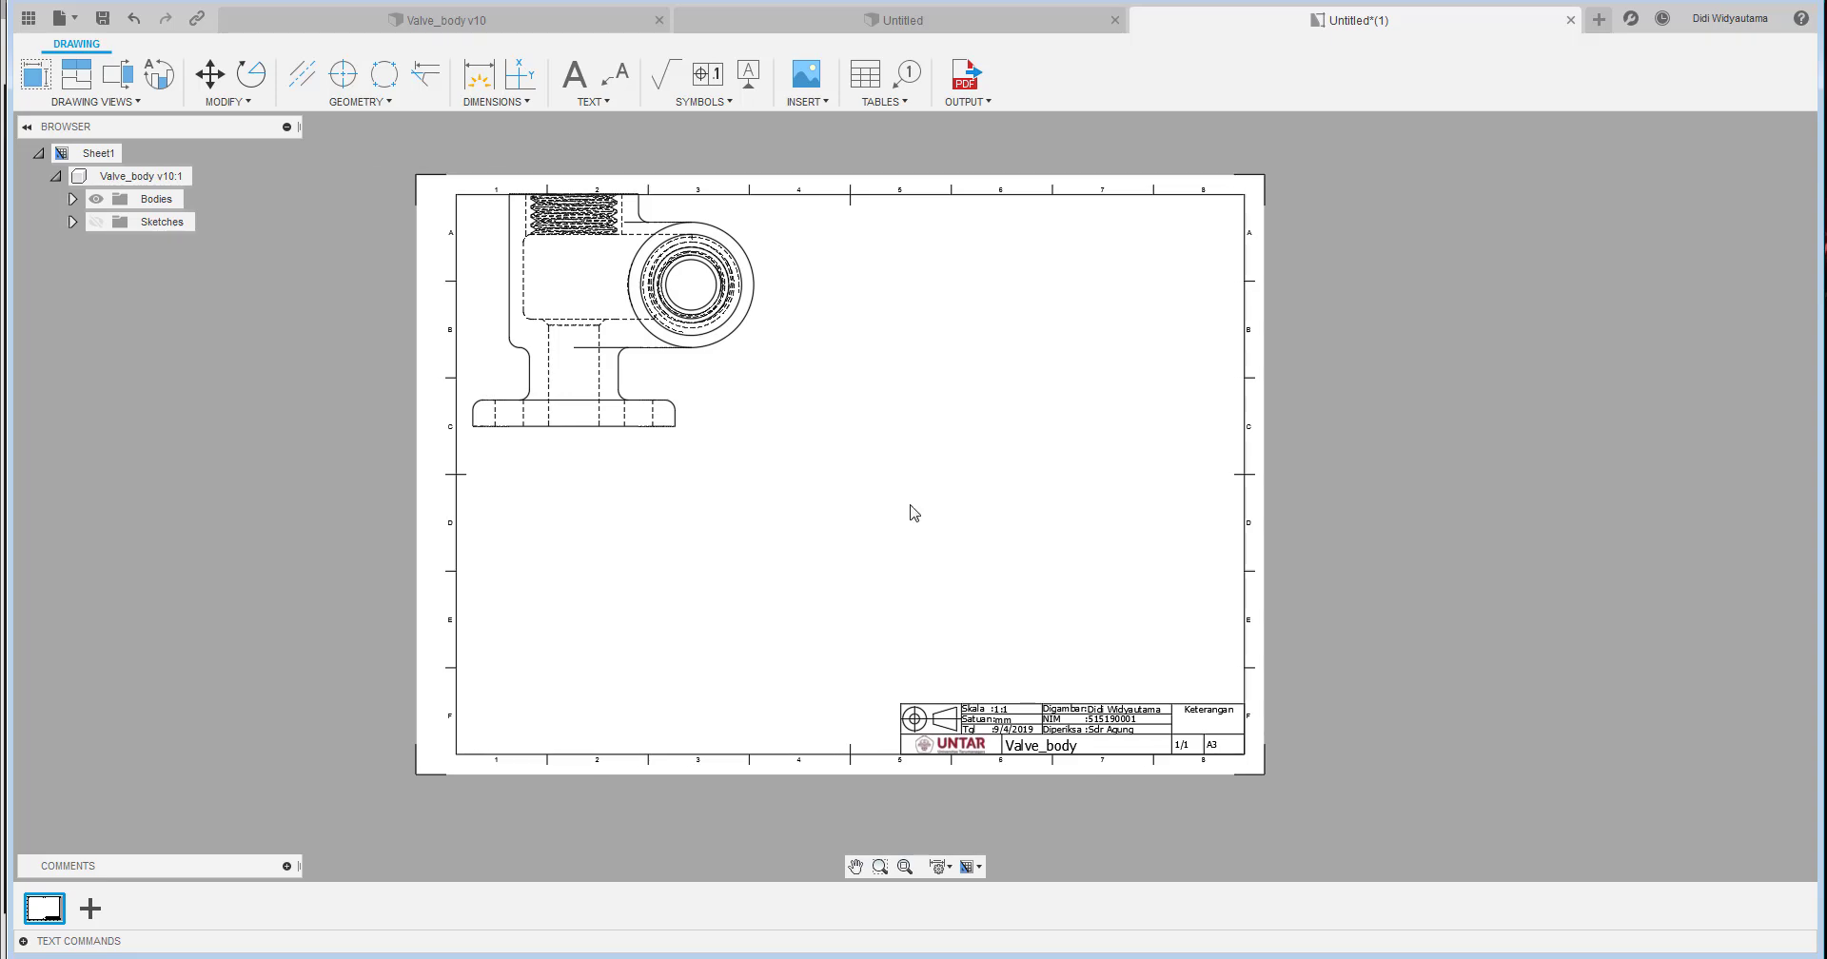